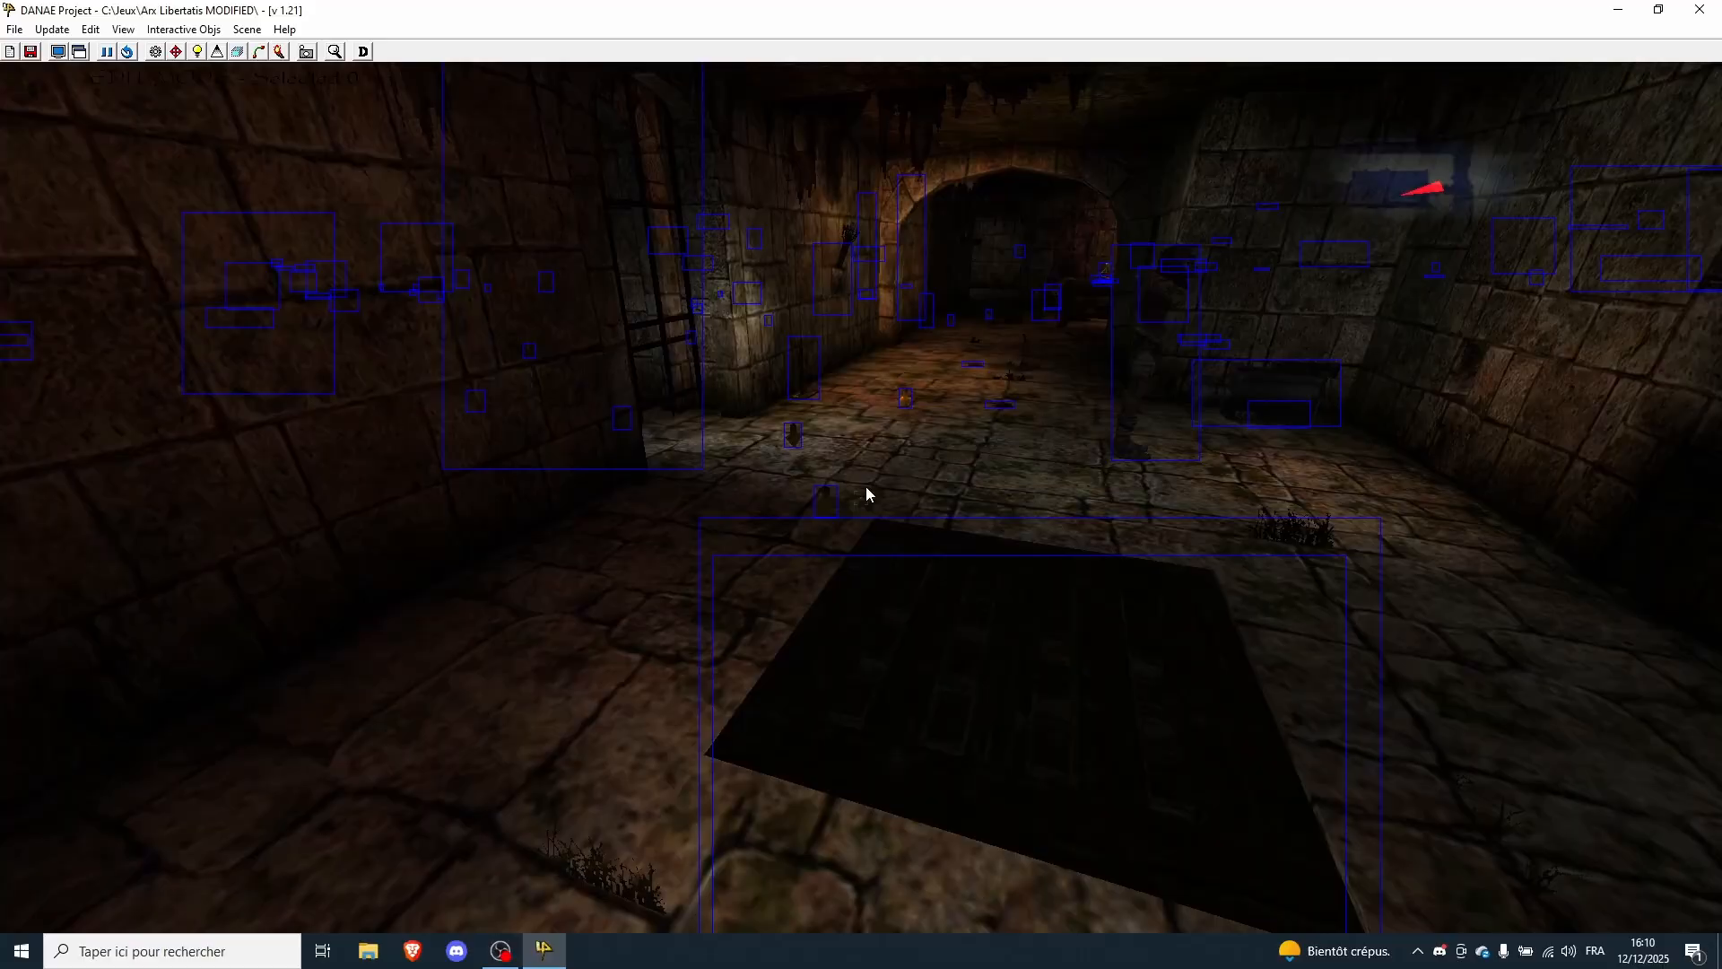
right_click_drag(866, 494, 865, 484)
key("z")
key("z")
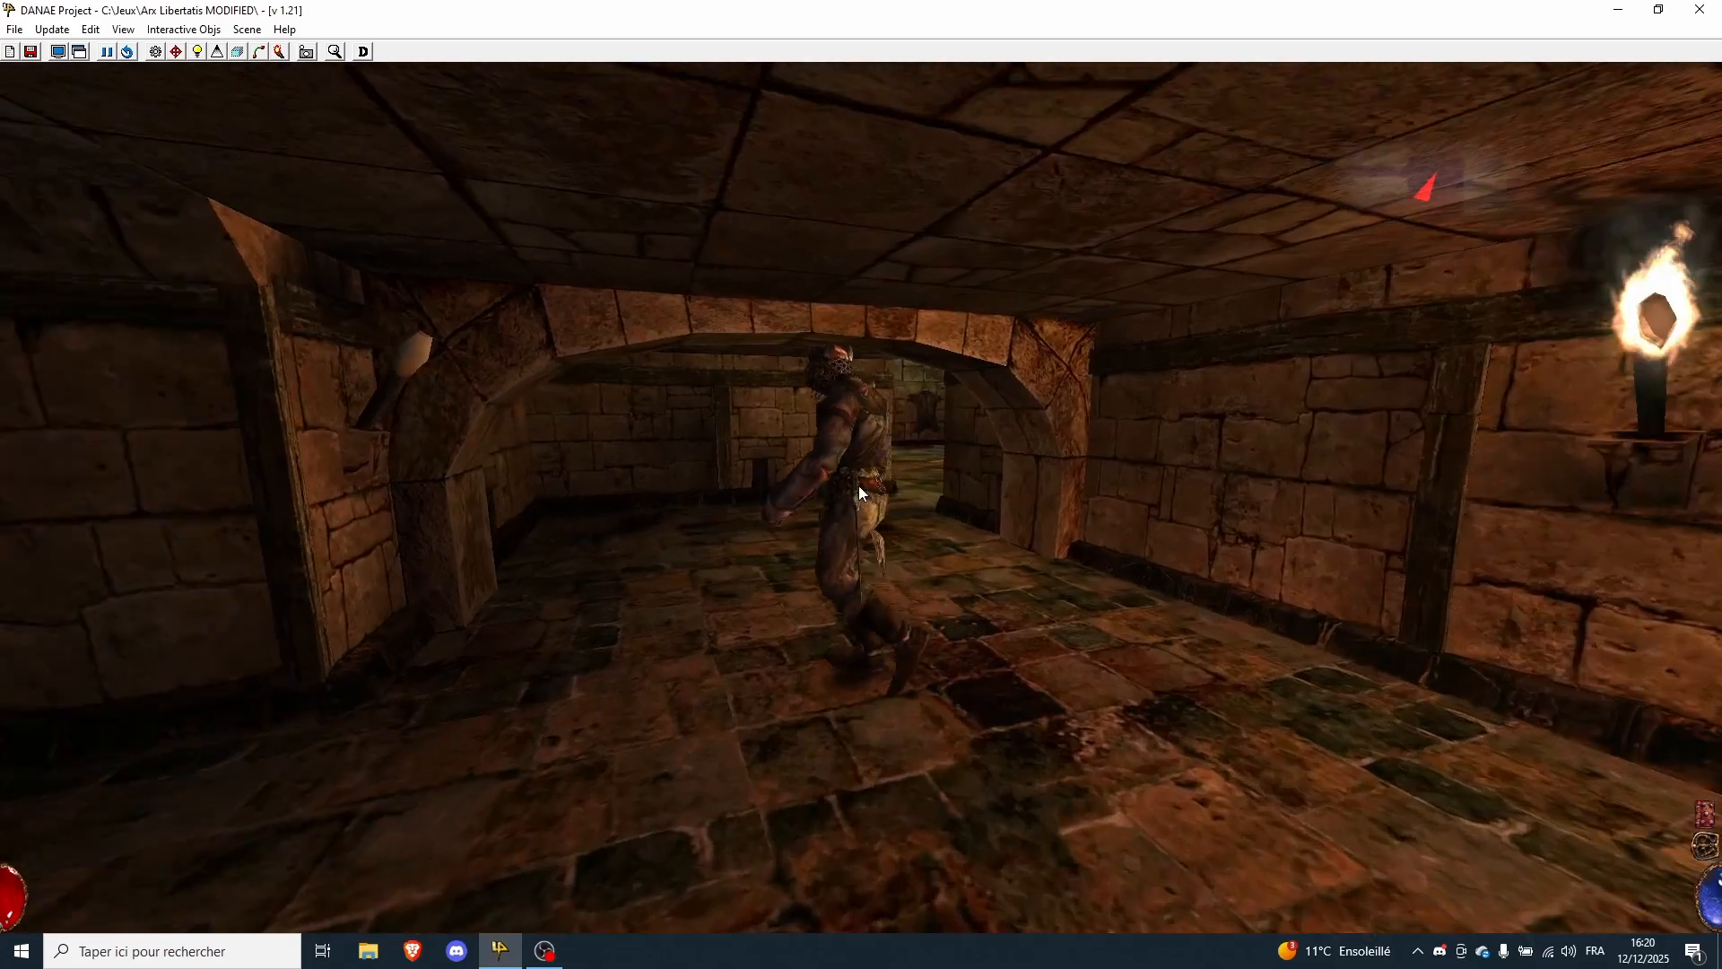
key("z")
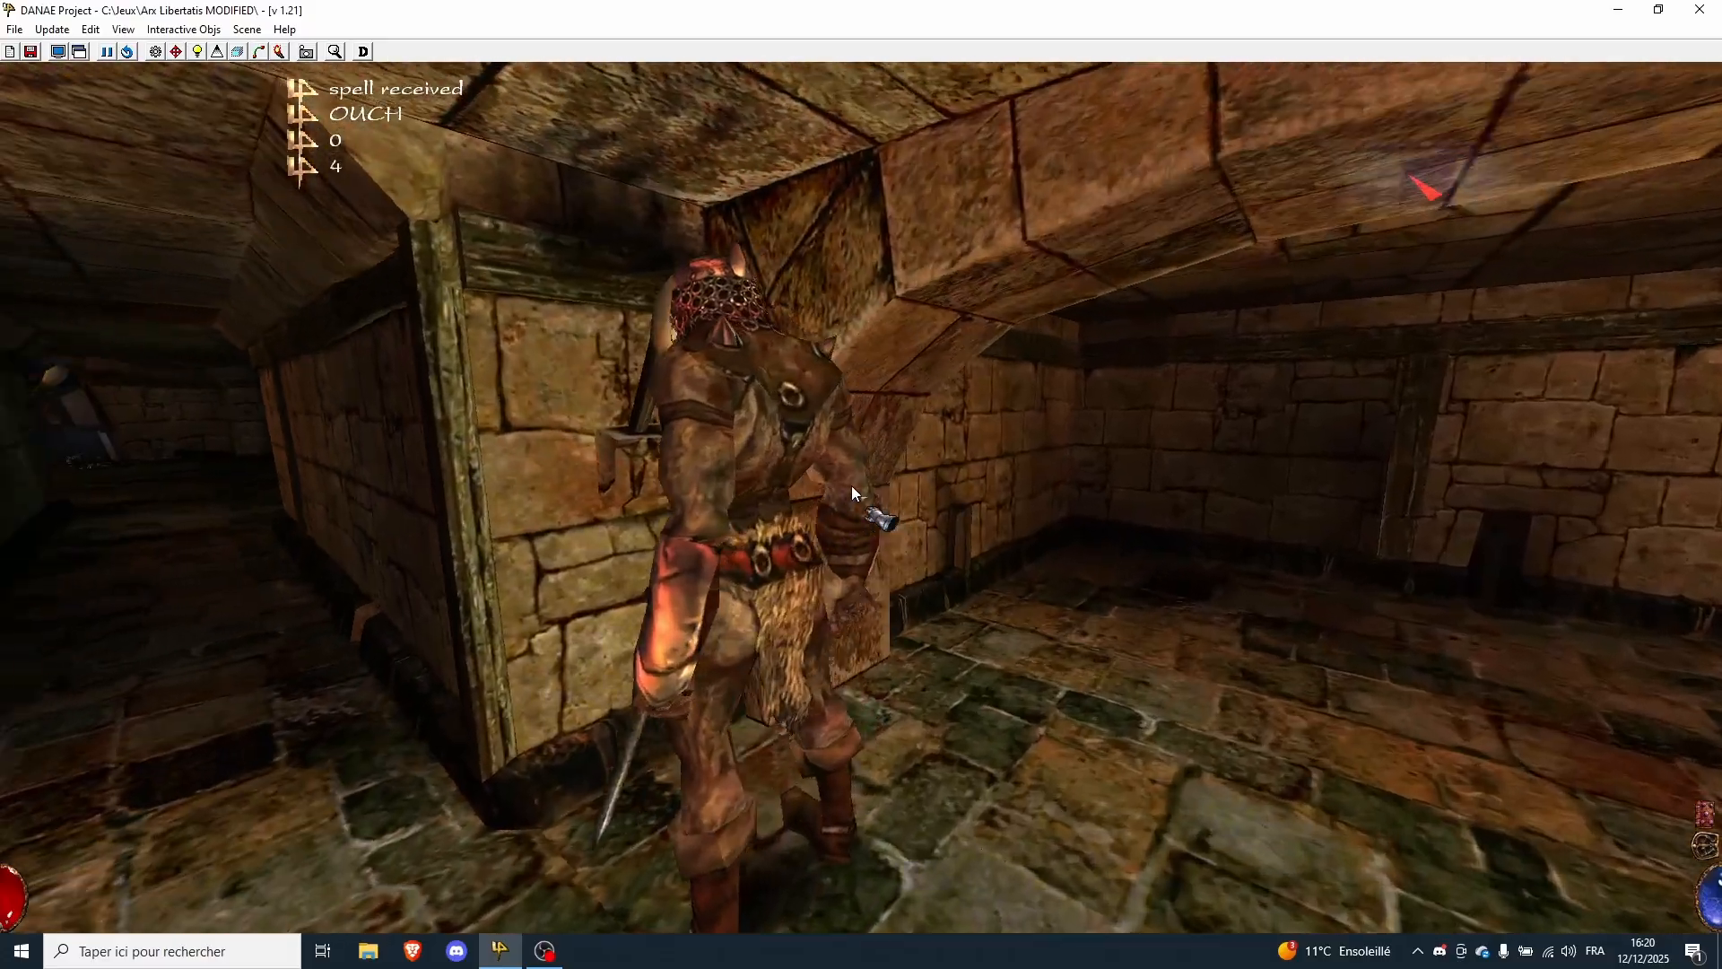
key("z")
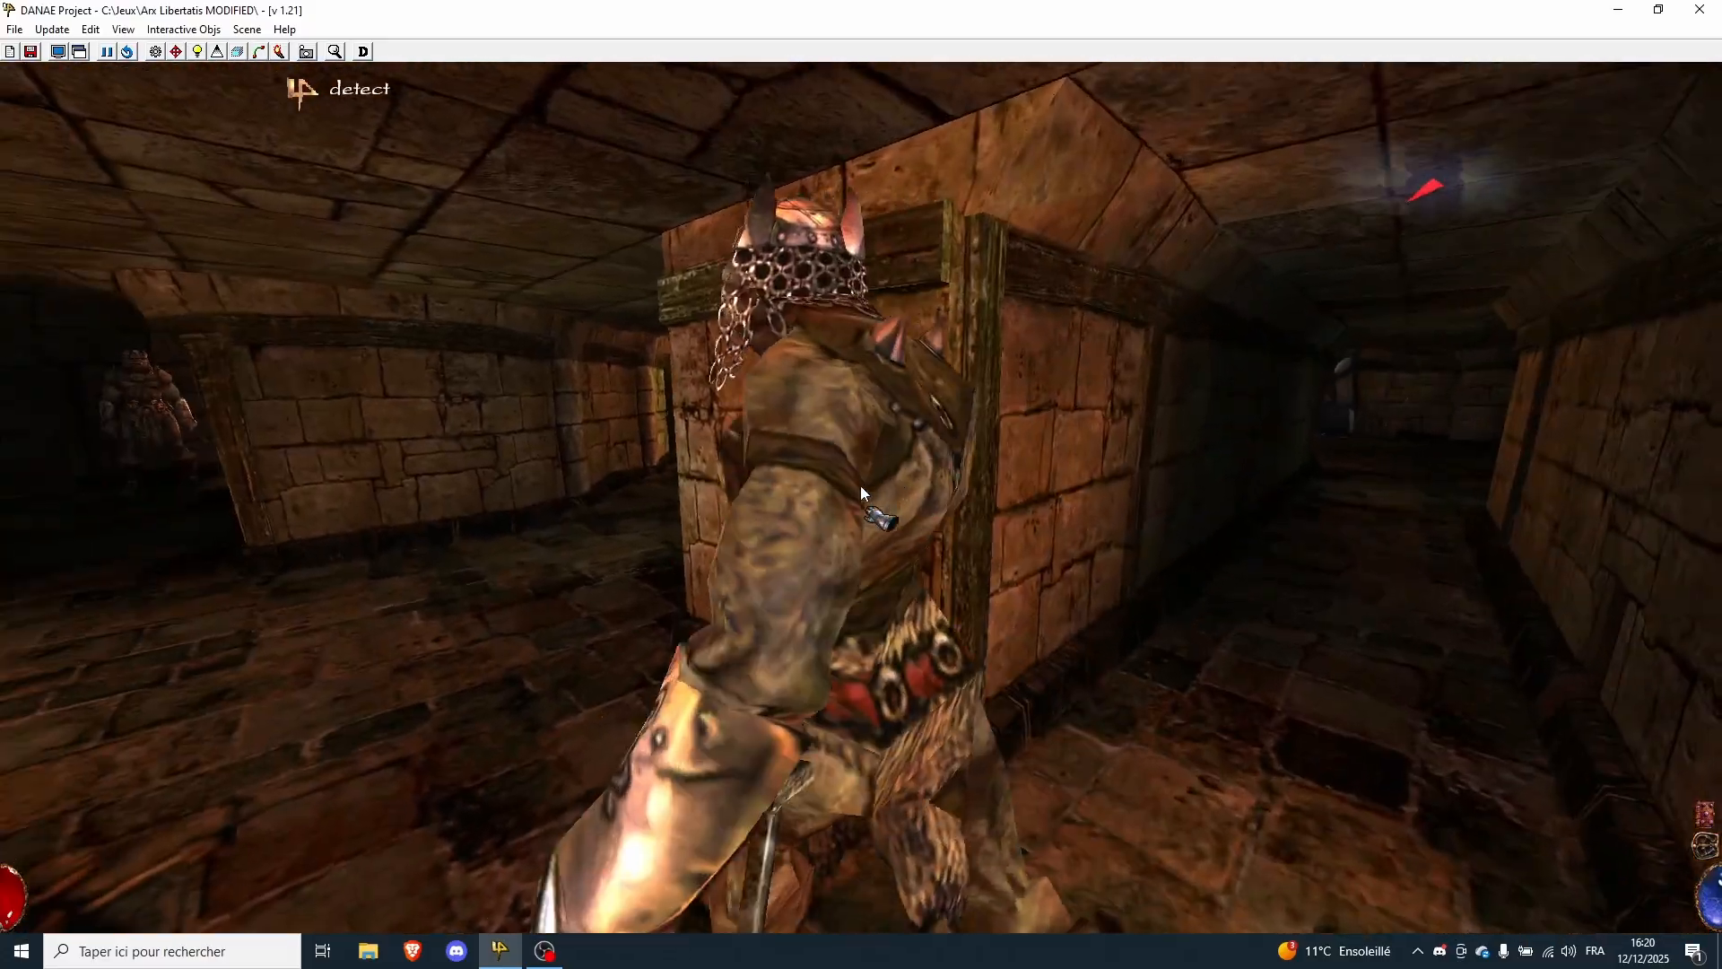
left_click(861, 486)
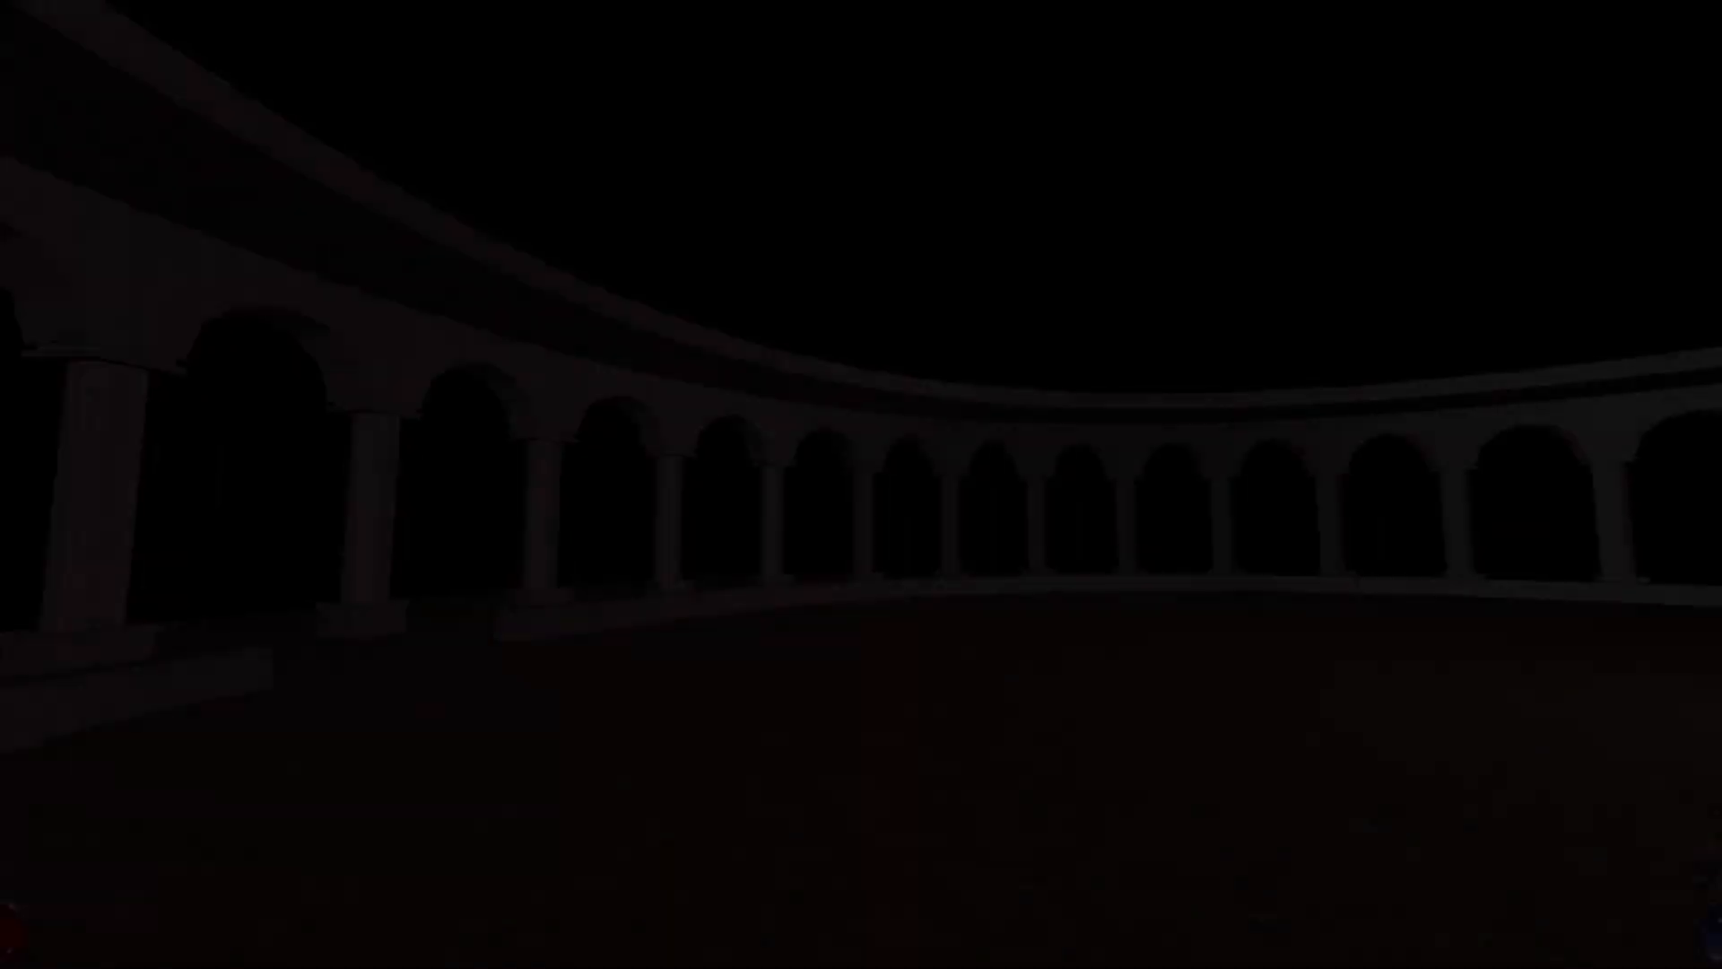
key("z")
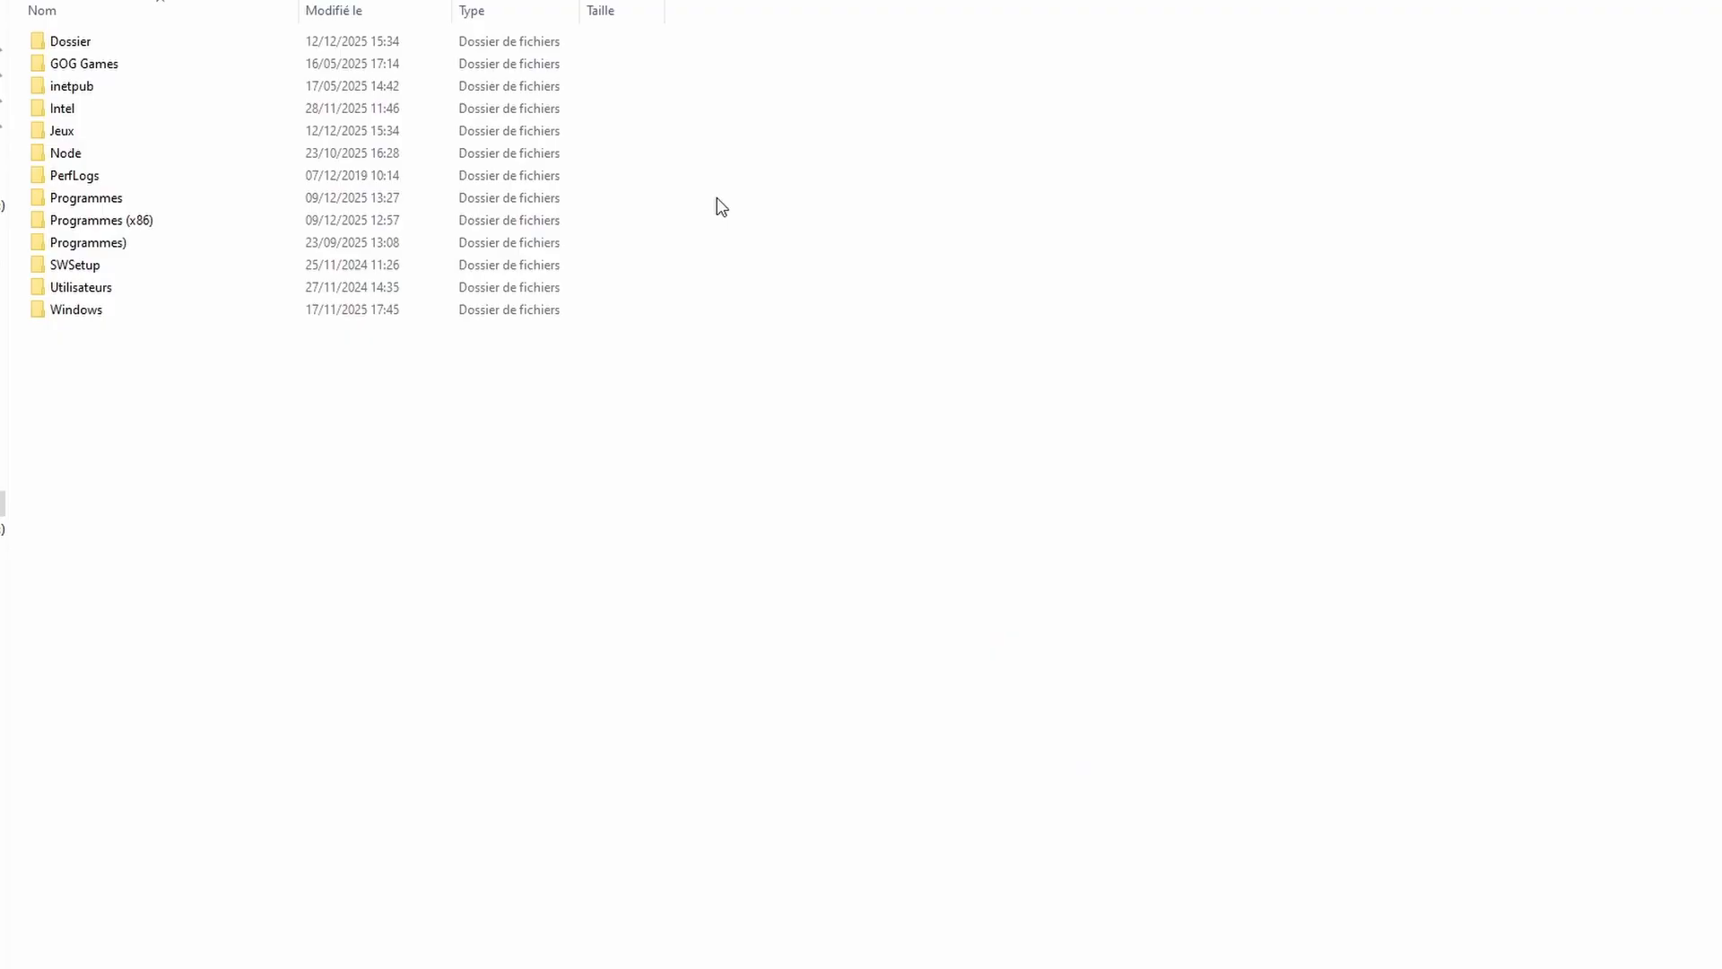
left_click(626, 206)
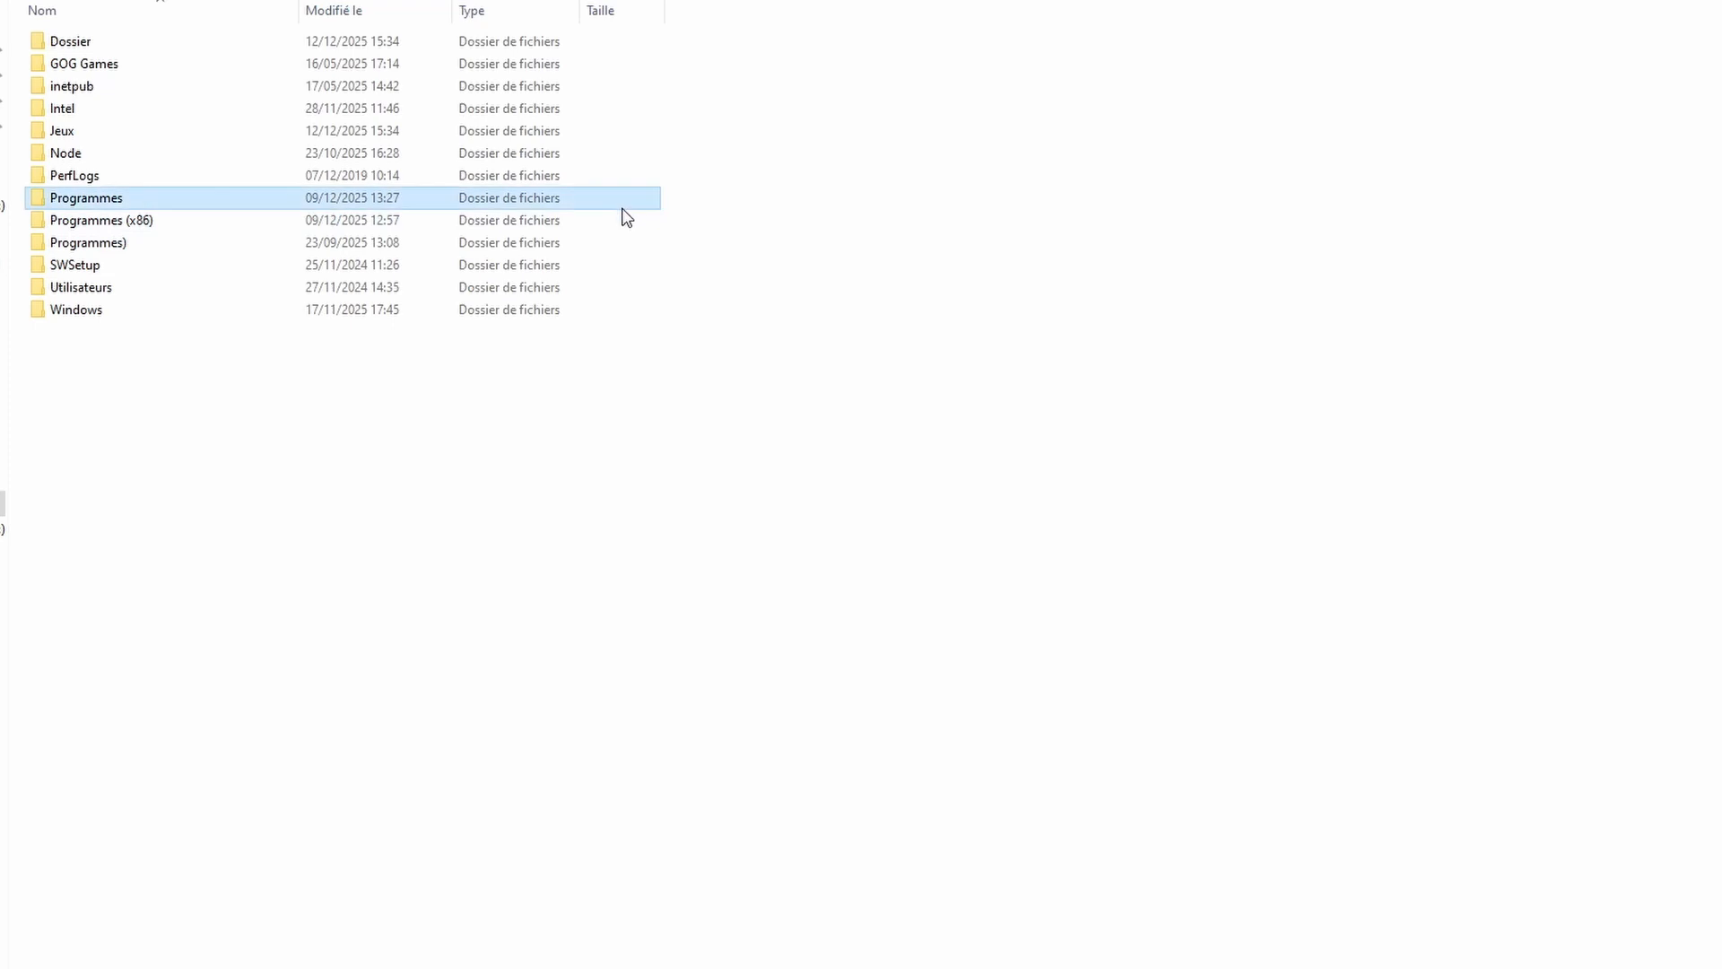
left_click(726, 216)
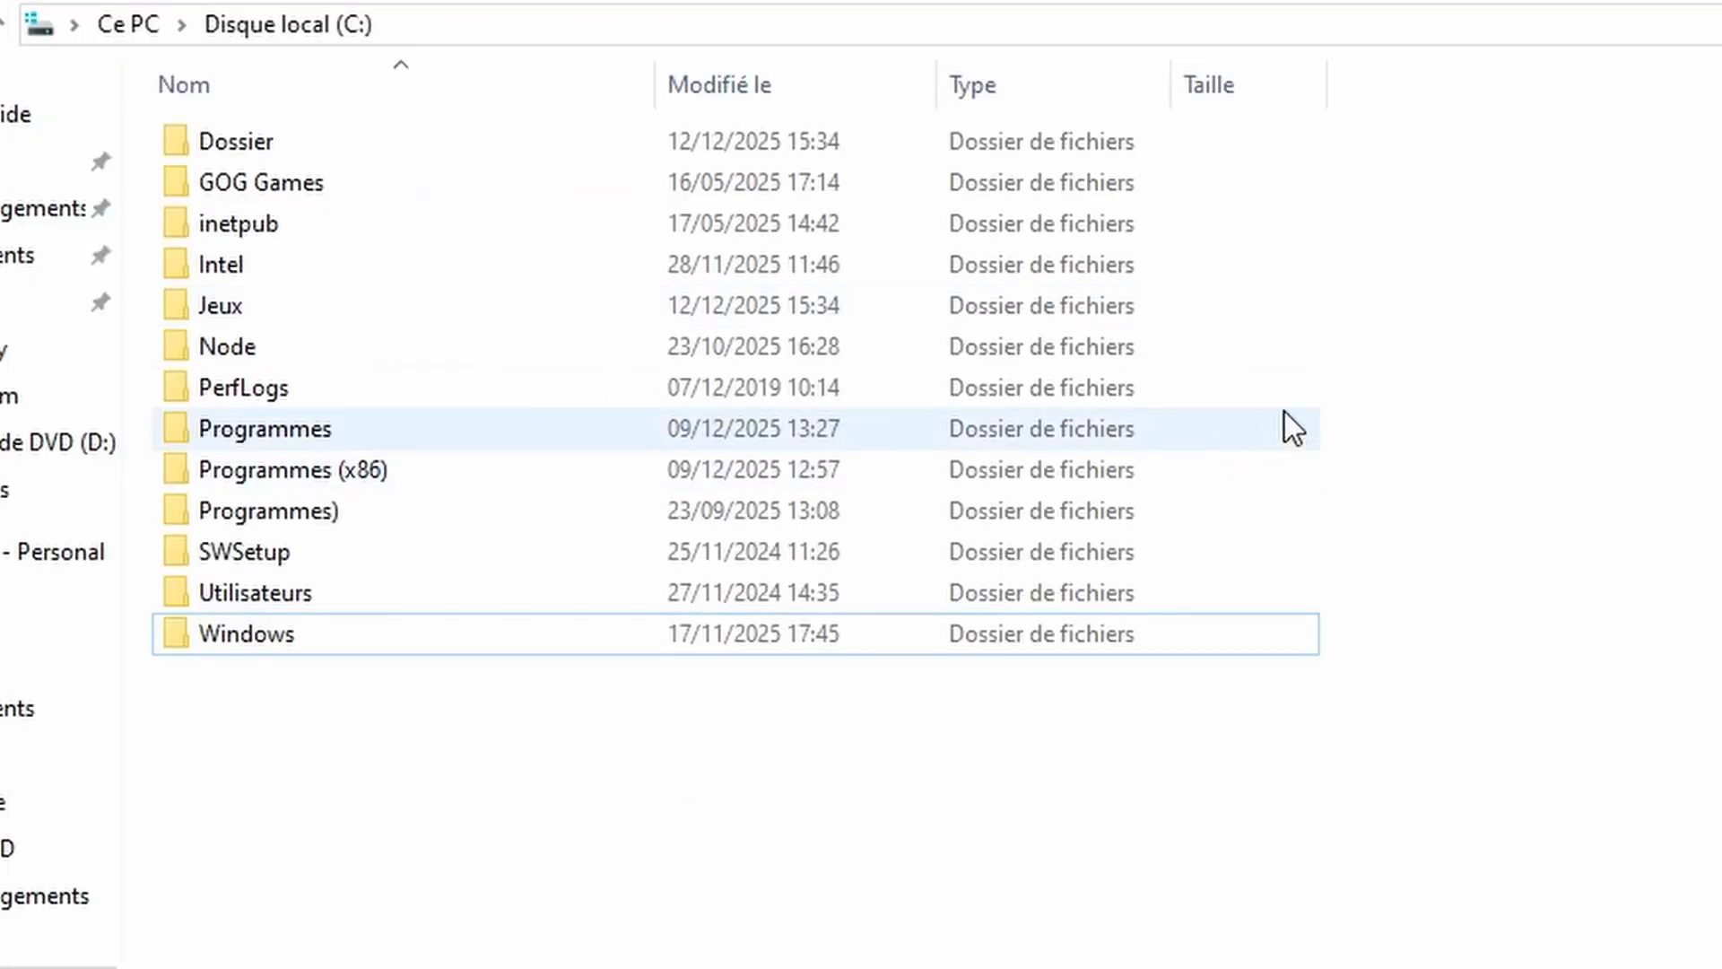
left_click_drag(1422, 431, 1197, 488)
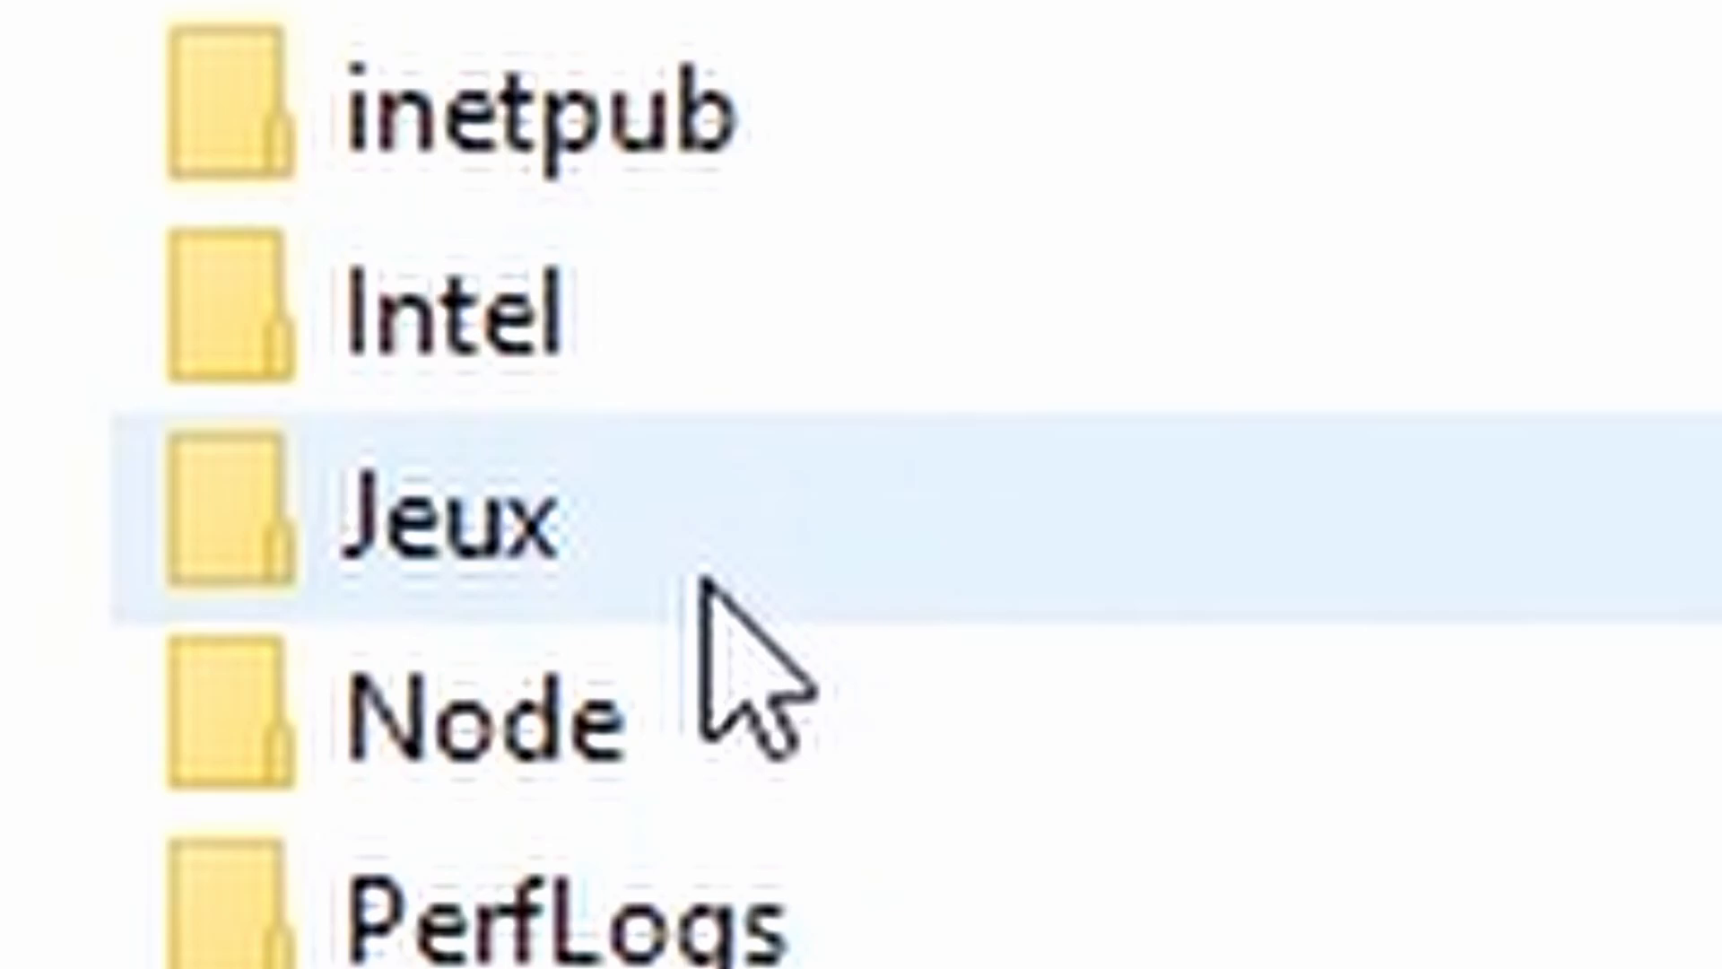
left_click(266, 318)
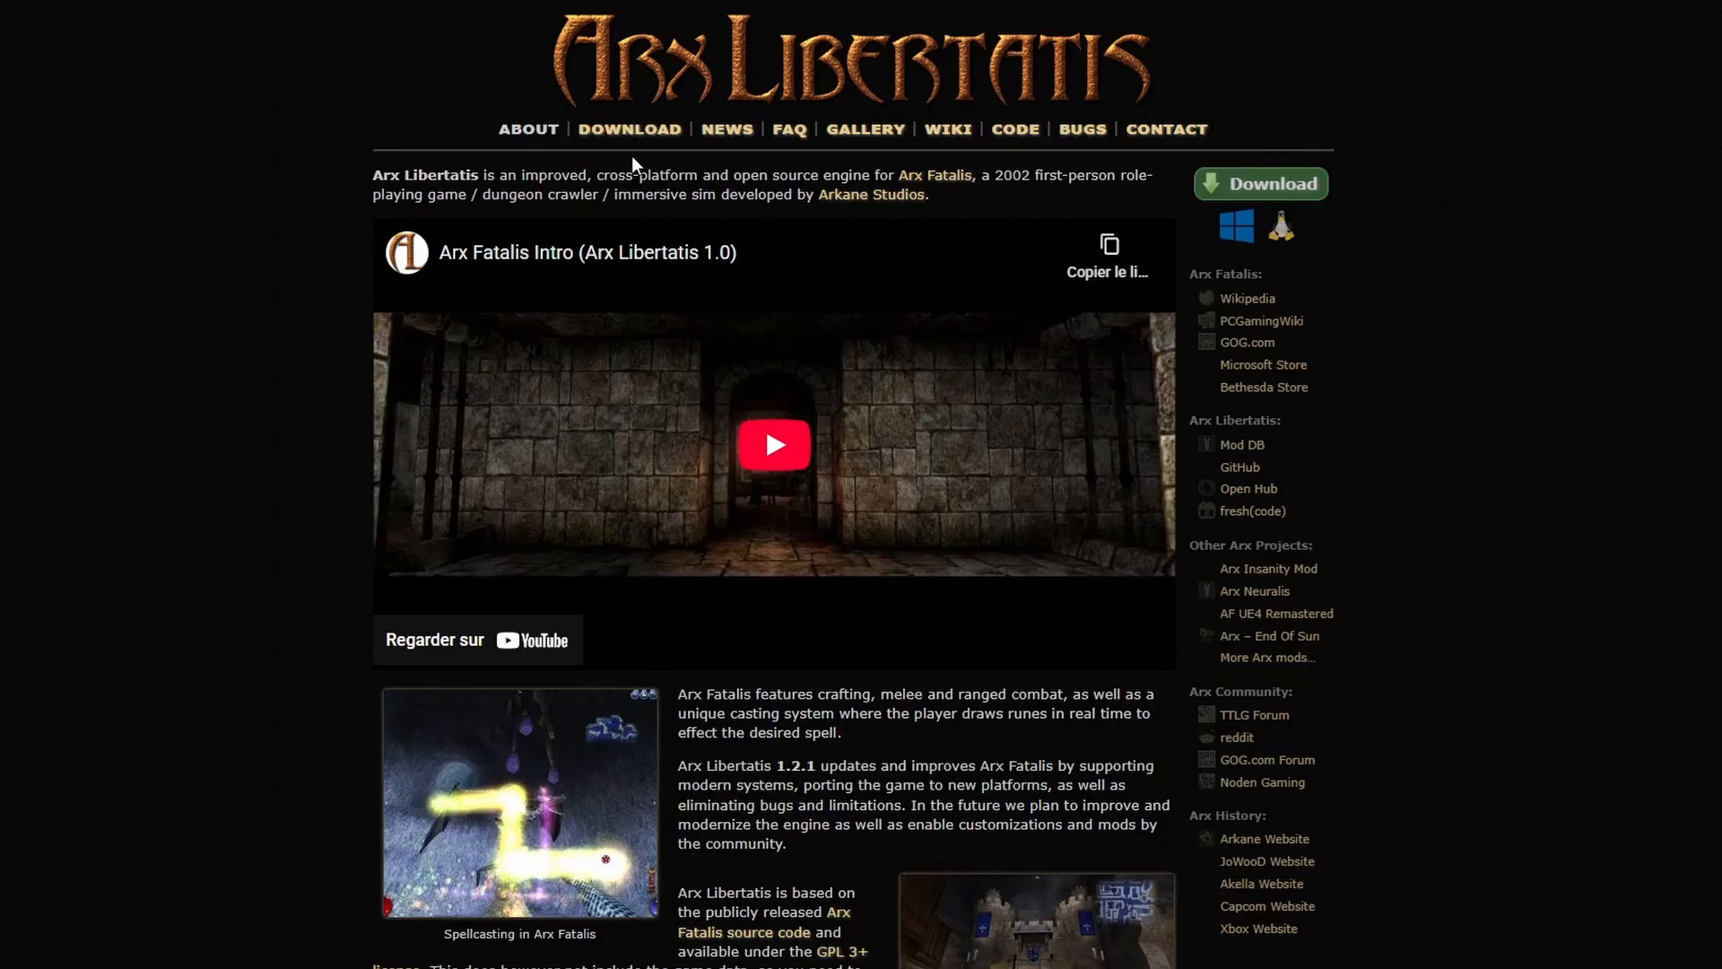
- Open the download page of the Arx Libertatis website
left_click(632, 132)
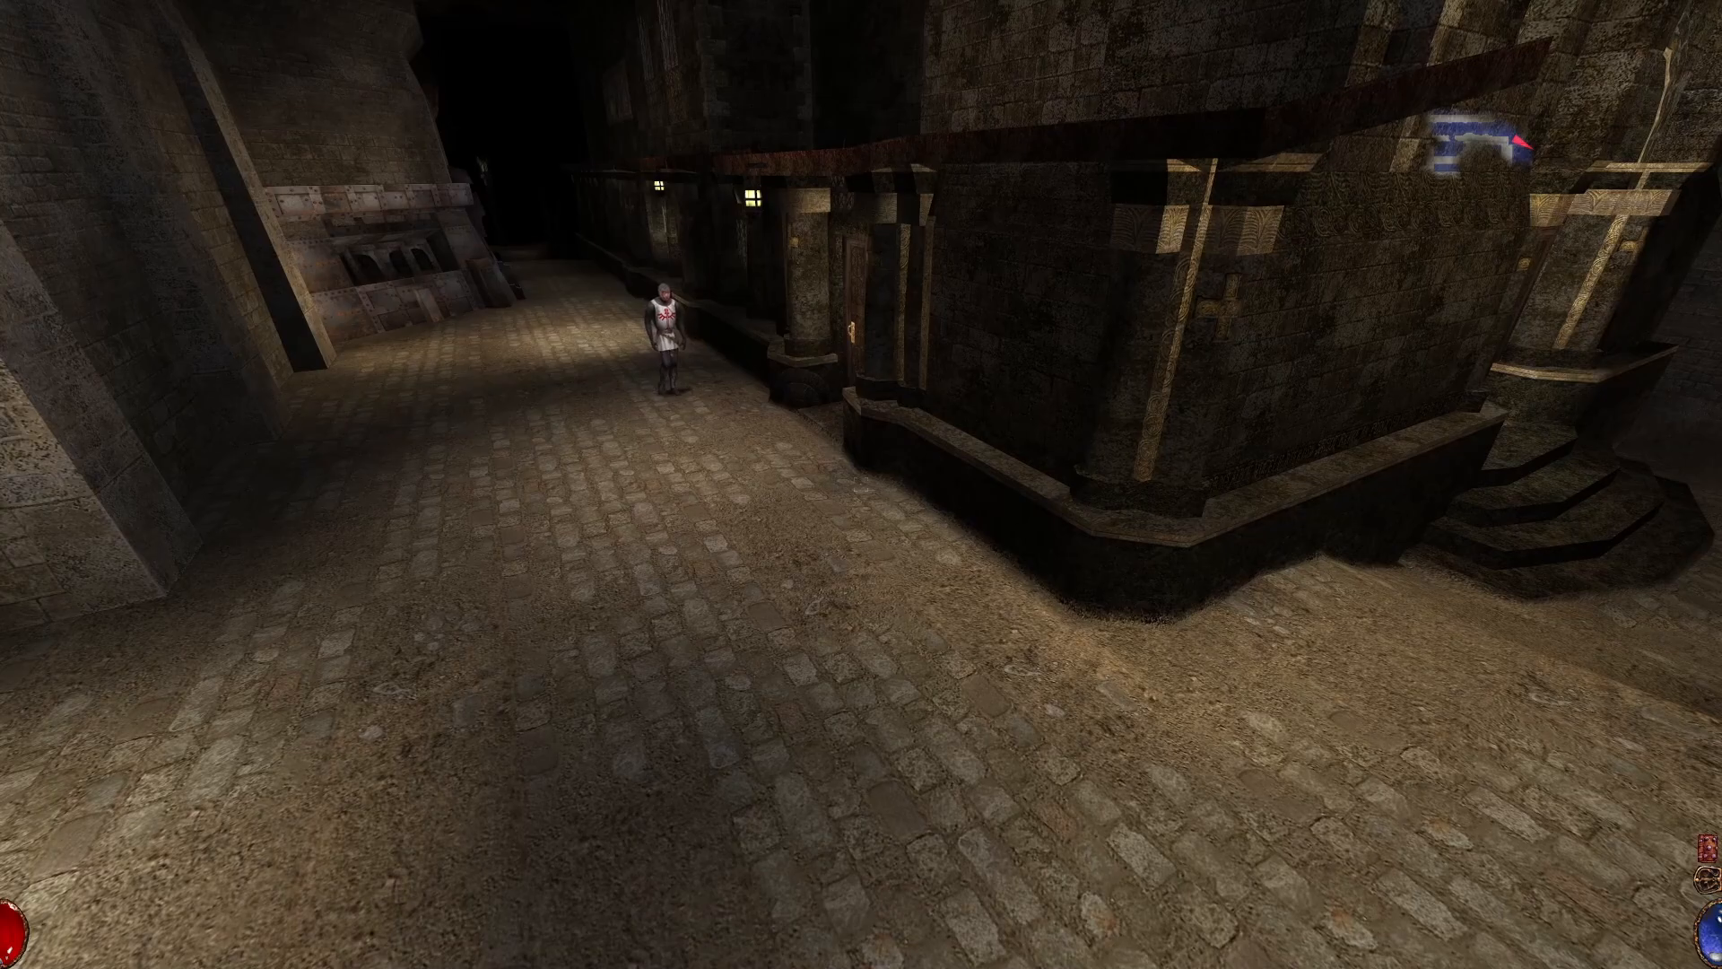
- Cycle the in-game debug display through its overlays, including Zones and Lights
key("F11")
key("Scroll_Lock")
key("Scroll_Lock")
key("Scroll_Lock")
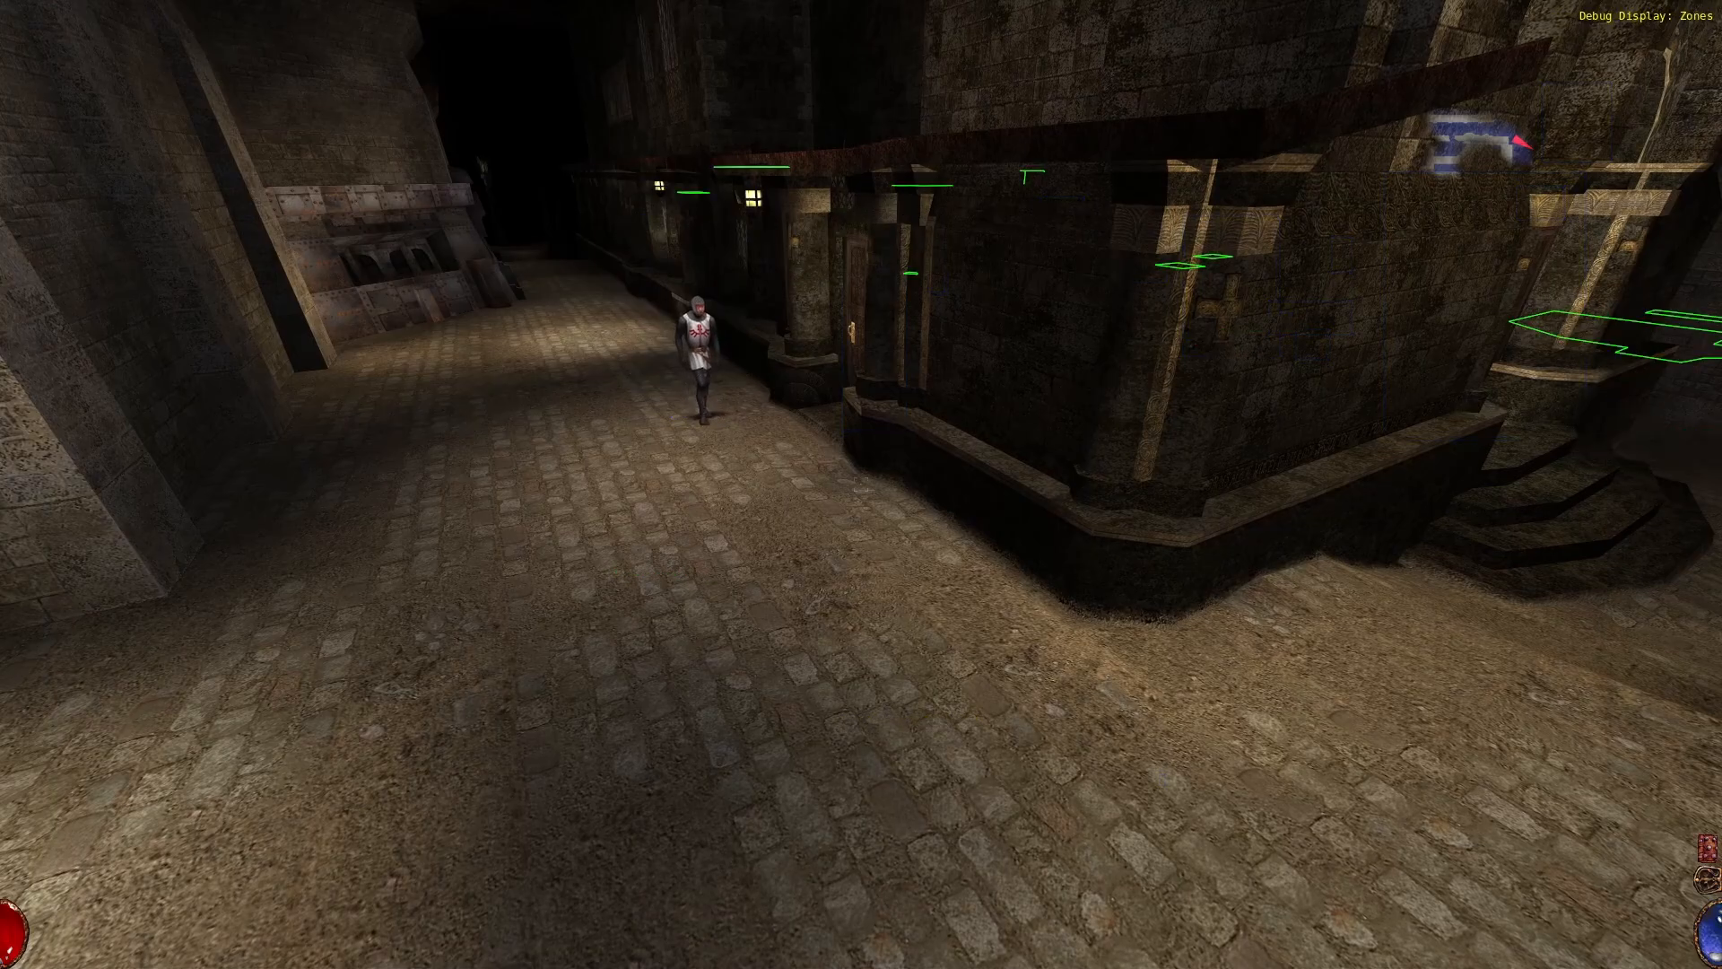
key("Scroll_Lock")
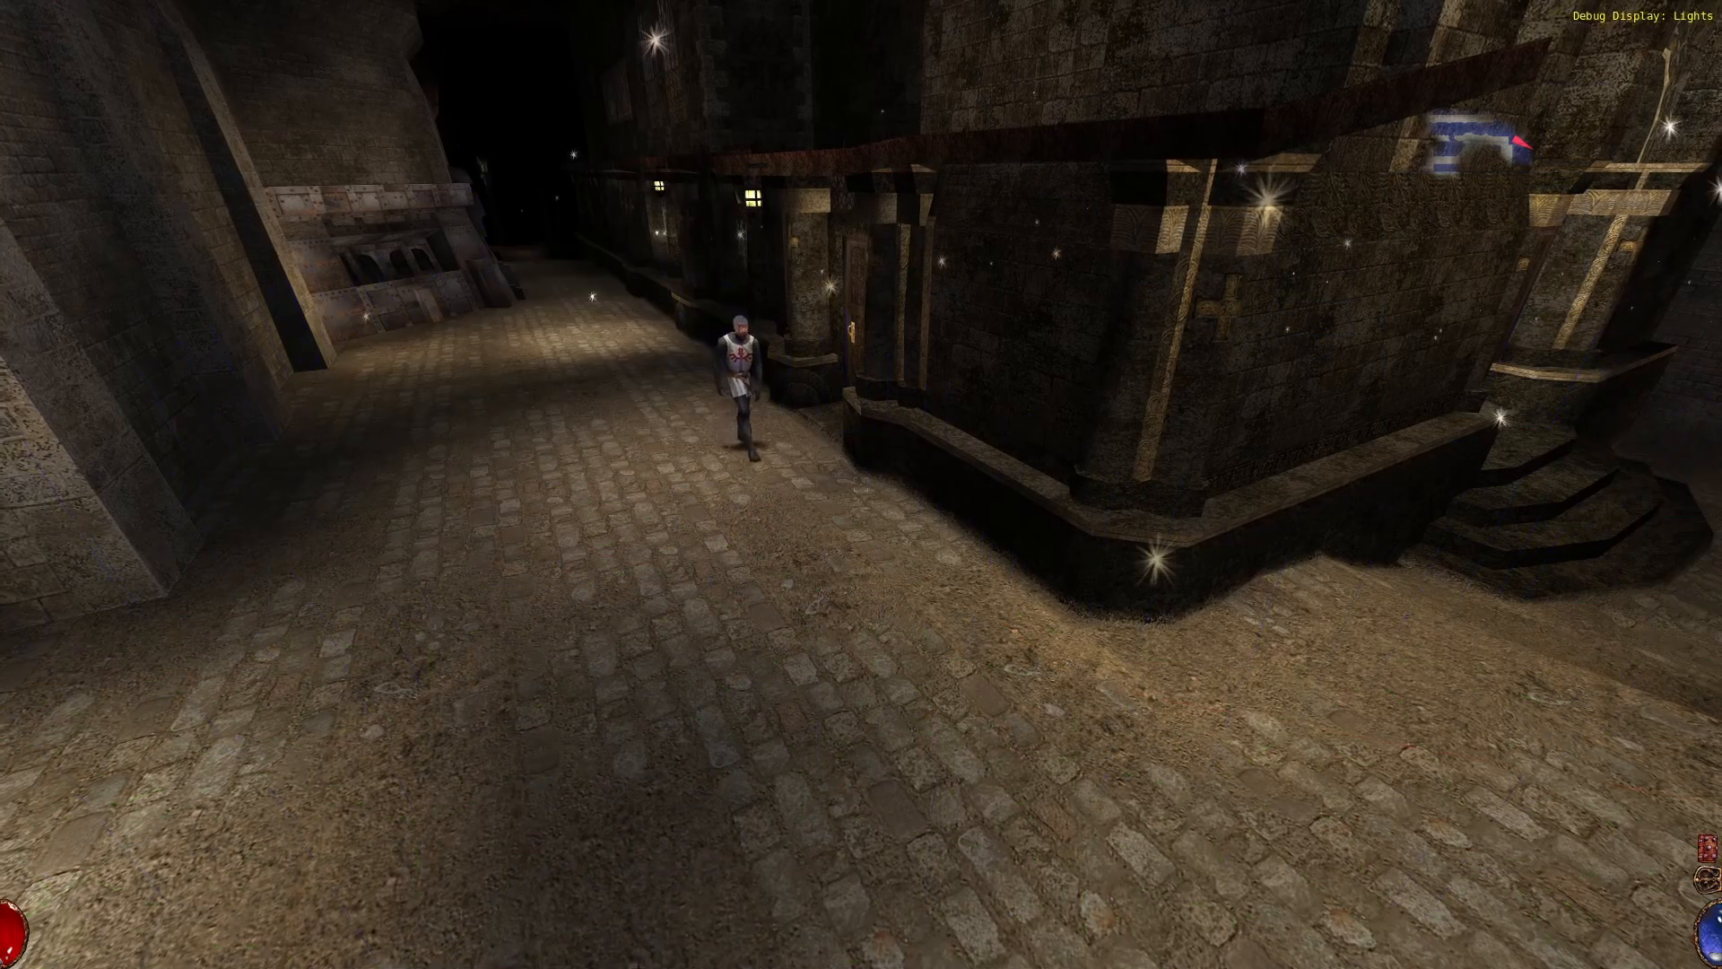
key("Scroll_Lock")
key("Scroll_Lock")
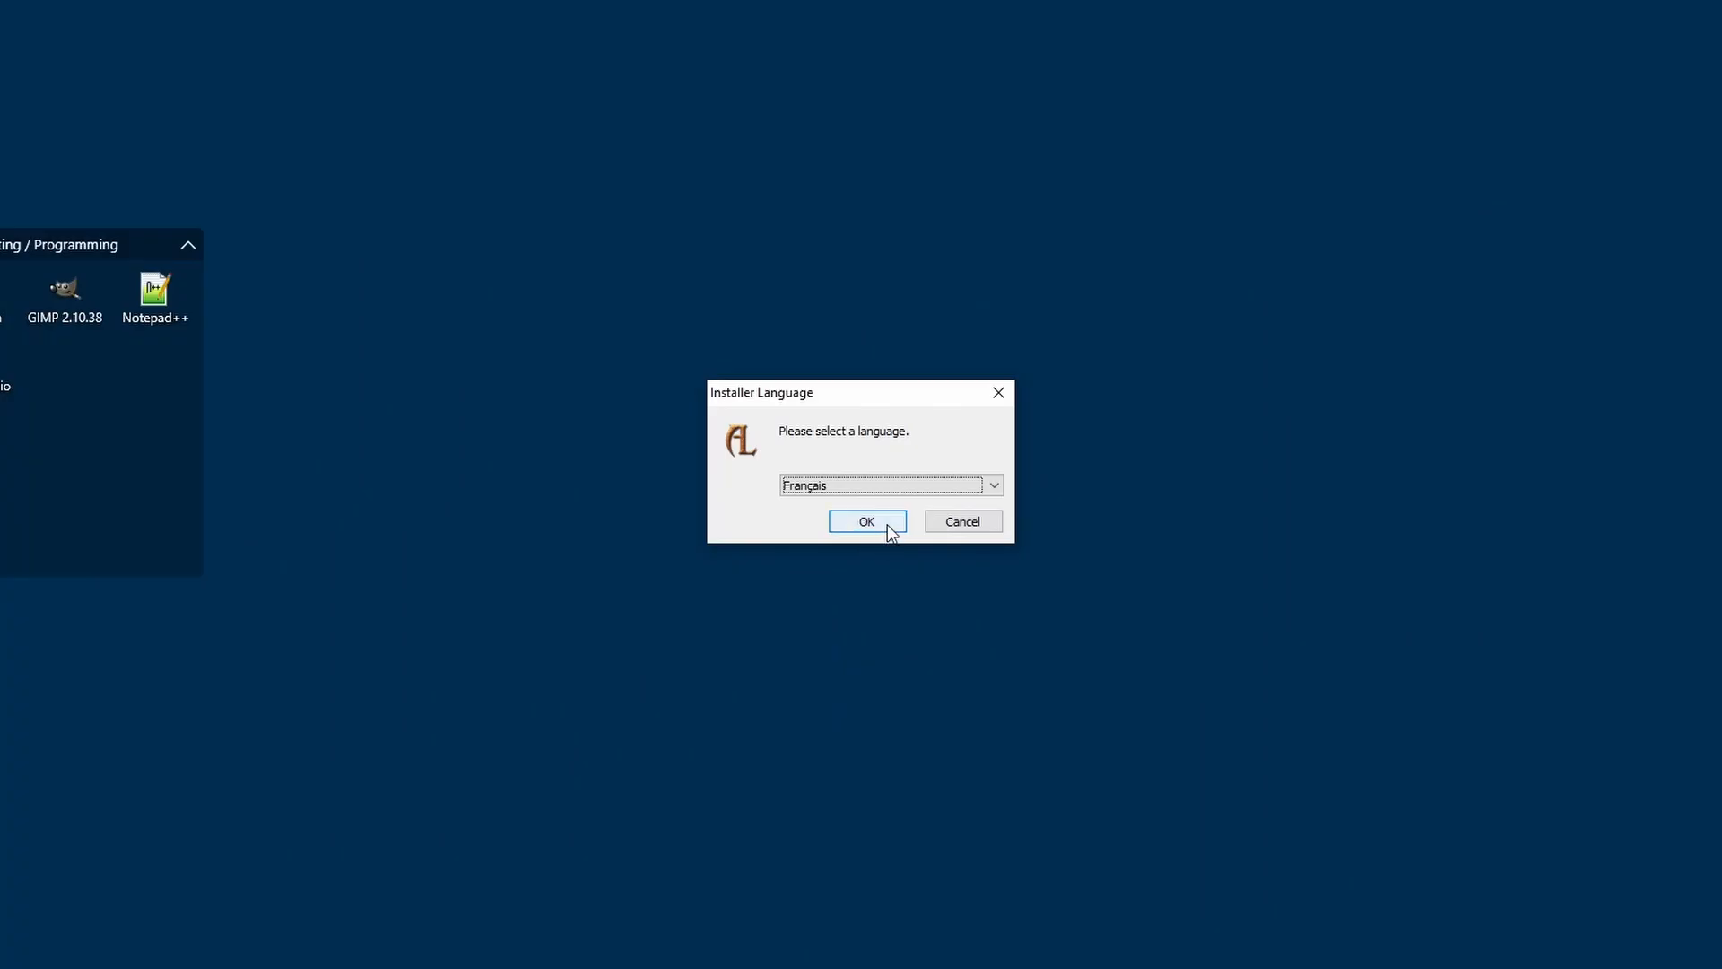
- Start the Arx Libertatis setup in Français and deselect the desktop icon while keeping the copied Arx Fatalis data
left_click(866, 521)
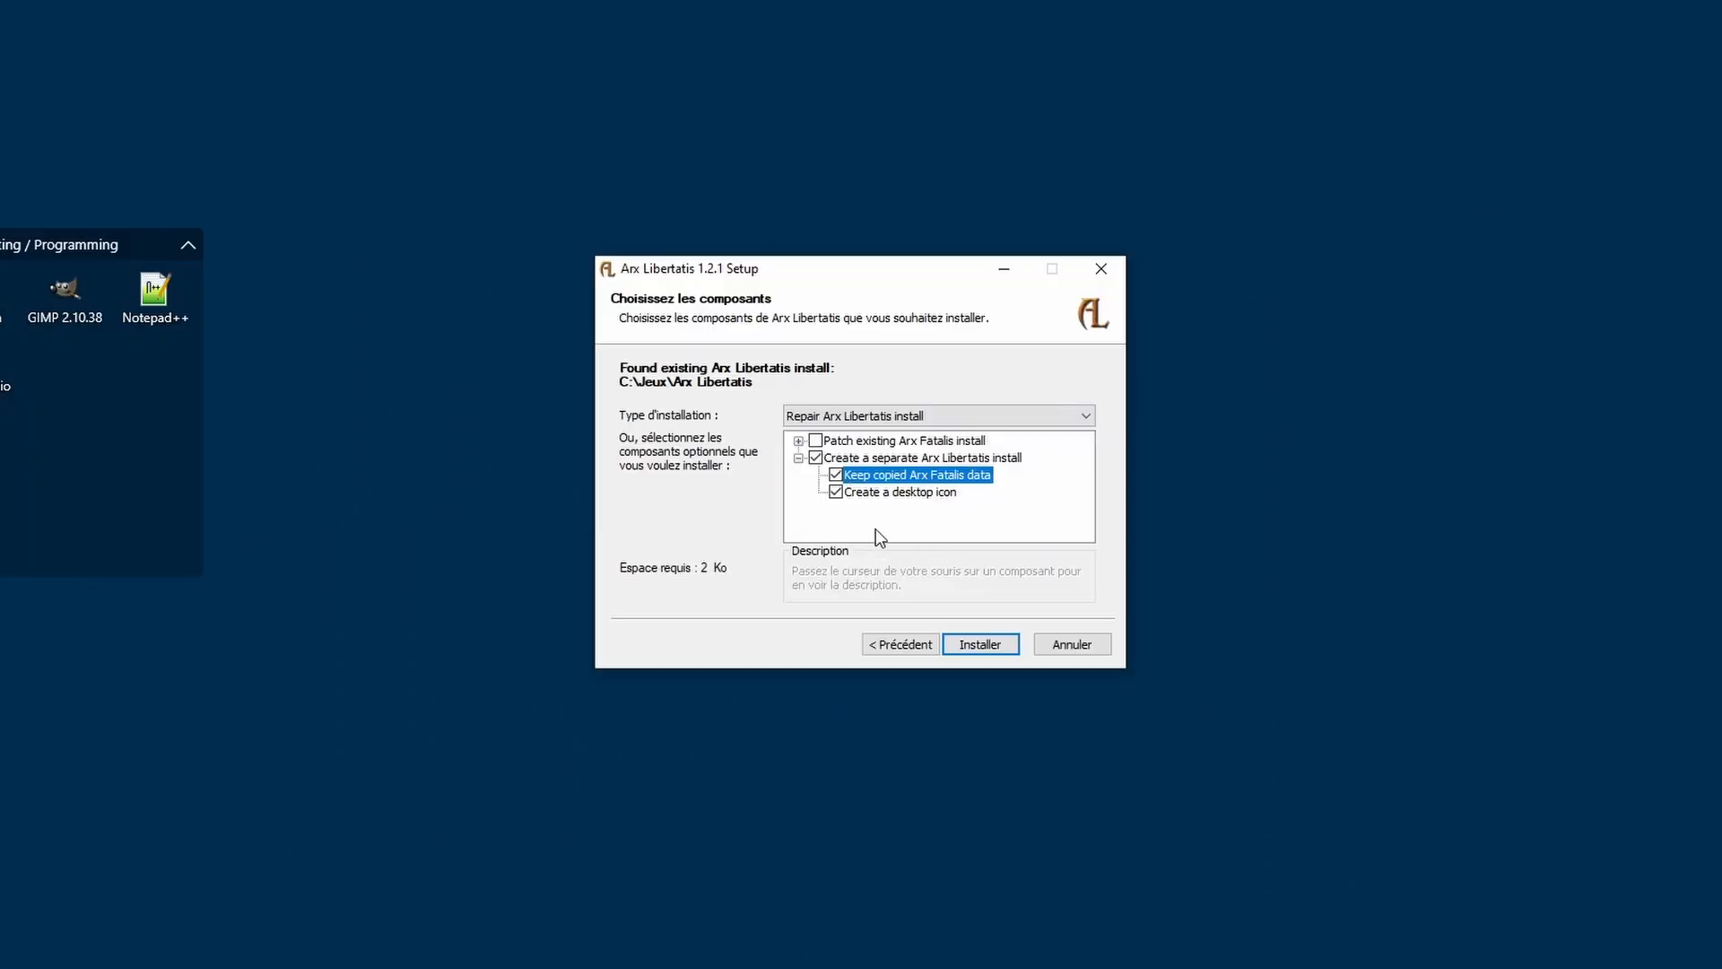
left_click(836, 492)
left_click(835, 475)
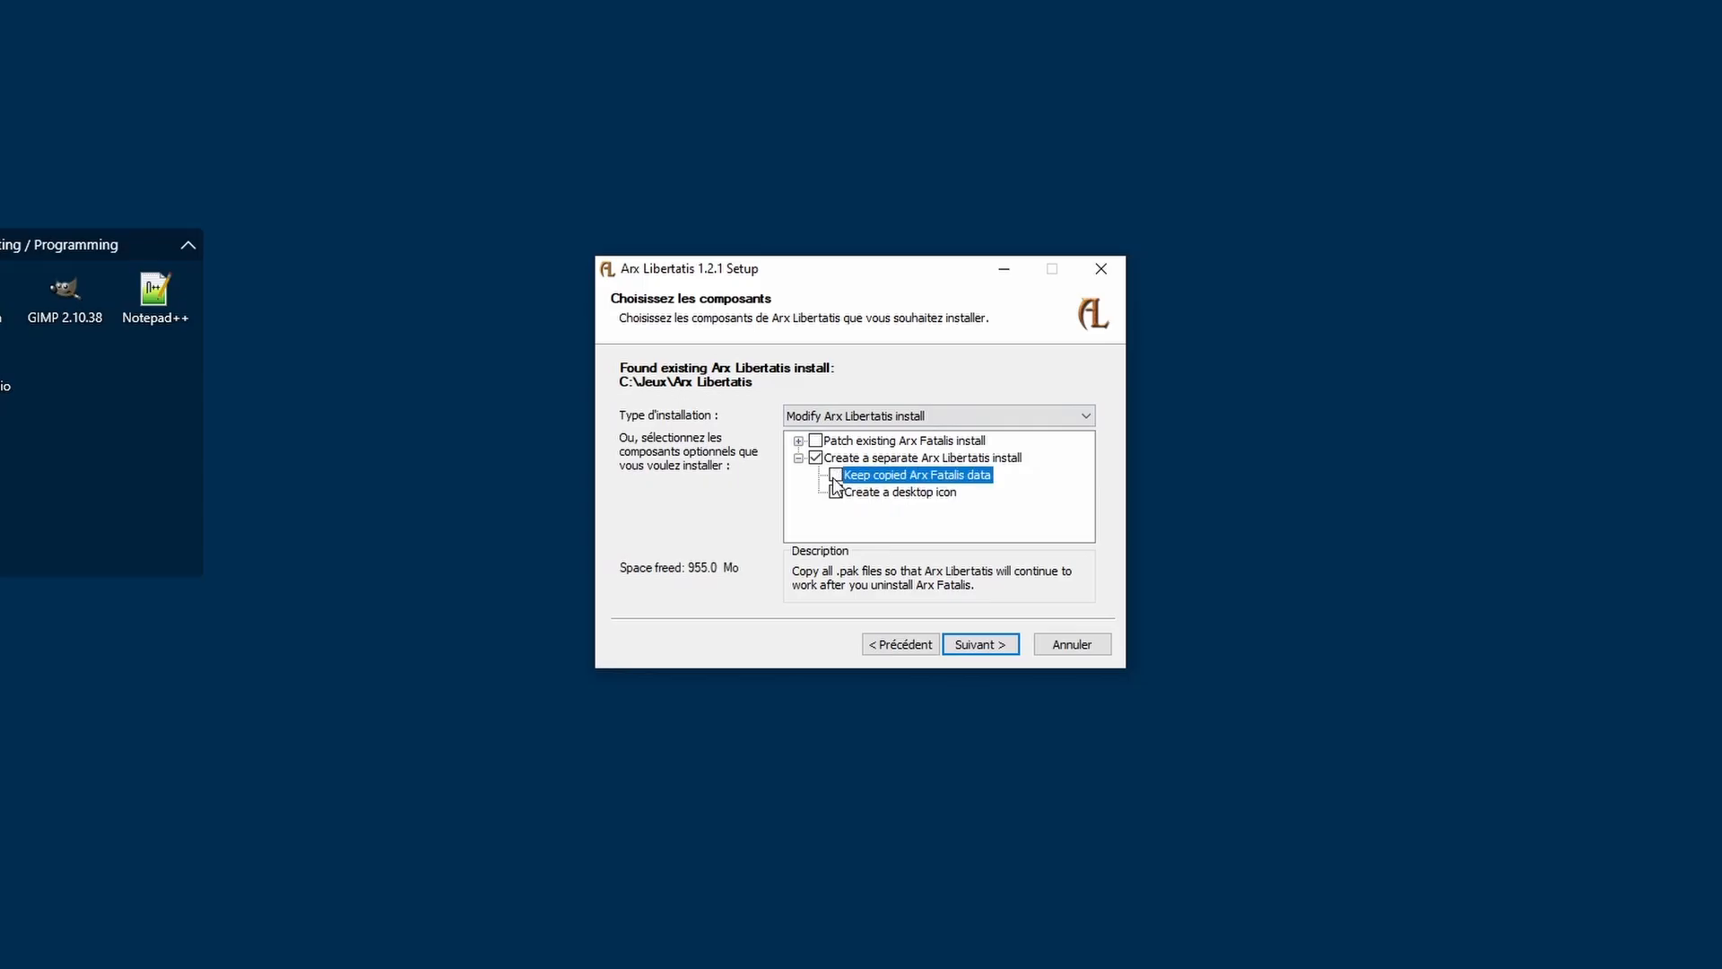
left_click(834, 477)
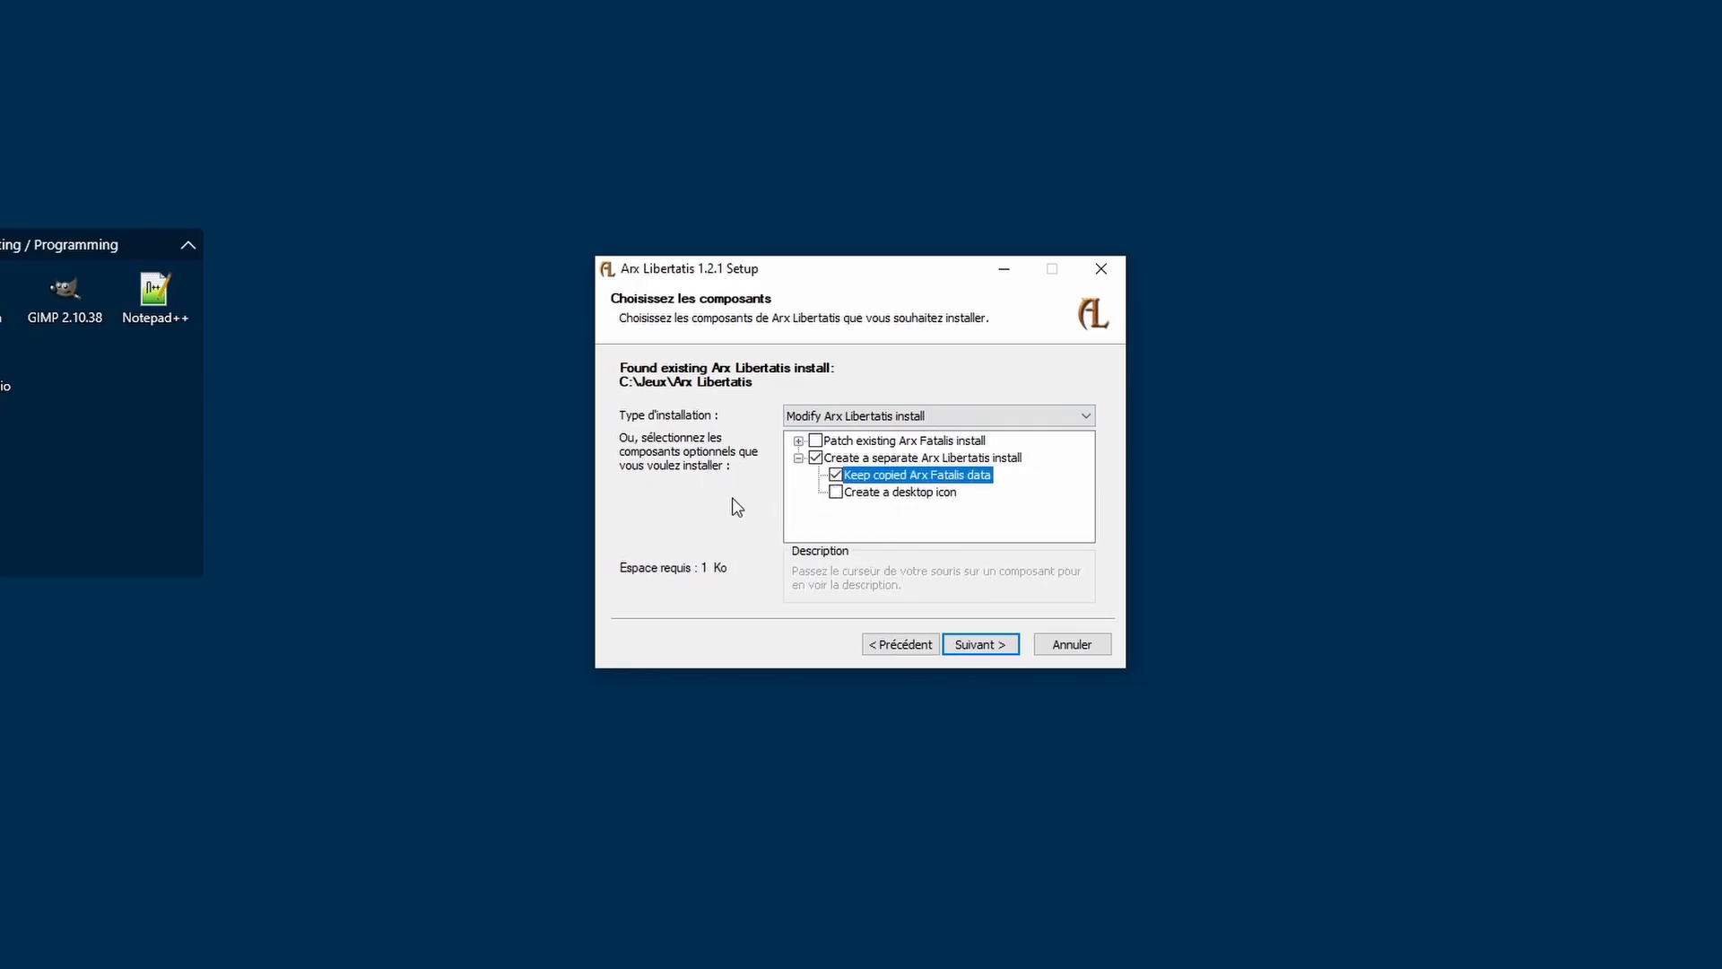
left_click(798, 457)
left_click(799, 457)
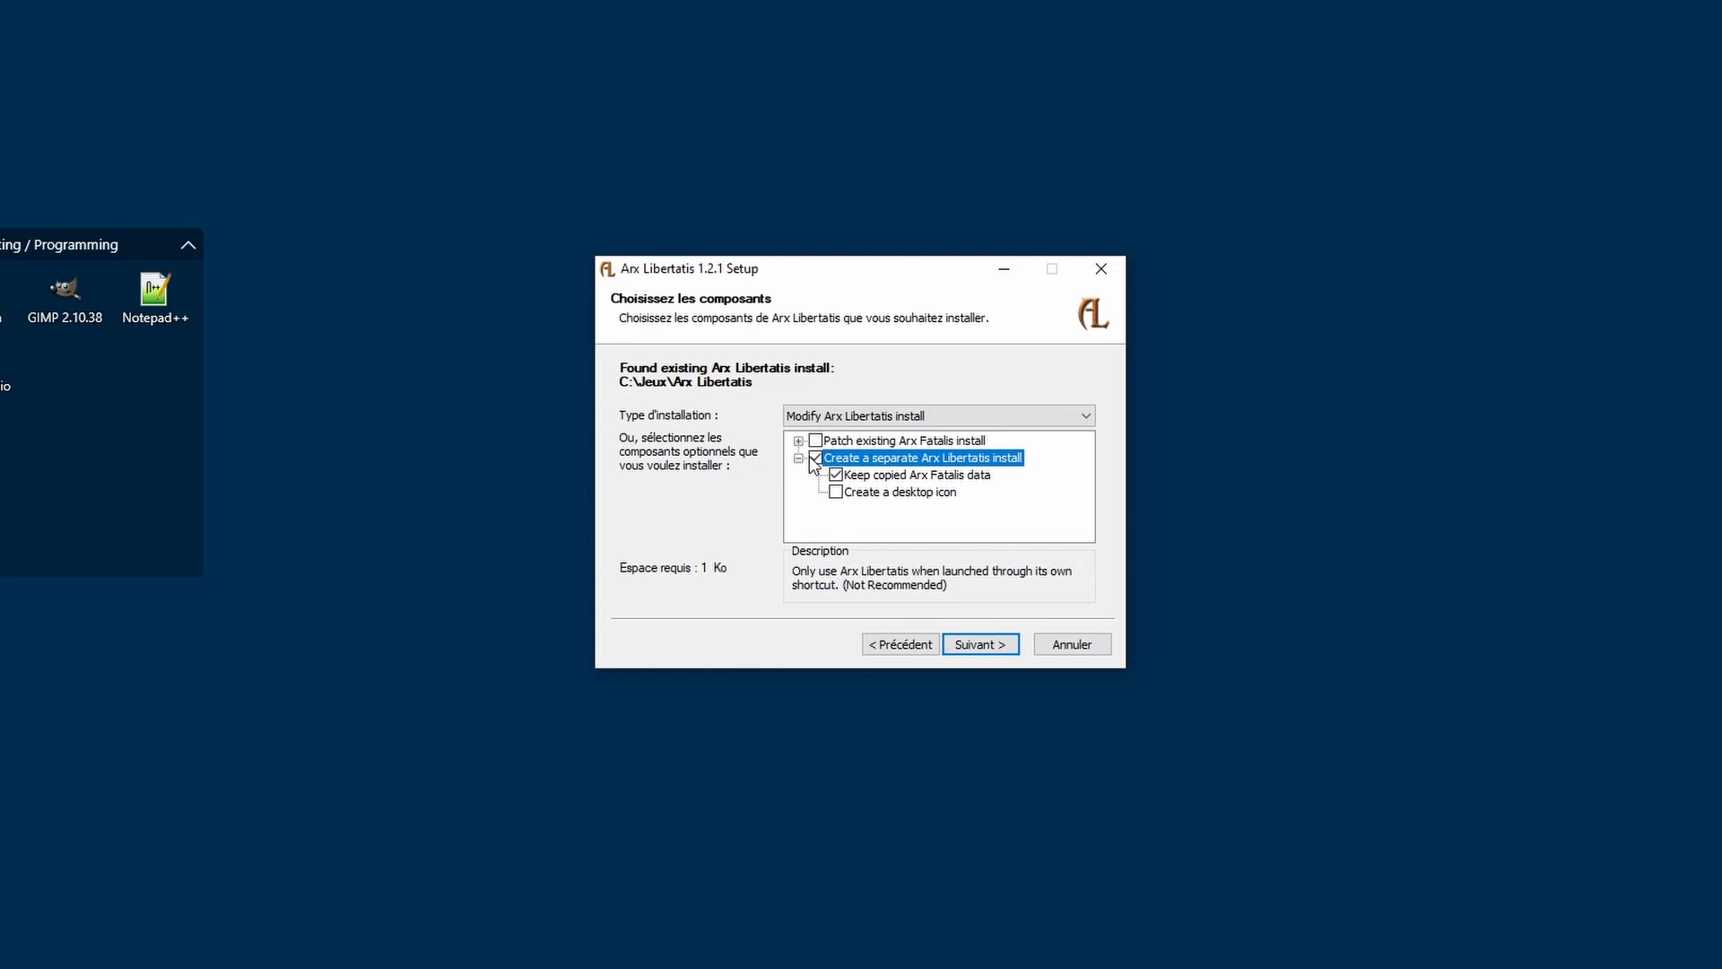
key("Return")
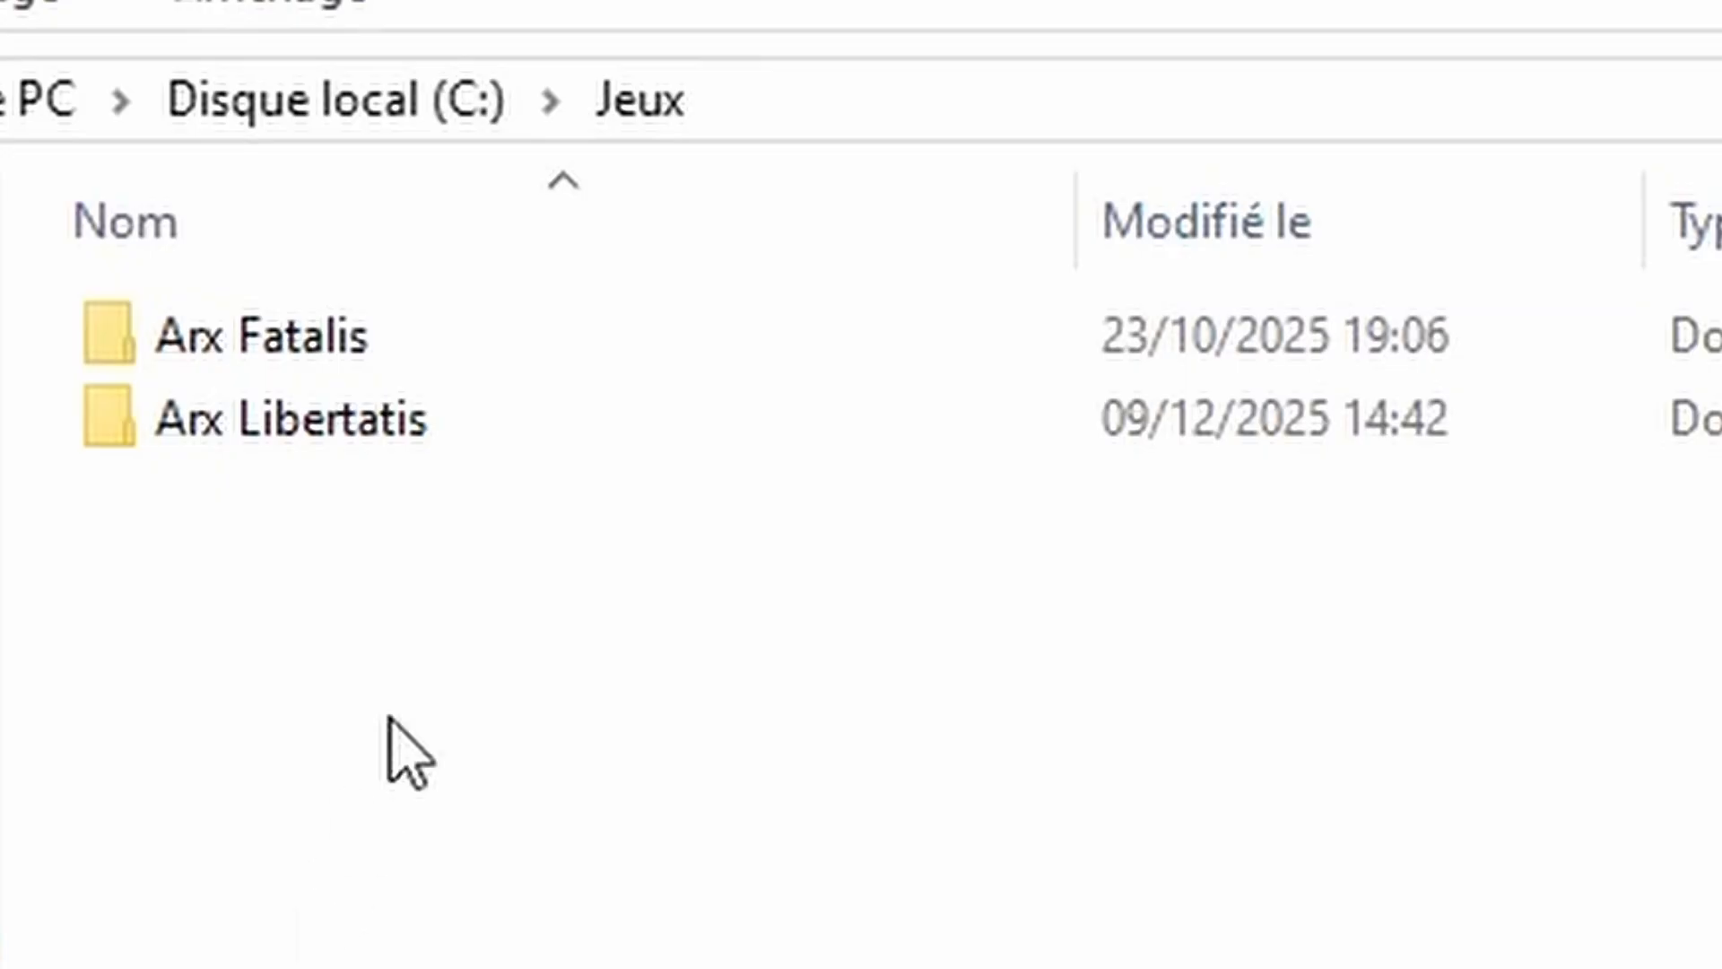
- Duplicate the Arx Libertatis folder within the Jeux folder and rename the copy as Arx Libertatis MODIFIED
left_click(418, 394)
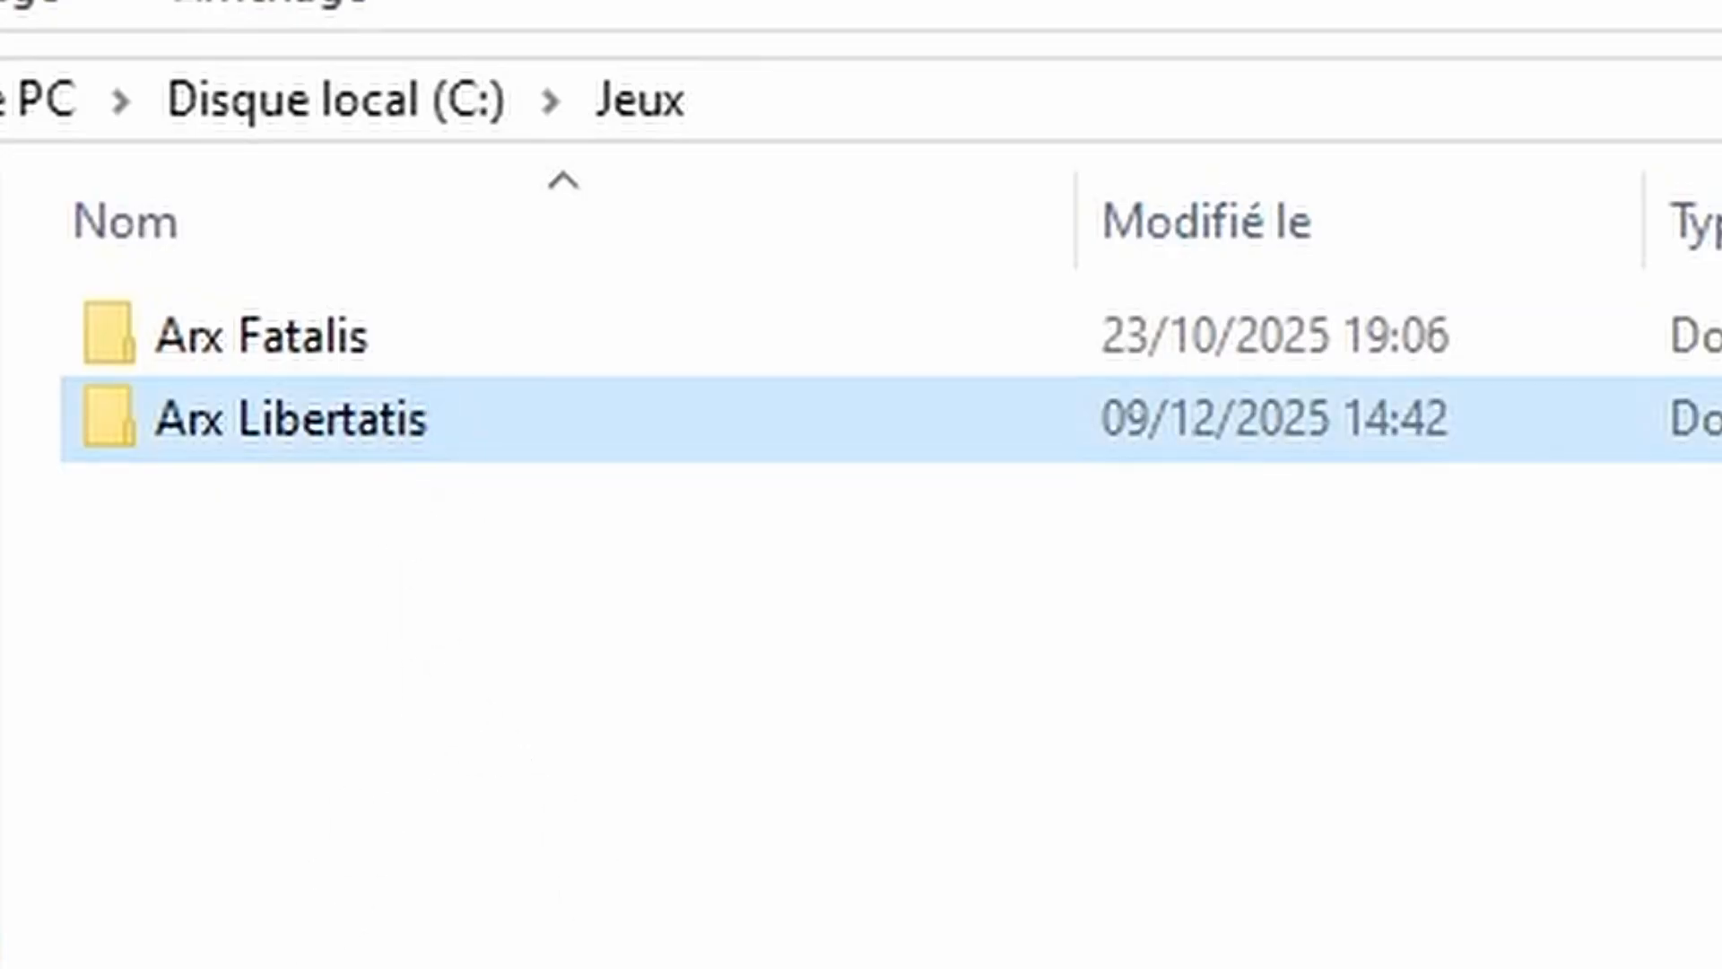
key("ctrl+v")
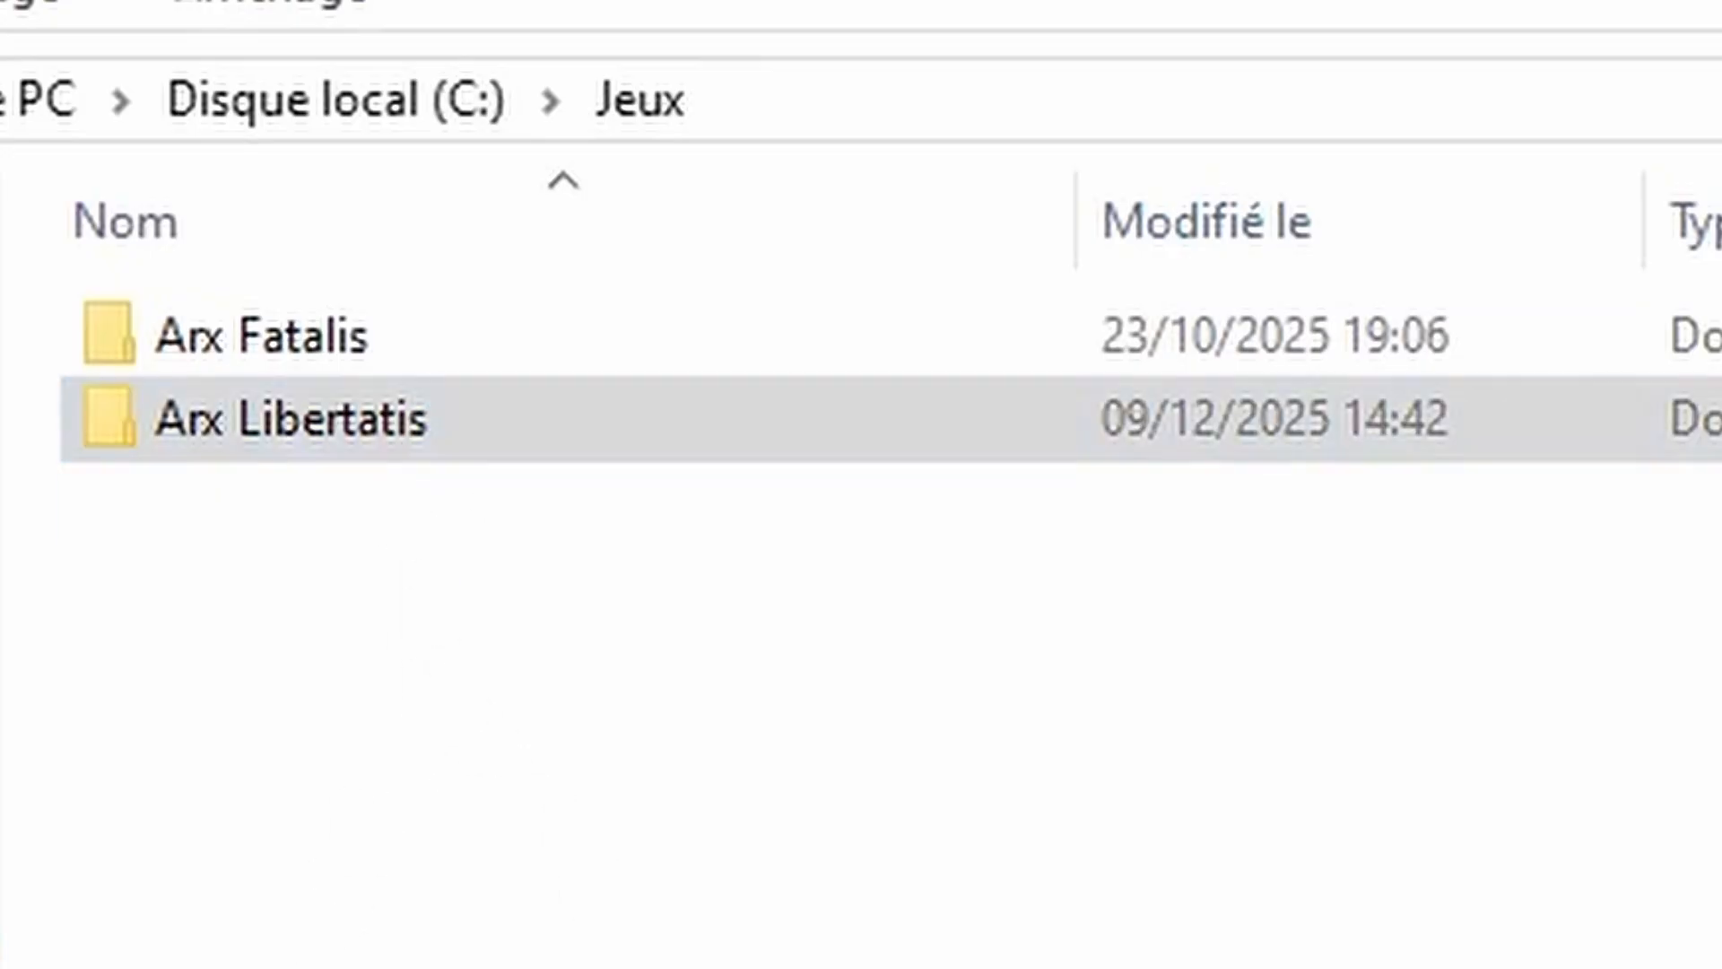
right_click(628, 529)
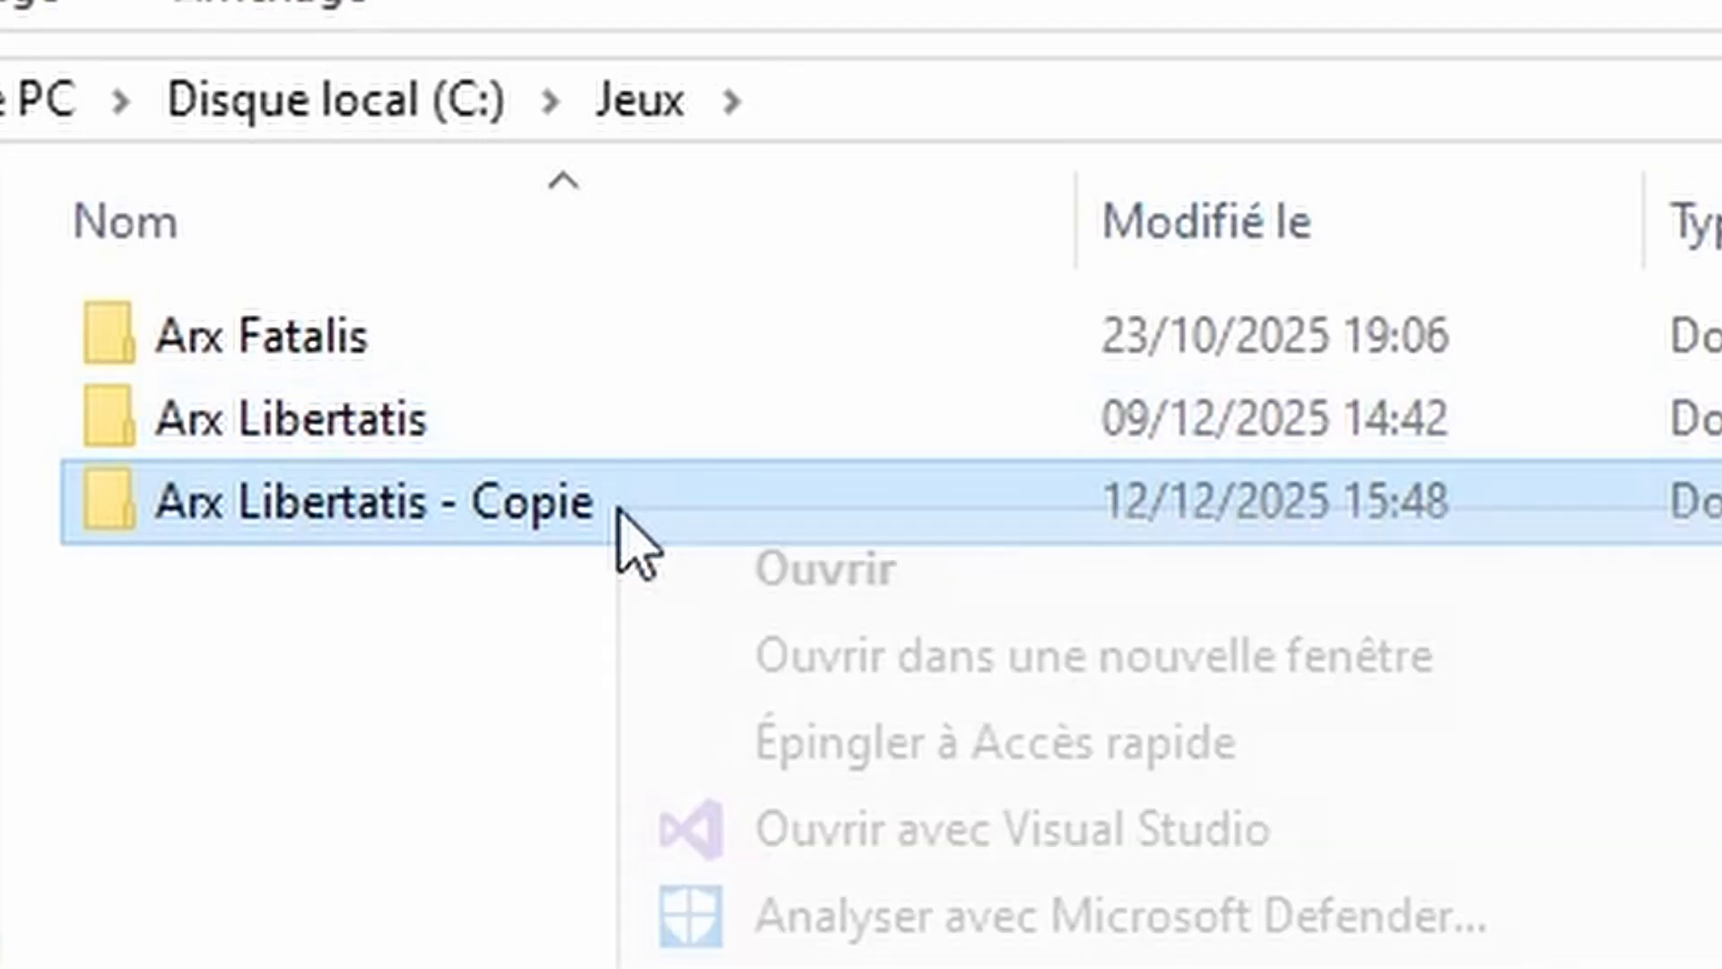
key("Escape")
key("F2")
left_click(627, 503)
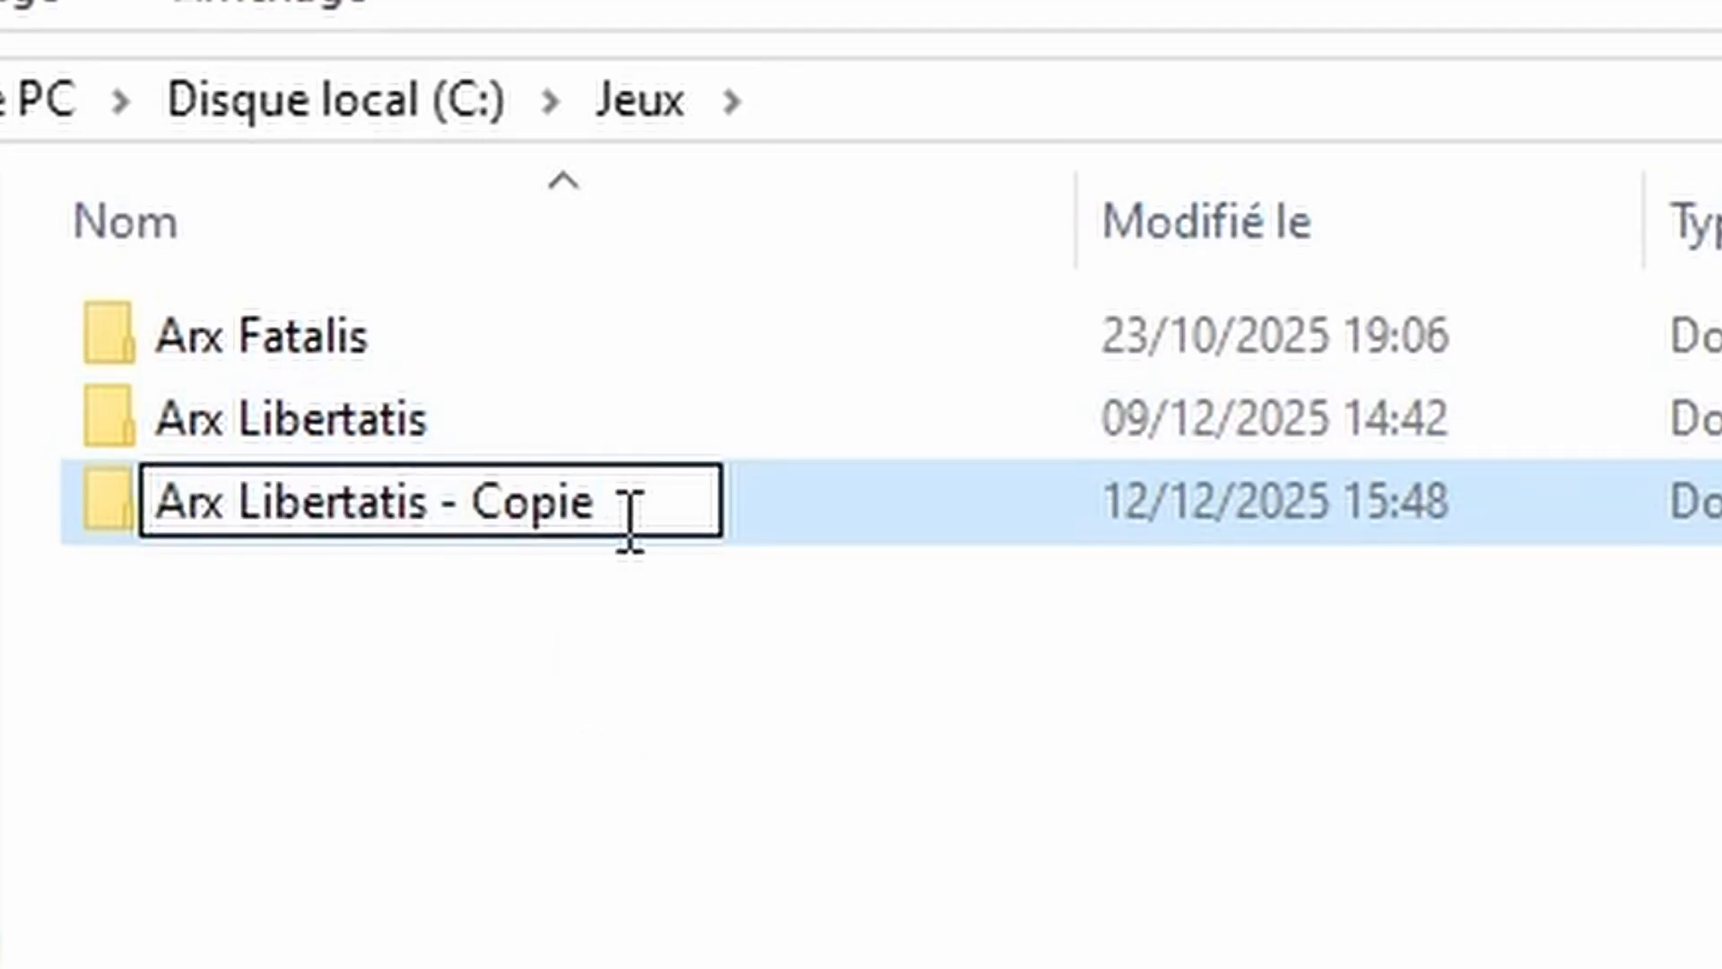
key("BackSpace")
key("BackSpace")
key("BackSpace")
key("BackSpace")
key("BackSpace")
key("BackSpace")
key("BackSpace")
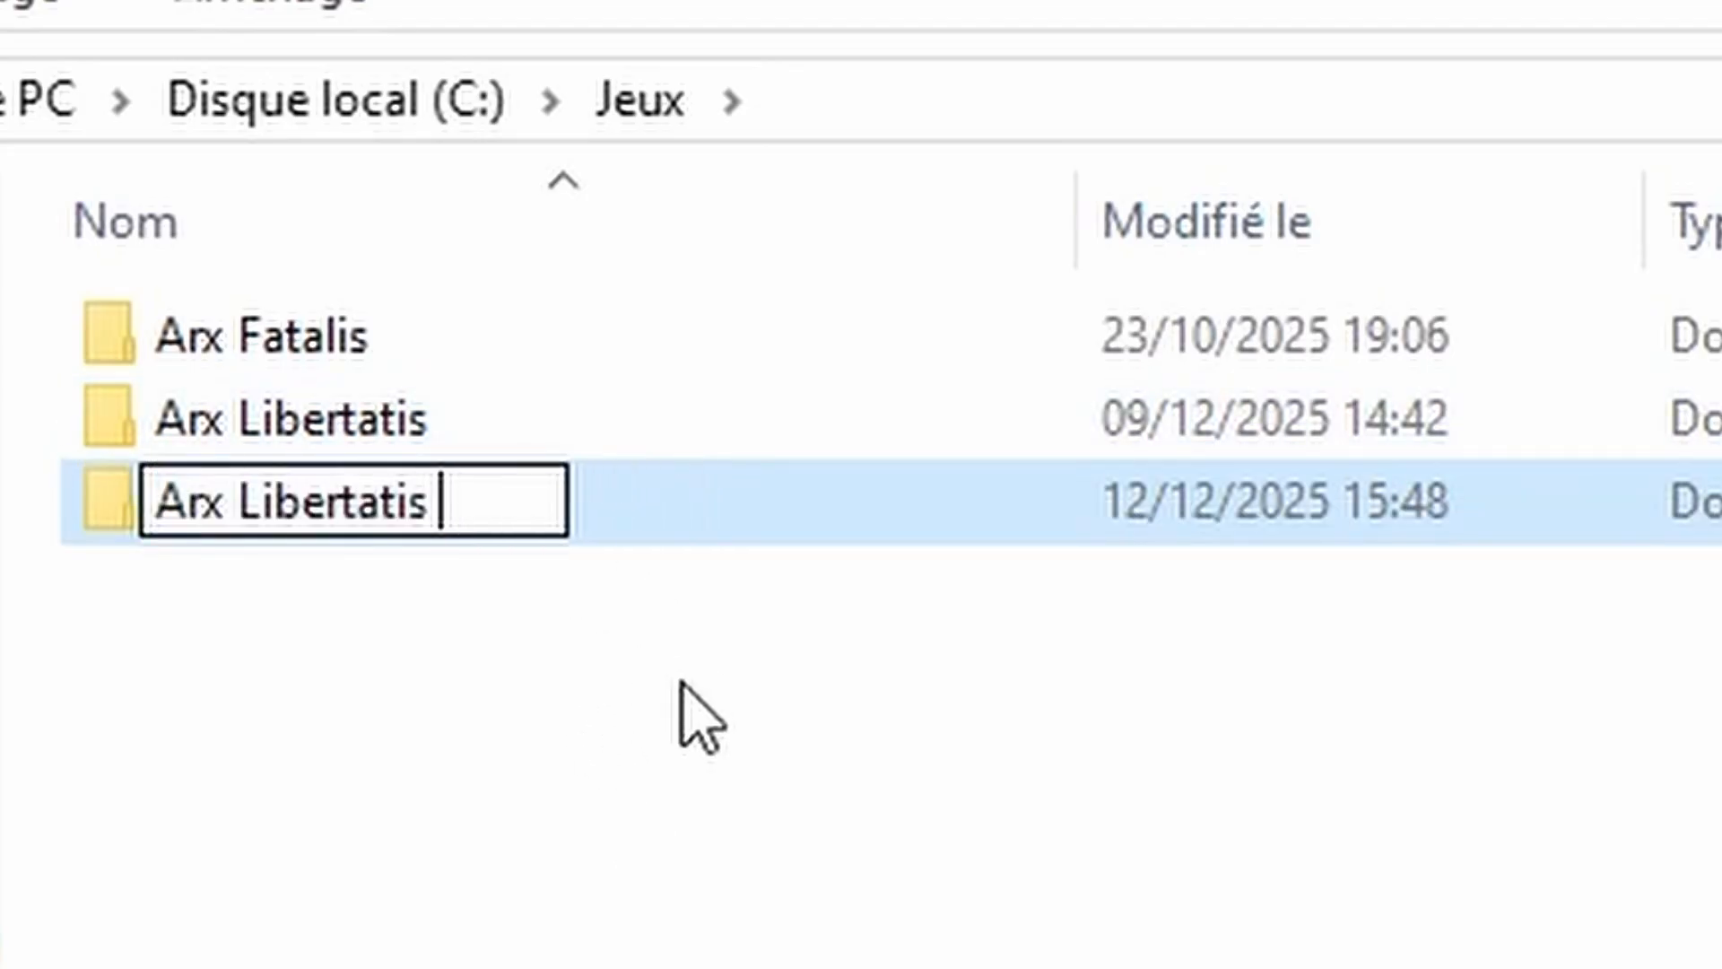
type("MODIFIED")
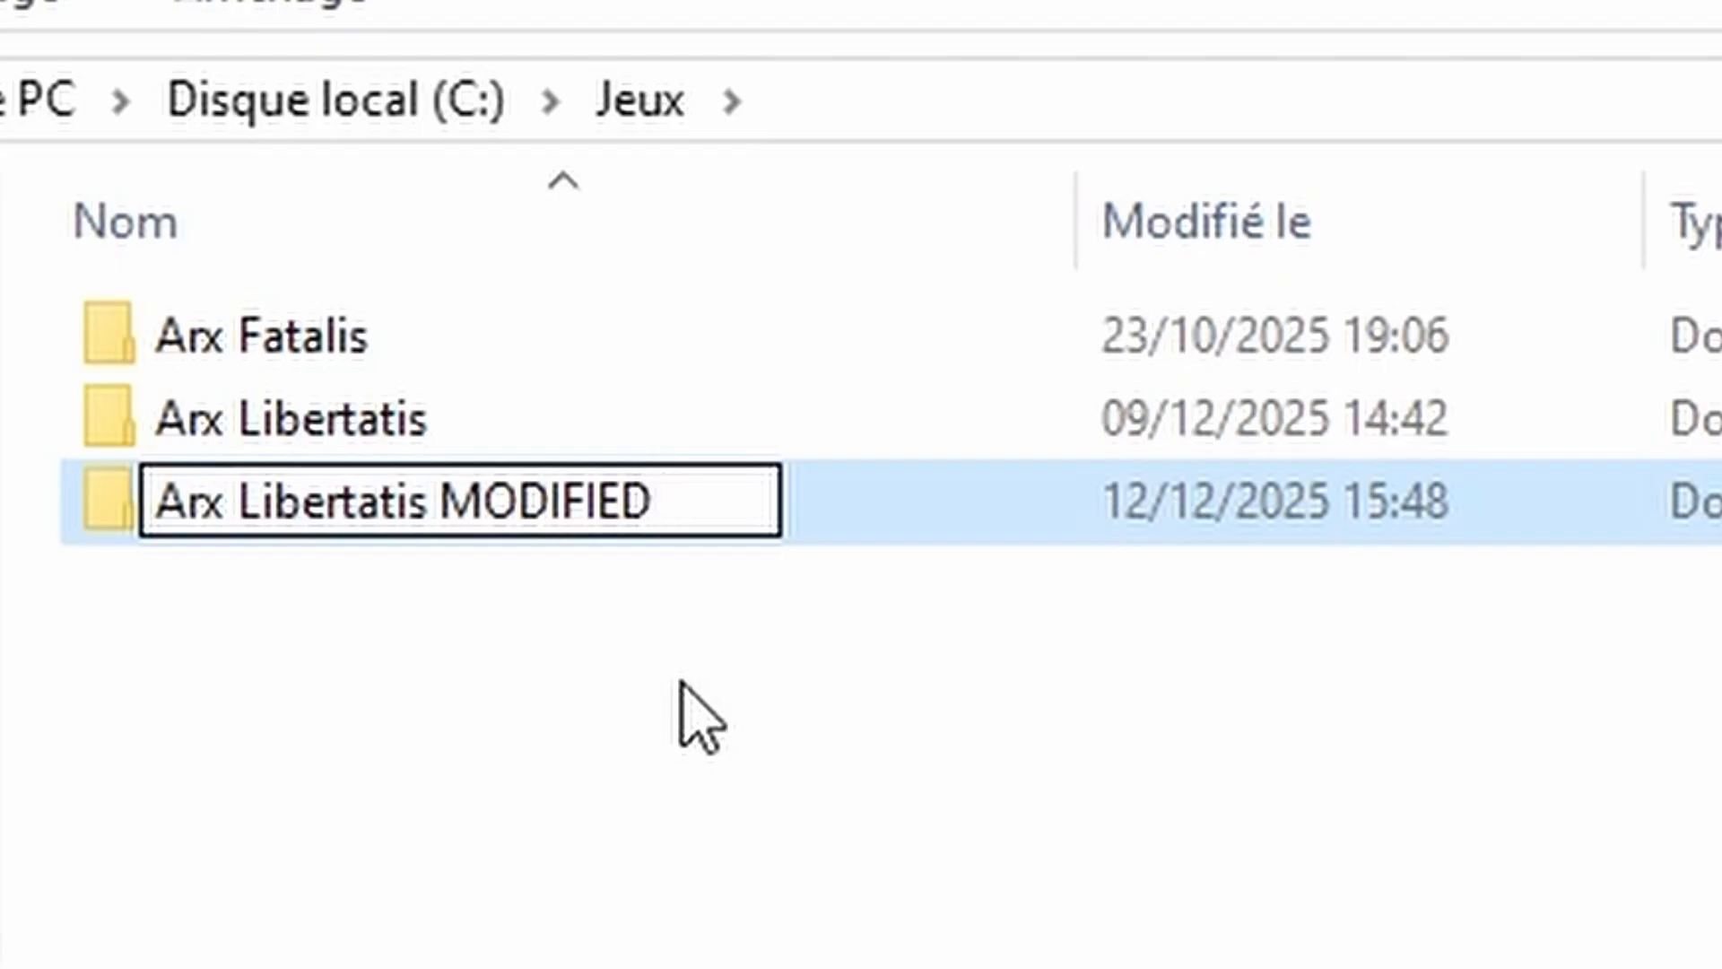
key("Return")
left_click(717, 888)
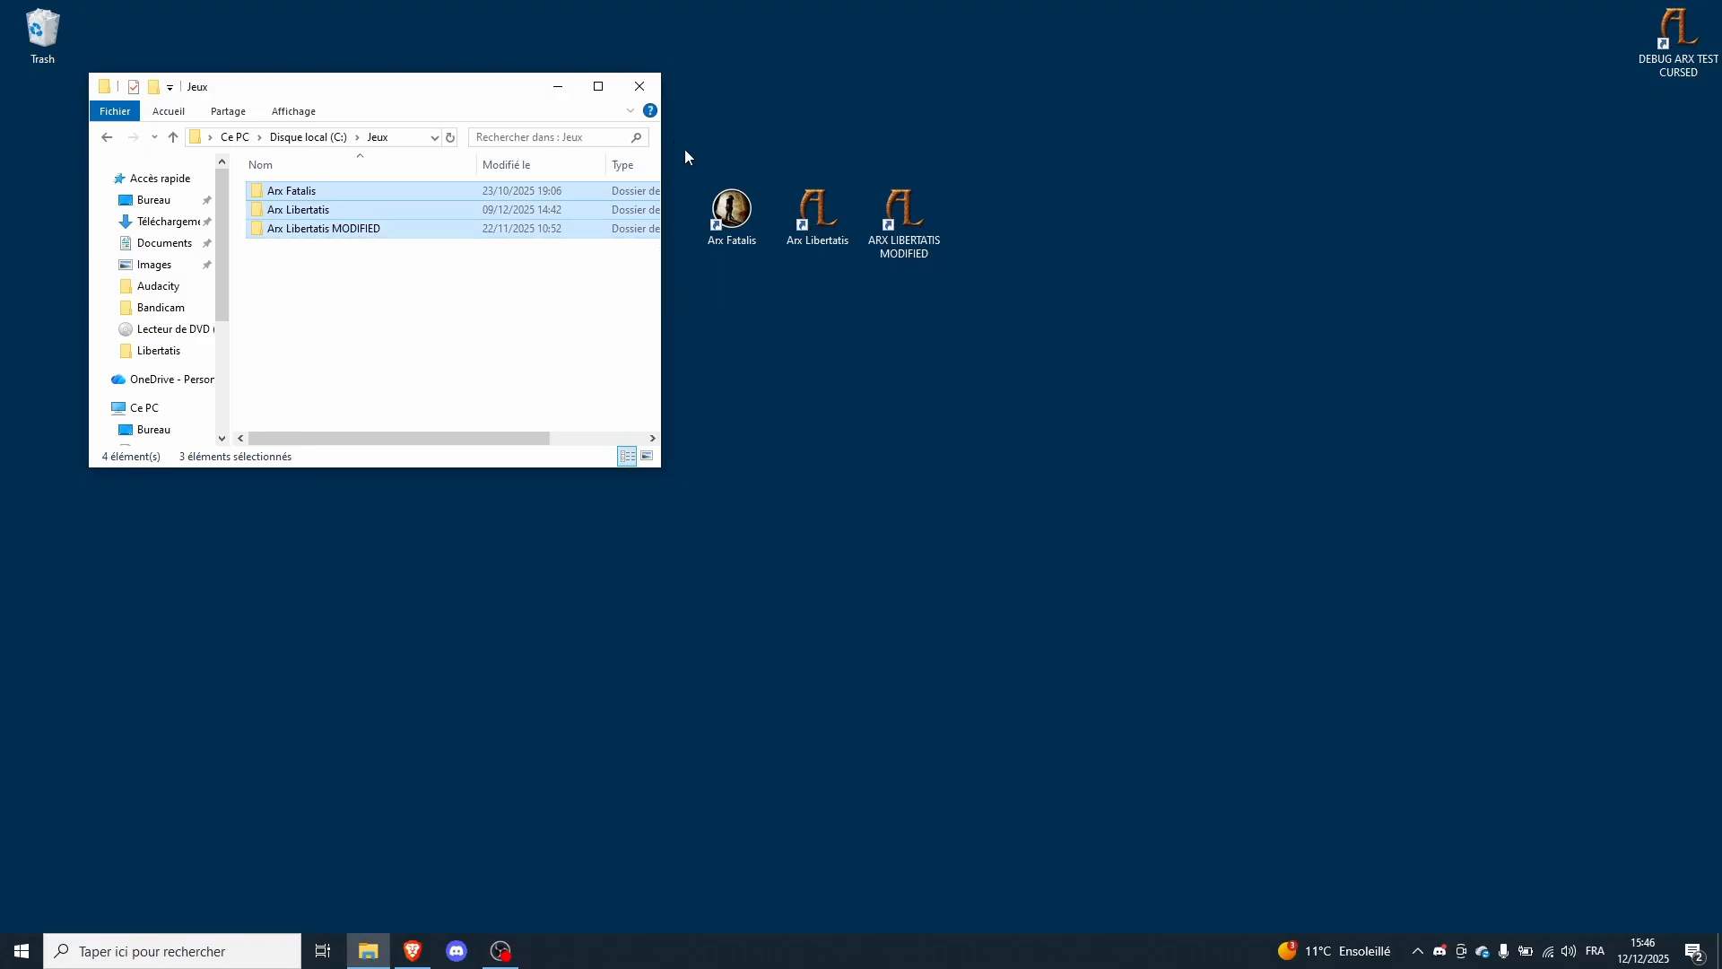
left_click_drag(685, 149, 927, 300)
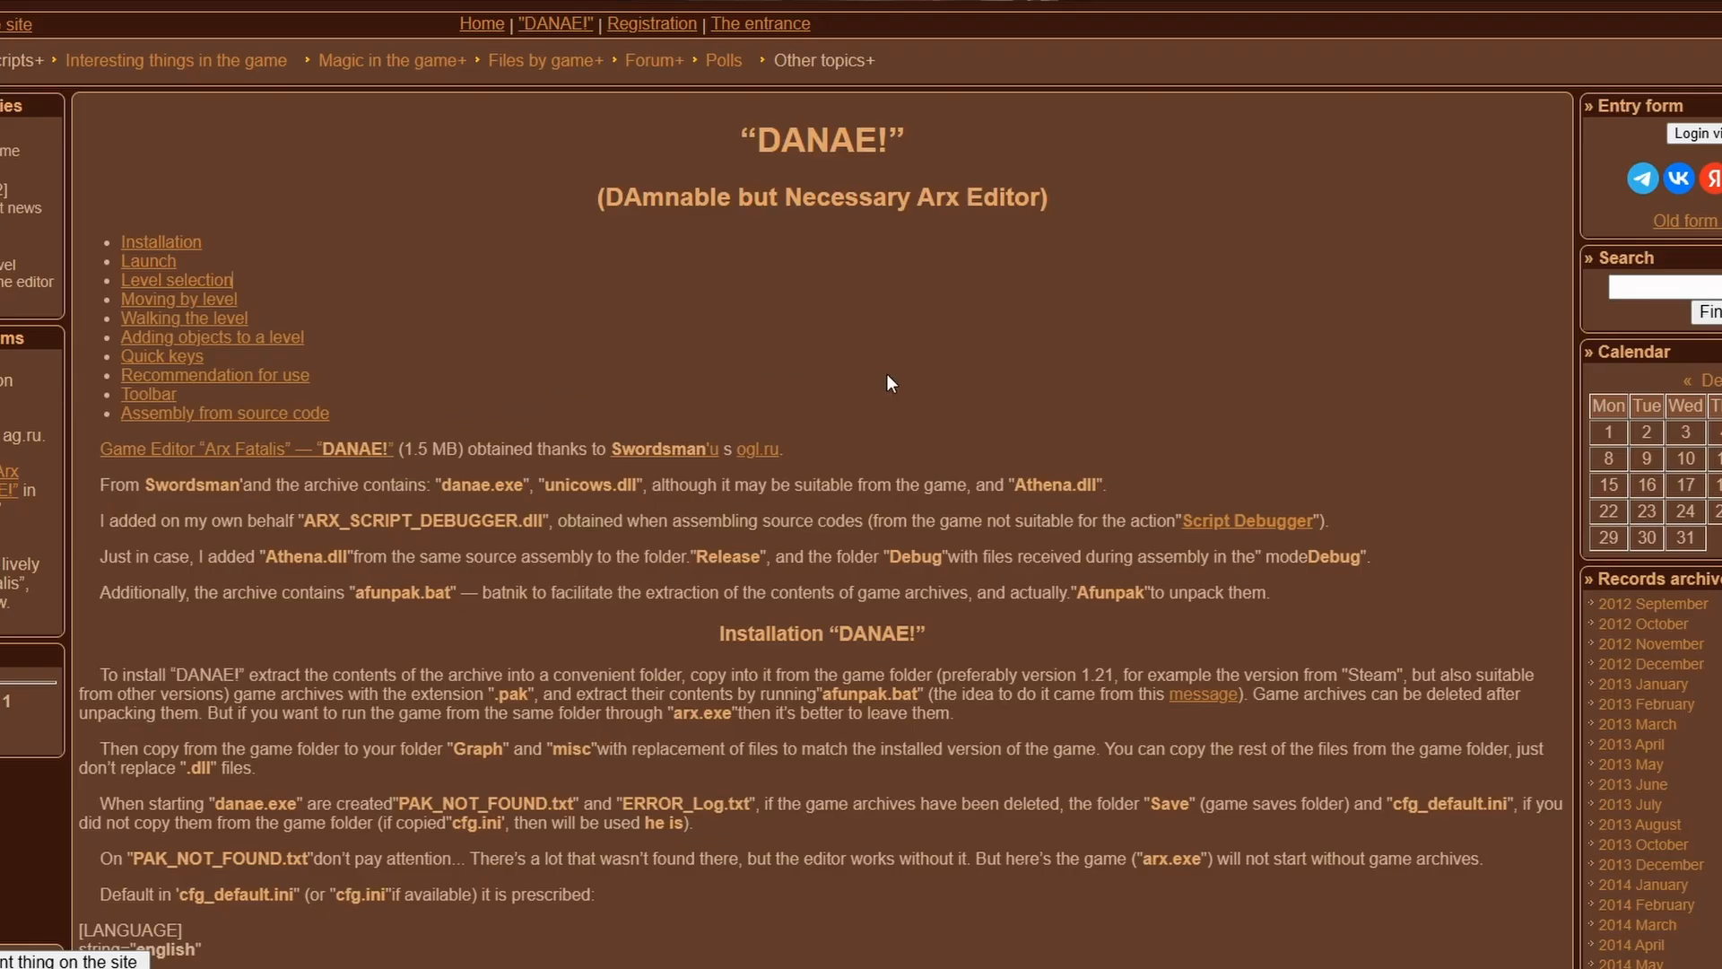
- Read through the DANAE! editor guide, including its installation section and the DANAE test build entry under Assembly from source code
scroll(887, 373, "down", 8)
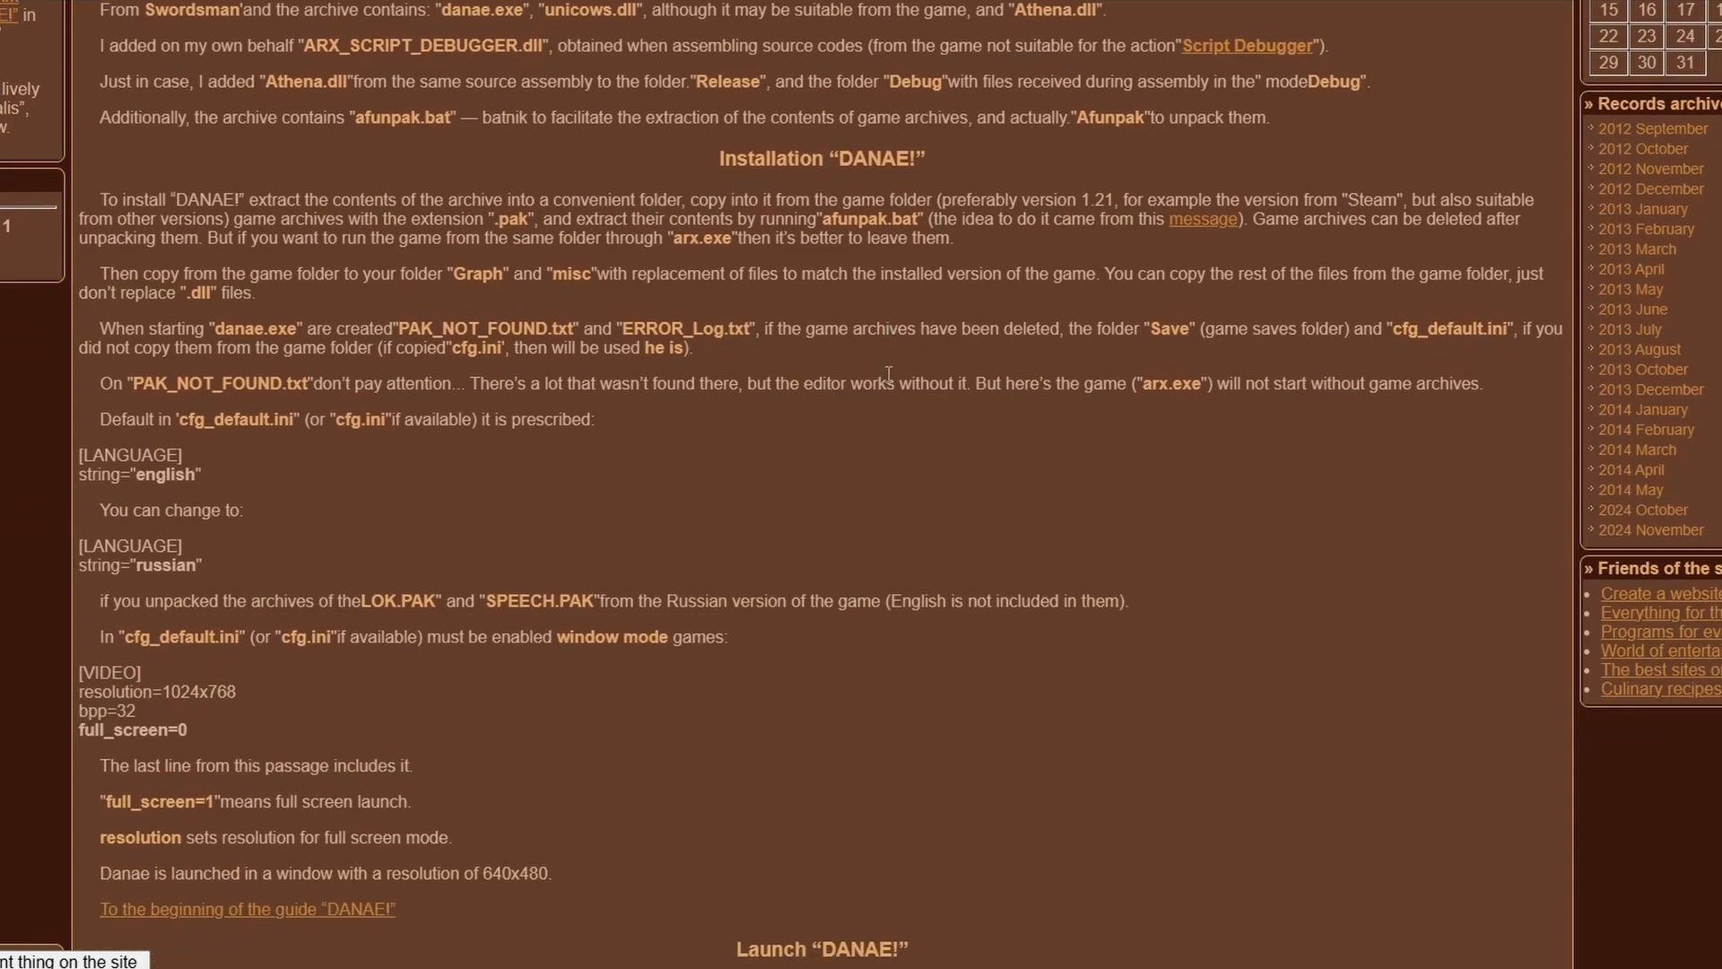
scroll(889, 374, "down", 7)
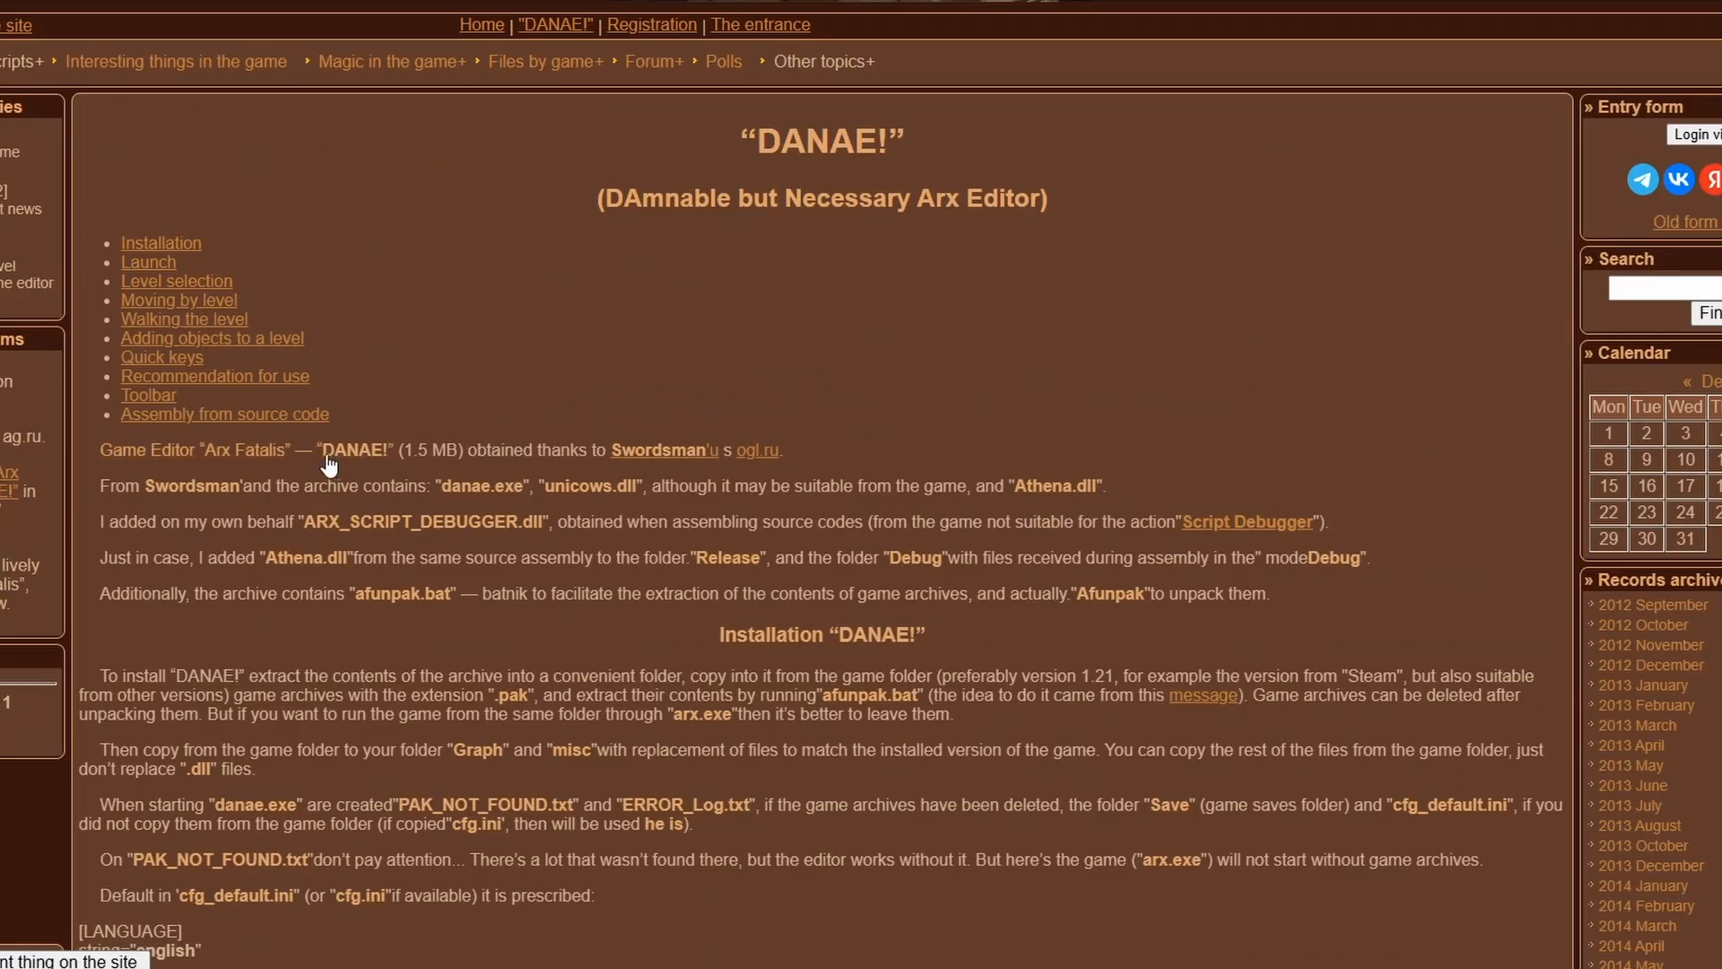
middle_click(577, 353)
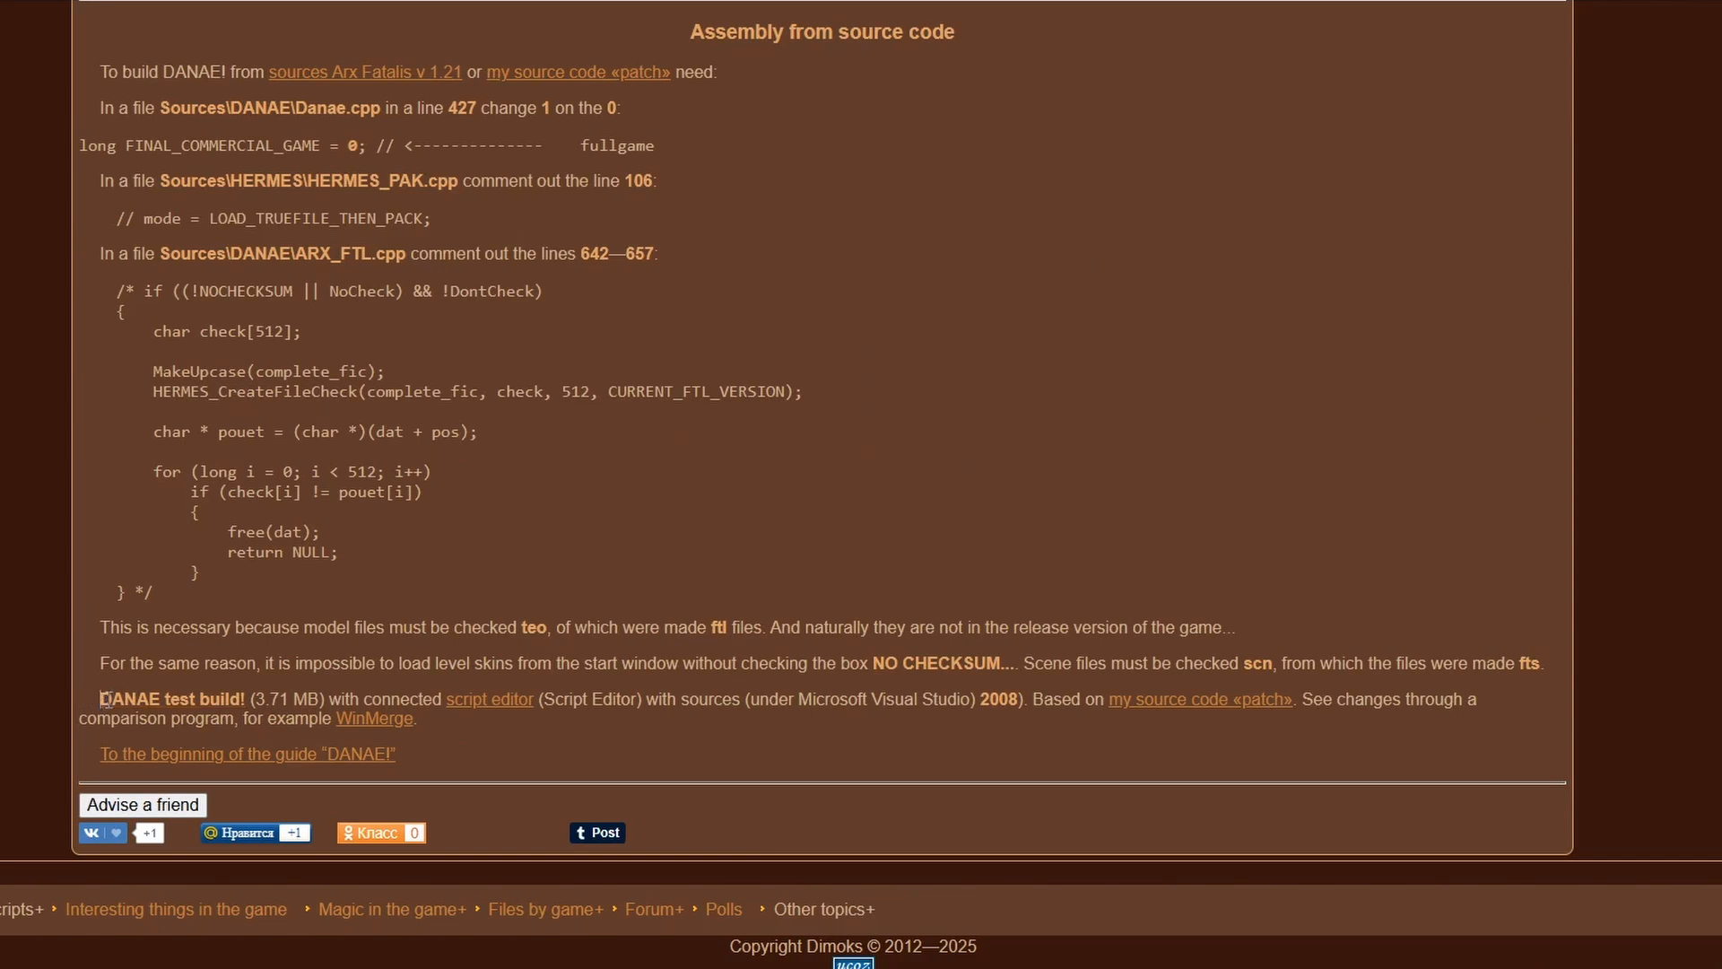
left_click_drag(82, 692, 281, 718)
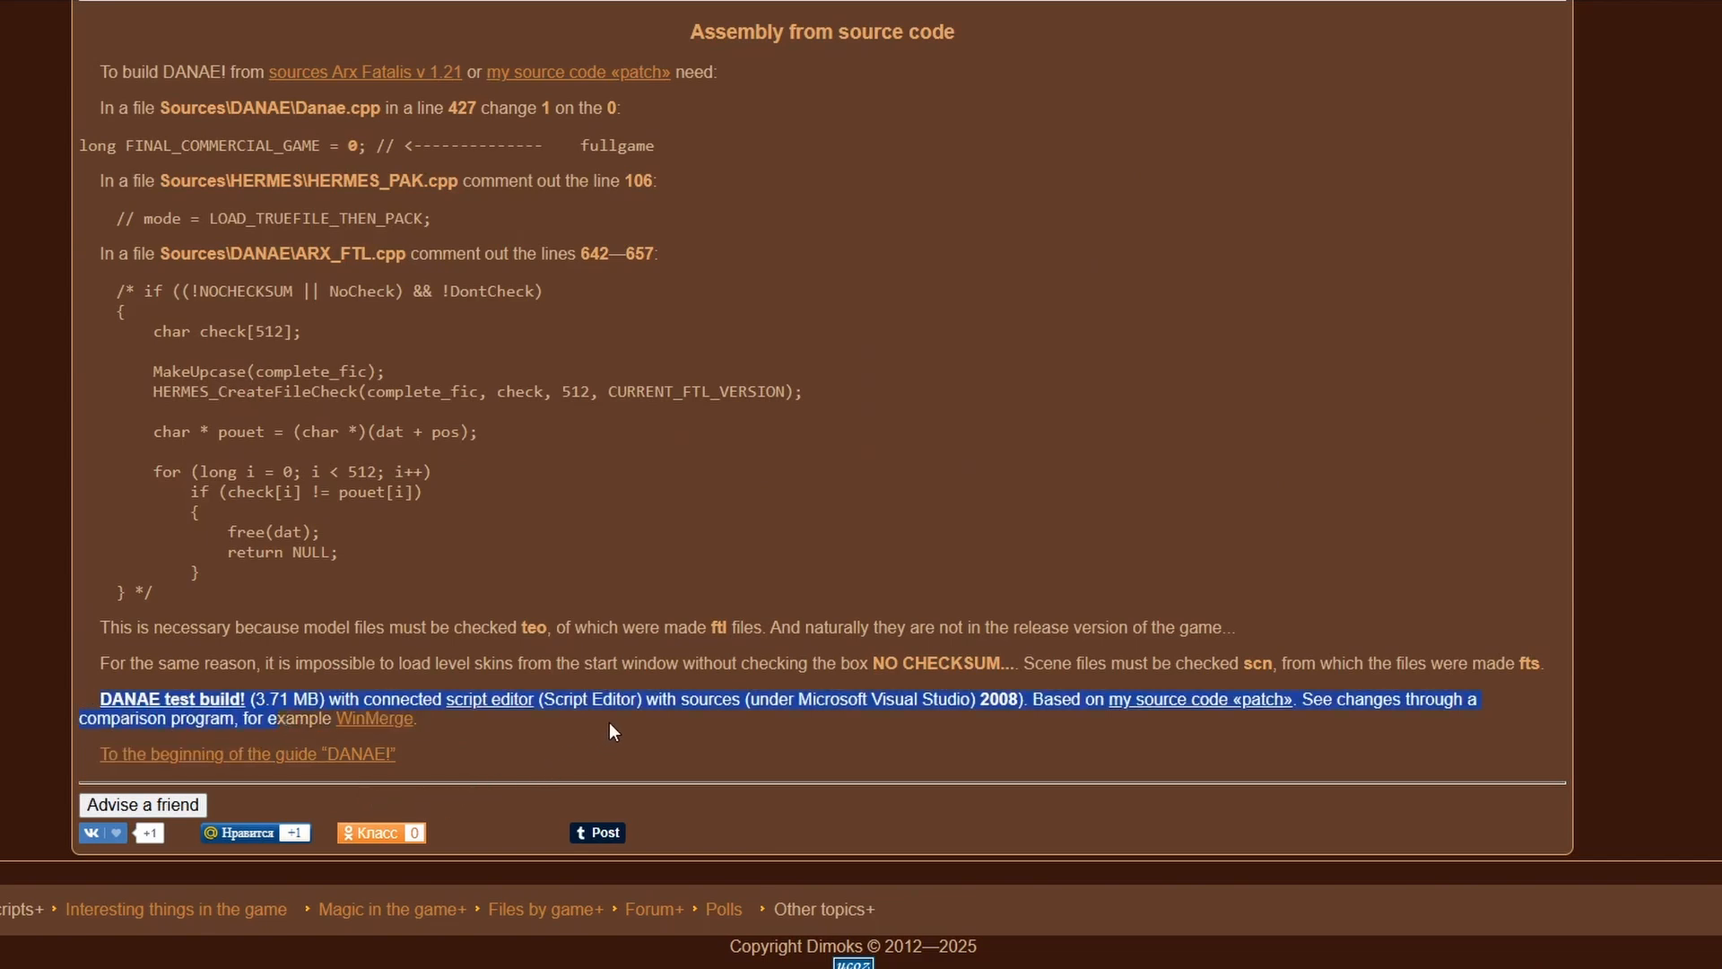
left_click(502, 727)
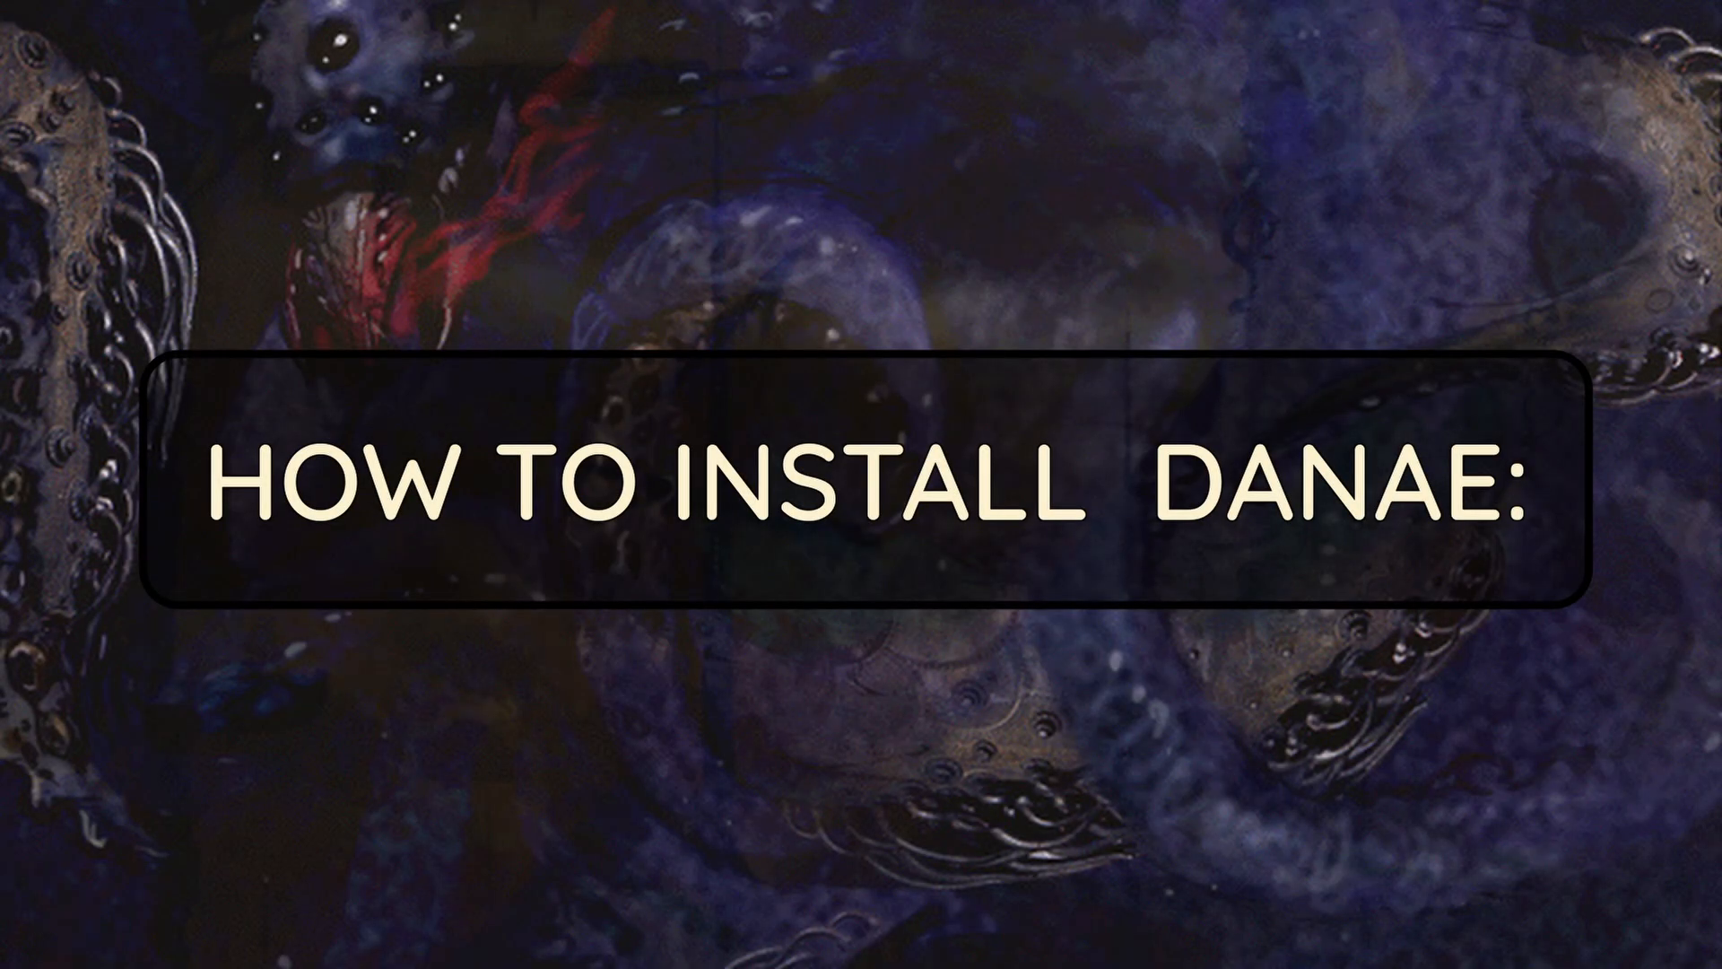
- Paste the Danae_Test archive into the Jeux folder on drive C: and extract it to its own Danae_Test folder
left_click(90, 240)
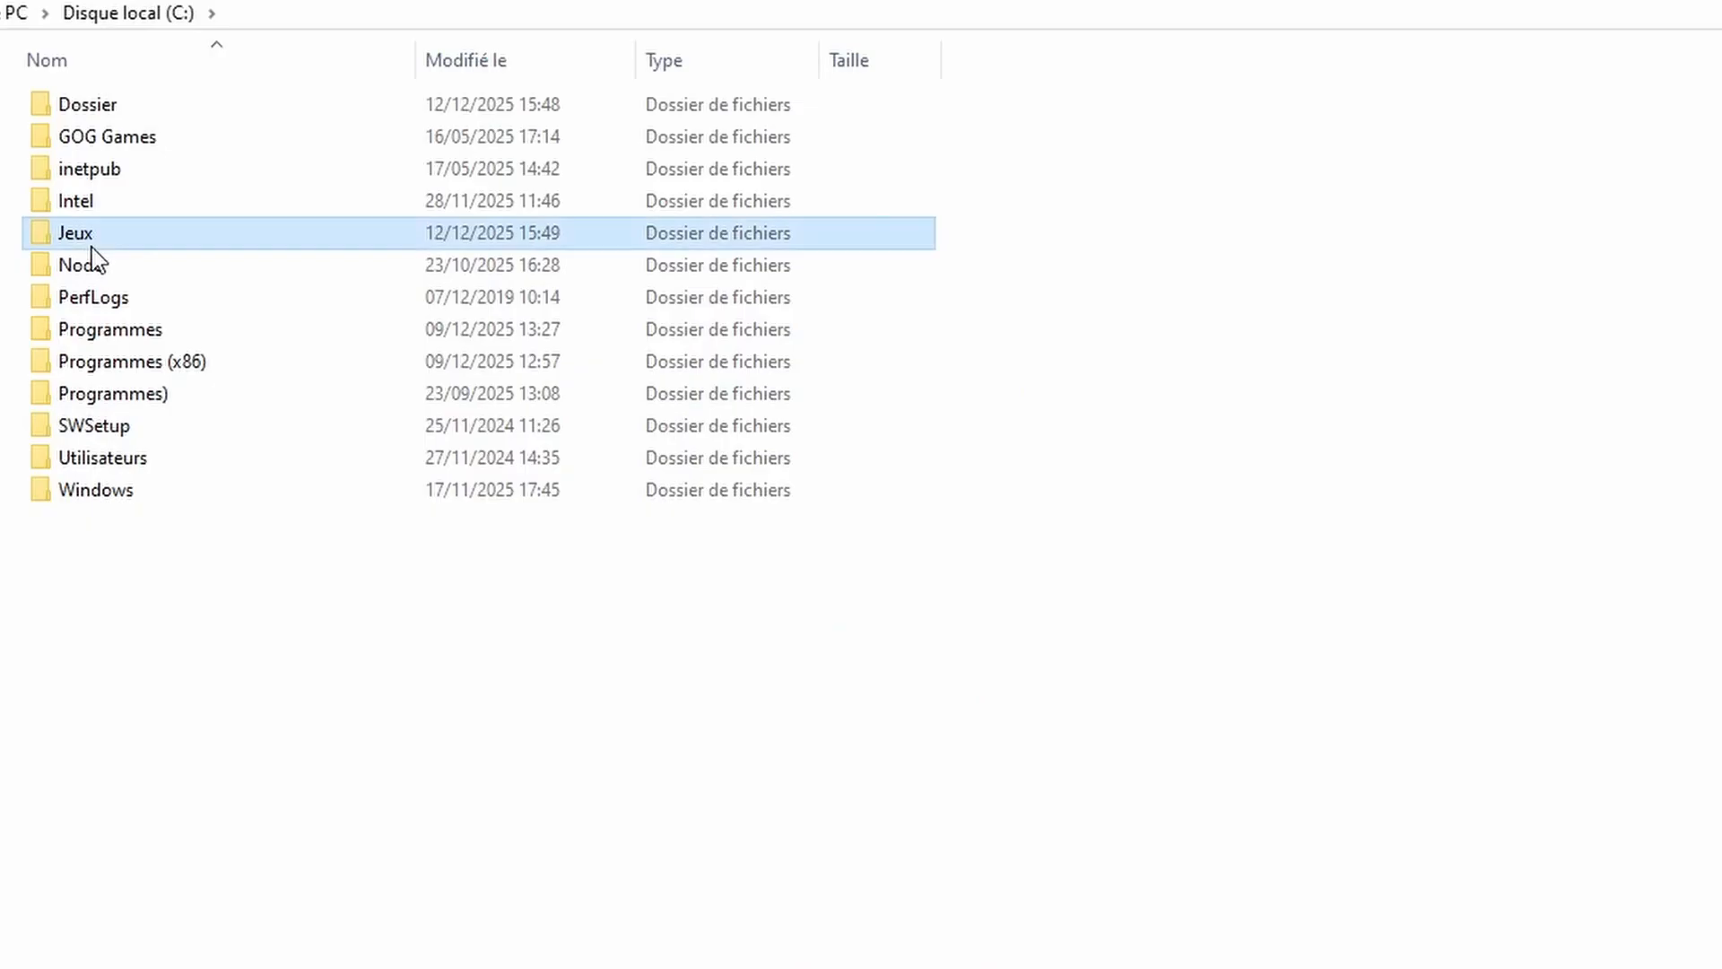
double_click(239, 244)
key("ctrl+v")
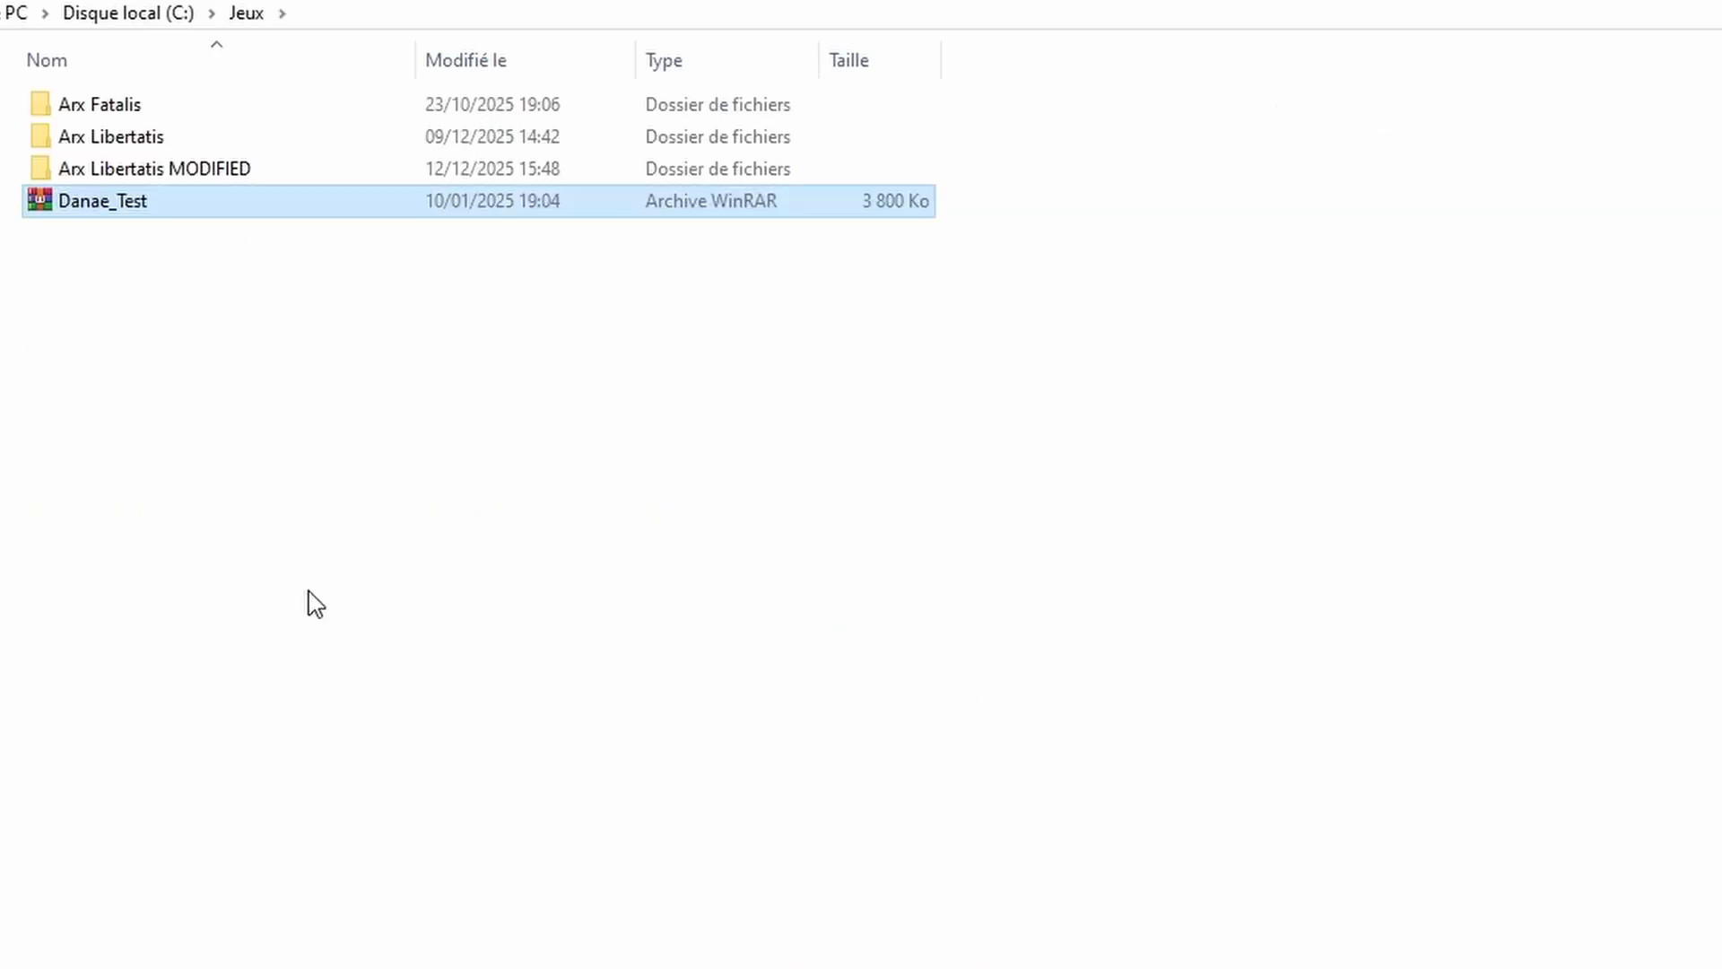
right_click(207, 215)
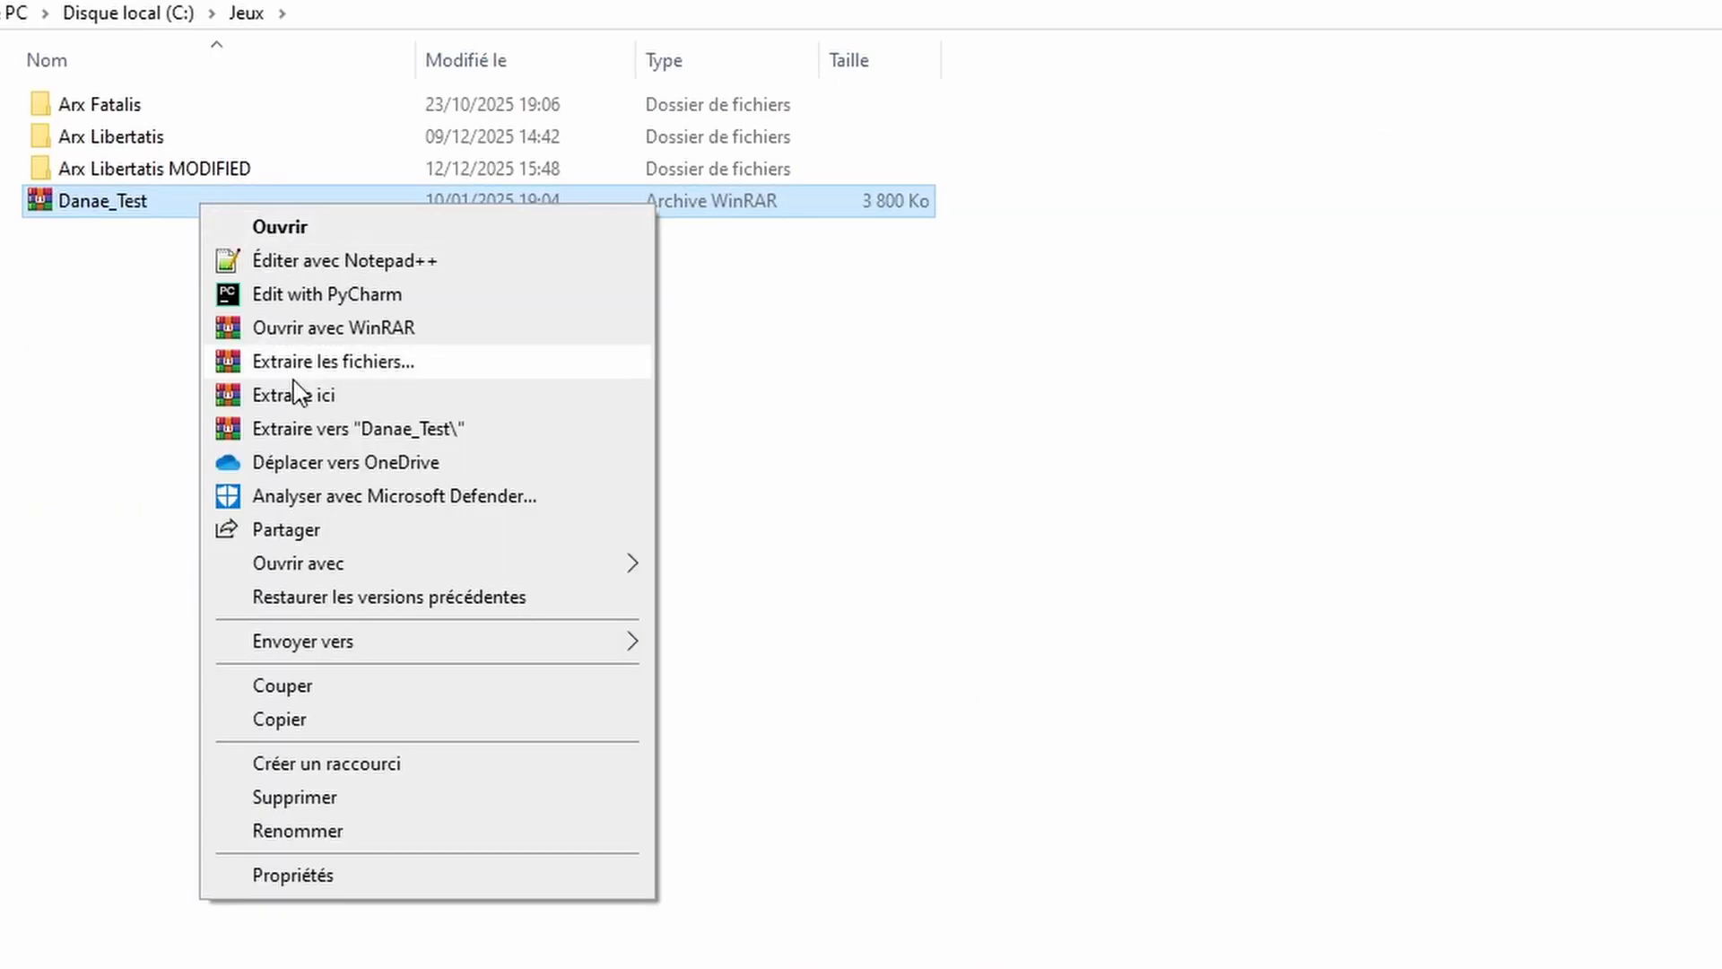
left_click(352, 437)
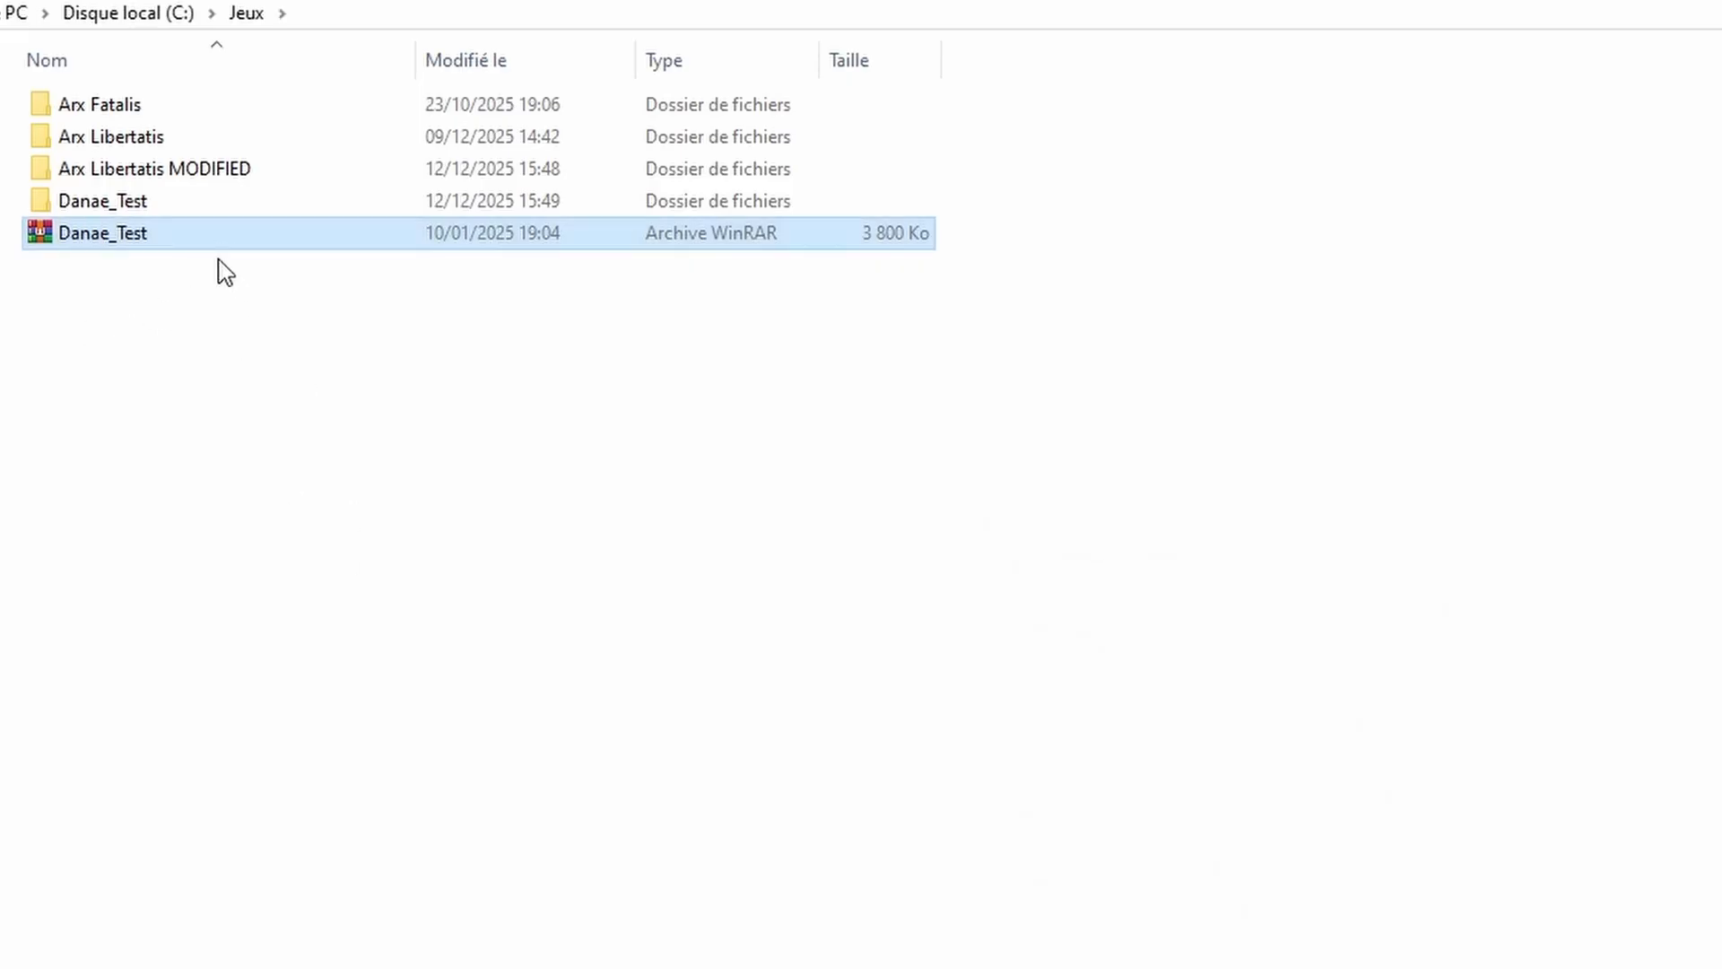
- Copy the three afunpak files from the Danae_Test folder into the Arx Libertatis MODIFIED folder
double_click(182, 205)
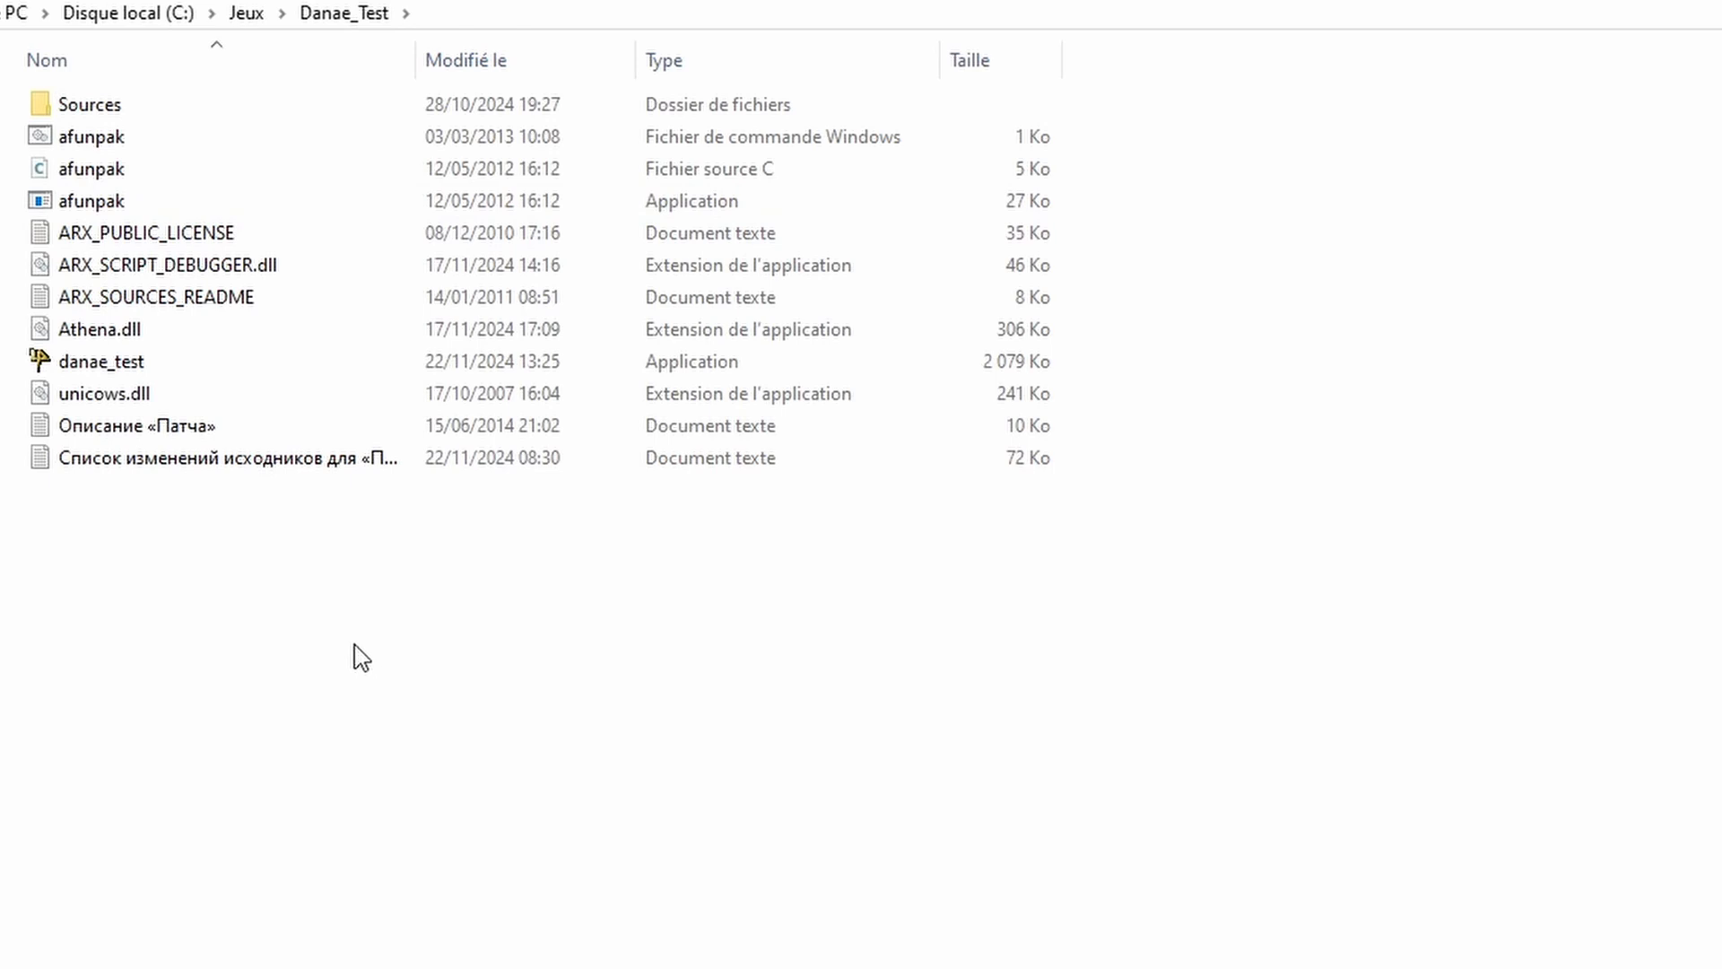
left_click_drag(1149, 133, 935, 206)
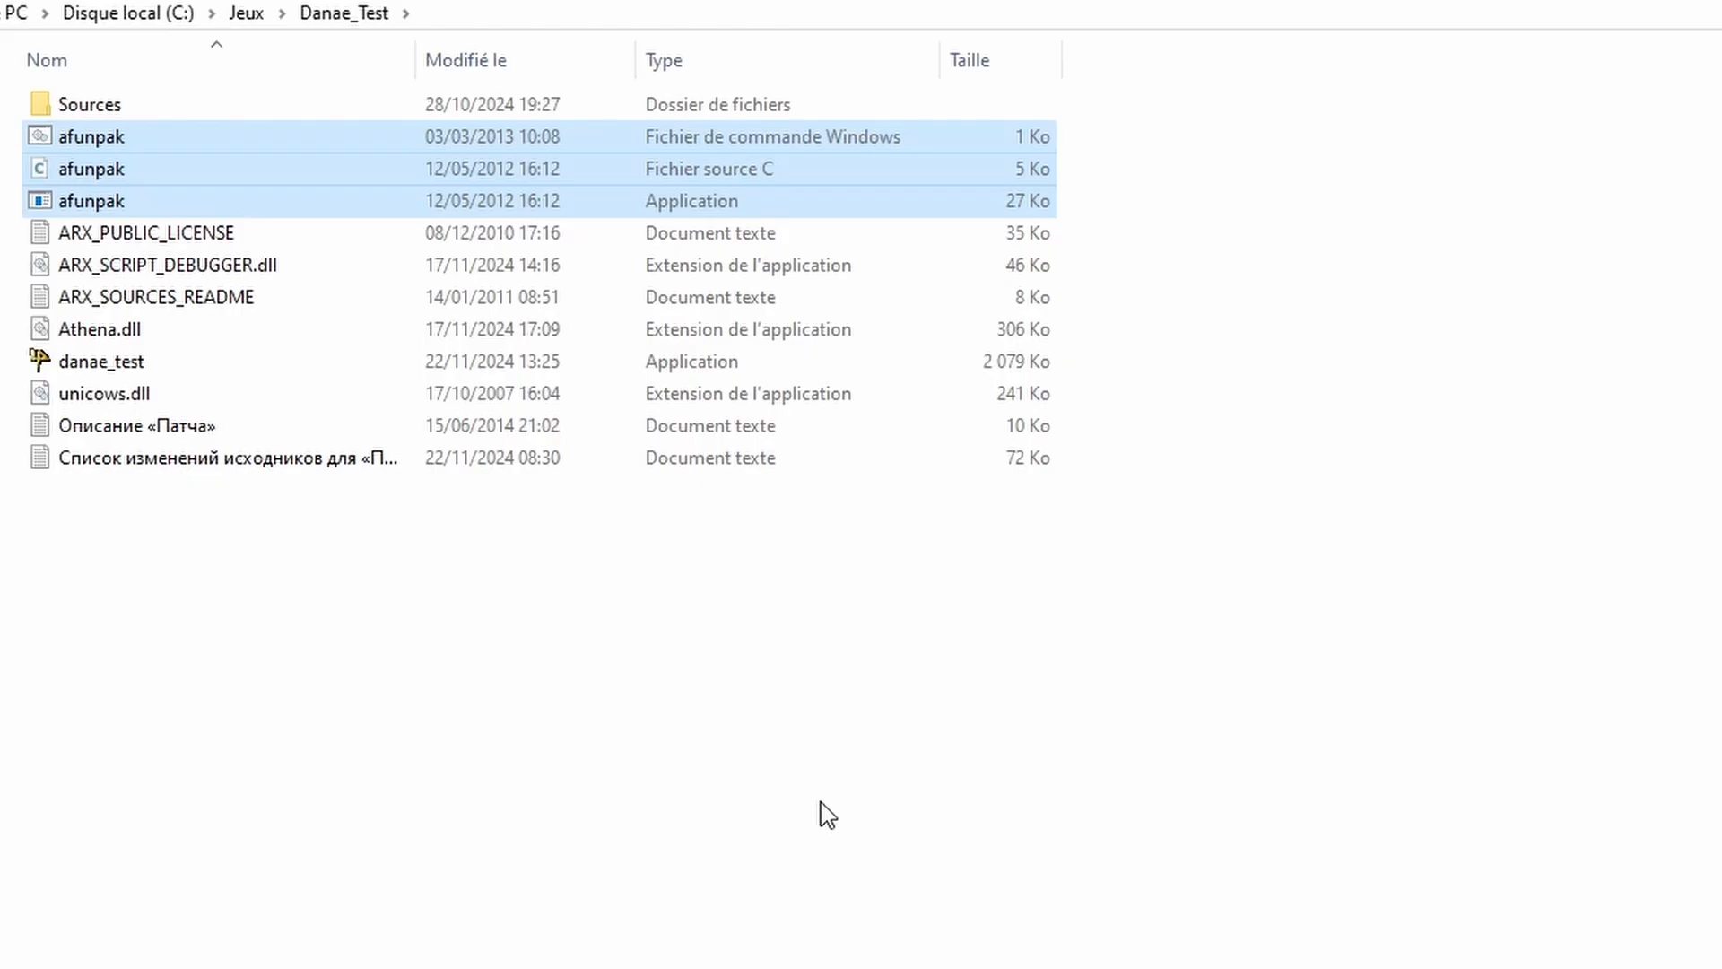
key("alt+Left")
double_click(219, 170)
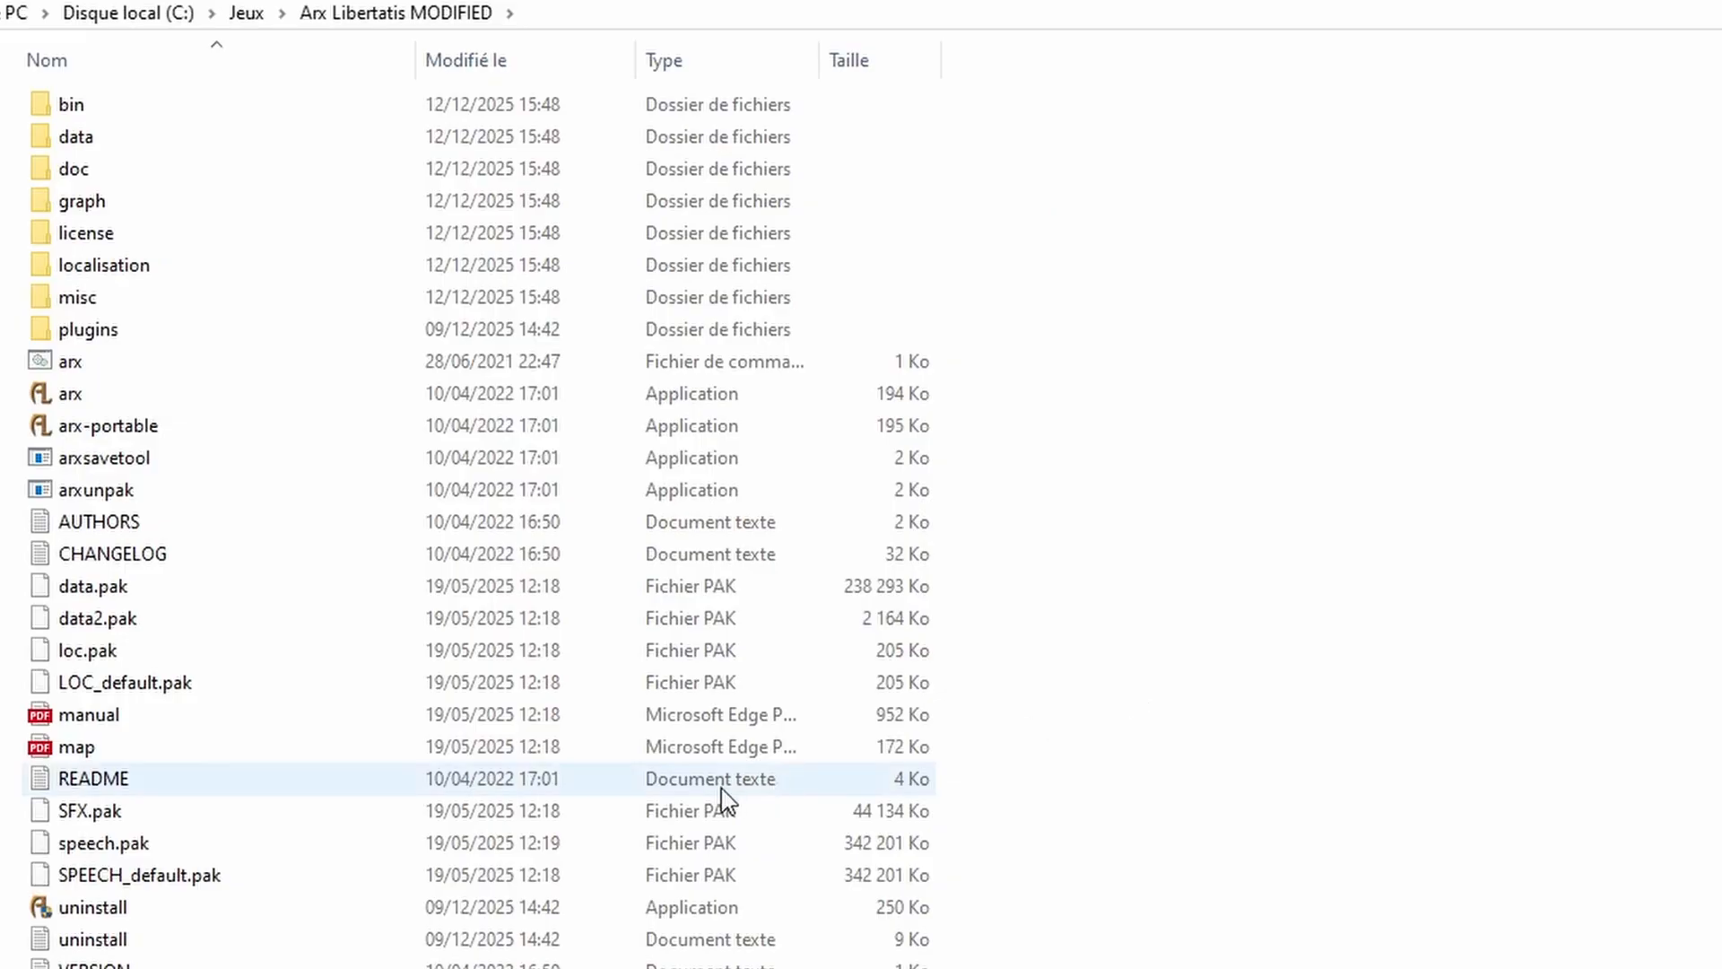
key("ctrl+v")
left_click(1103, 538)
- Run the afunpak Windows batch file in Arx Libertatis MODIFIED and allow it past the security warning
left_click(172, 360)
left_click(172, 361)
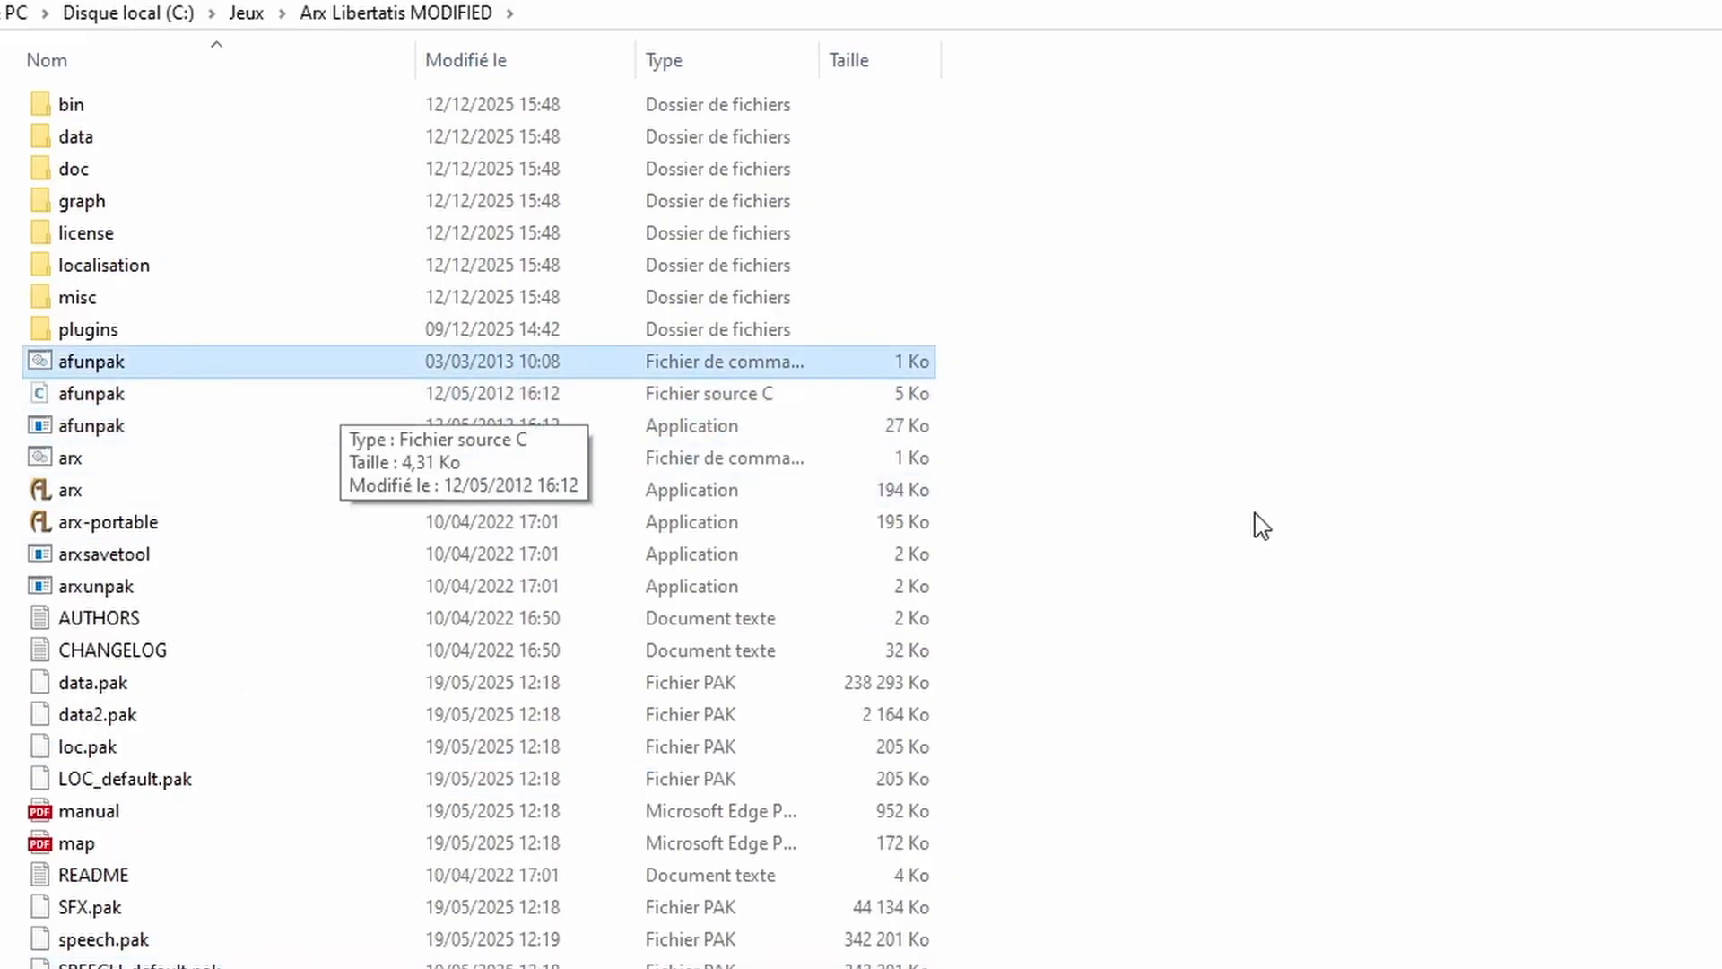
key("Return")
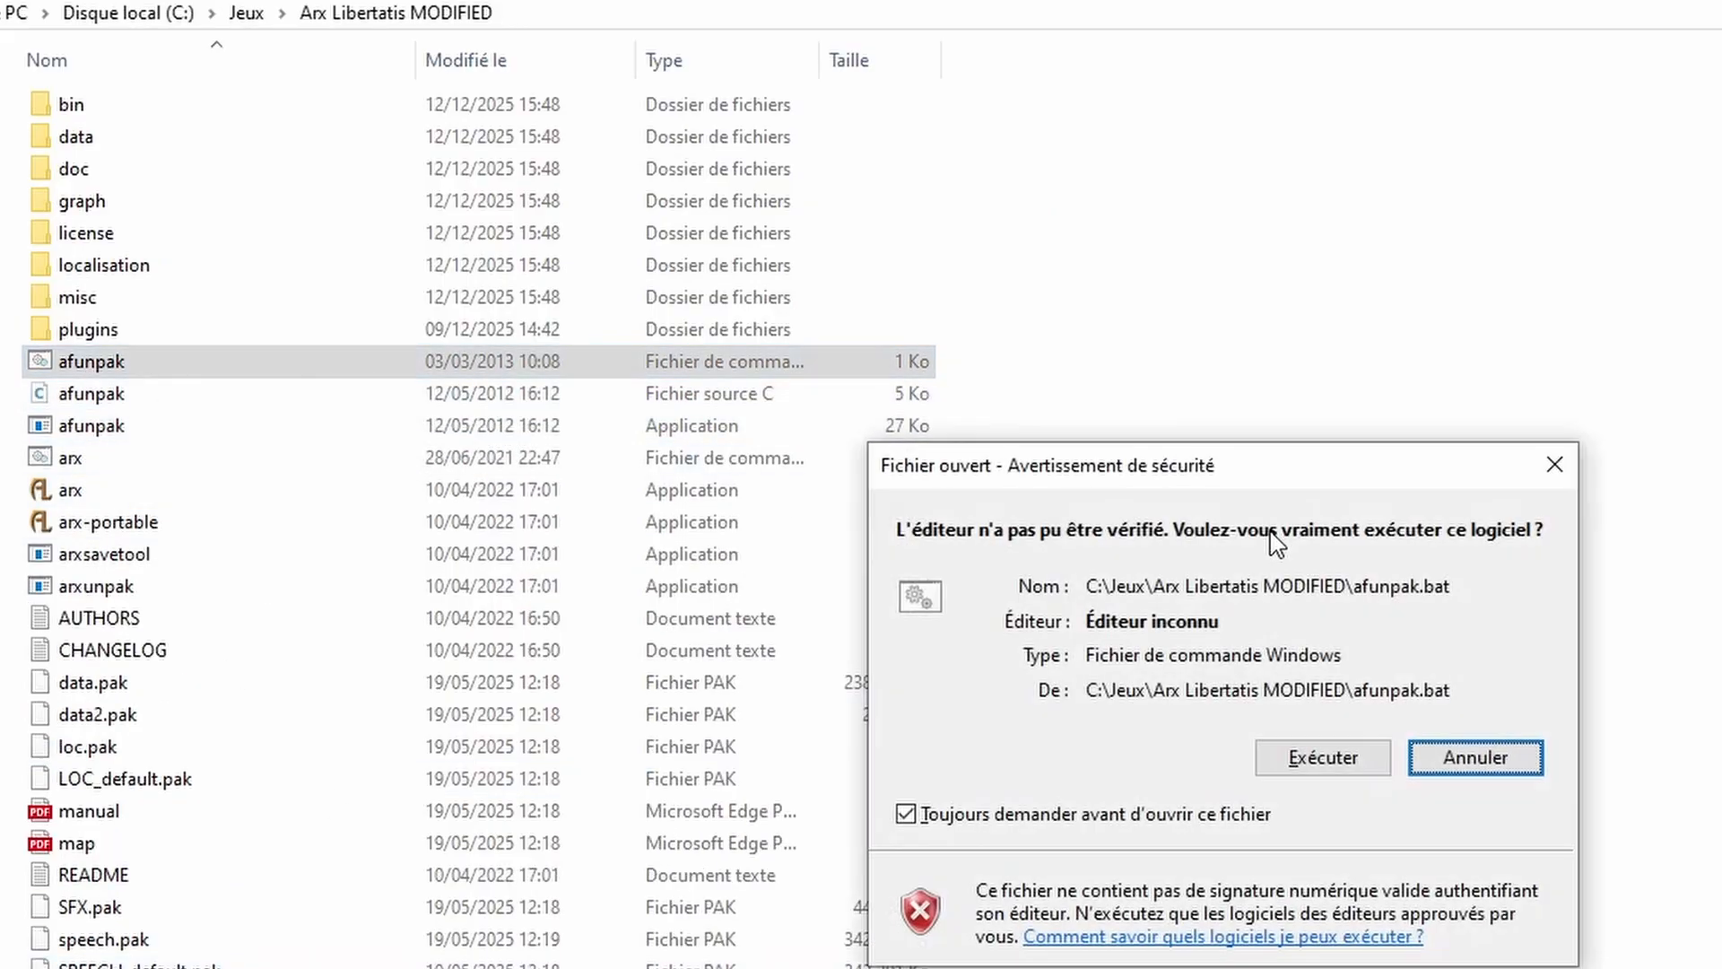
left_click(1300, 756)
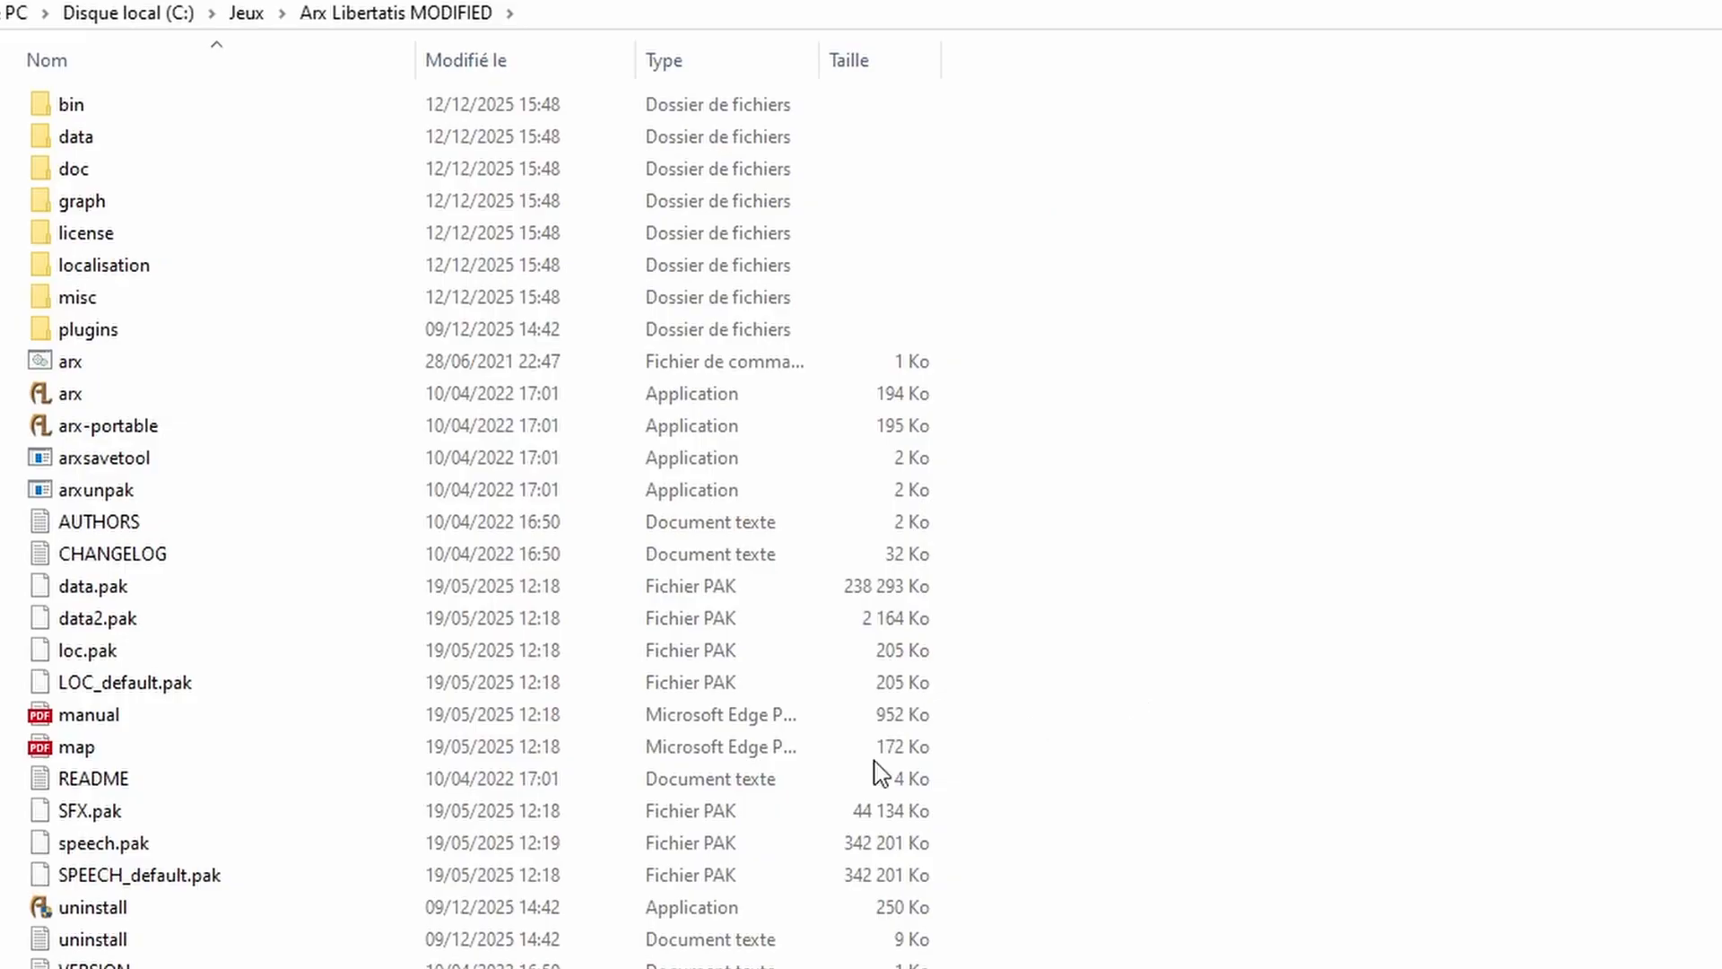
- Examine the .pak archives in Arx Libertatis MODIFIED, including speech, SPEECH_default, SFX, loc, data2 and data
left_click_drag(1030, 612, 906, 690)
left_click(493, 888)
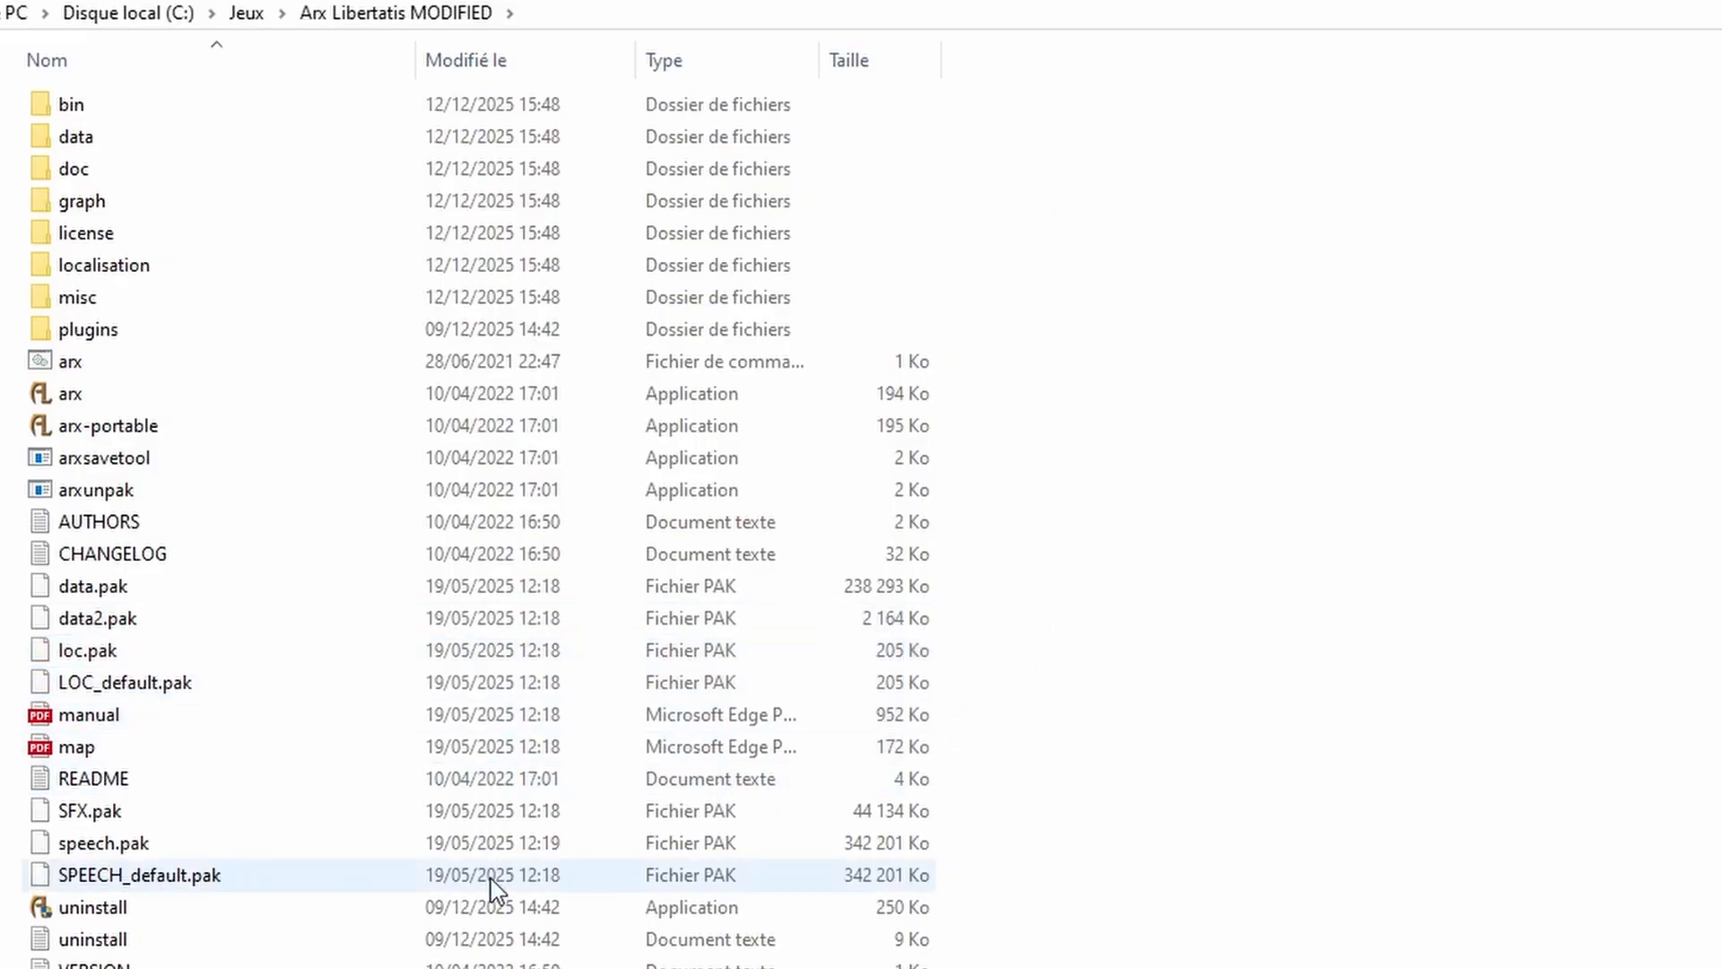
left_click(219, 847)
left_click(232, 884)
left_click(229, 812)
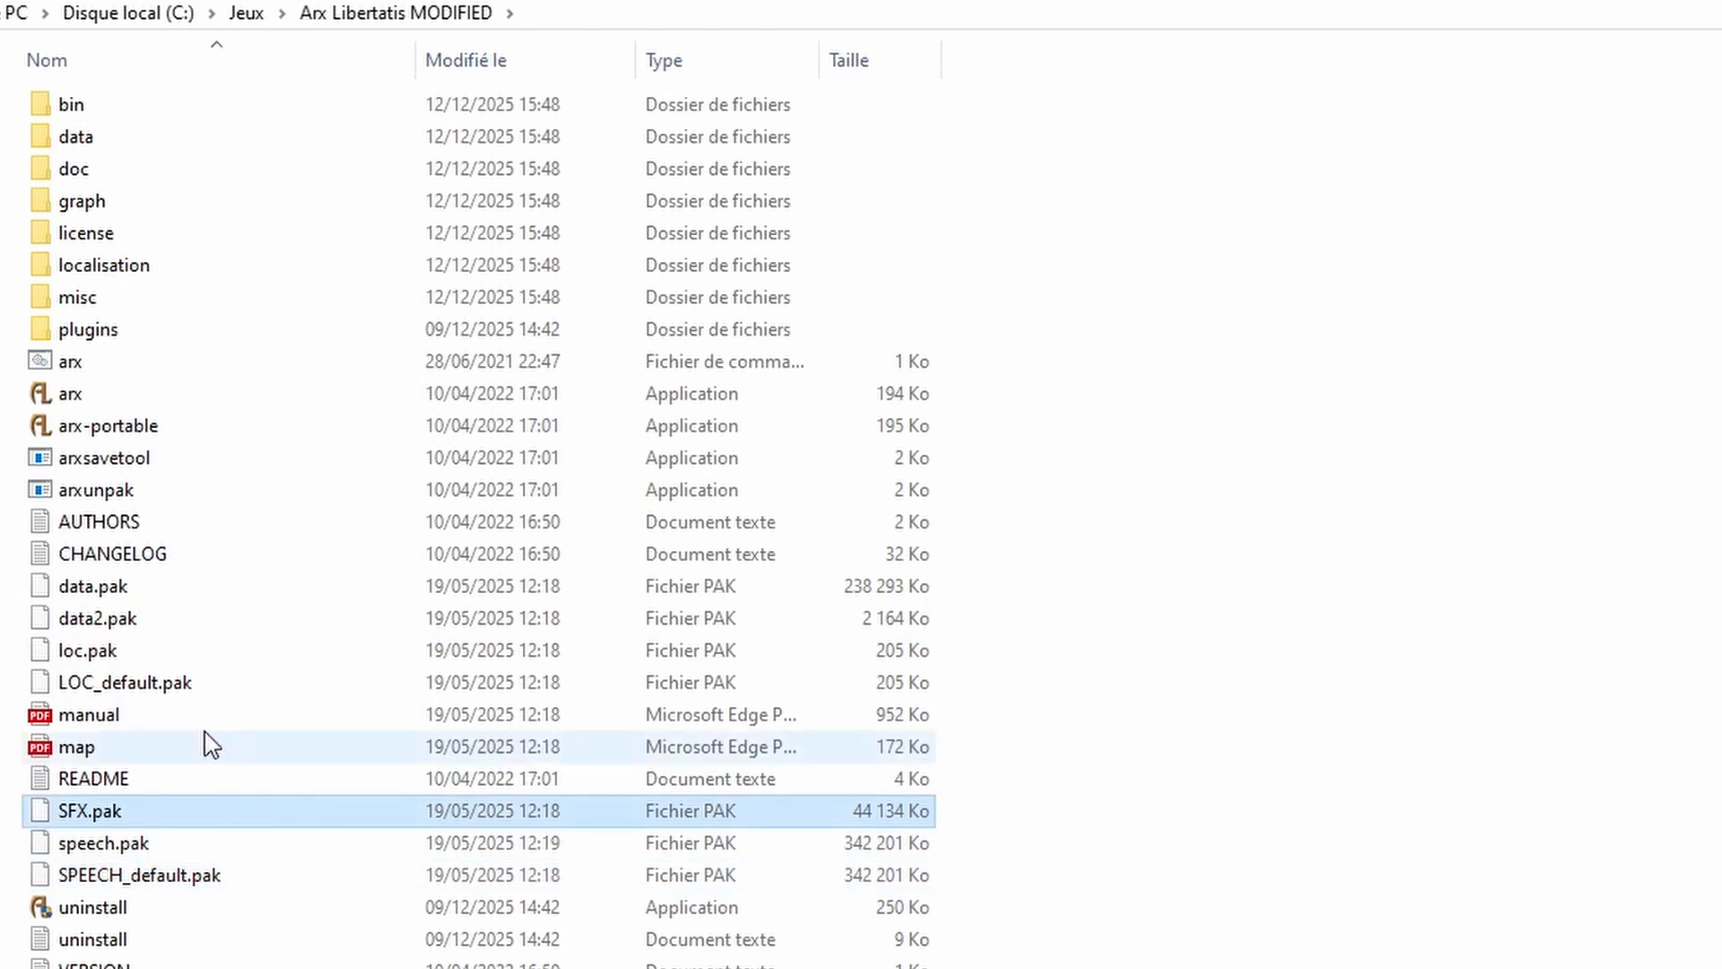
left_click(163, 648)
left_click(166, 617)
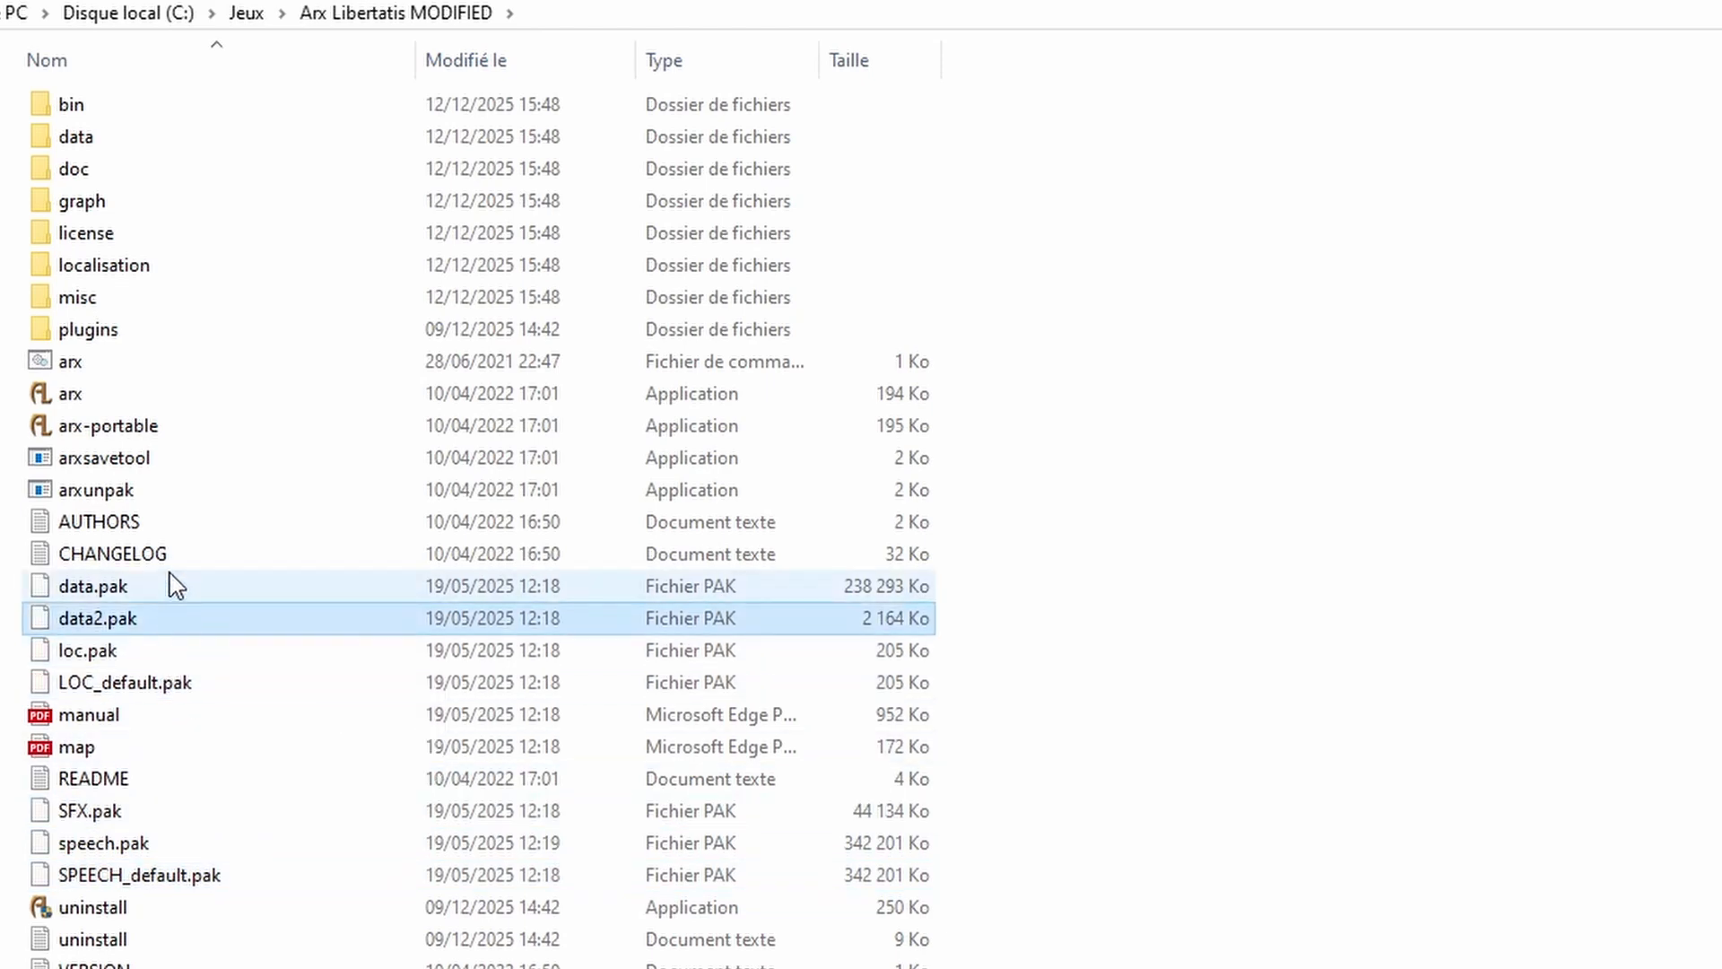
left_click(171, 586)
left_click(1256, 897)
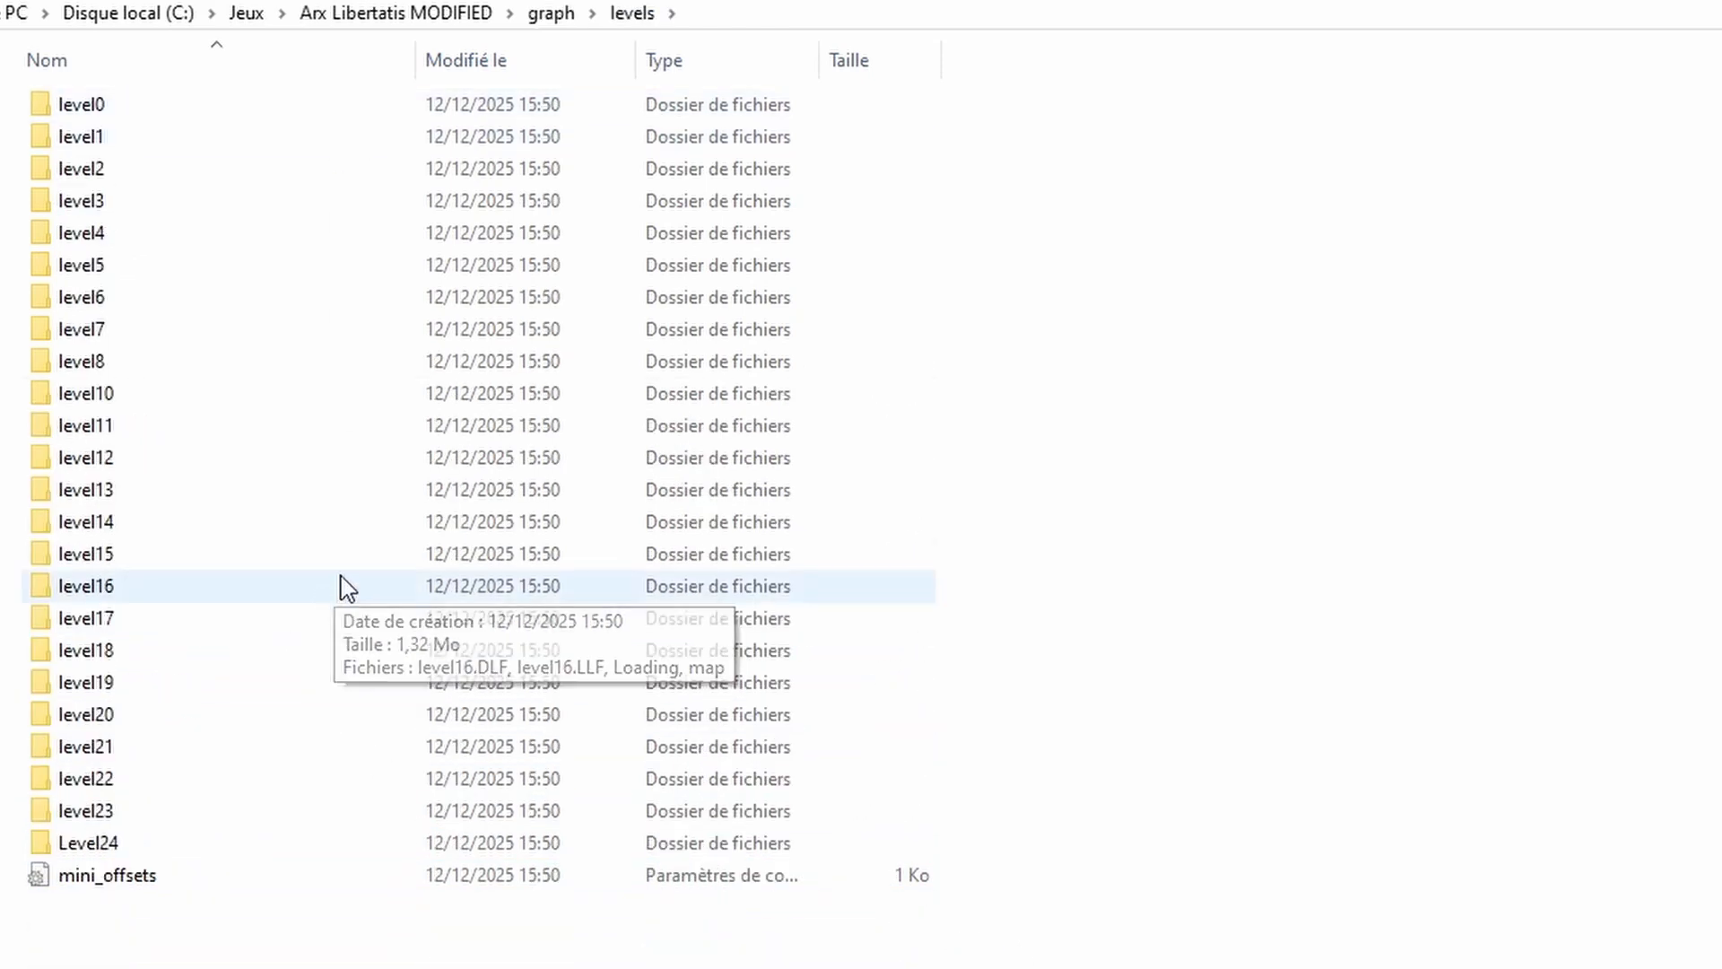
- Look through the interface, obj3d and particles subfolders of the unpacked graph folder
key("alt+Left")
left_click(162, 107)
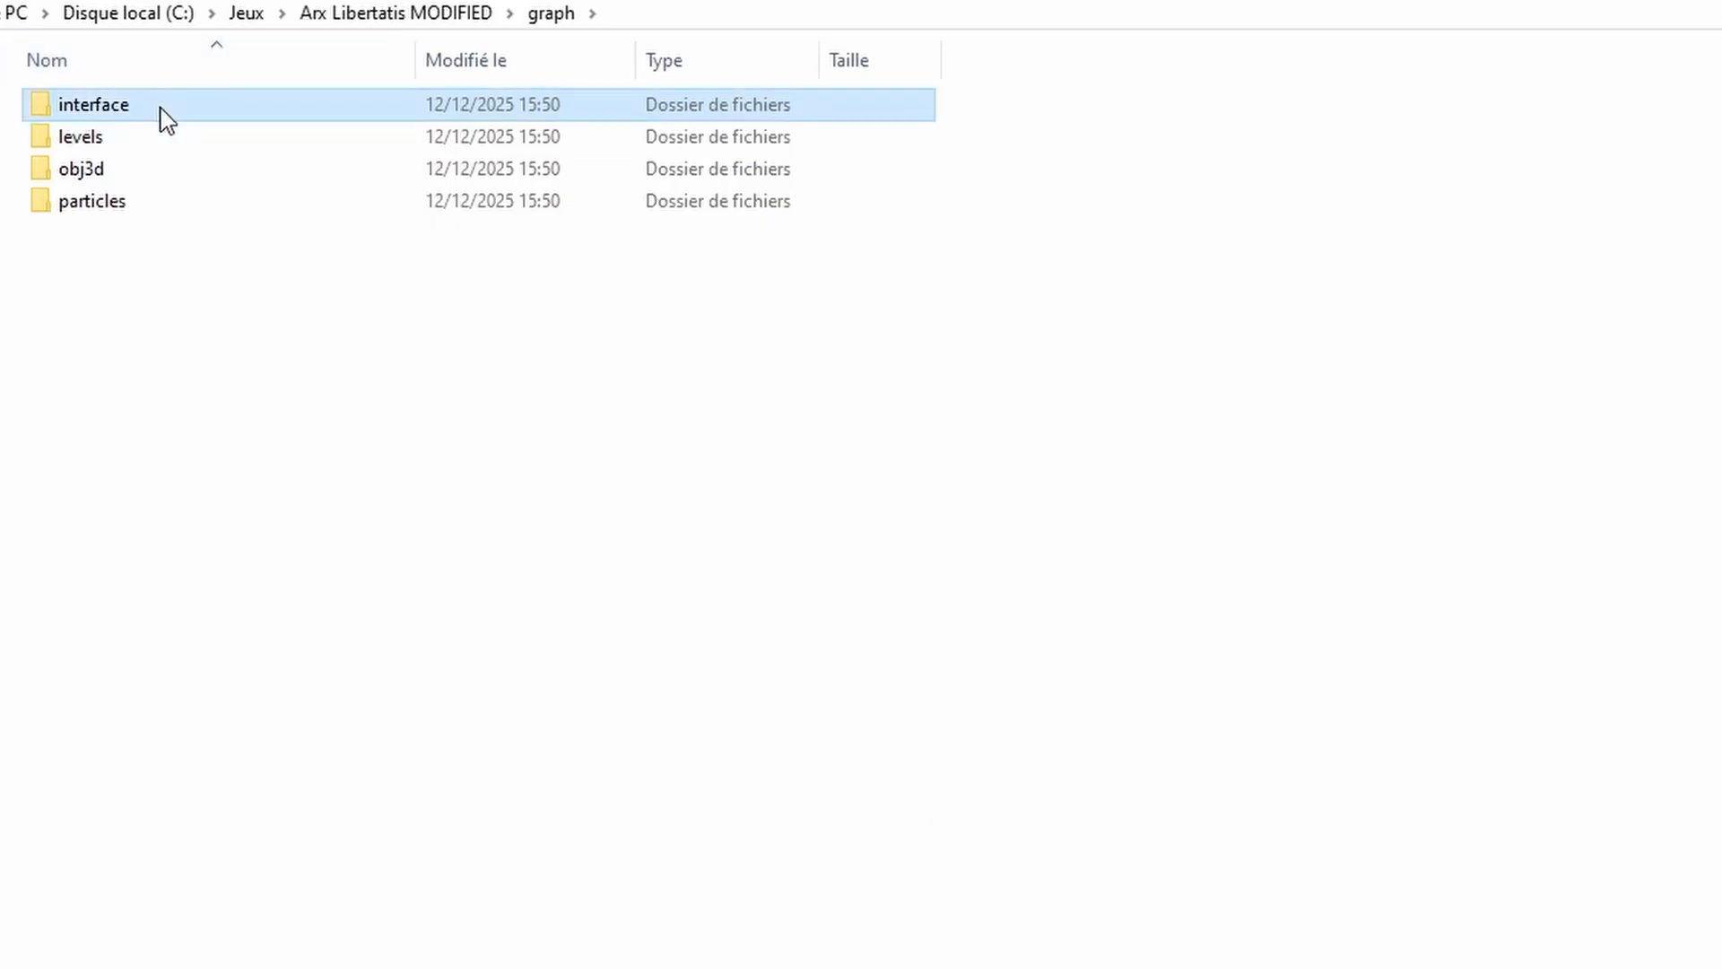
double_click(166, 108)
key("alt+Left")
double_click(158, 171)
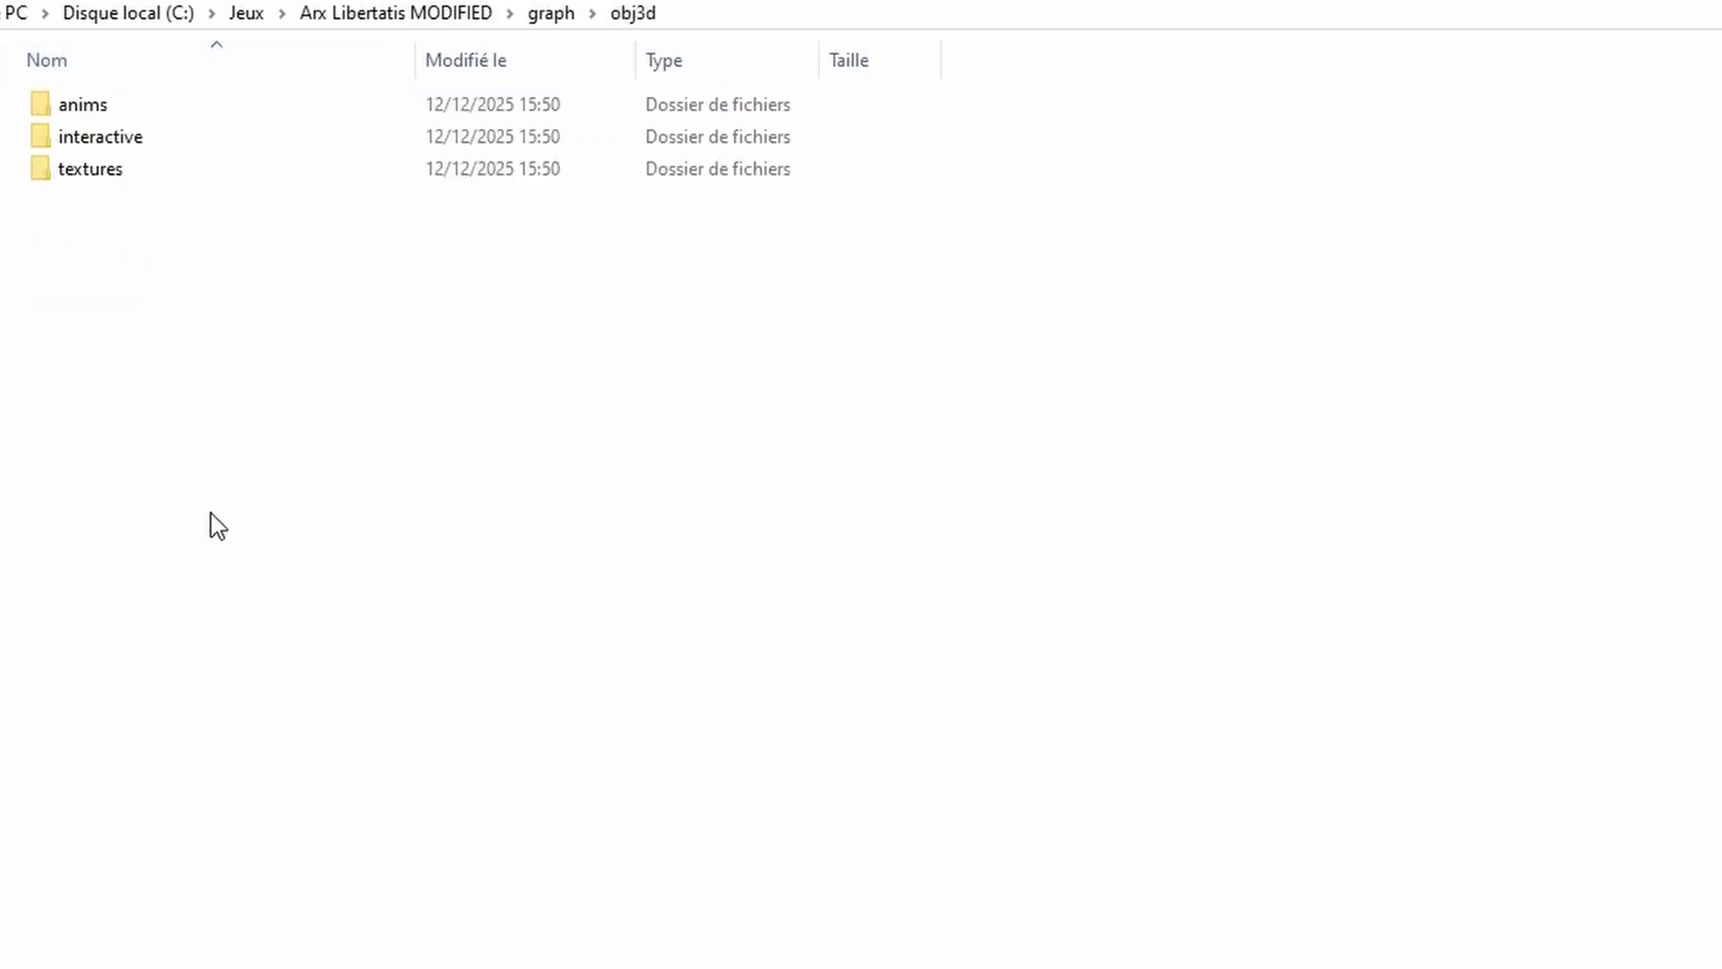
key("alt+Left")
double_click(140, 200)
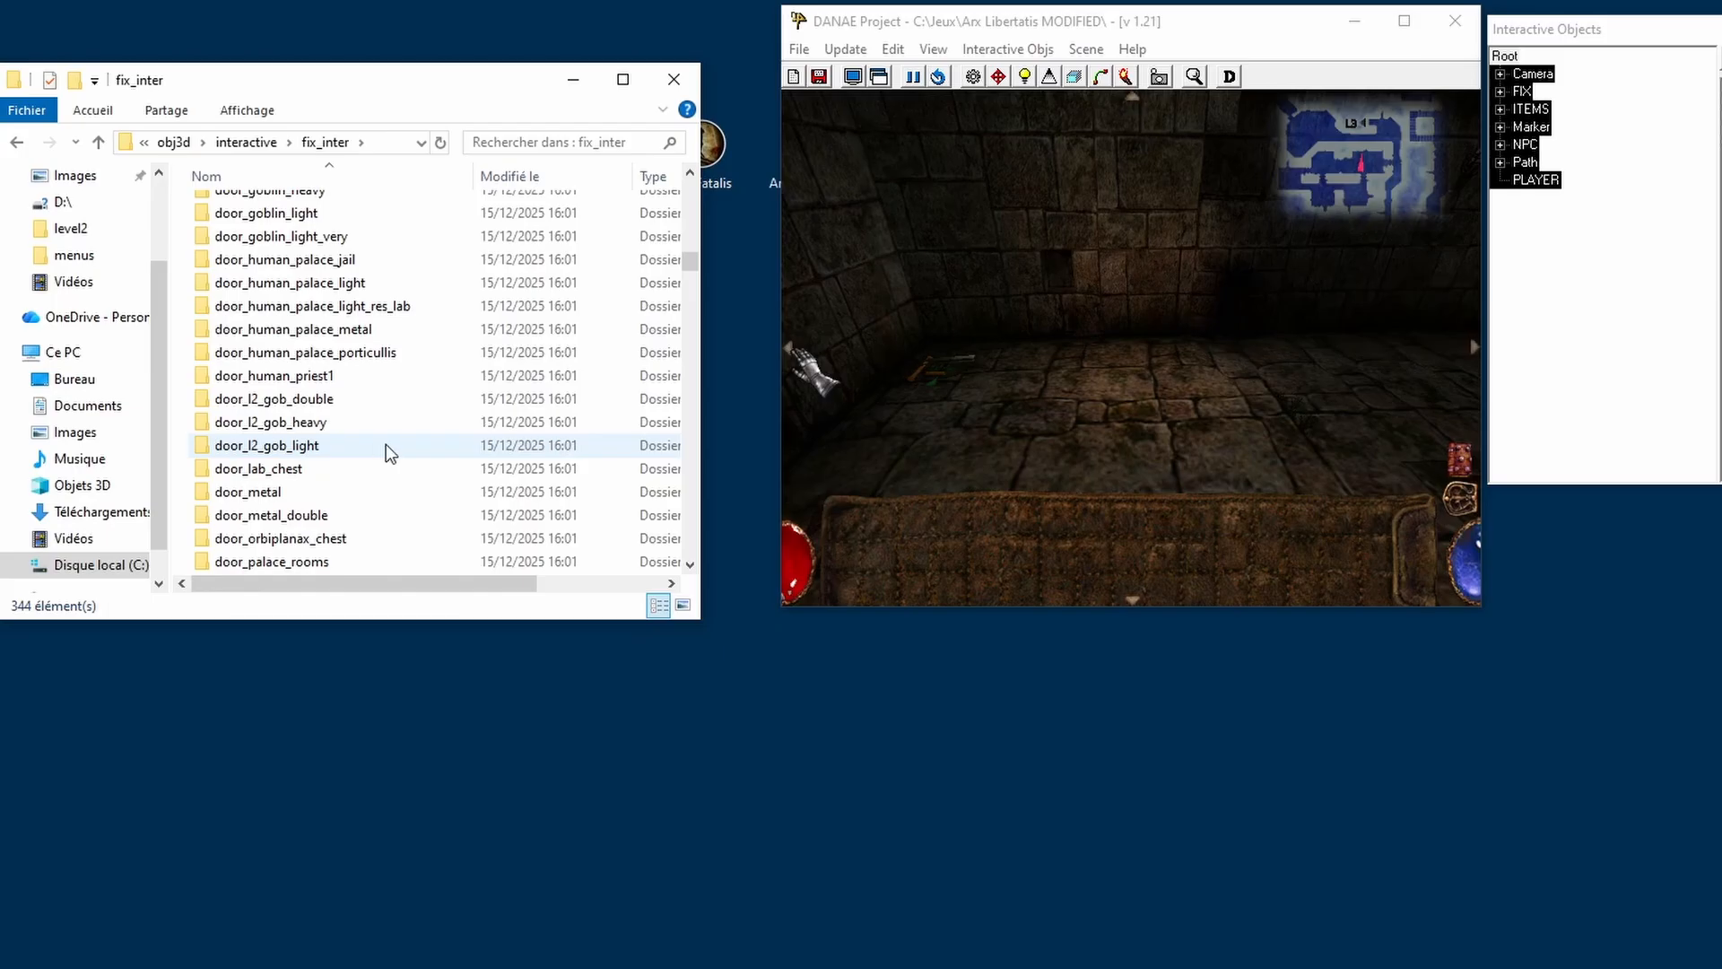
- Browse the object folders in fix_inter and open the chest_metal folder
scroll(386, 444, "down", 5)
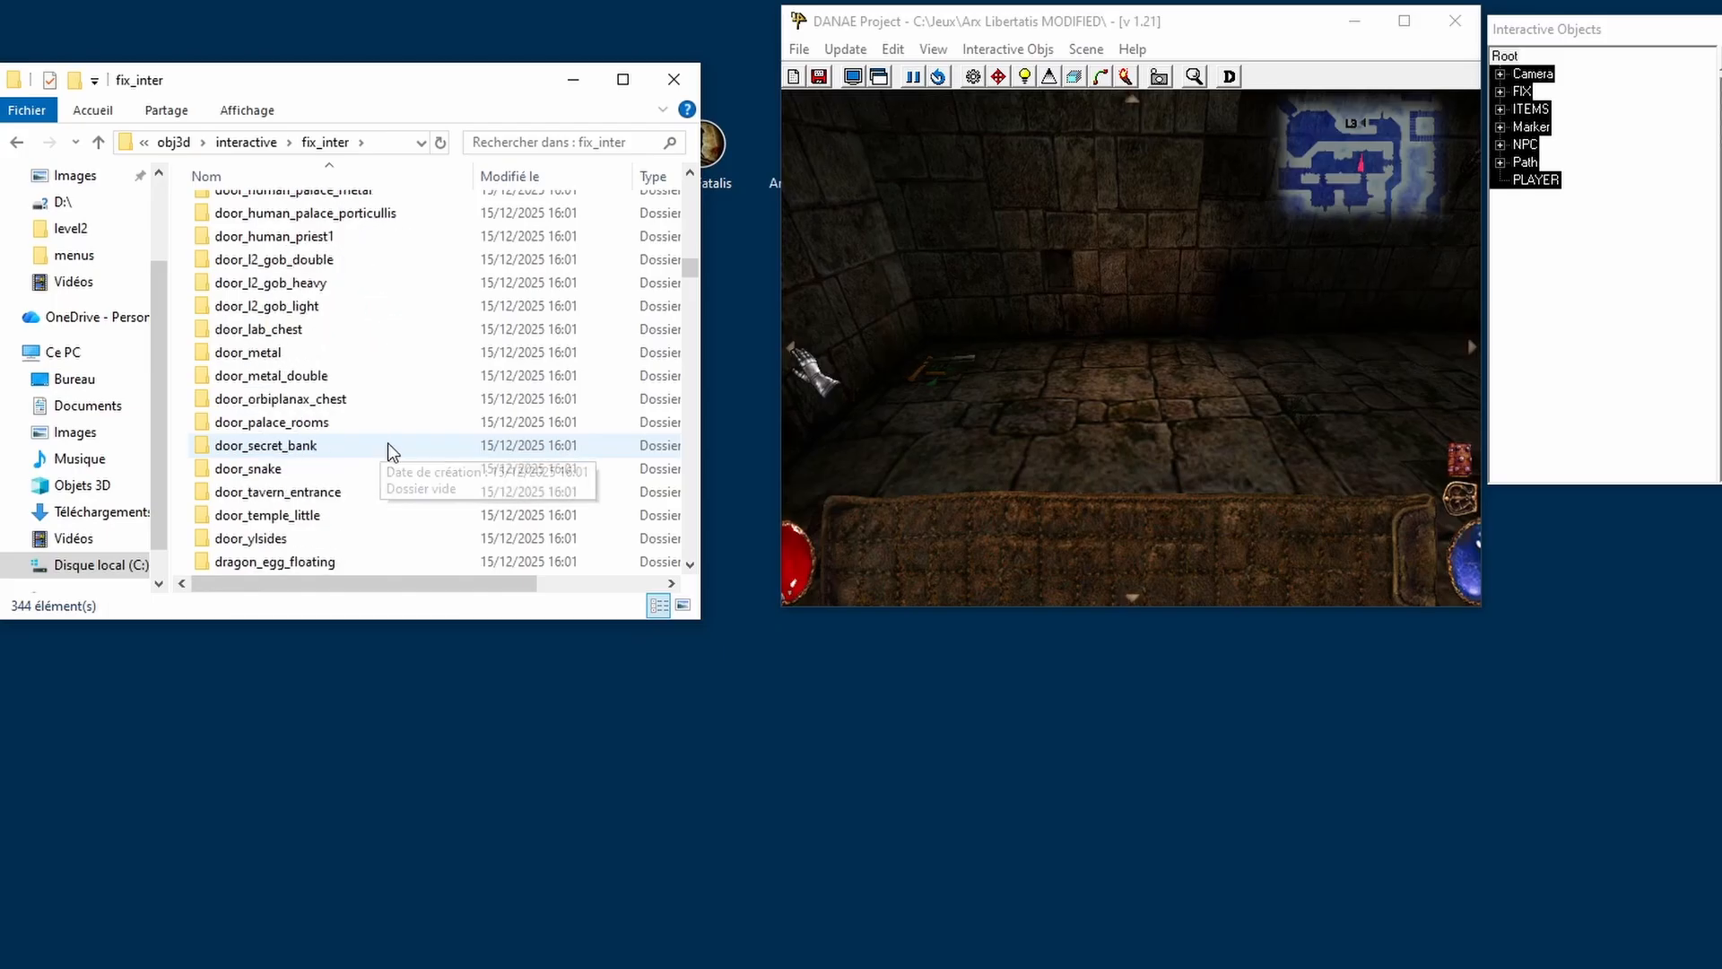
scroll(407, 424, "down", 15)
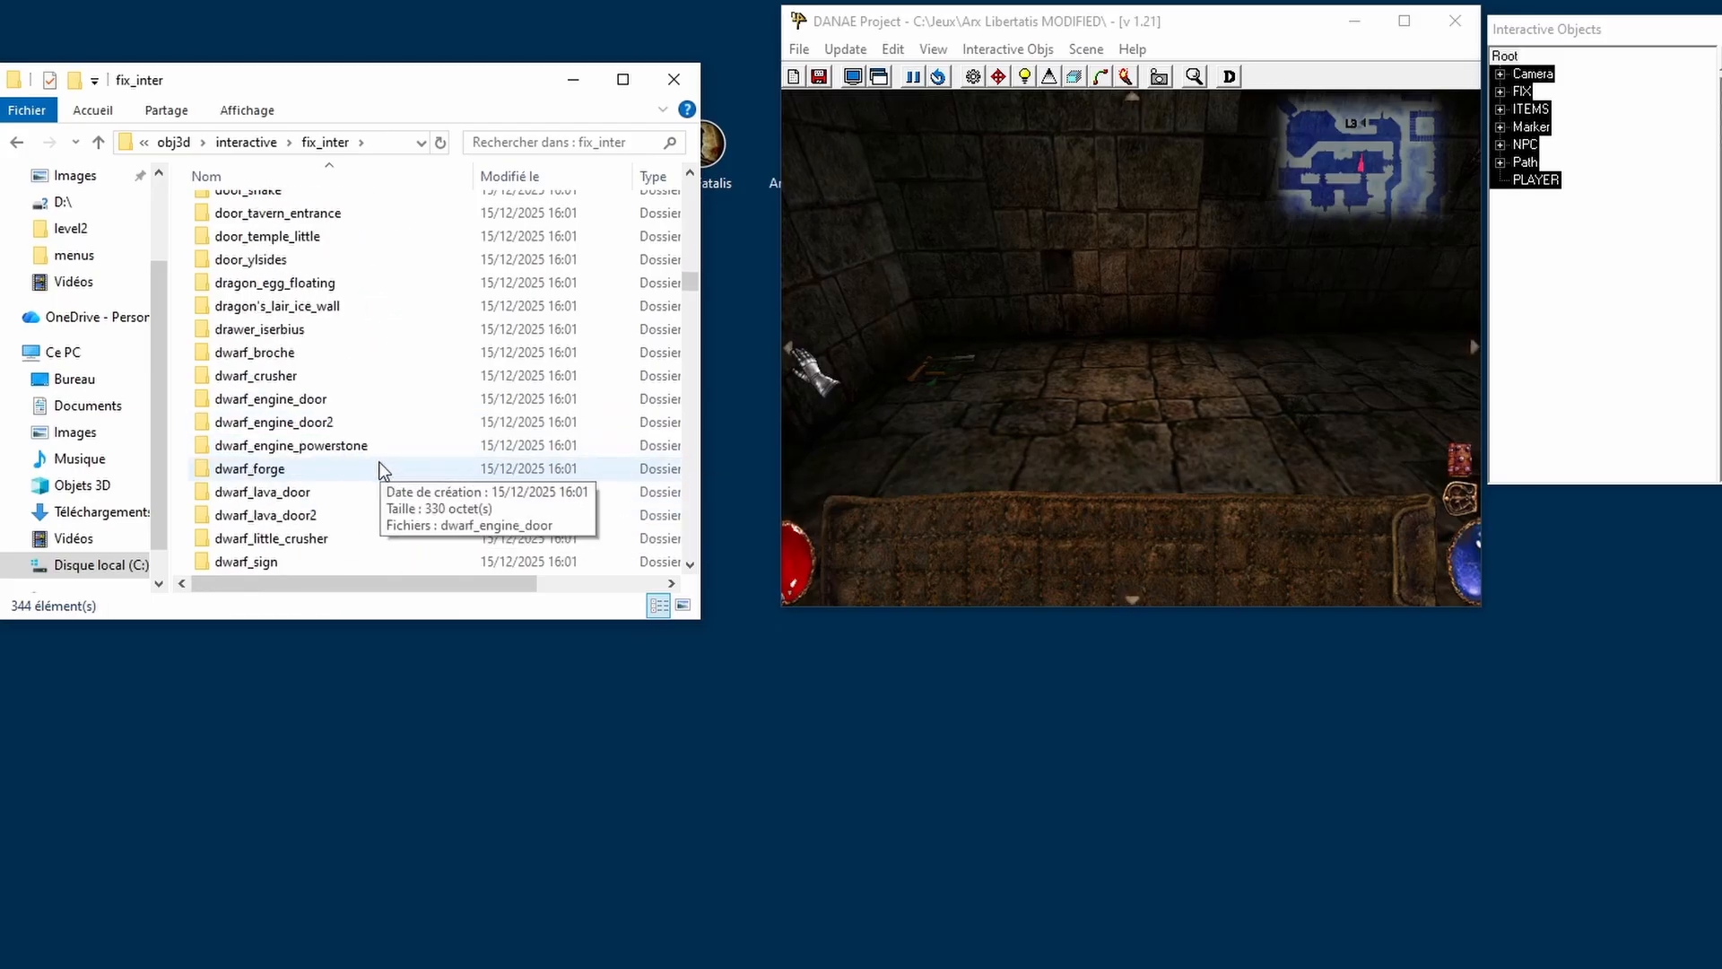
scroll(348, 430, "down", 12)
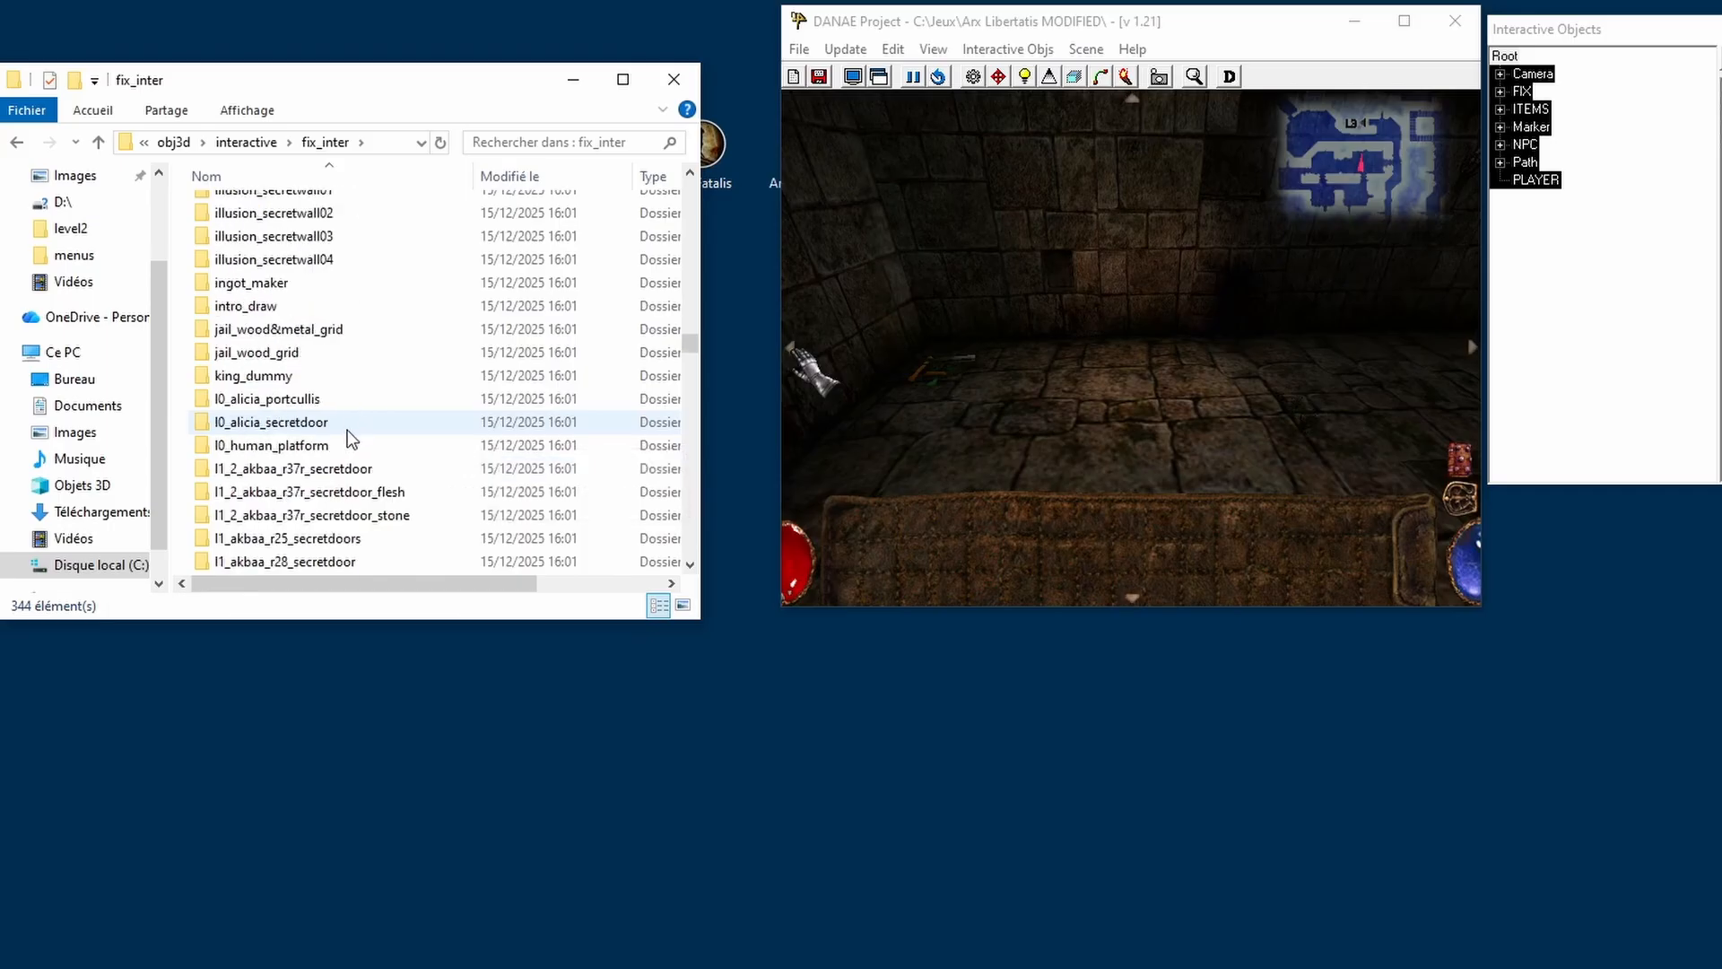
scroll(358, 417, "up", 3)
scroll(348, 402, "up", 20)
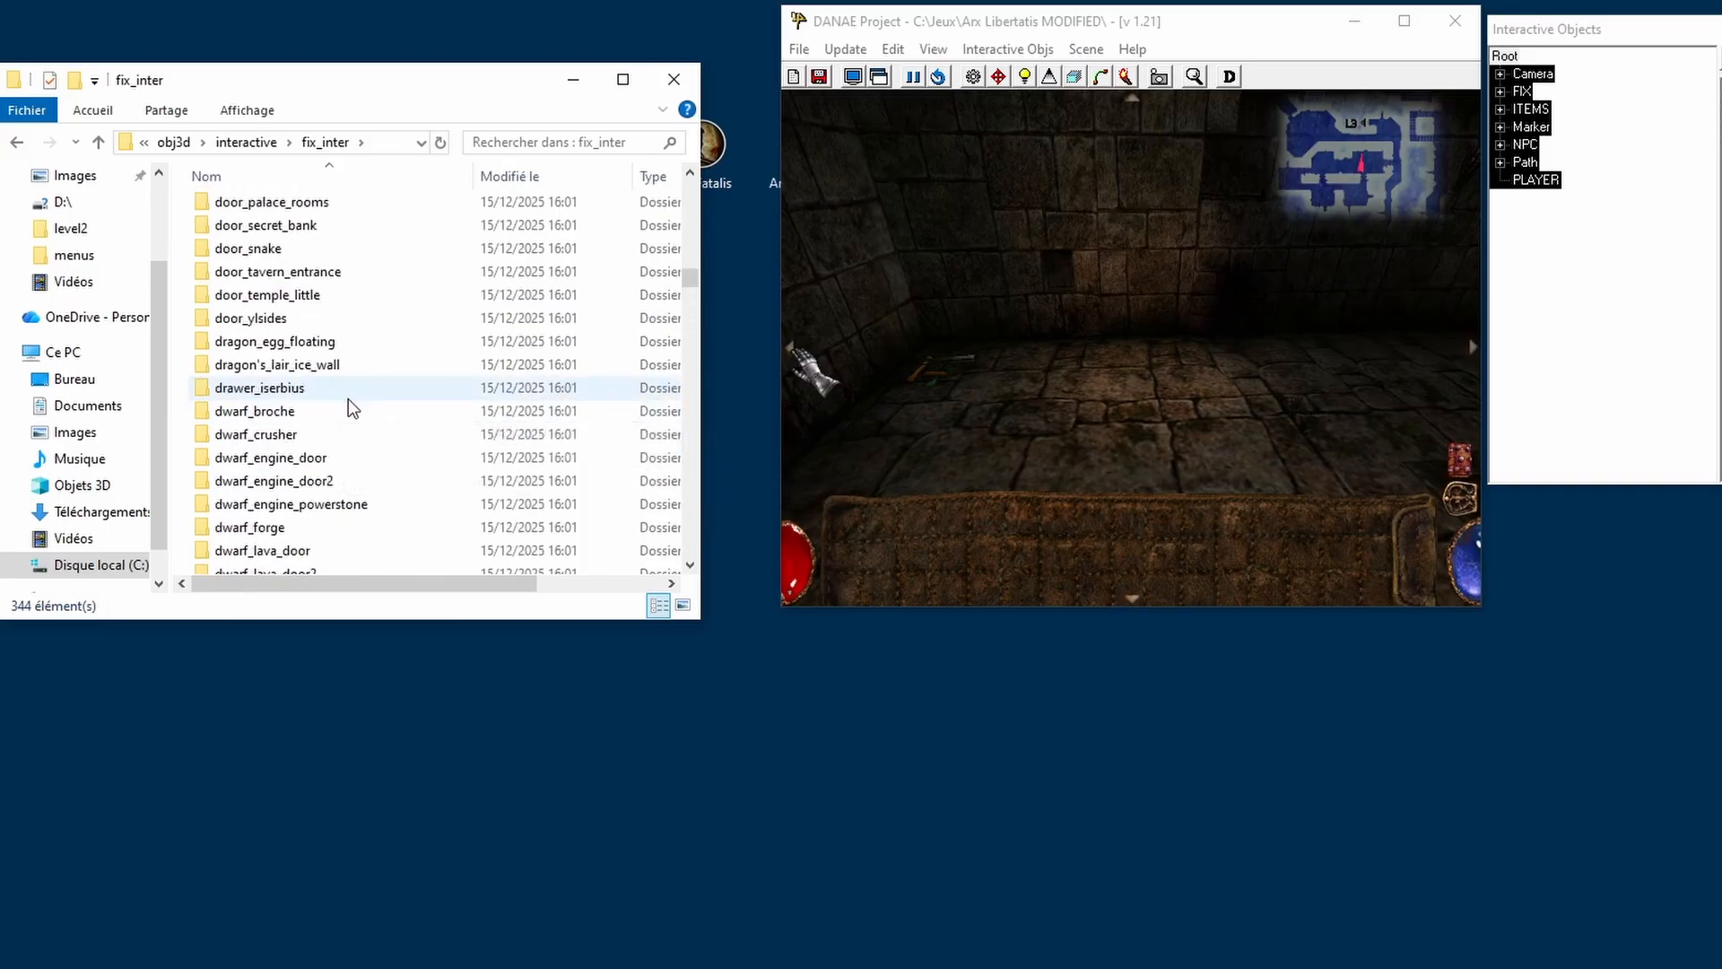
scroll(341, 405, "up", 4)
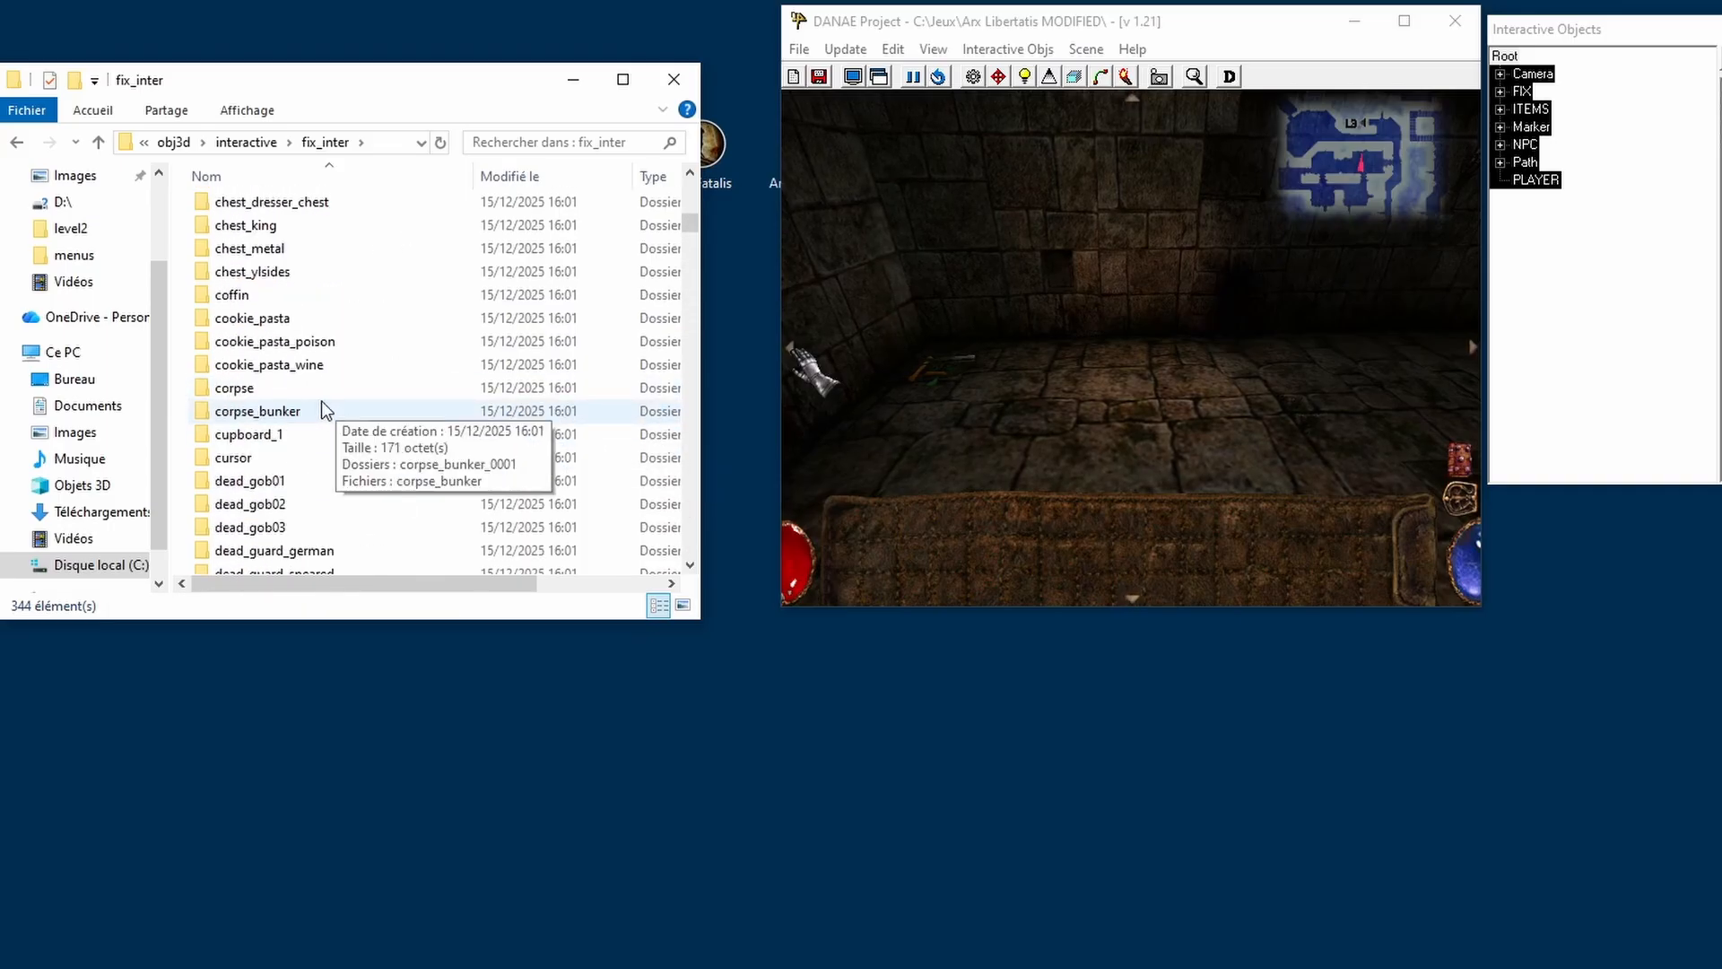
double_click(293, 387)
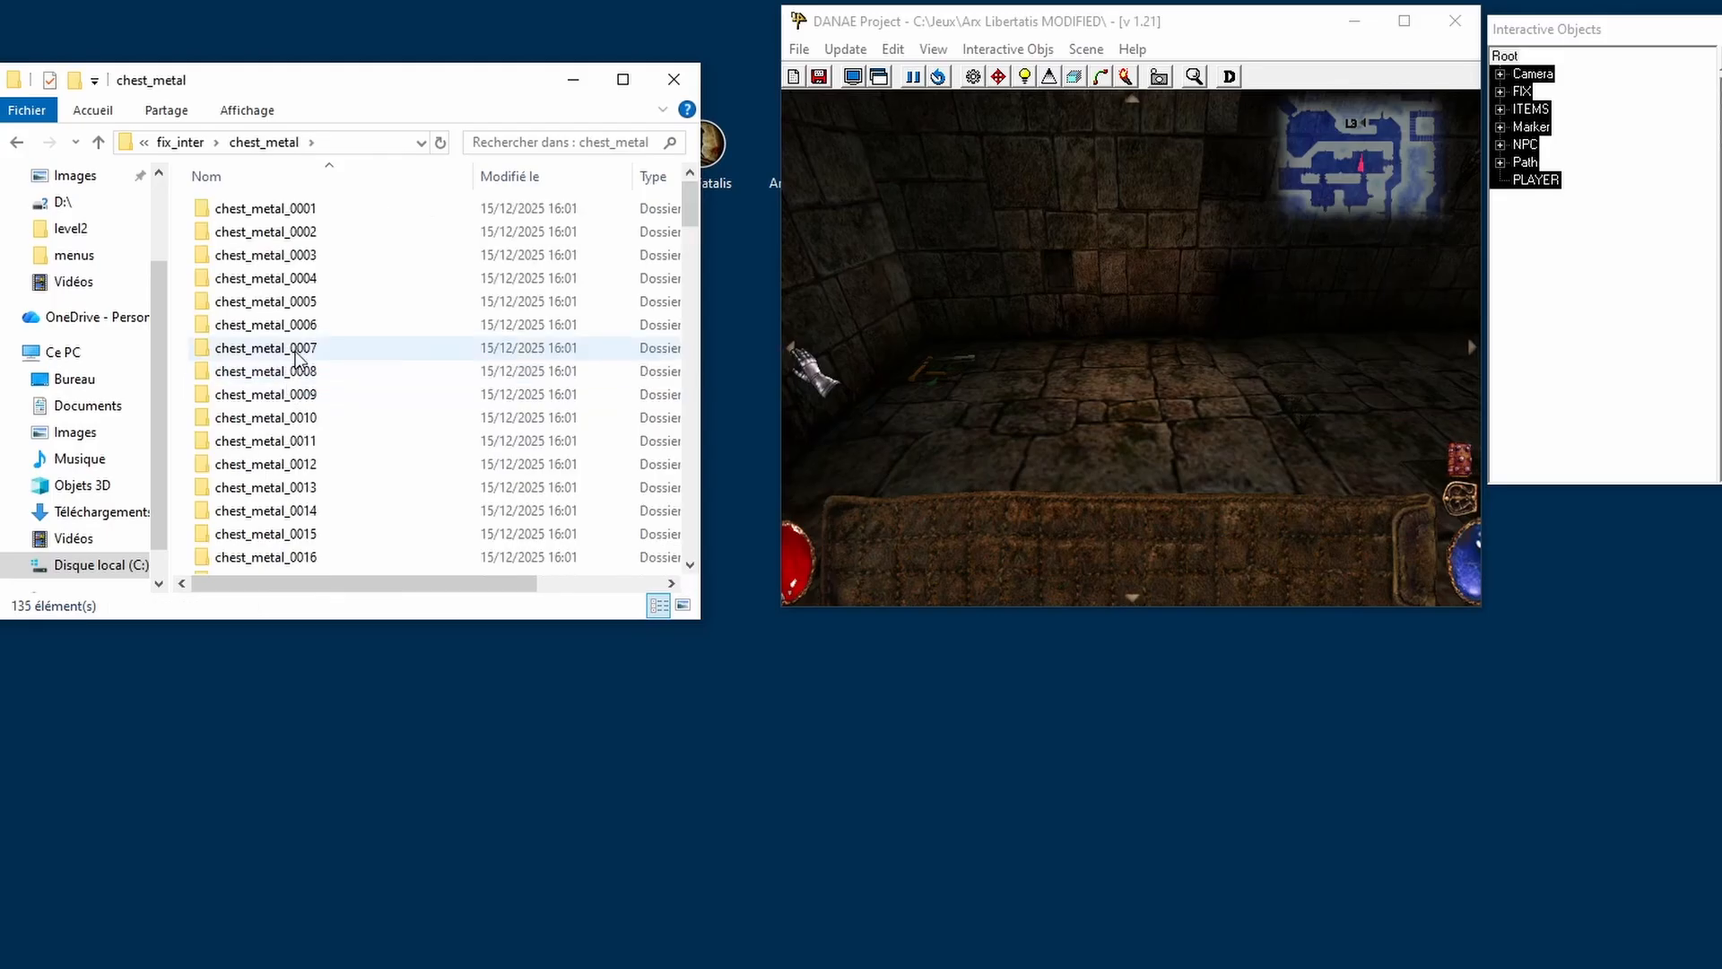
- Try to add the chest_metal object file to the DANAE scene and uncover the popup behind the folder window
scroll(396, 450, "down", 15)
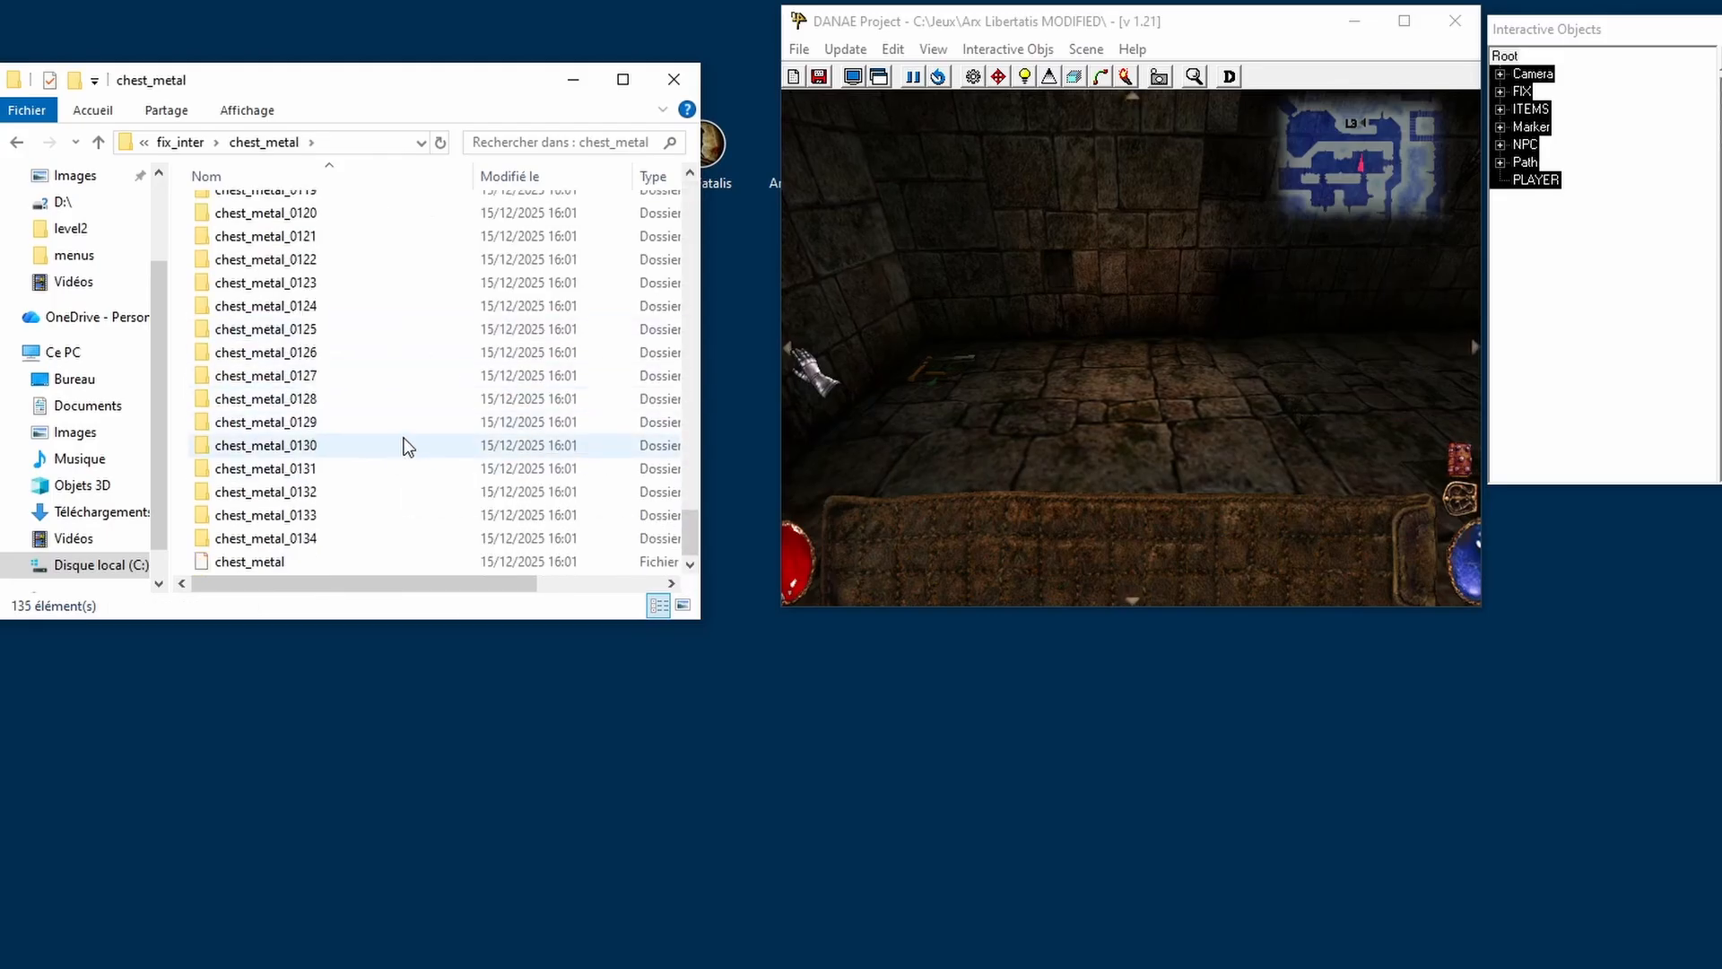
left_click(274, 564)
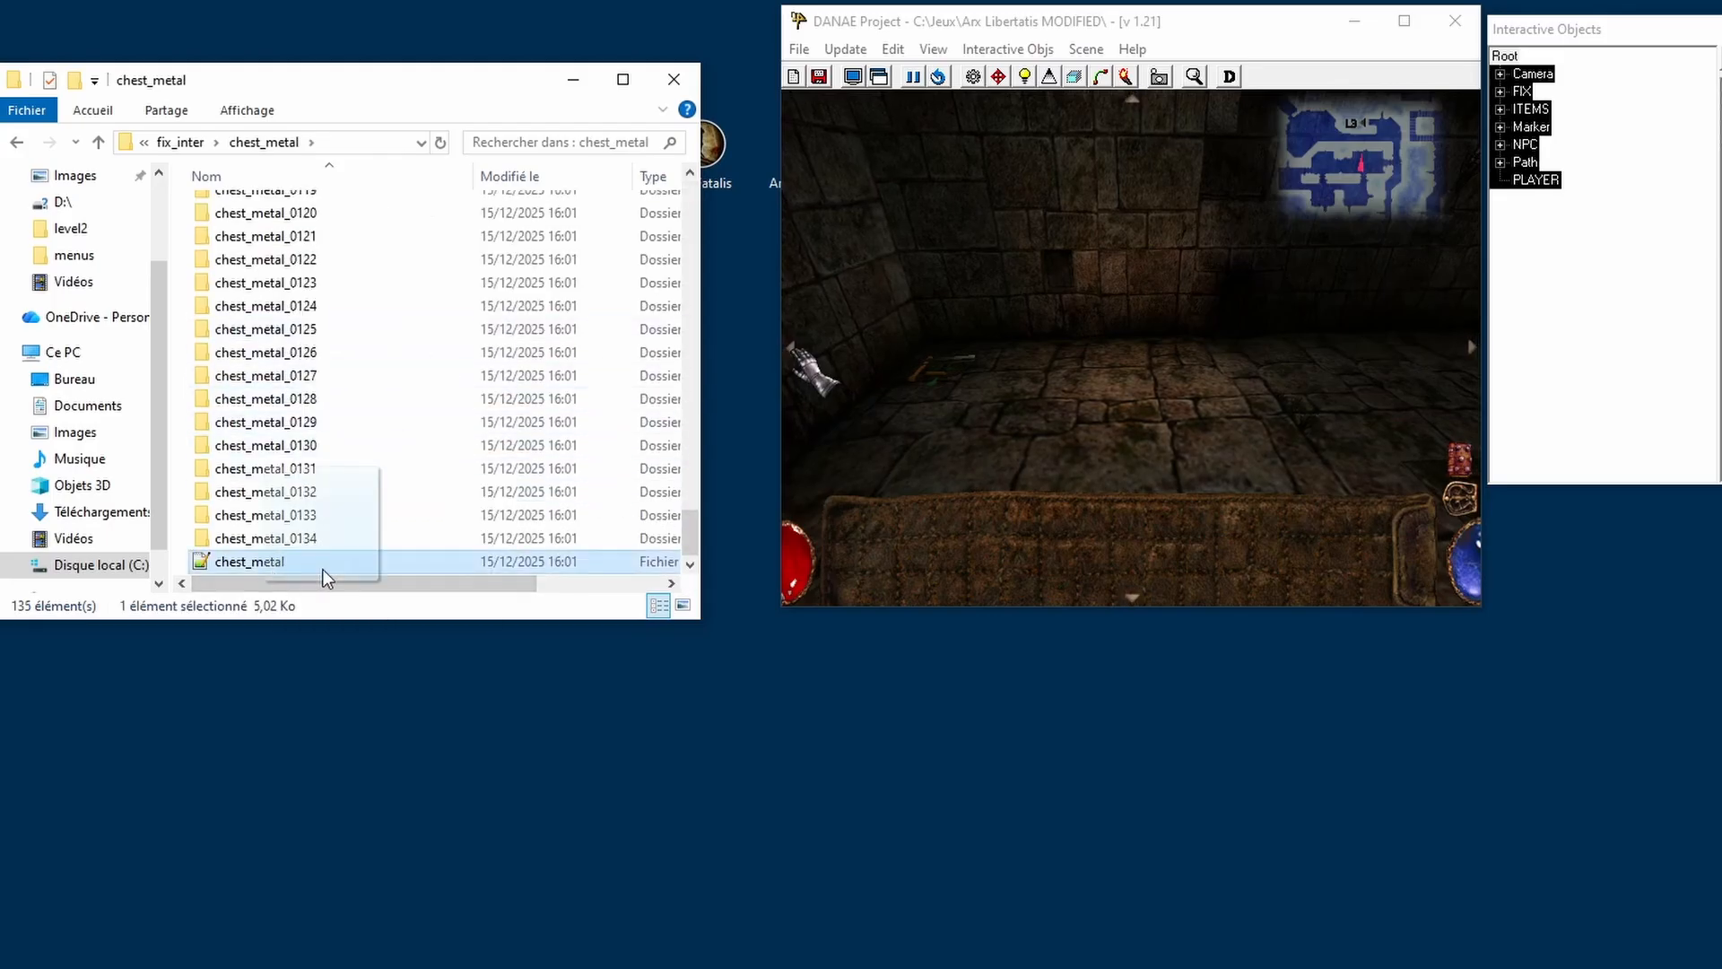
left_click_drag(1101, 356, 1102, 358)
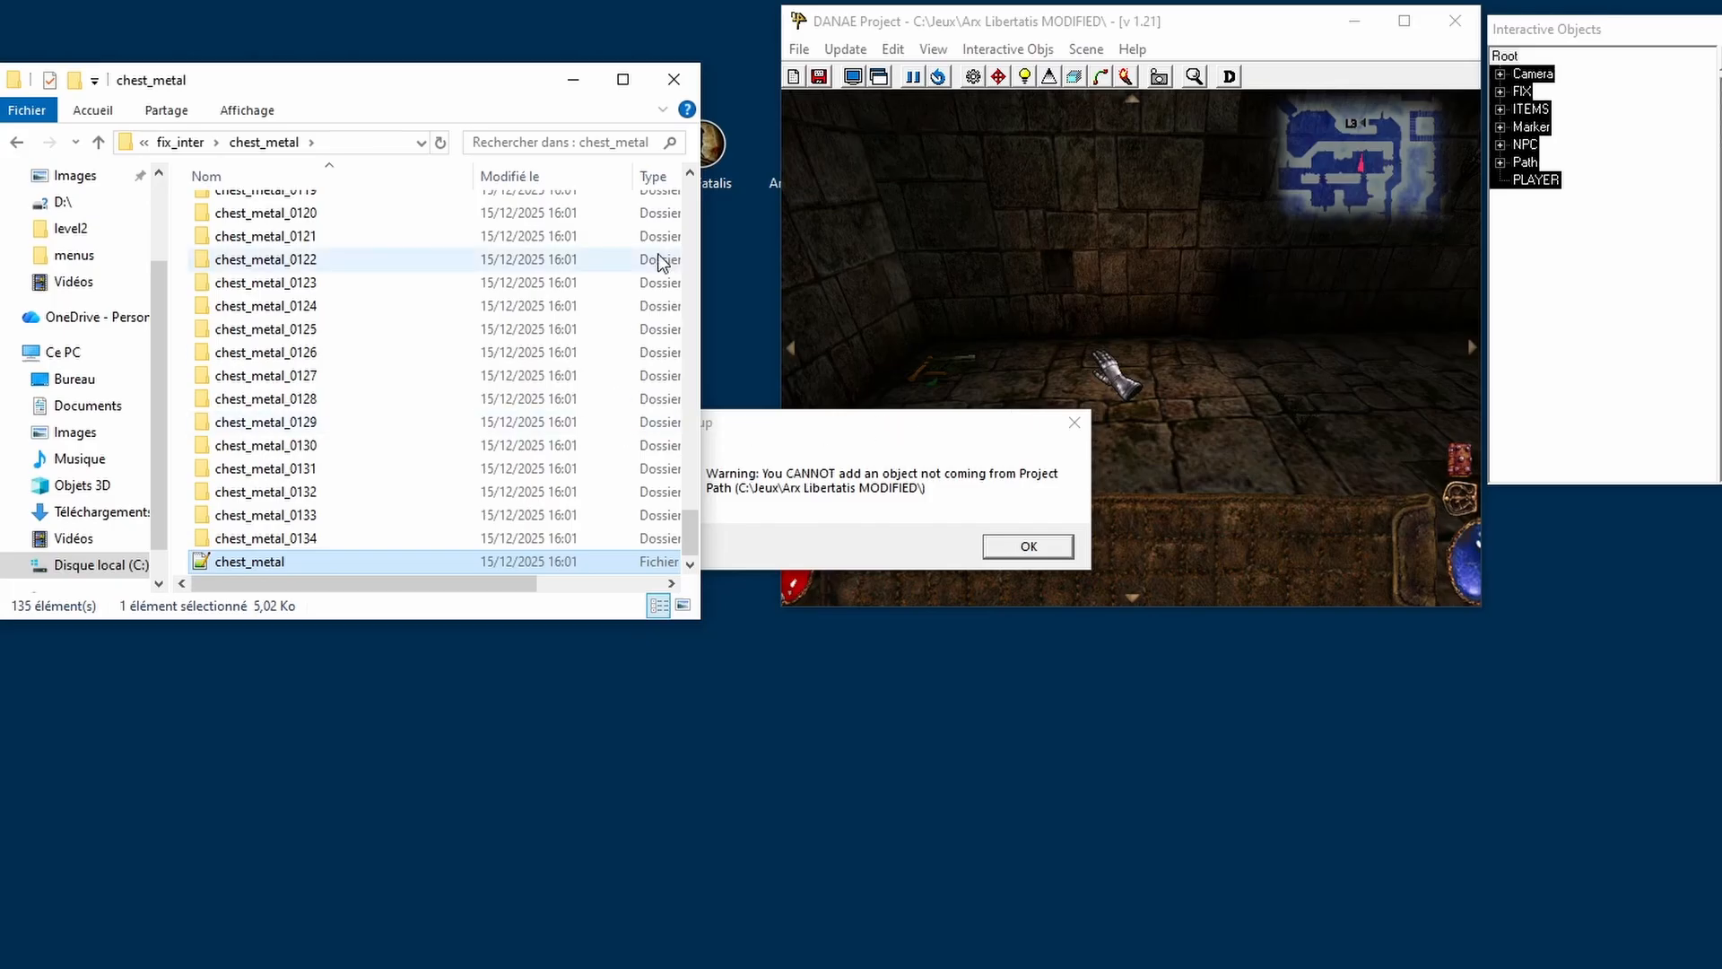
left_click_drag(501, 88, 335, 93)
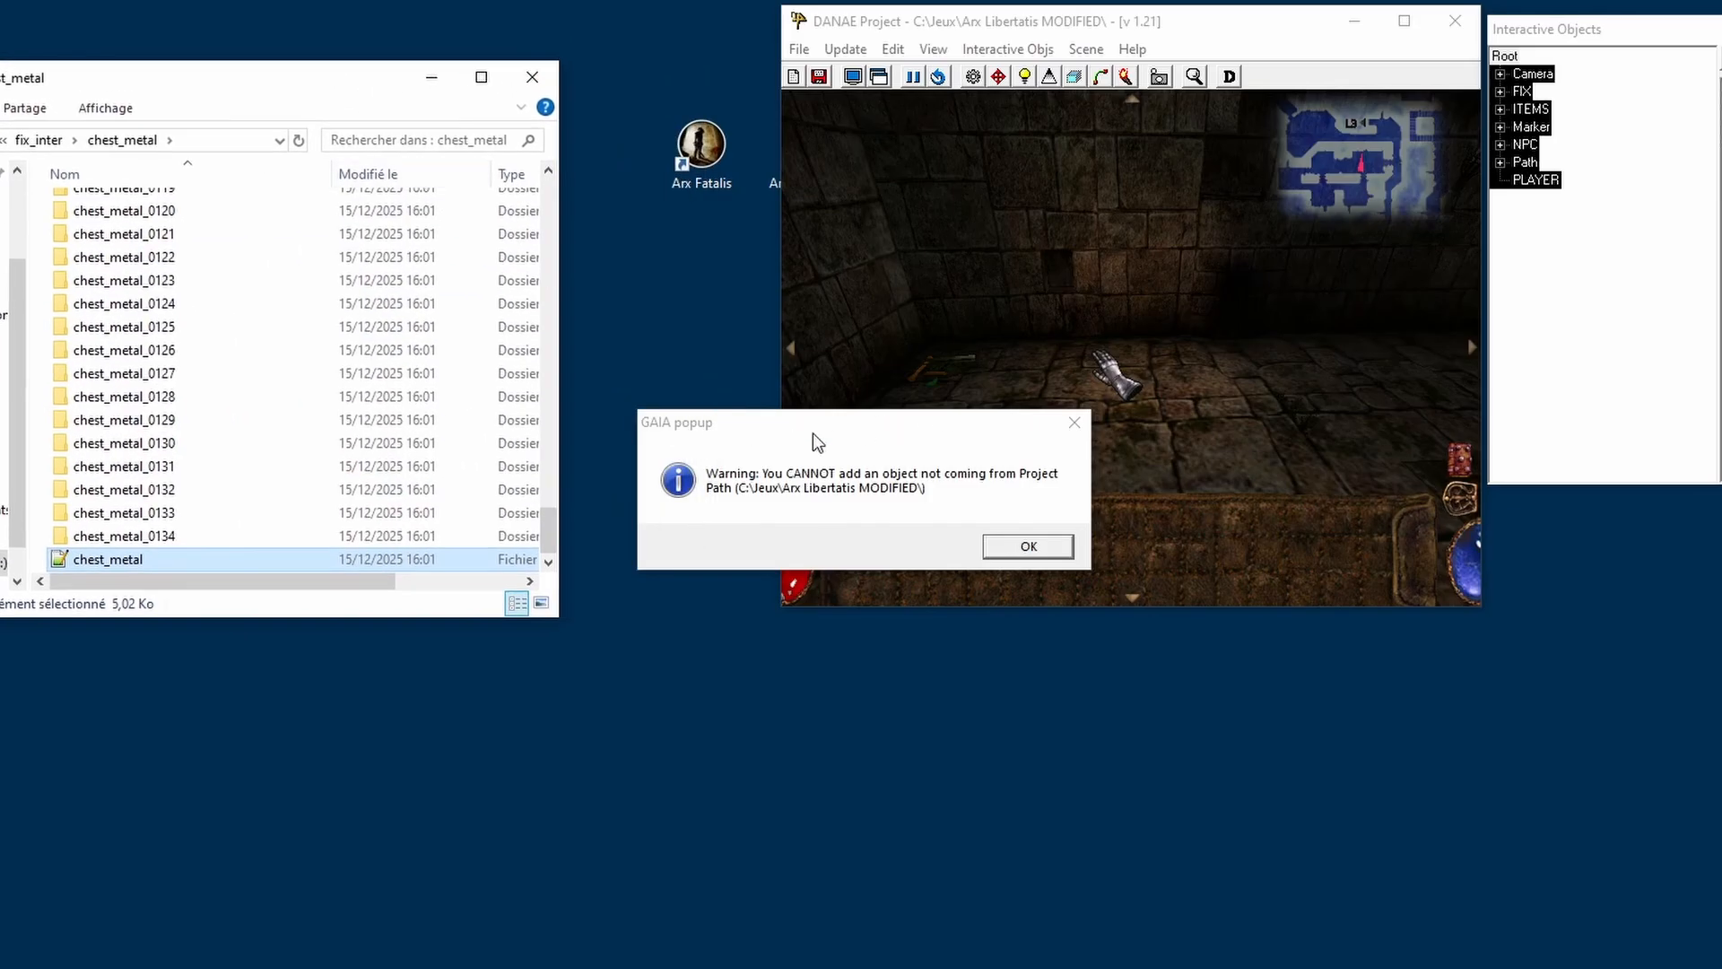
left_click_drag(832, 436, 841, 434)
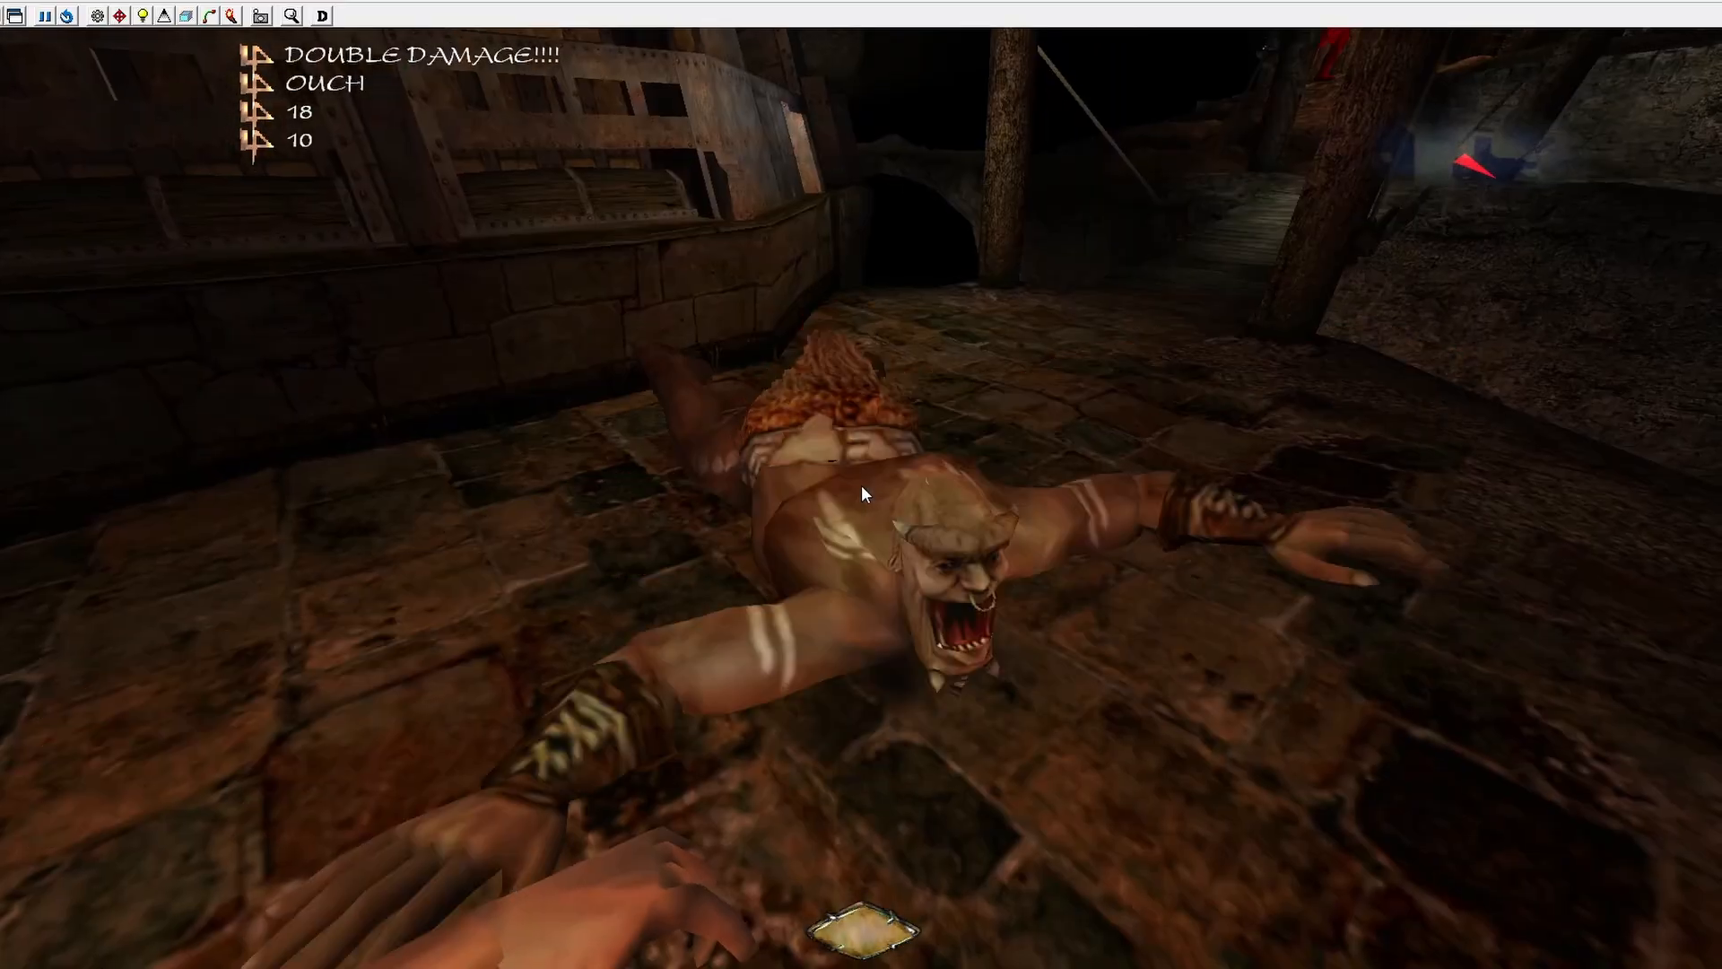
key("w")
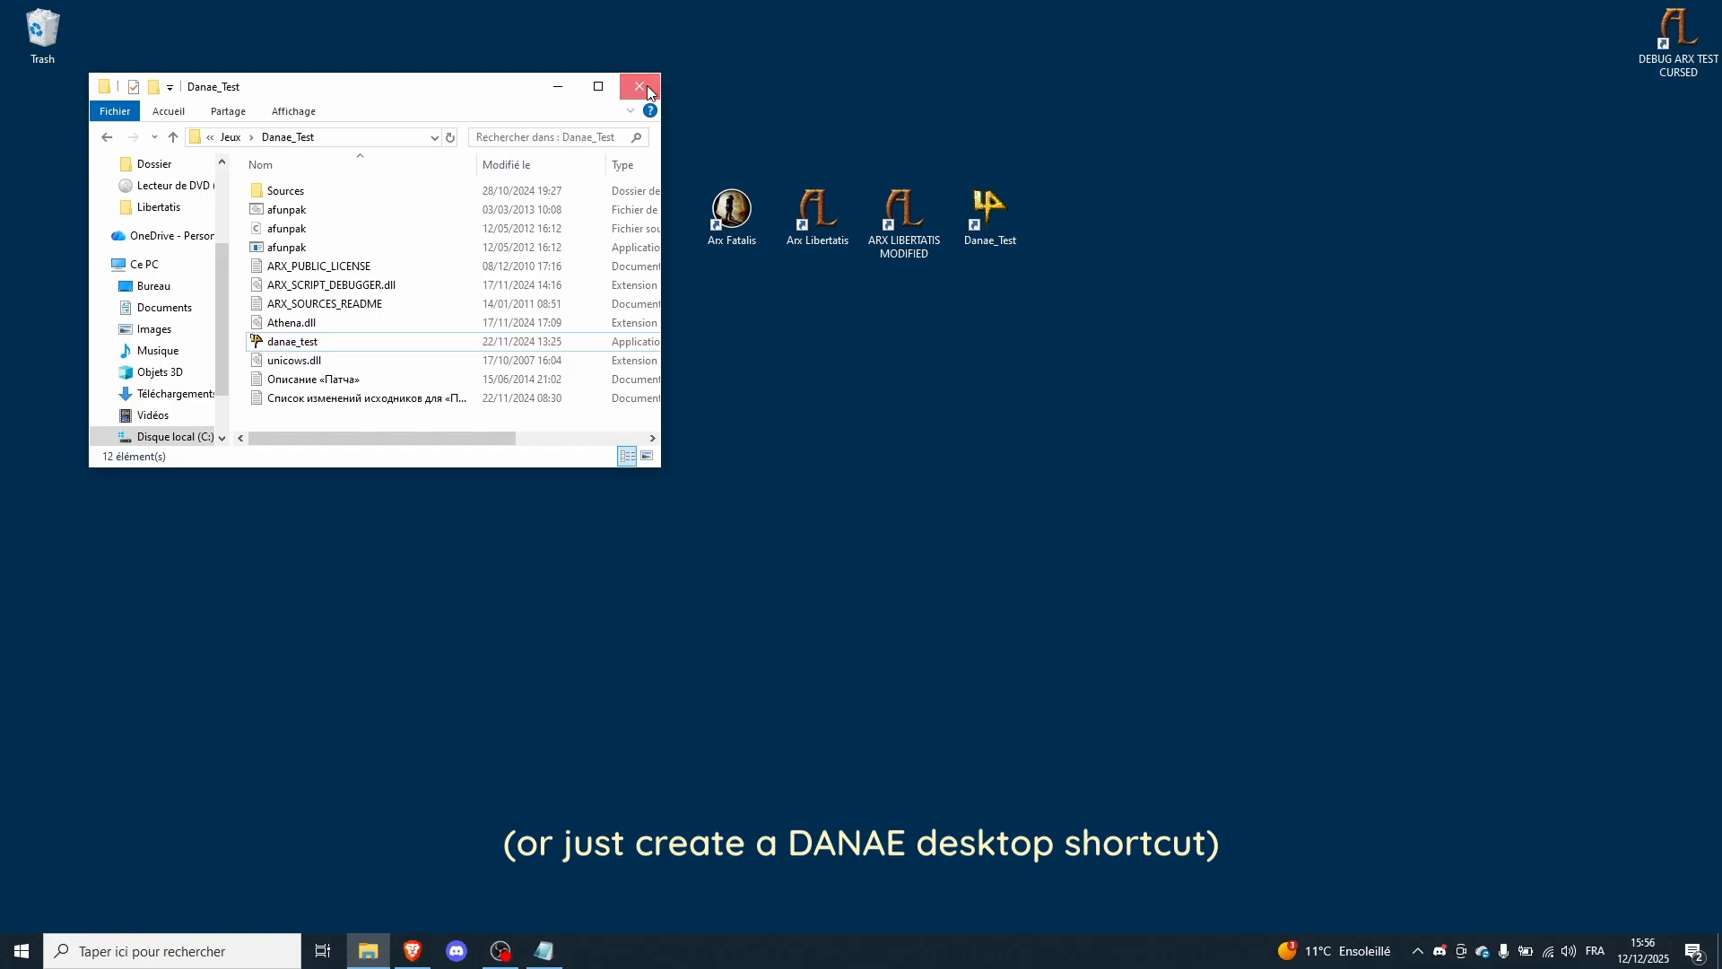
- Close the Danae_Test folder window and start Danae_Test from its desktop shortcut, allowing it past Microsoft Defender SmartScreen
left_click(638, 87)
double_click(990, 215)
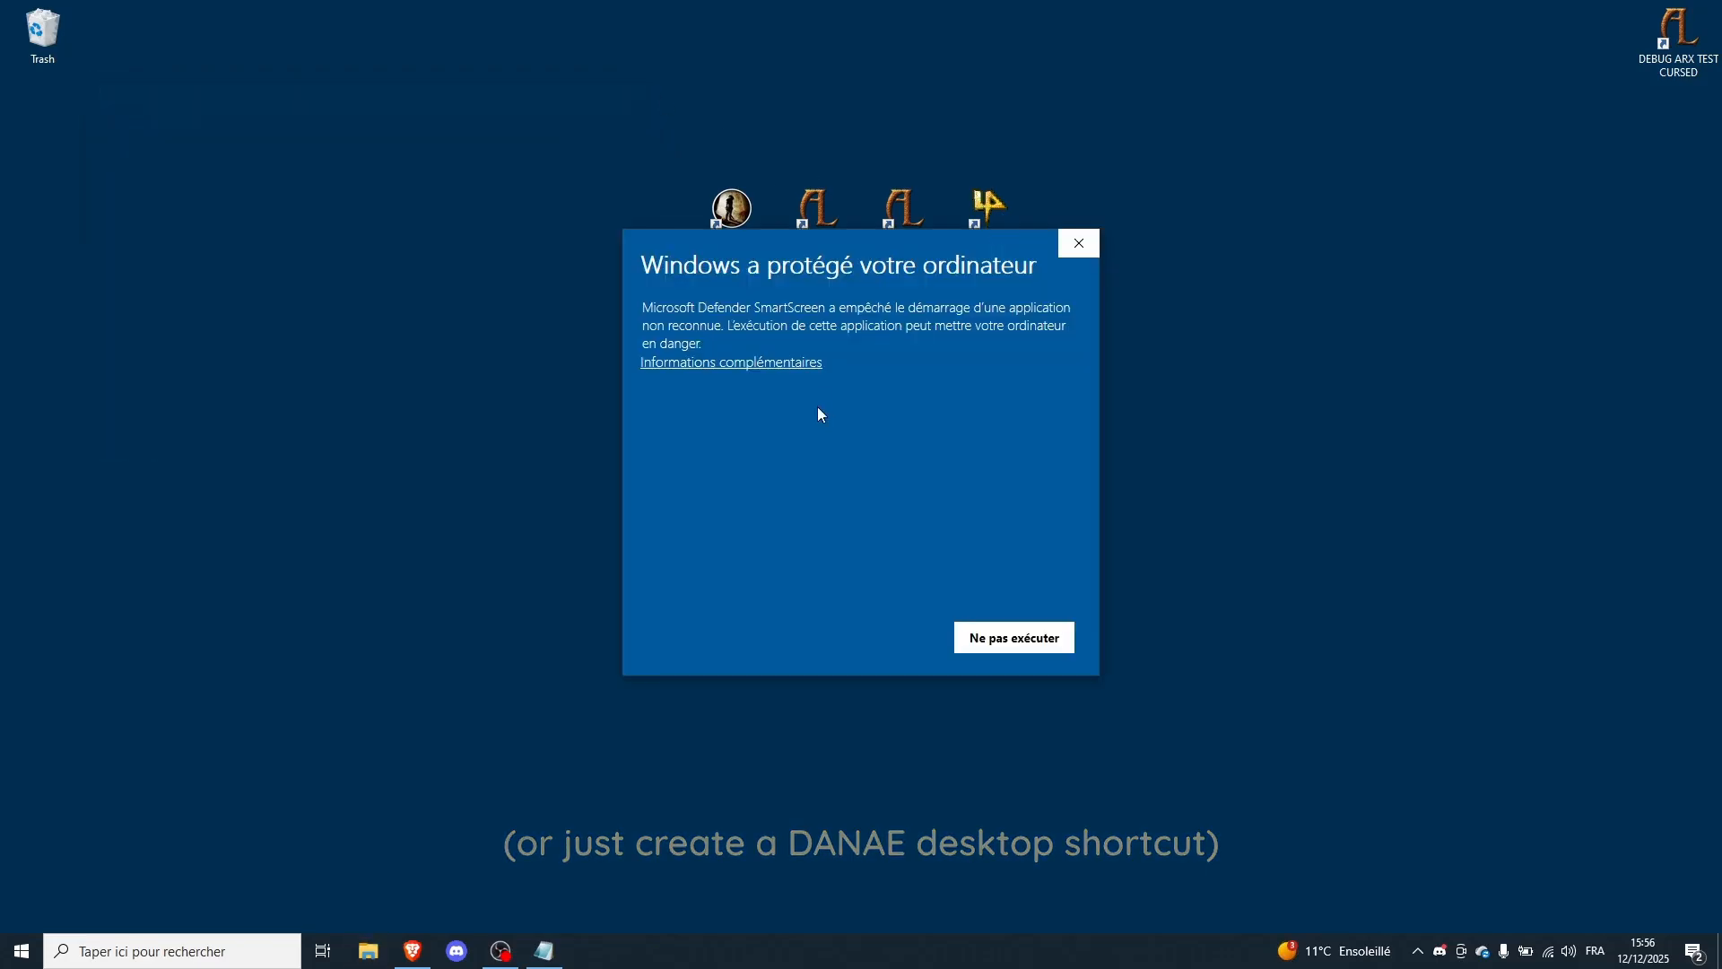
left_click(801, 368)
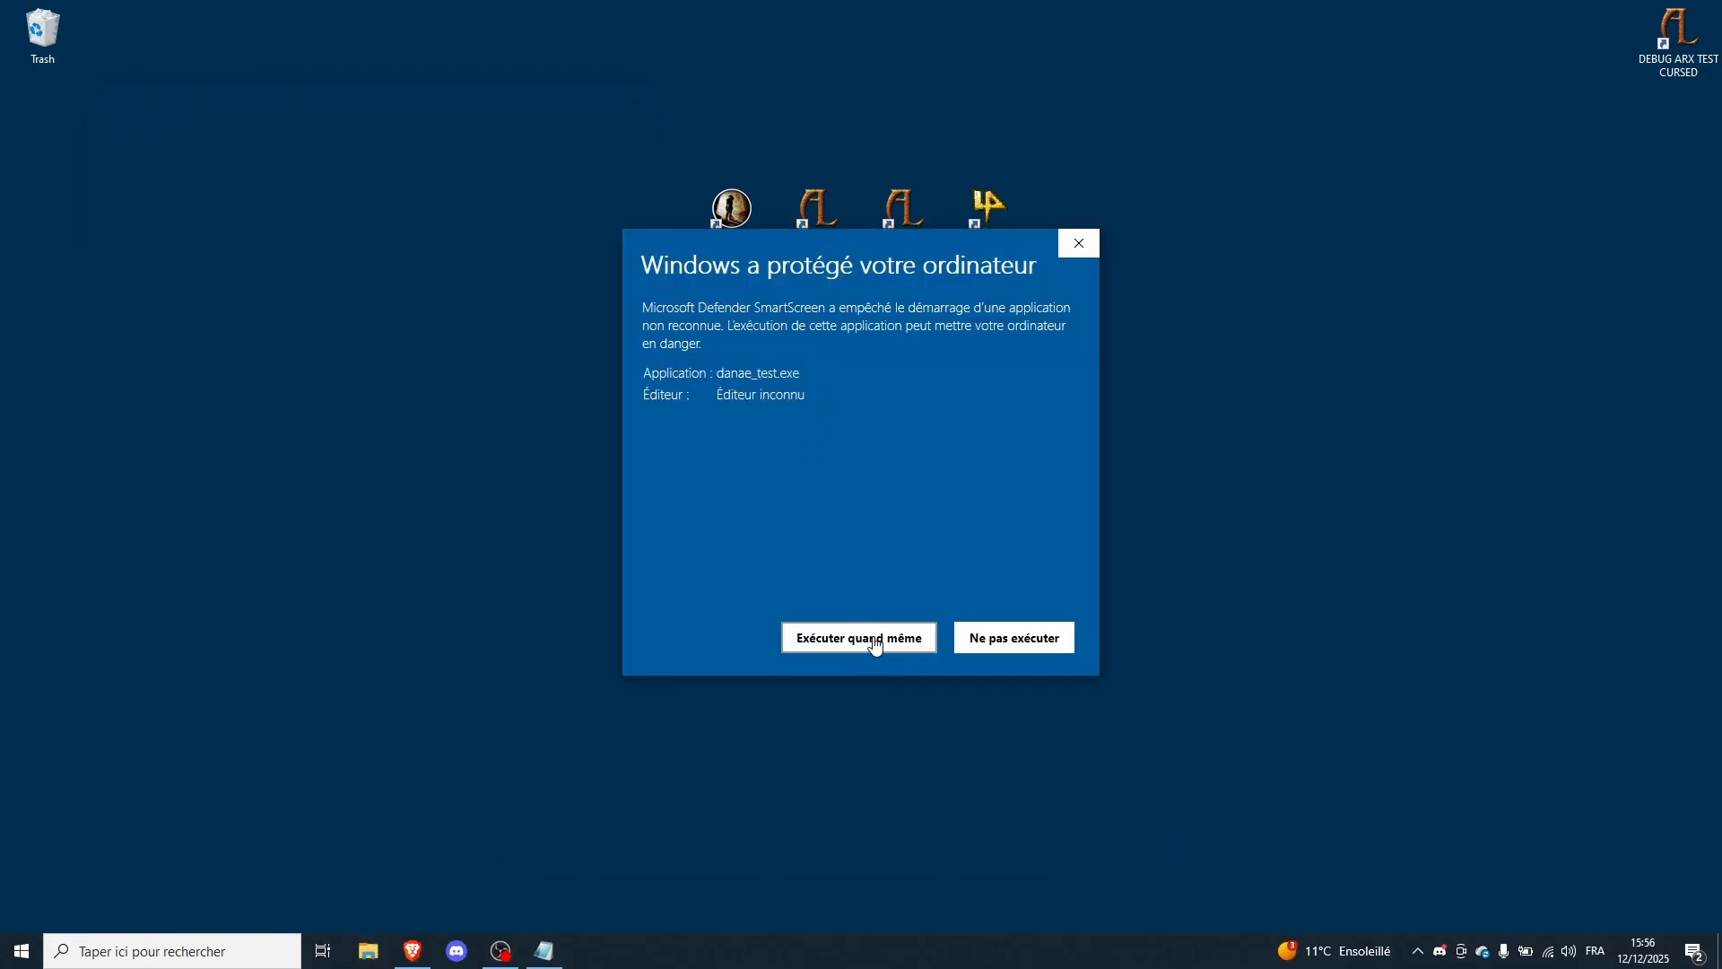
left_click(875, 640)
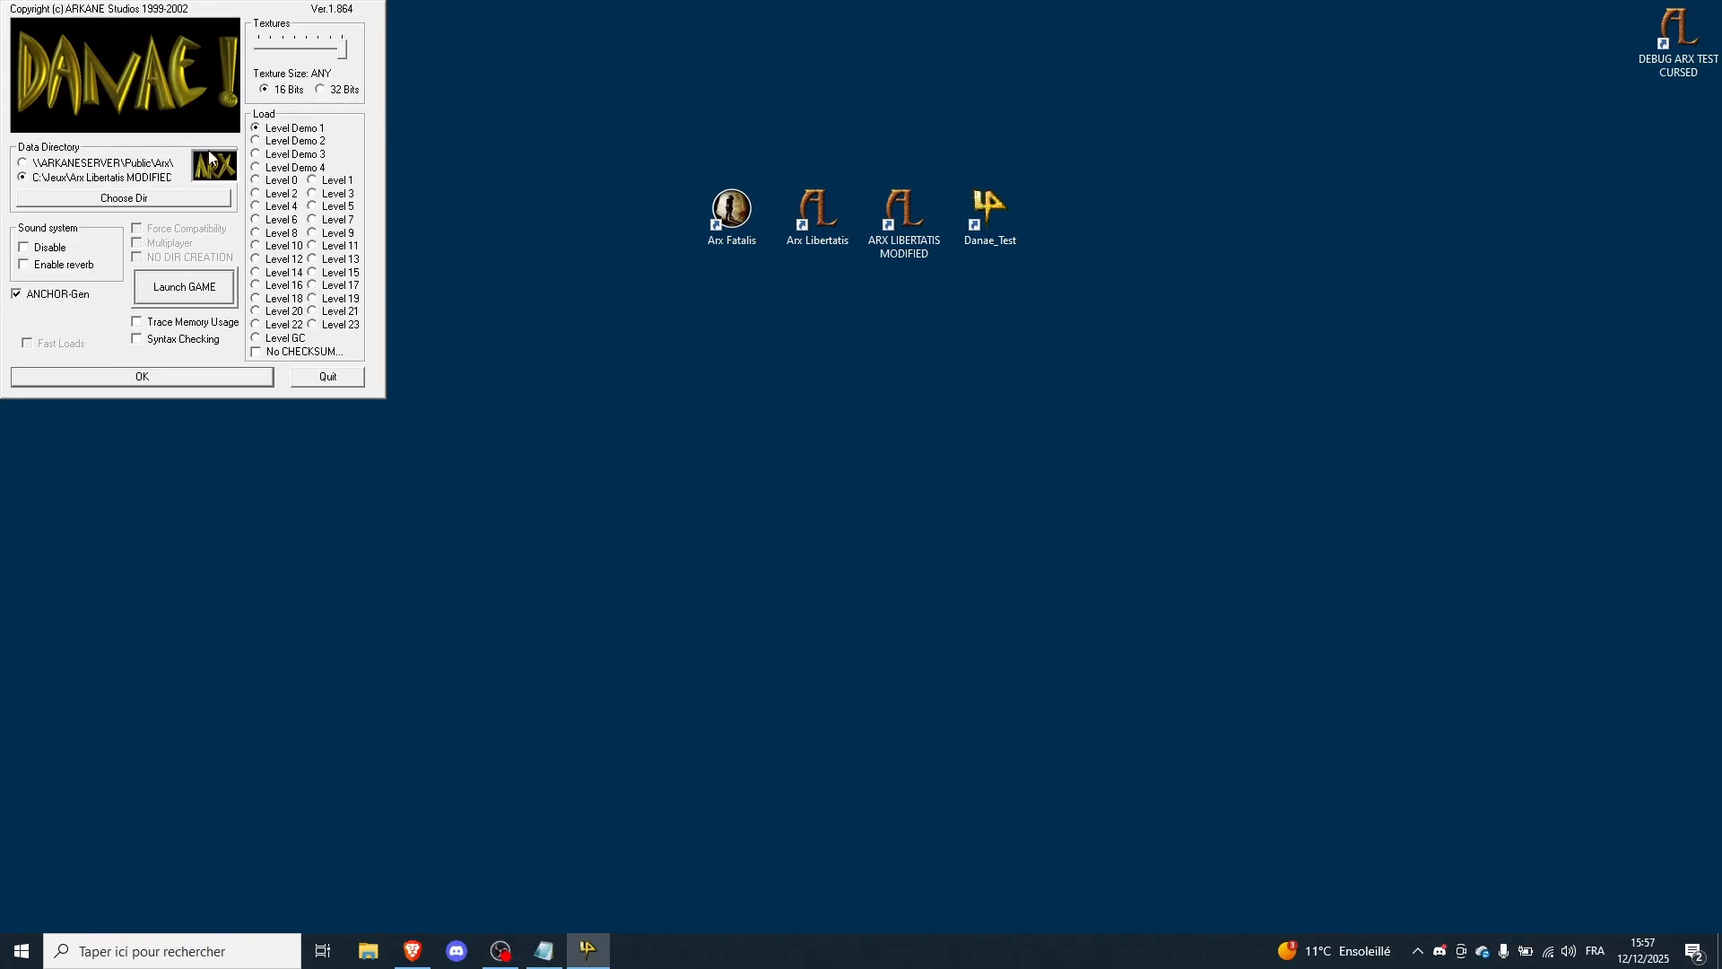
- Choose C:\Jeux\Arx Libertatis MODIFIED as the DANAE data directory
left_click(164, 203)
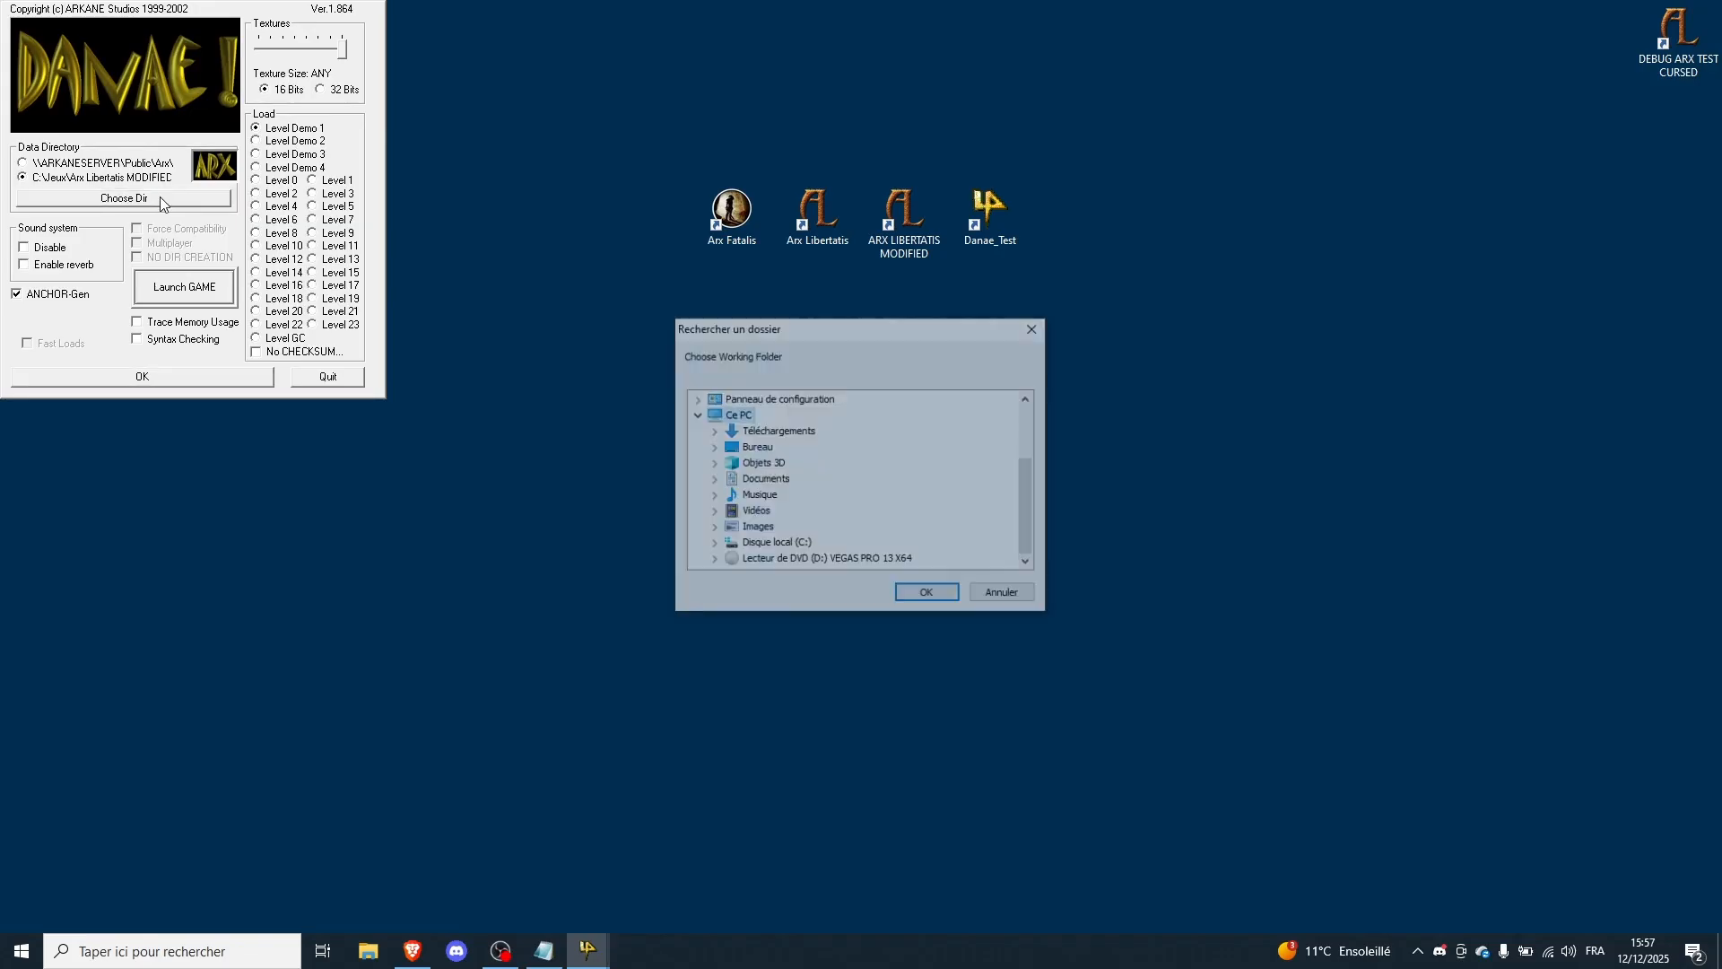
left_click(713, 544)
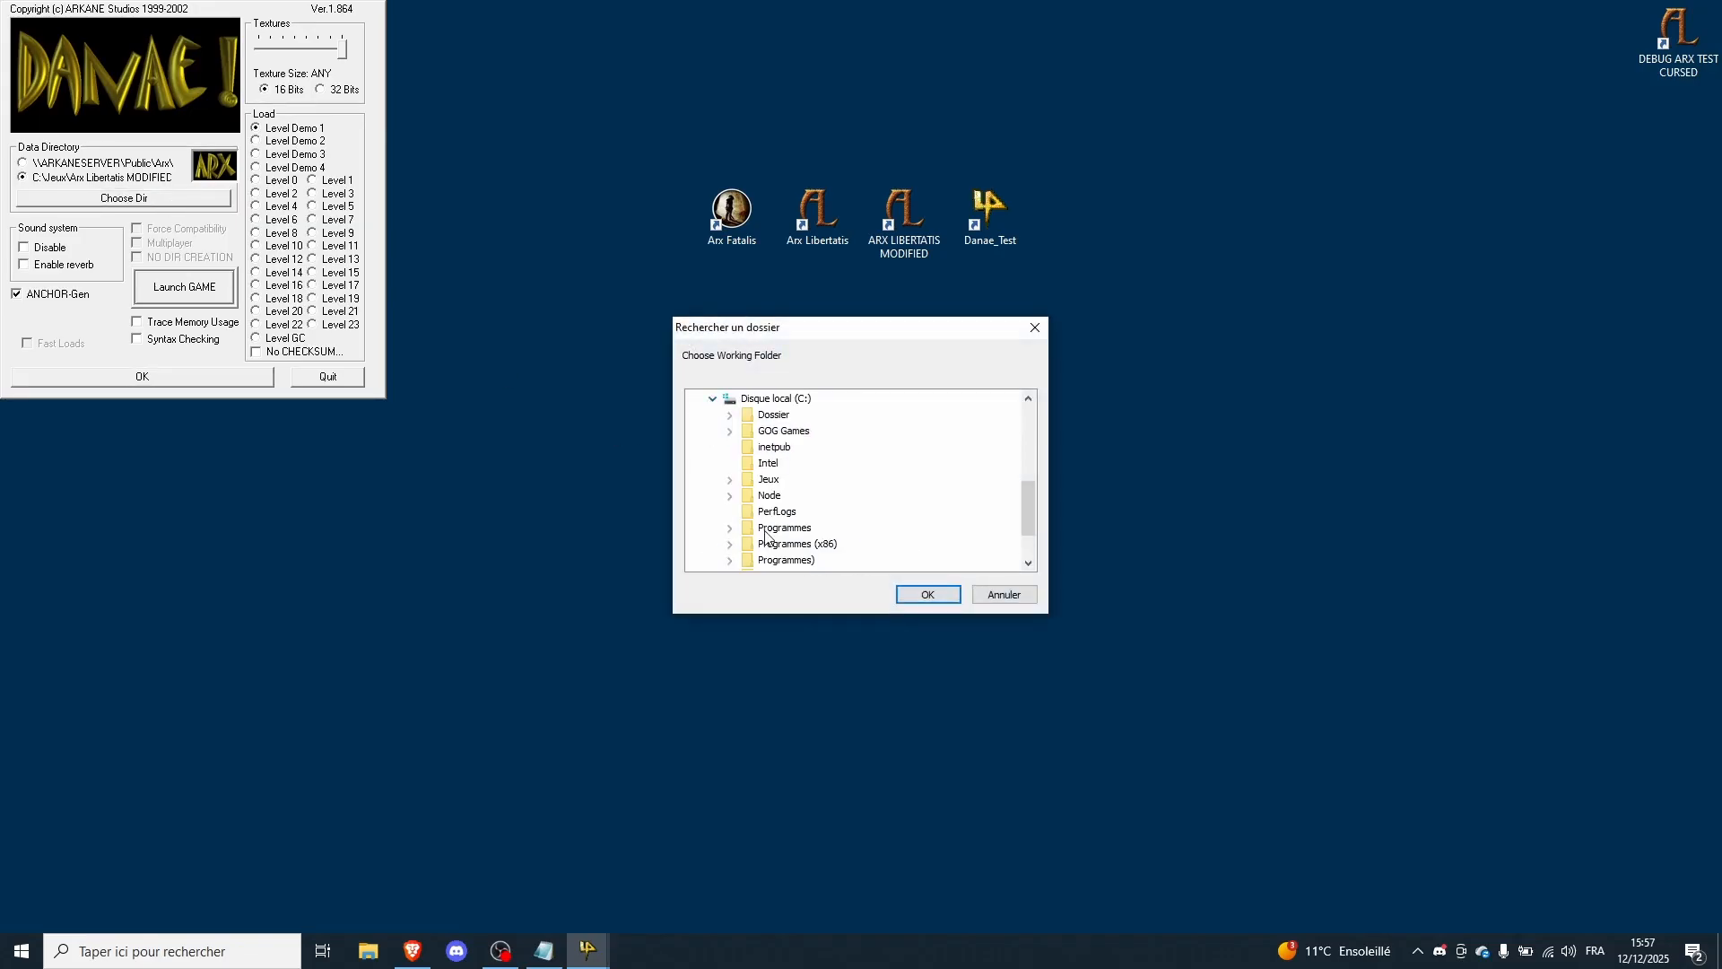
left_click(731, 483)
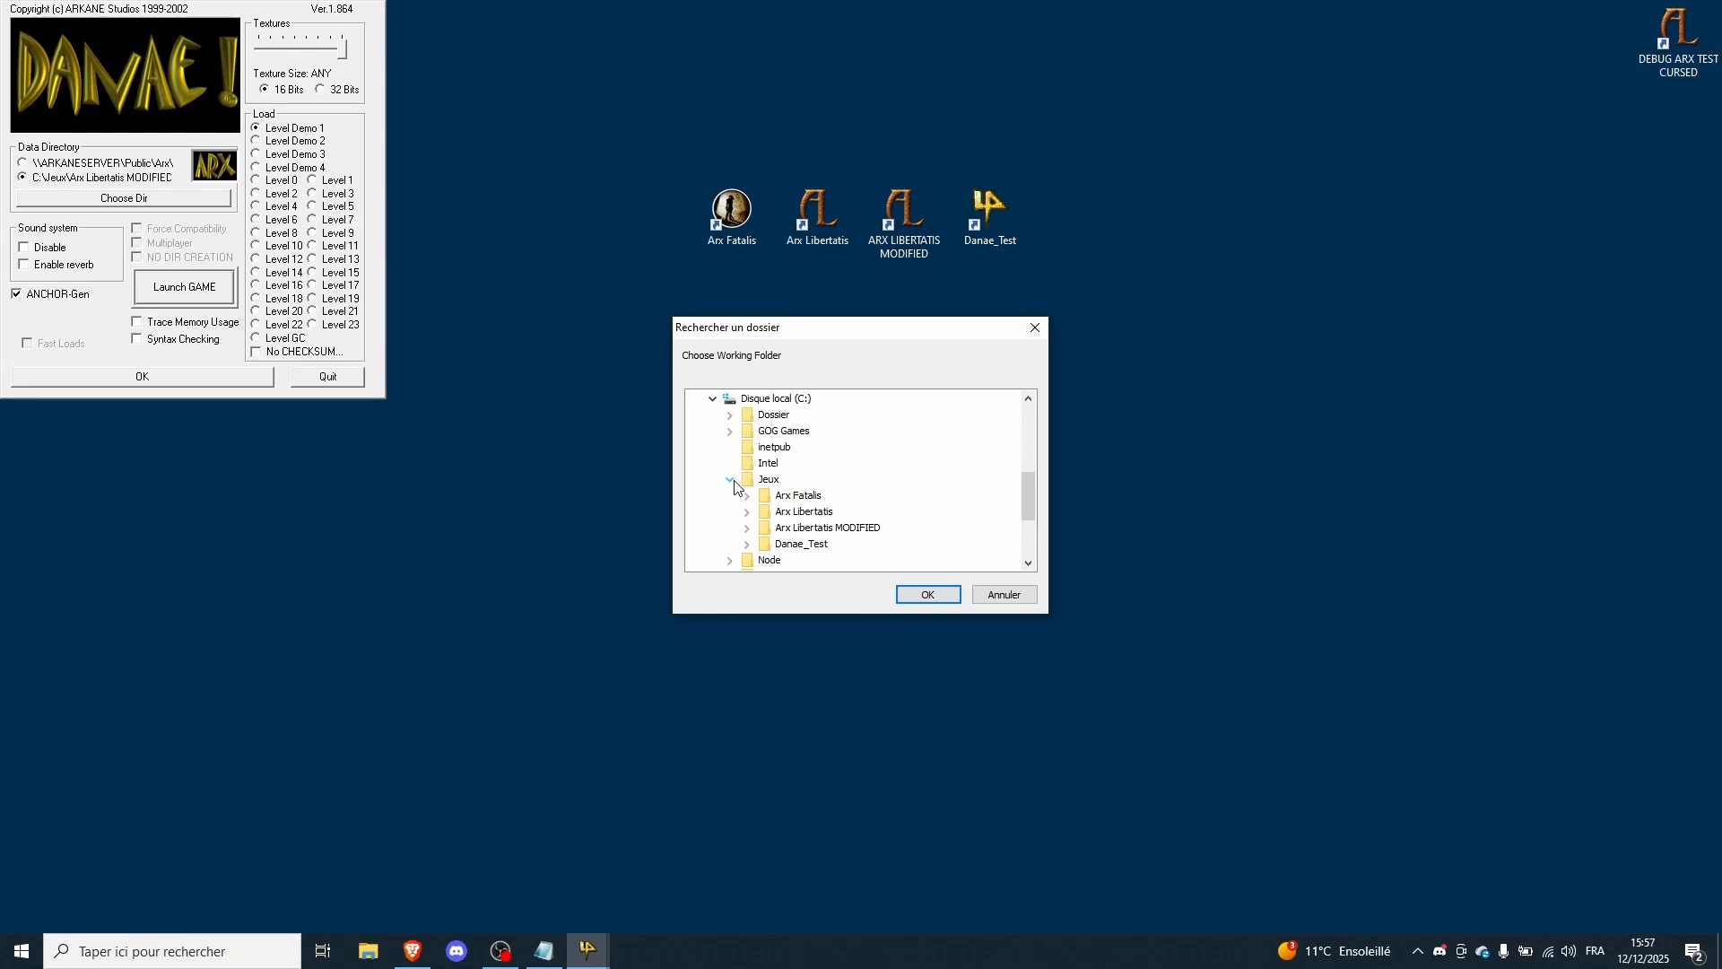
left_click(802, 528)
left_click(929, 595)
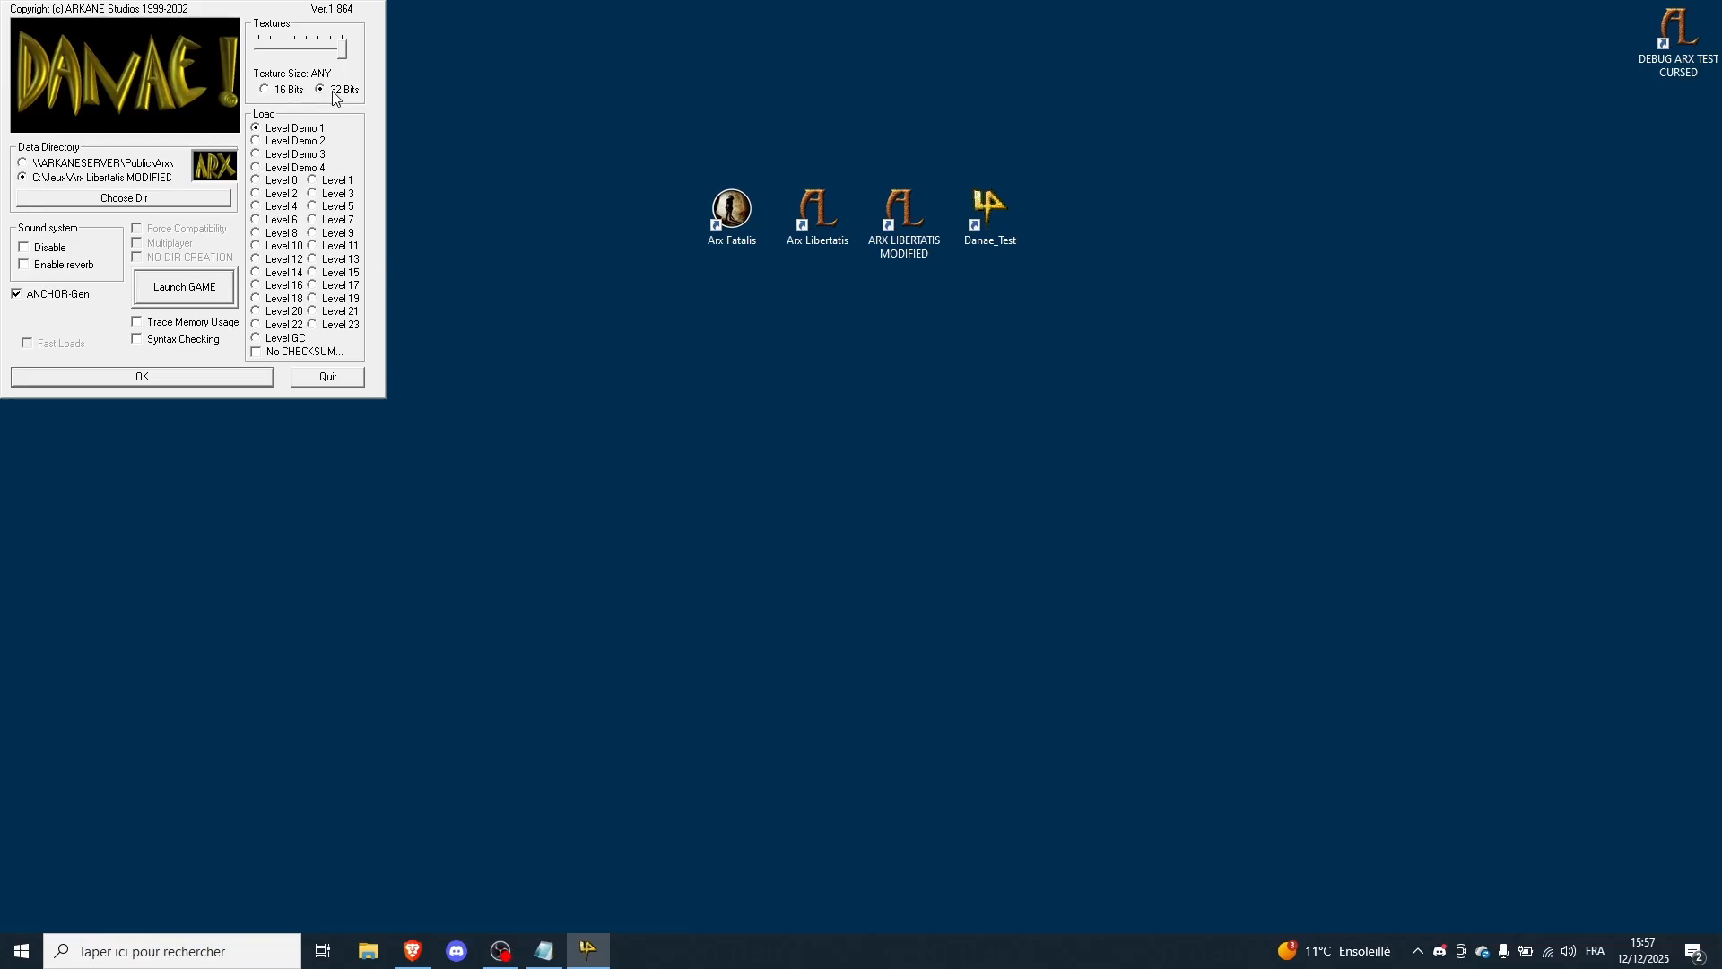
- Launch the game from the DANAE startup window with 32 Bits textures, restarting Danae_Test from the desktop
left_click(222, 292)
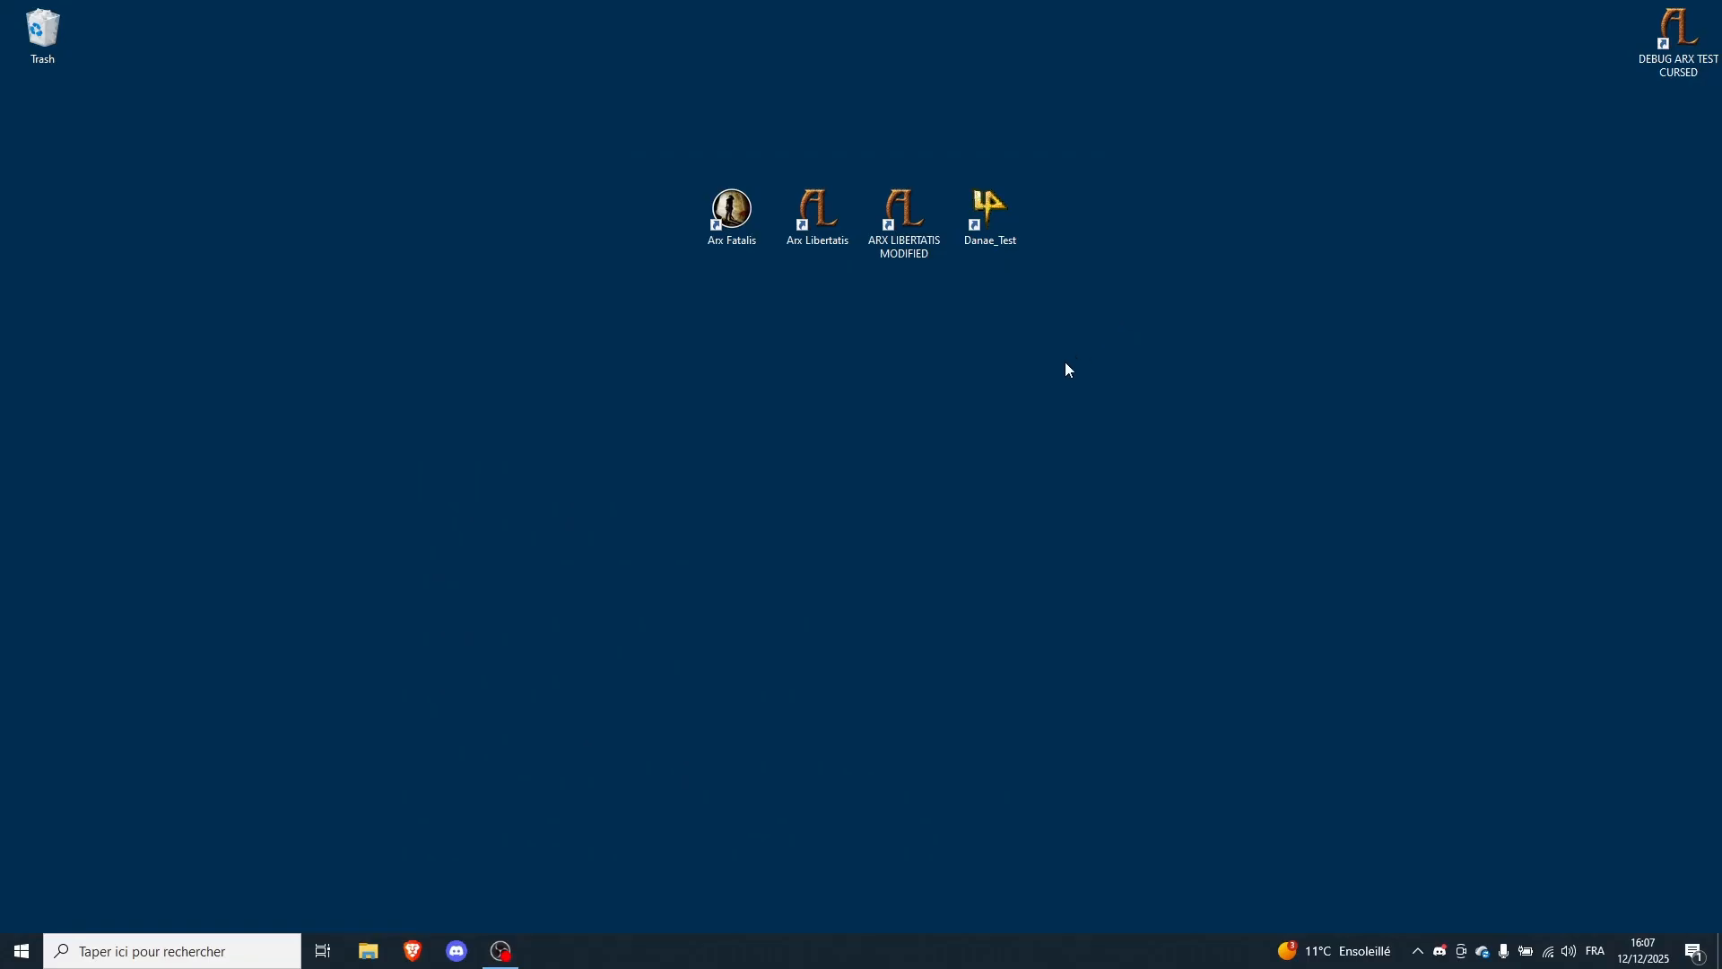
double_click(991, 251)
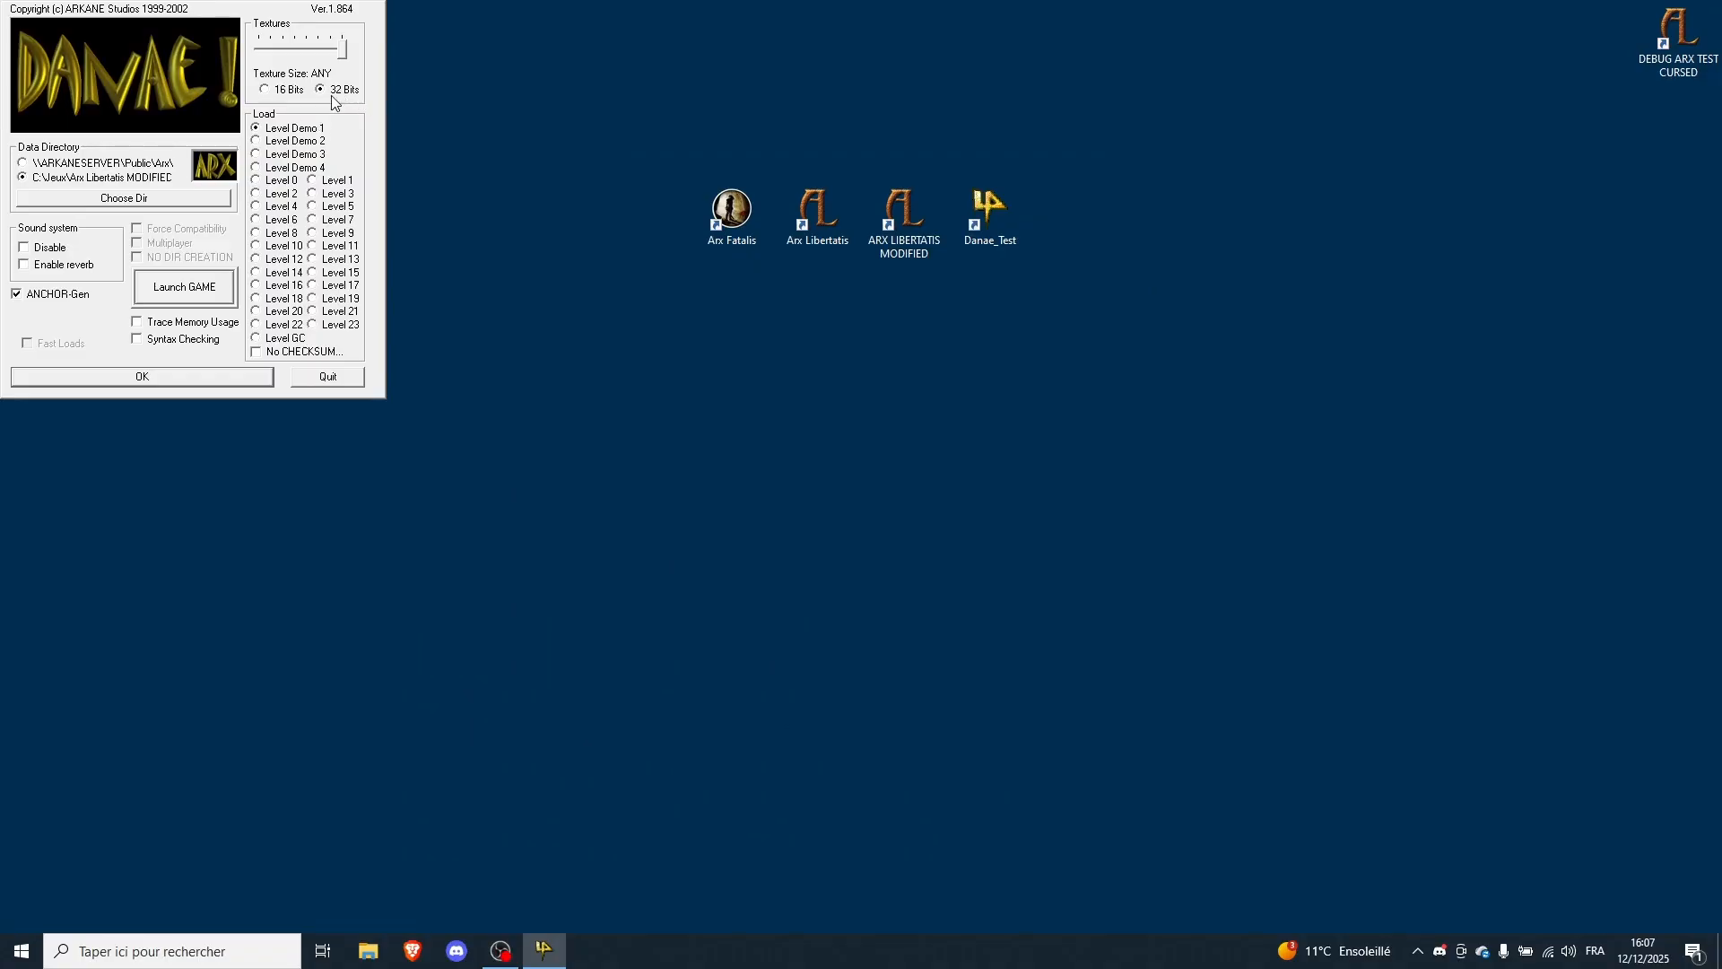
left_click(198, 296)
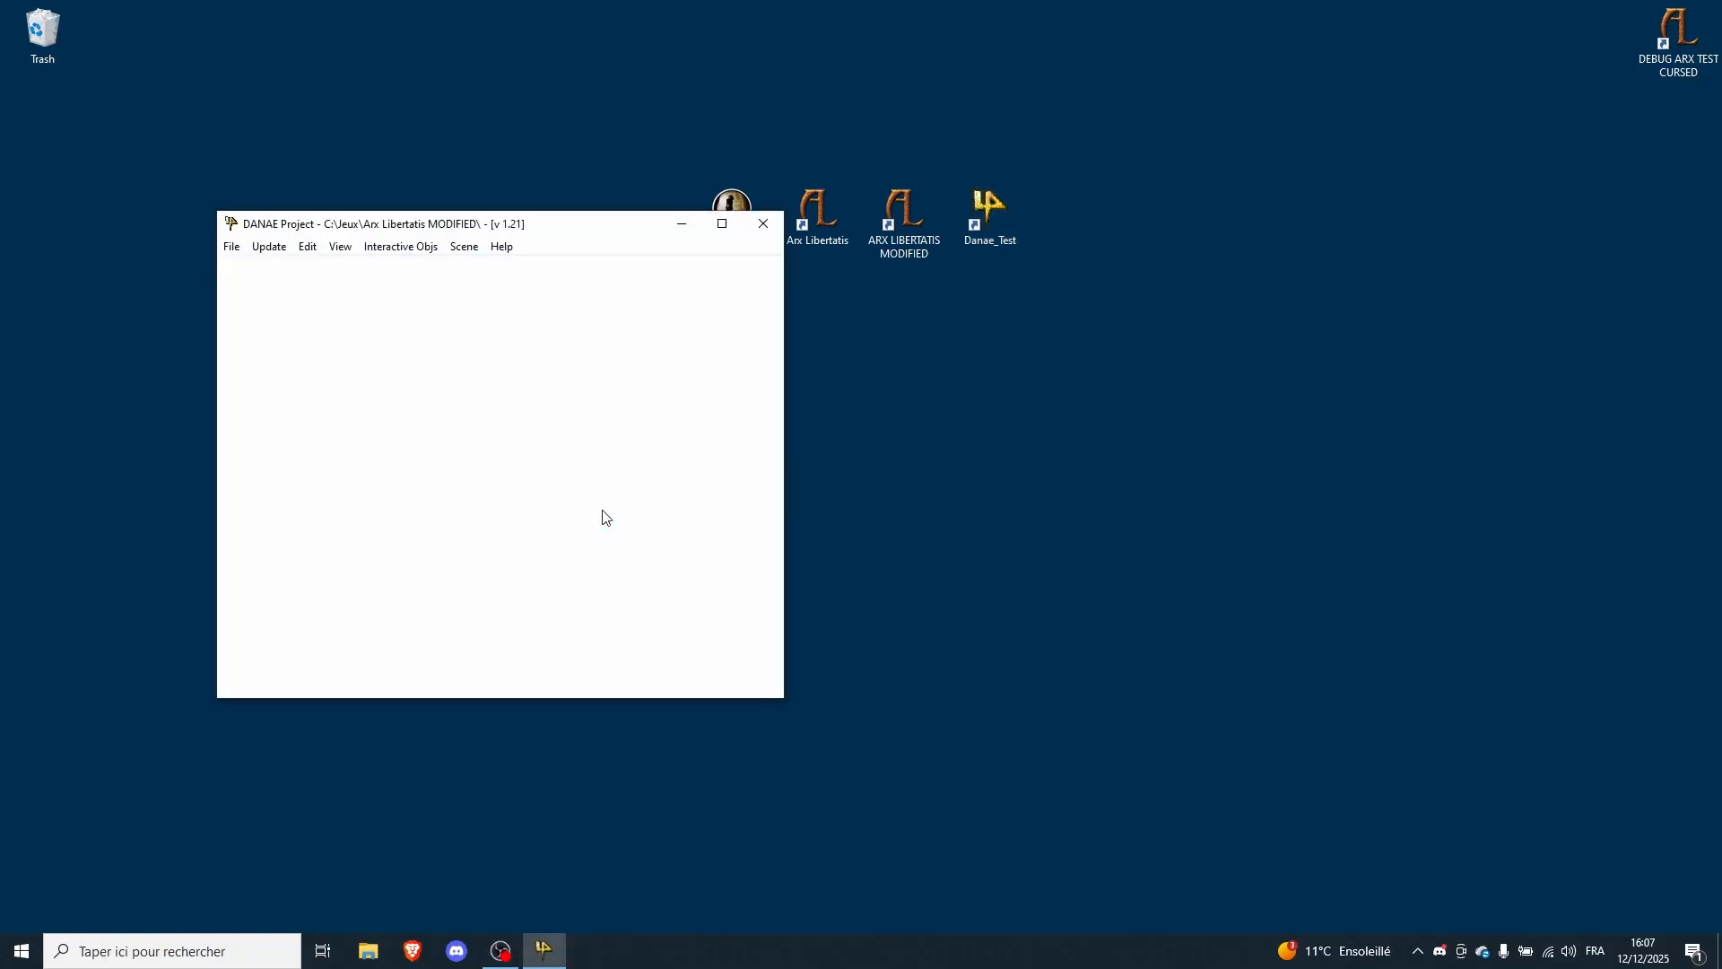
- Move the DANAE and Interactive Objects windows apart and maximize the DANAE window
left_click_drag(528, 226, 1176, 224)
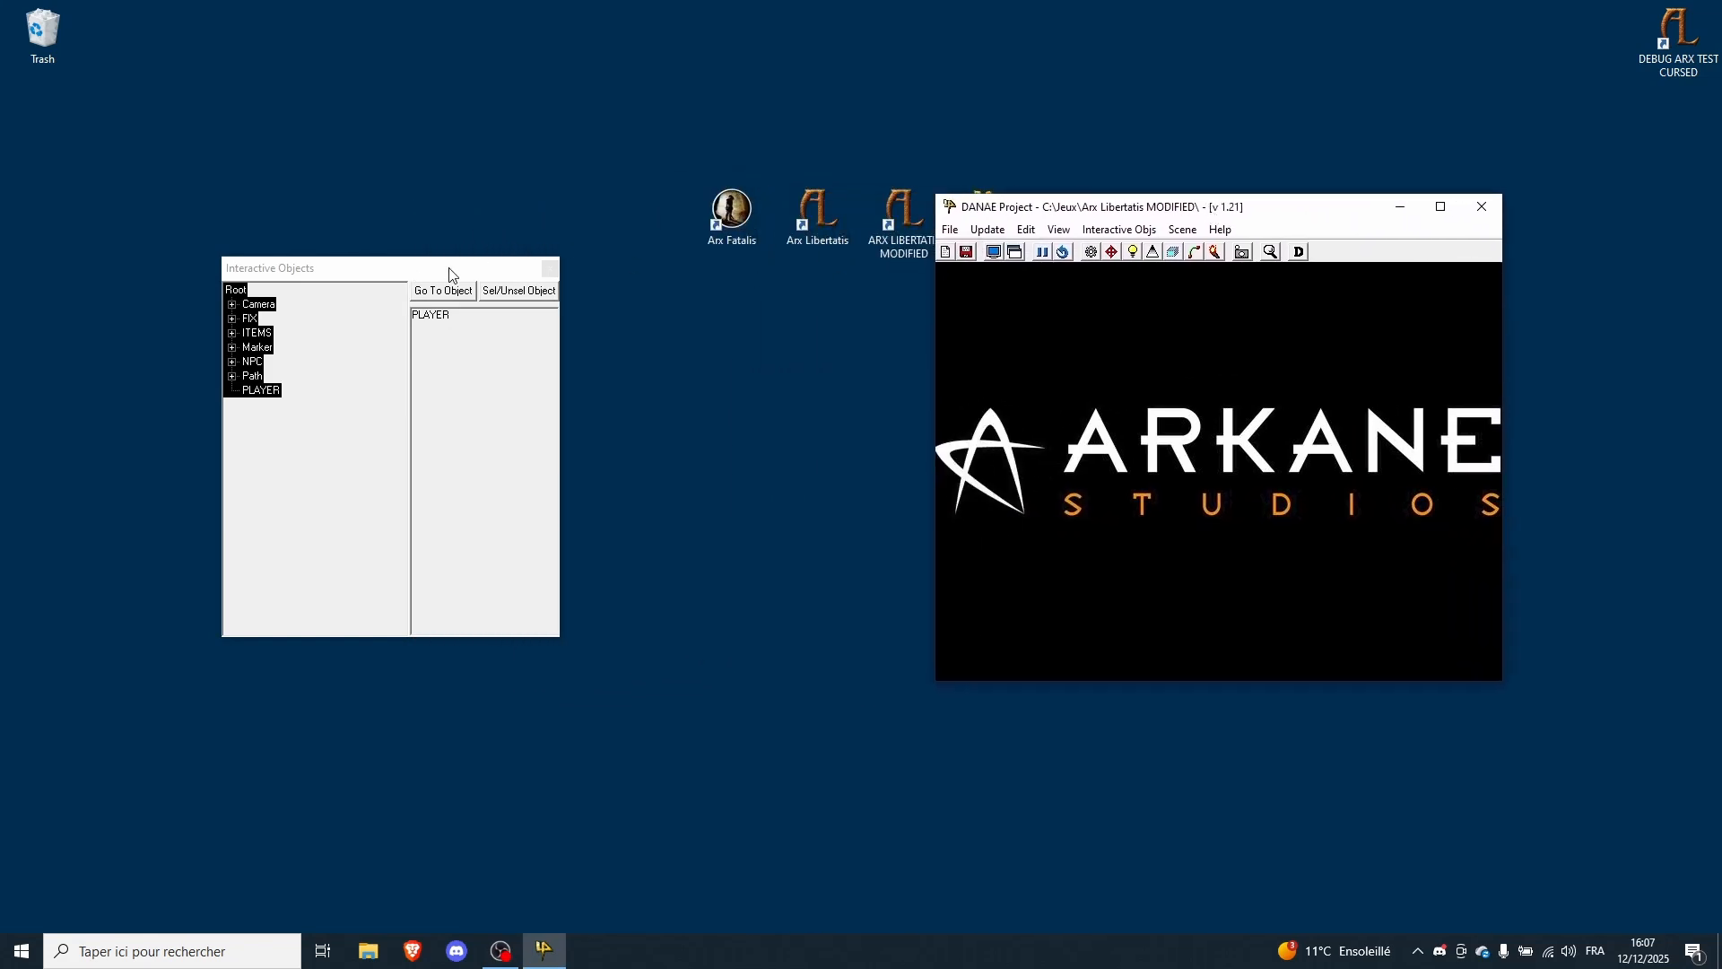
left_click_drag(446, 269, 587, 192)
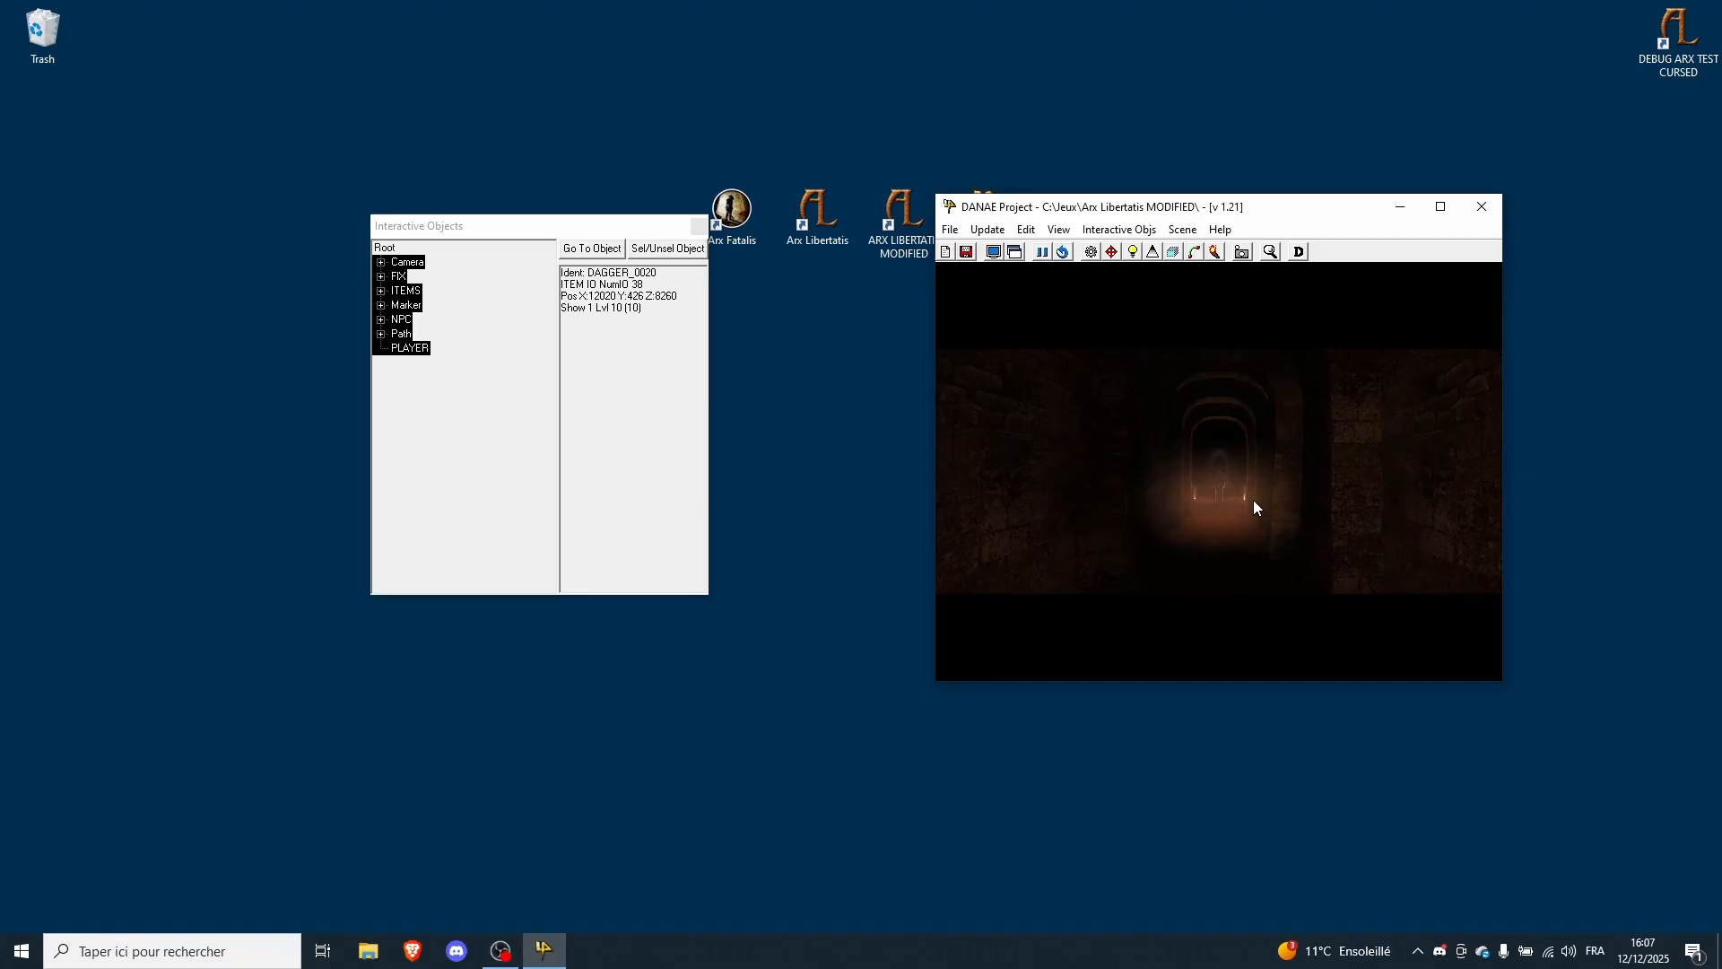
left_click_drag(1268, 214, 983, 4)
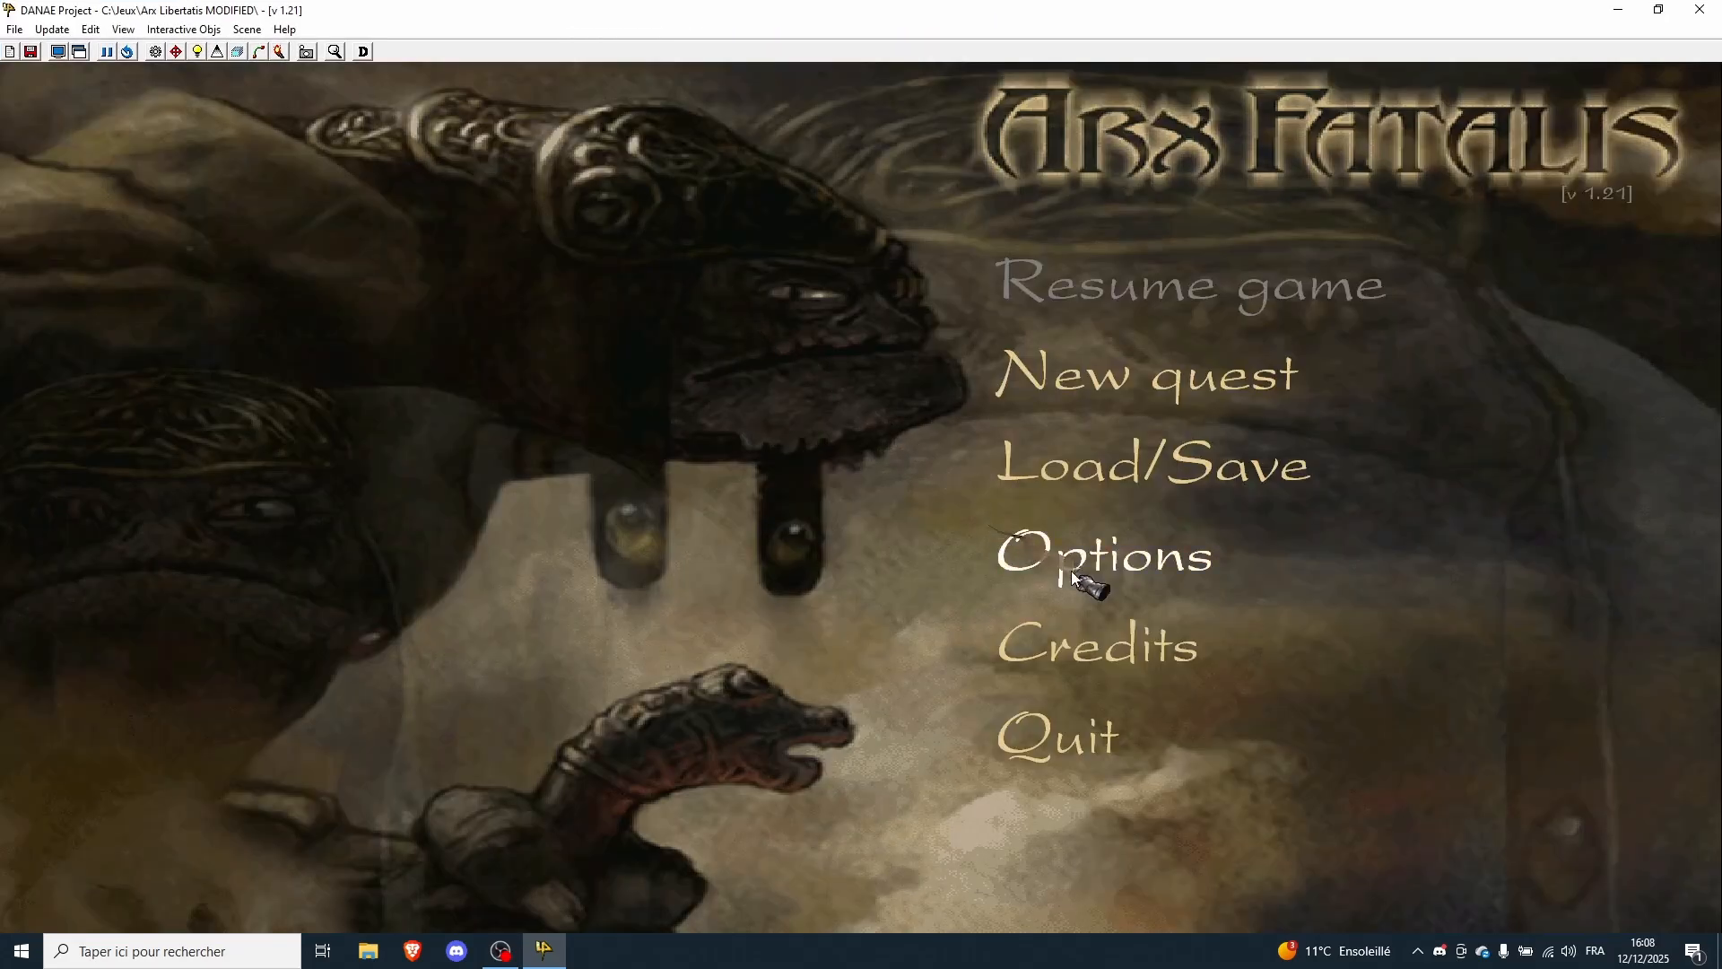
- Lower the game's master volume to five bars in the audio options
left_click(1015, 585)
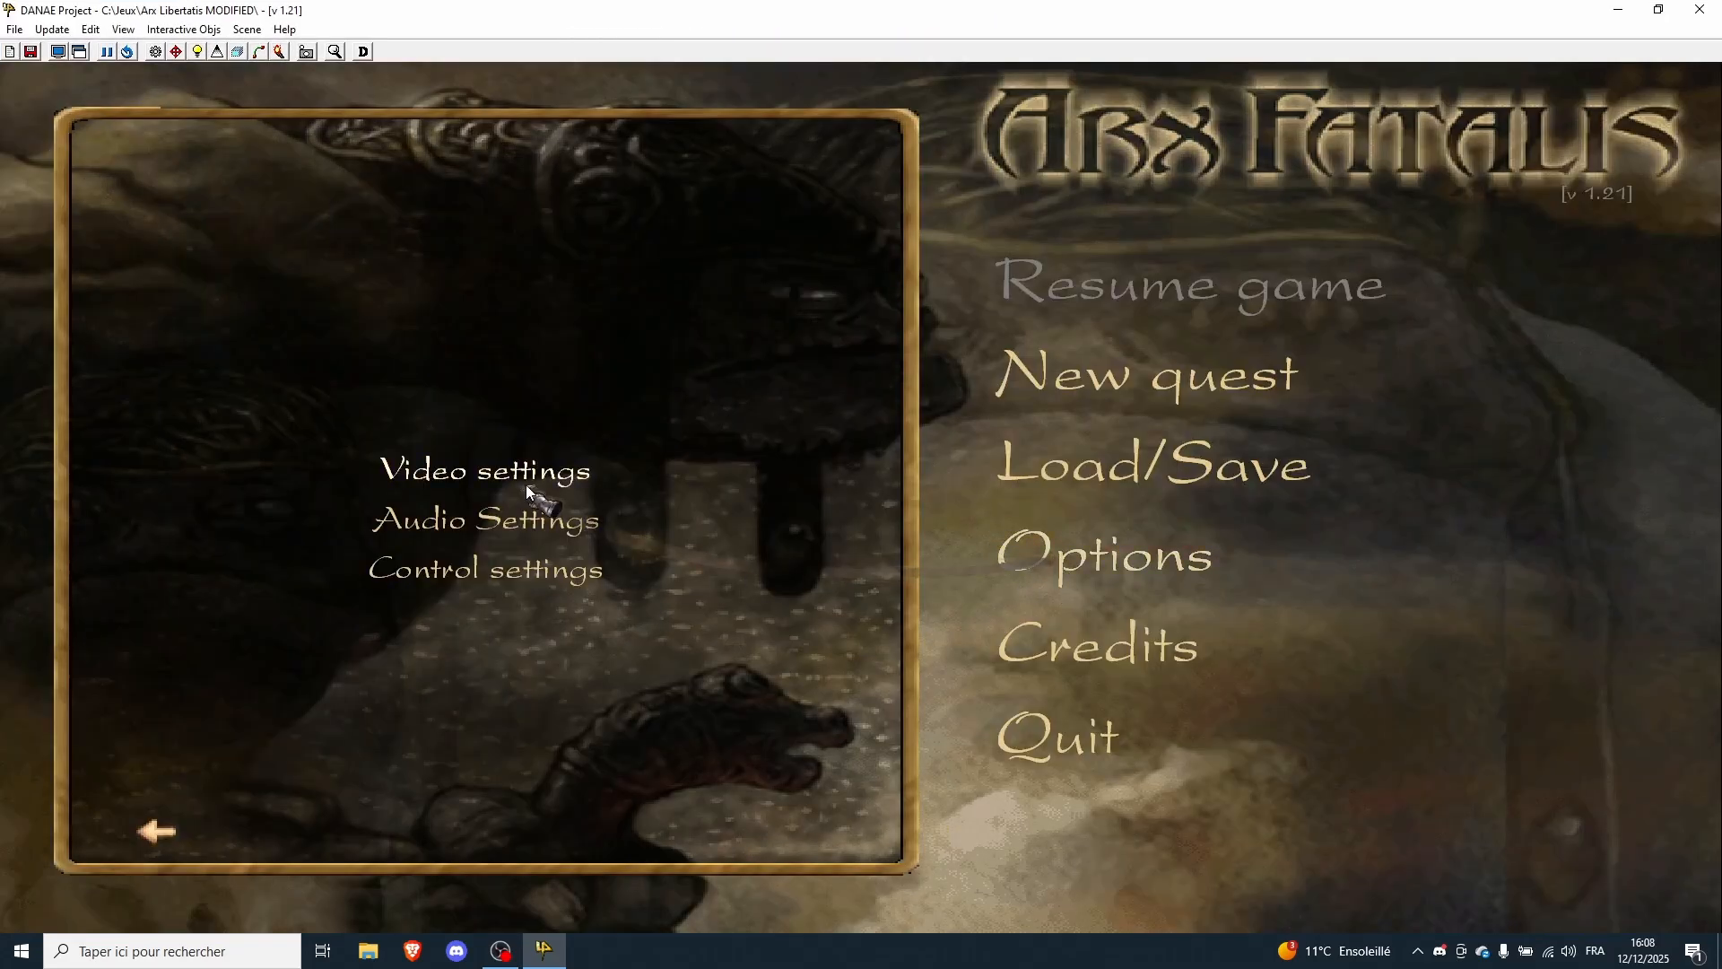
left_click(565, 522)
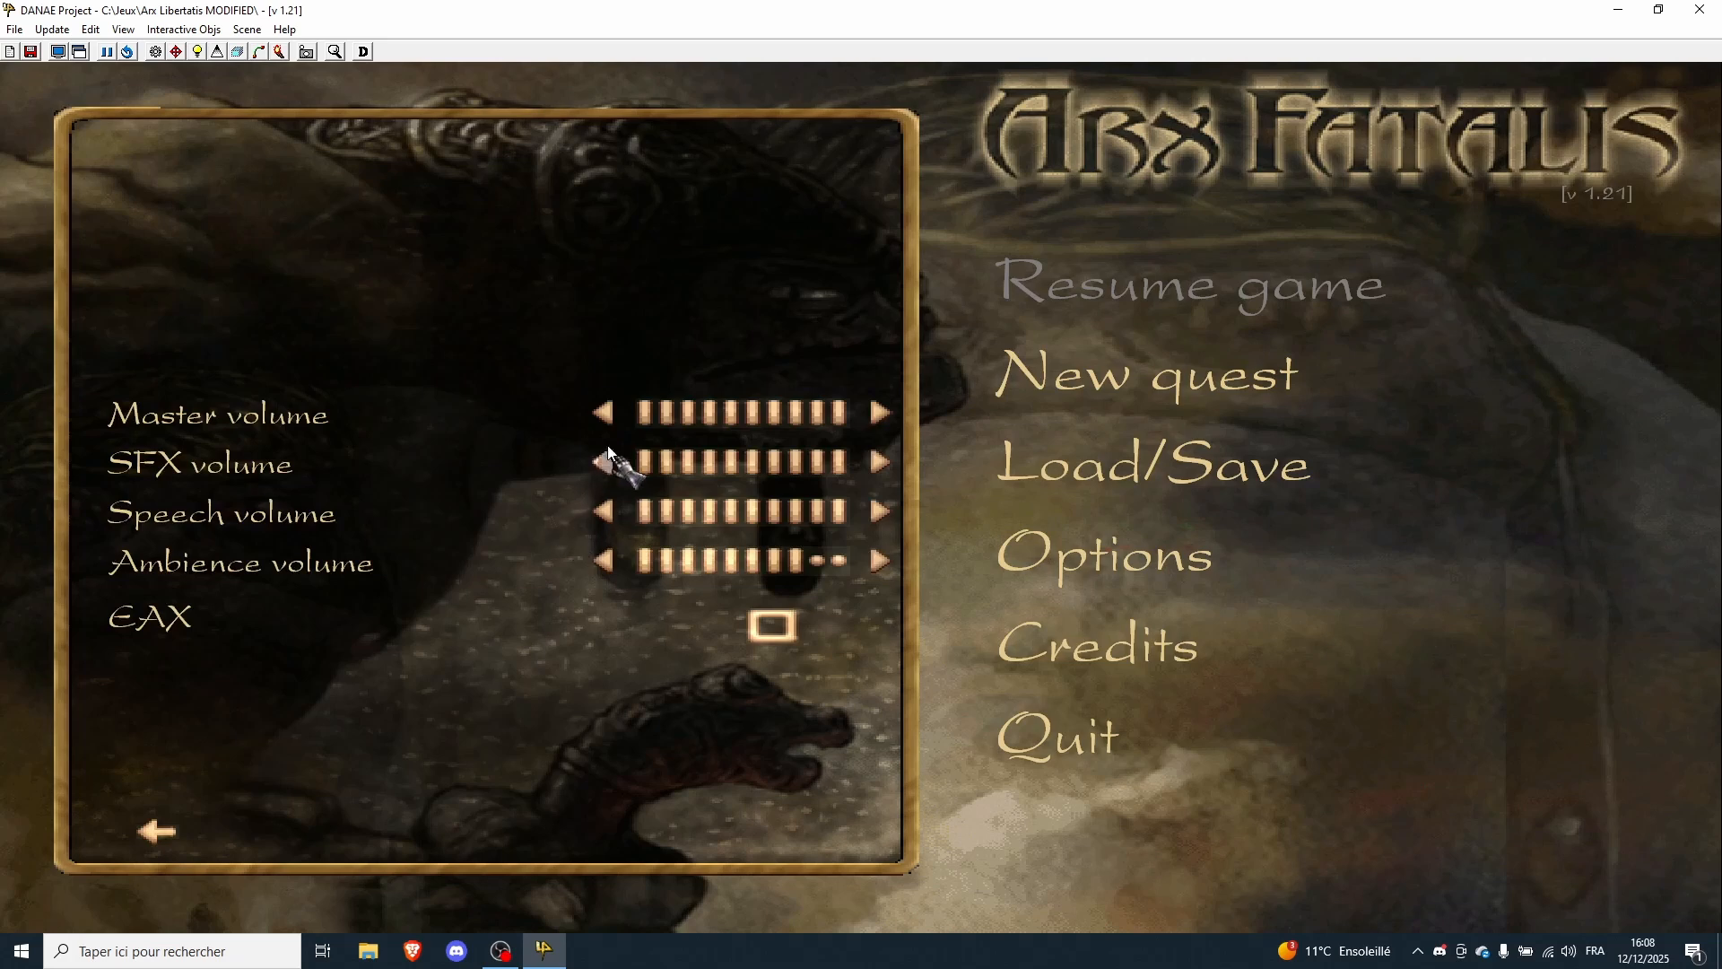
left_click(603, 413)
left_click(603, 413)
left_click(603, 412)
left_click(602, 413)
left_click(603, 413)
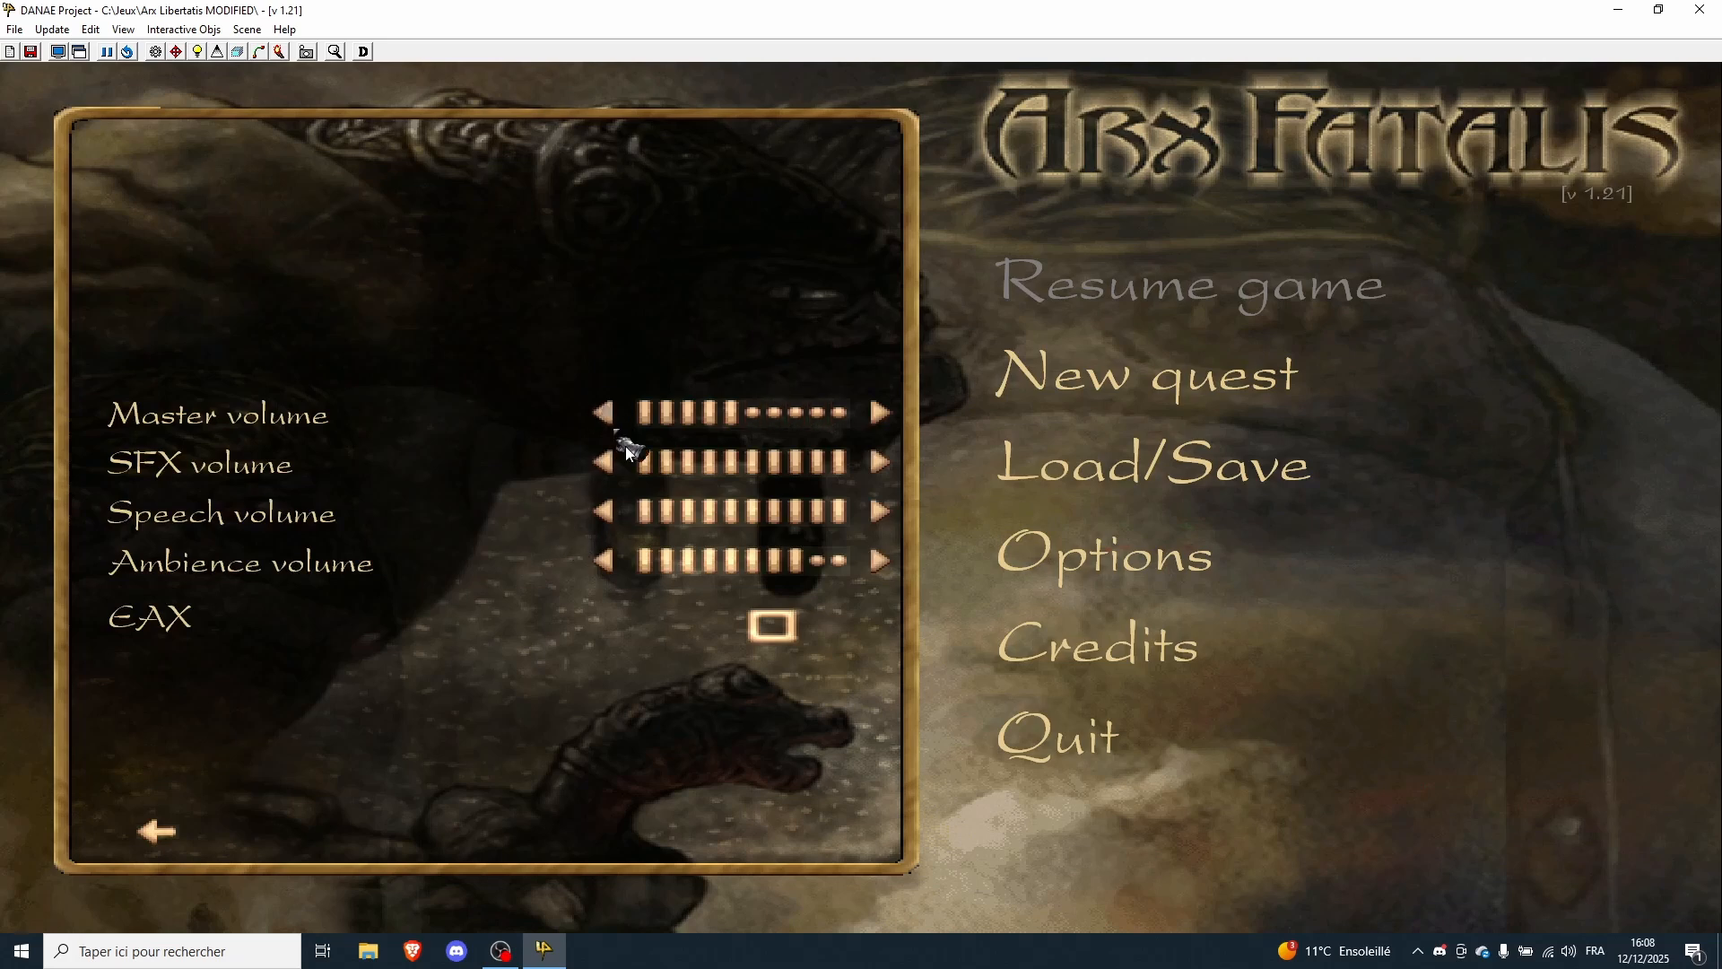
- Lower the SFX volume to three bars
left_click(603, 463)
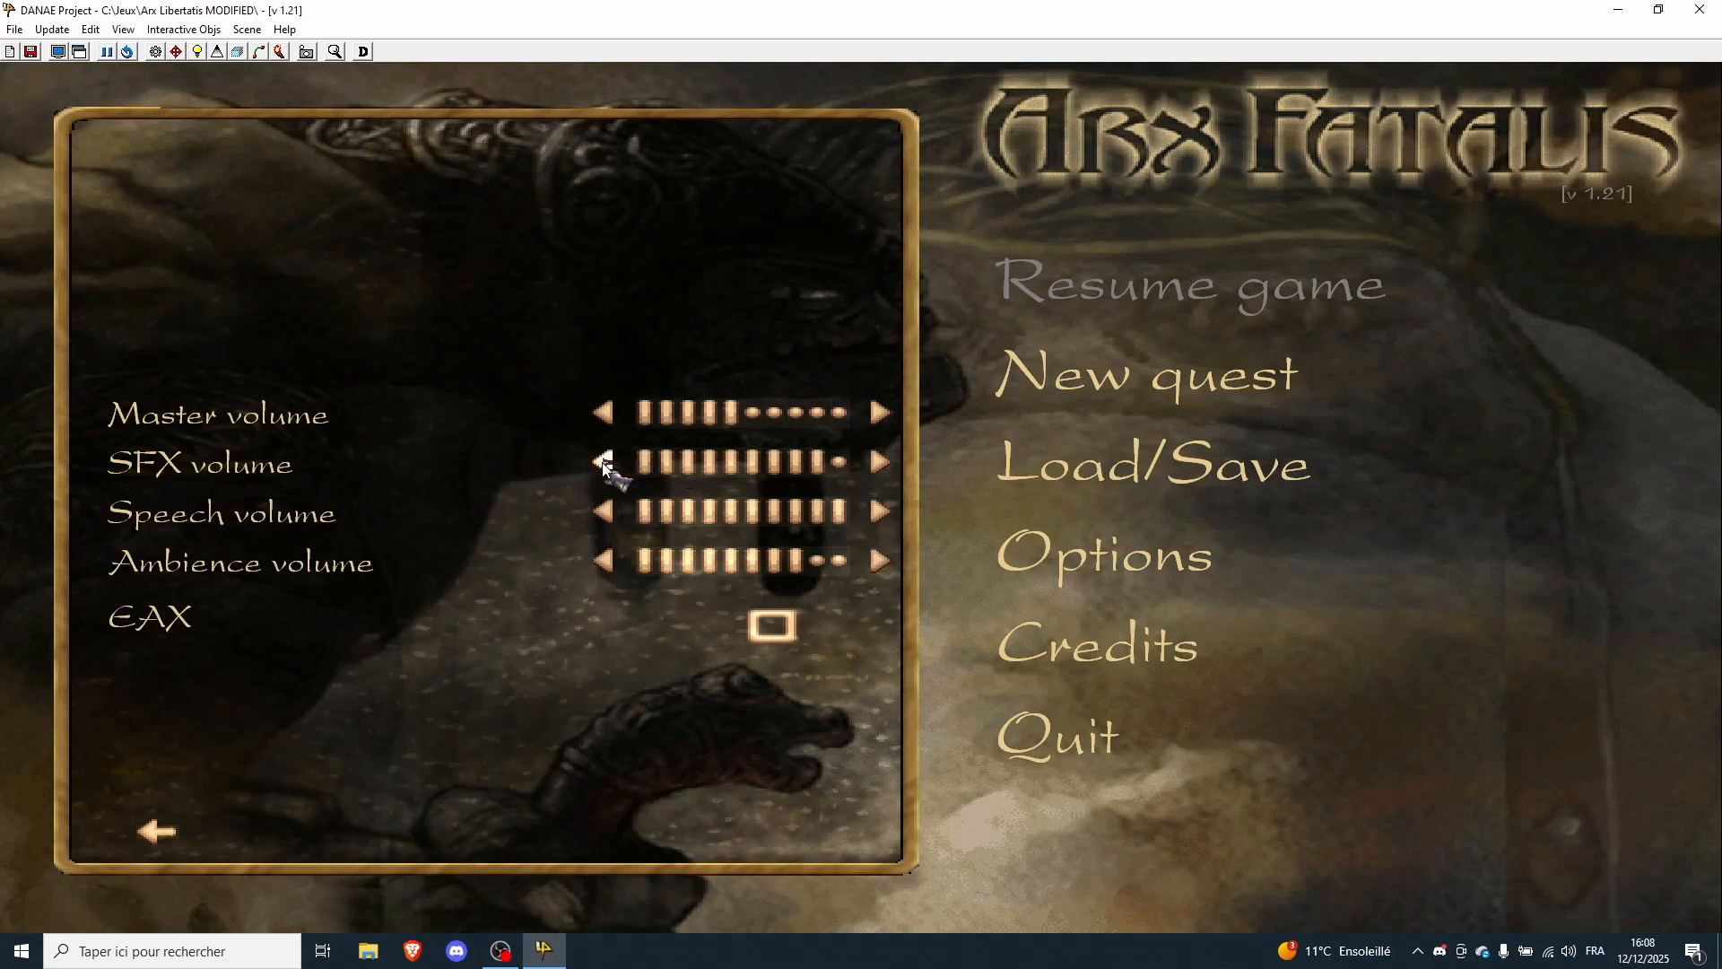
left_click(602, 463)
left_click(602, 463)
left_click(603, 463)
left_click(603, 463)
left_click(603, 462)
left_click(603, 463)
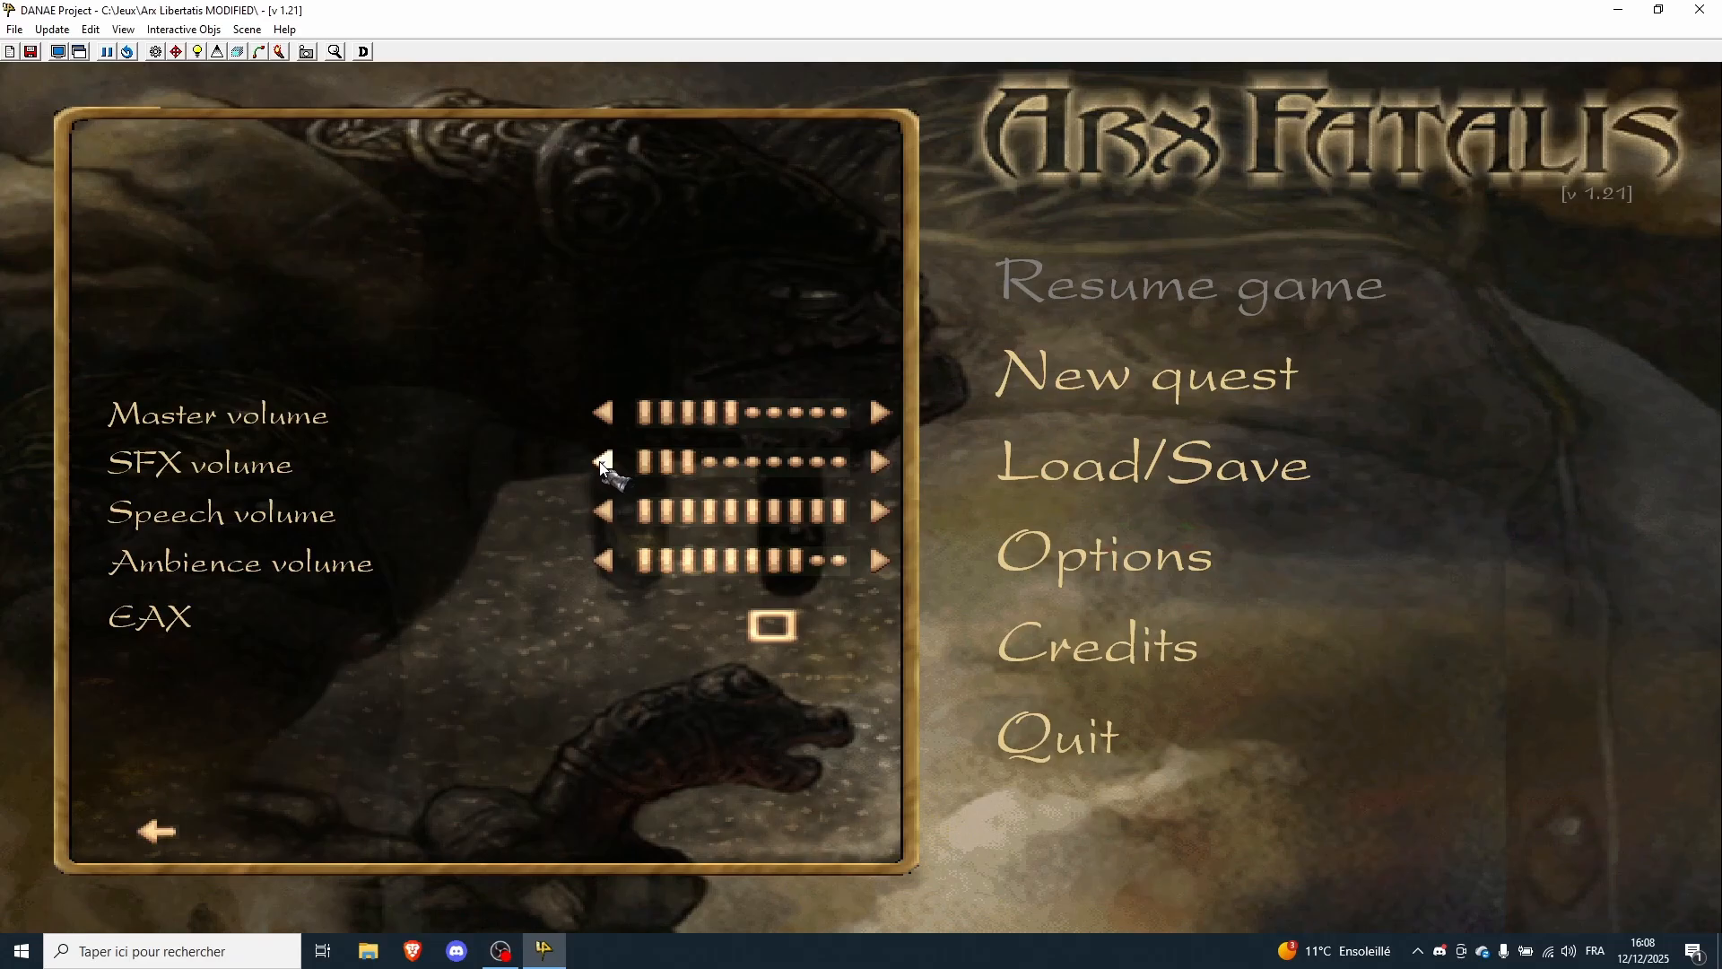
- Lower the speech volume to two bars
left_click(603, 512)
left_click(603, 512)
left_click(603, 512)
left_click(602, 512)
left_click(603, 512)
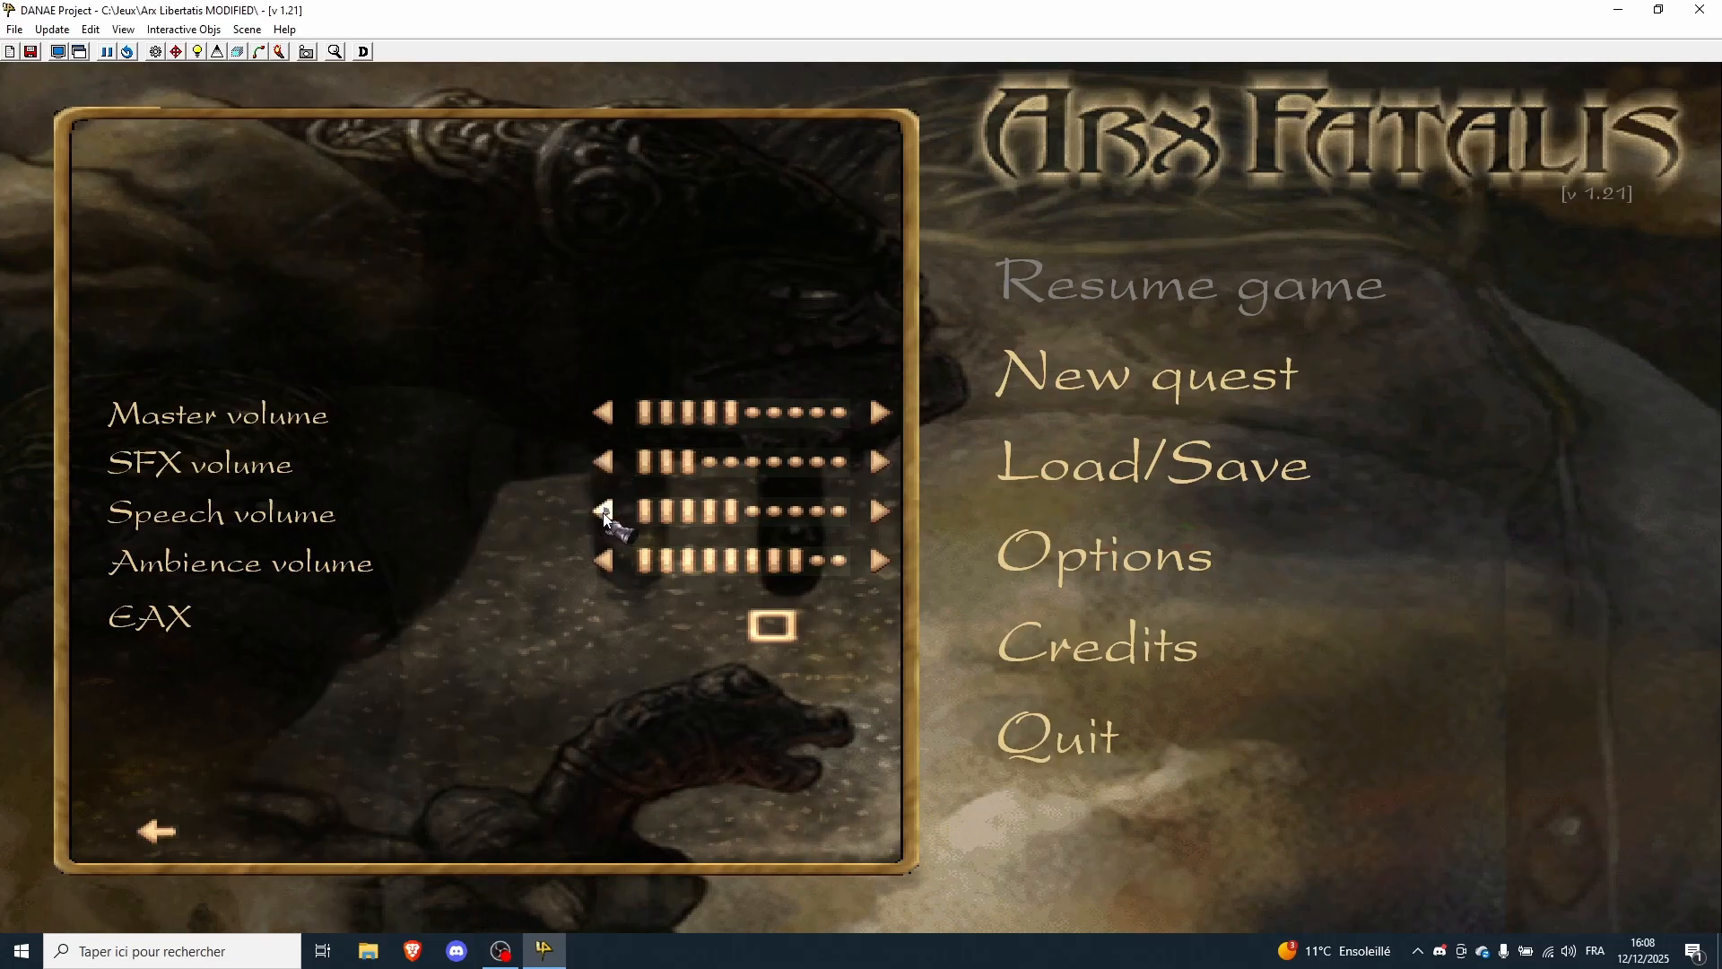
left_click(602, 512)
left_click(603, 512)
left_click(602, 512)
- Lower the ambience volume to about half of its full range
left_click(608, 549)
left_click(608, 549)
left_click(608, 549)
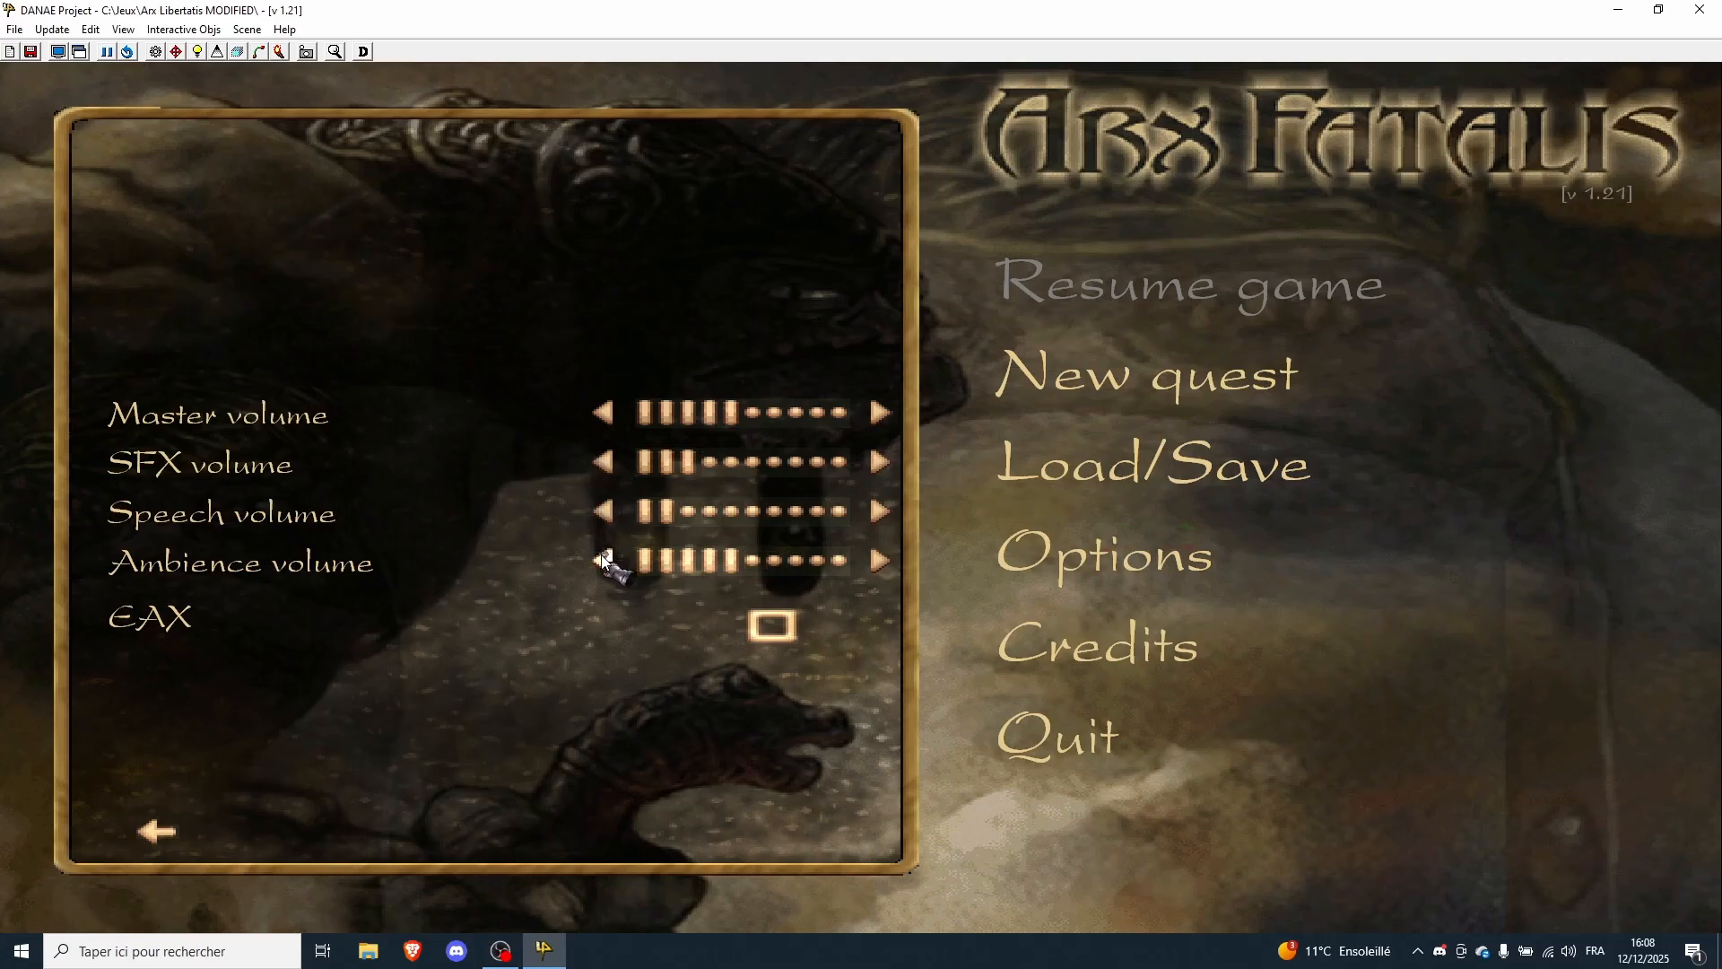
left_click(608, 549)
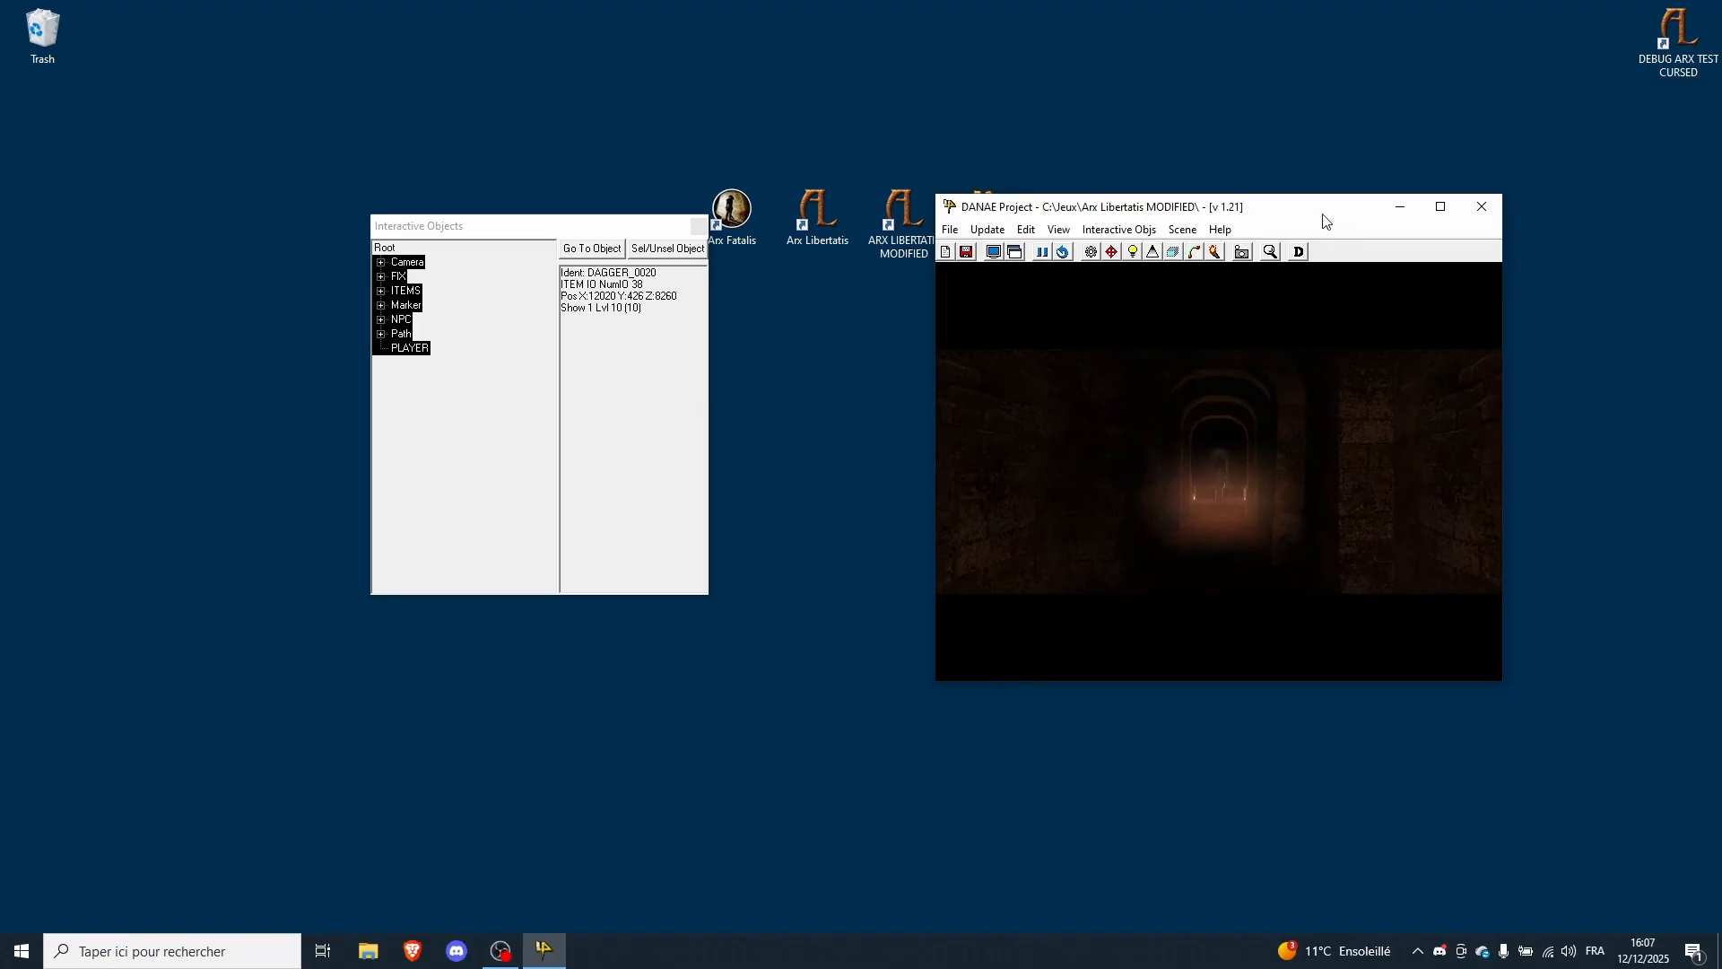
- Maximize the DANAE window and start a new quest from the game's main menu
left_click_drag(1267, 216, 985, 8)
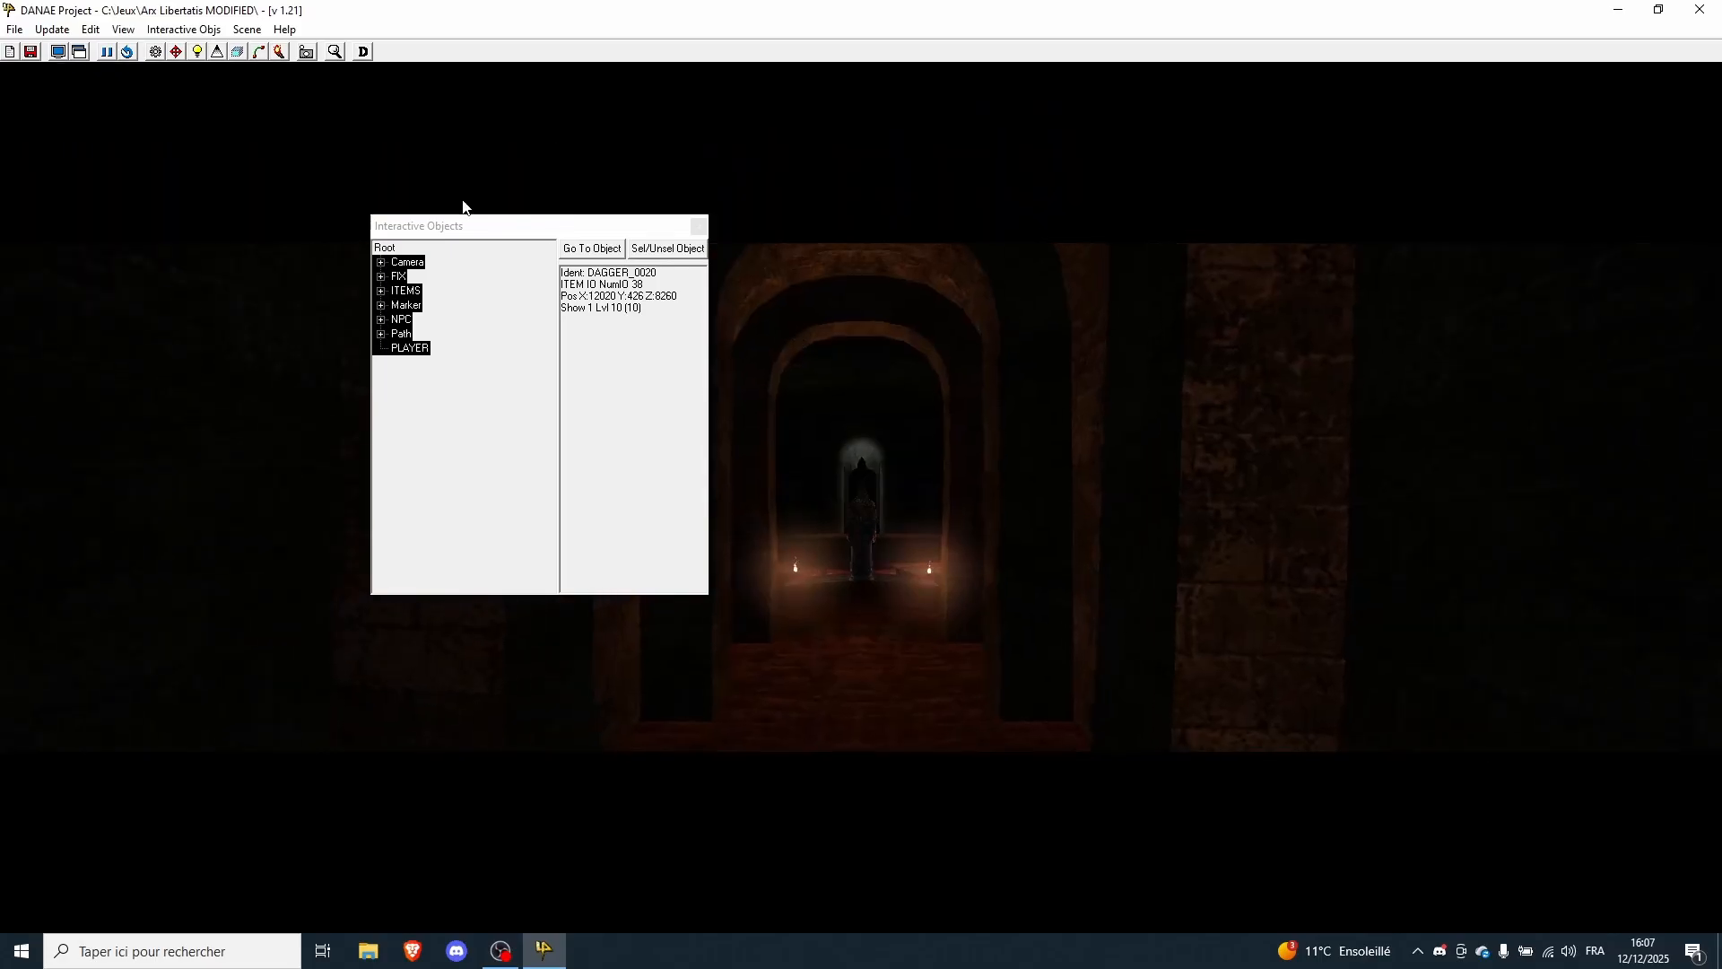
left_click(536, 228)
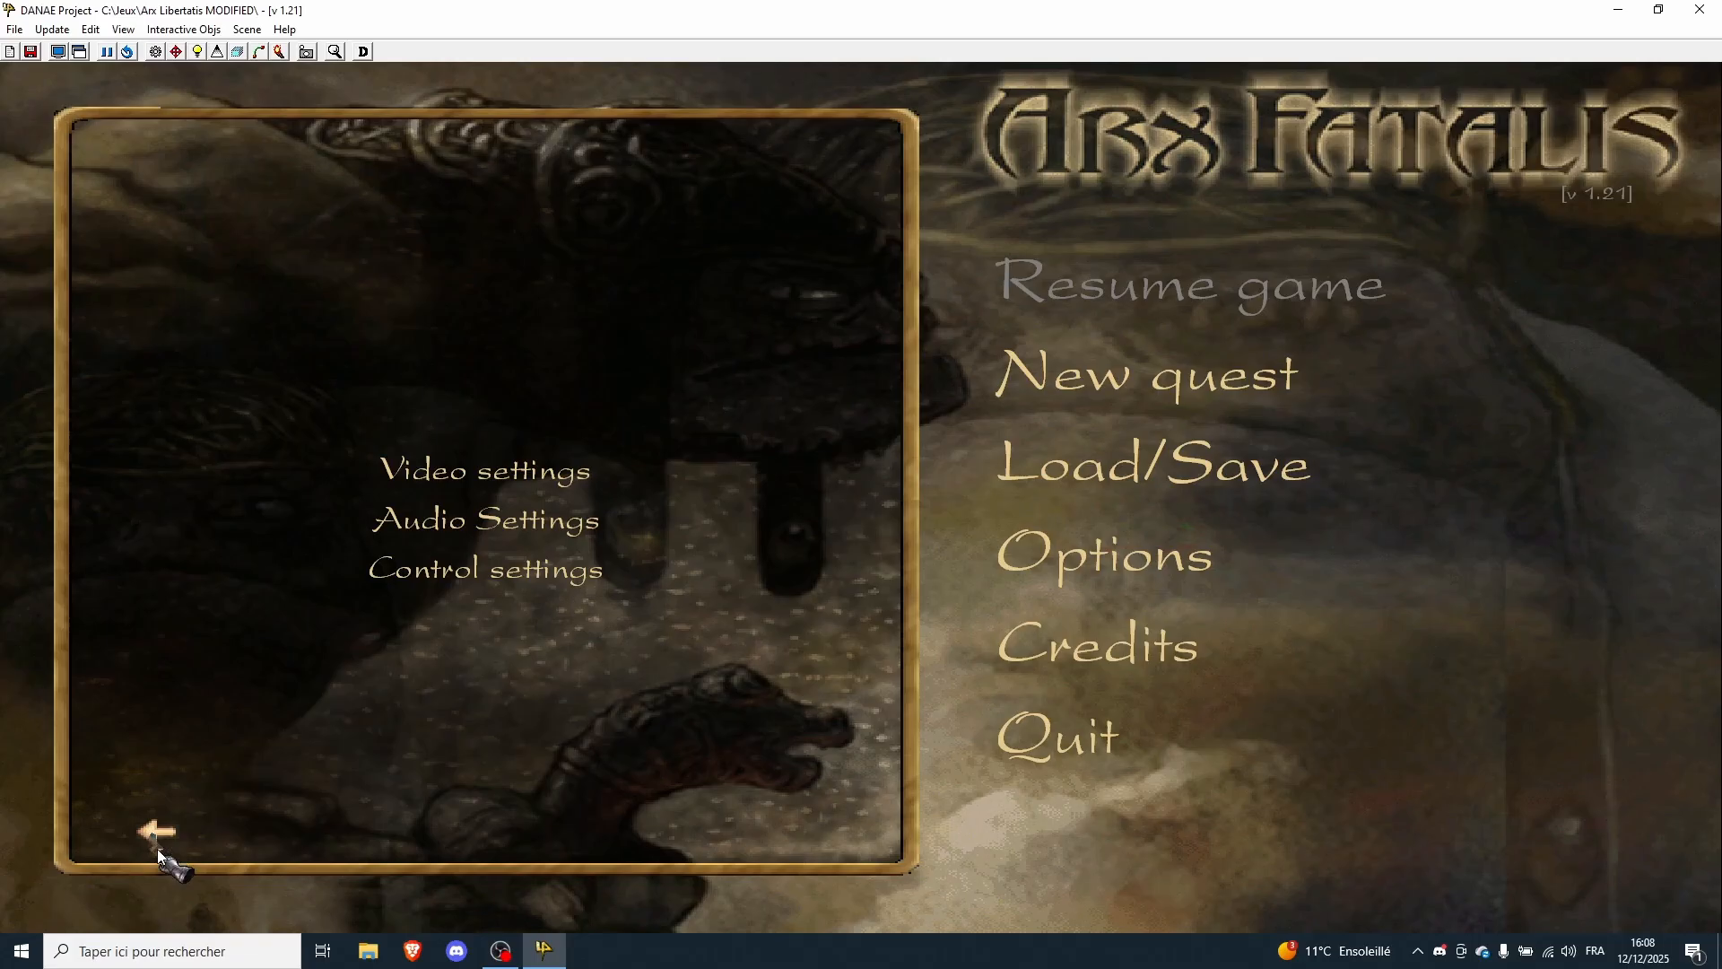
left_click(153, 838)
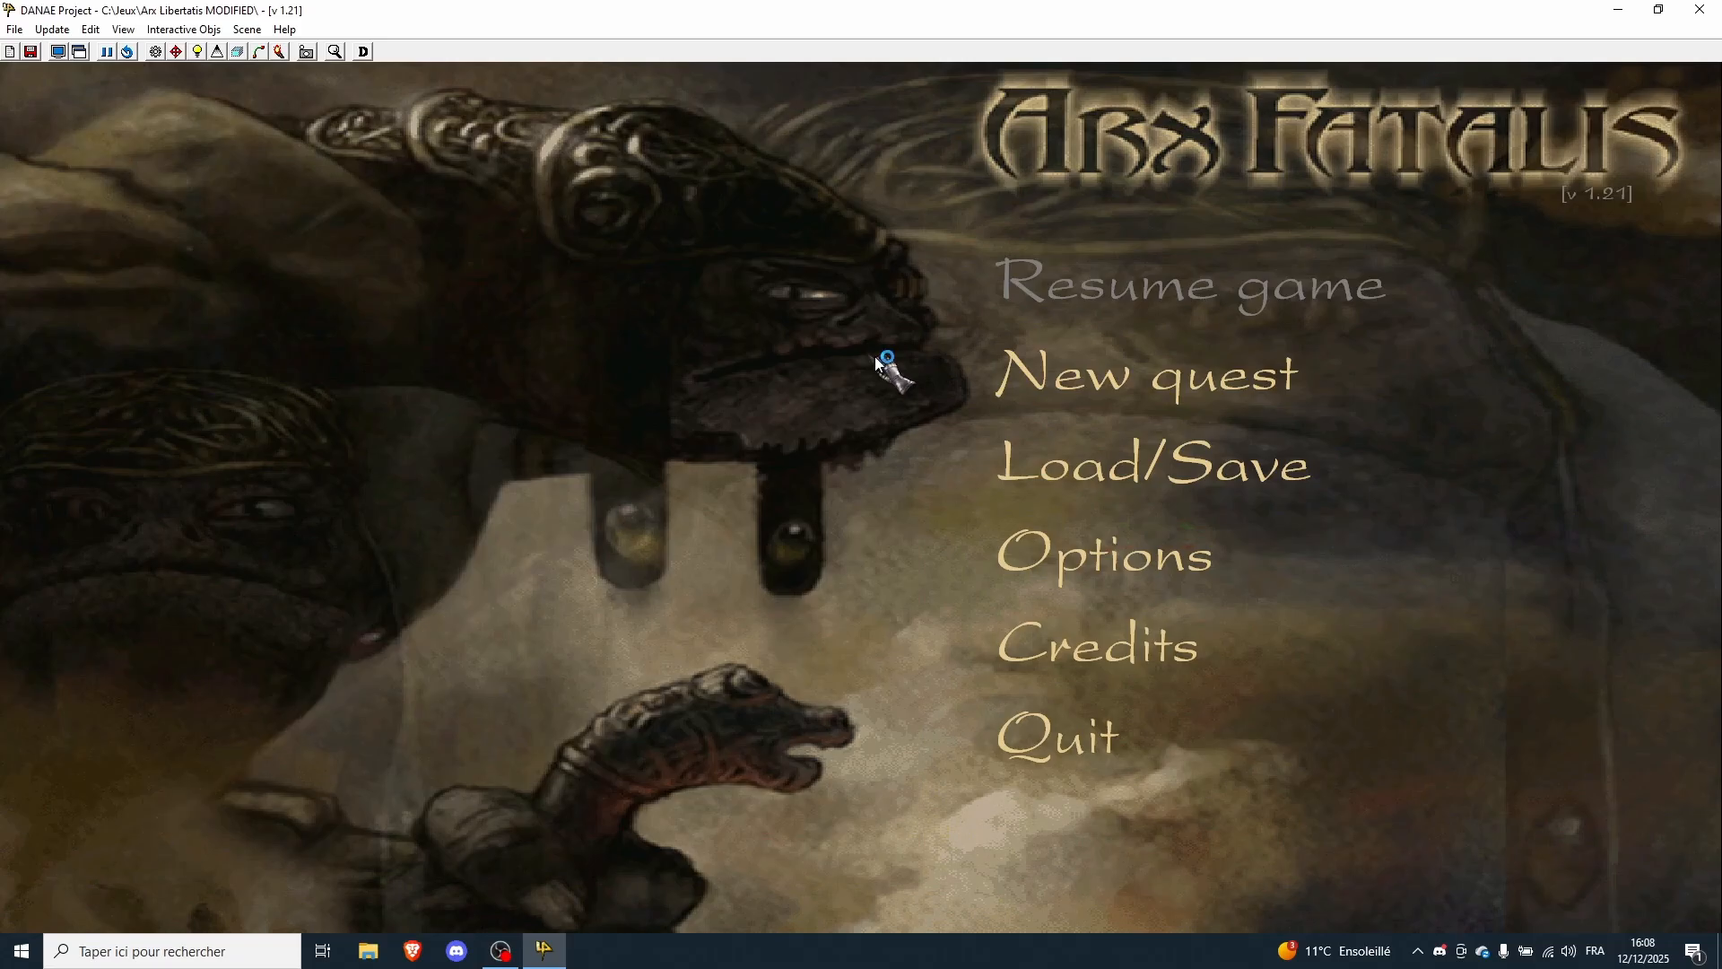
left_click(1112, 381)
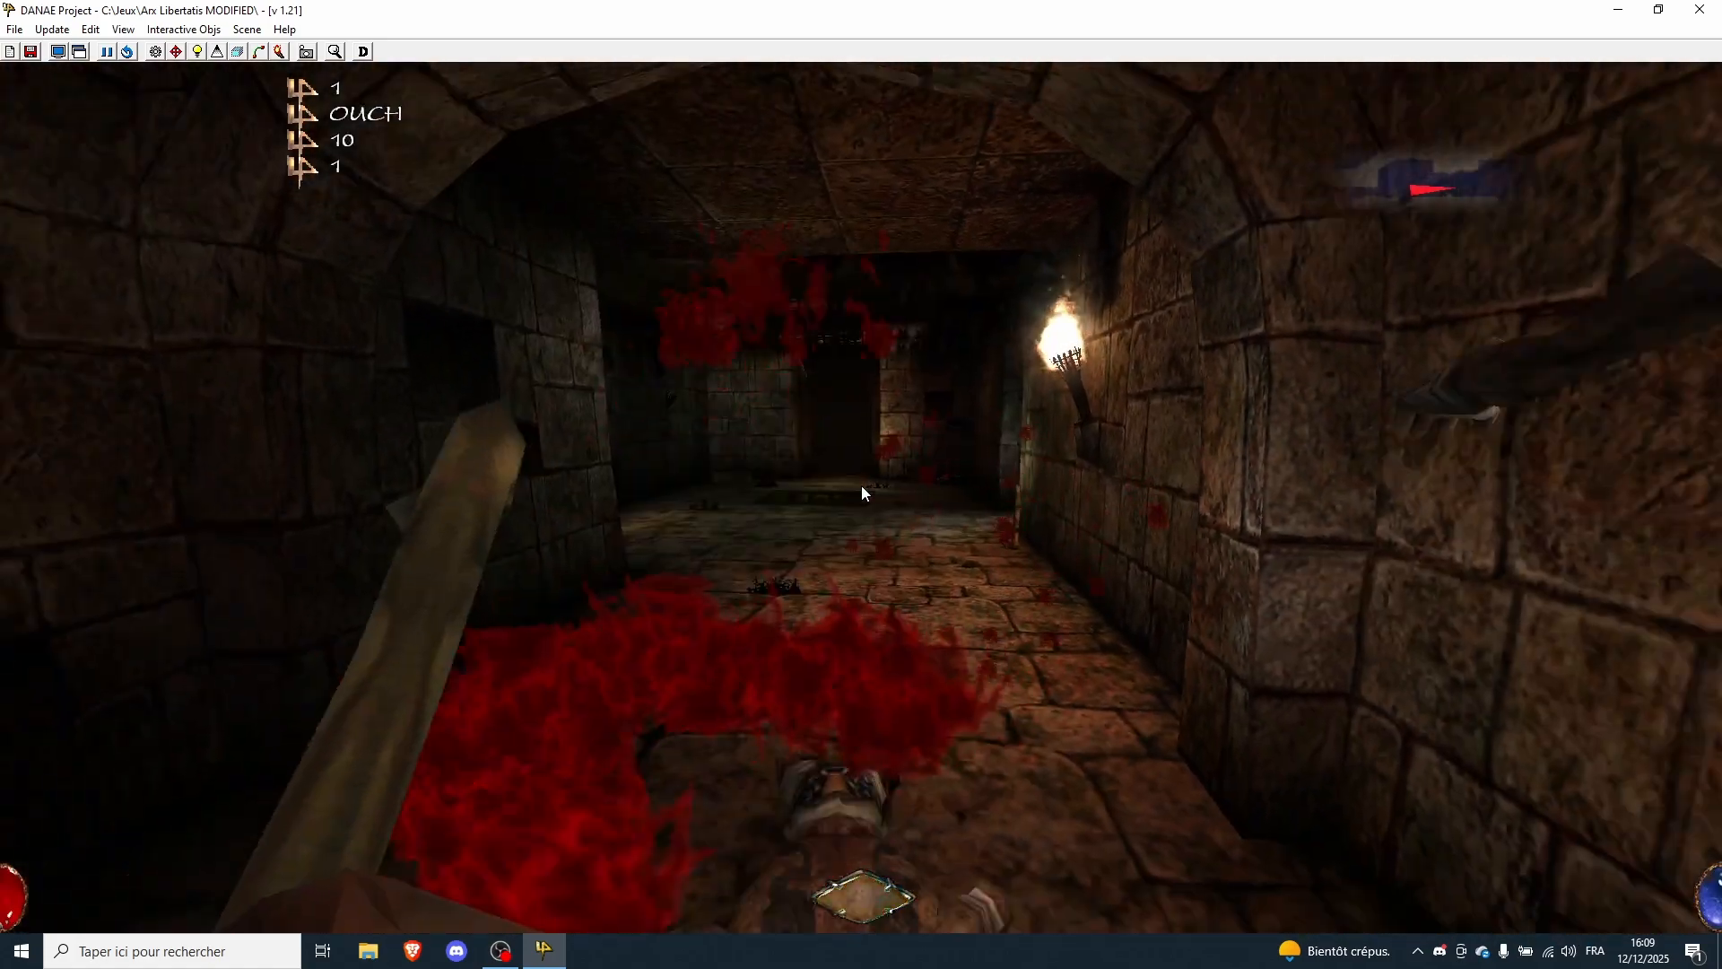
- Walk up to the heavy metal jail door, put the weapon away and inspect the door
key("w")
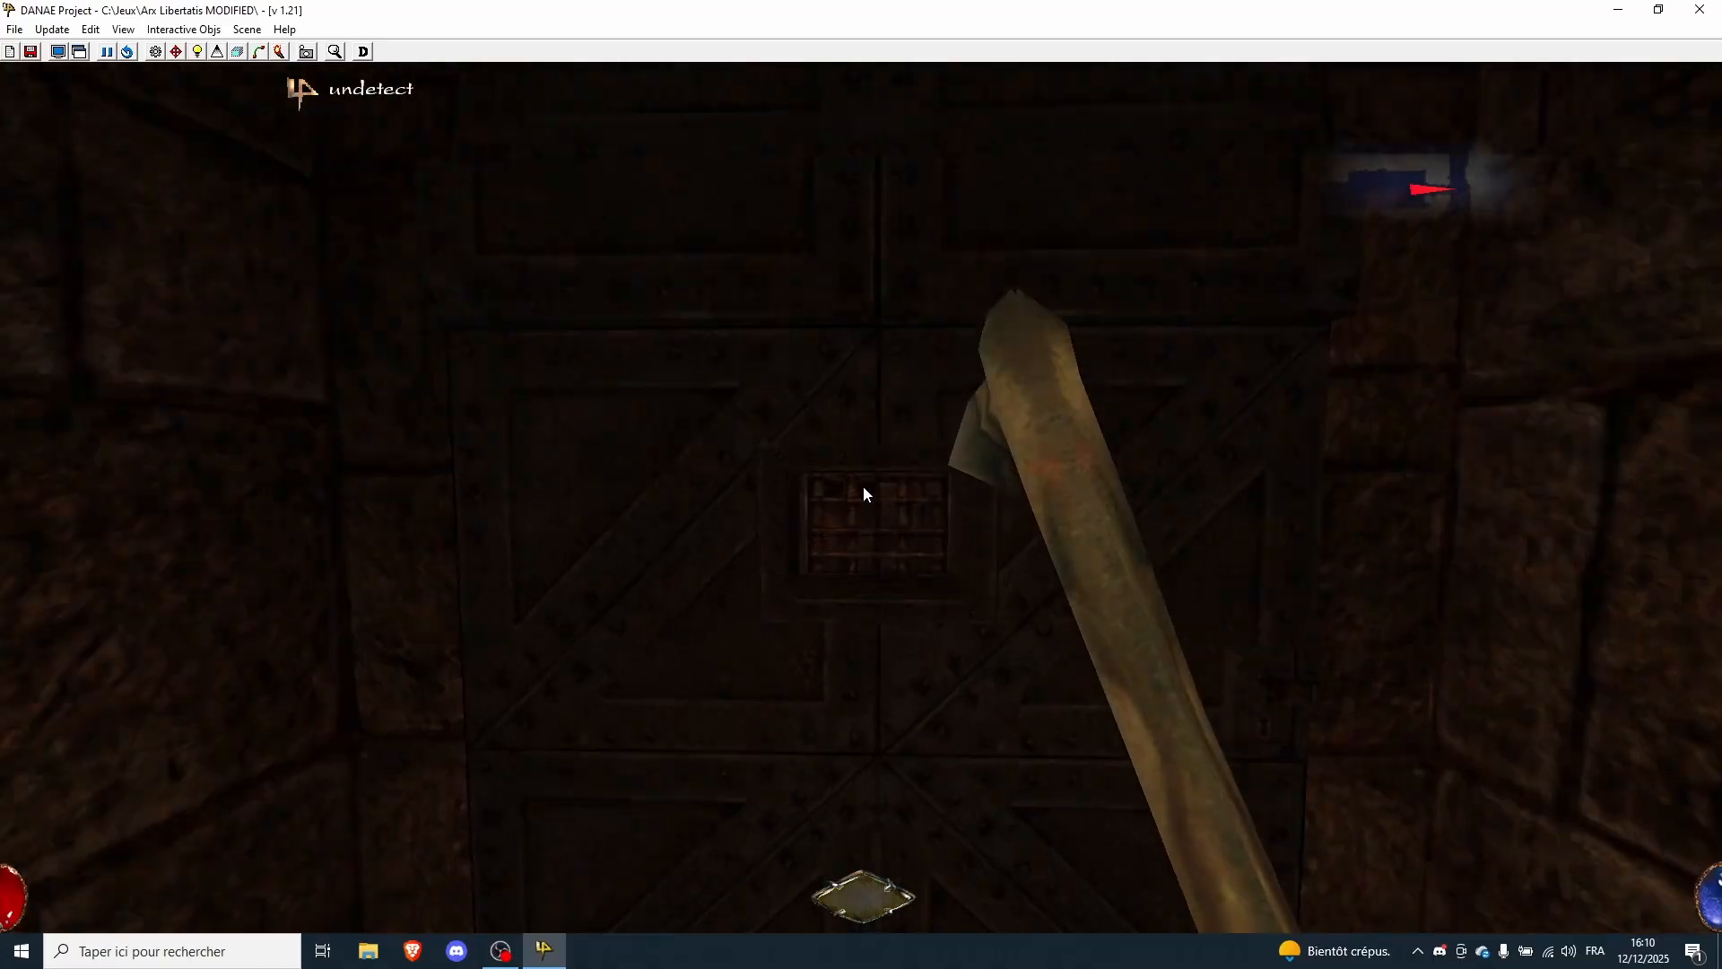
key("s")
key("Tab")
left_click(861, 486)
key("w")
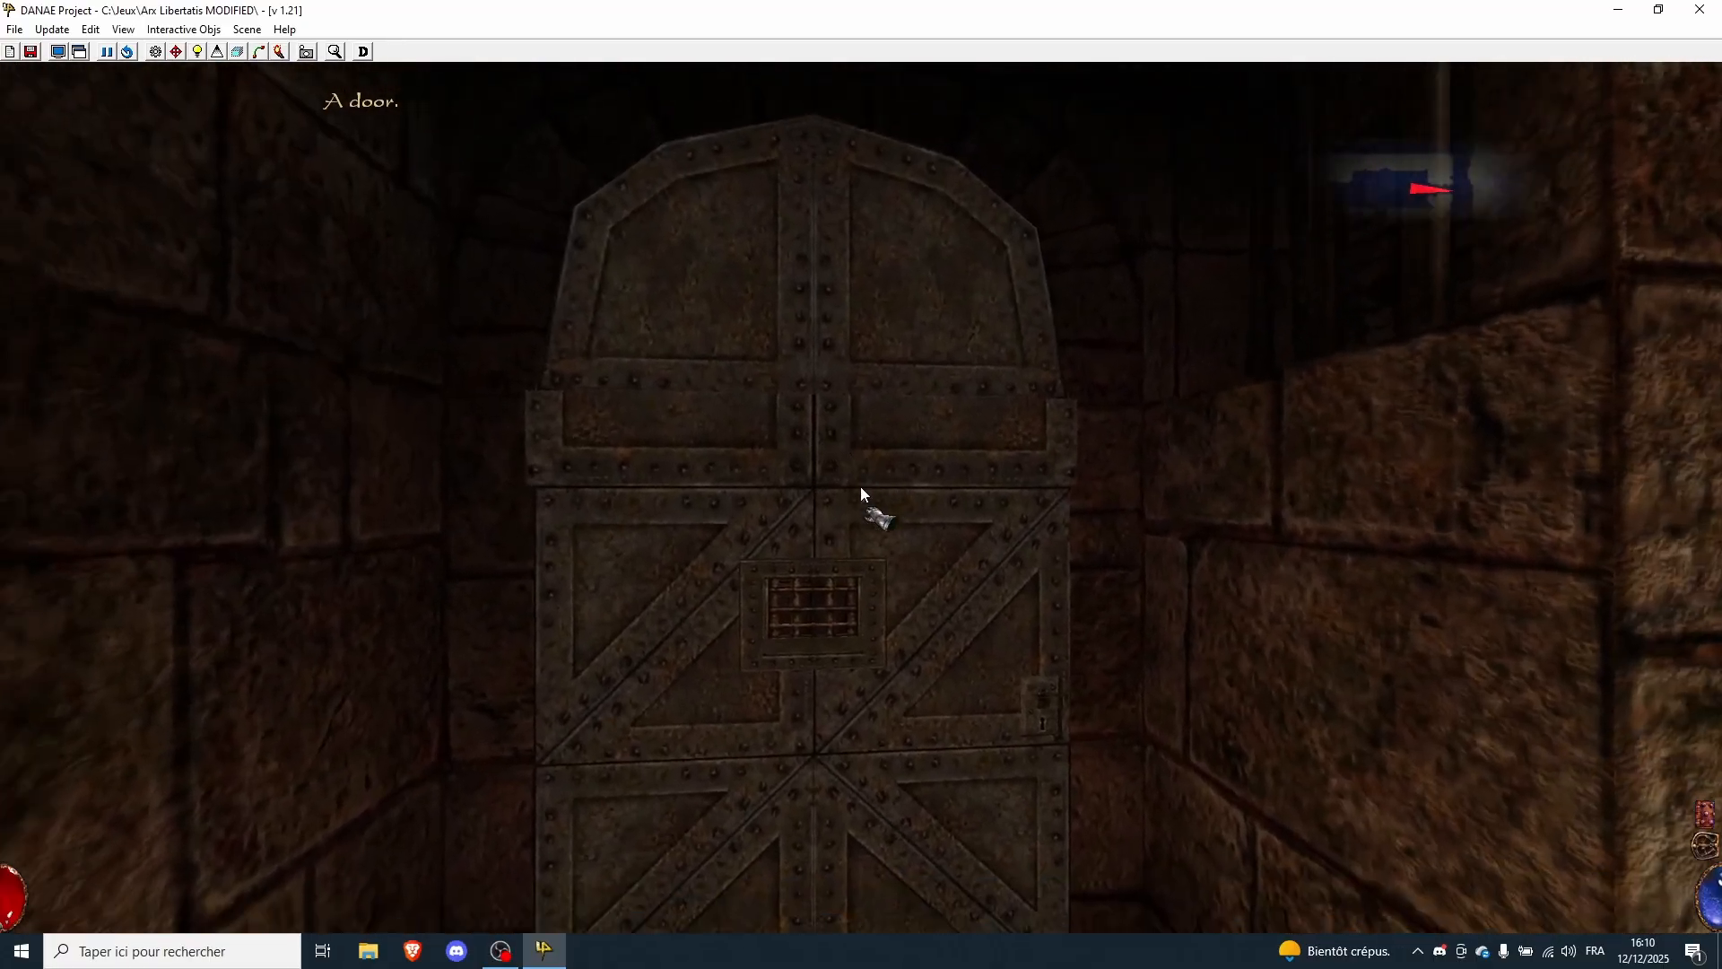
key("w")
key("s")
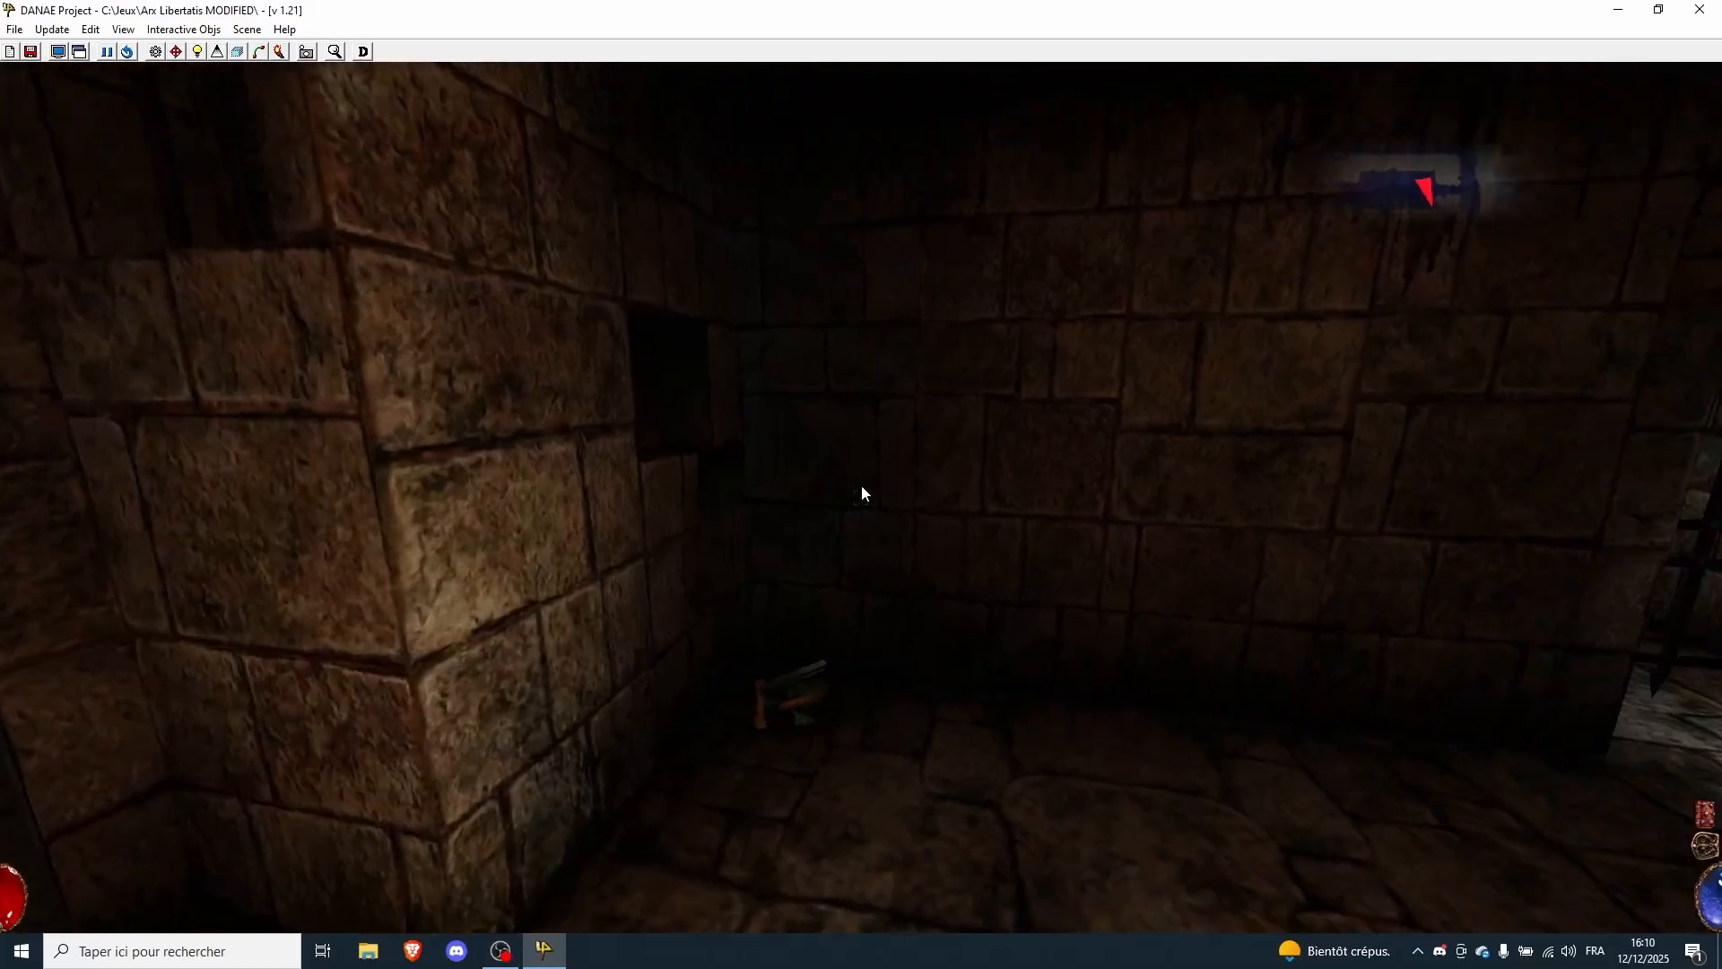
- Check the barred cell with the prisoner and return to the heavy metal door
key("w")
key("w")
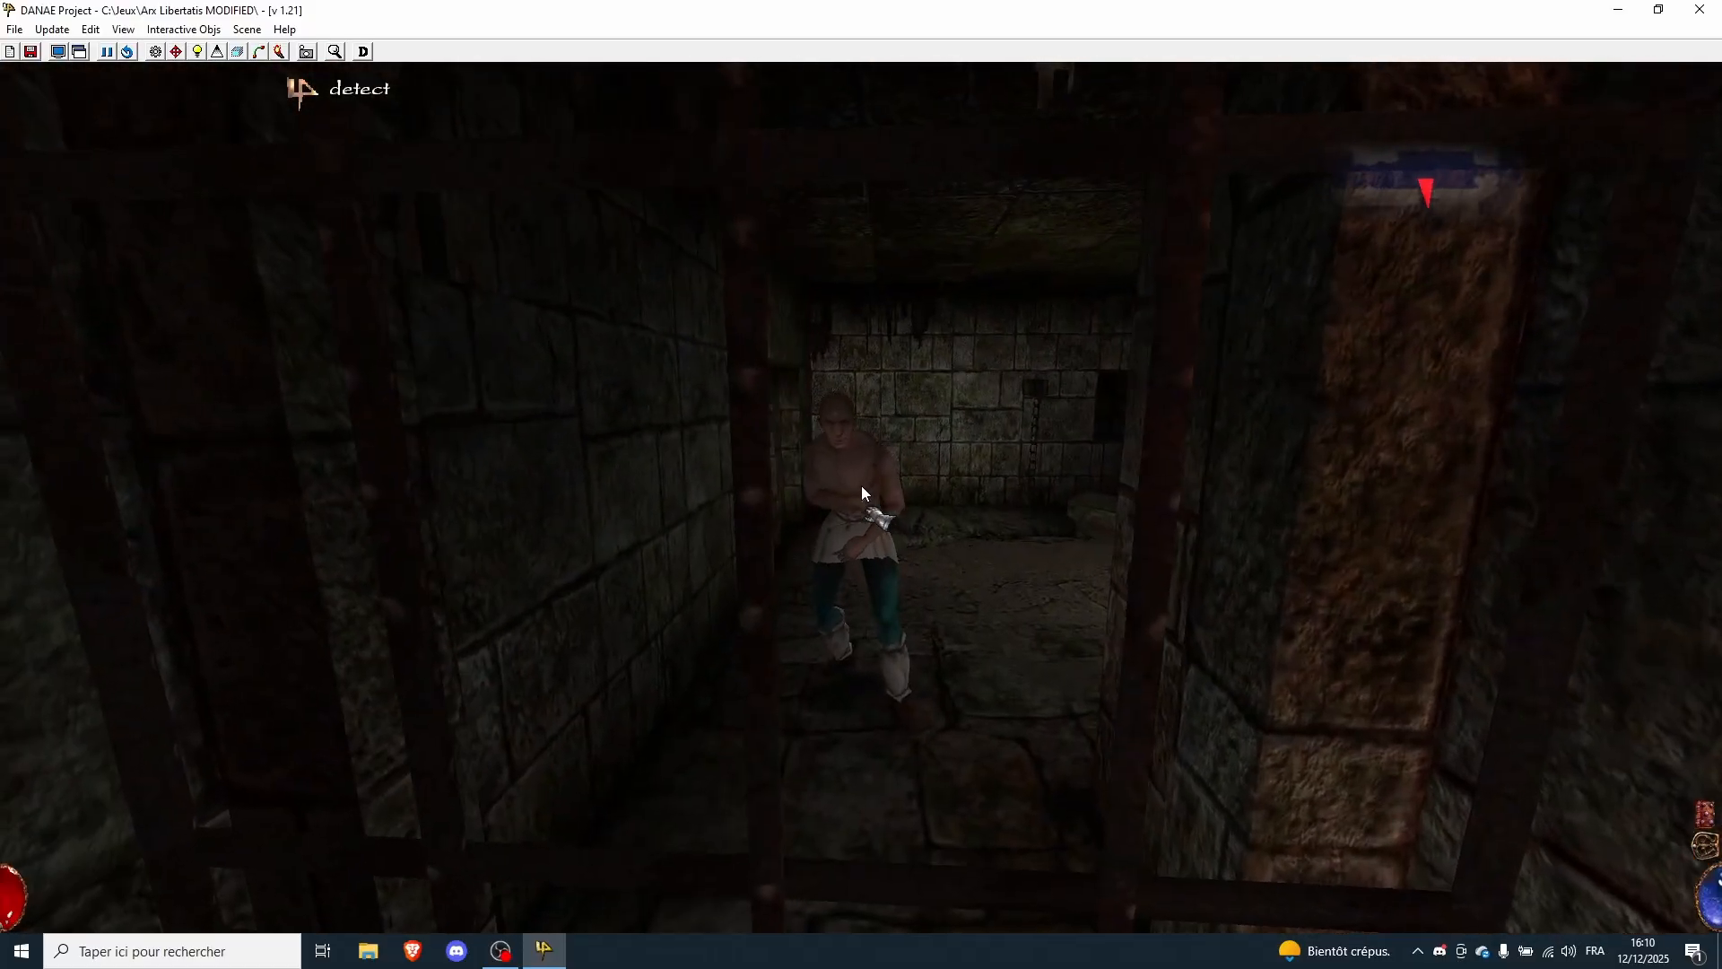
left_click(861, 486)
key("s")
key("w")
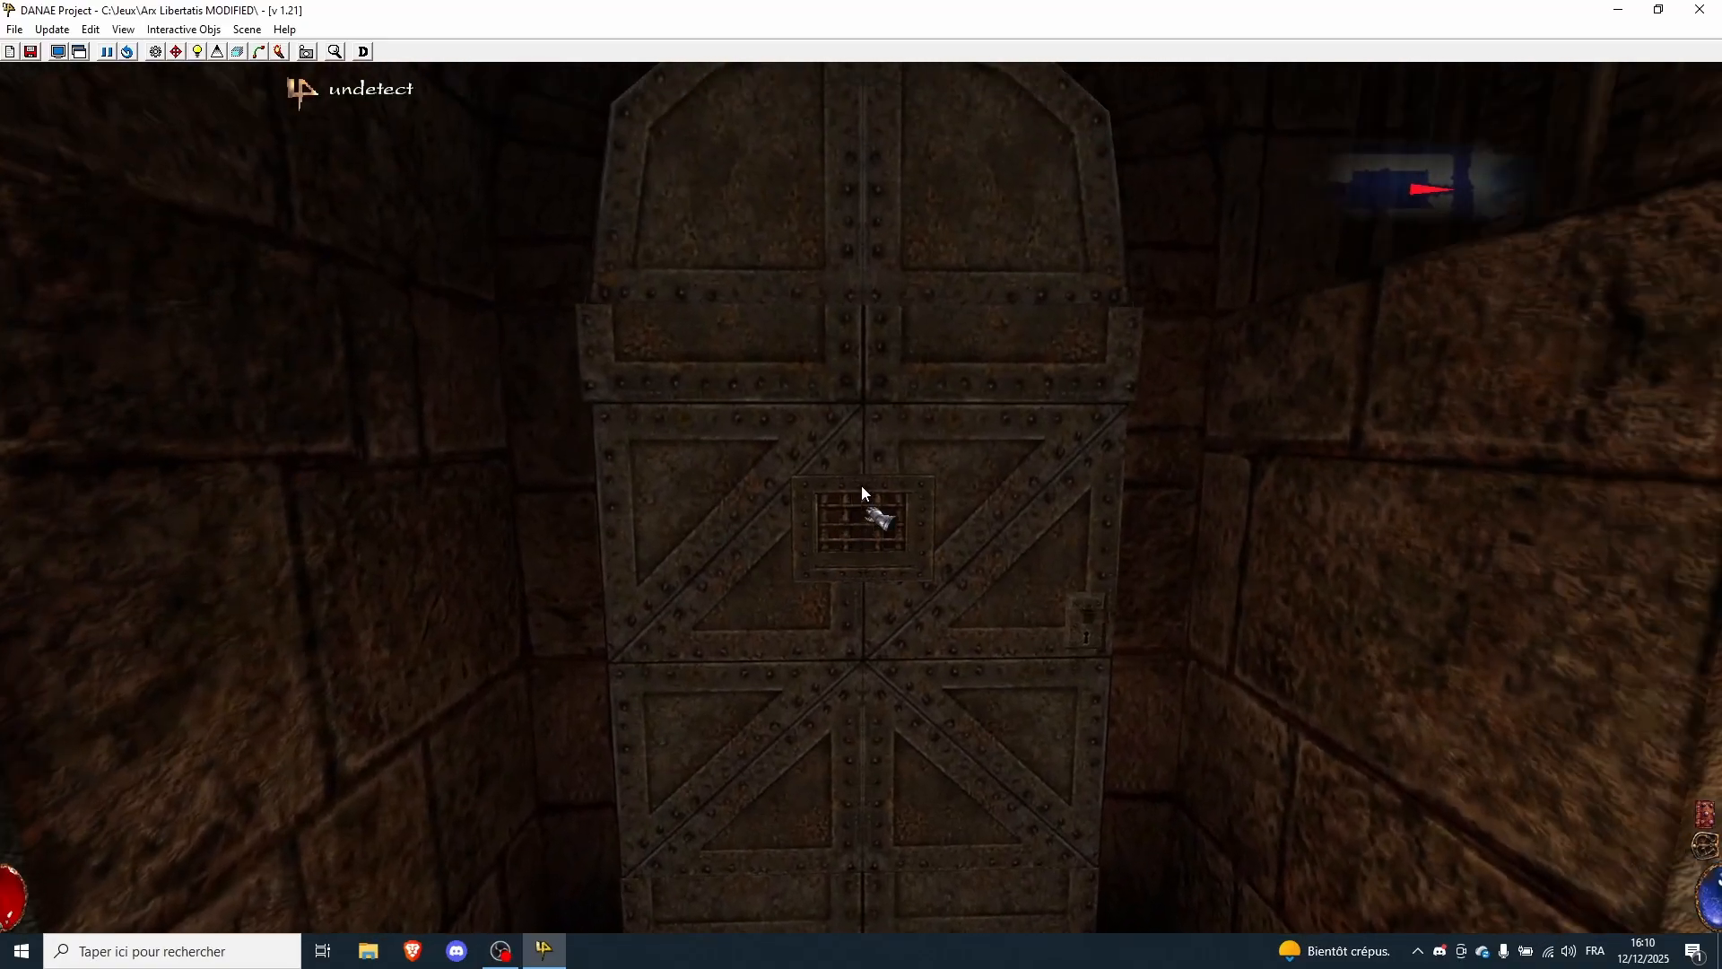
left_click(861, 487)
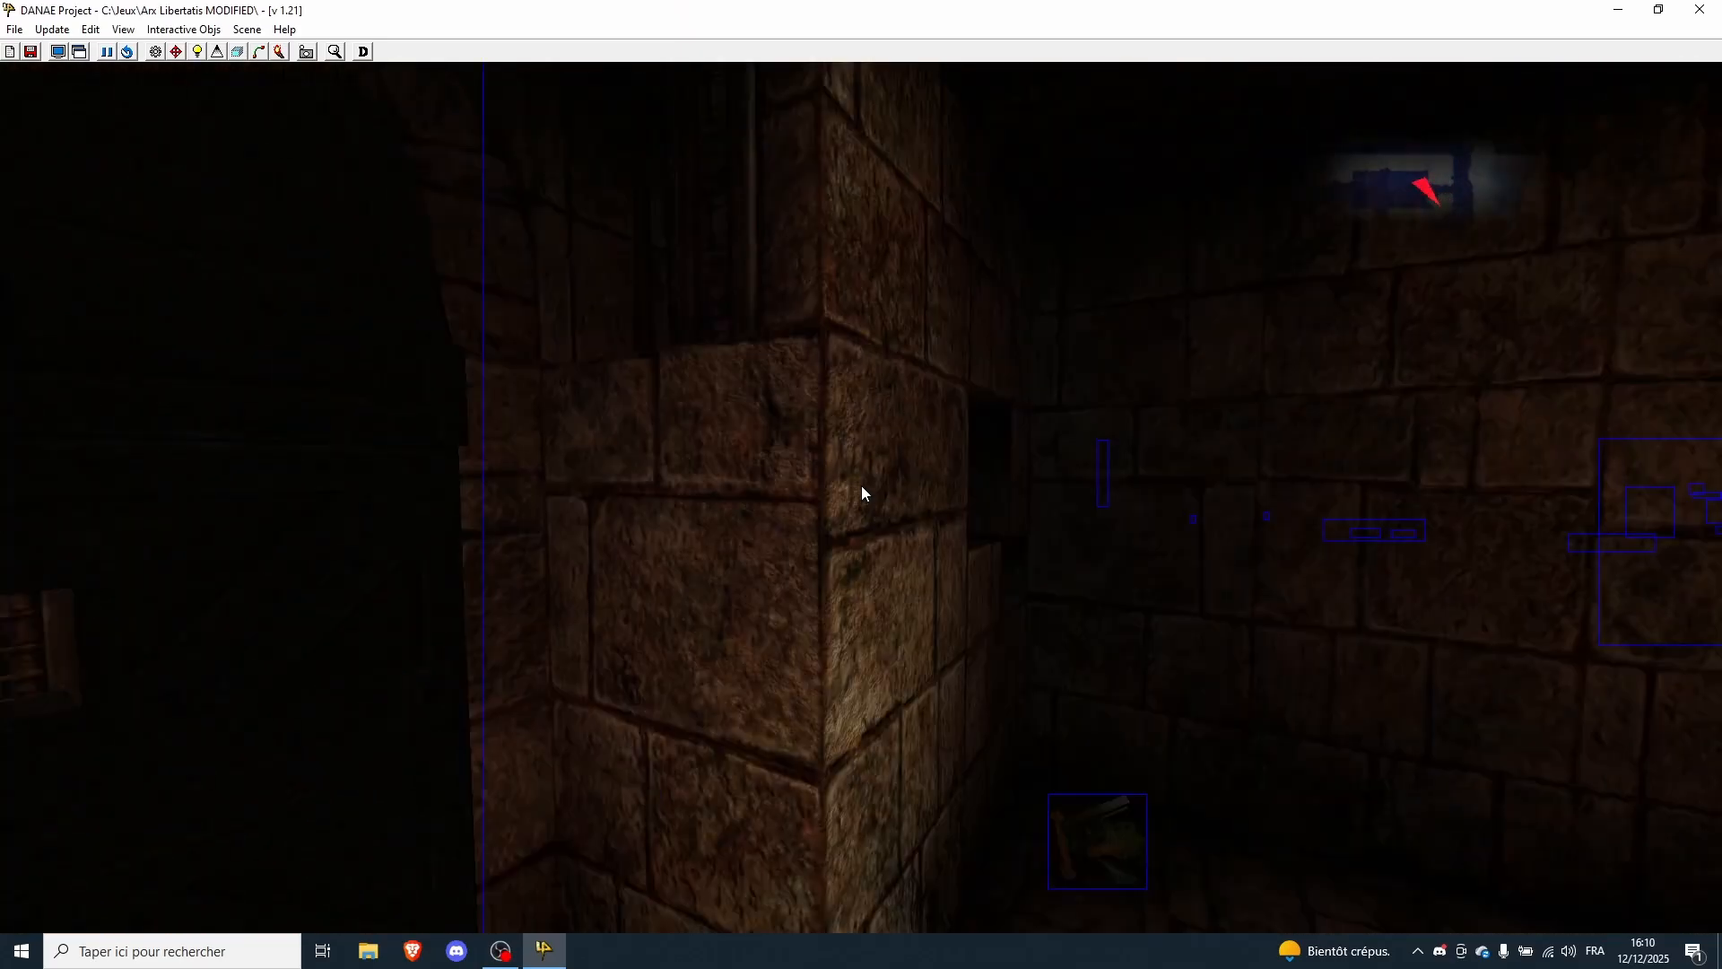
mouse_move(861, 486)
right_mouse_down()
mouse_move(877, 509)
mouse_move(863, 484)
right_mouse_up()
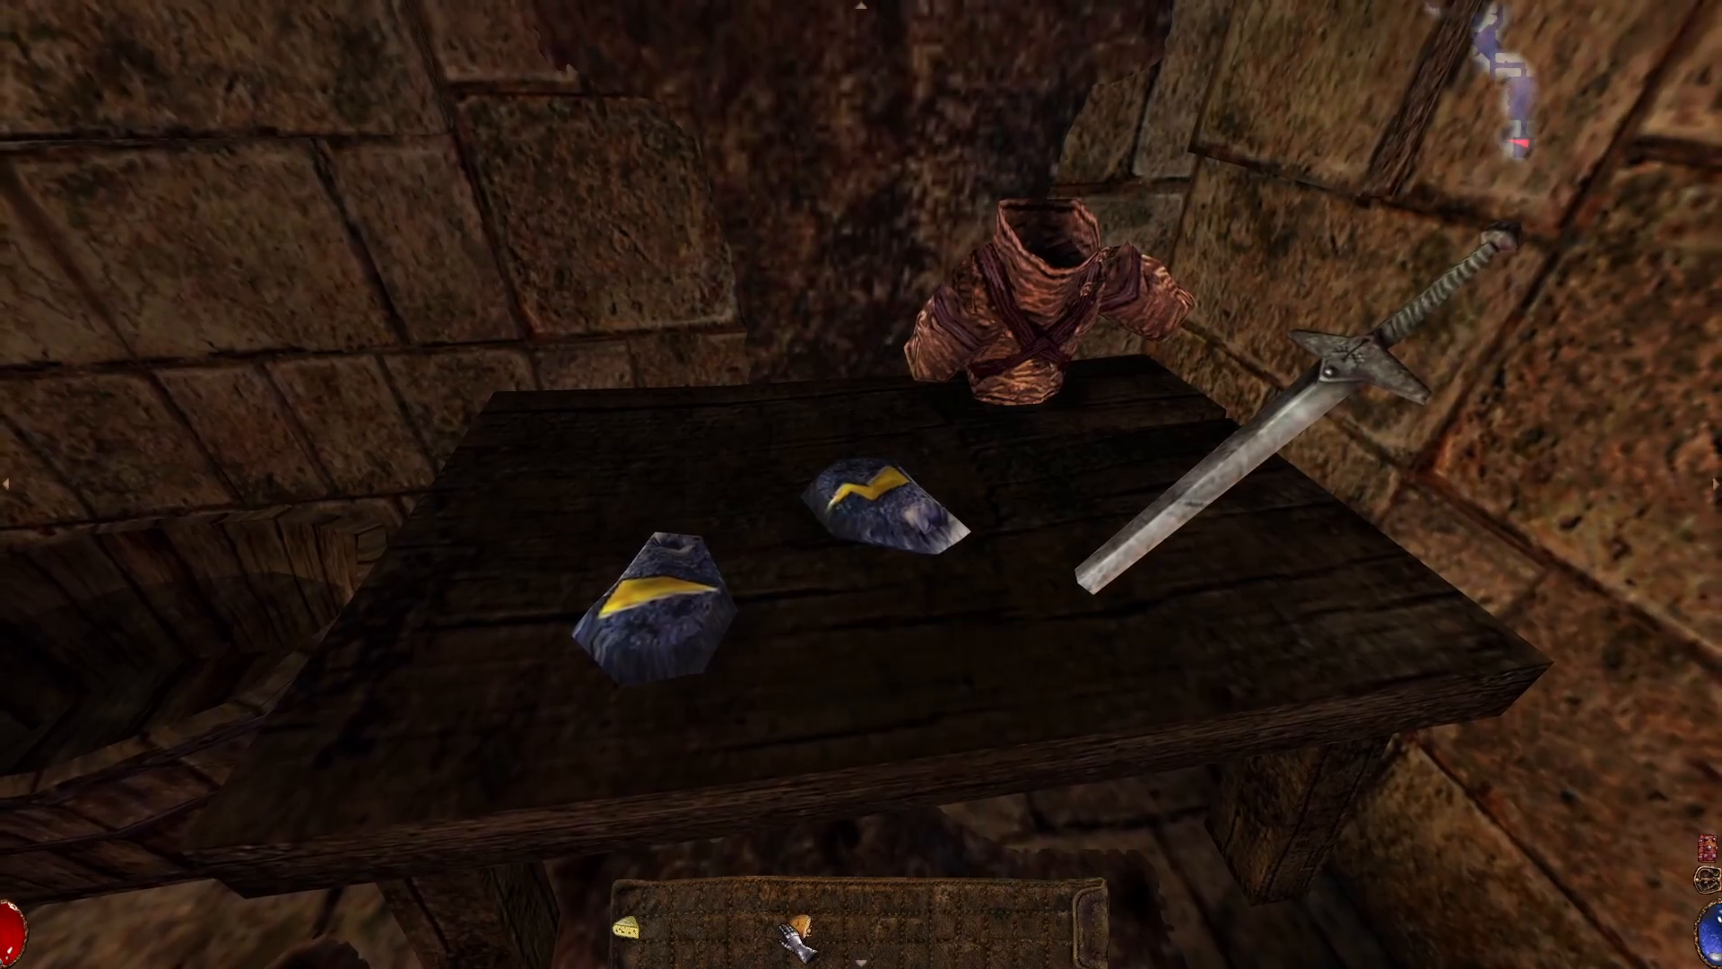
- Put the loaf of bread on the table and pick up the sword and the leather armour
left_click_drag(796, 937, 942, 631)
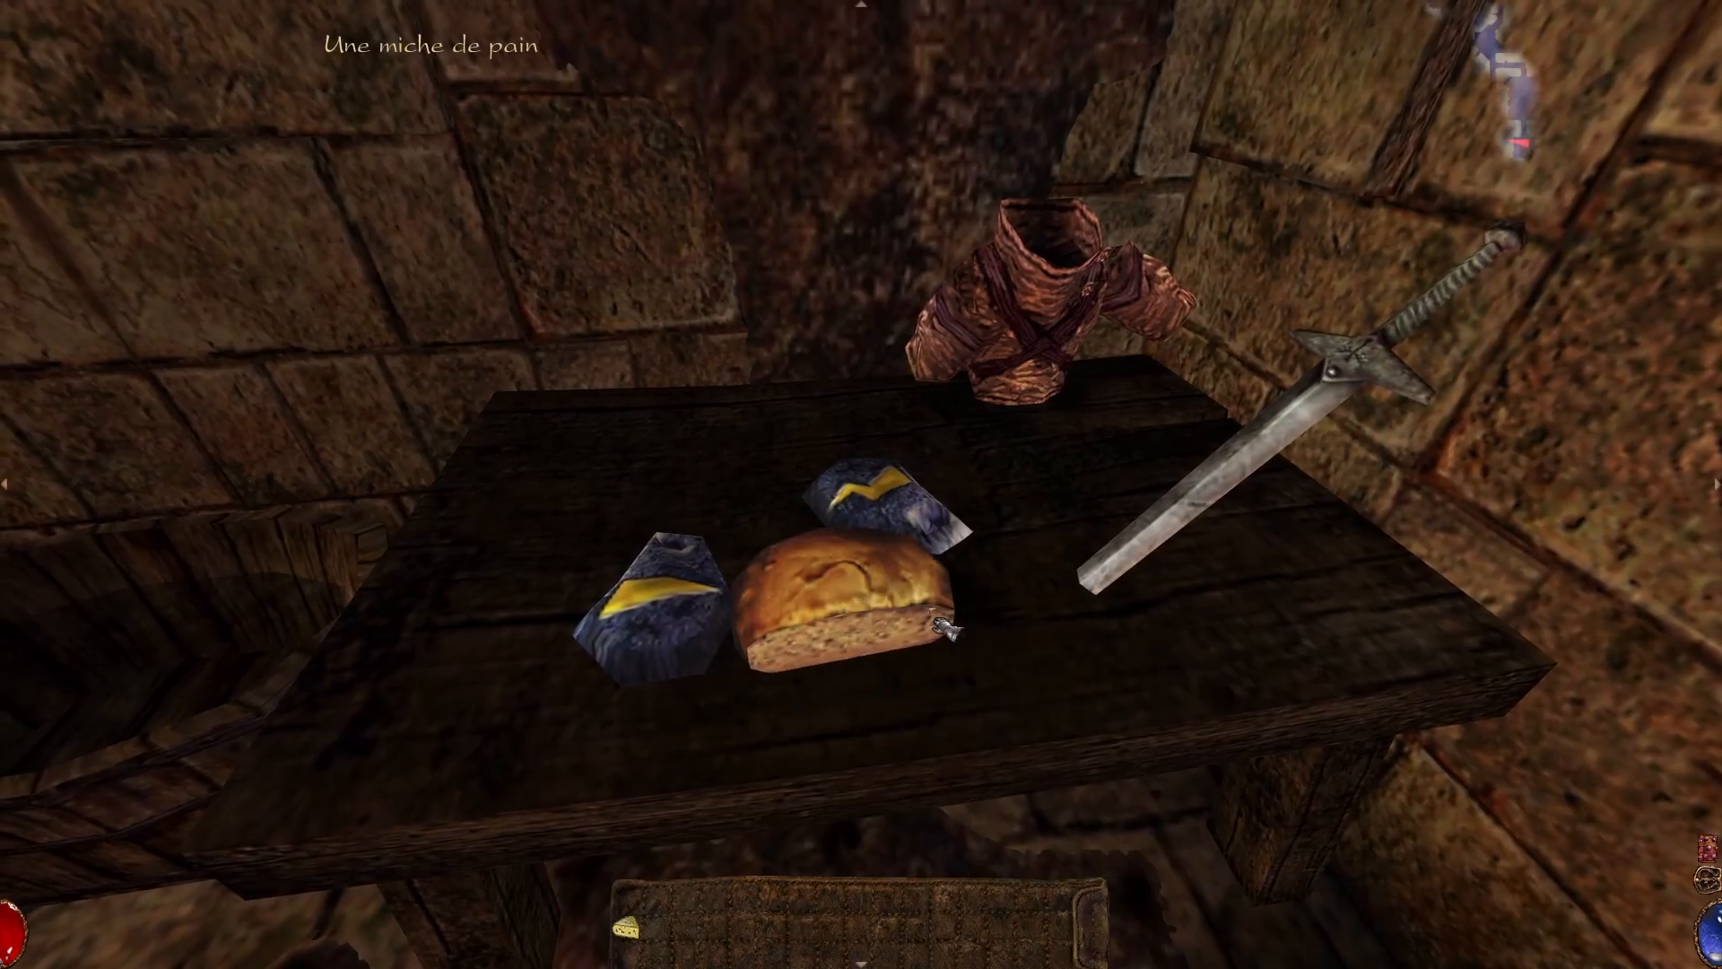
left_click_drag(1188, 545, 872, 947)
left_click_drag(1045, 346, 946, 940)
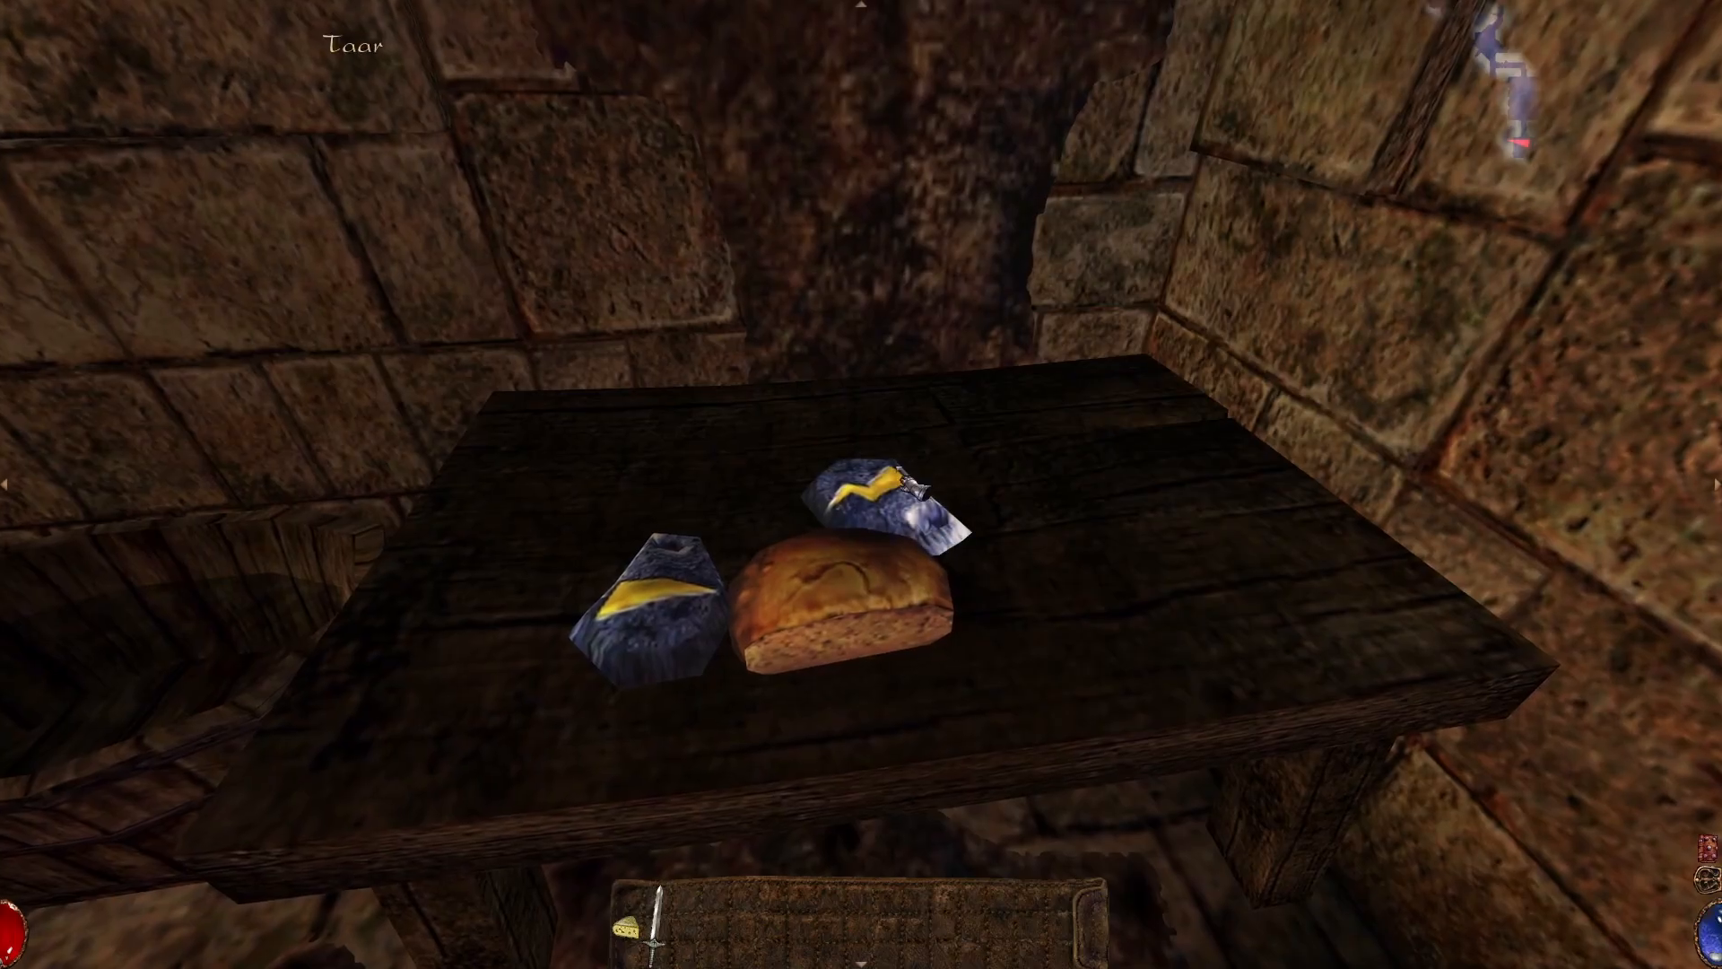
left_click(910, 484)
left_click(772, 595)
left_click(696, 604)
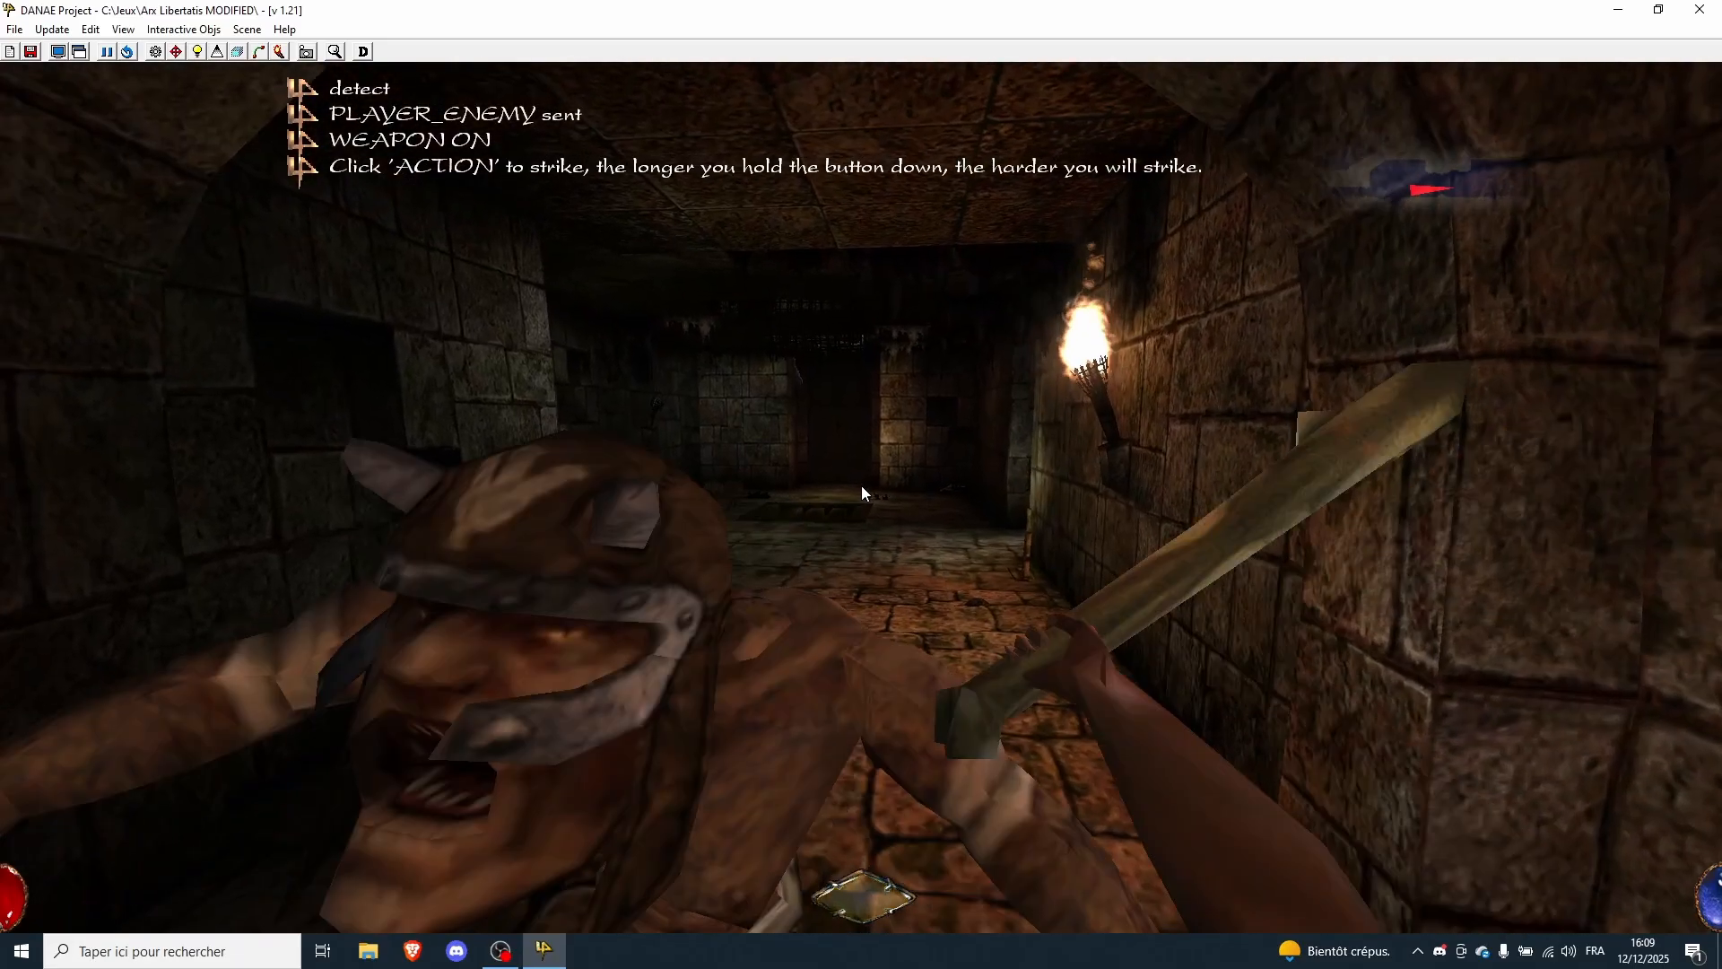
- Strike the attacking goblin and look around the level near the camera object
left_click(861, 493)
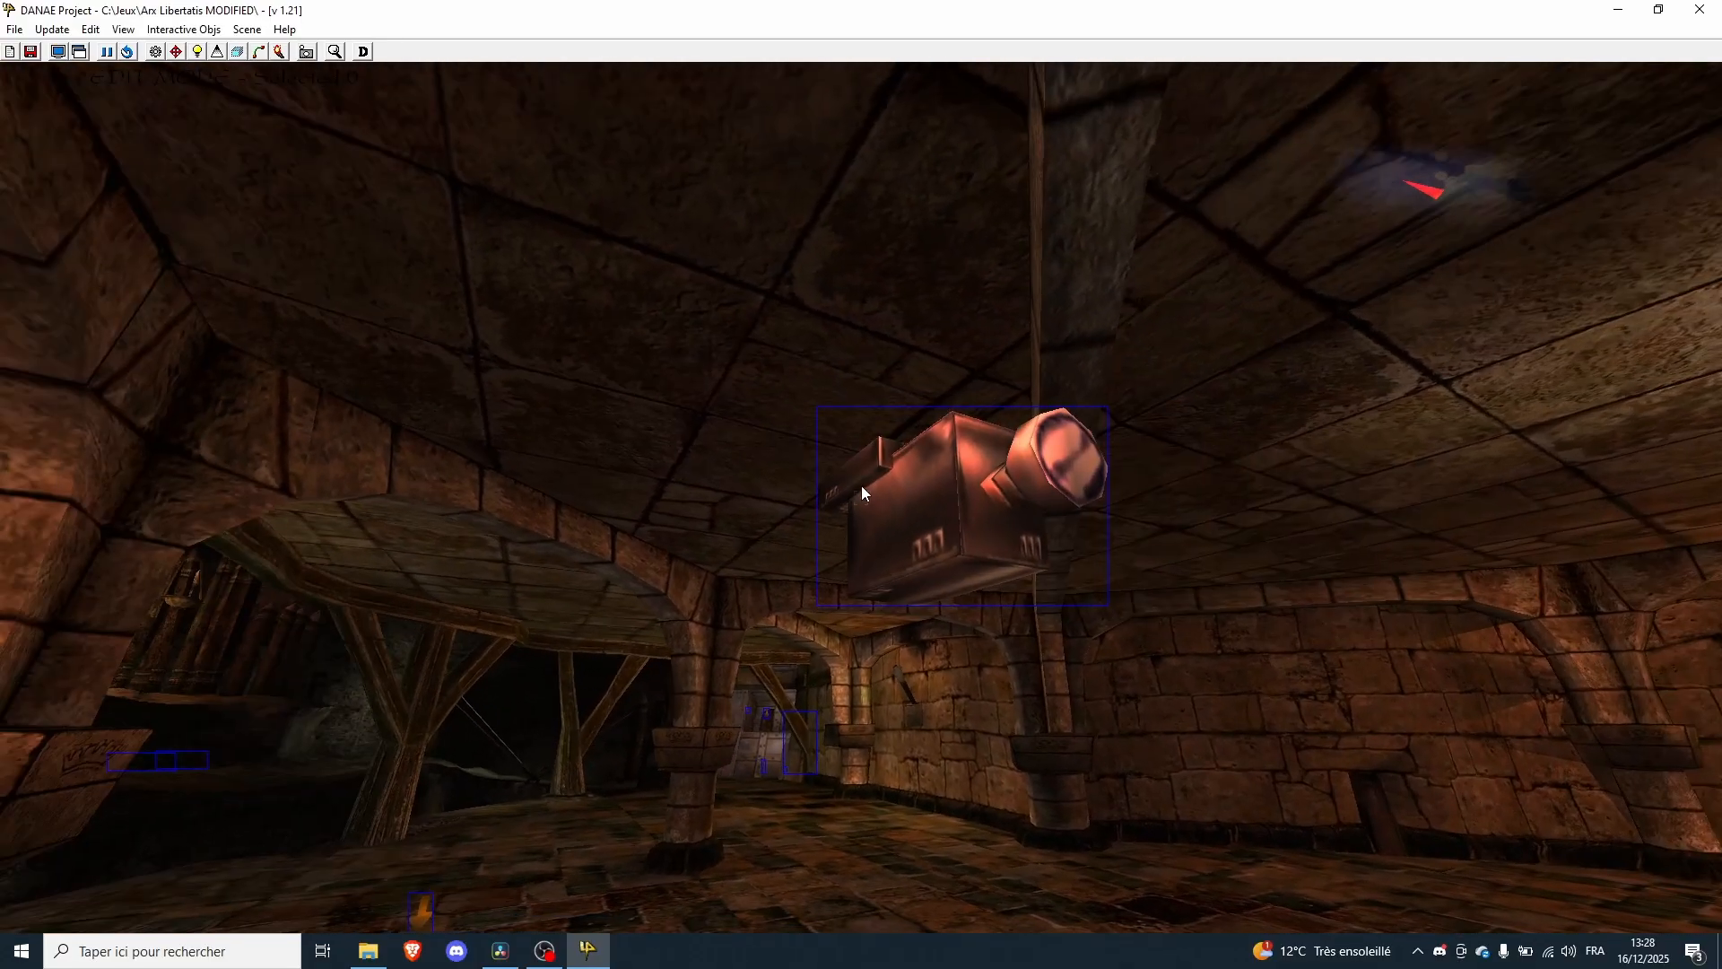
key("d")
right_click_drag(861, 486, 851, 486)
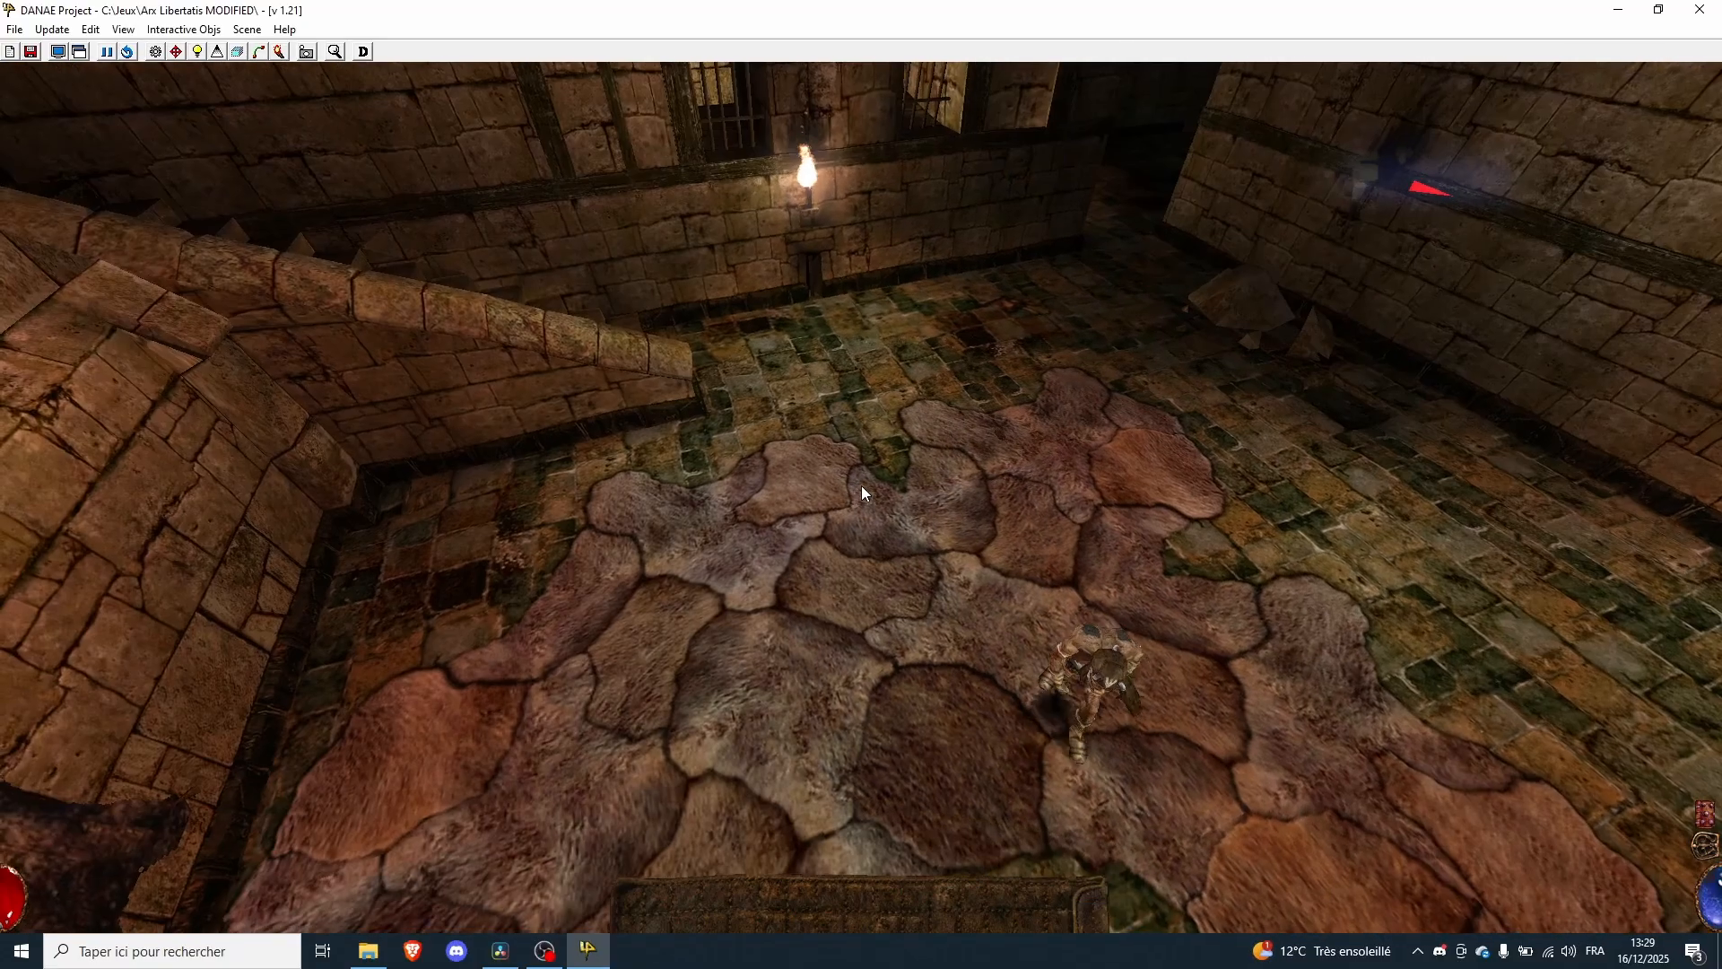
right_click_drag(861, 486, 861, 486)
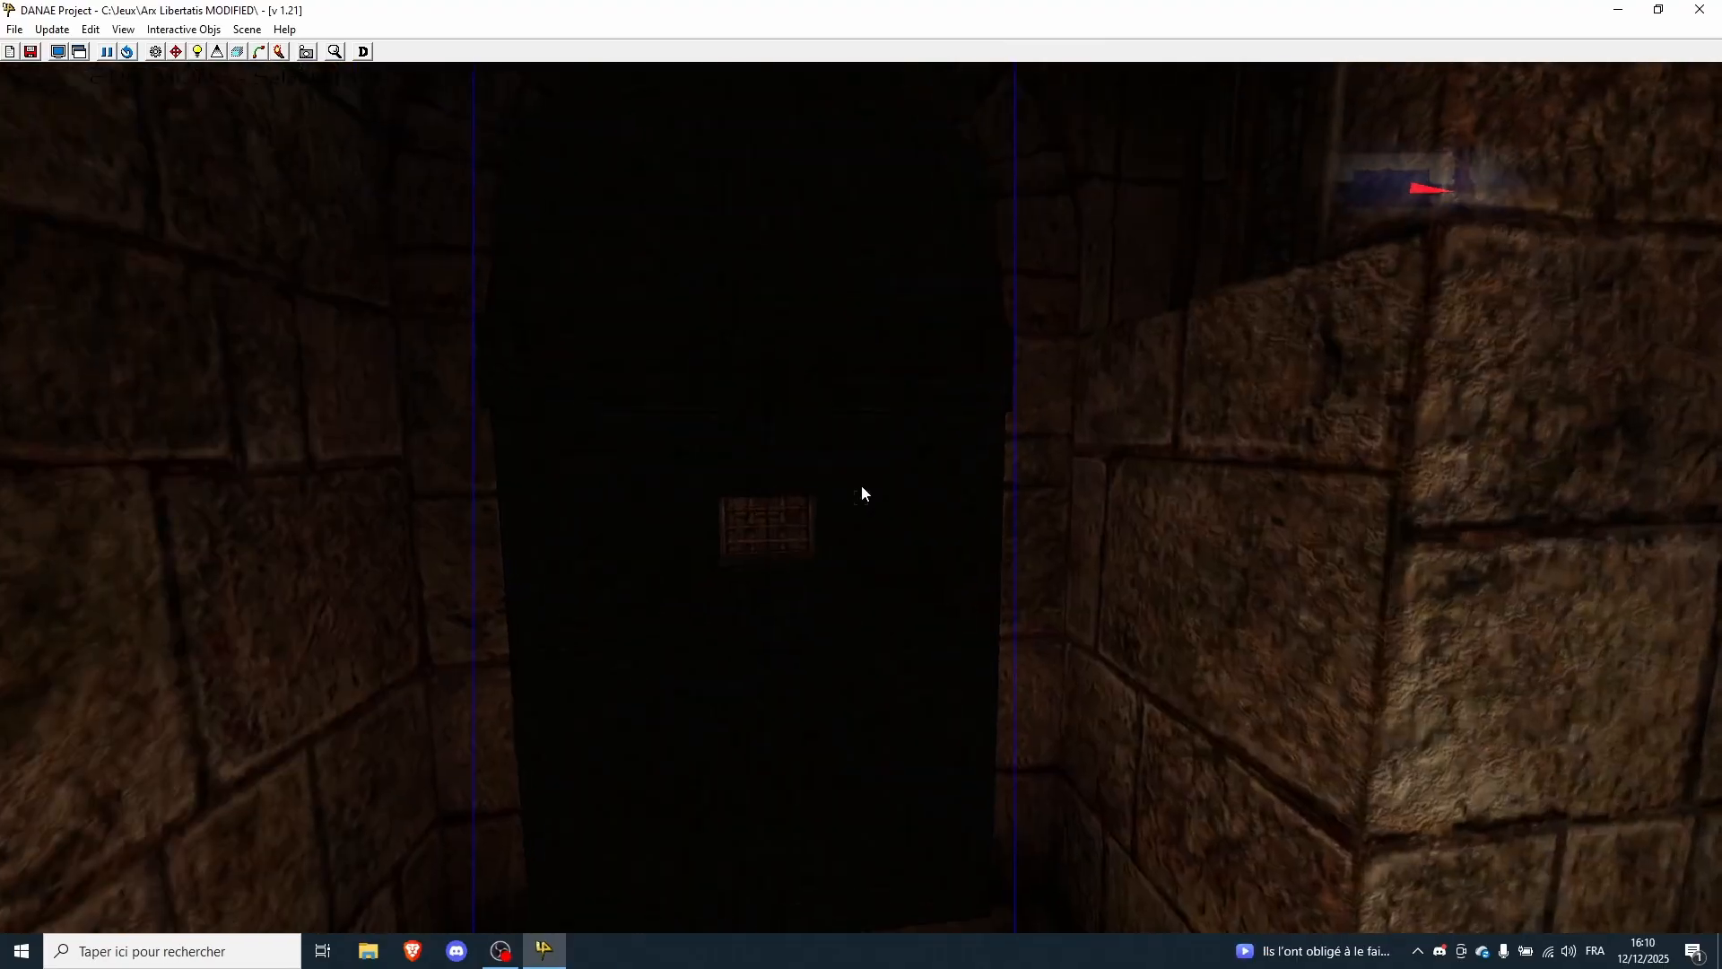
- Select the heavy metal jail door in the level and open its script in the Script Editor
right_click_drag(862, 487, 861, 486)
key("Up")
key("Down")
left_click(861, 485)
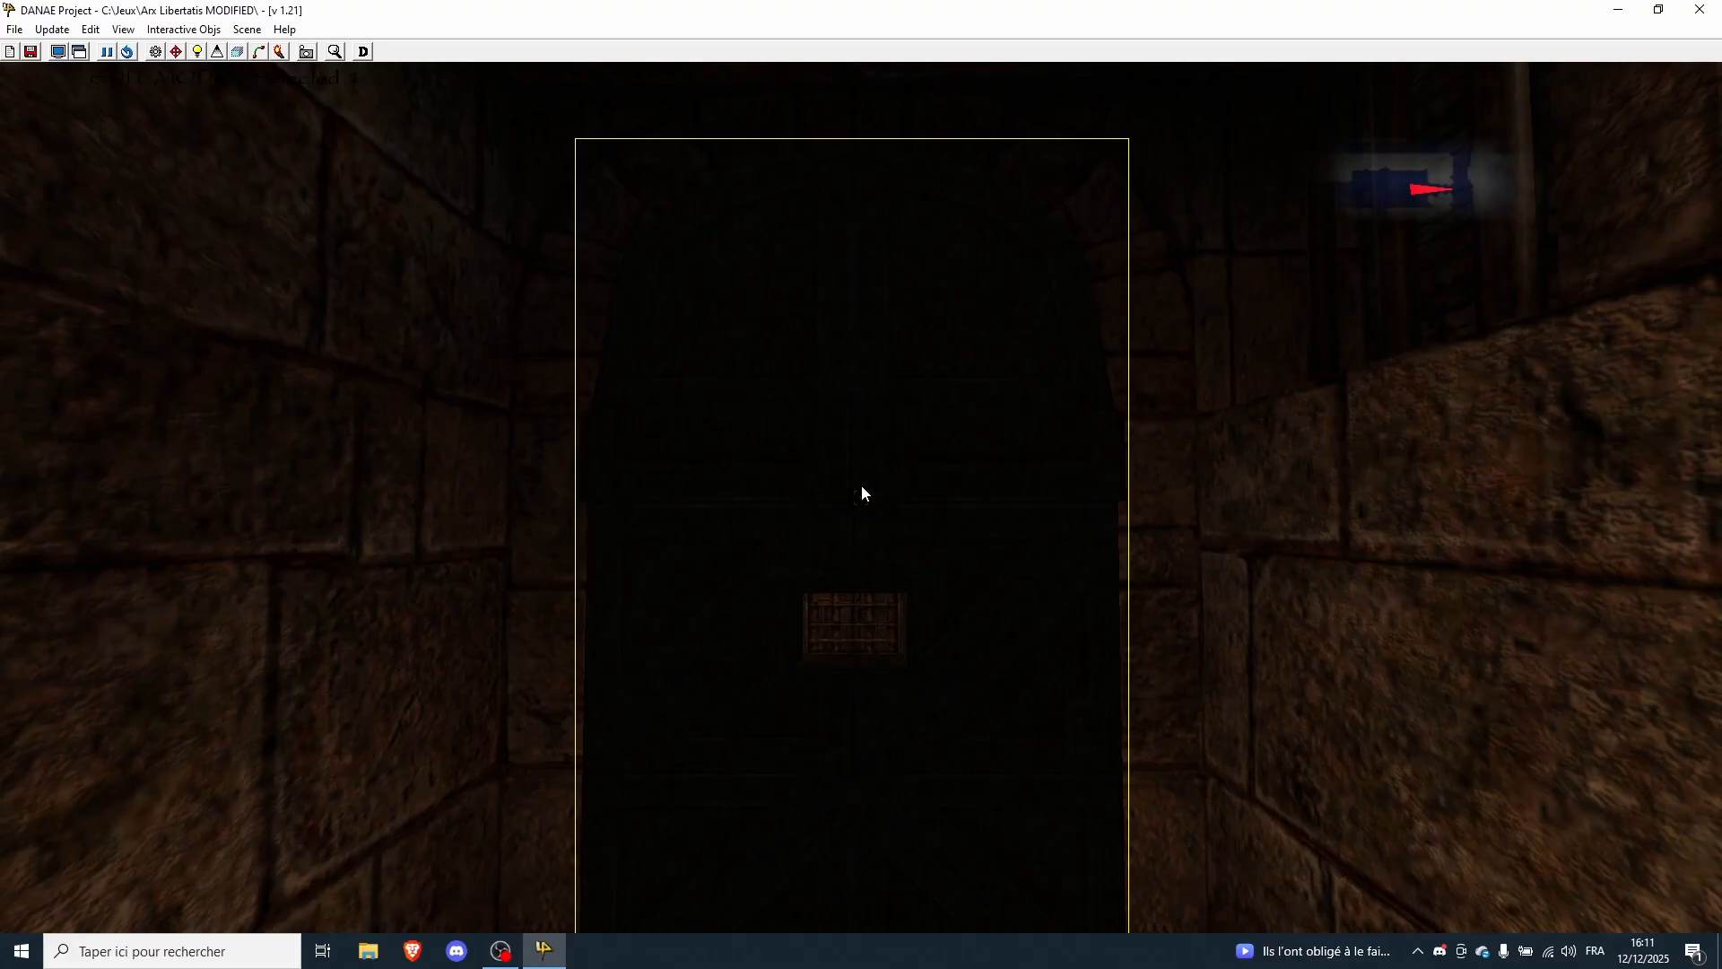
double_click(861, 493)
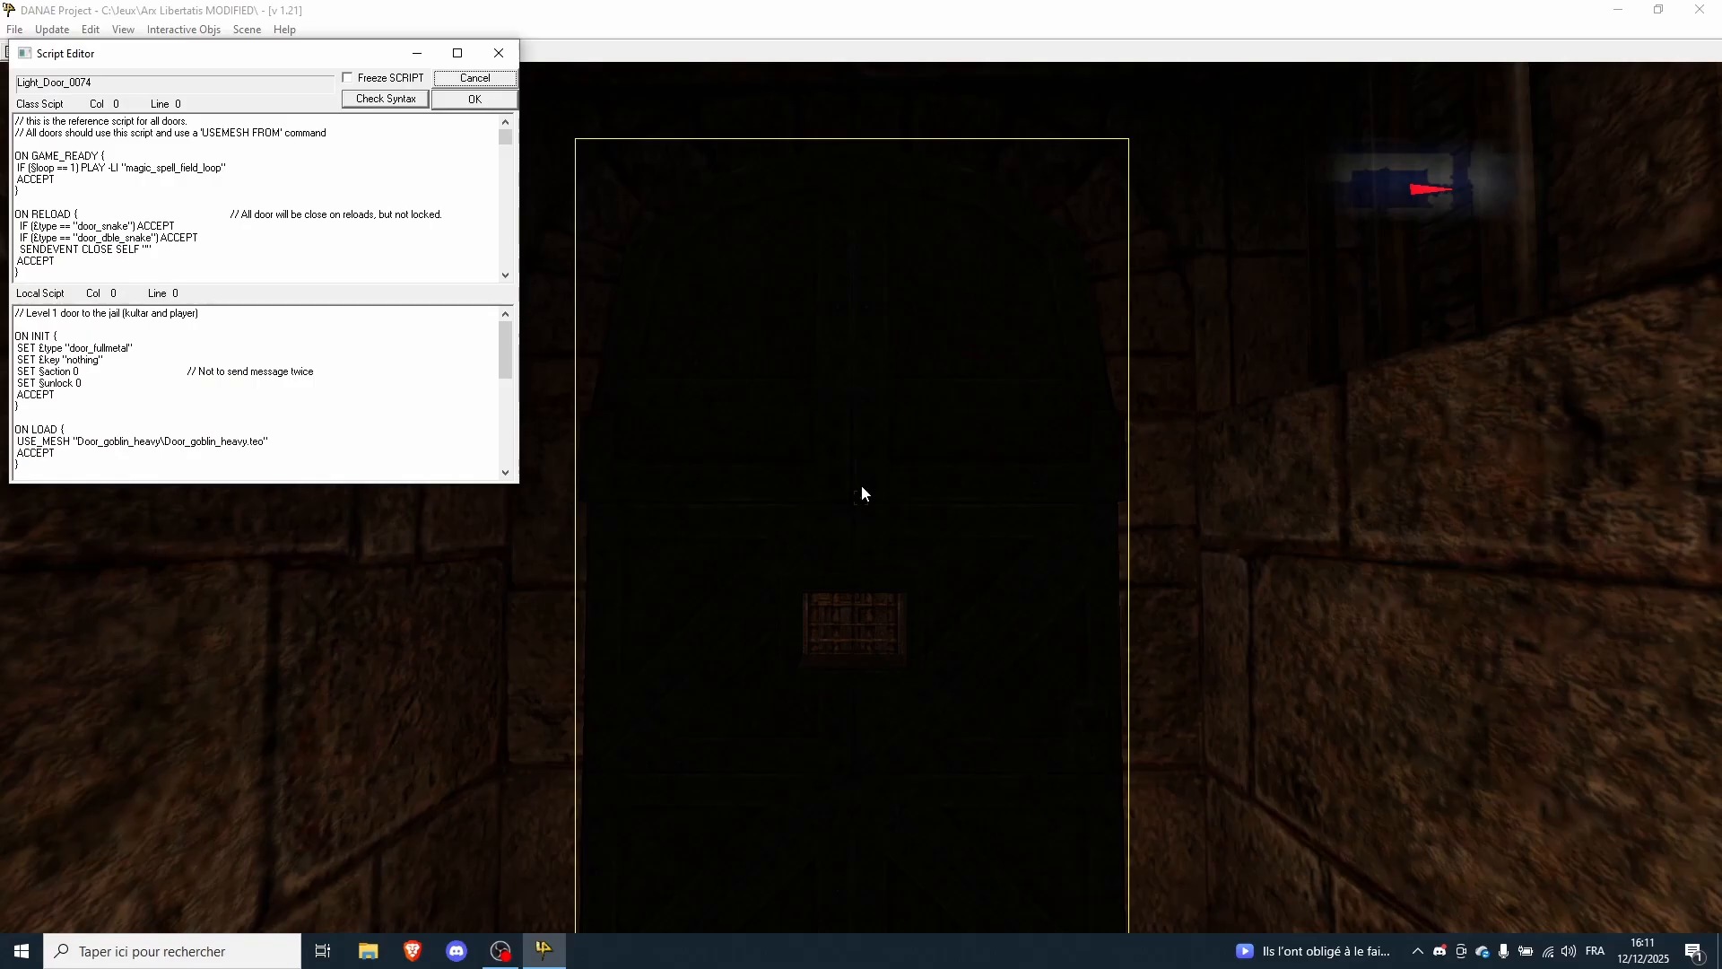
right_click_drag(861, 485, 861, 497)
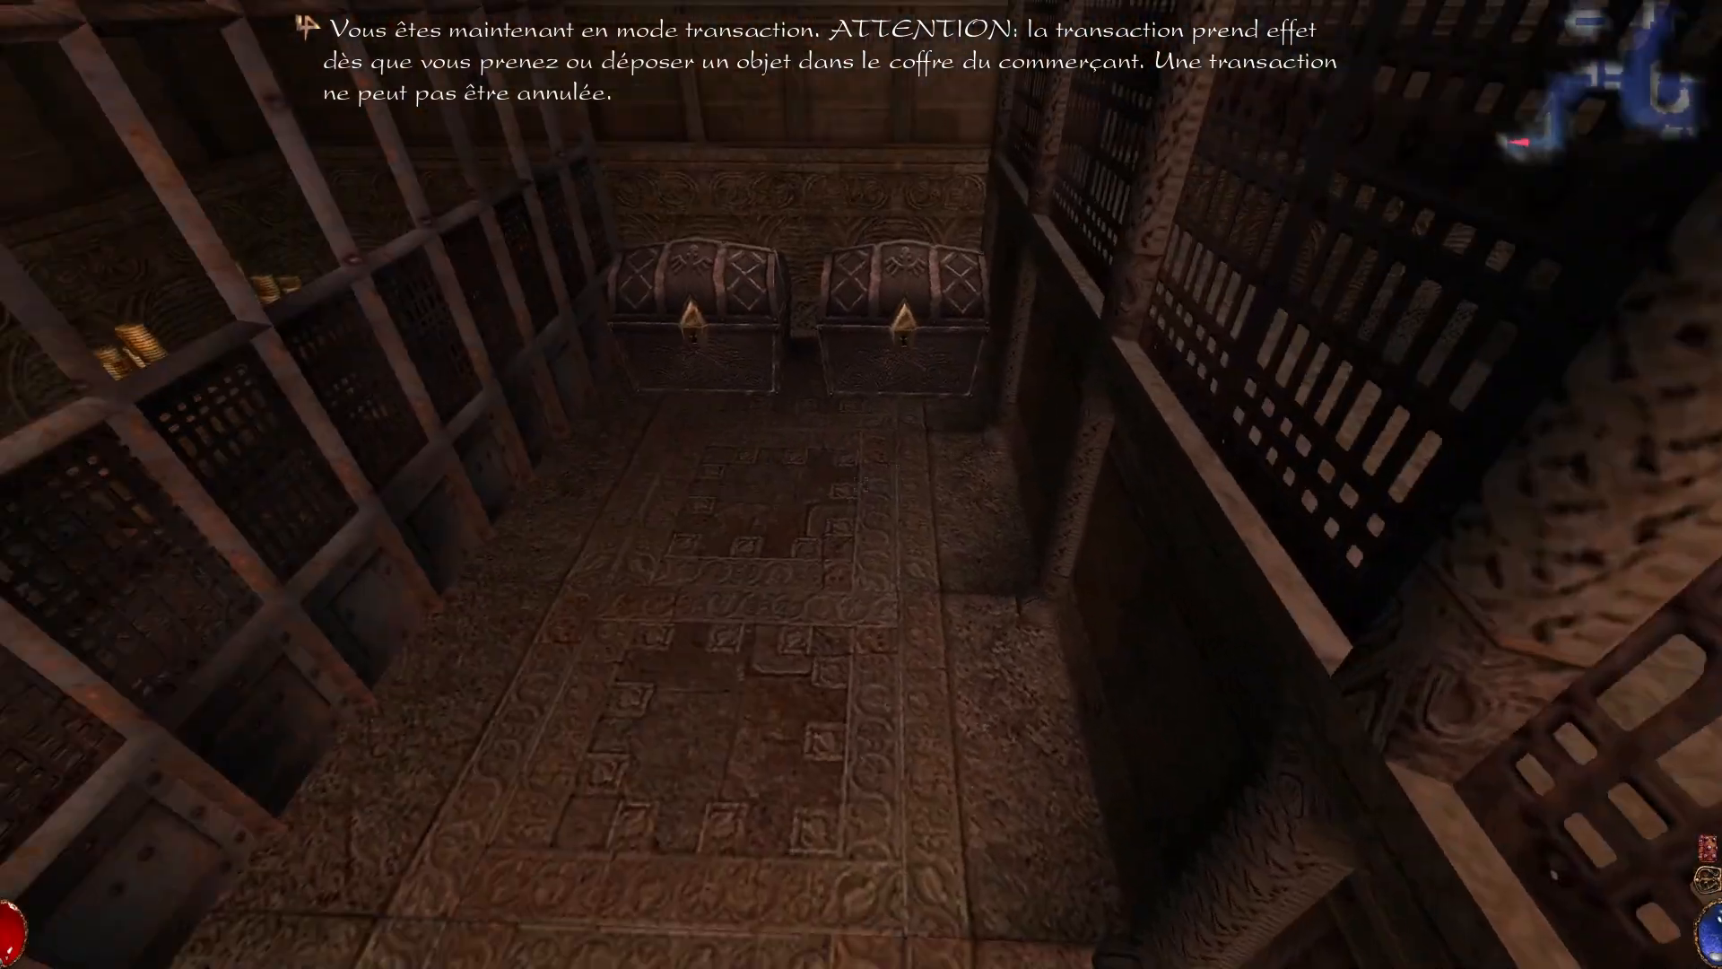
- Walk to the two merchant chests and open and close them in turn to check their contents
key("w")
right_click(863, 485)
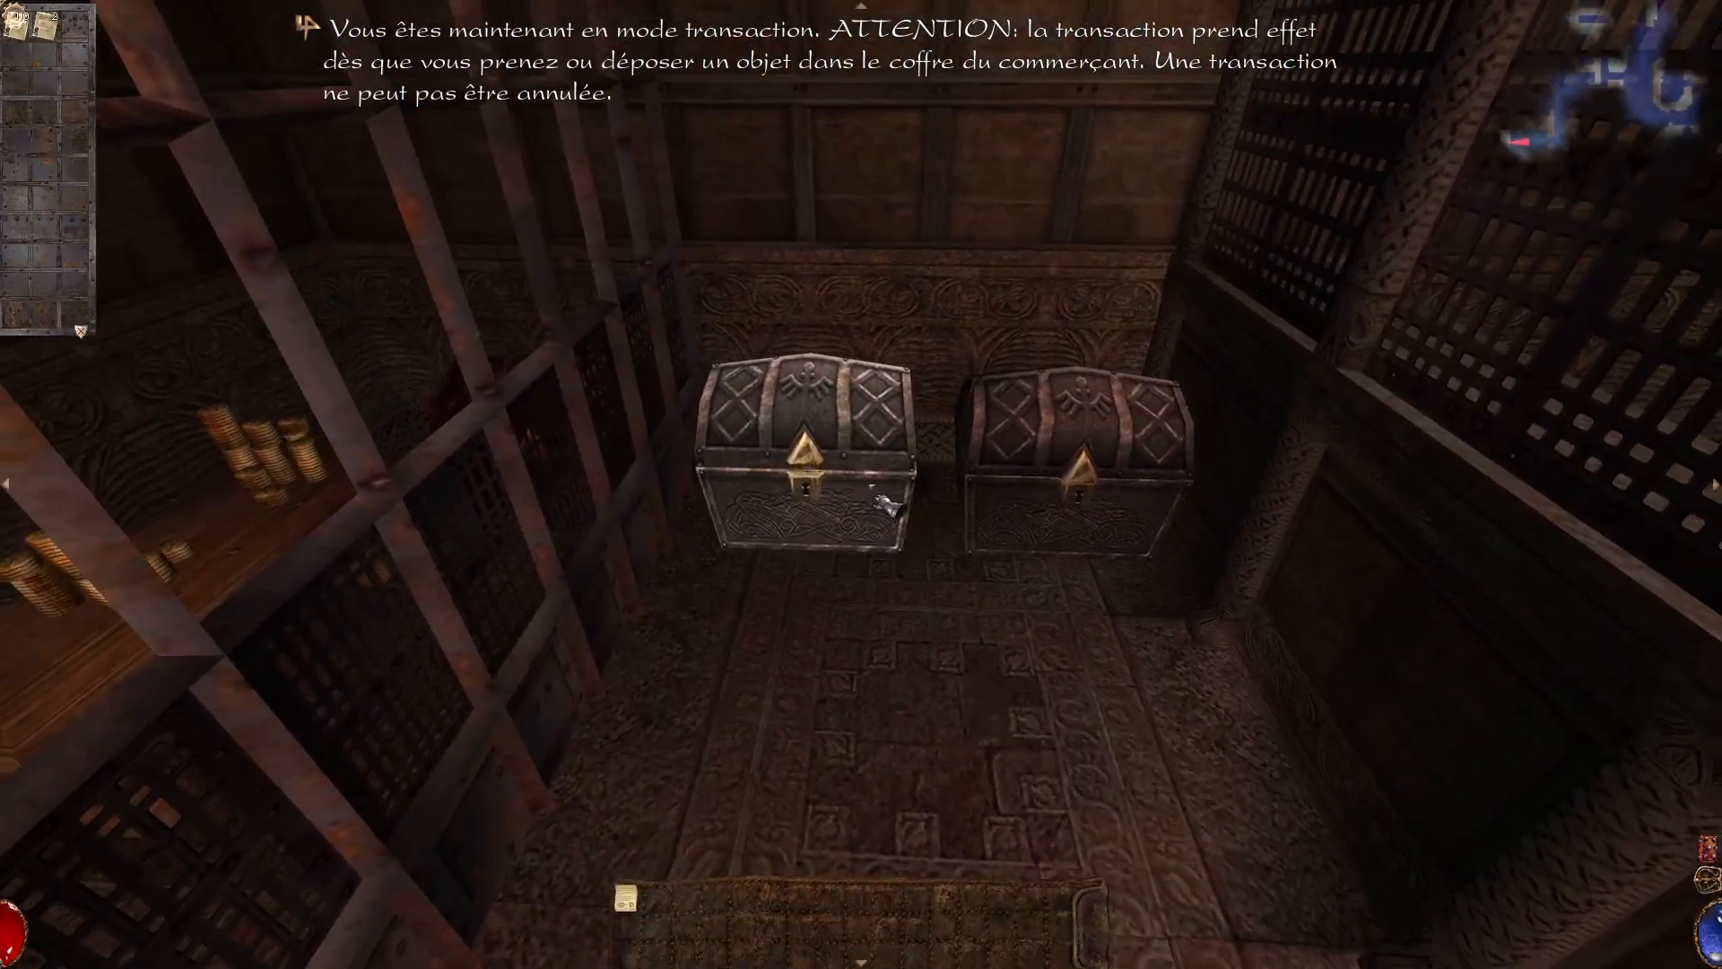
right_click(863, 485)
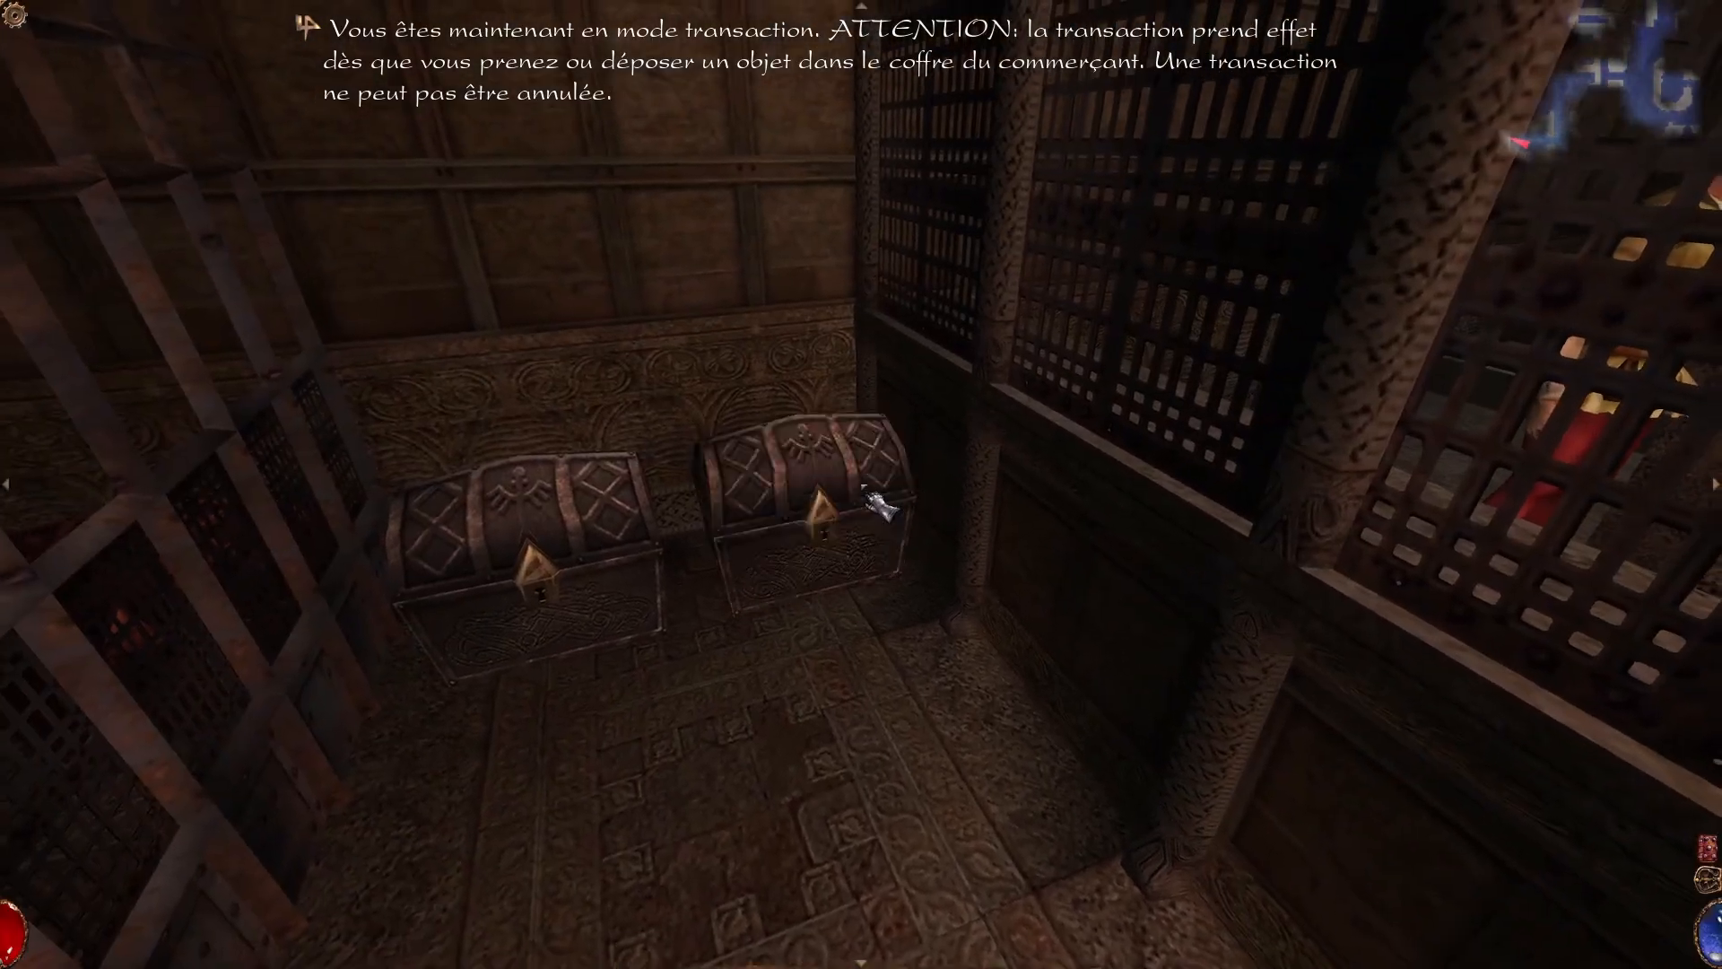
right_click(862, 485)
right_click(863, 486)
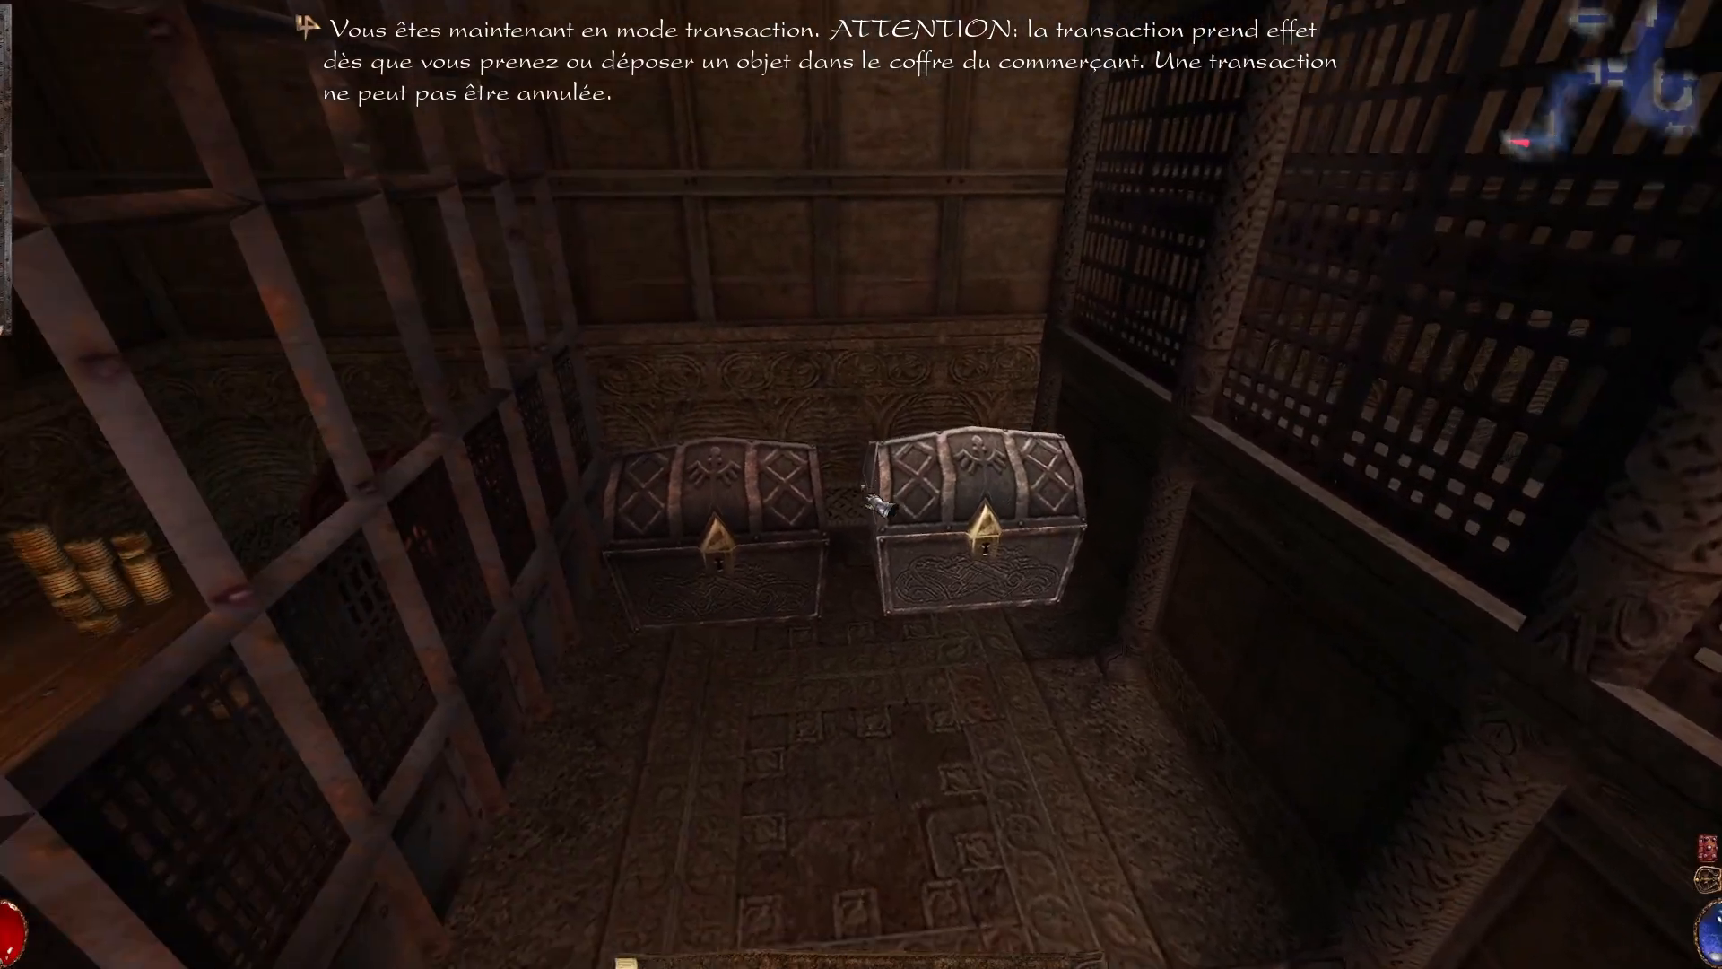
right_click(863, 485)
right_click(870, 502)
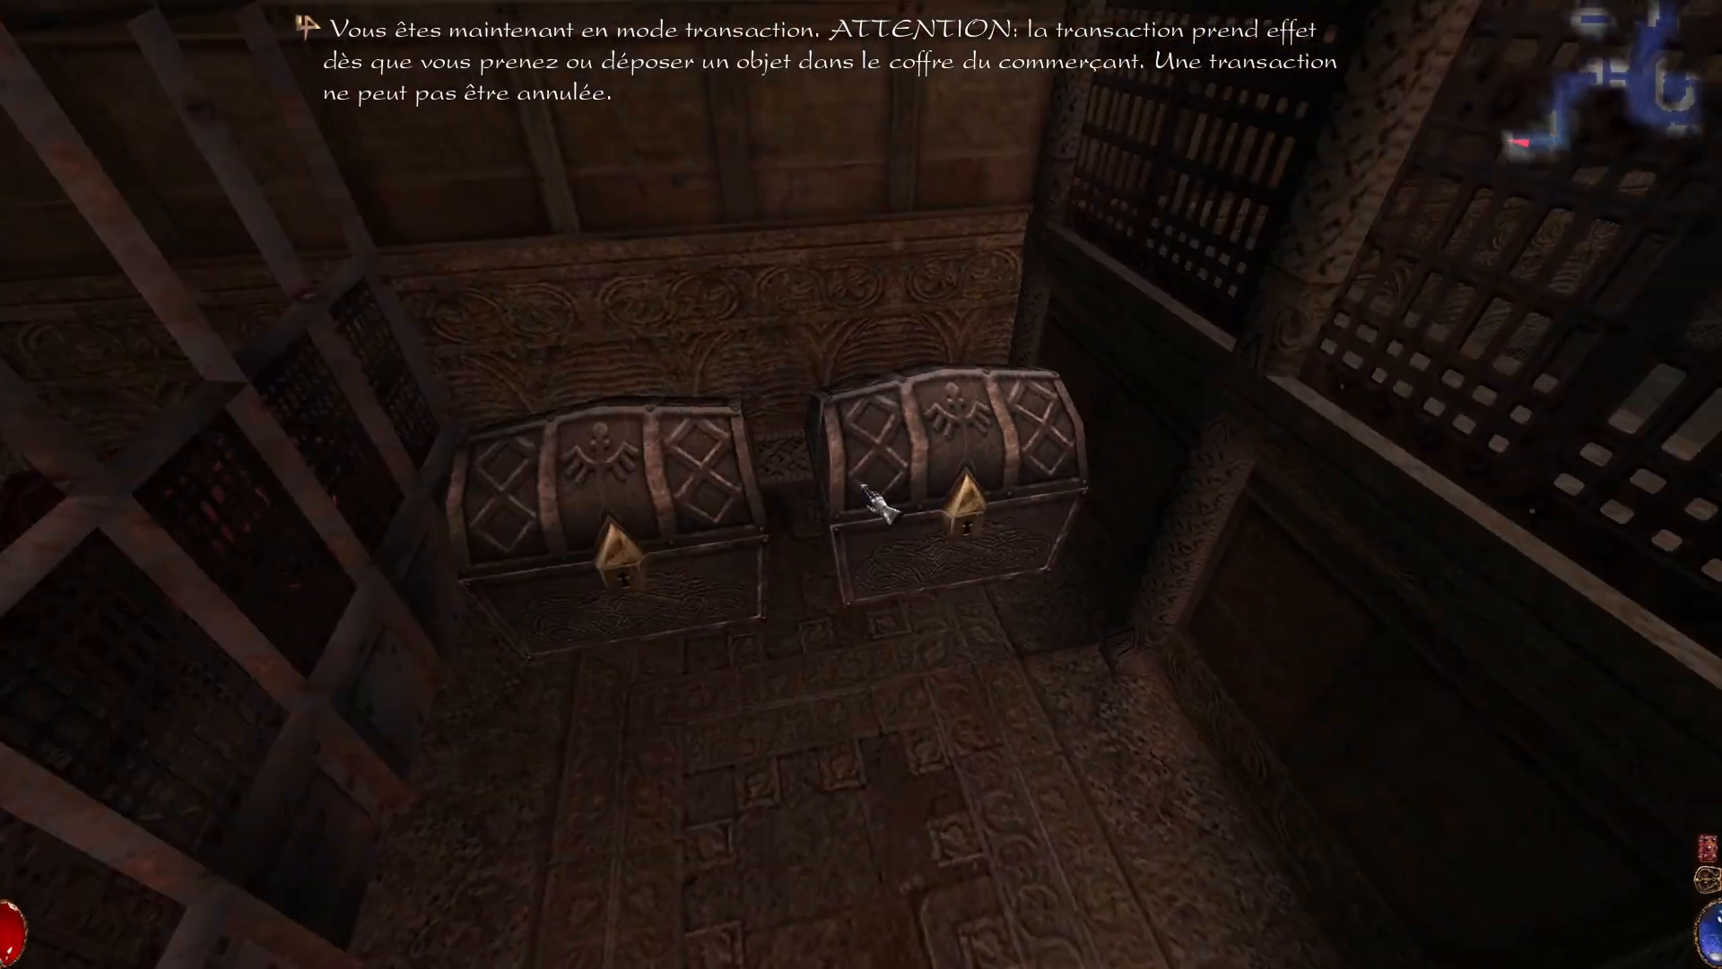
- Open each merchant chest again to compare the gold in one with the sealed scrolls in the other
right_click(870, 502)
right_click(862, 486)
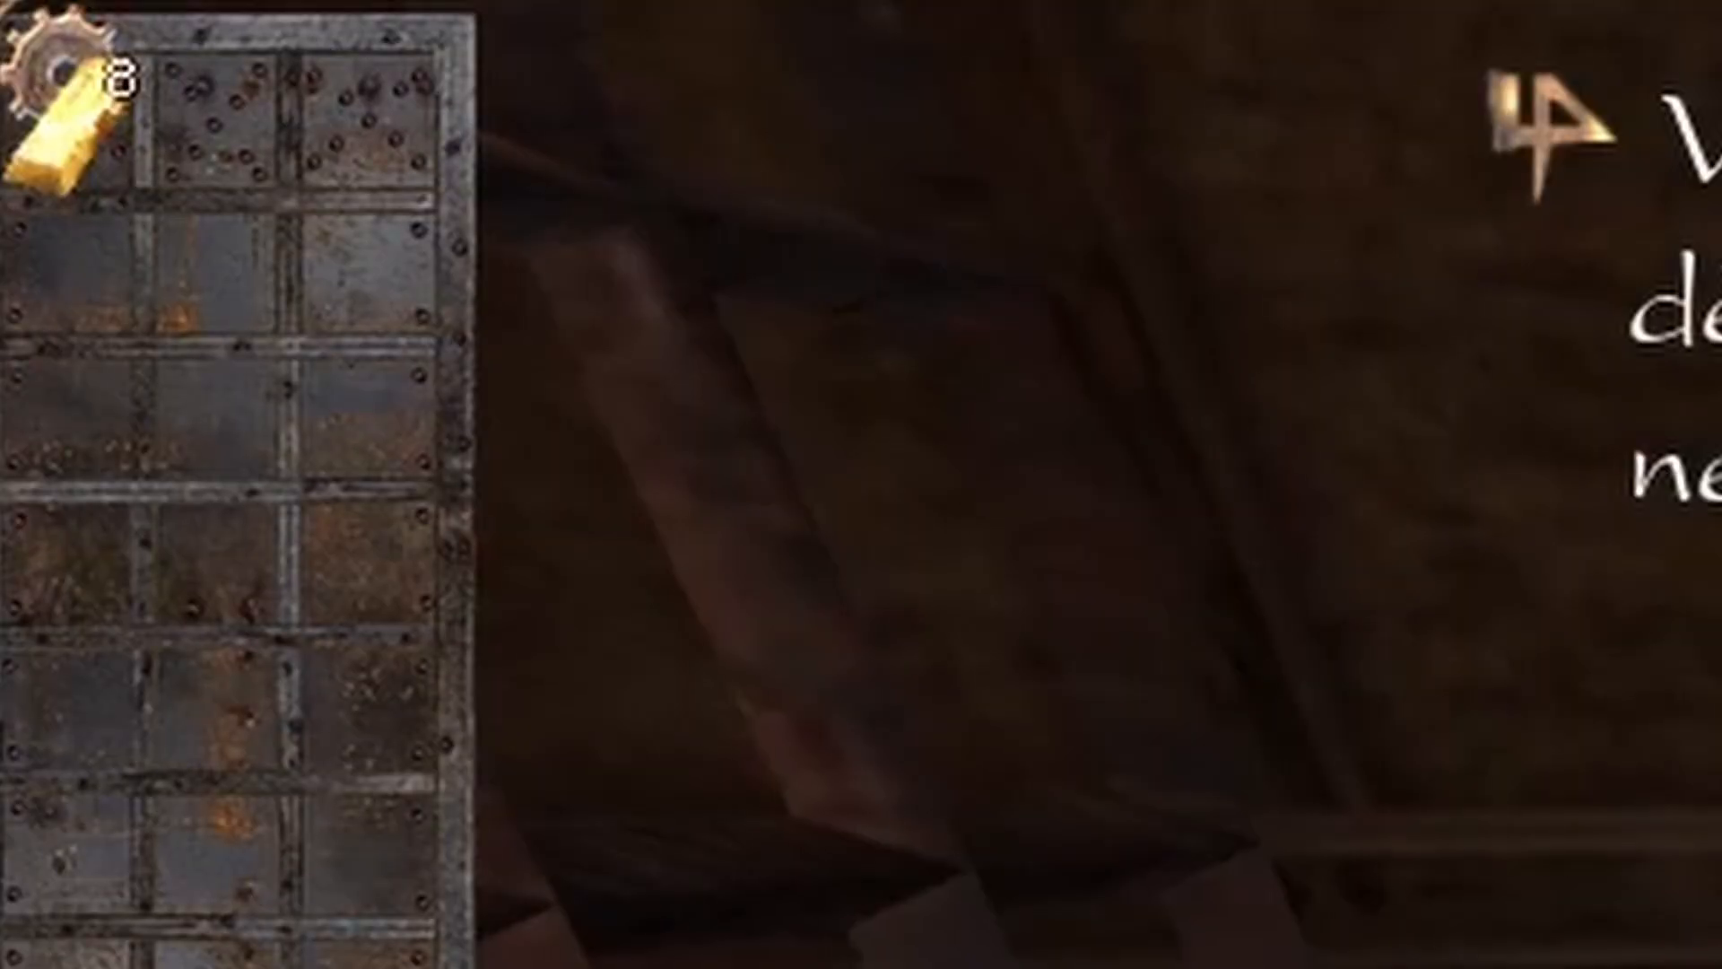
right_click(863, 485)
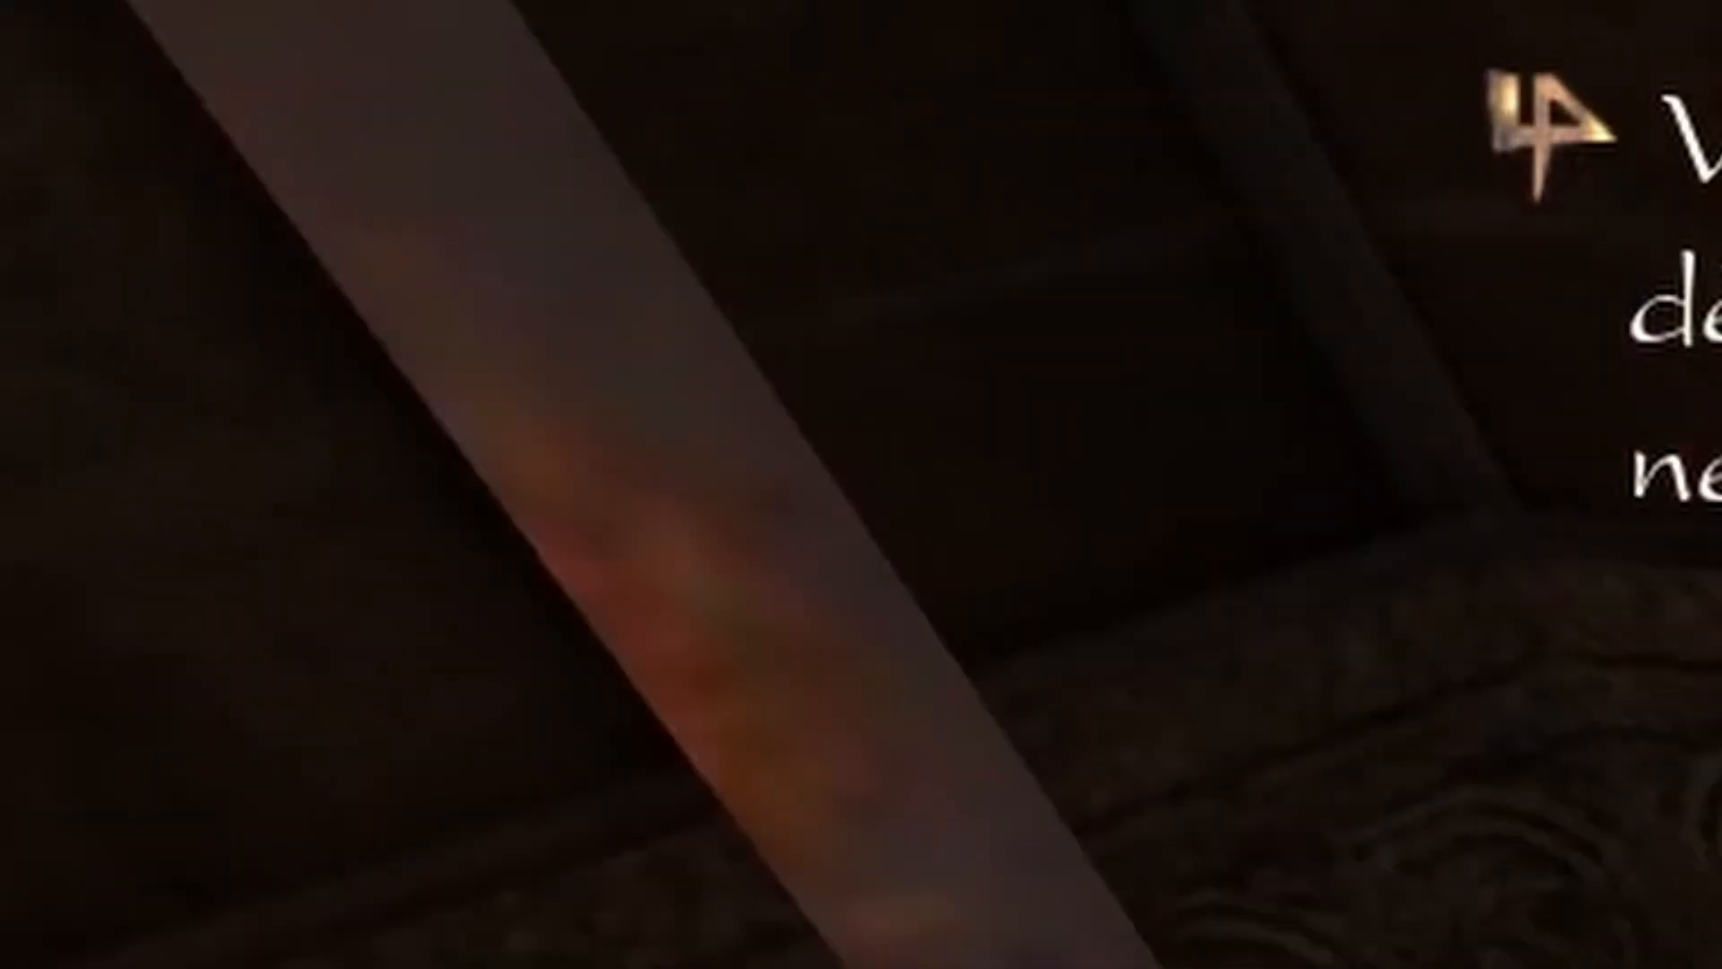
right_click(863, 485)
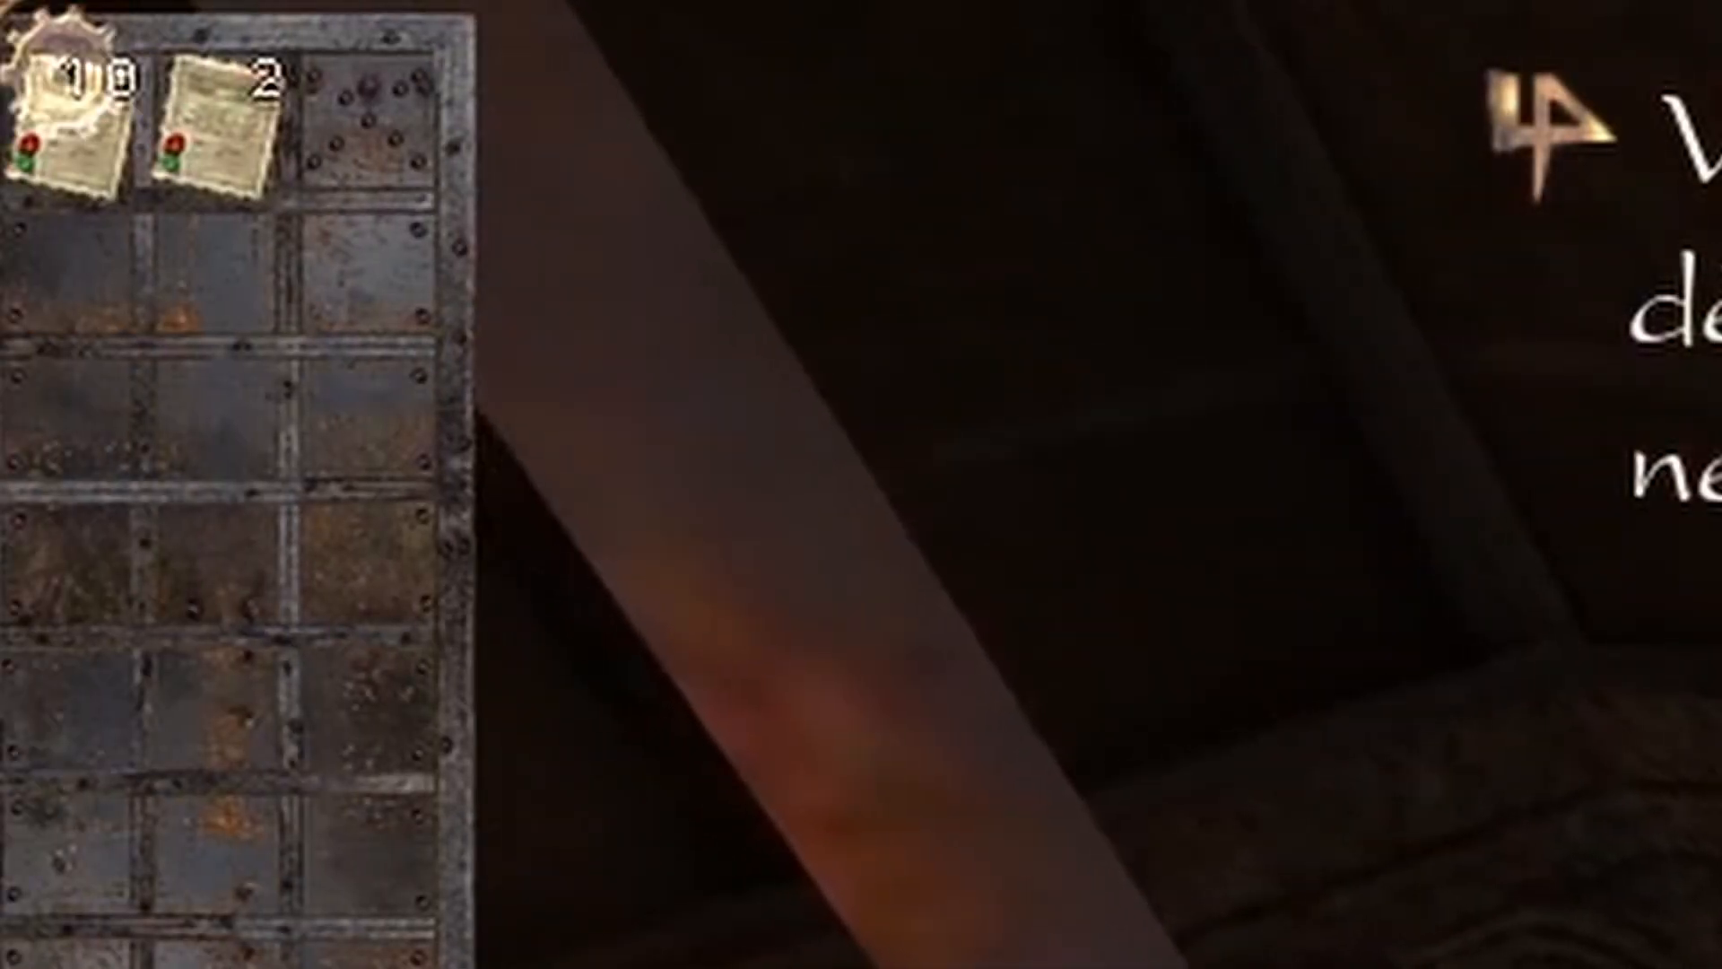
right_click(61, 71)
right_click(61, 72)
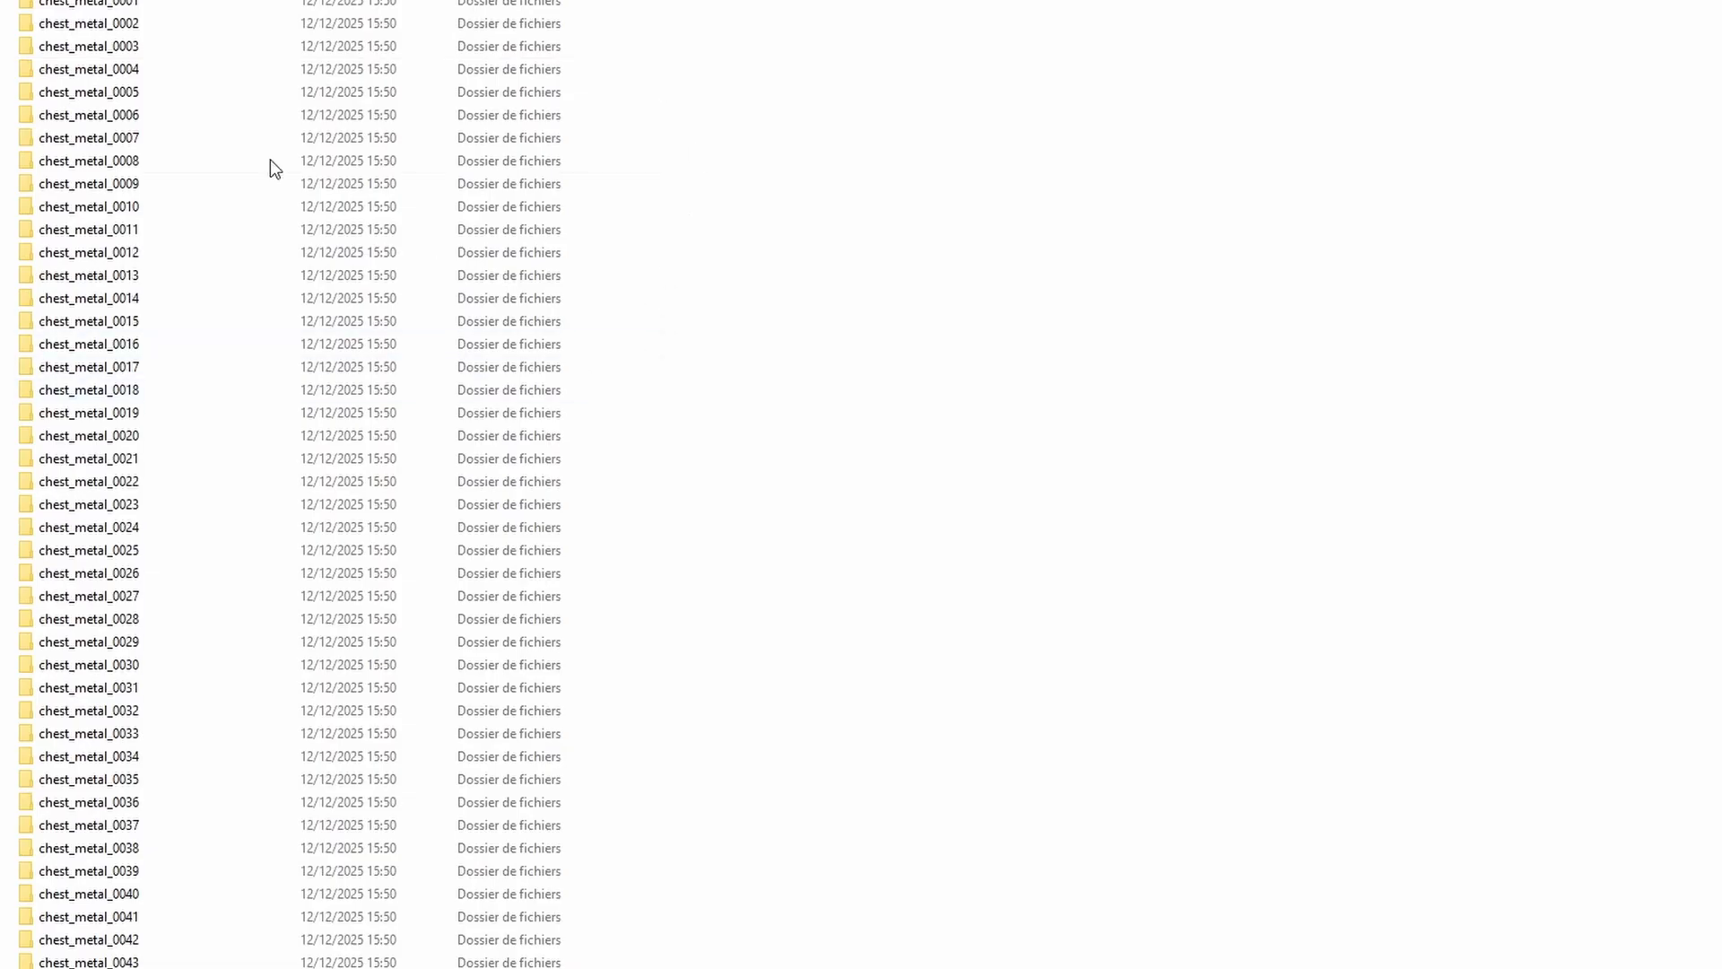
- Browse the numbered chest_metal instance folders down to CHEST_METAL_0133 and the general chest_metal script file
scroll(234, 481, "down", 19)
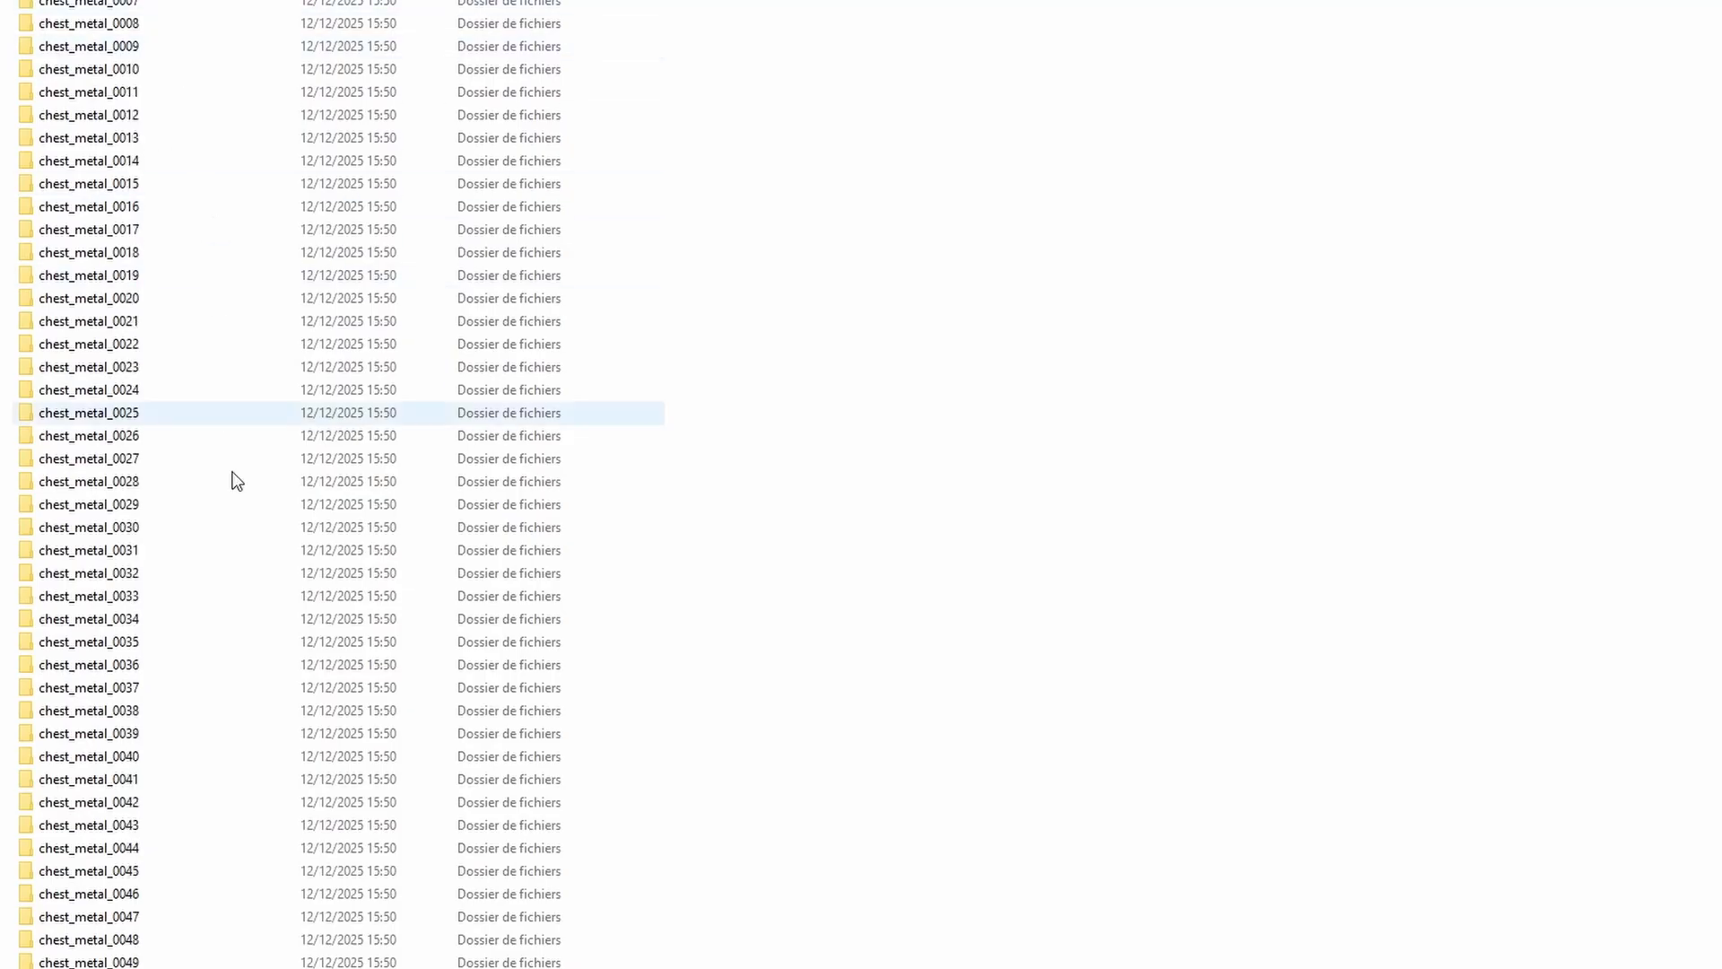
scroll(274, 770, "down", 12)
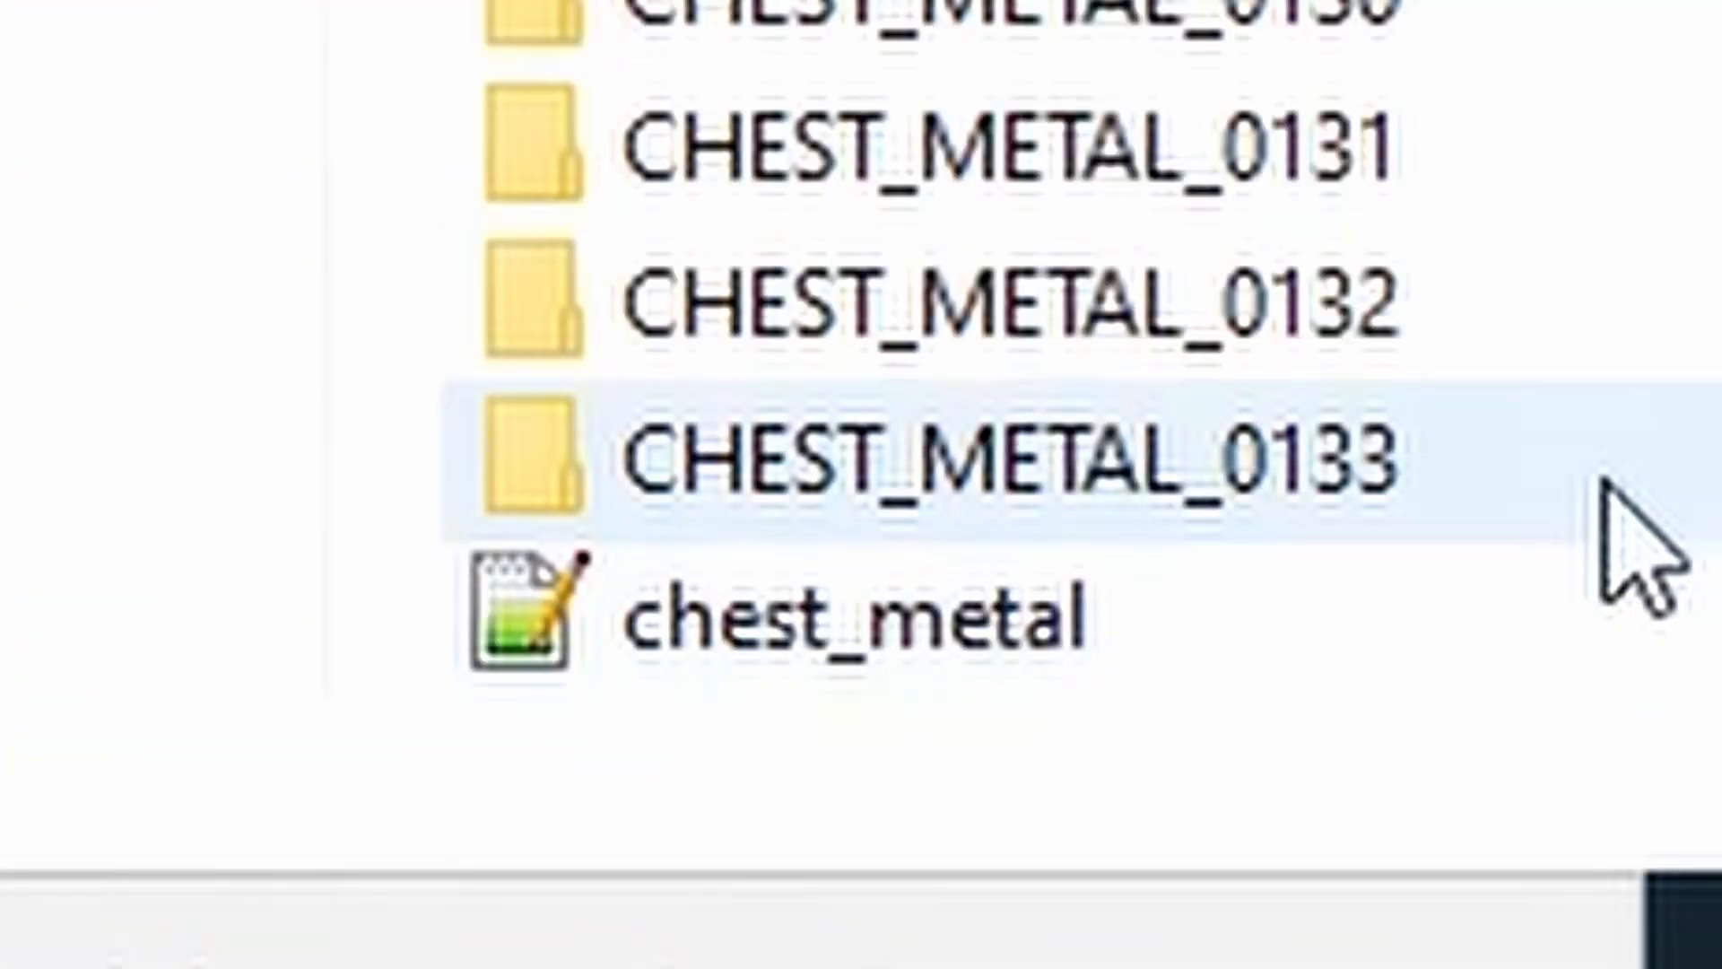
left_click(1588, 480)
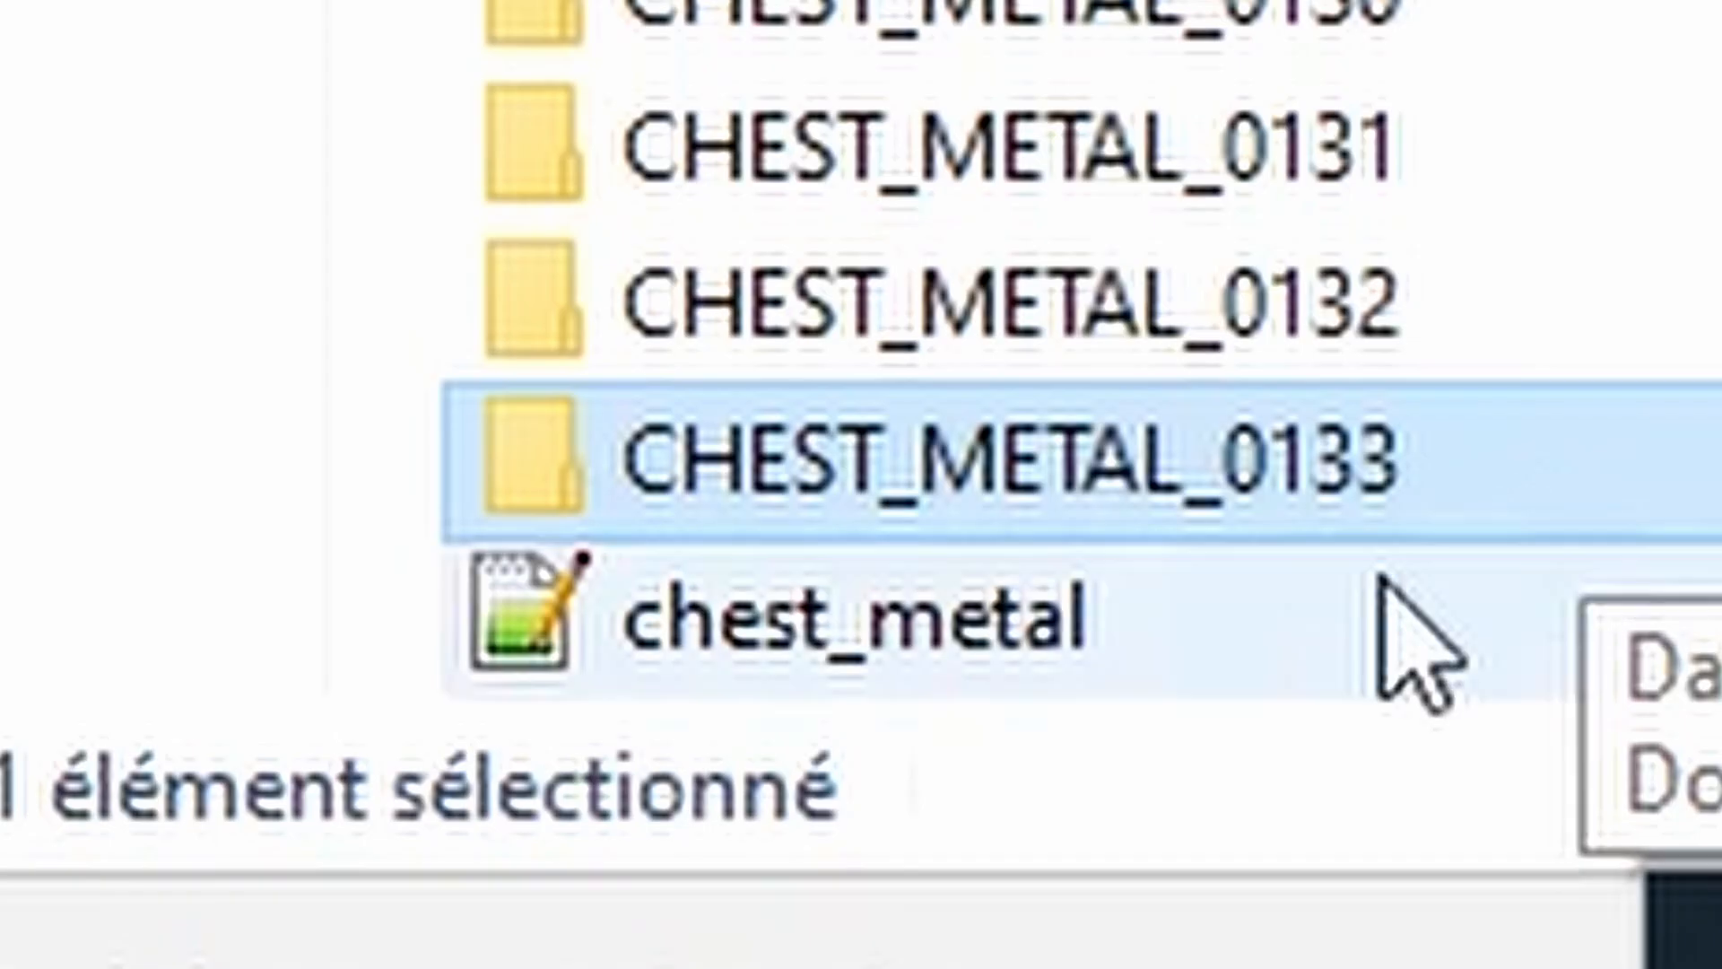
left_click(1227, 625)
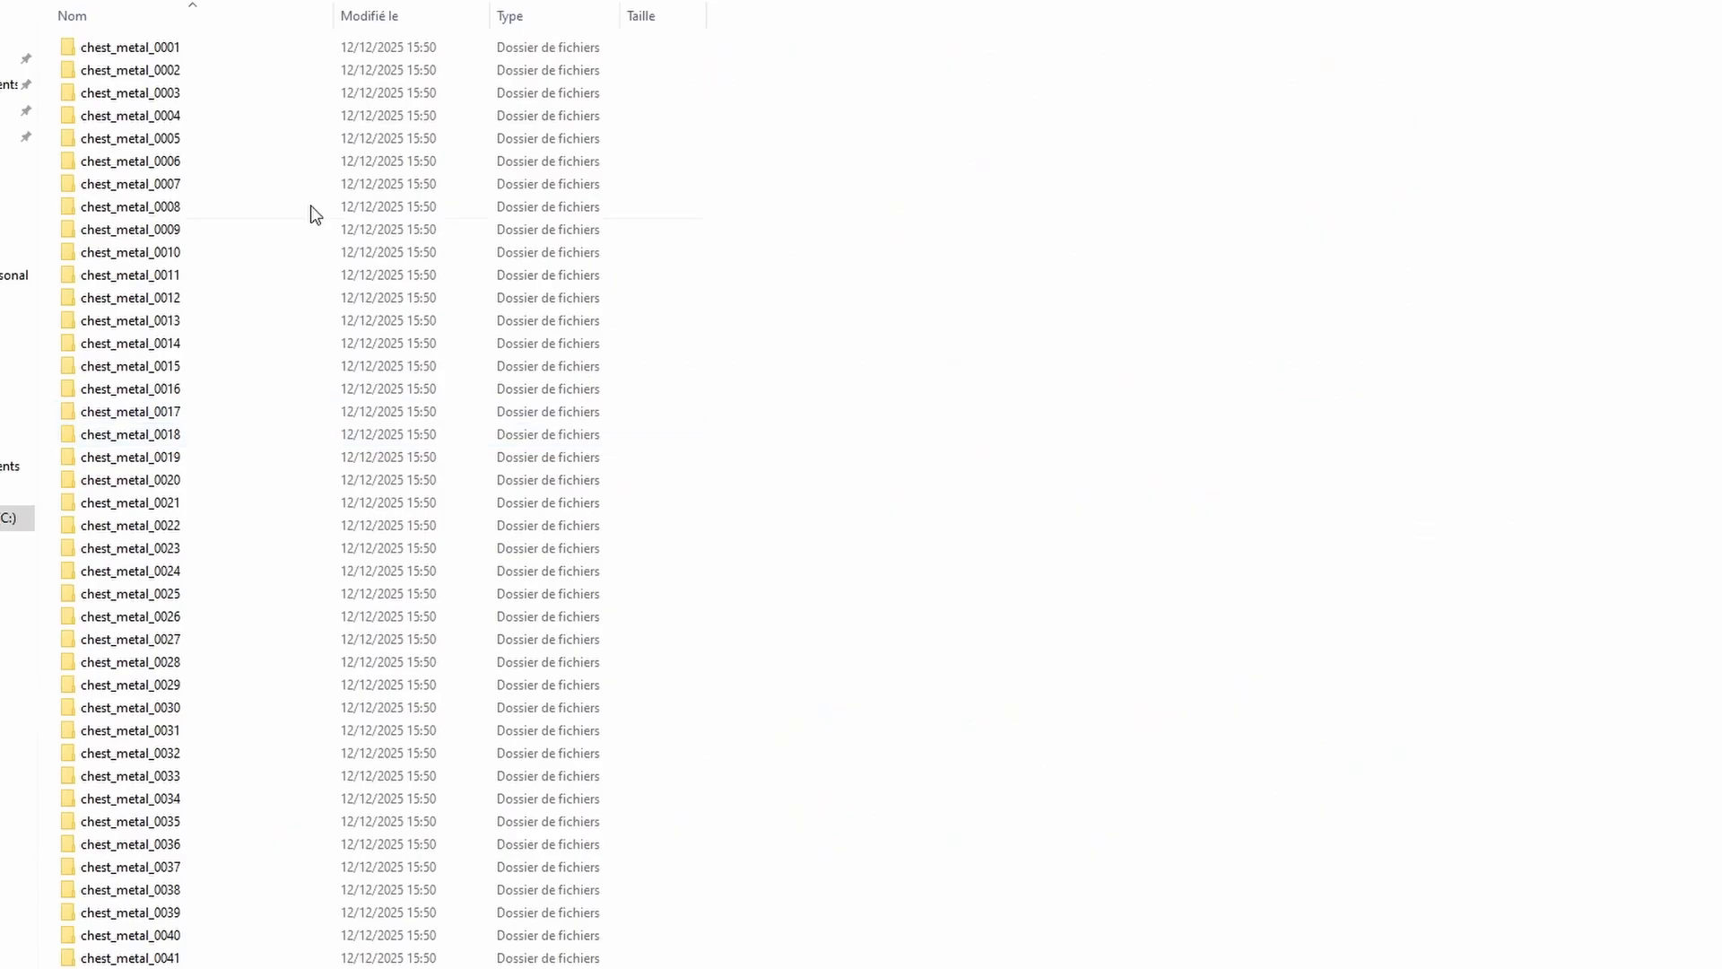
scroll(273, 515, "down", 19)
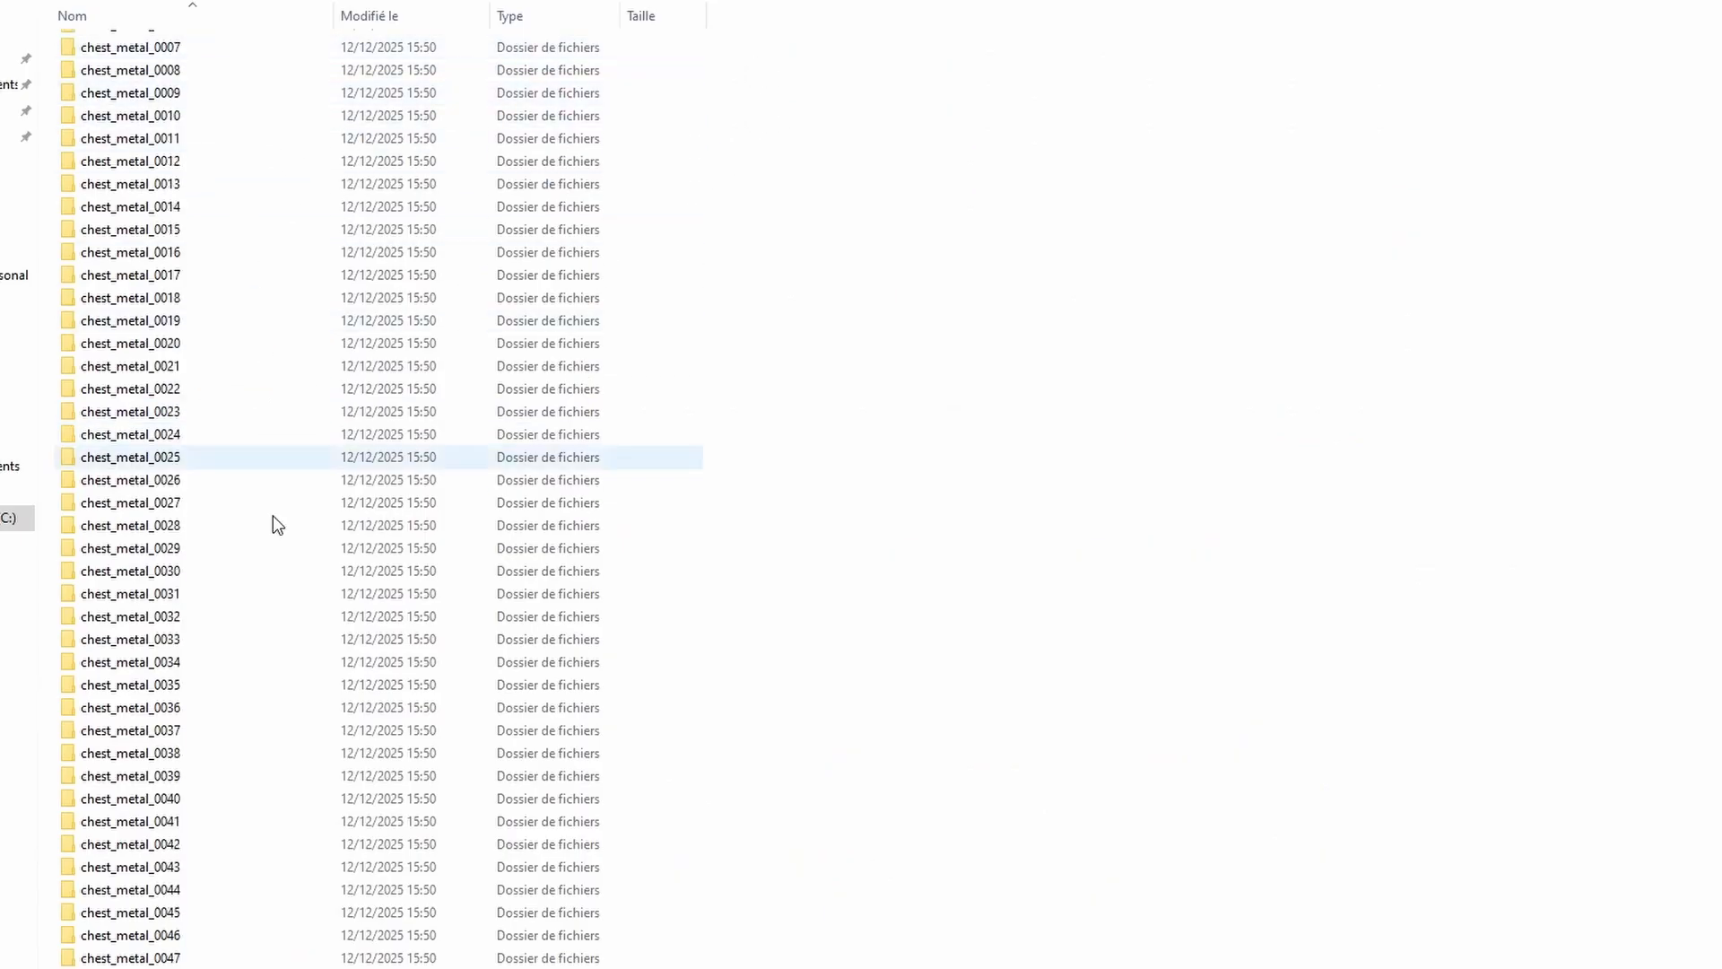
scroll(315, 811, "down", 11)
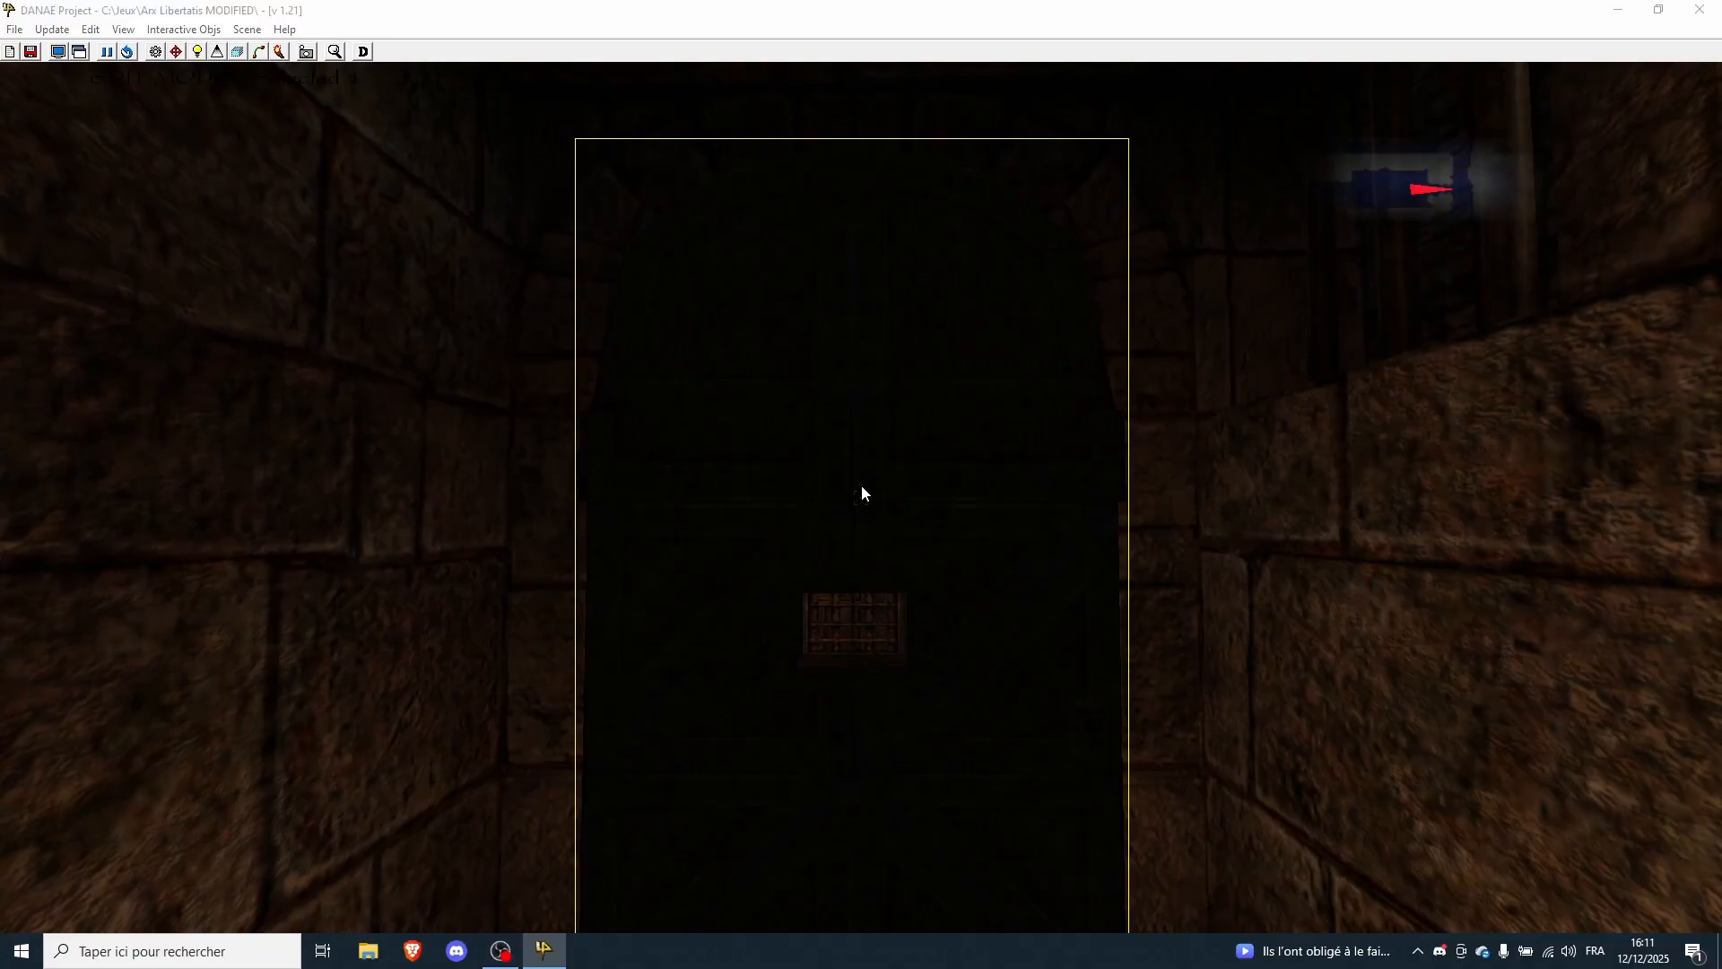
- Open the jail door's script, set §unlock to 1 in the local script's ON INIT block and save the local changes
double_click(861, 486)
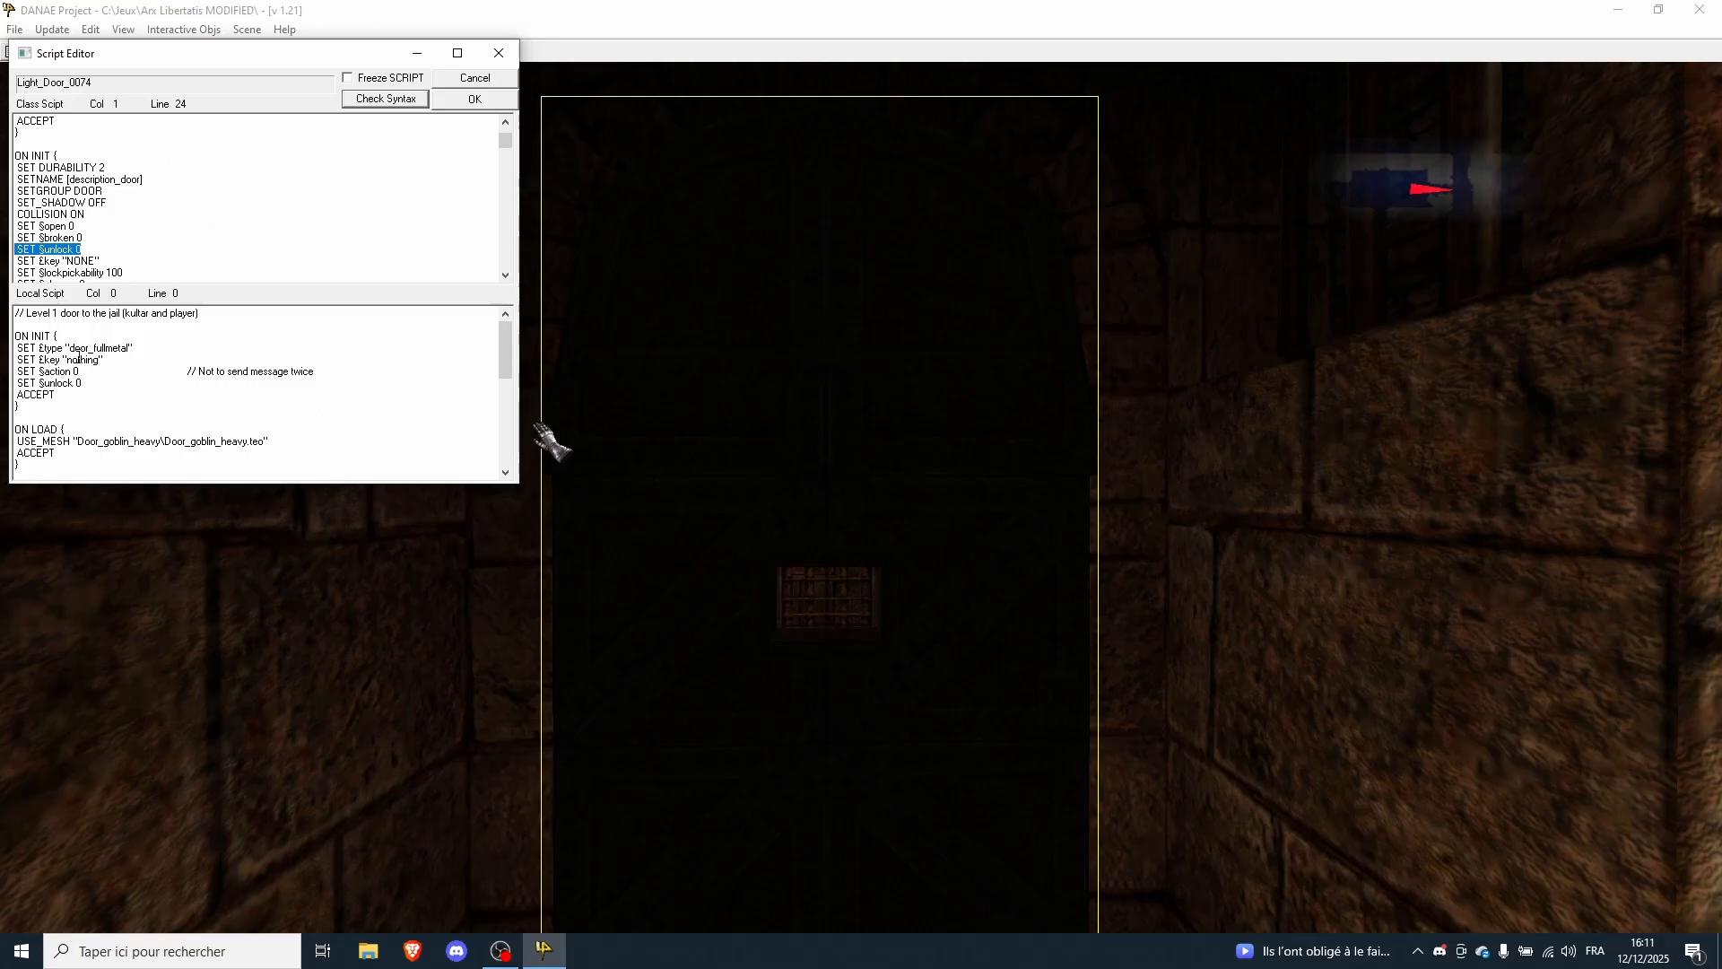
left_click_drag(59, 335, 7, 336)
left_click_drag(84, 383, 57, 383)
left_click(88, 383)
left_click(471, 100)
left_click(469, 105)
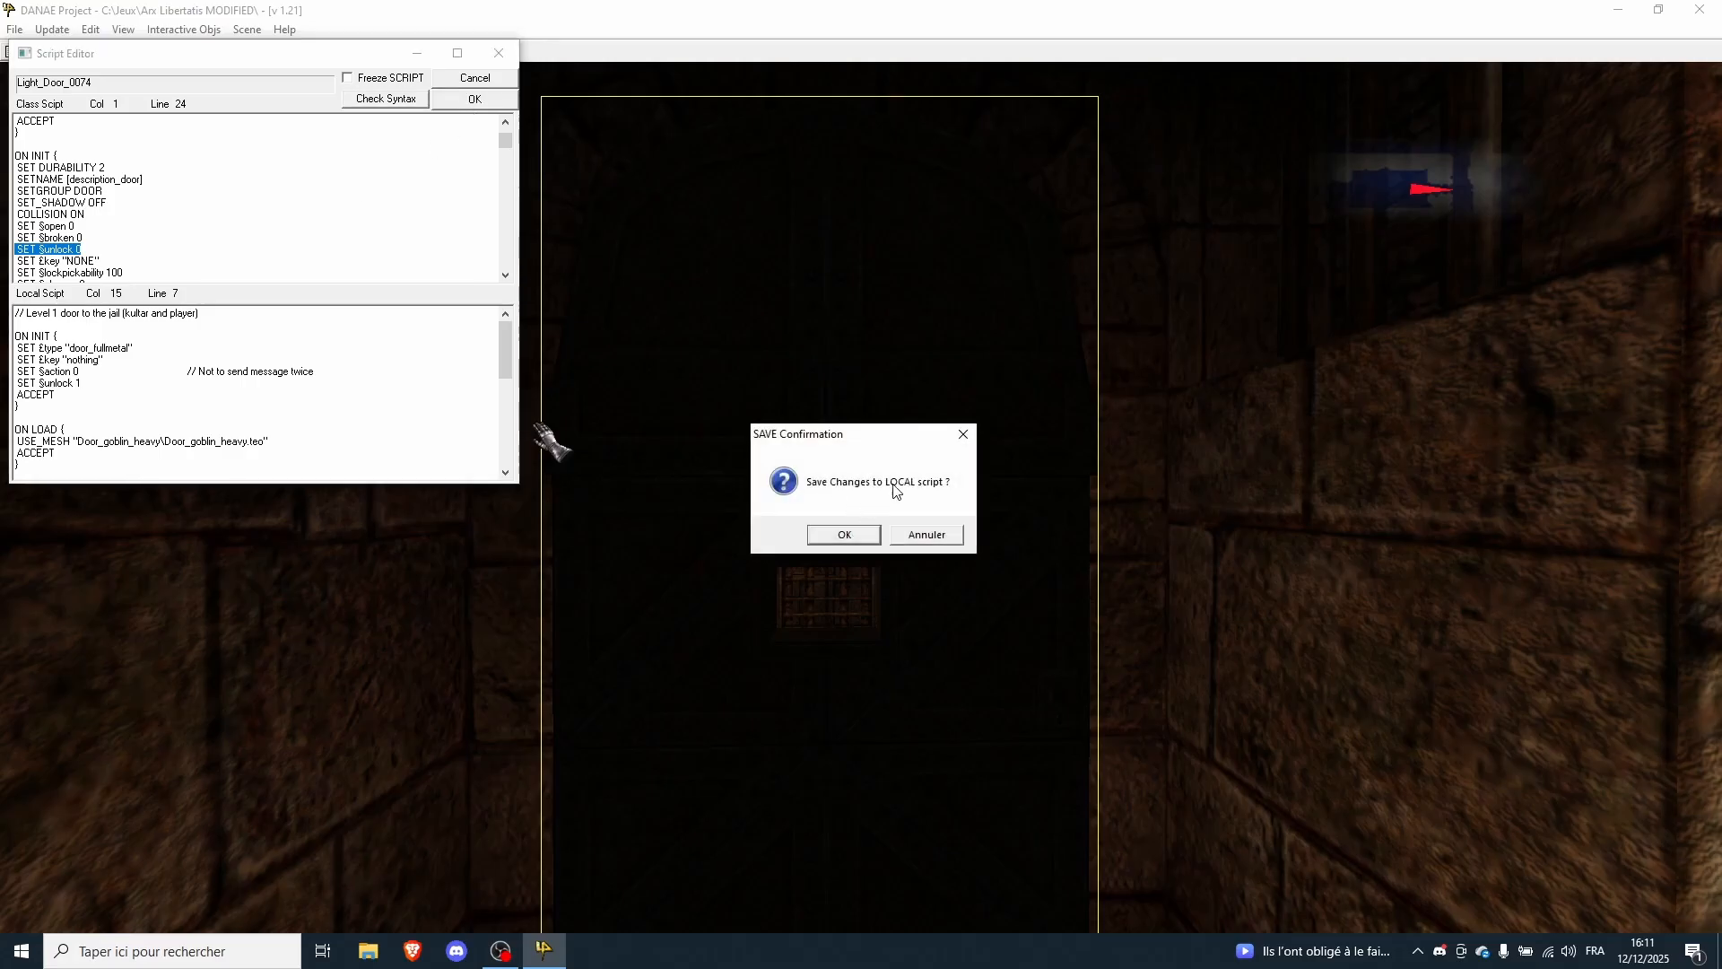
left_click(845, 535)
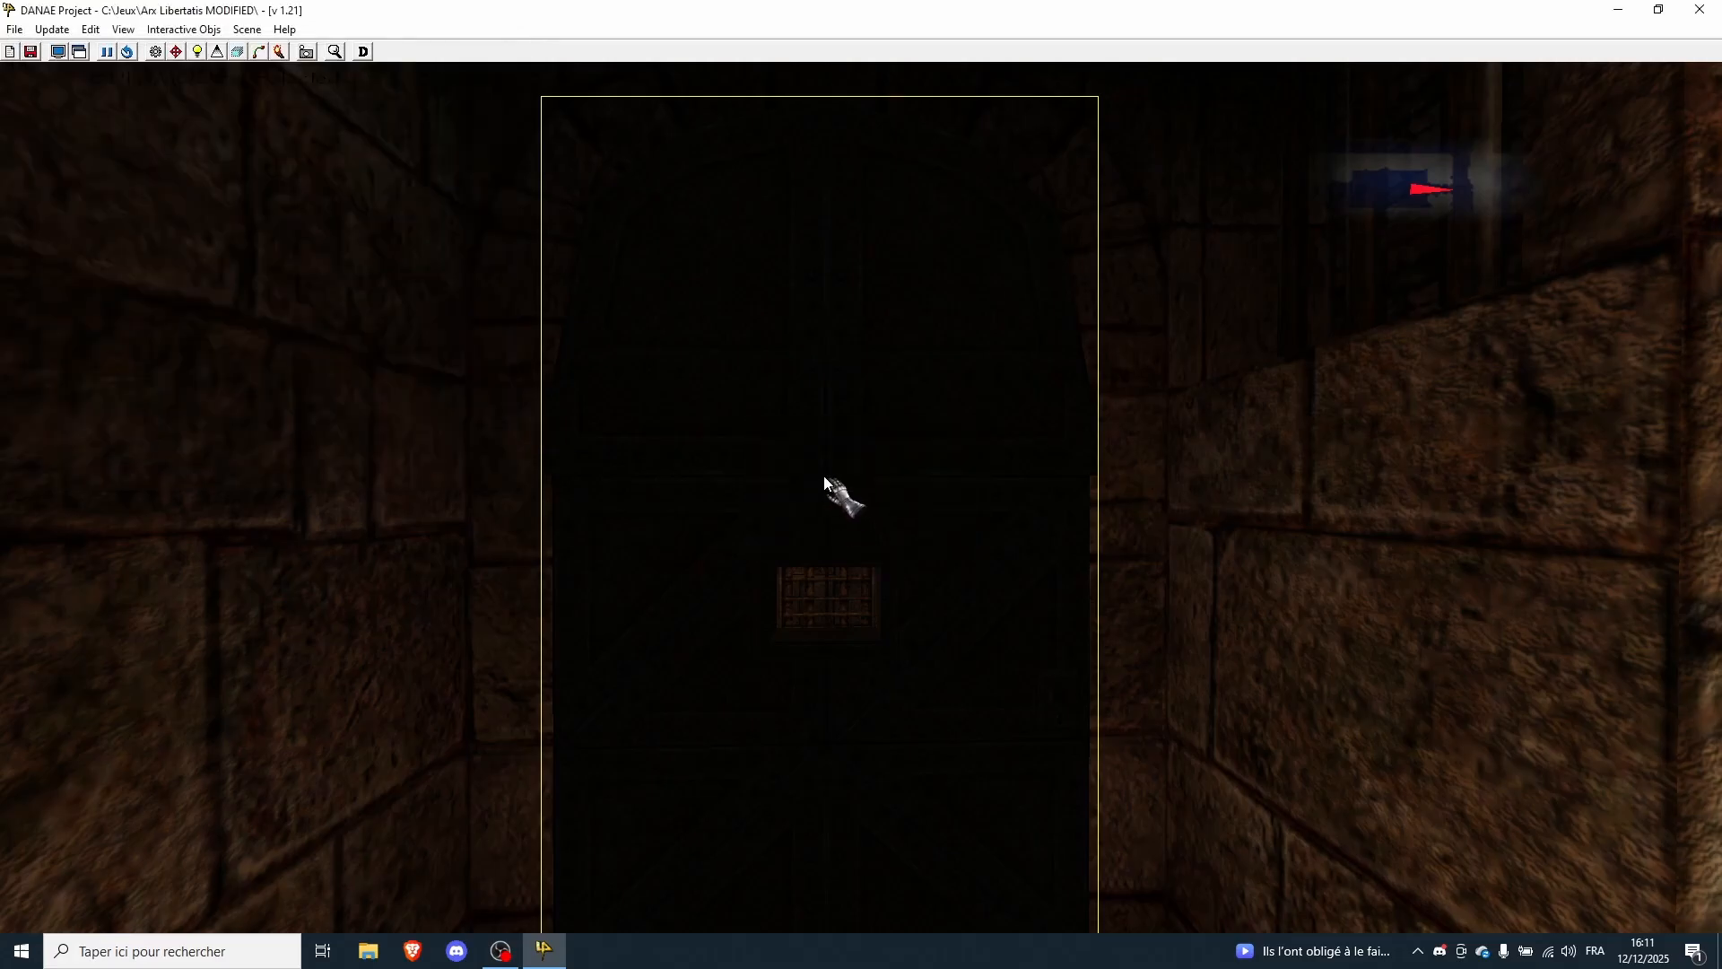
- Maximise the editor window and close the Interactive Objects list
left_click(155, 58)
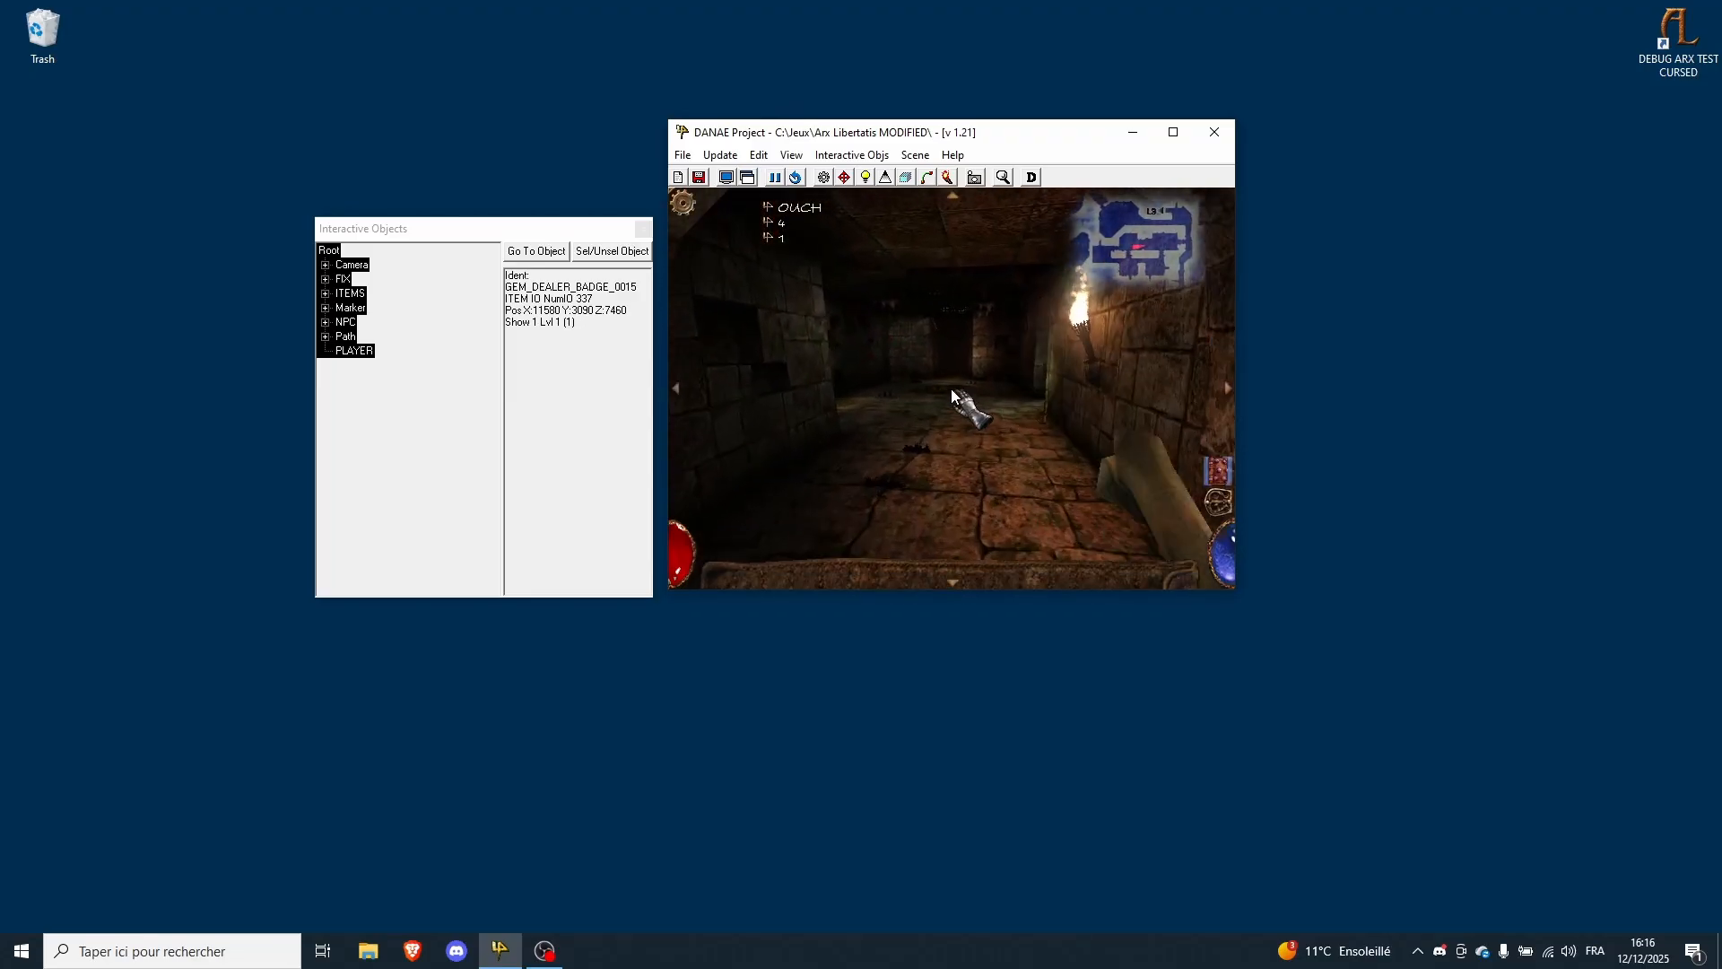
left_click_drag(1014, 150, 1007, 1)
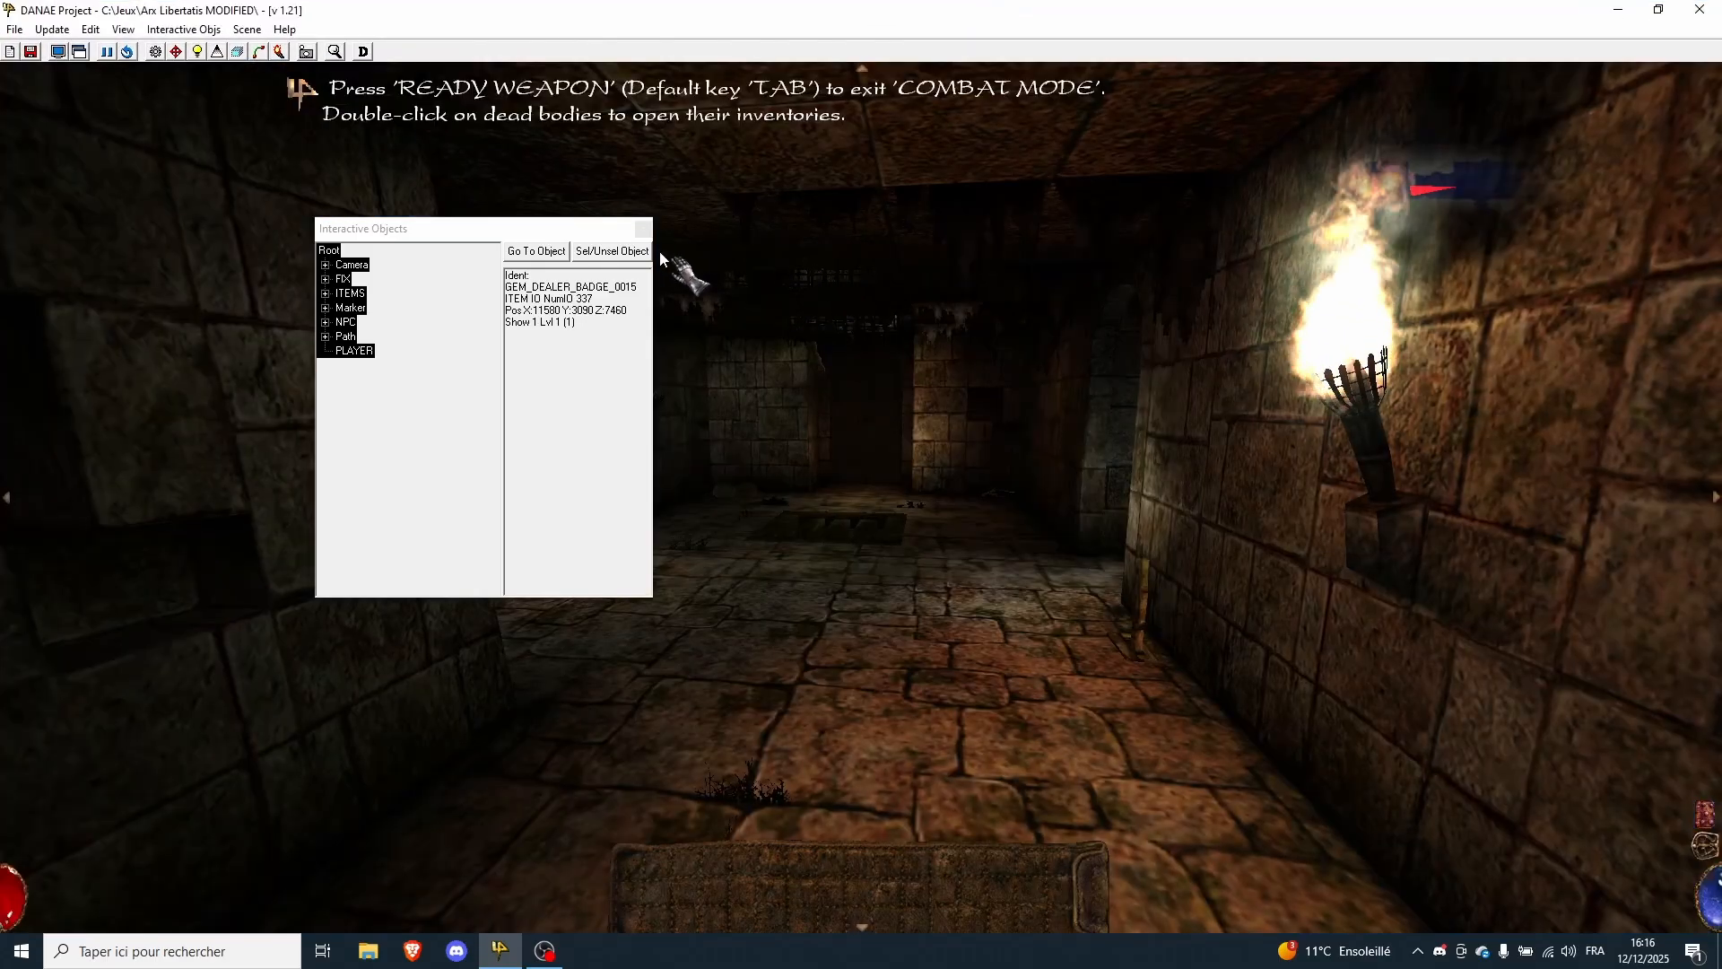
left_click(644, 229)
- Walk along the dungeon corridor to the metal jail door and look round at the barred cell
right_click(656, 260)
key("z")
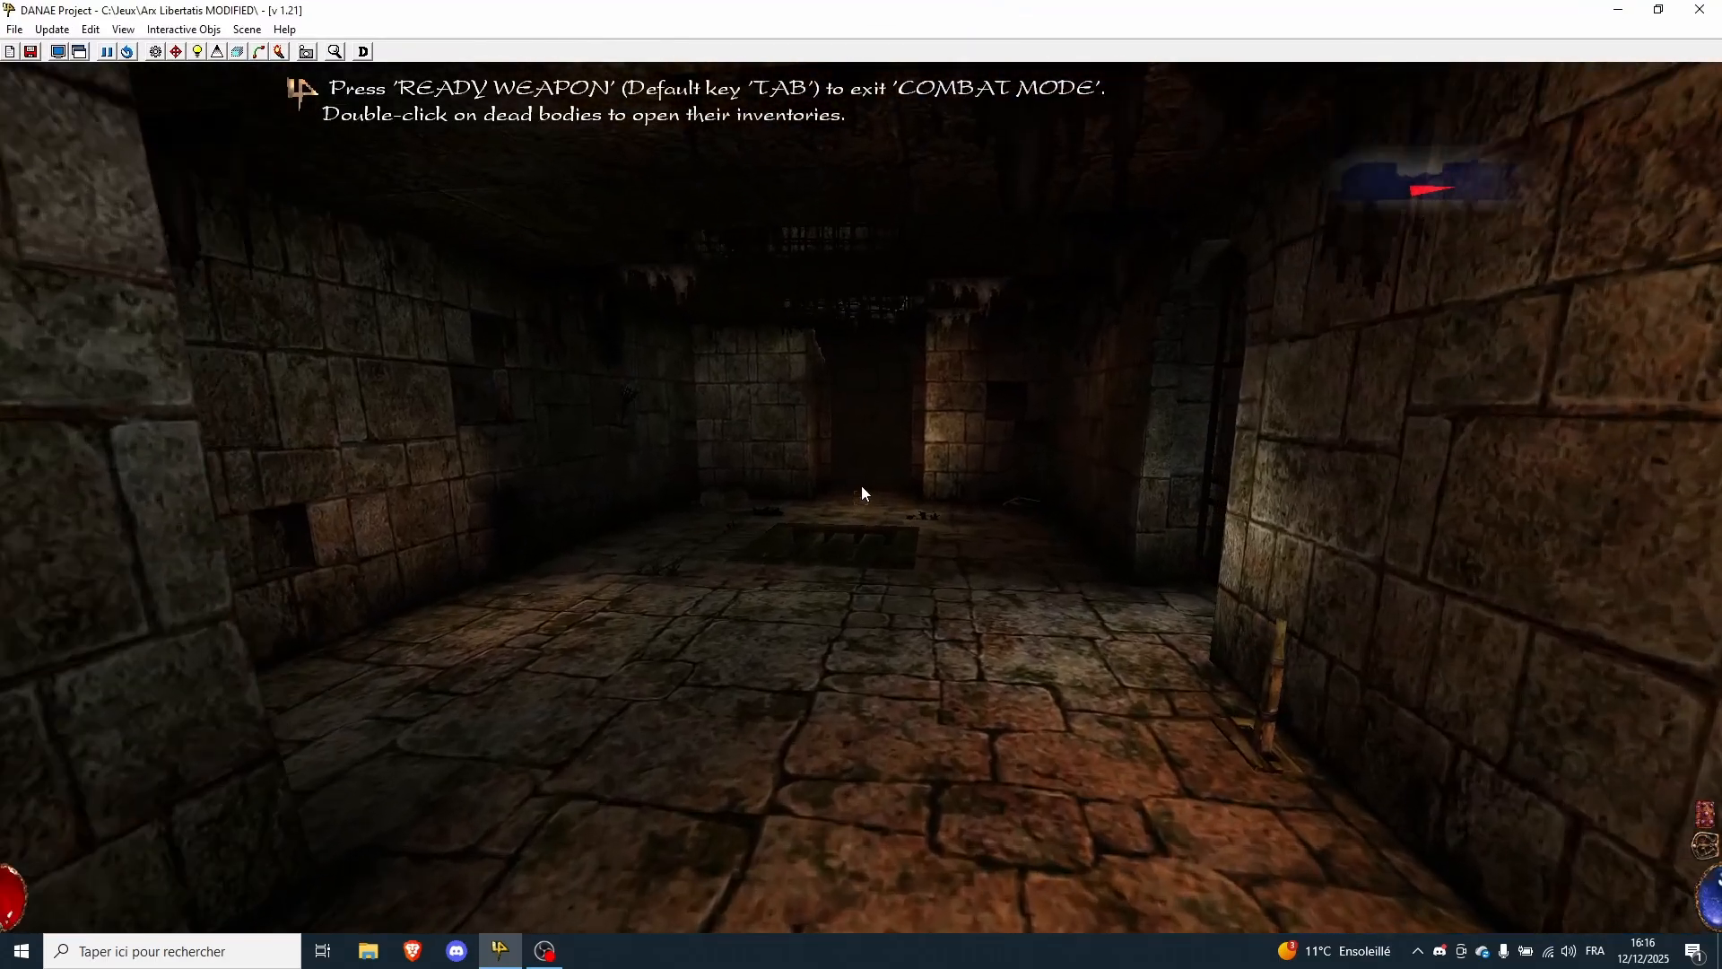
key("z")
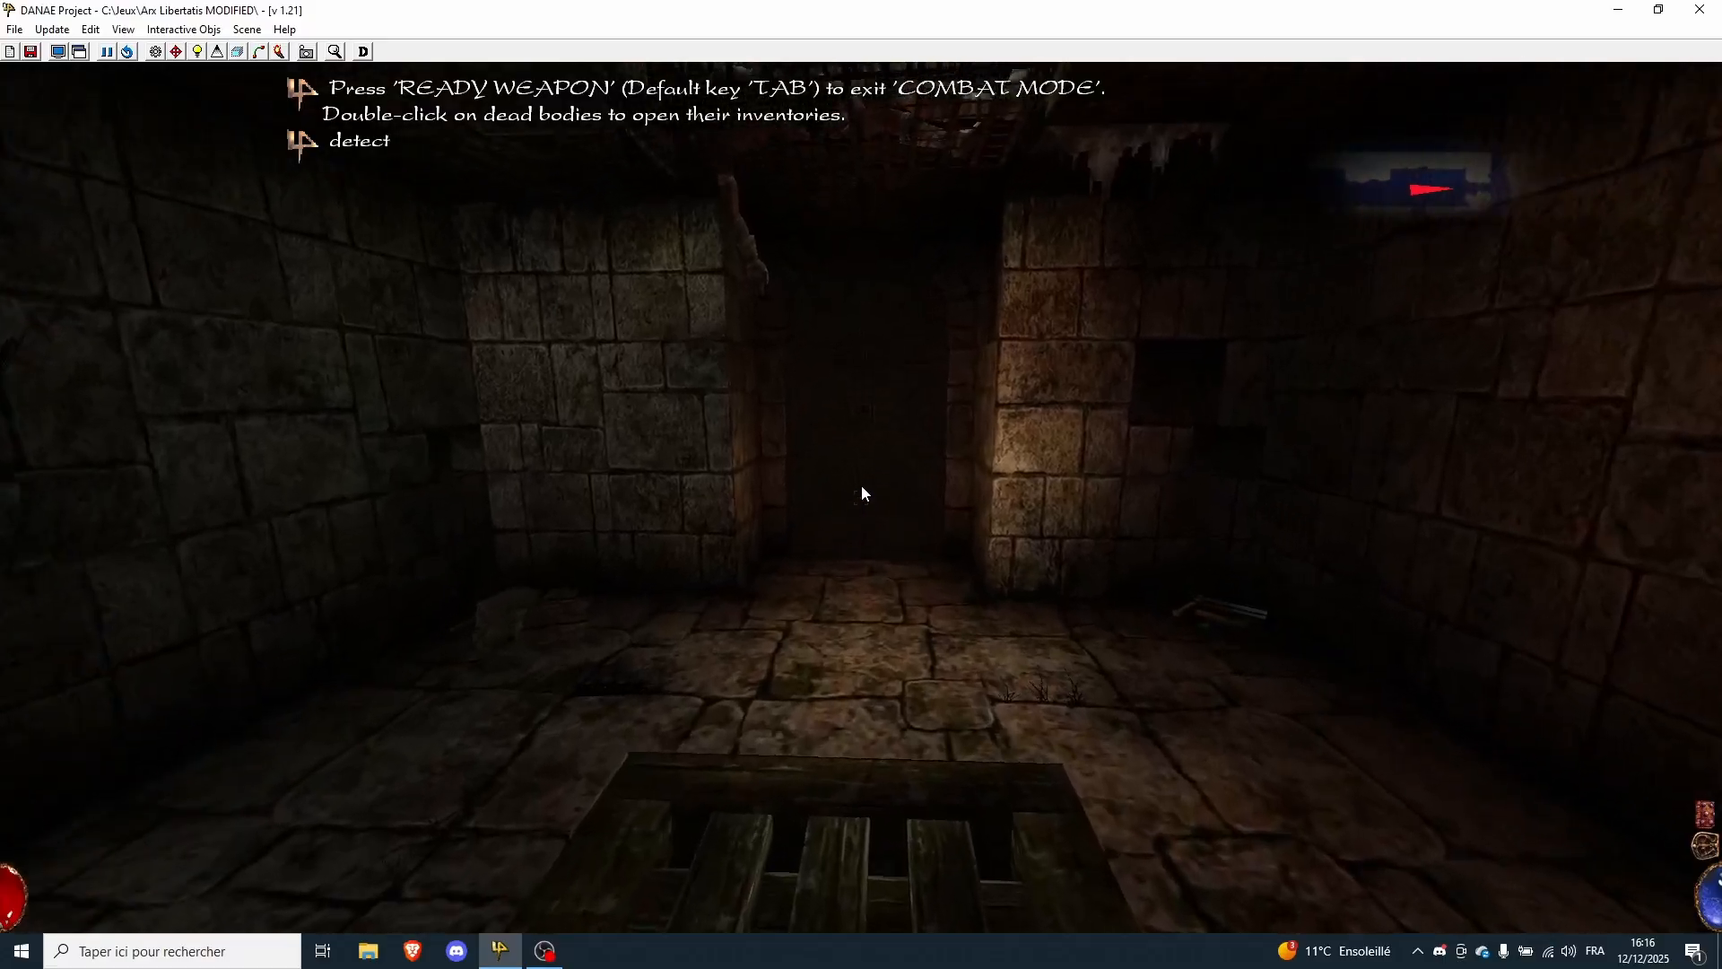
key("z")
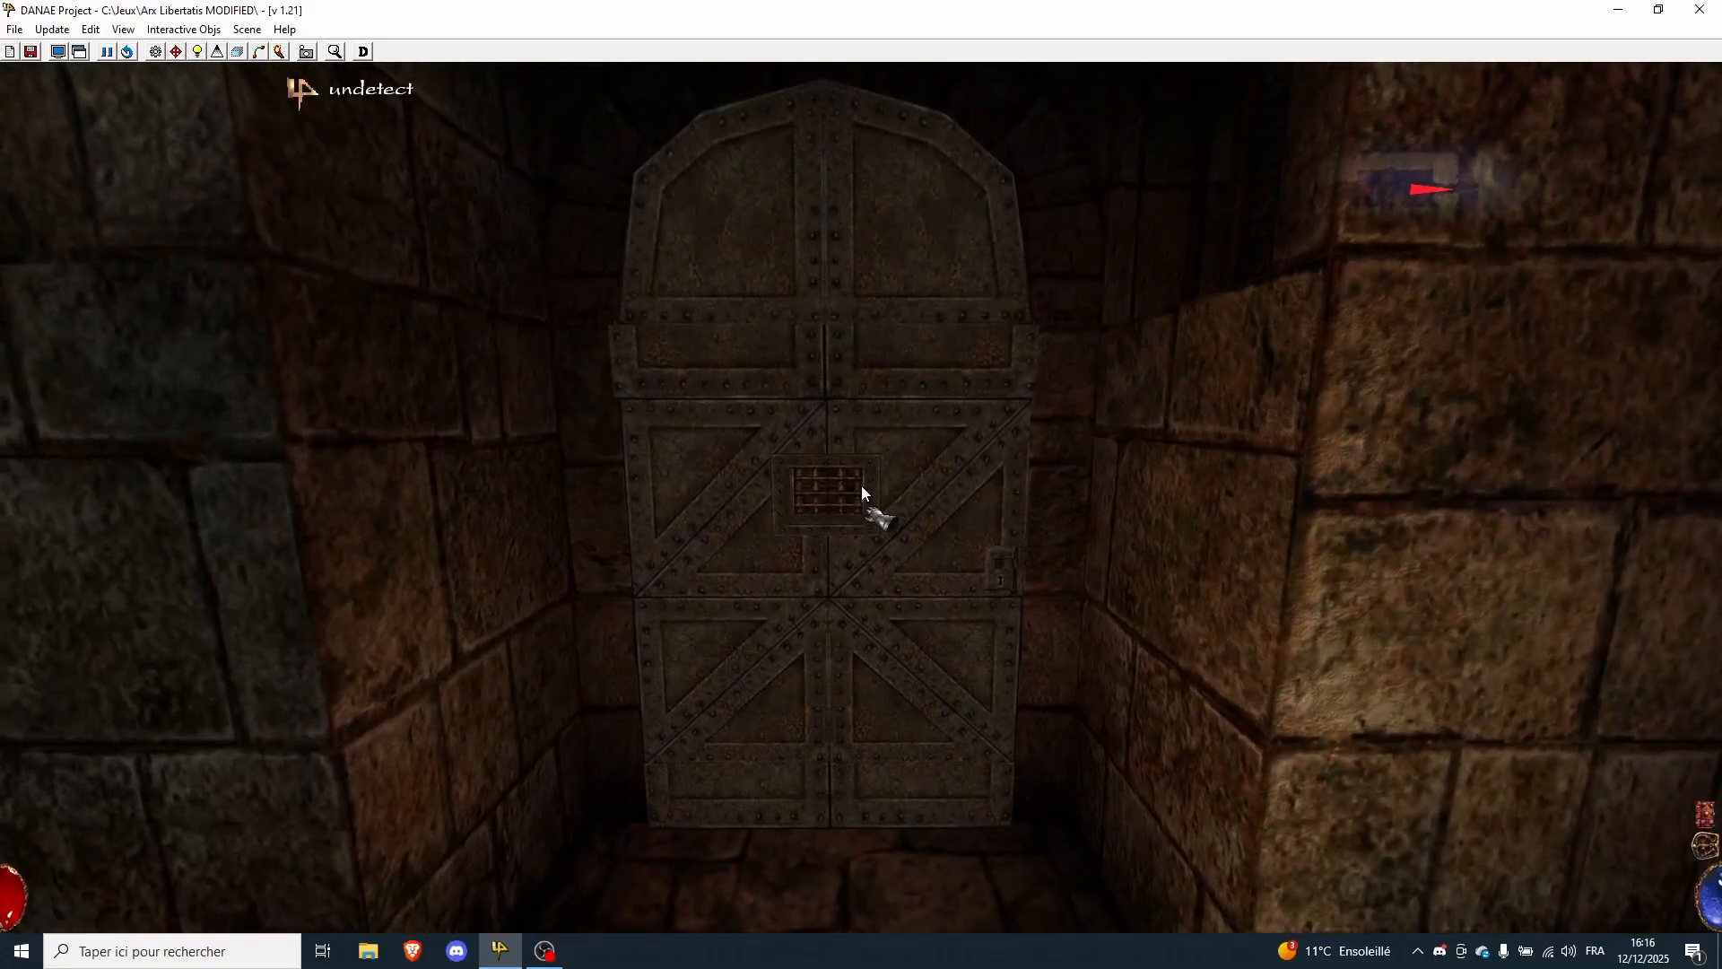
key("z")
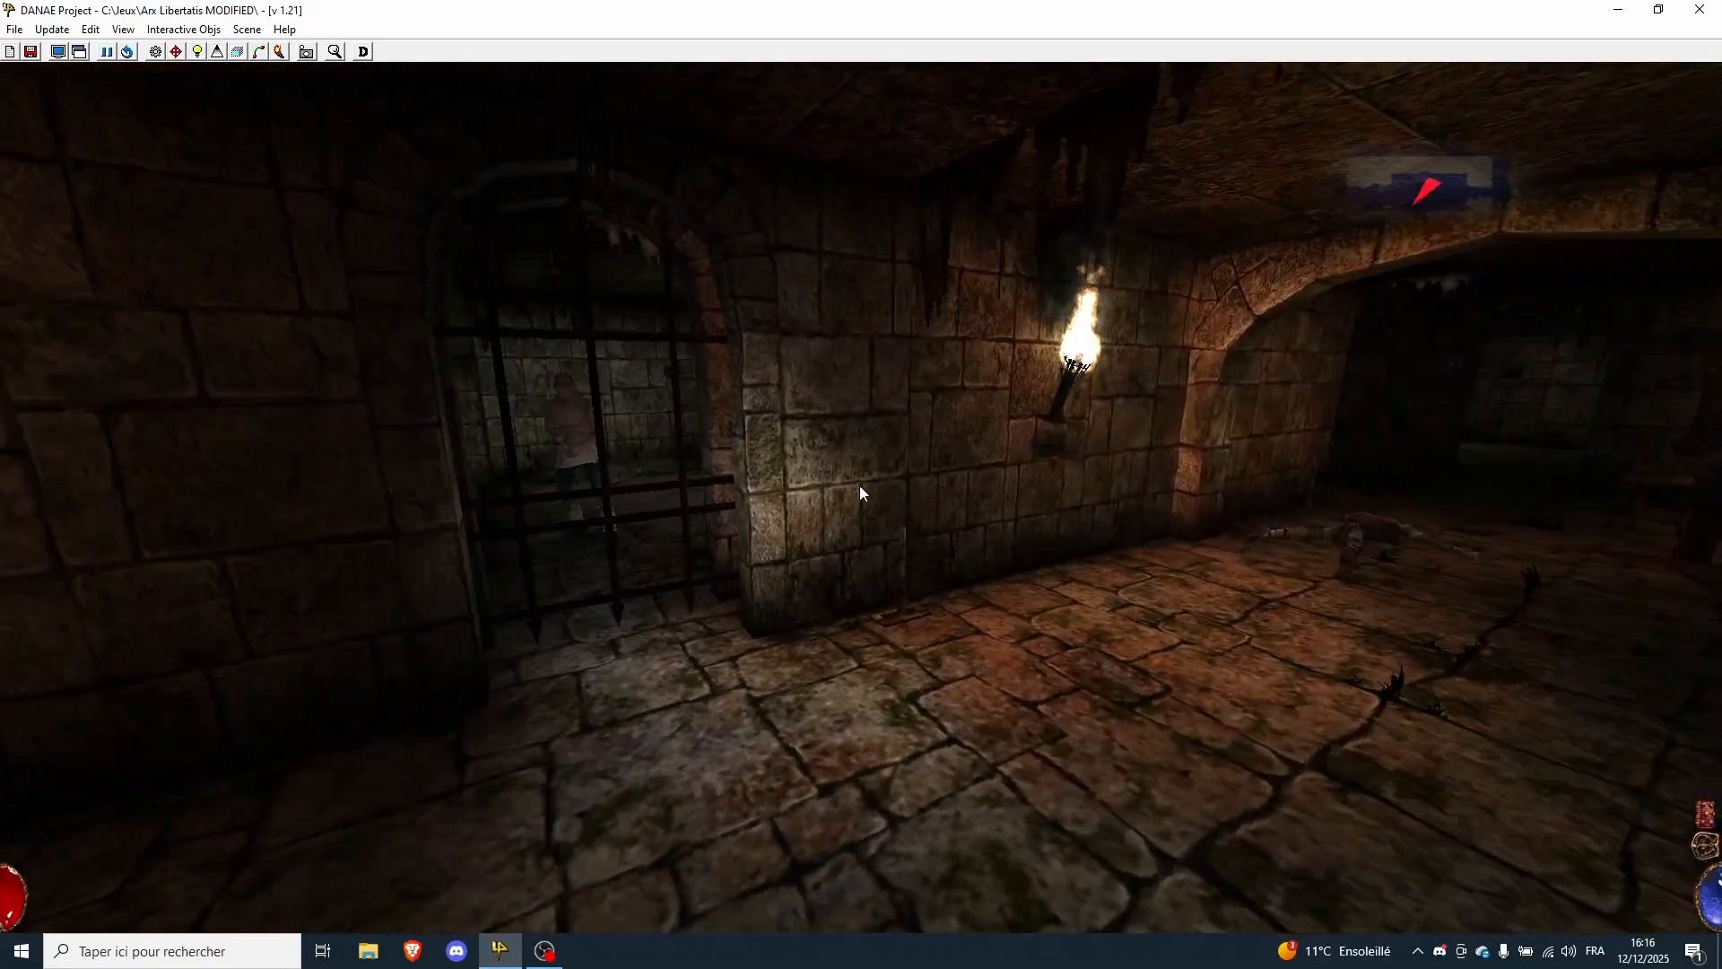
- Erase the current level and load level2.DLF from the level2 folder
right_click(859, 486)
left_click(15, 30)
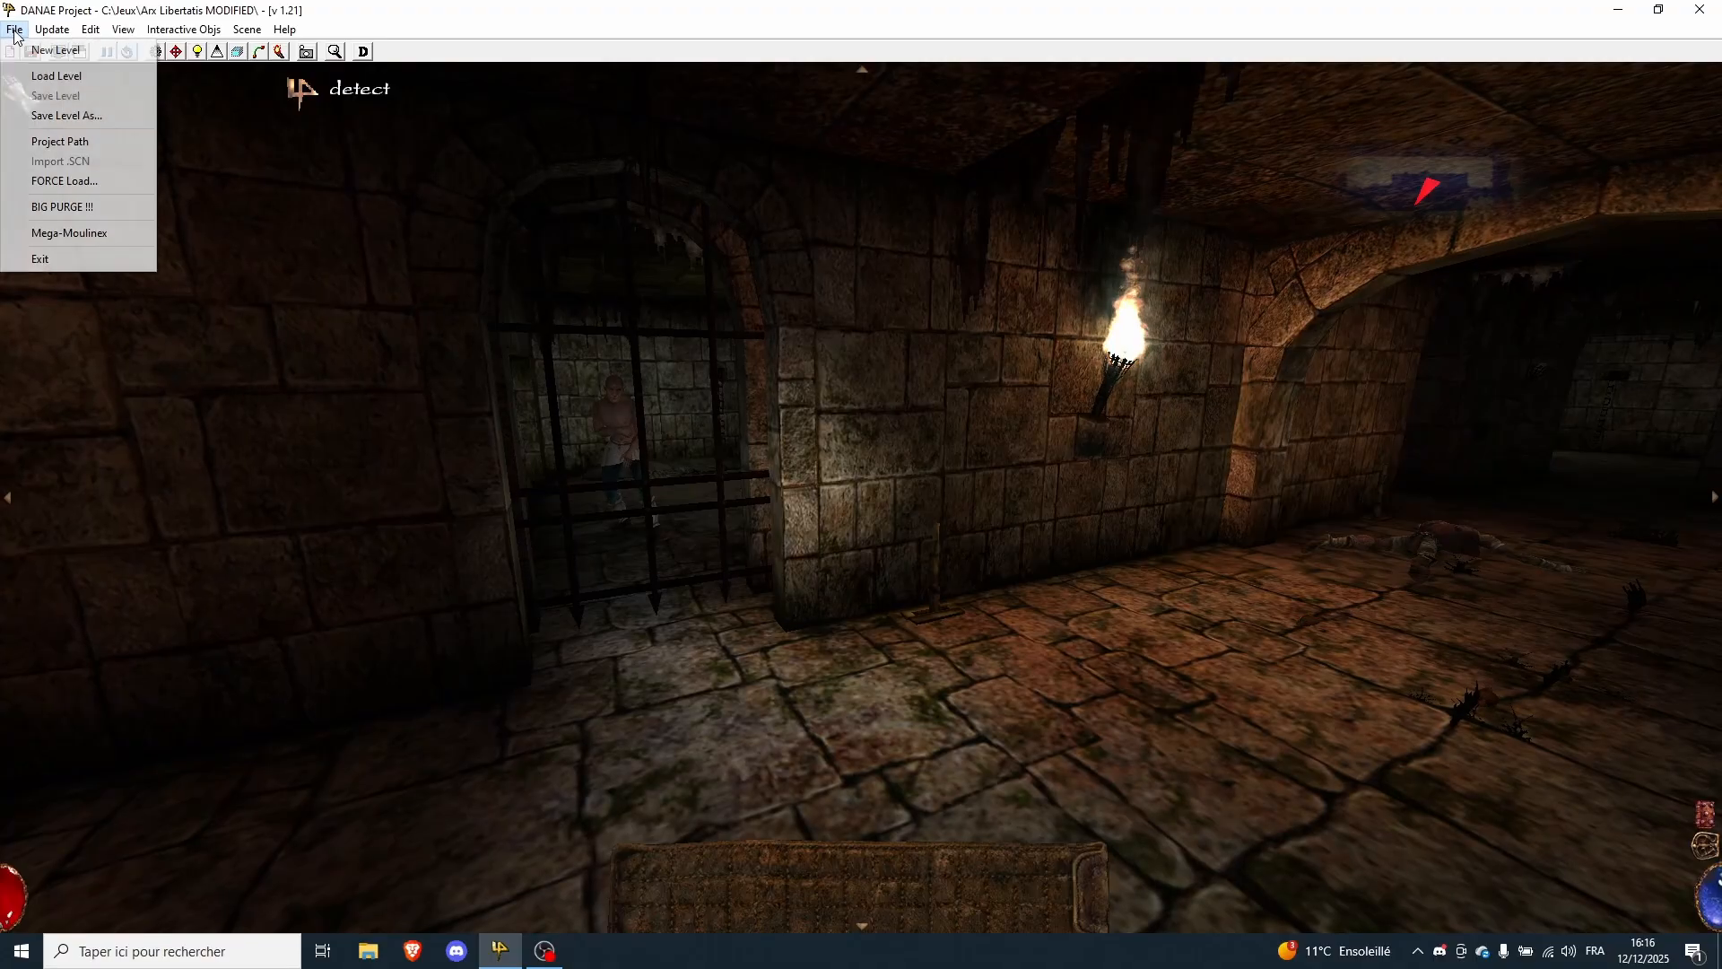
left_click(57, 76)
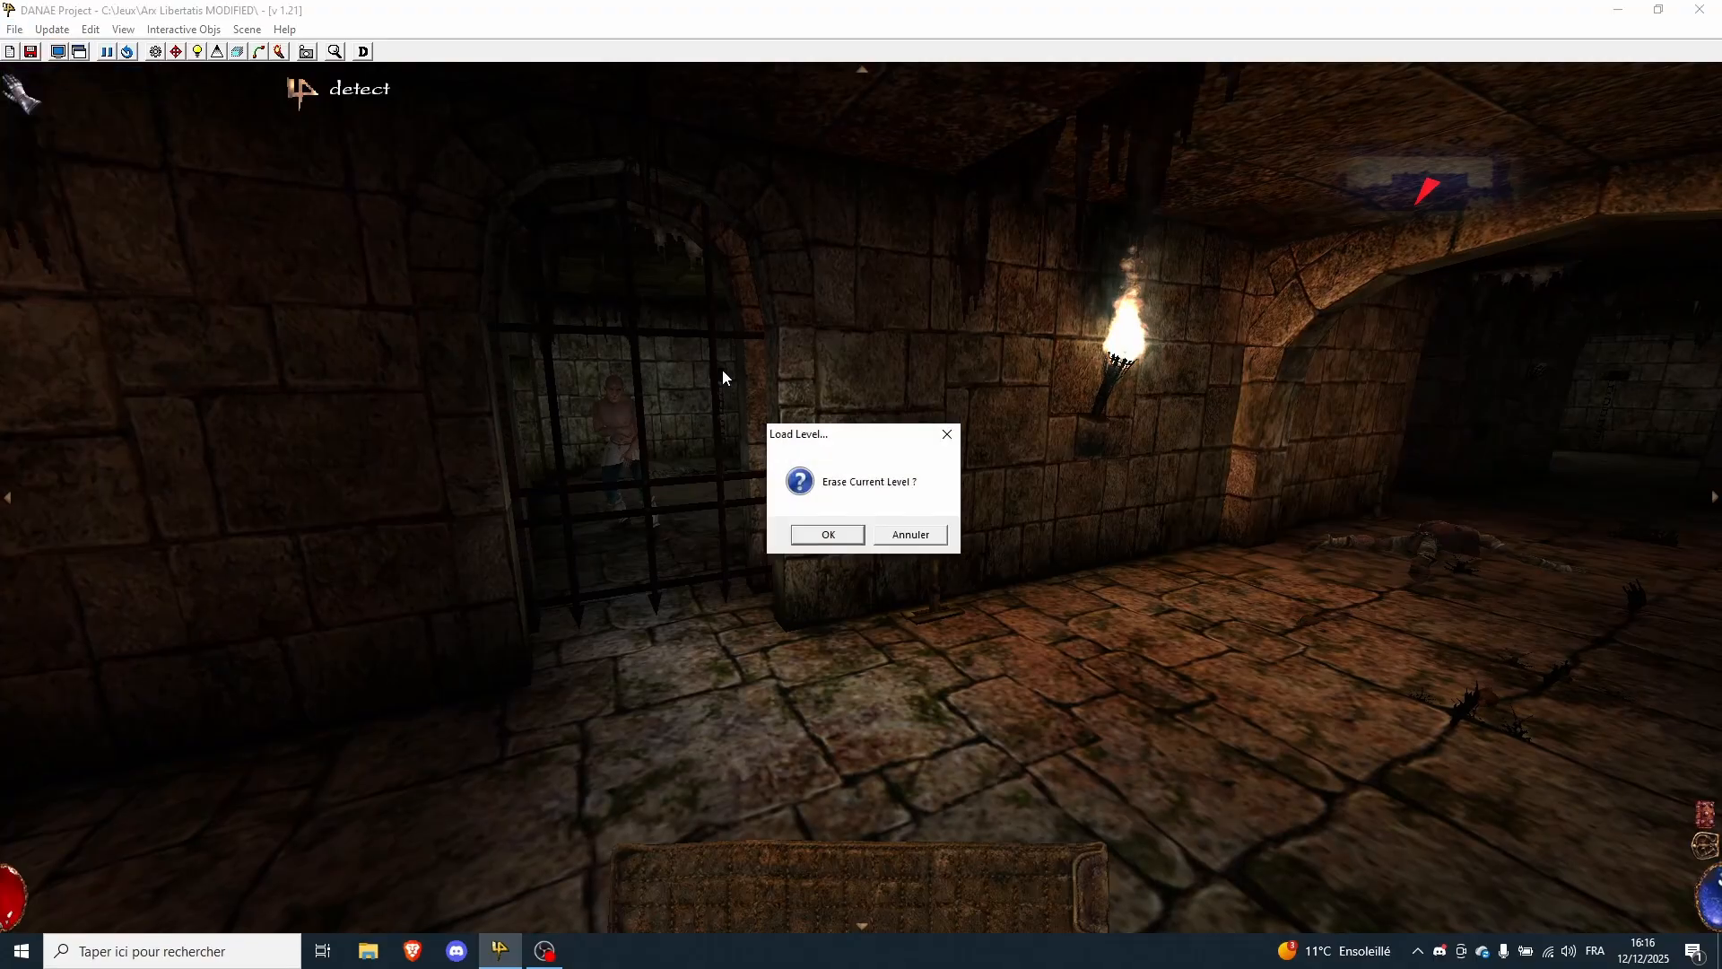
left_click(849, 535)
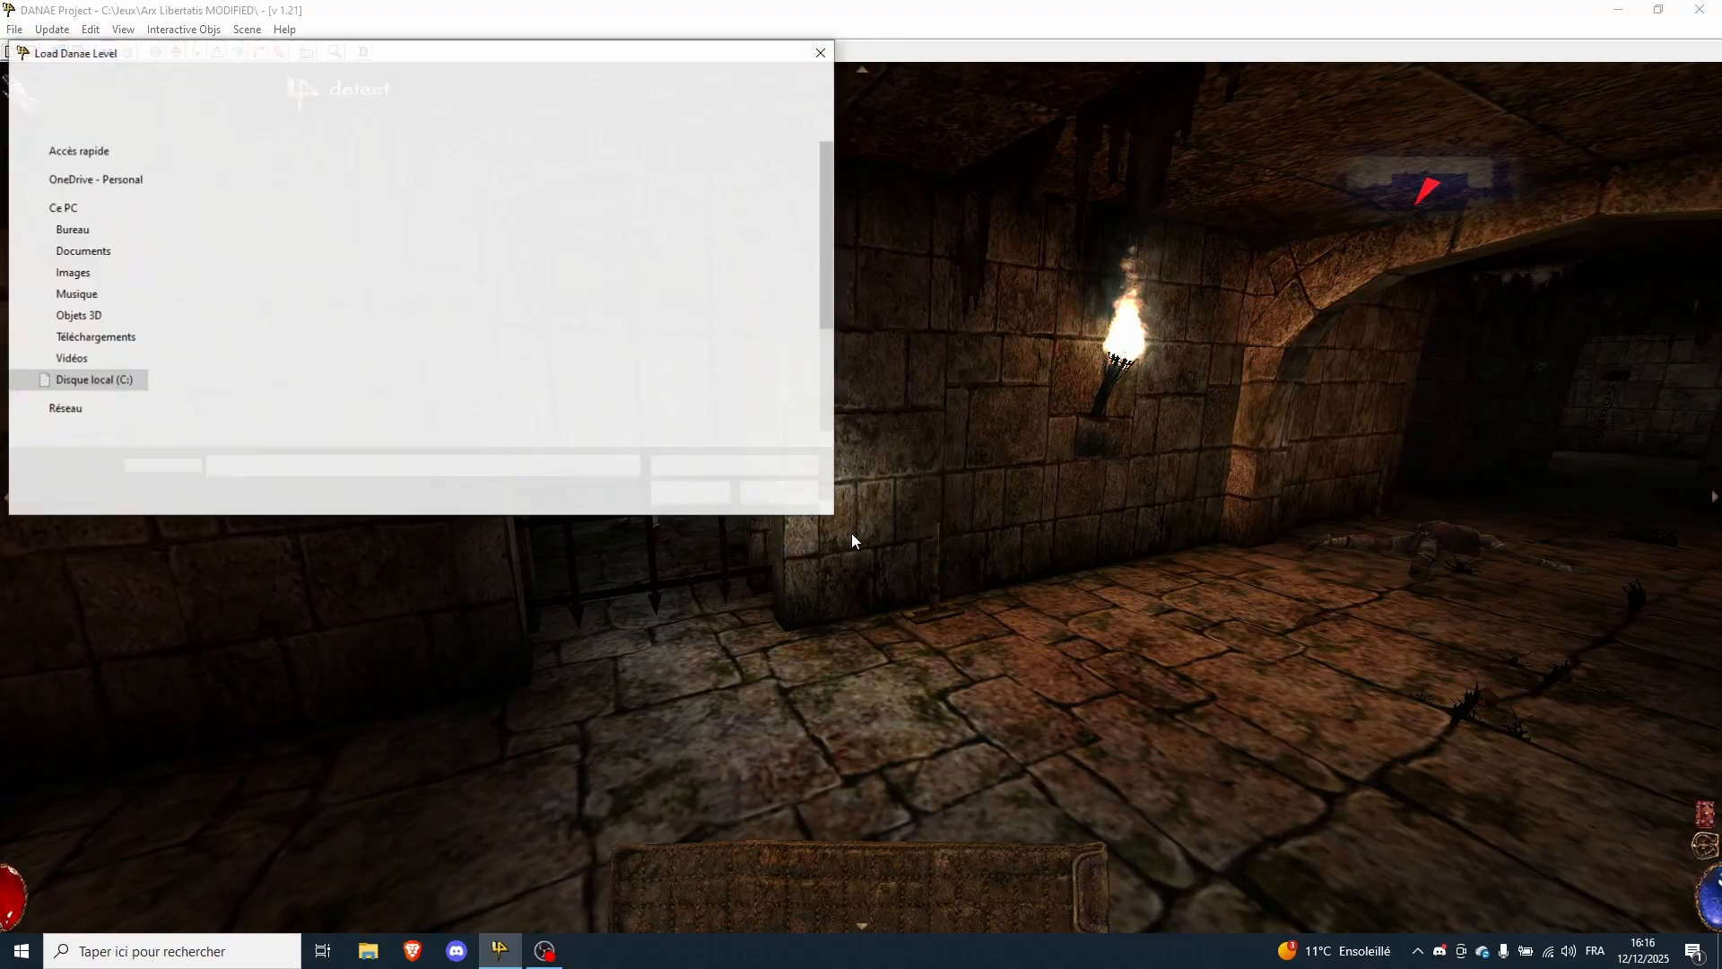
double_click(219, 198)
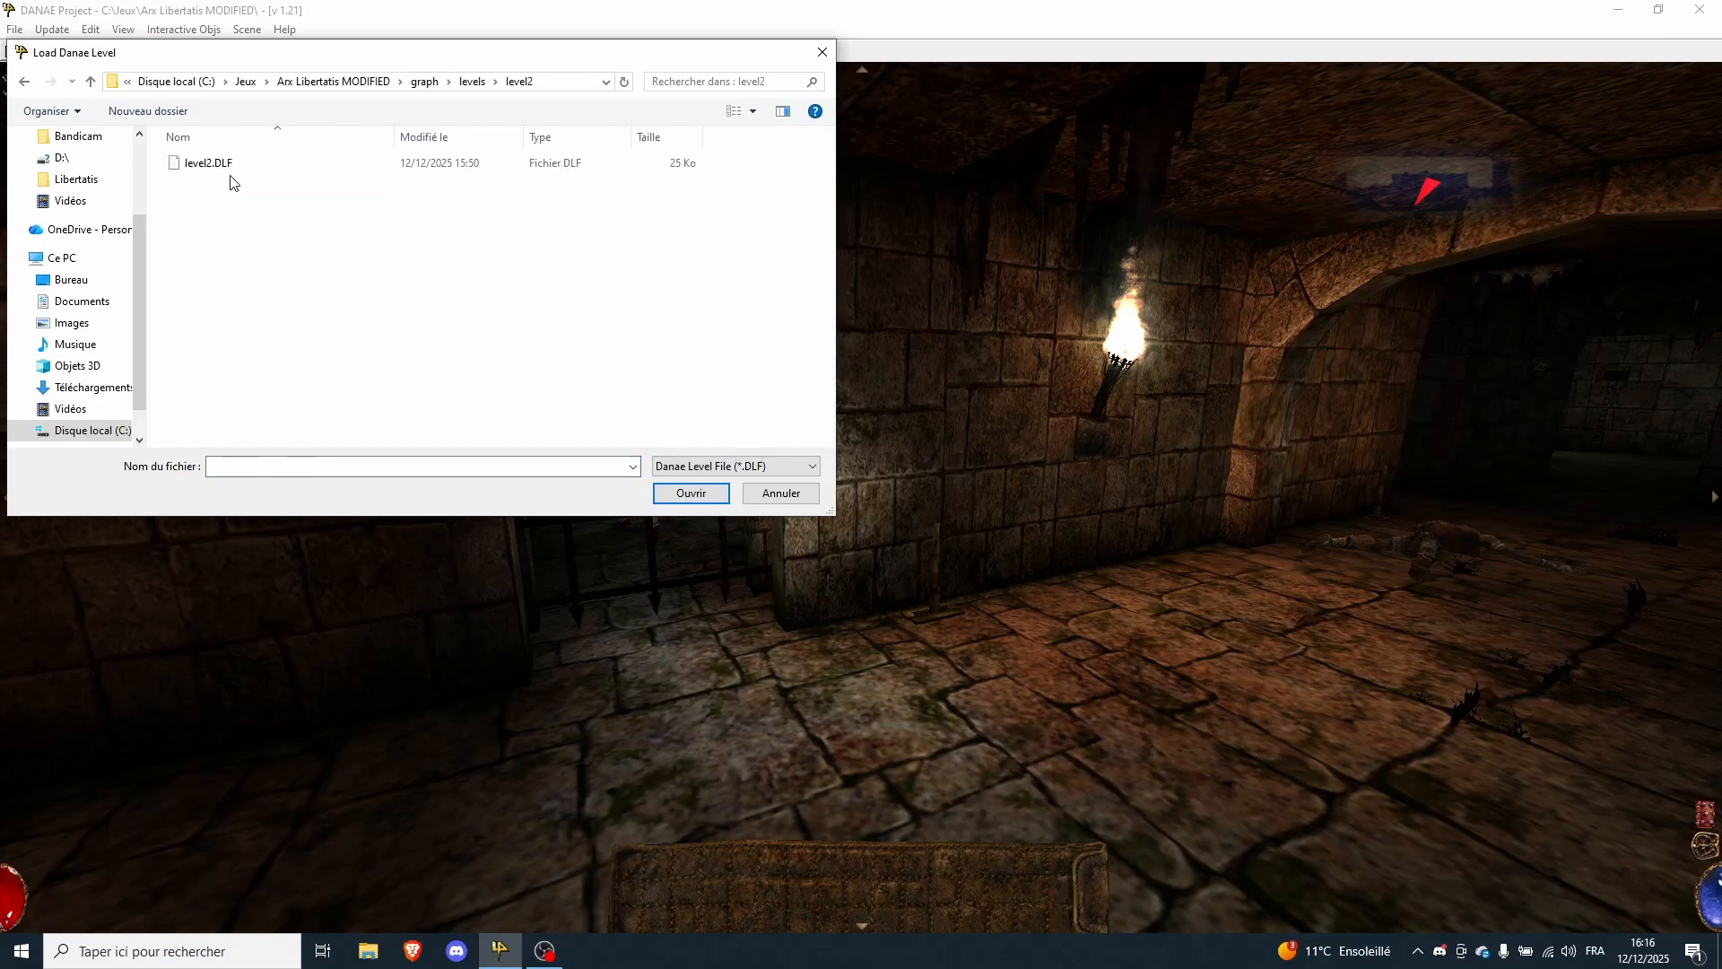
left_click(243, 167)
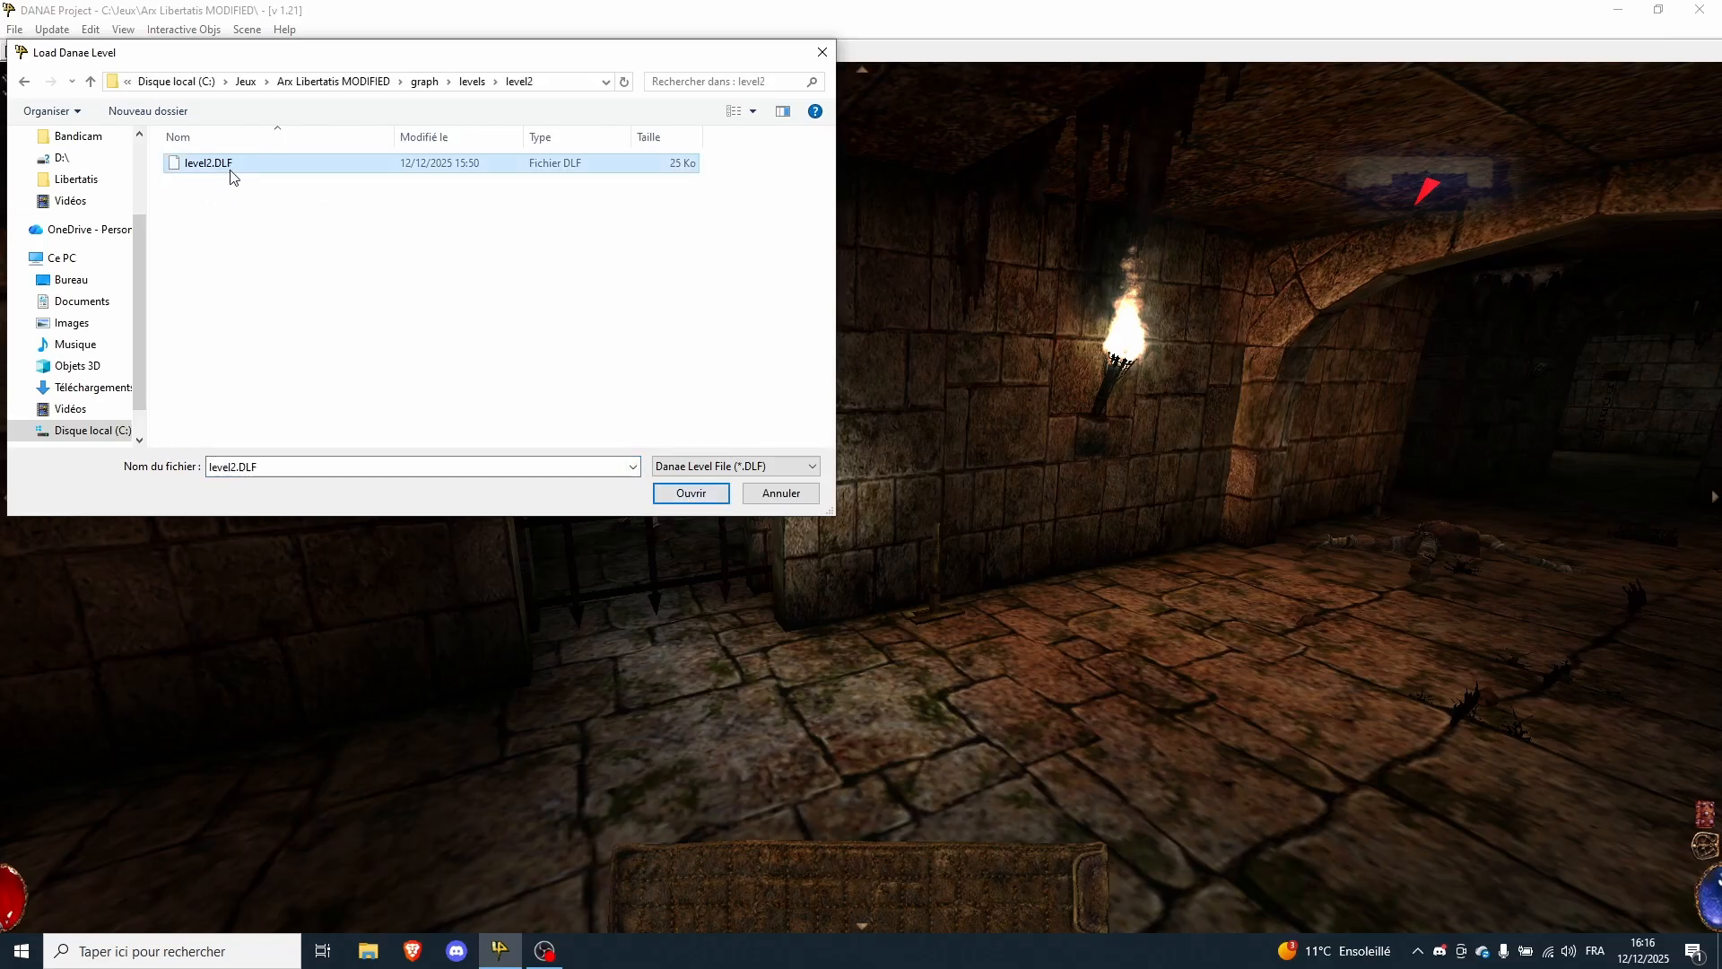
left_click(684, 494)
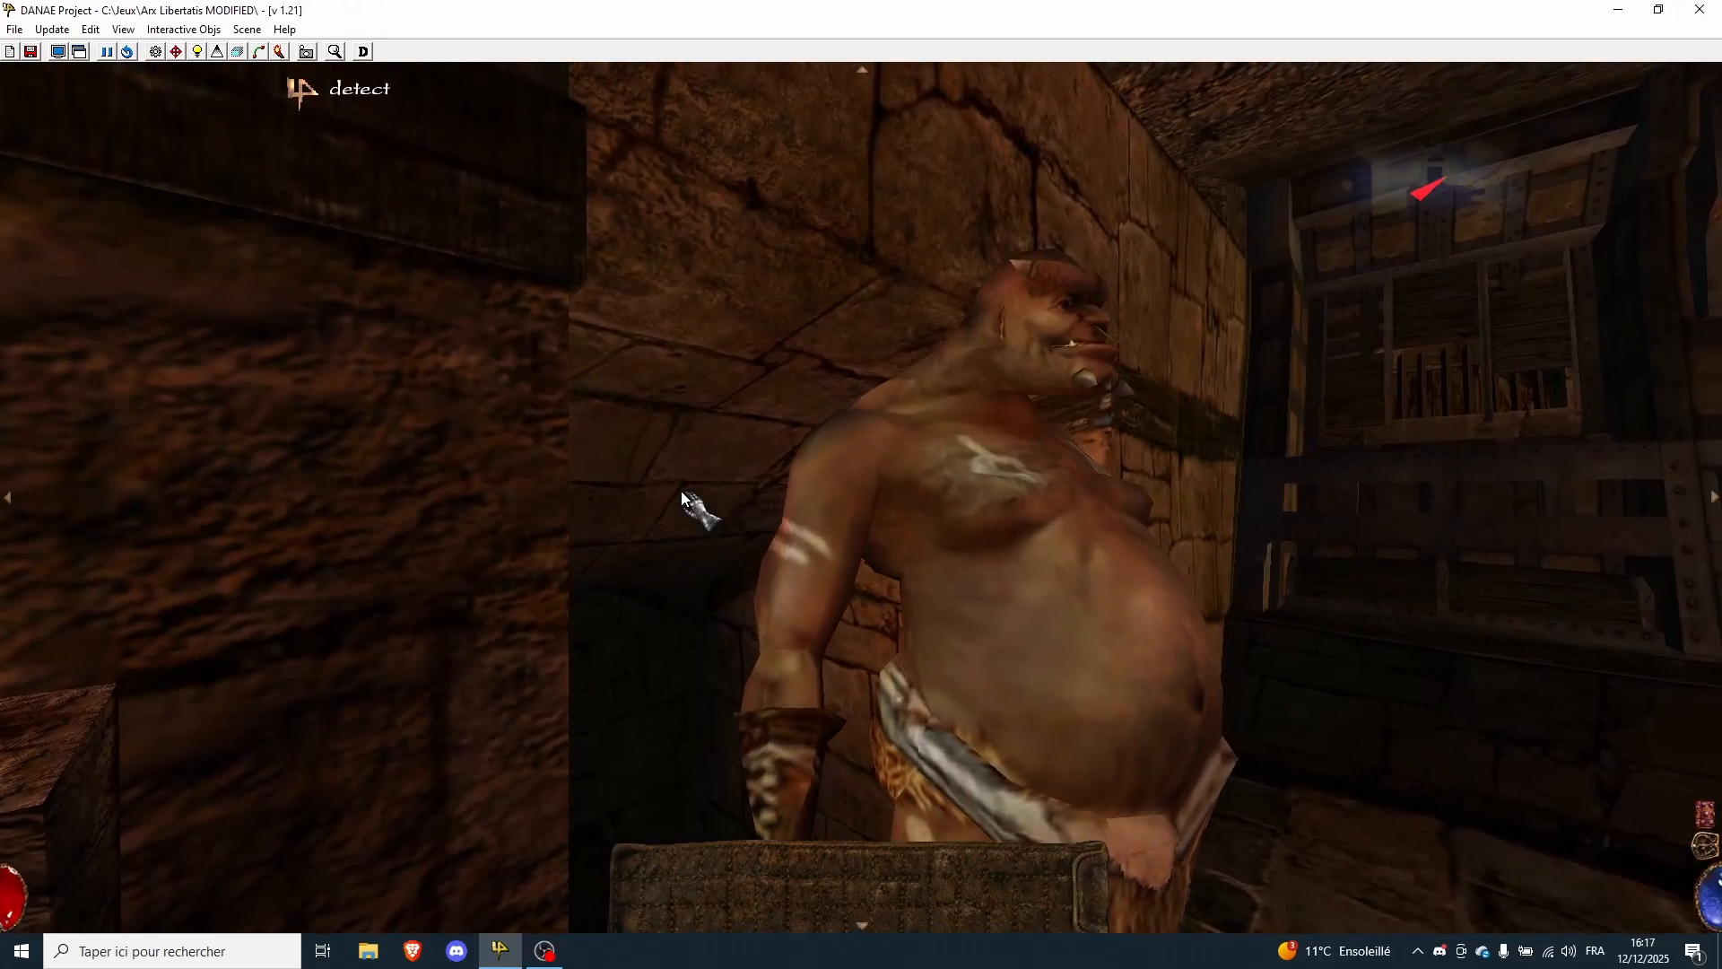
- Look around the start of level 2 and walk up to the large tusked creature beside the torch
right_click(681, 491)
key("z")
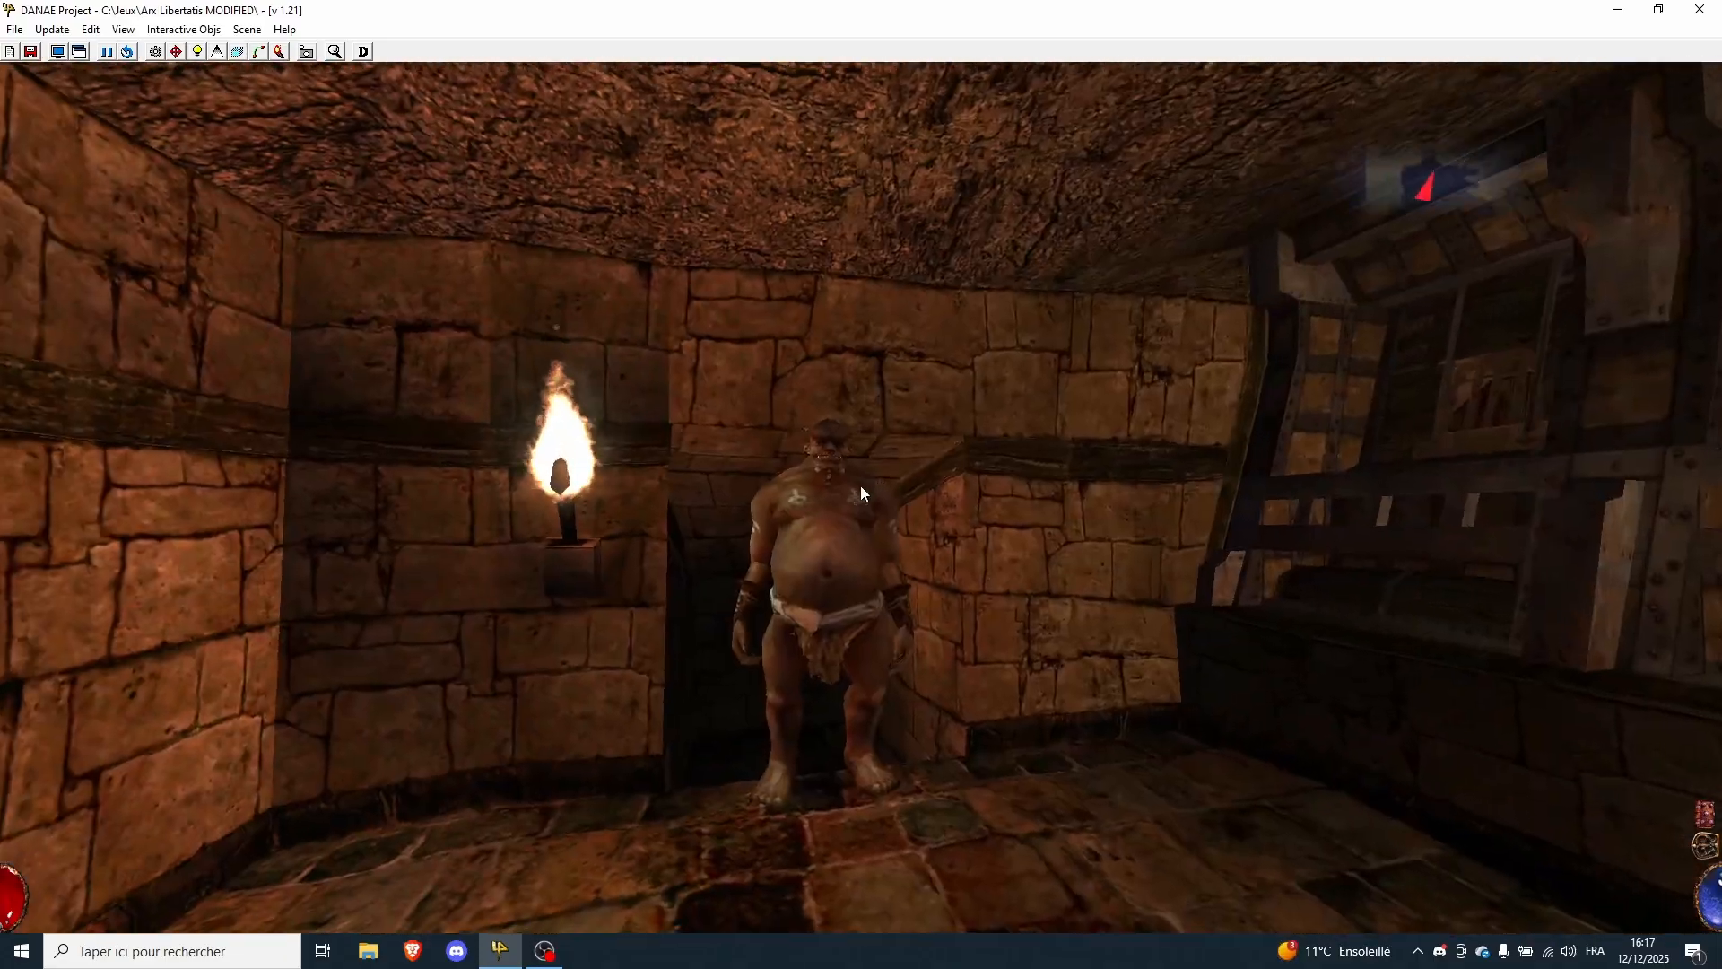
key("z")
key("z")
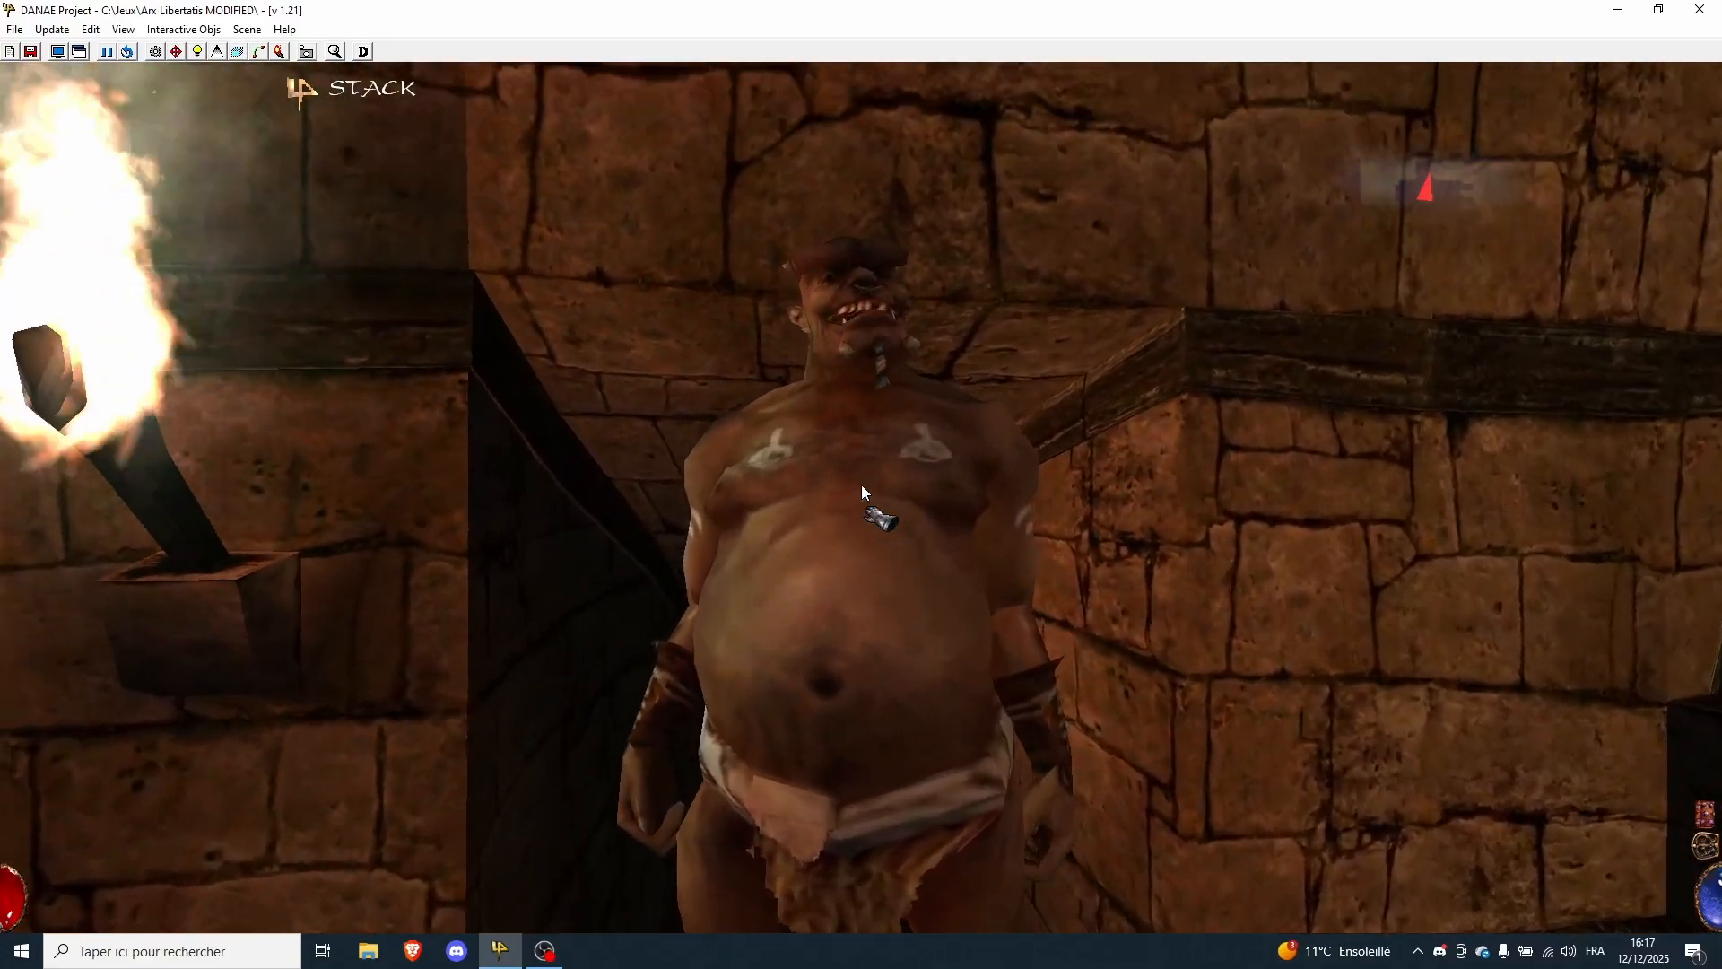
key("z")
right_click(861, 486)
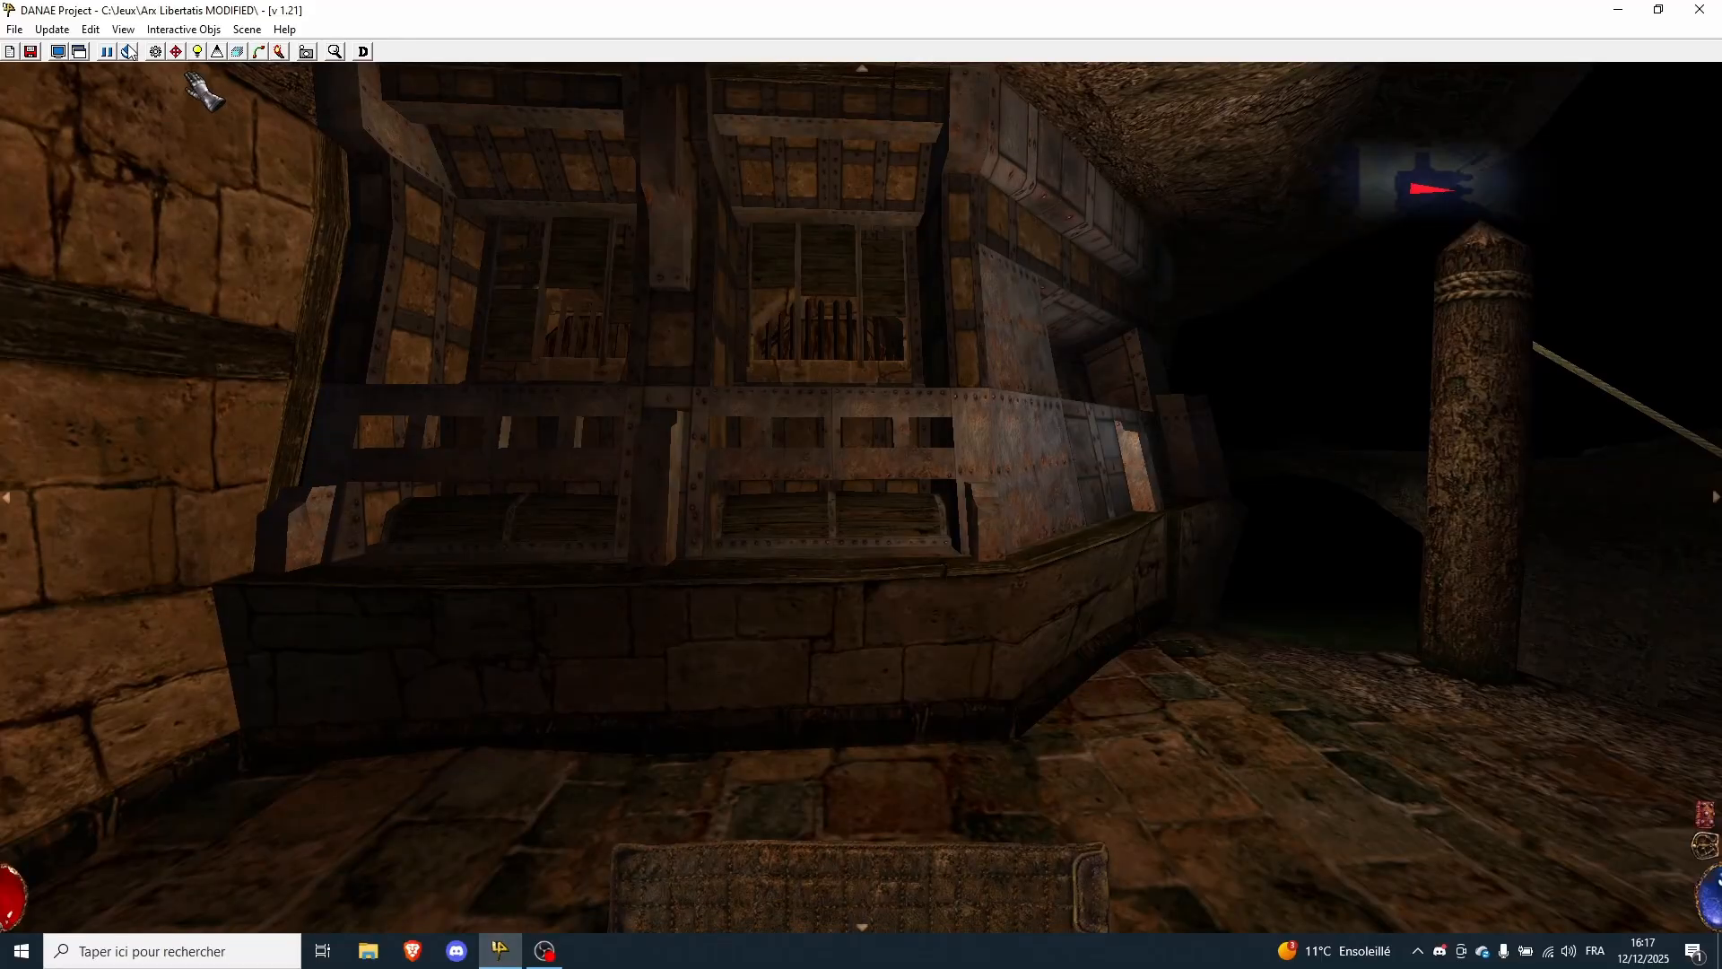
- Fly the edit-mode camera through the wooden fortification to view the gated hall and its object bounding boxes
right_click(652, 348)
key("z")
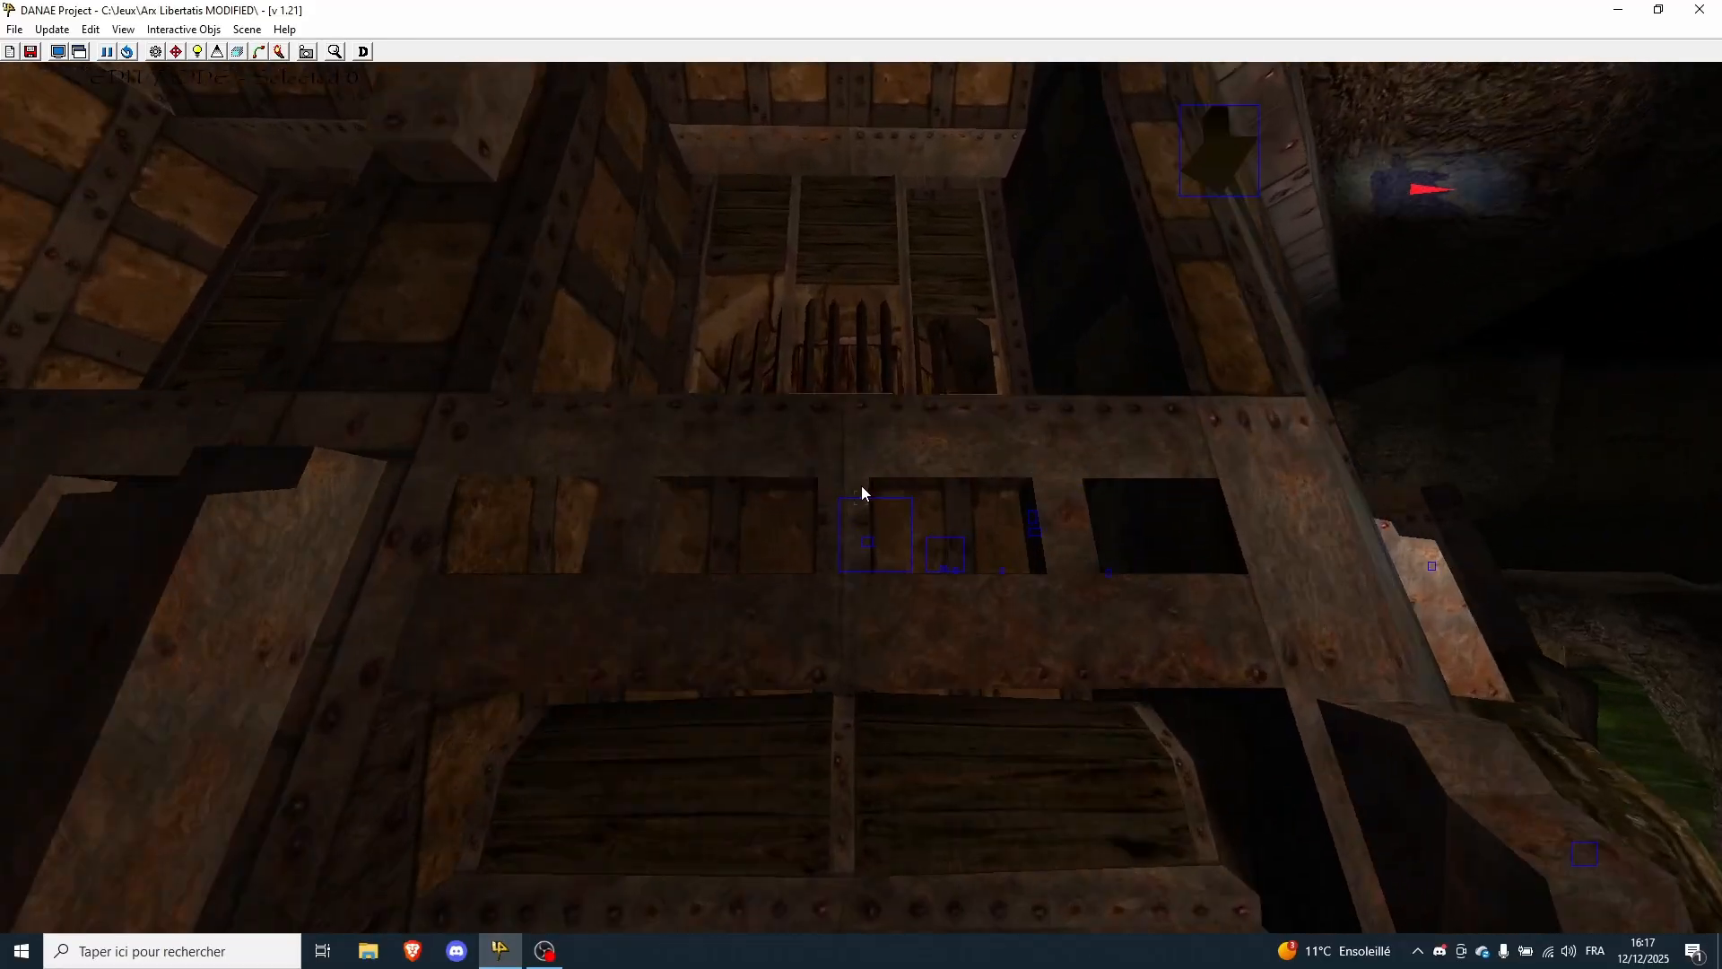
key("z")
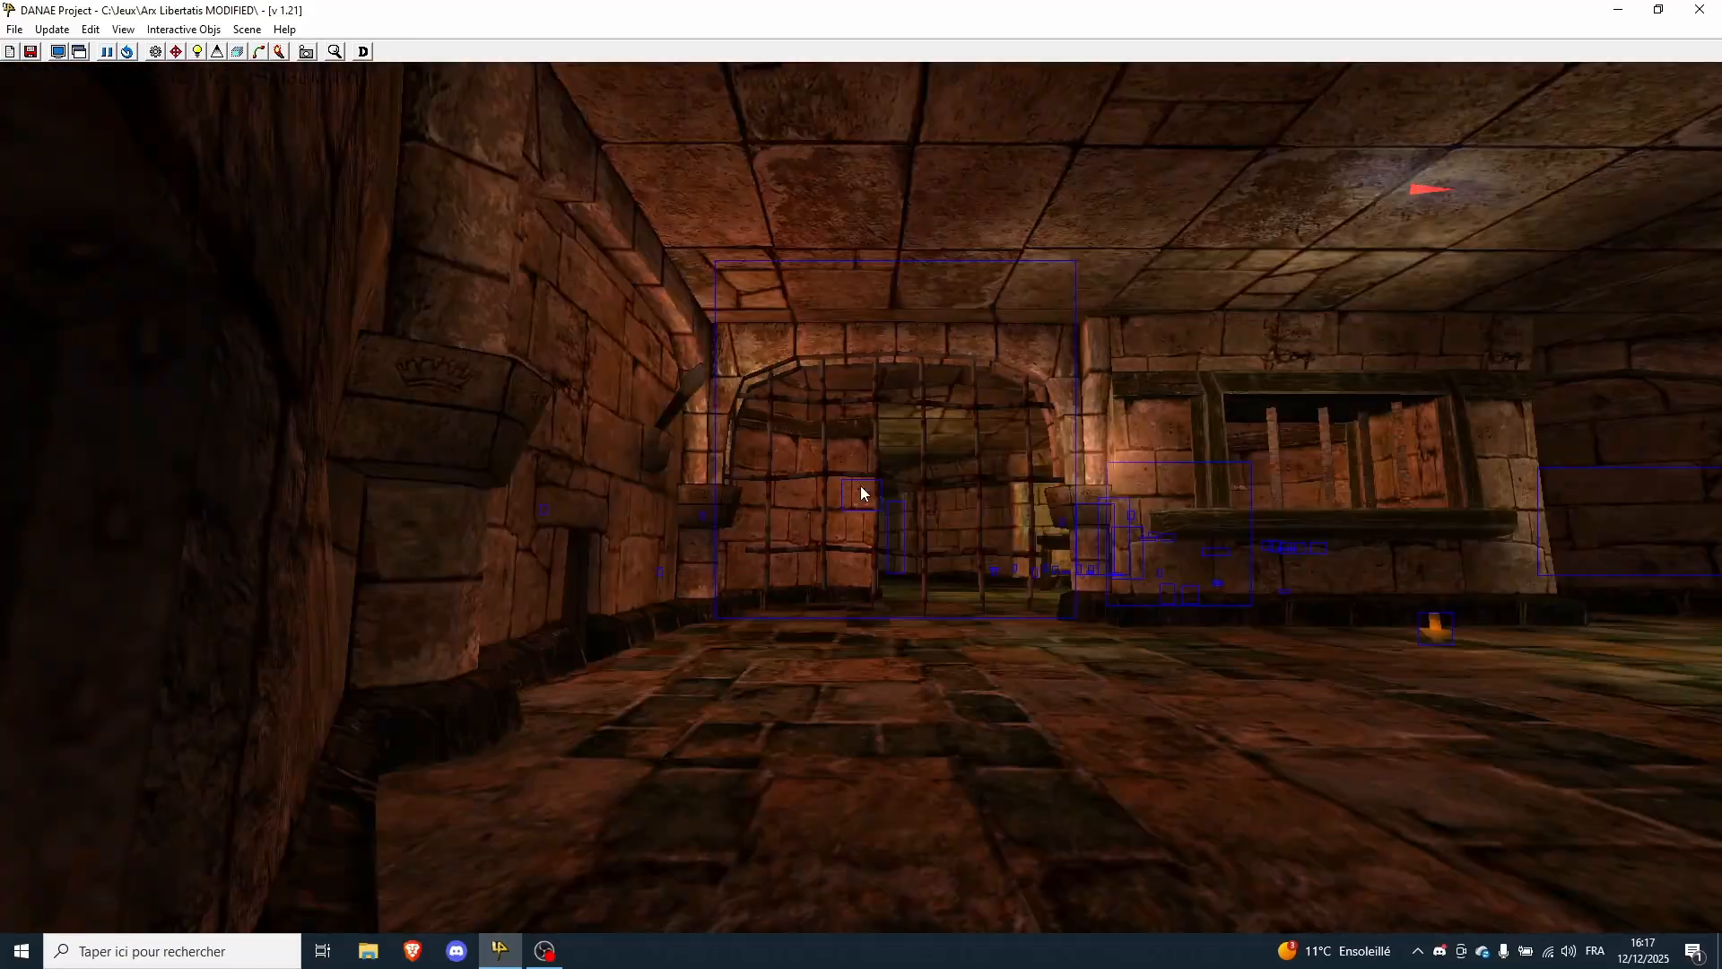
key("z")
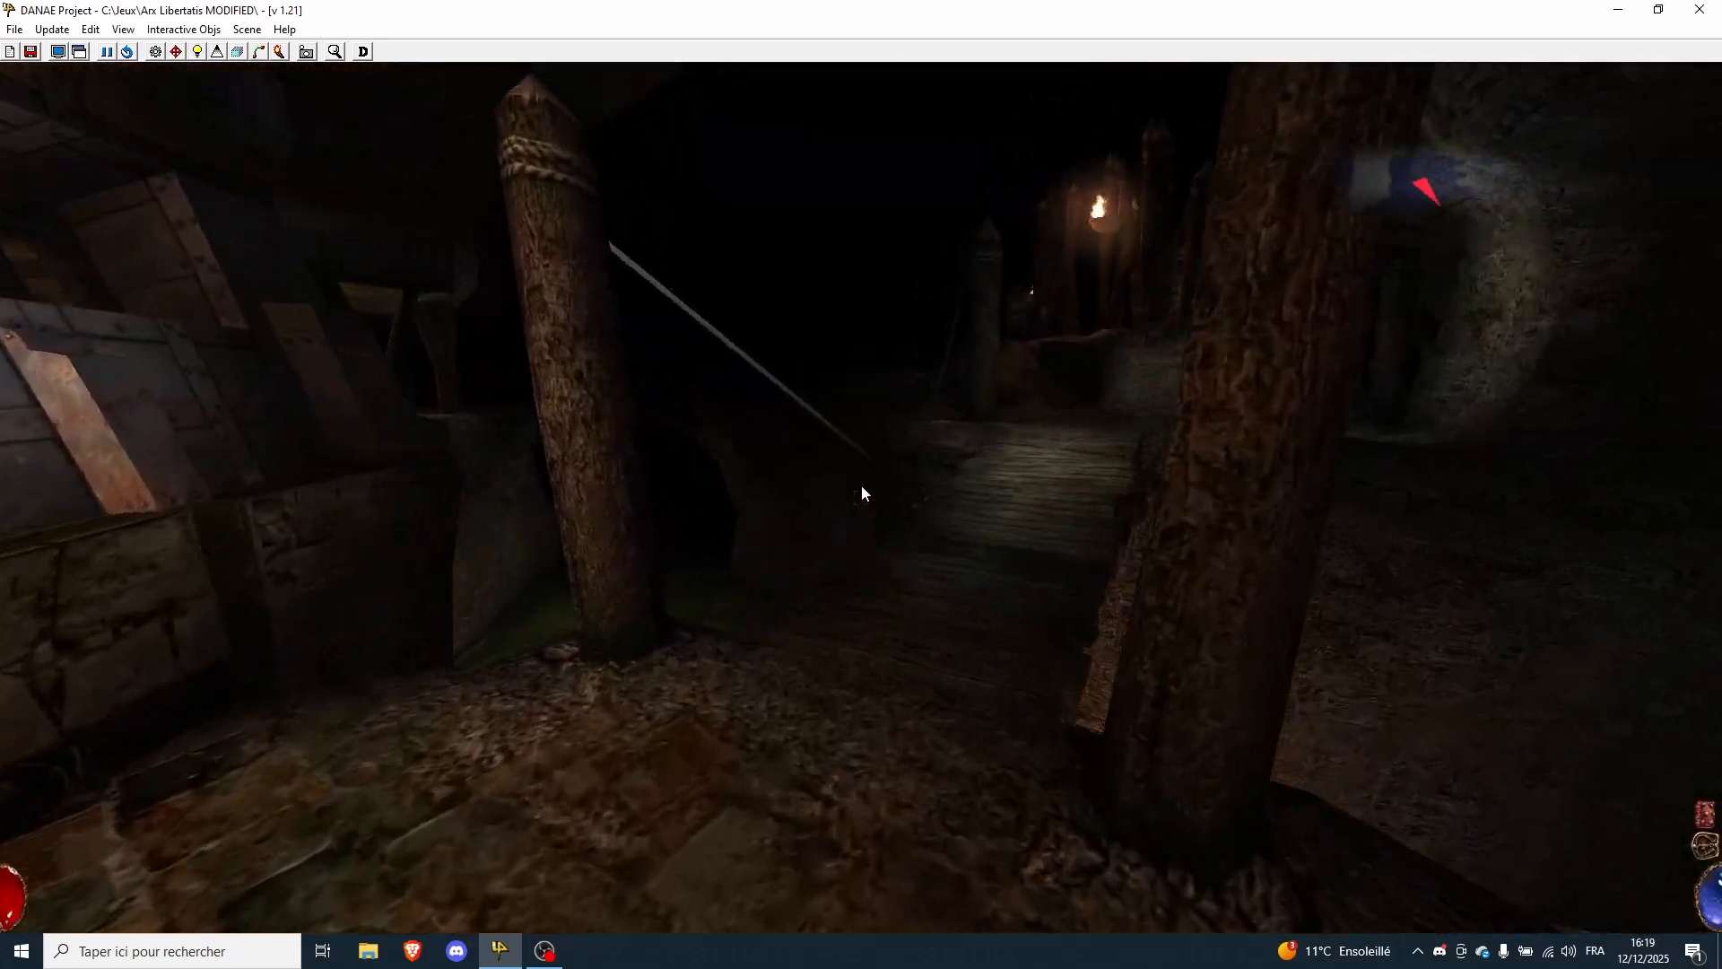
- Explore level 2 in play mode, going from the rope bridge through the barred gate into the stone hall
key("z")
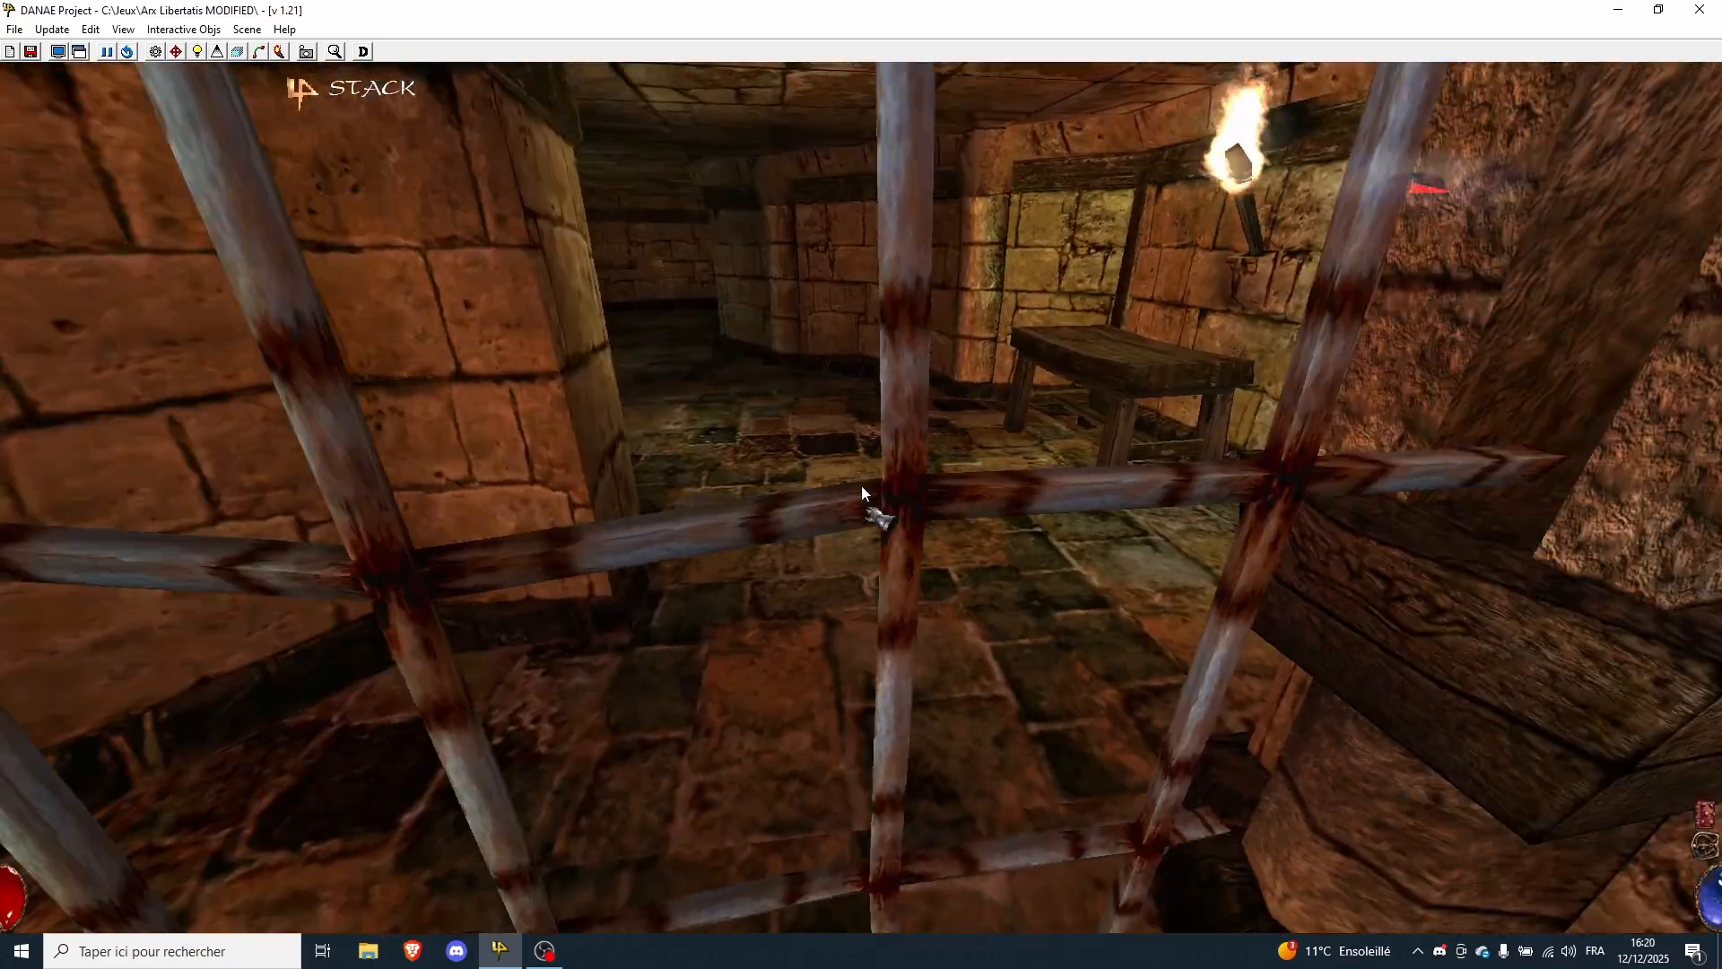
key("z")
key("z")
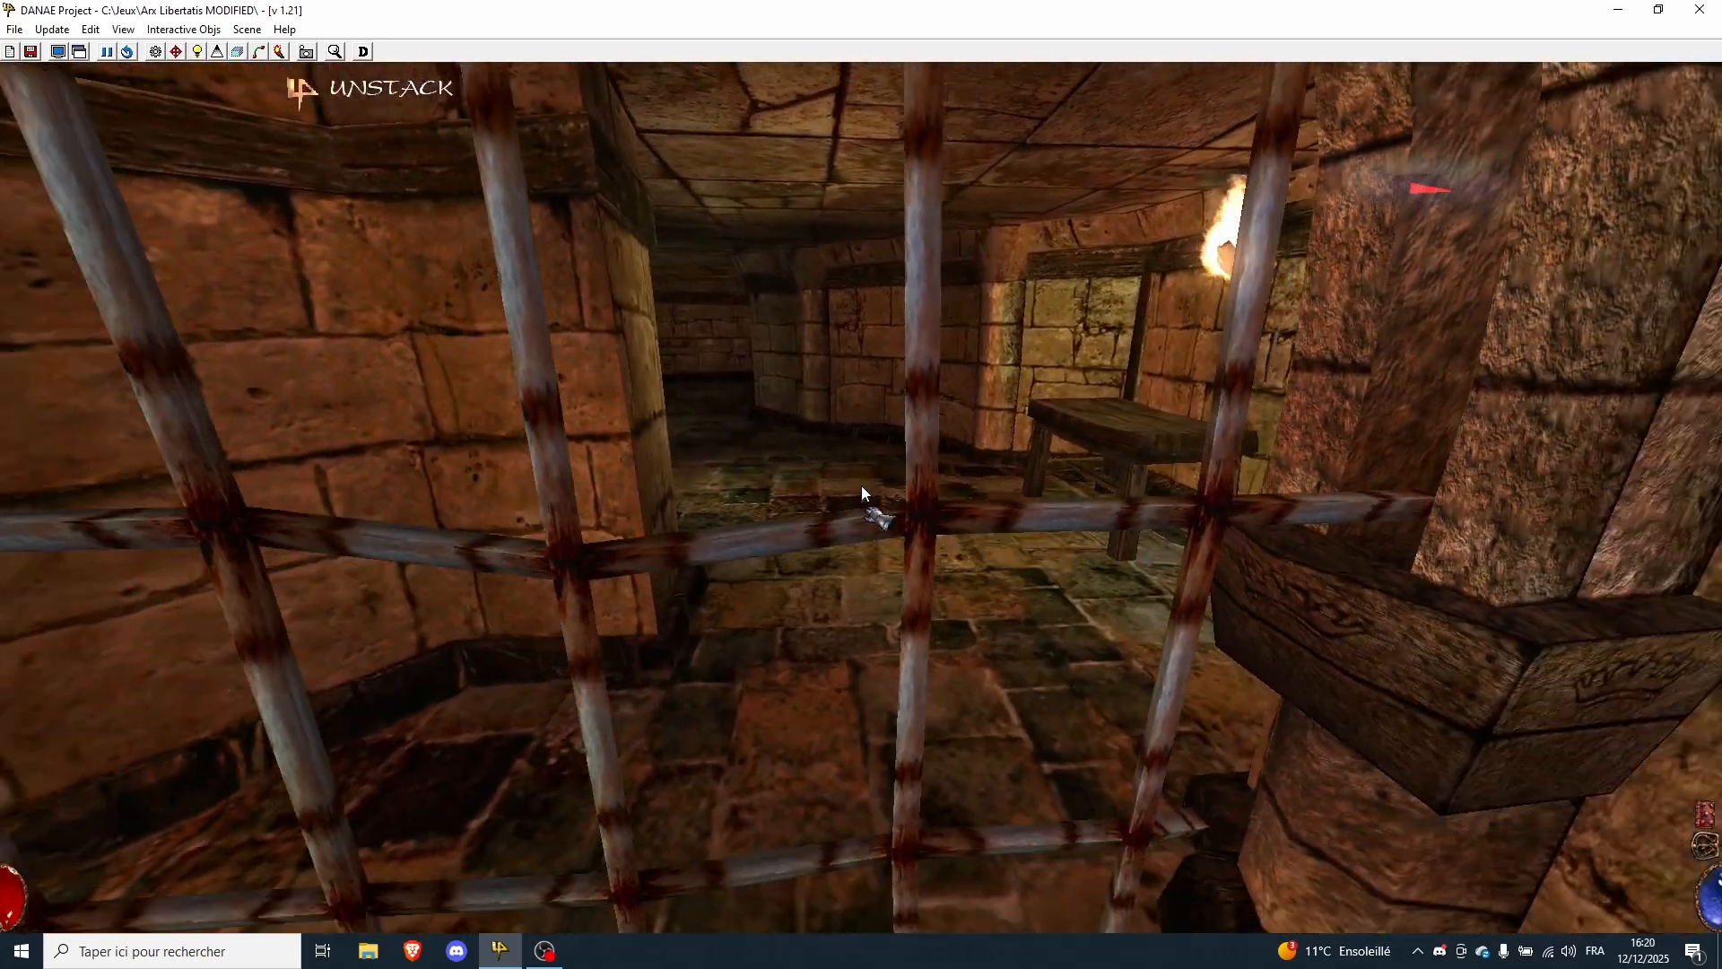
key("z")
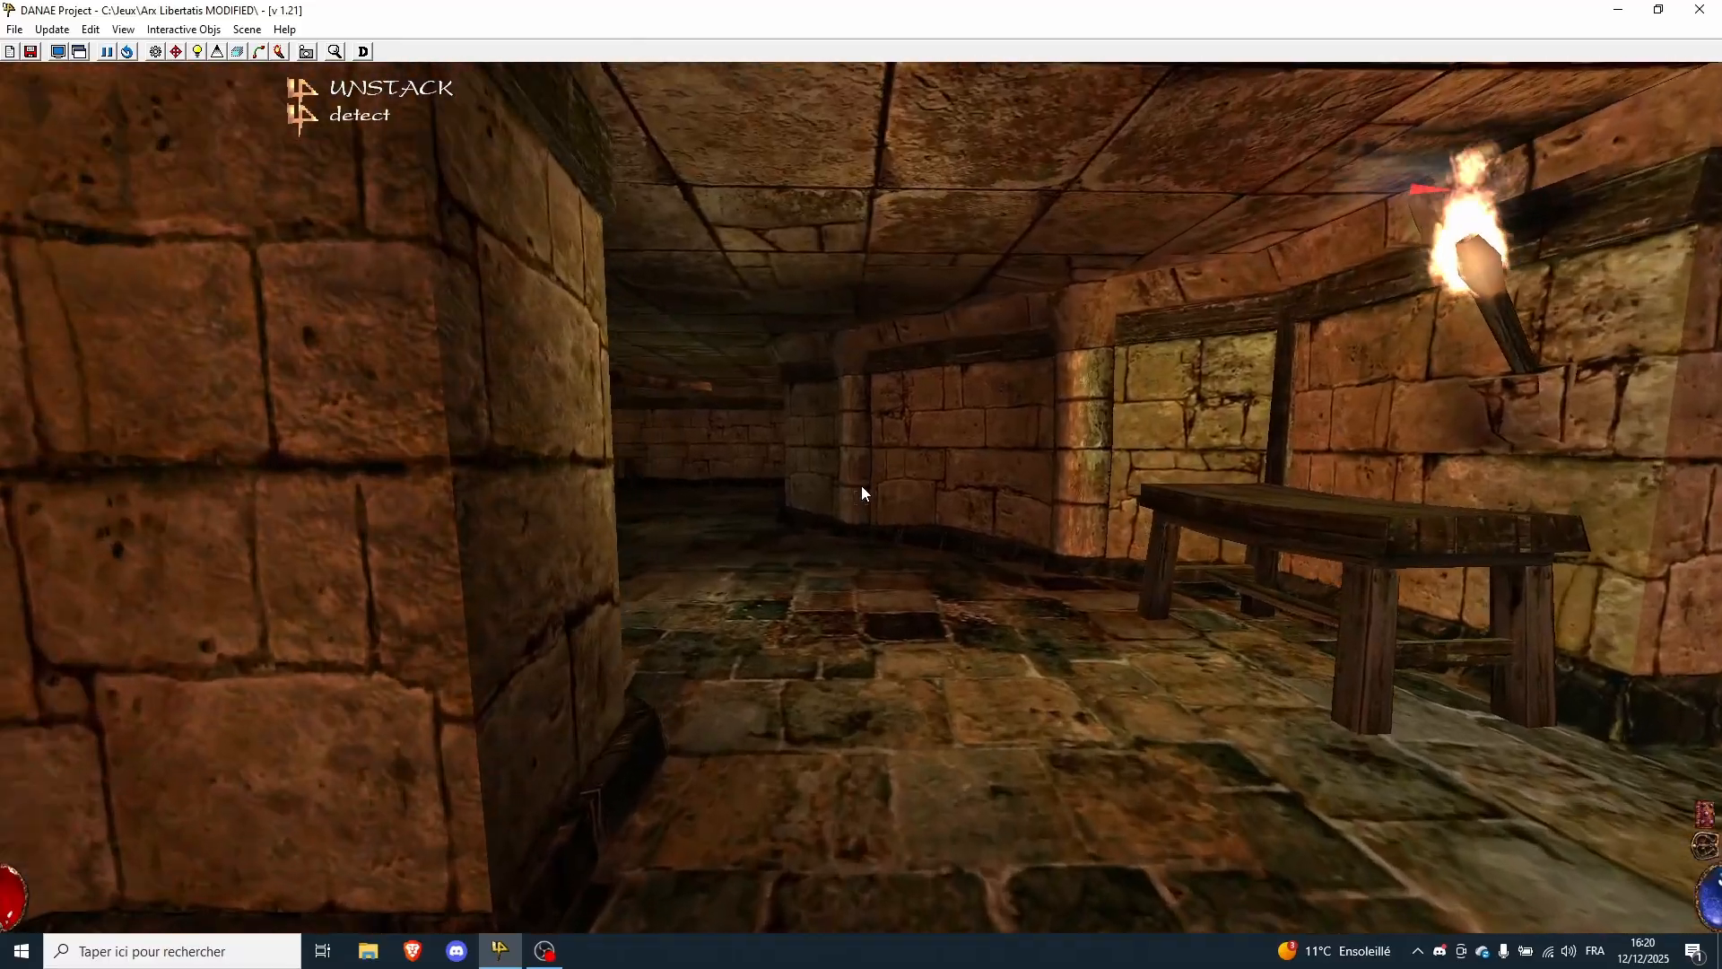
key("z")
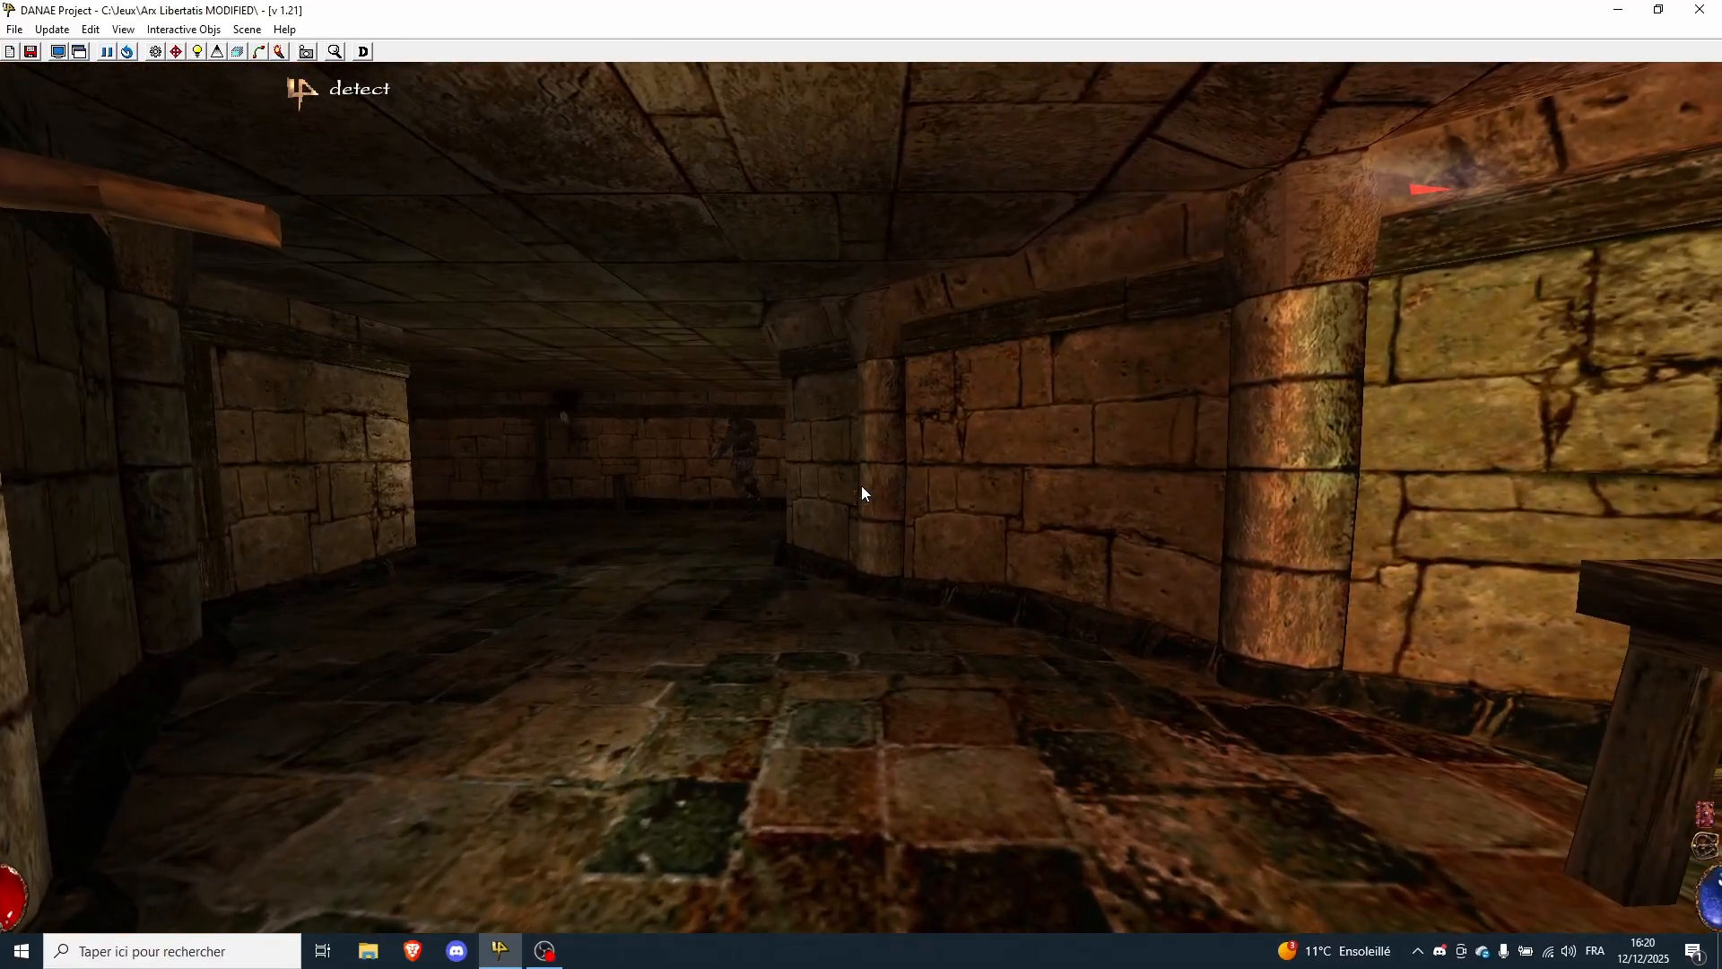
- Look around the stone hall by the staircase and switch to edit mode to view the object bounding boxes
key("z")
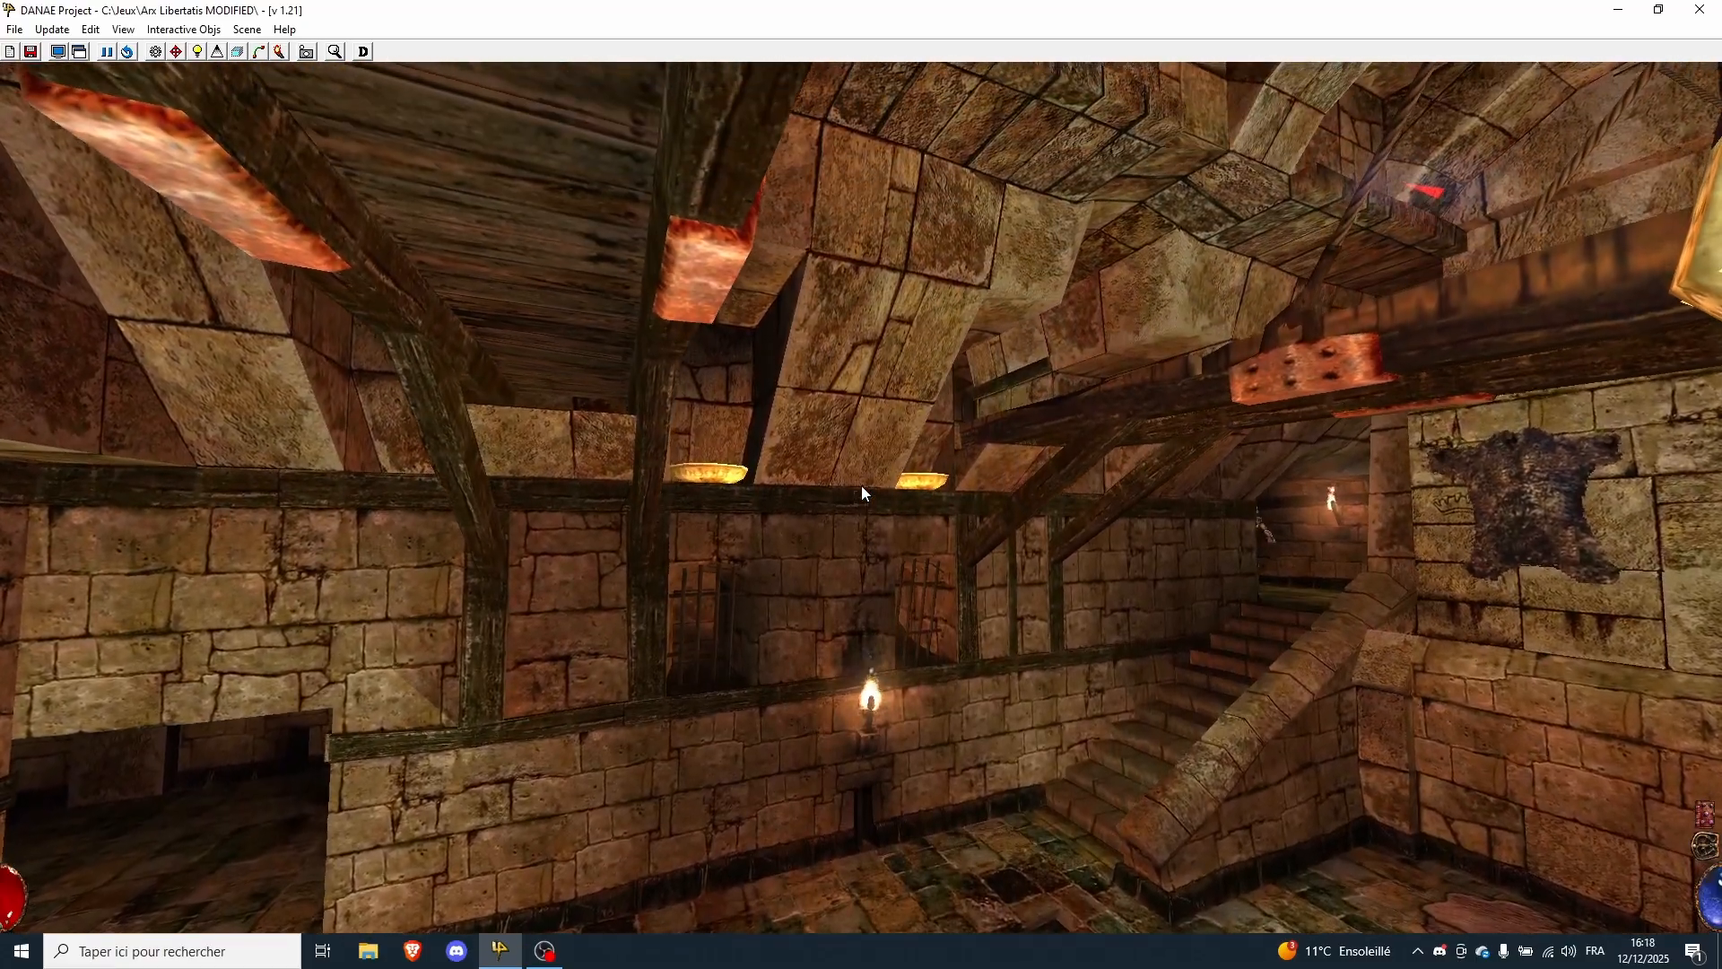
right_click(861, 486)
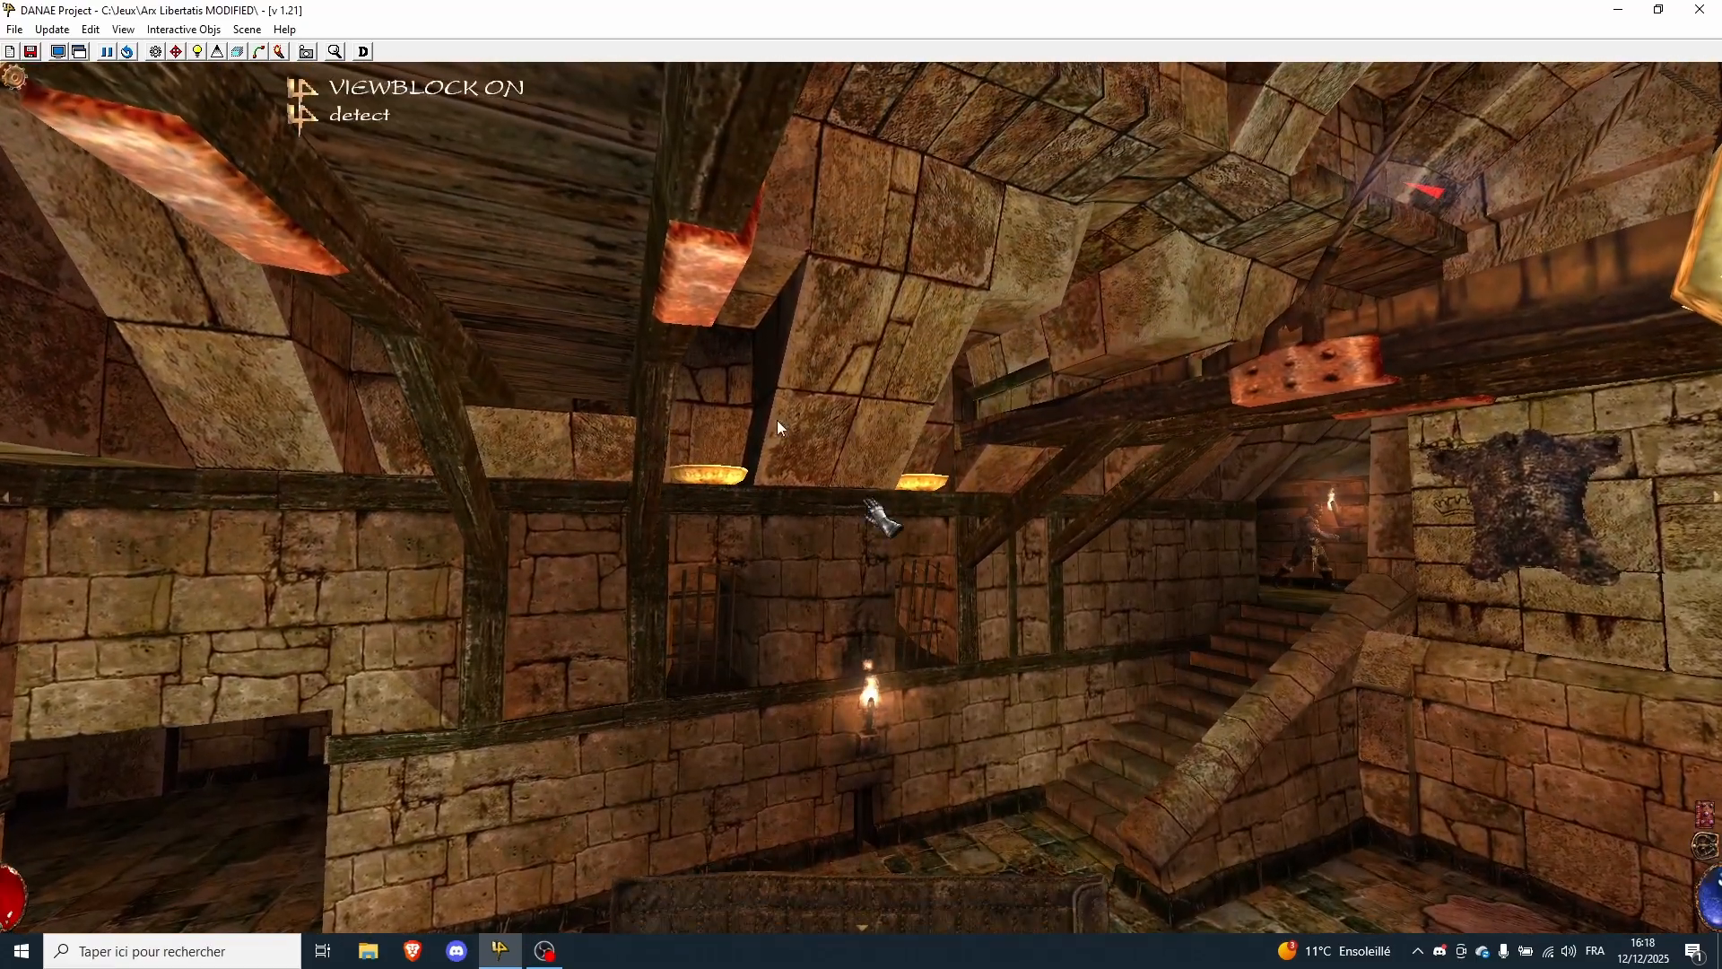
left_click(154, 52)
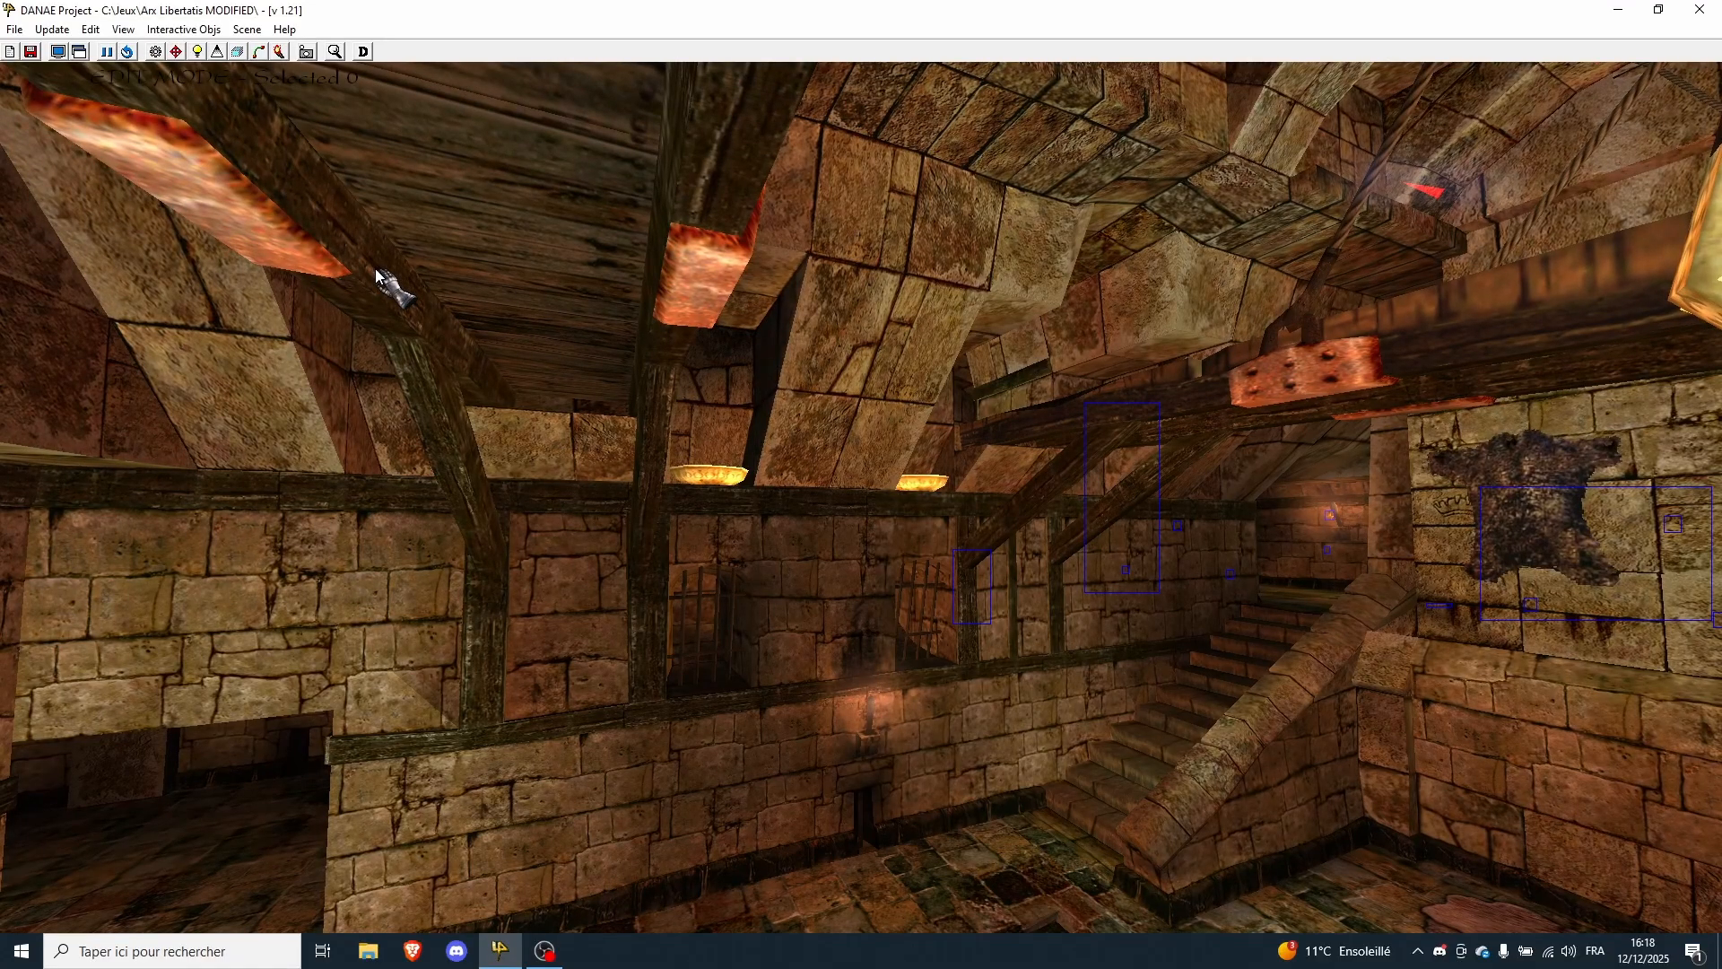
right_click_drag(557, 472, 861, 486)
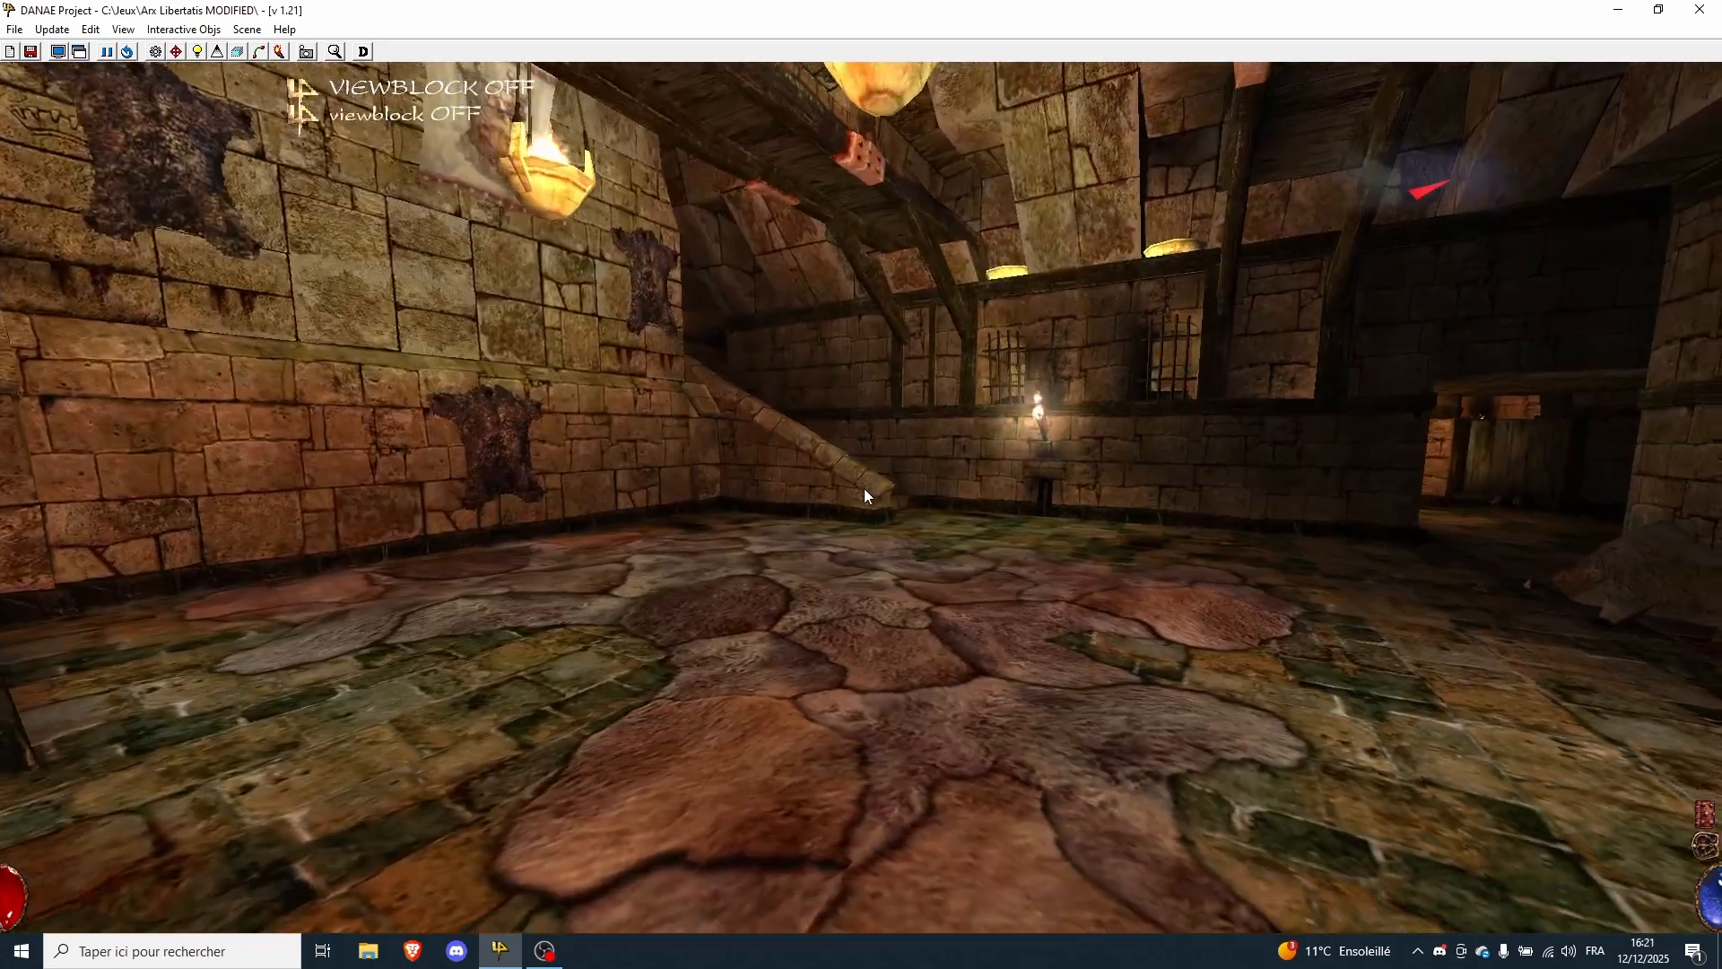
- Walk across the fur-covered floor of the hall in play mode to the wall between the two staircases
key("z")
key("q")
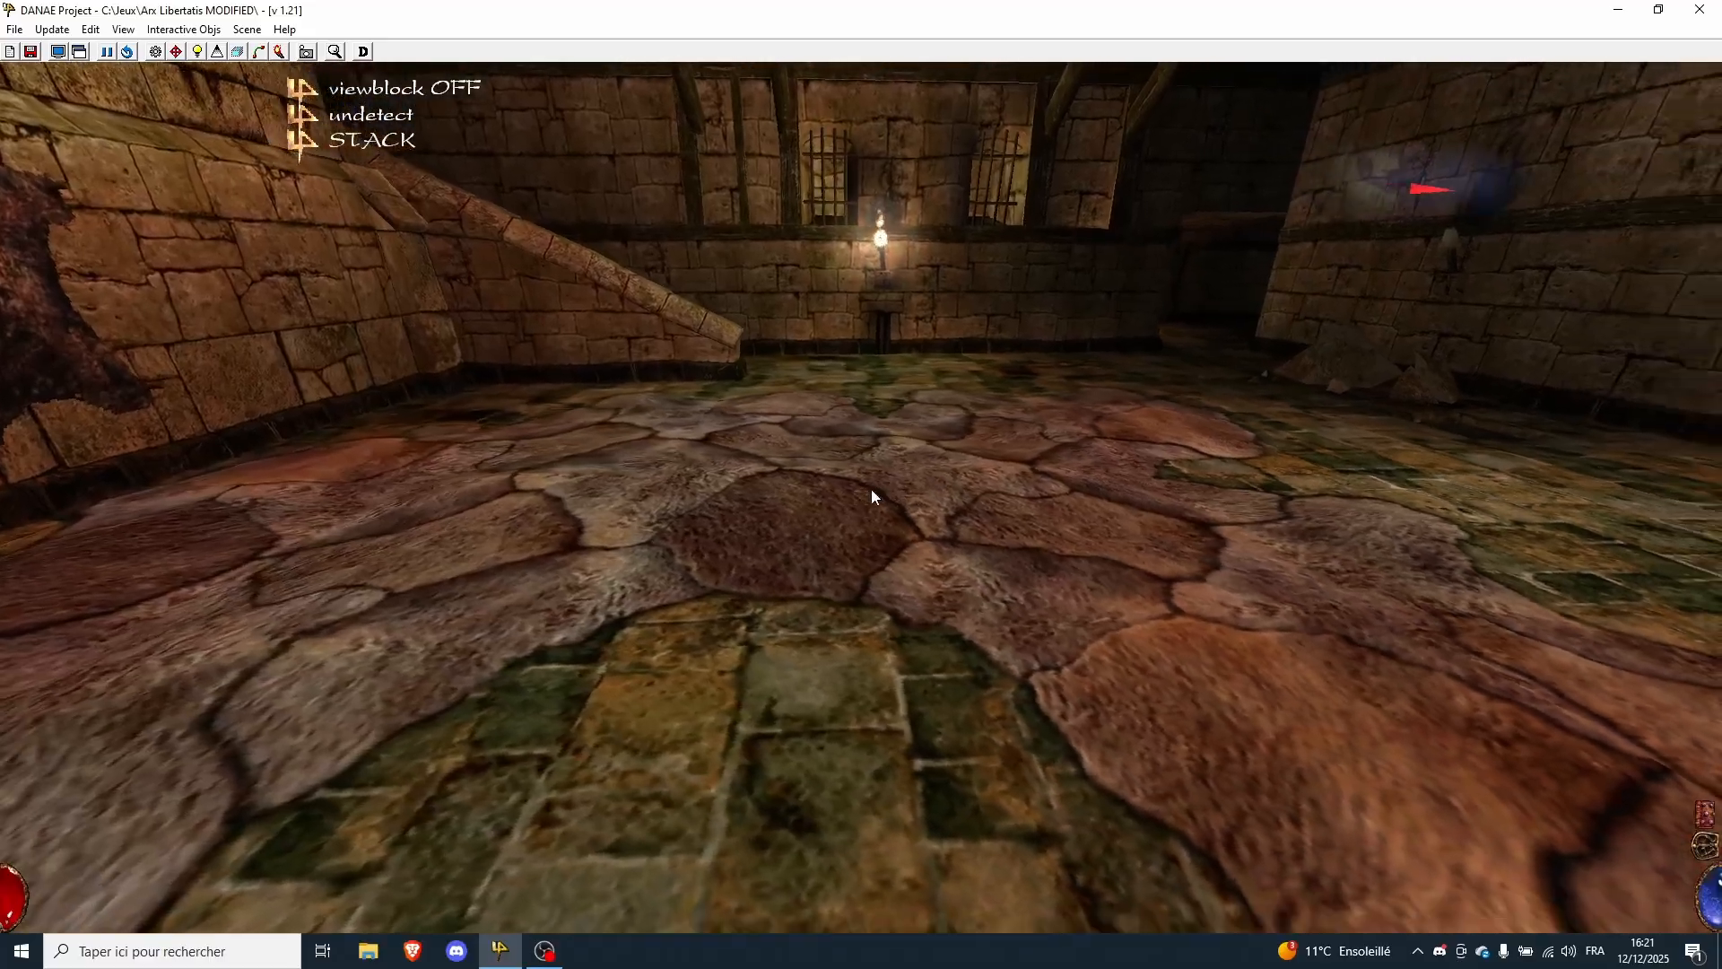
key("q")
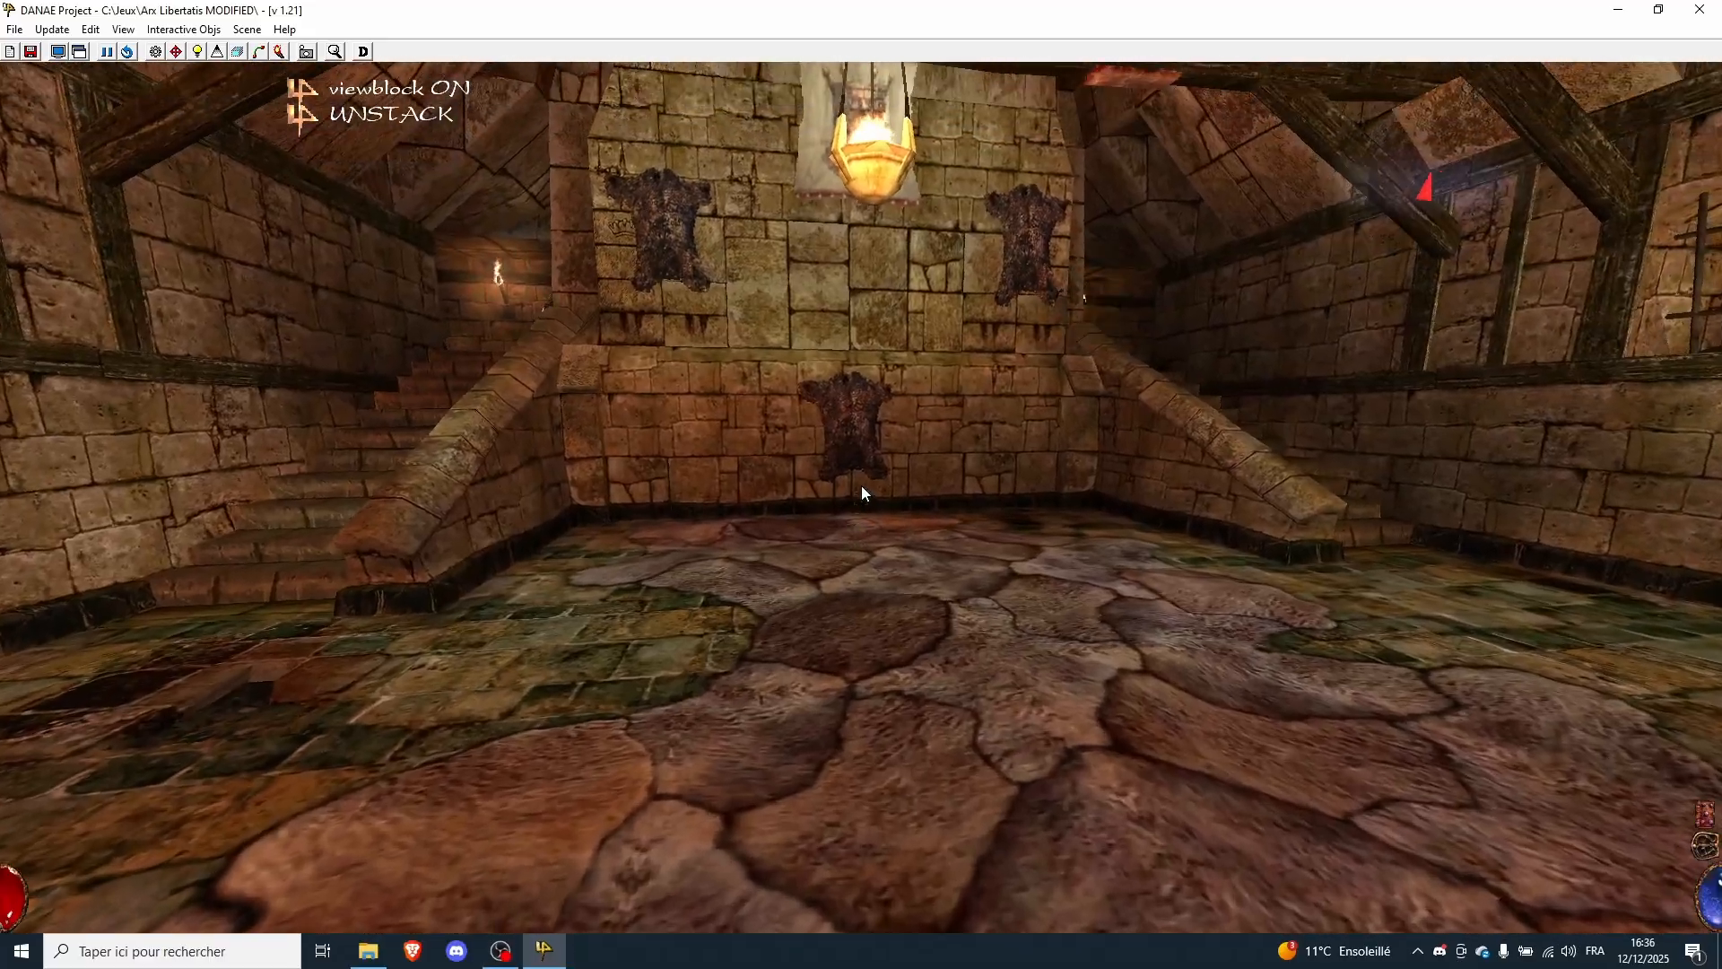
key("z")
key("z")
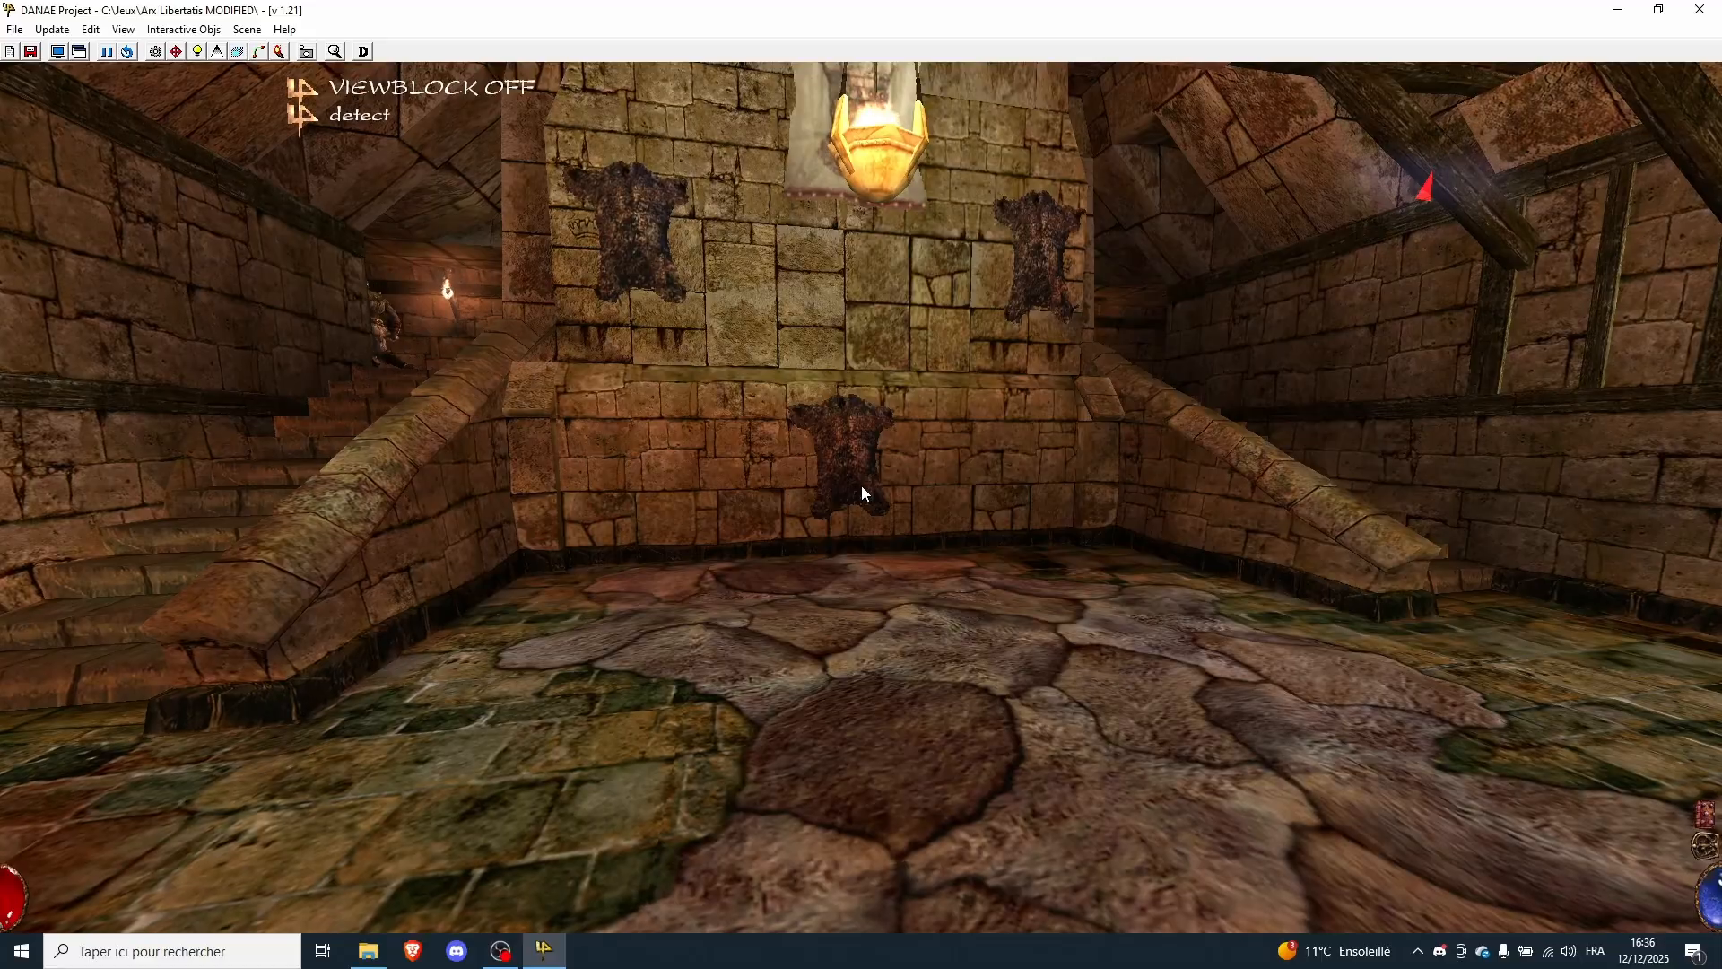
key("z")
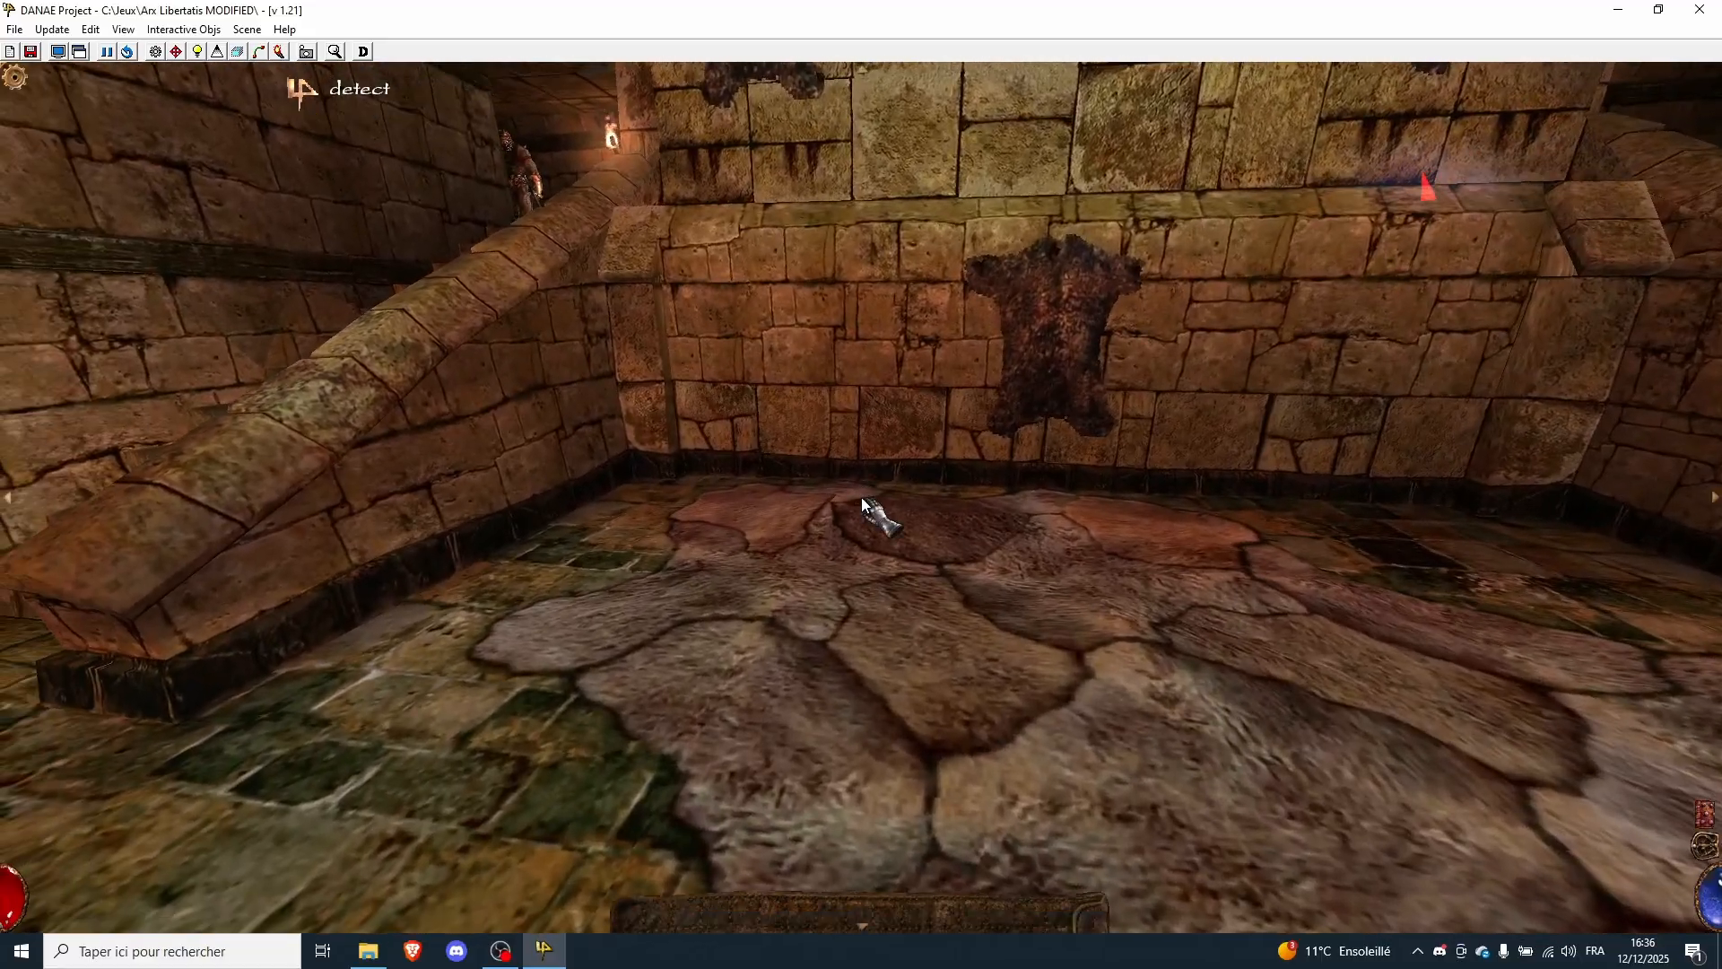
- Reduce the editor to a small window and open graph\obj3d\interactive in the Arx Libertatis MODIFIED folder
left_click(1651, 11)
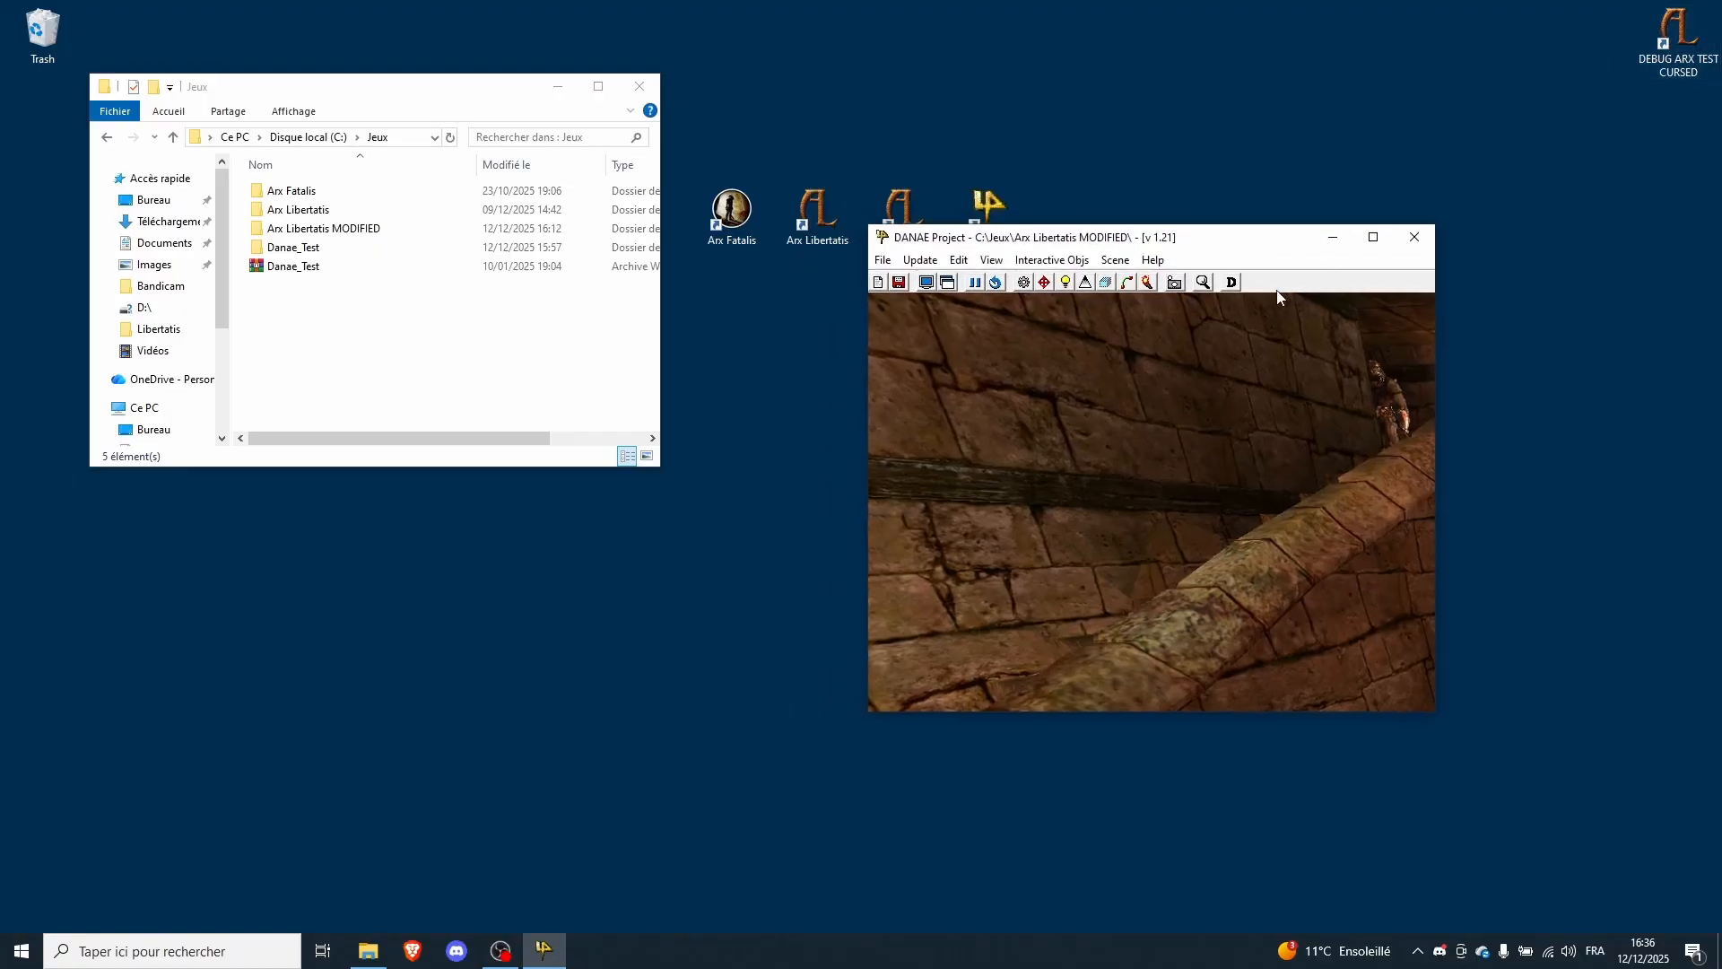
double_click(321, 230)
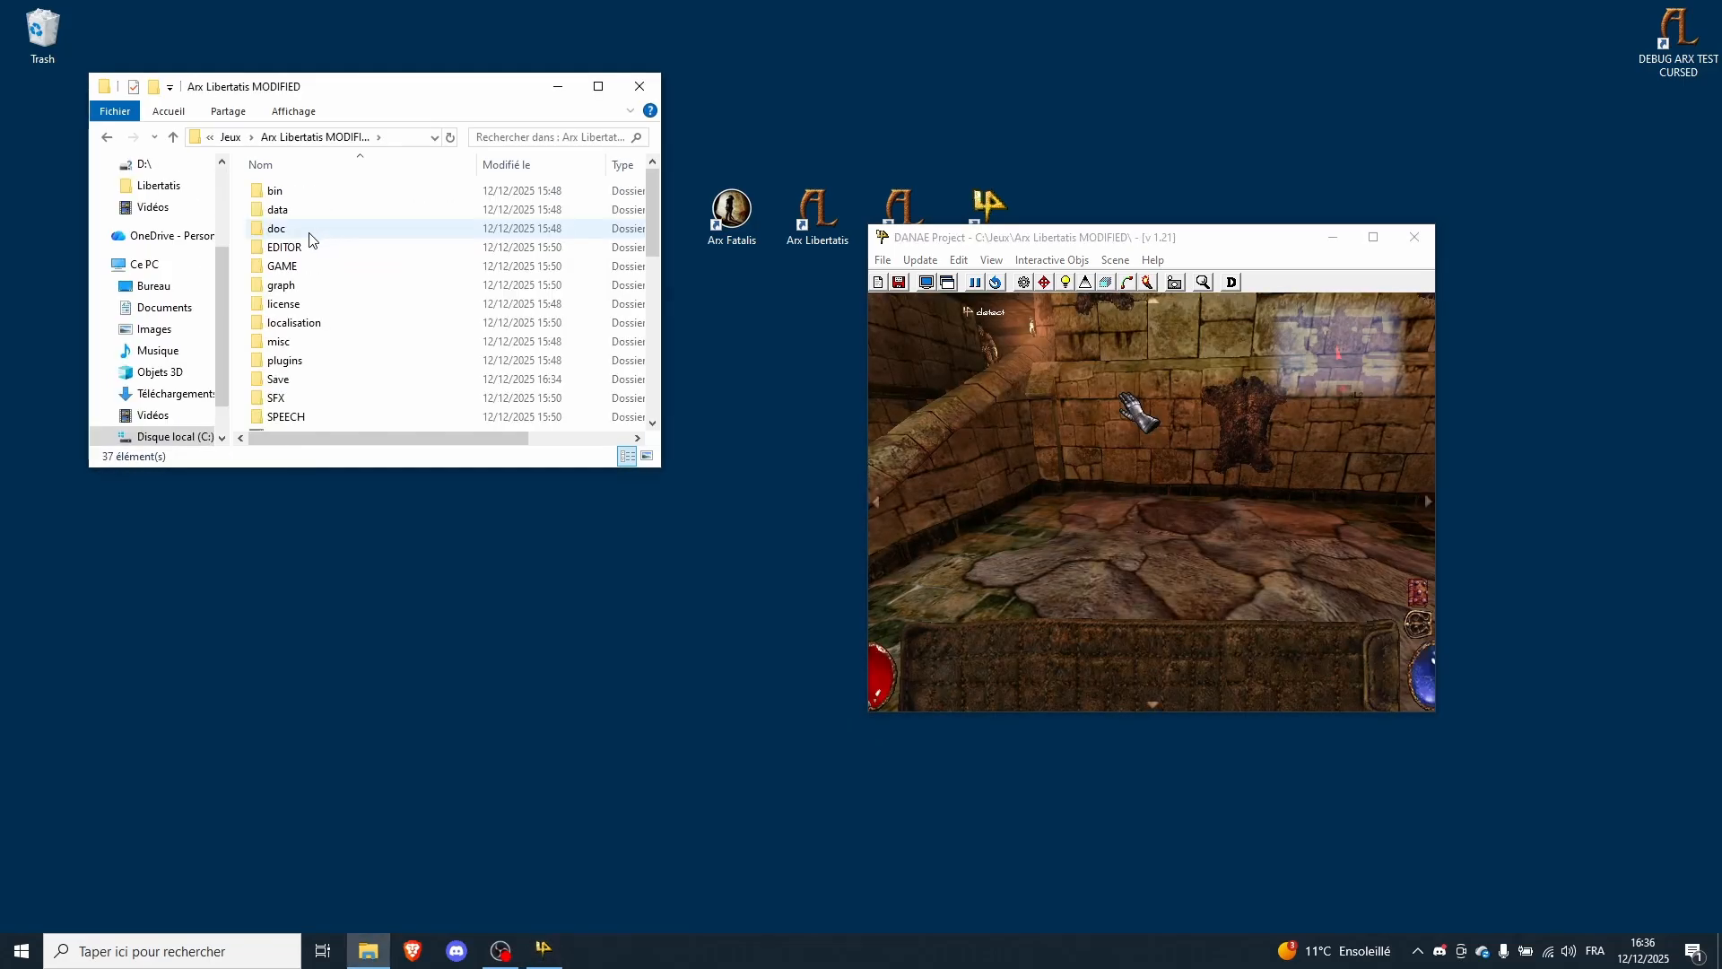
left_click(303, 292)
double_click(304, 286)
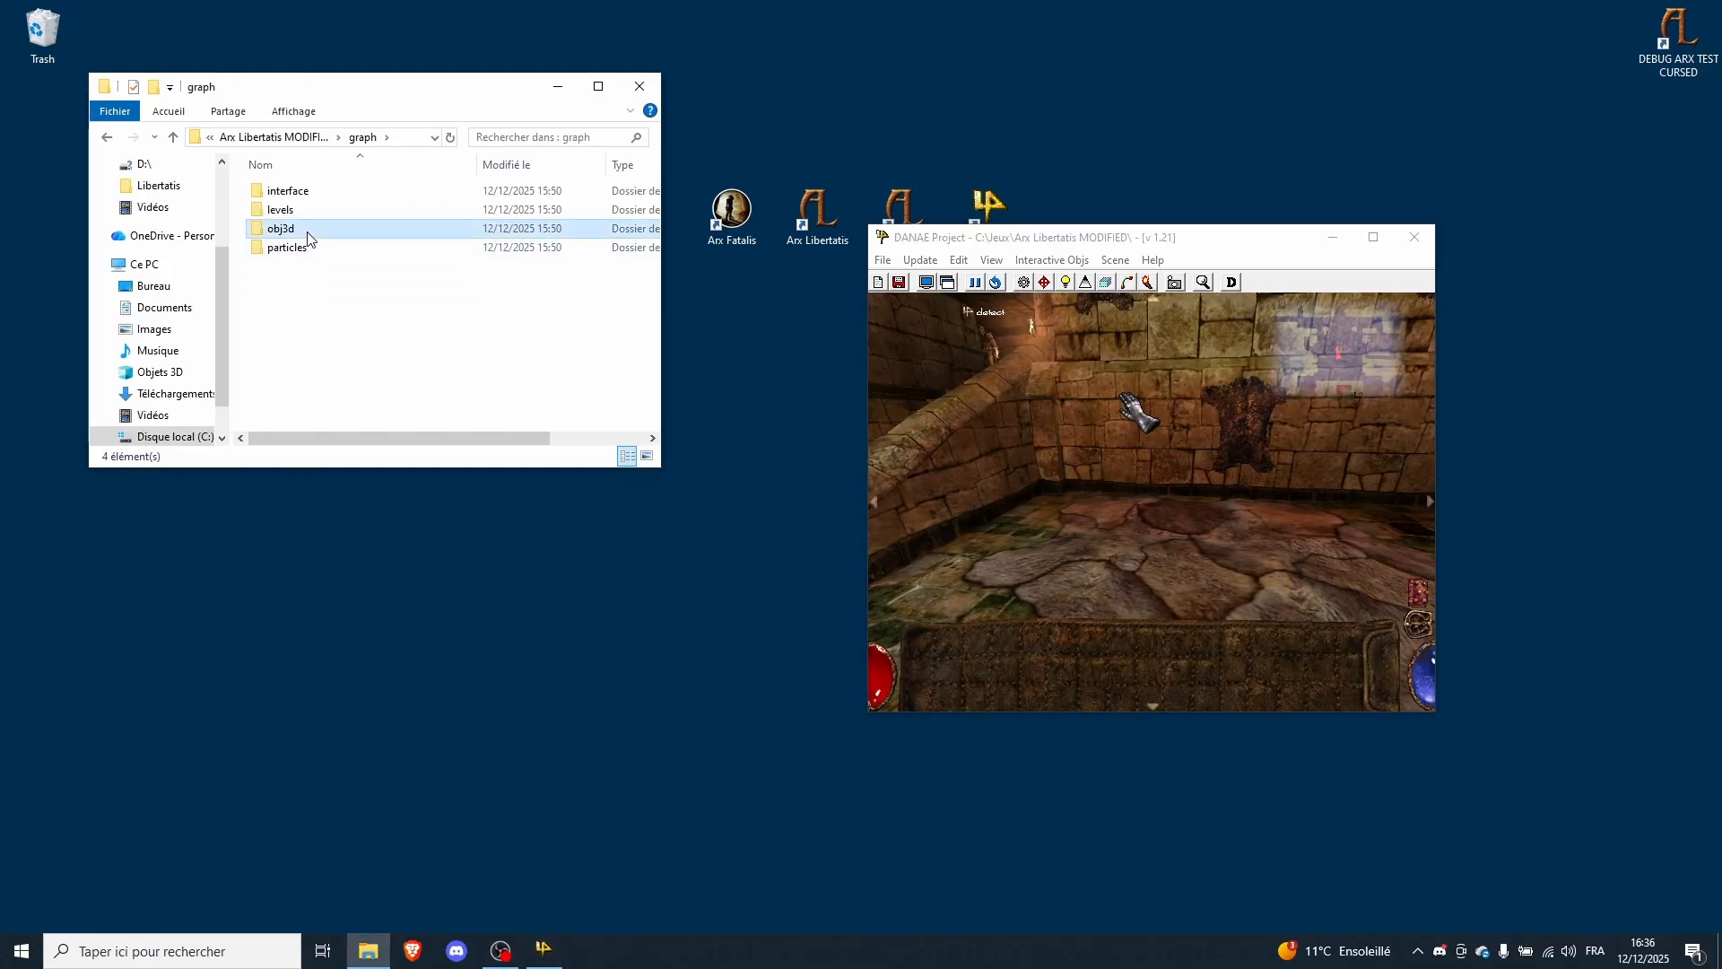
double_click(308, 229)
double_click(310, 216)
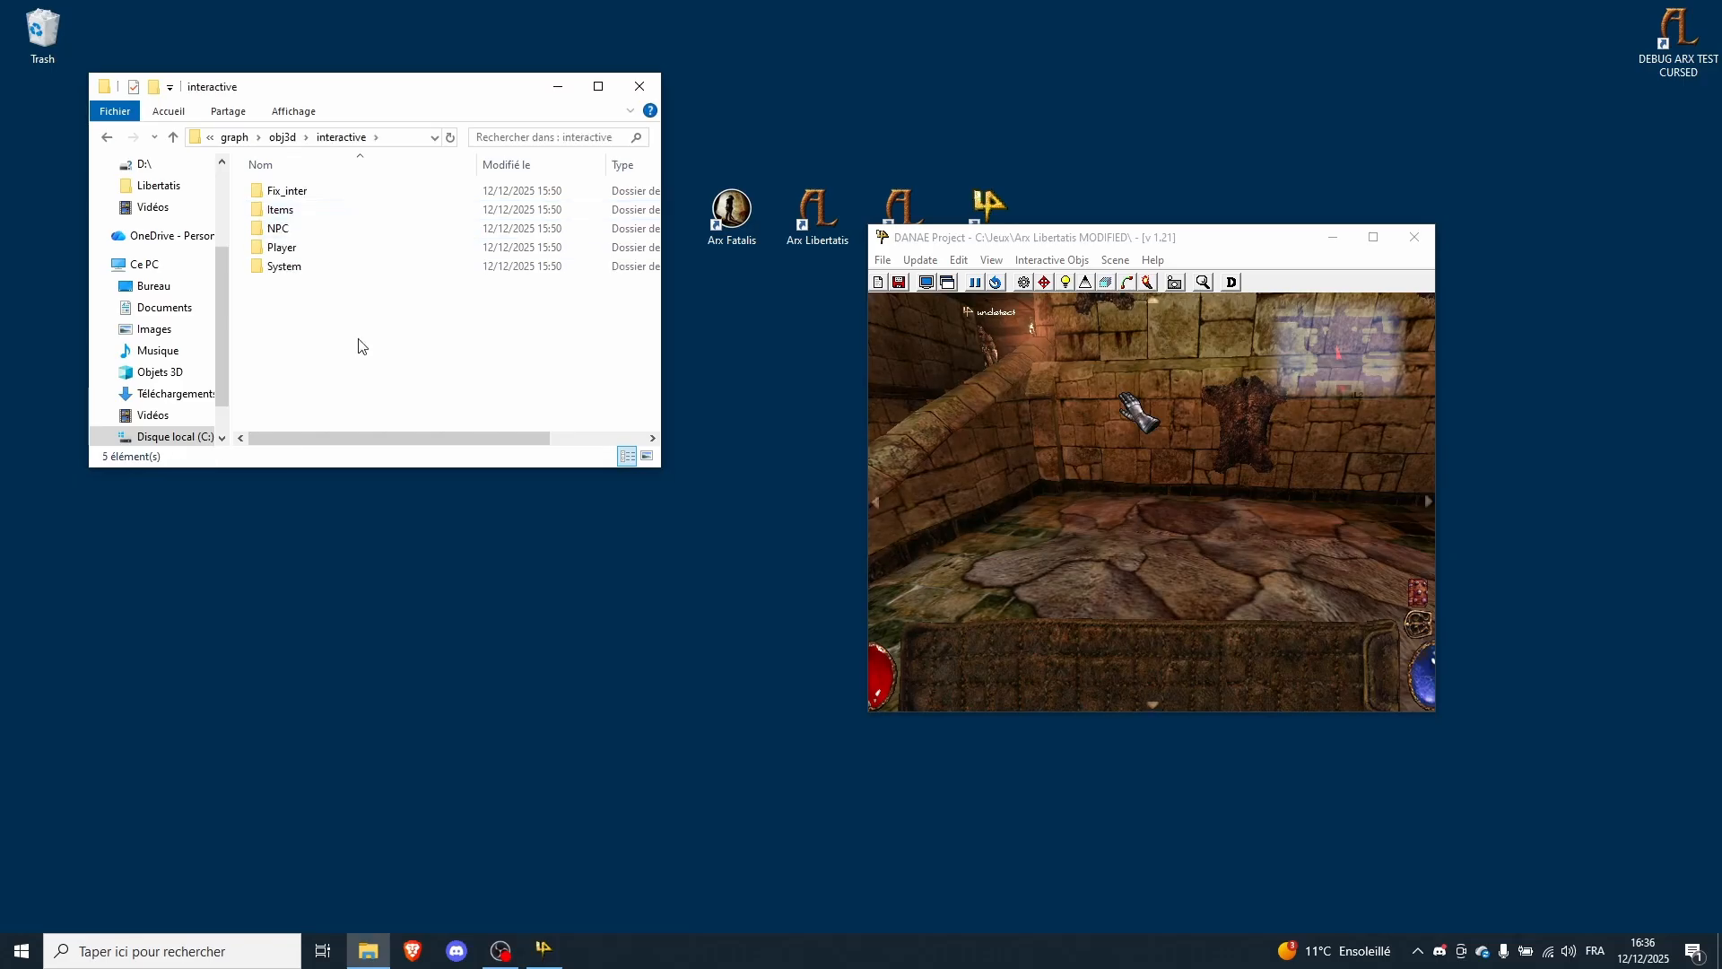
- Open the chest_metal folder inside Fix_inter and select the chest_metal ASL file at the end of its list
mouse_move(350, 350)
left_mouse_down()
mouse_move(326, 186)
mouse_move(362, 357)
left_mouse_up()
double_click(320, 191)
scroll(377, 294, "down", 9)
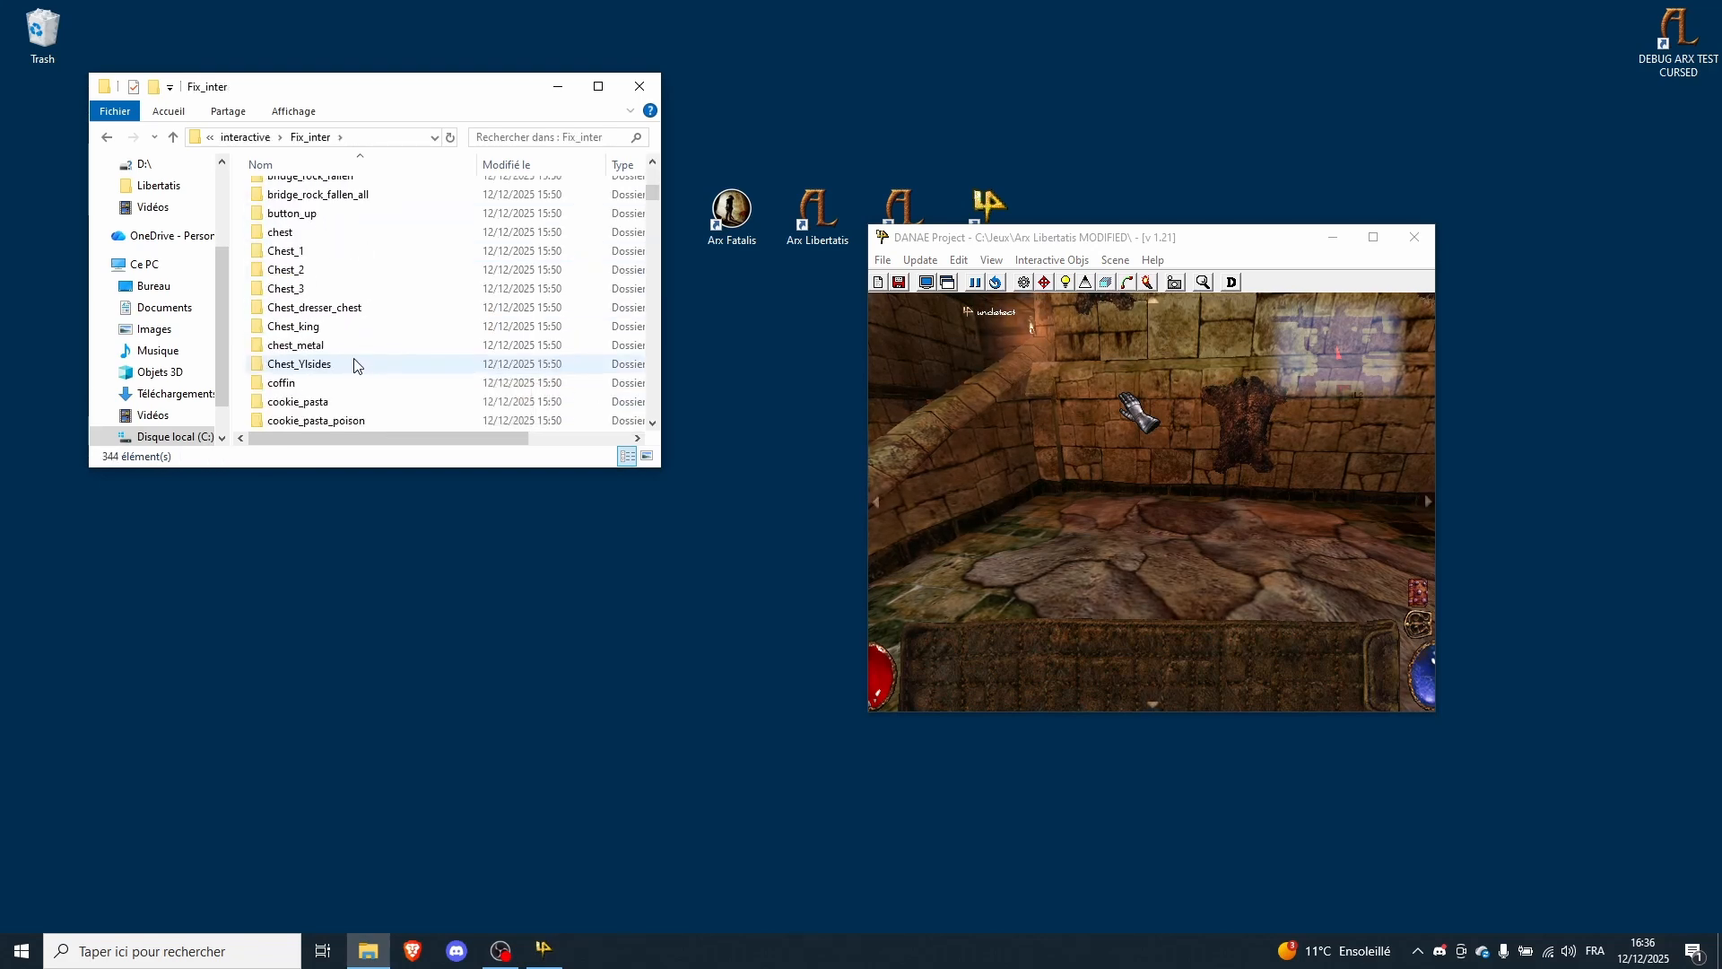
double_click(296, 345)
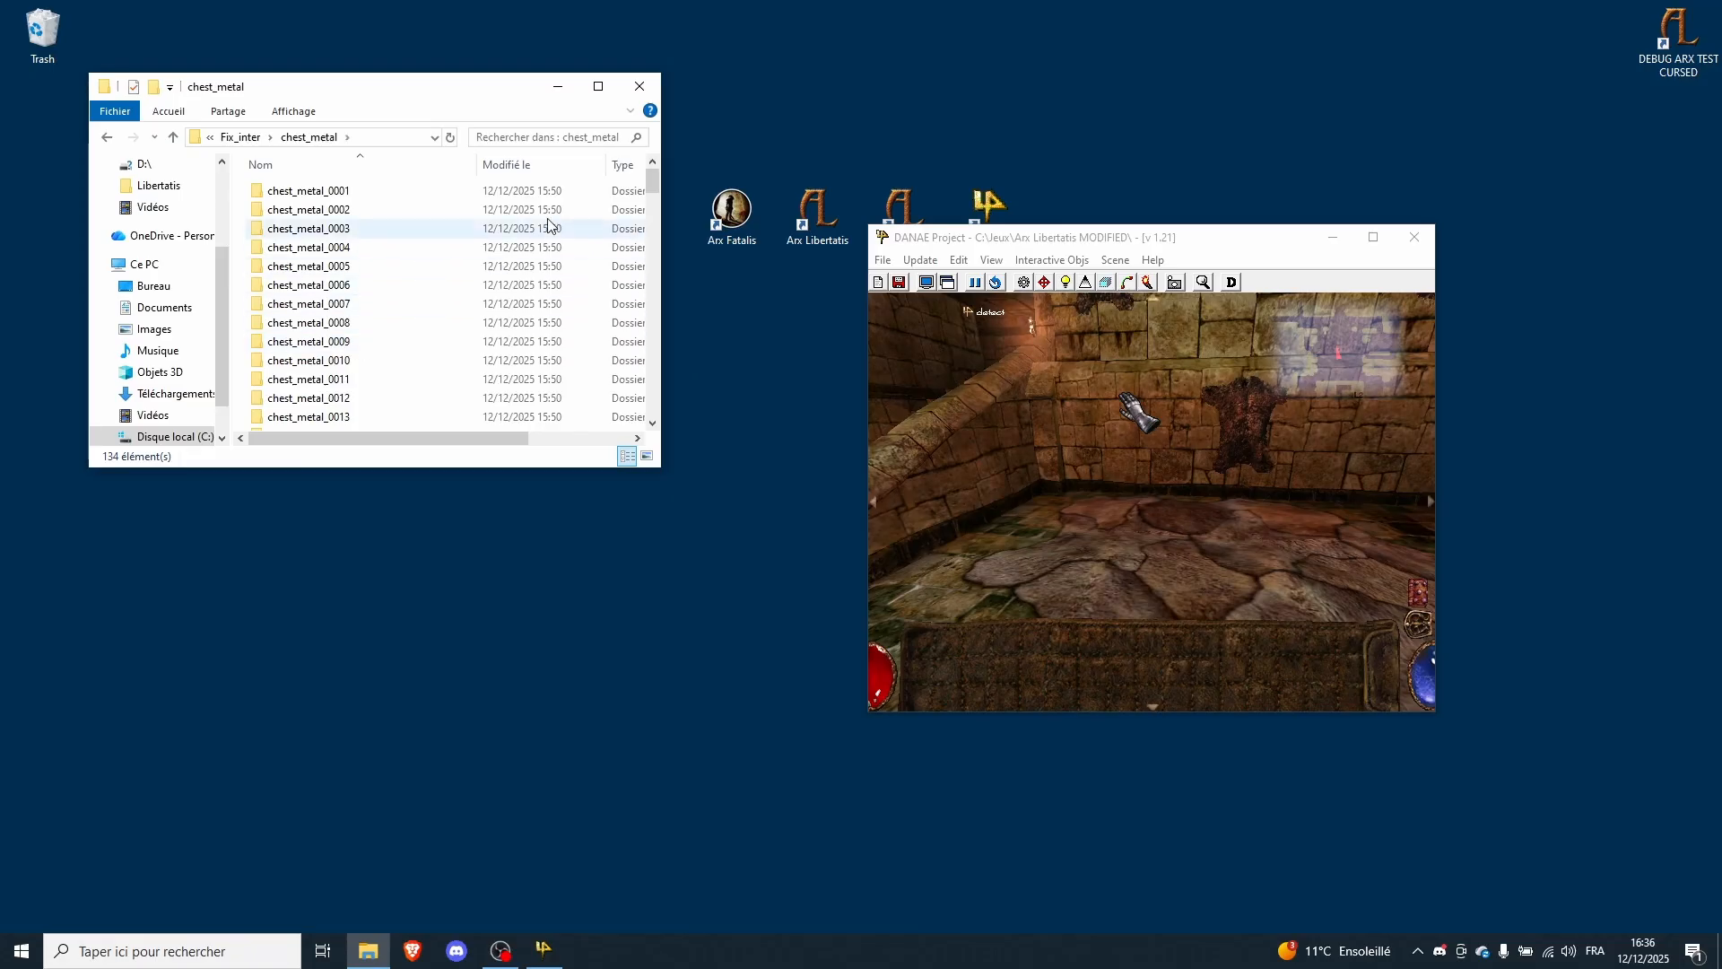
left_click(596, 85)
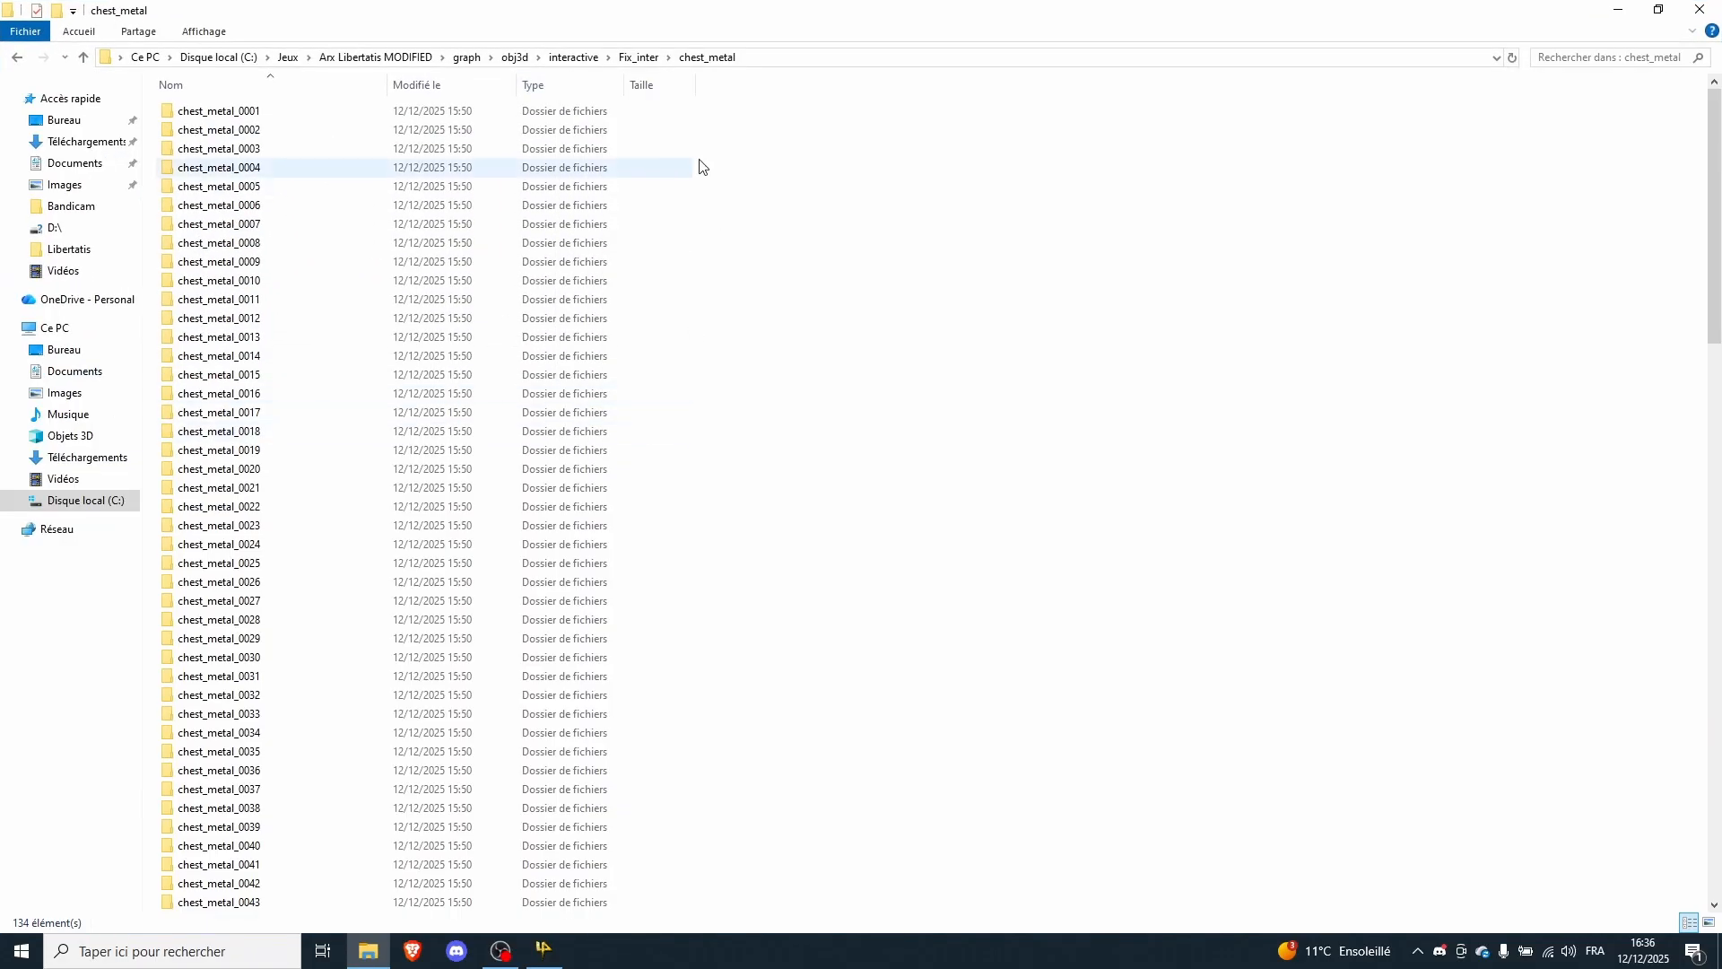
scroll(431, 700, "down", 13)
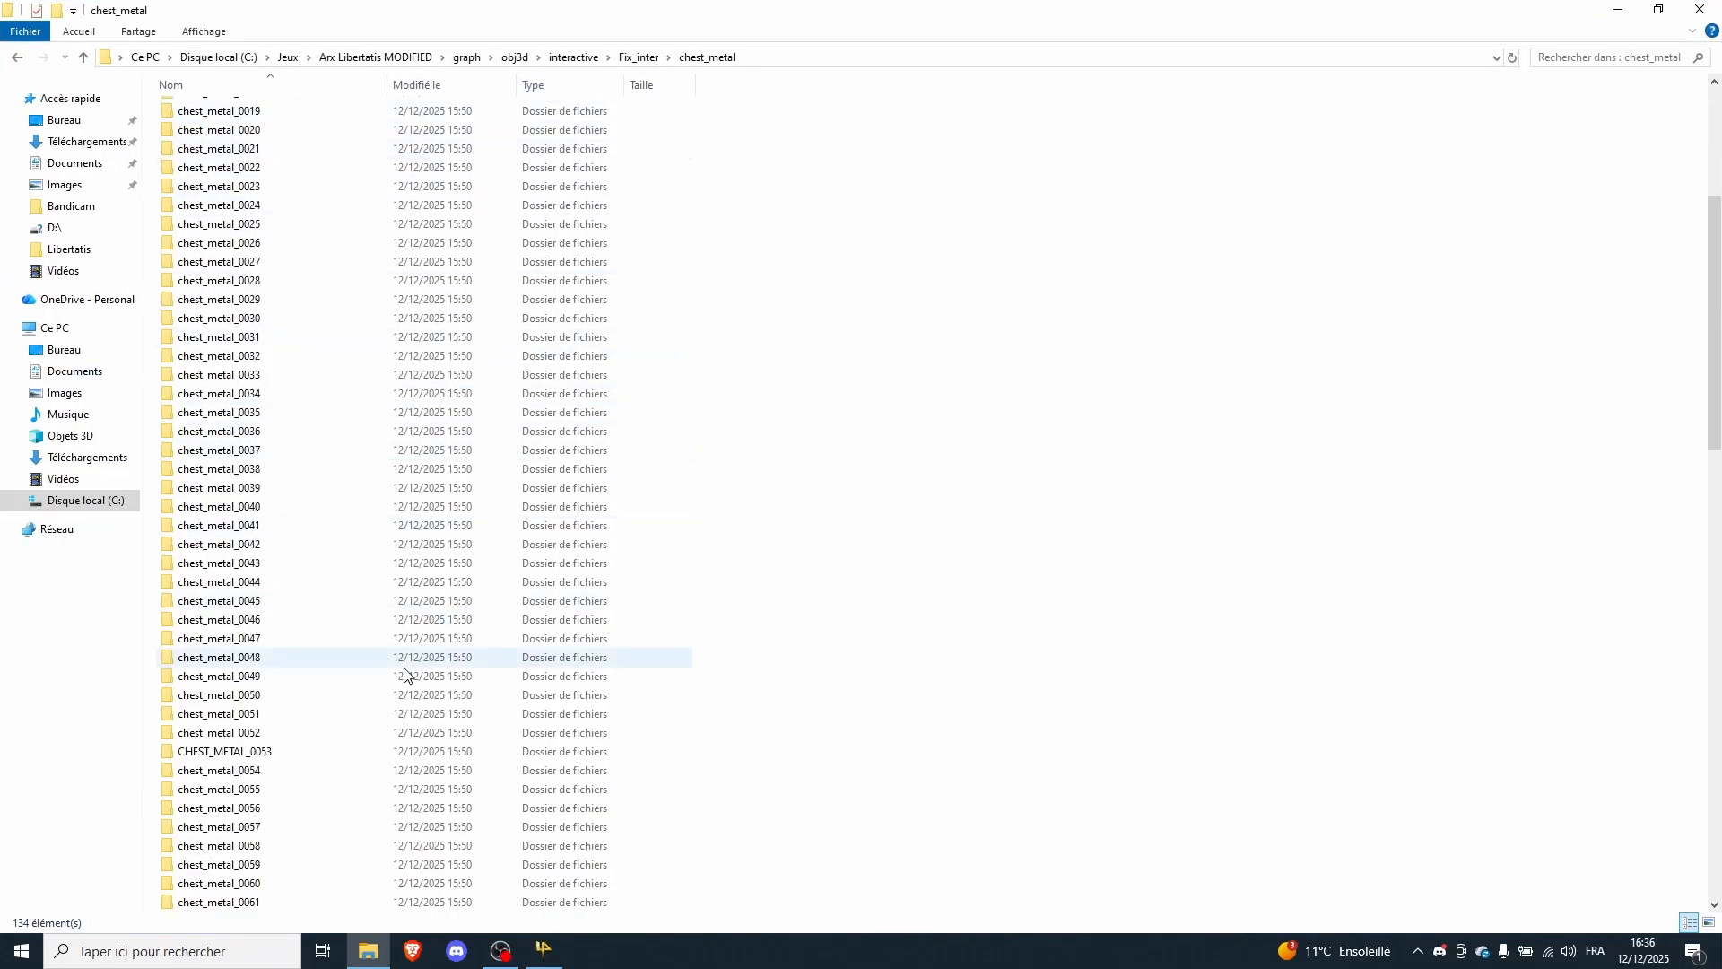
scroll(374, 742, "down", 17)
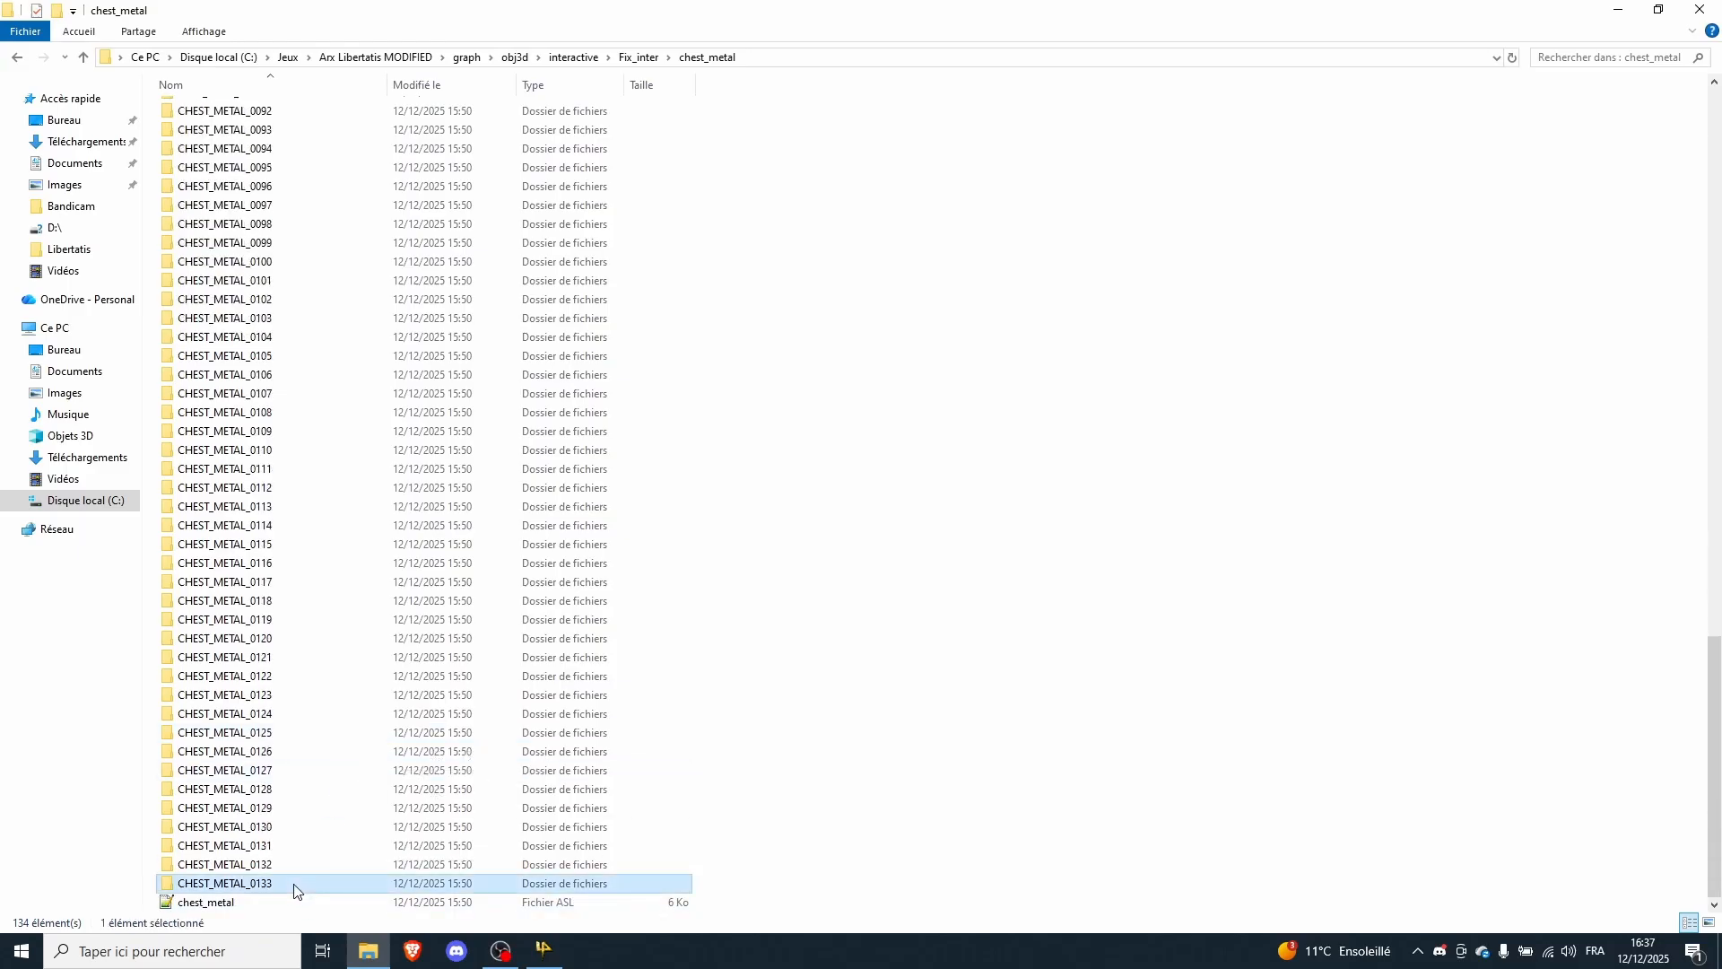
left_click(251, 905)
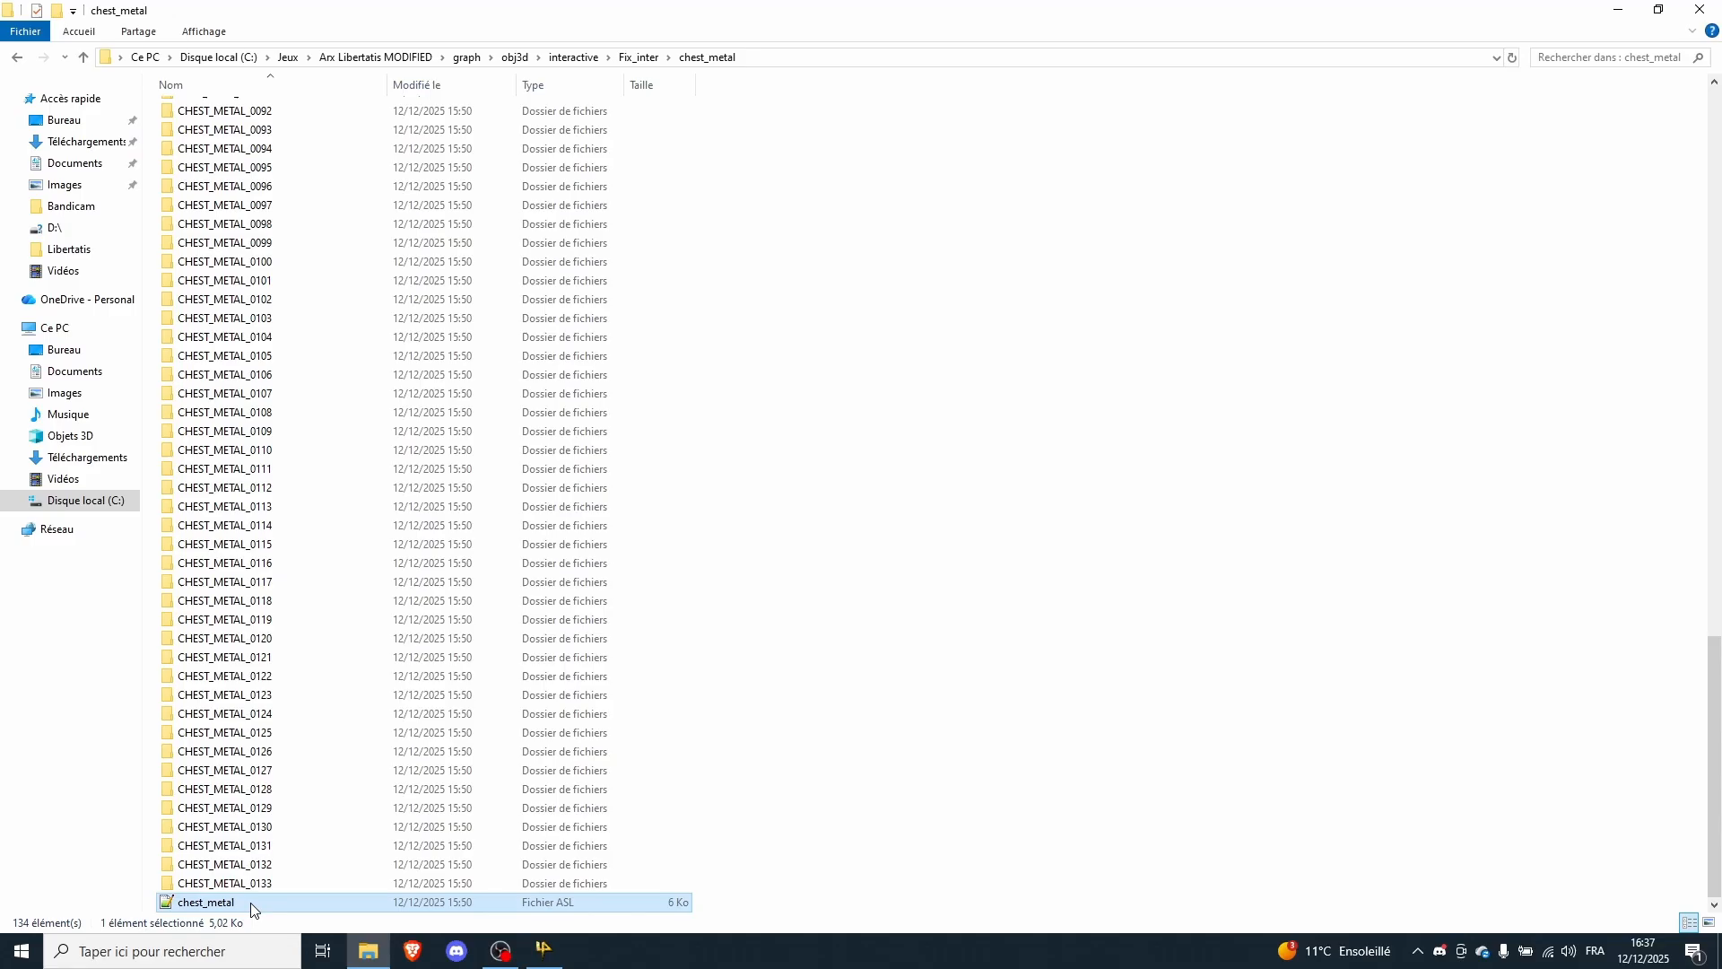
- Place a metal chest on the hall floor by bringing the chest_metal ASL file from its folder into the editor scene
left_click(1670, 12)
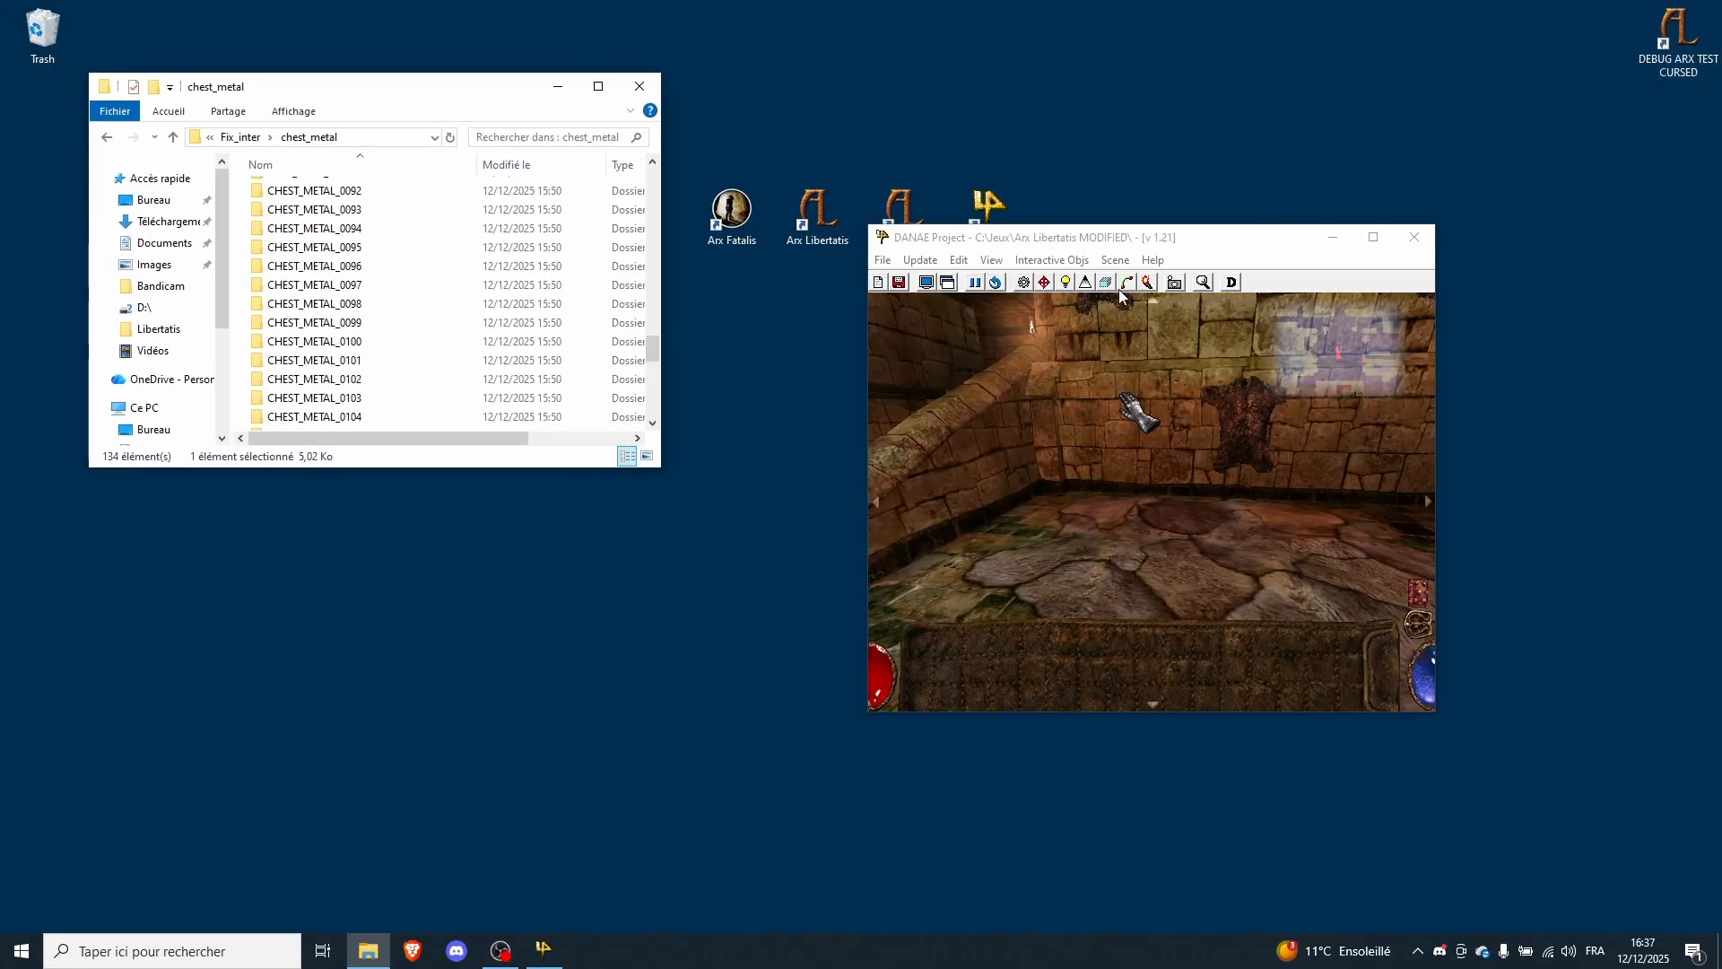
scroll(457, 357, "down", 10)
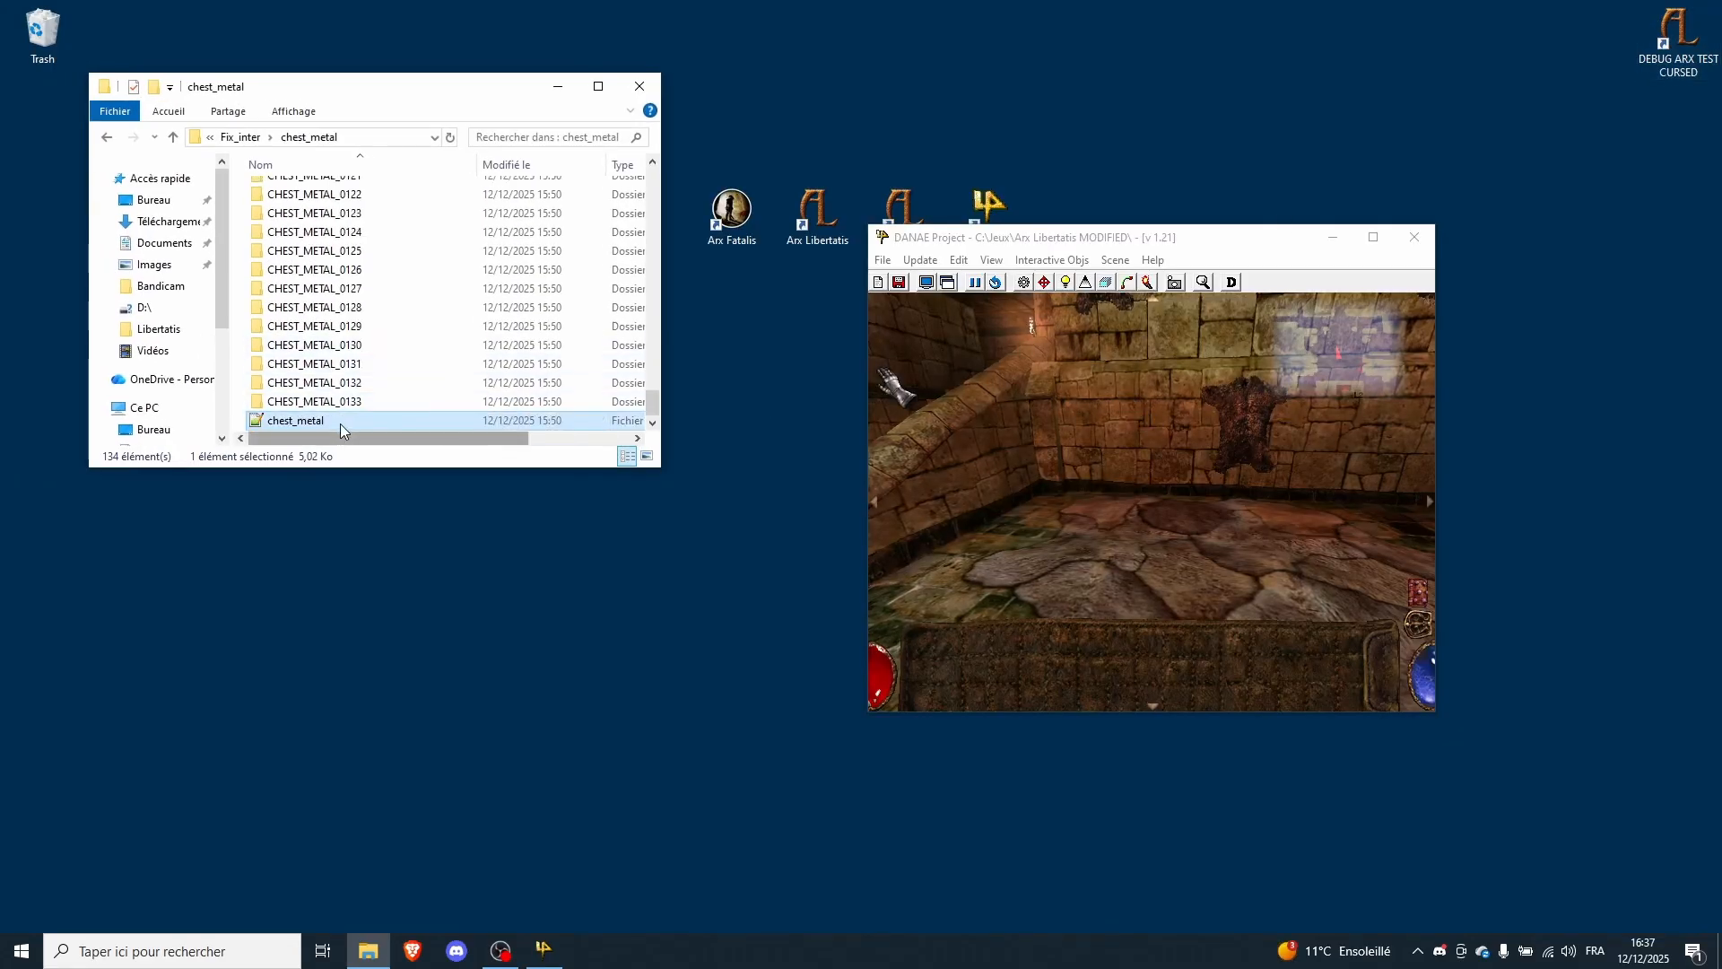
left_click(381, 403)
mouse_move(653, 407)
left_mouse_down()
mouse_move(676, 180)
mouse_move(653, 434)
left_mouse_up()
left_click(325, 422)
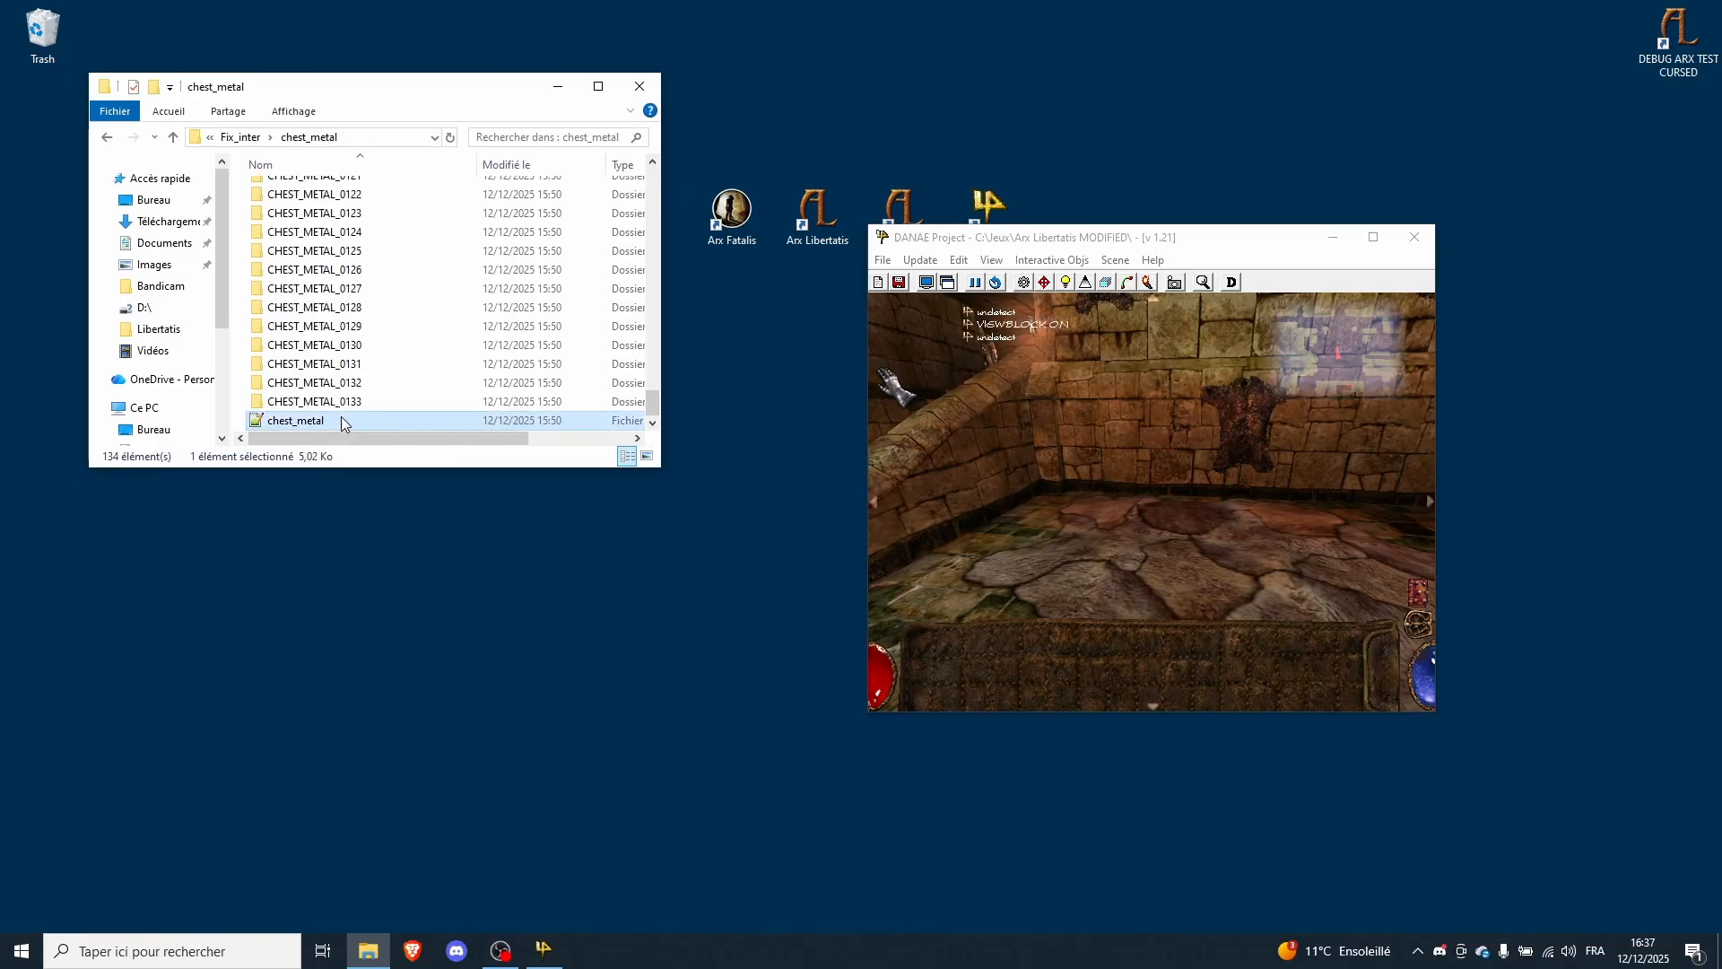
left_click_drag(406, 428, 811, 446)
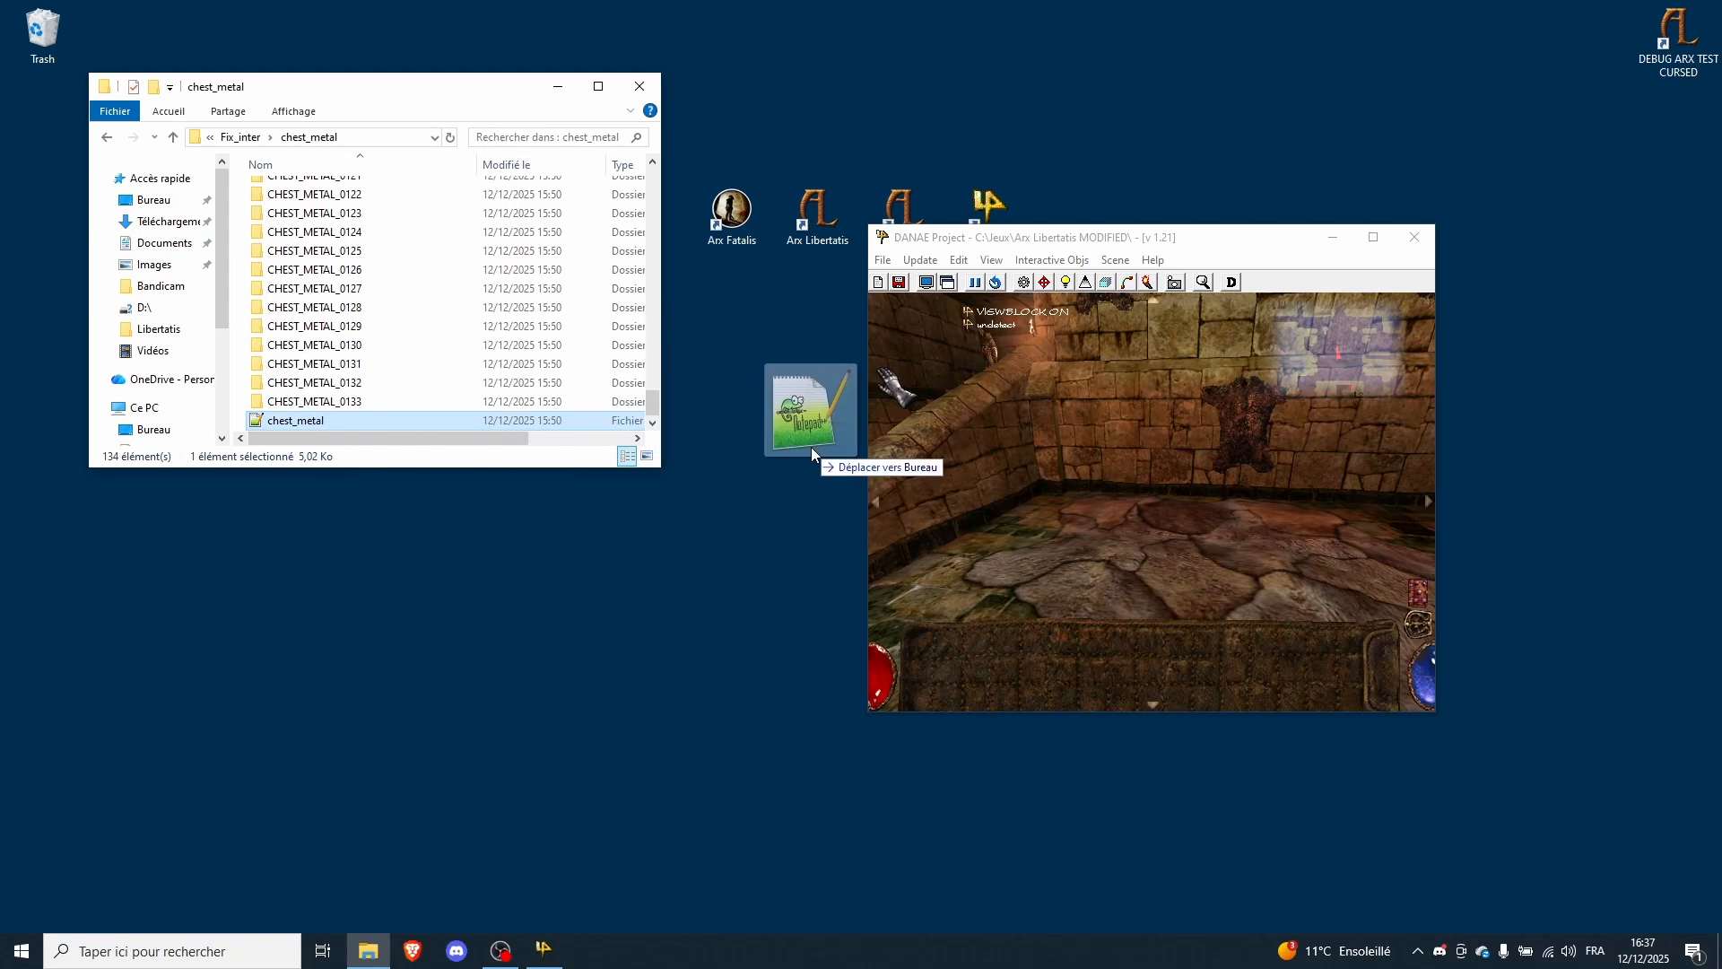
left_click_drag(1111, 495, 1110, 495)
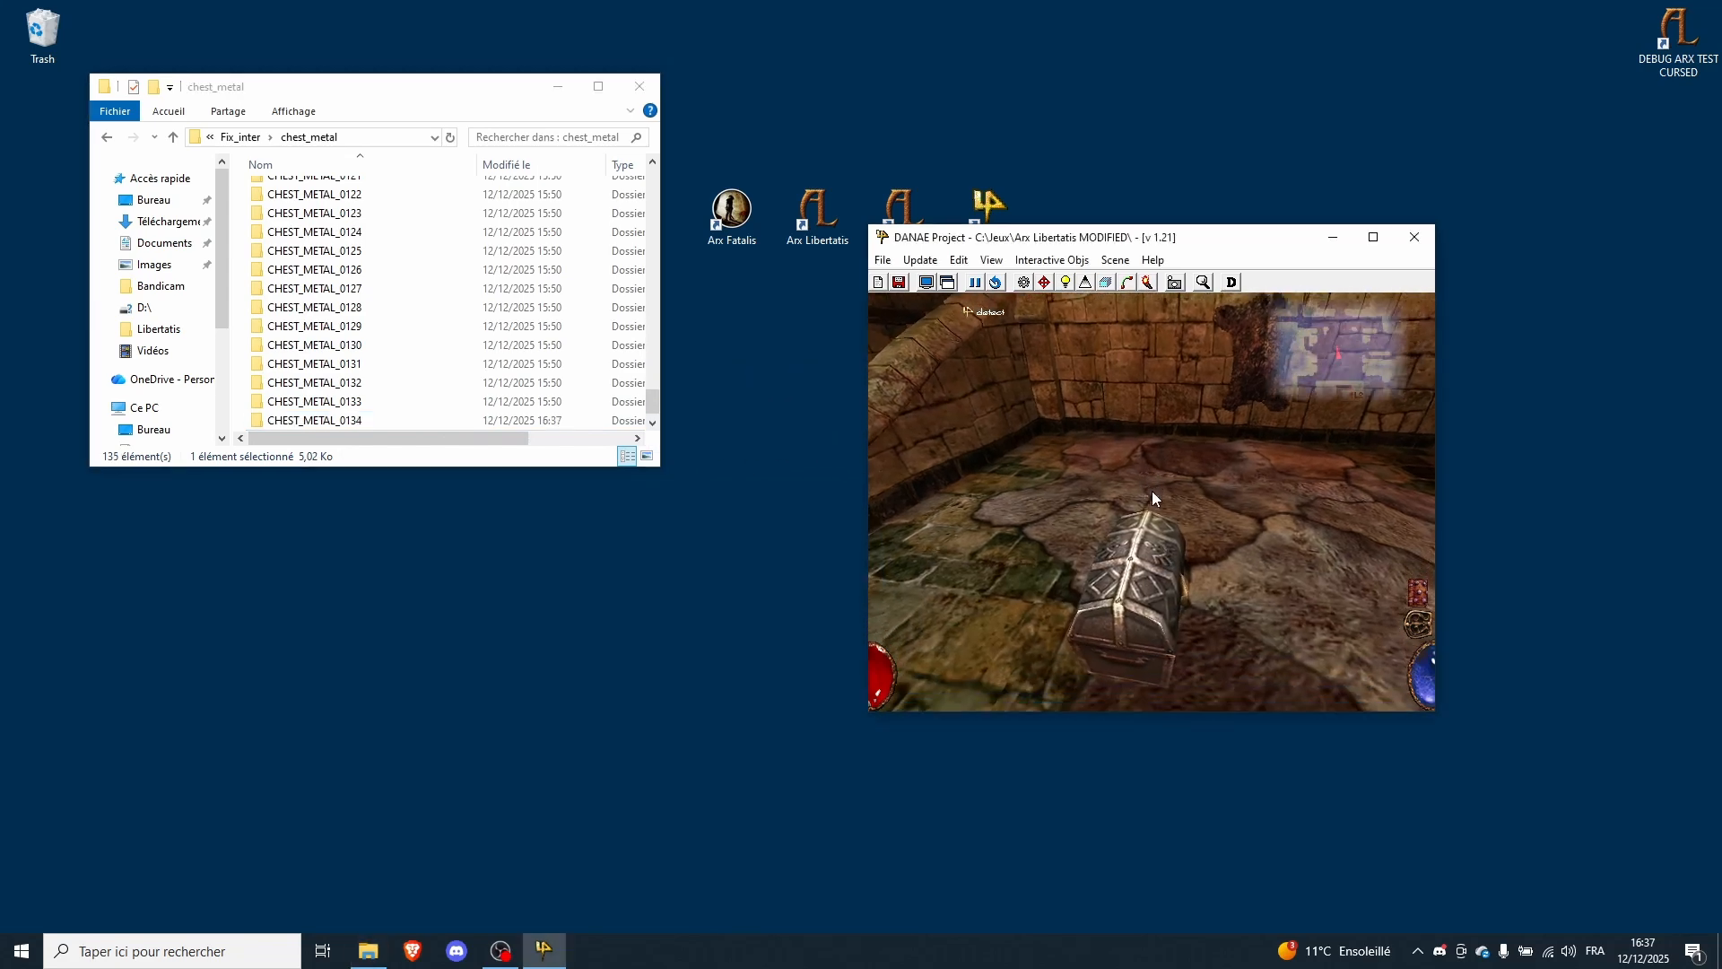
- Walk around the newly placed metal chest in play mode until facing its lock
left_click(1151, 491)
key("d")
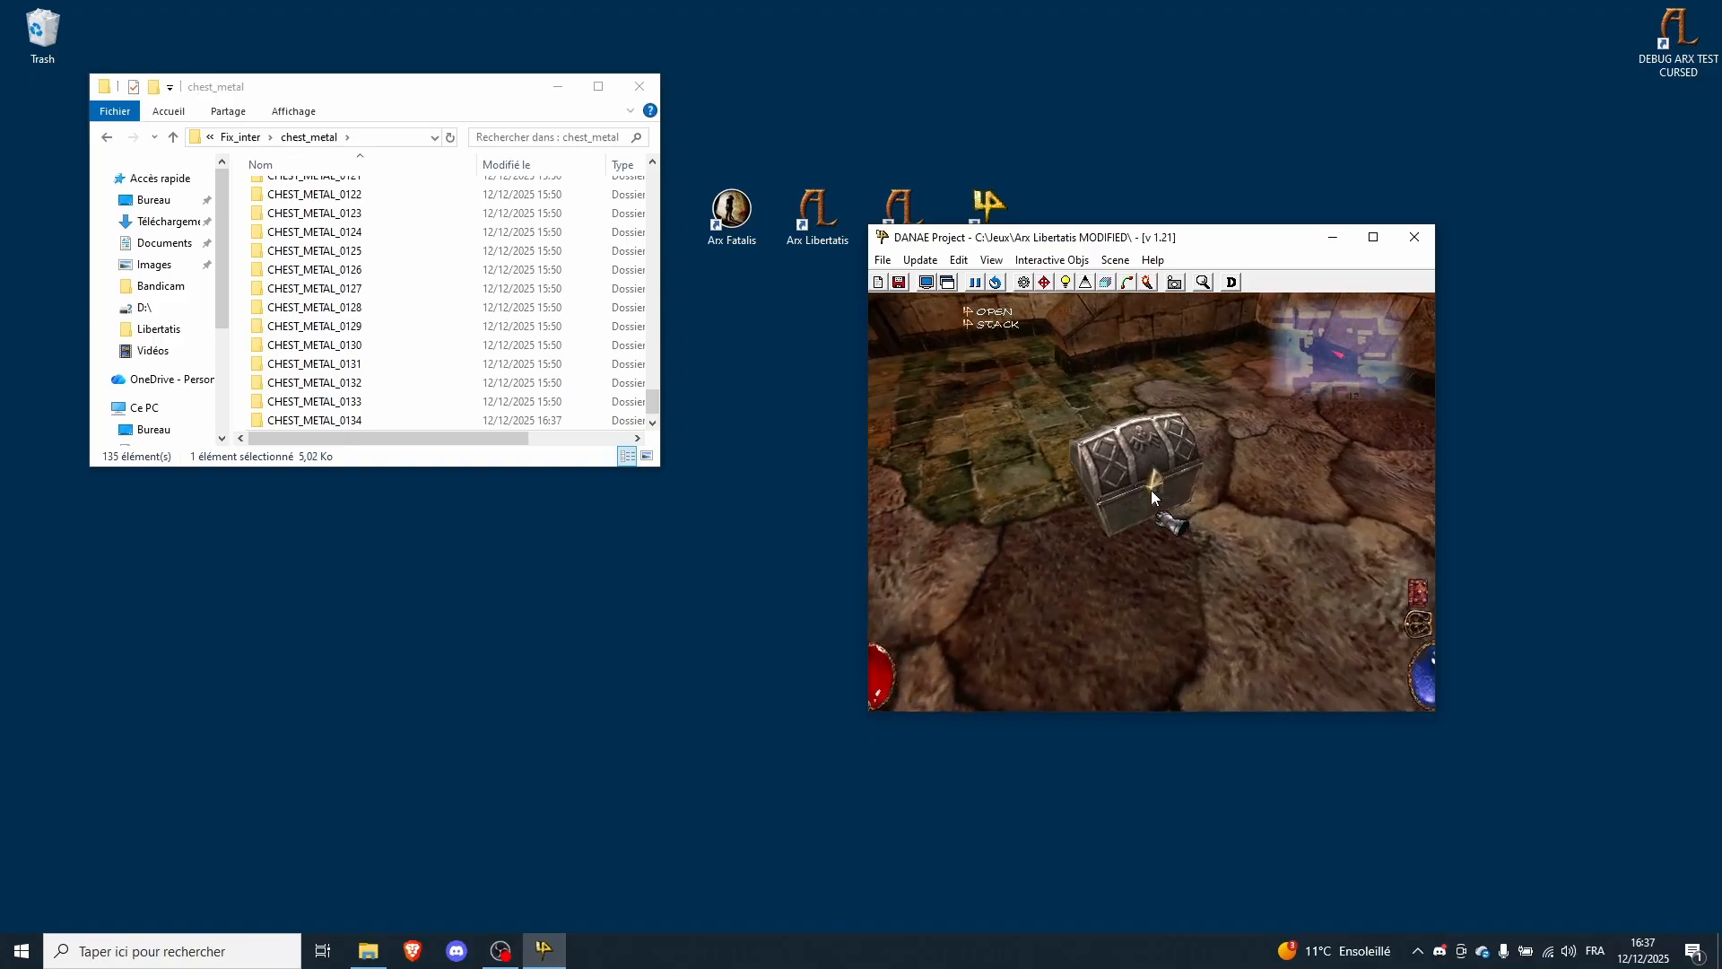
key("d")
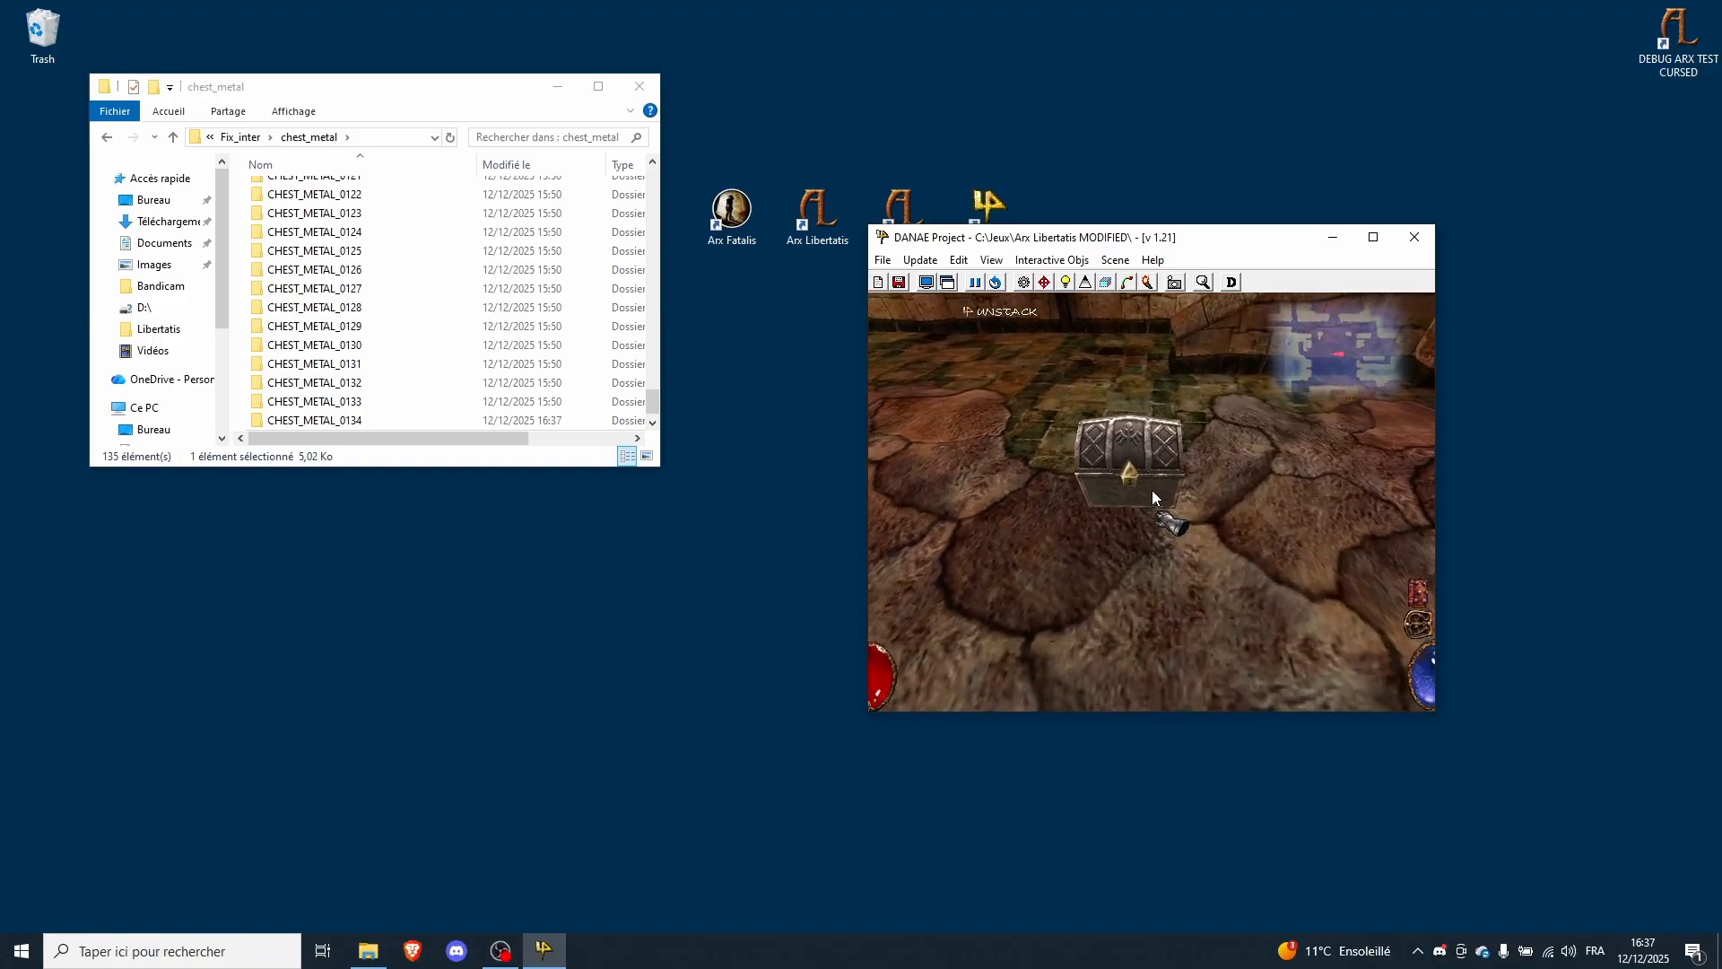
key("z")
key("d")
key("d")
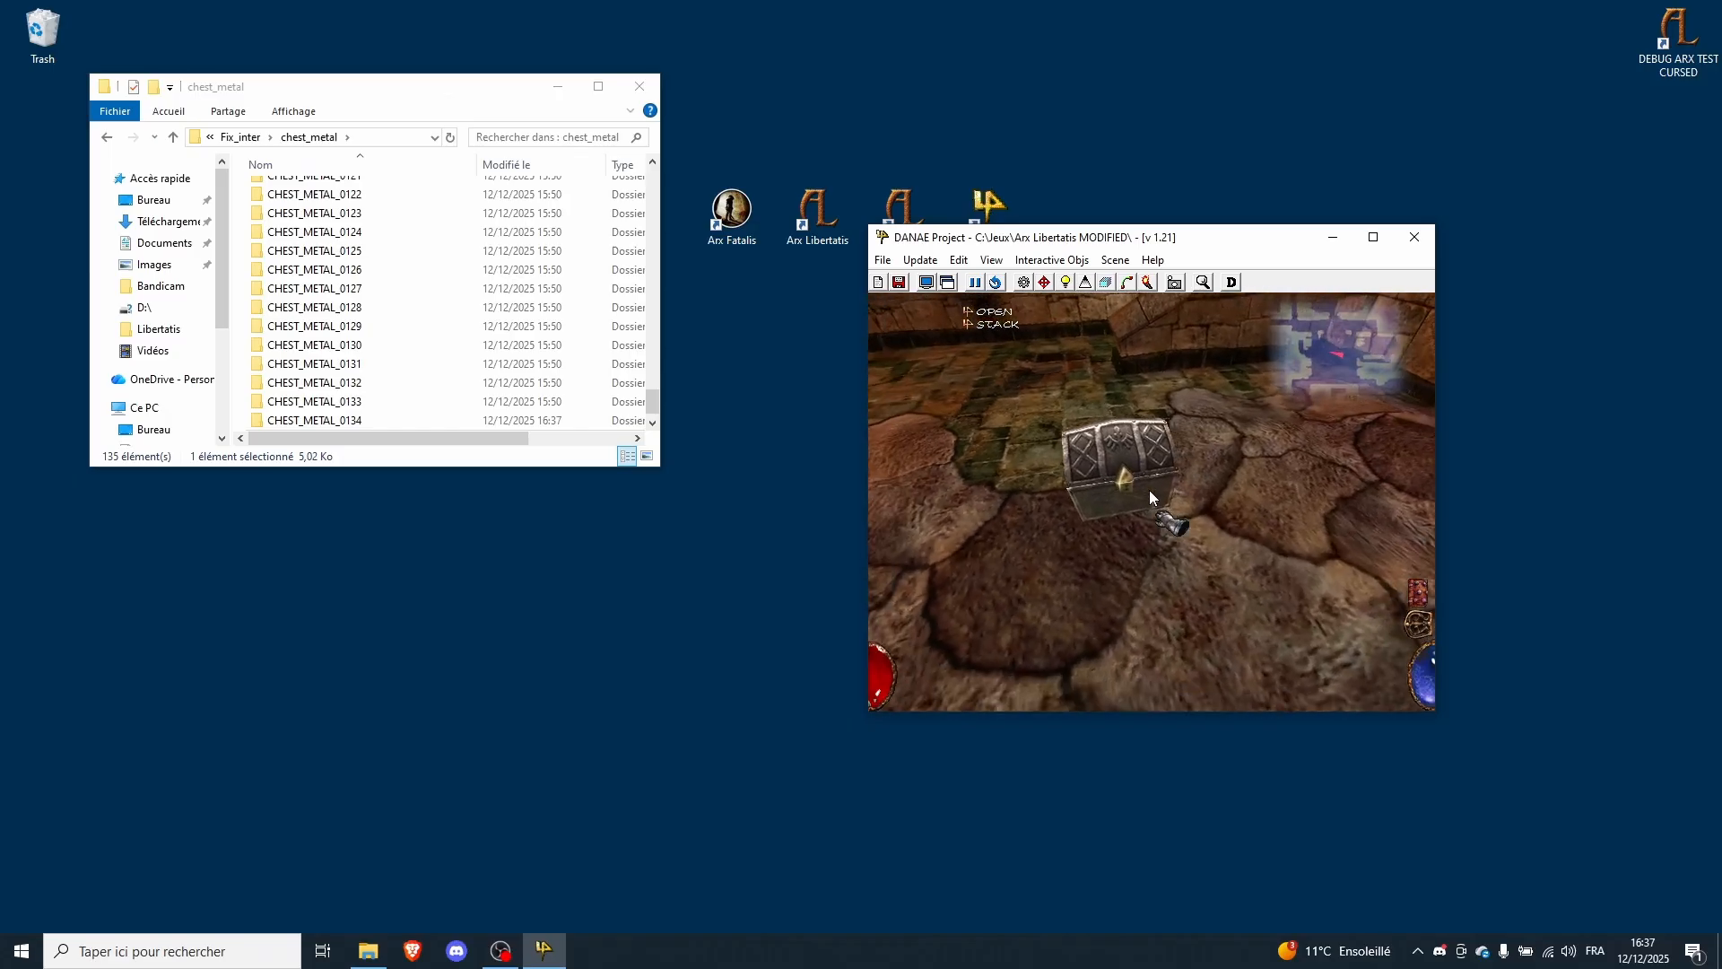
key("q")
key("d")
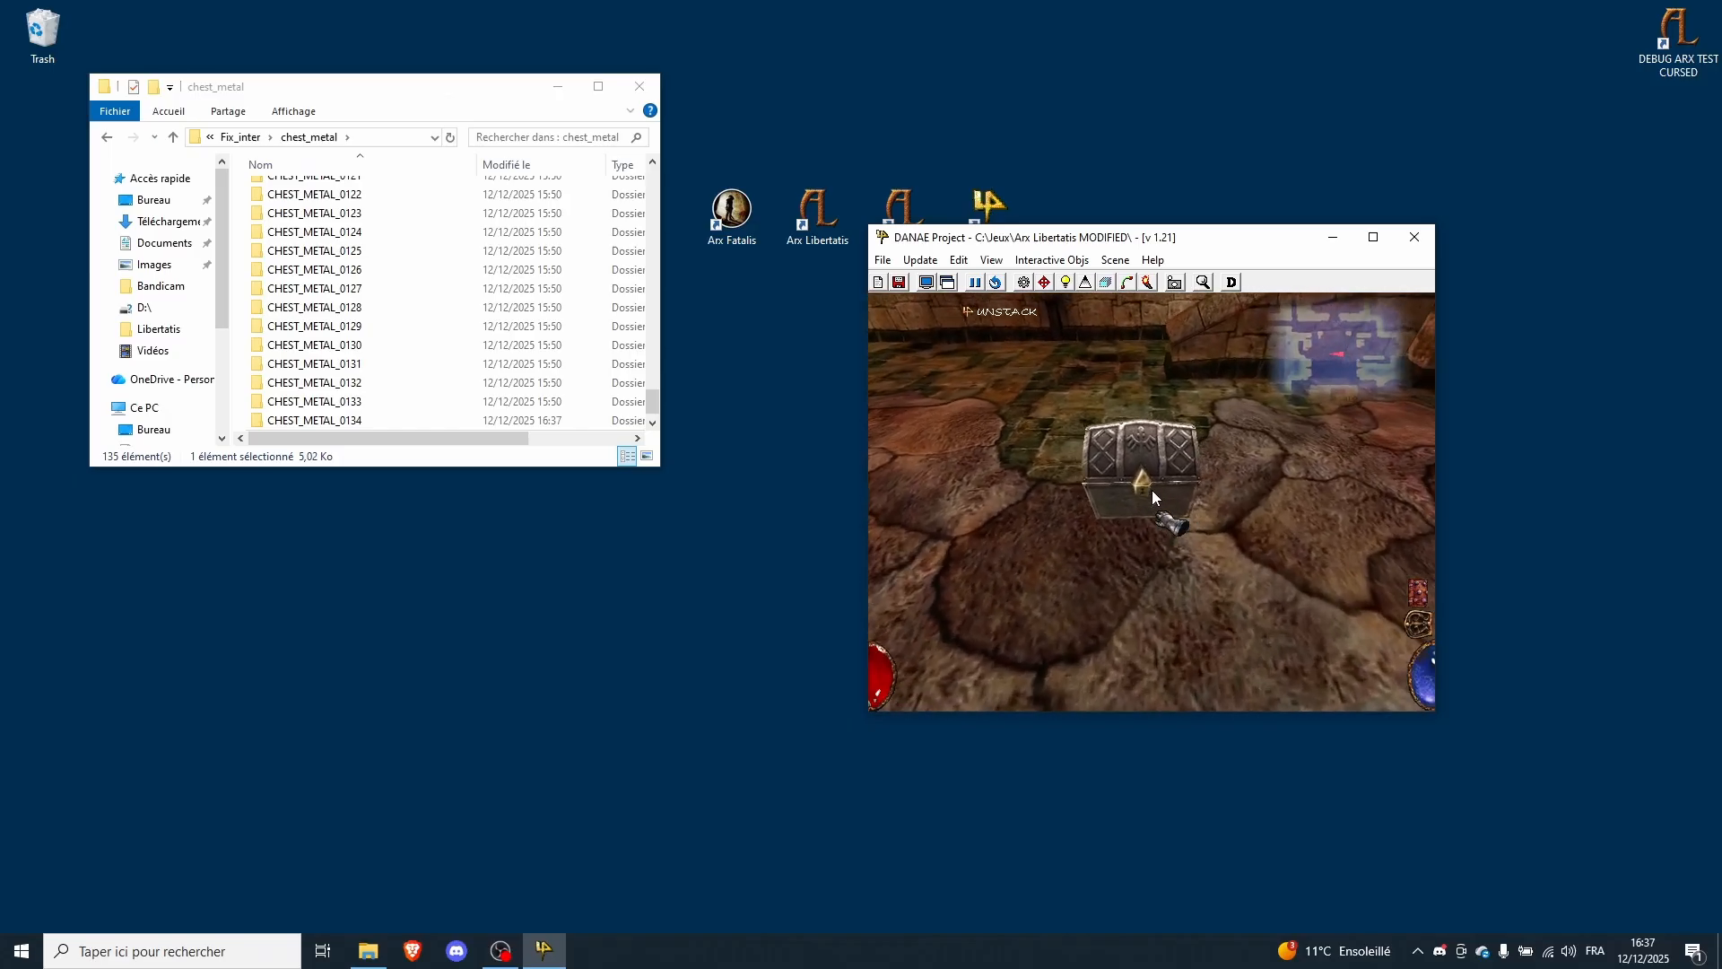
key("q")
key("d")
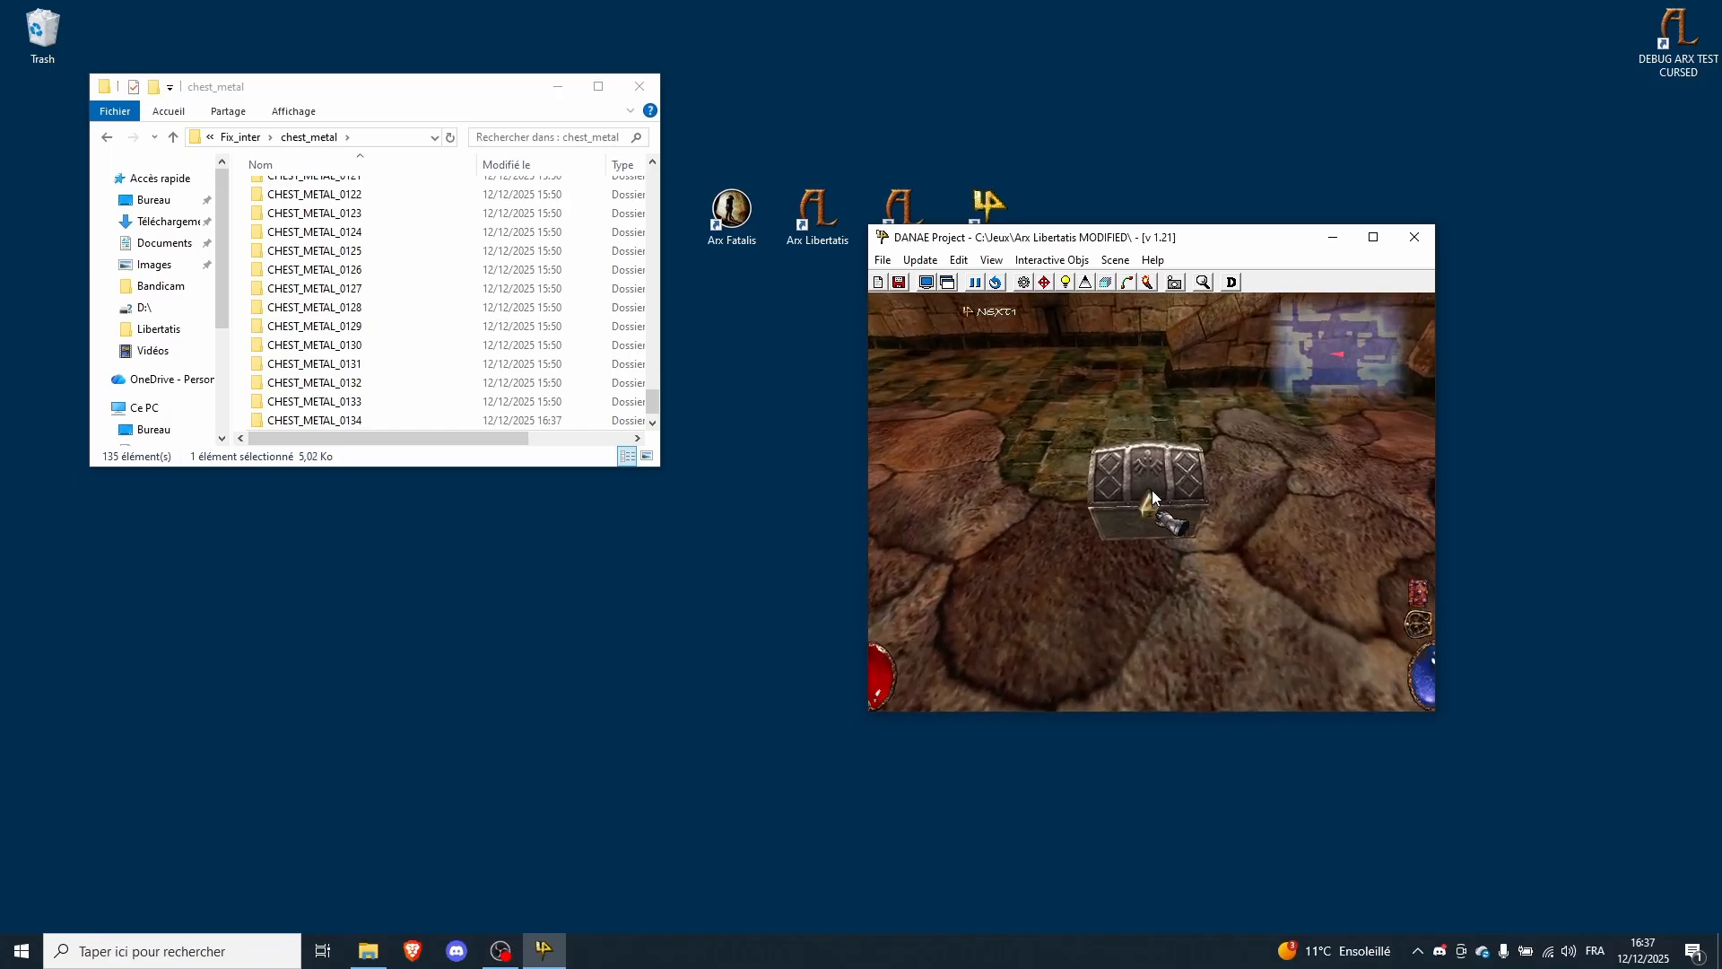
- Open the metal chest's script editor and start its local script with "ON INIT {" followed by a SET line
double_click(1152, 490)
double_click(1152, 489)
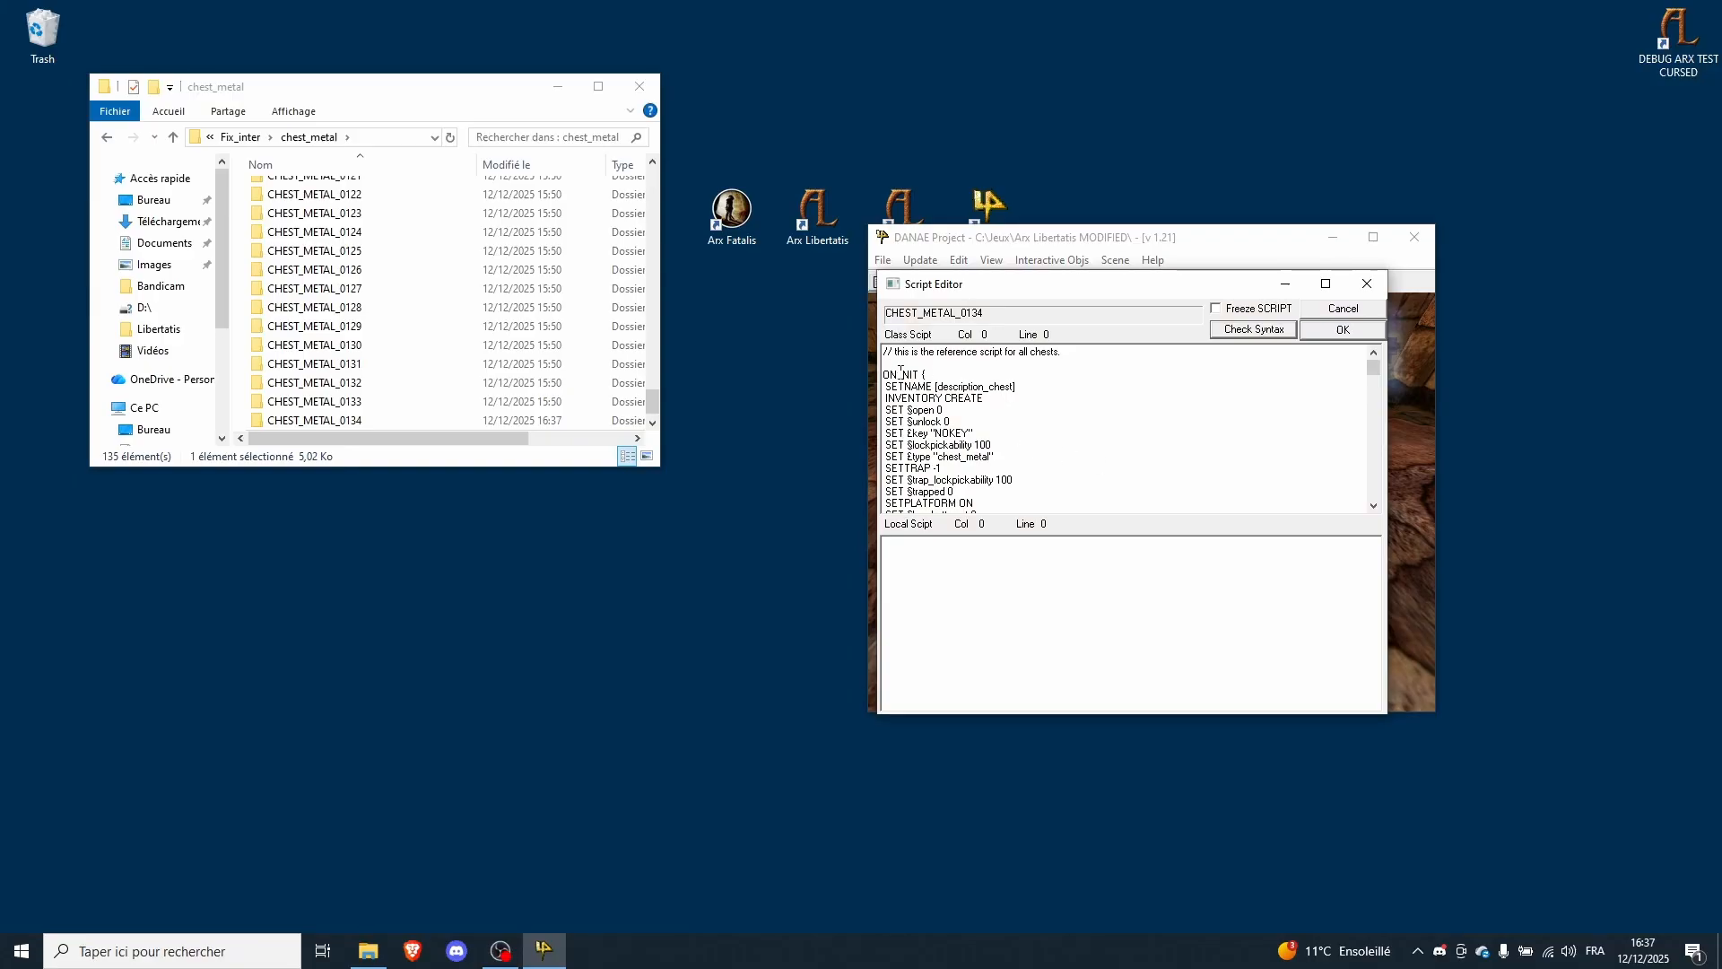
left_click_drag(937, 374, 854, 382)
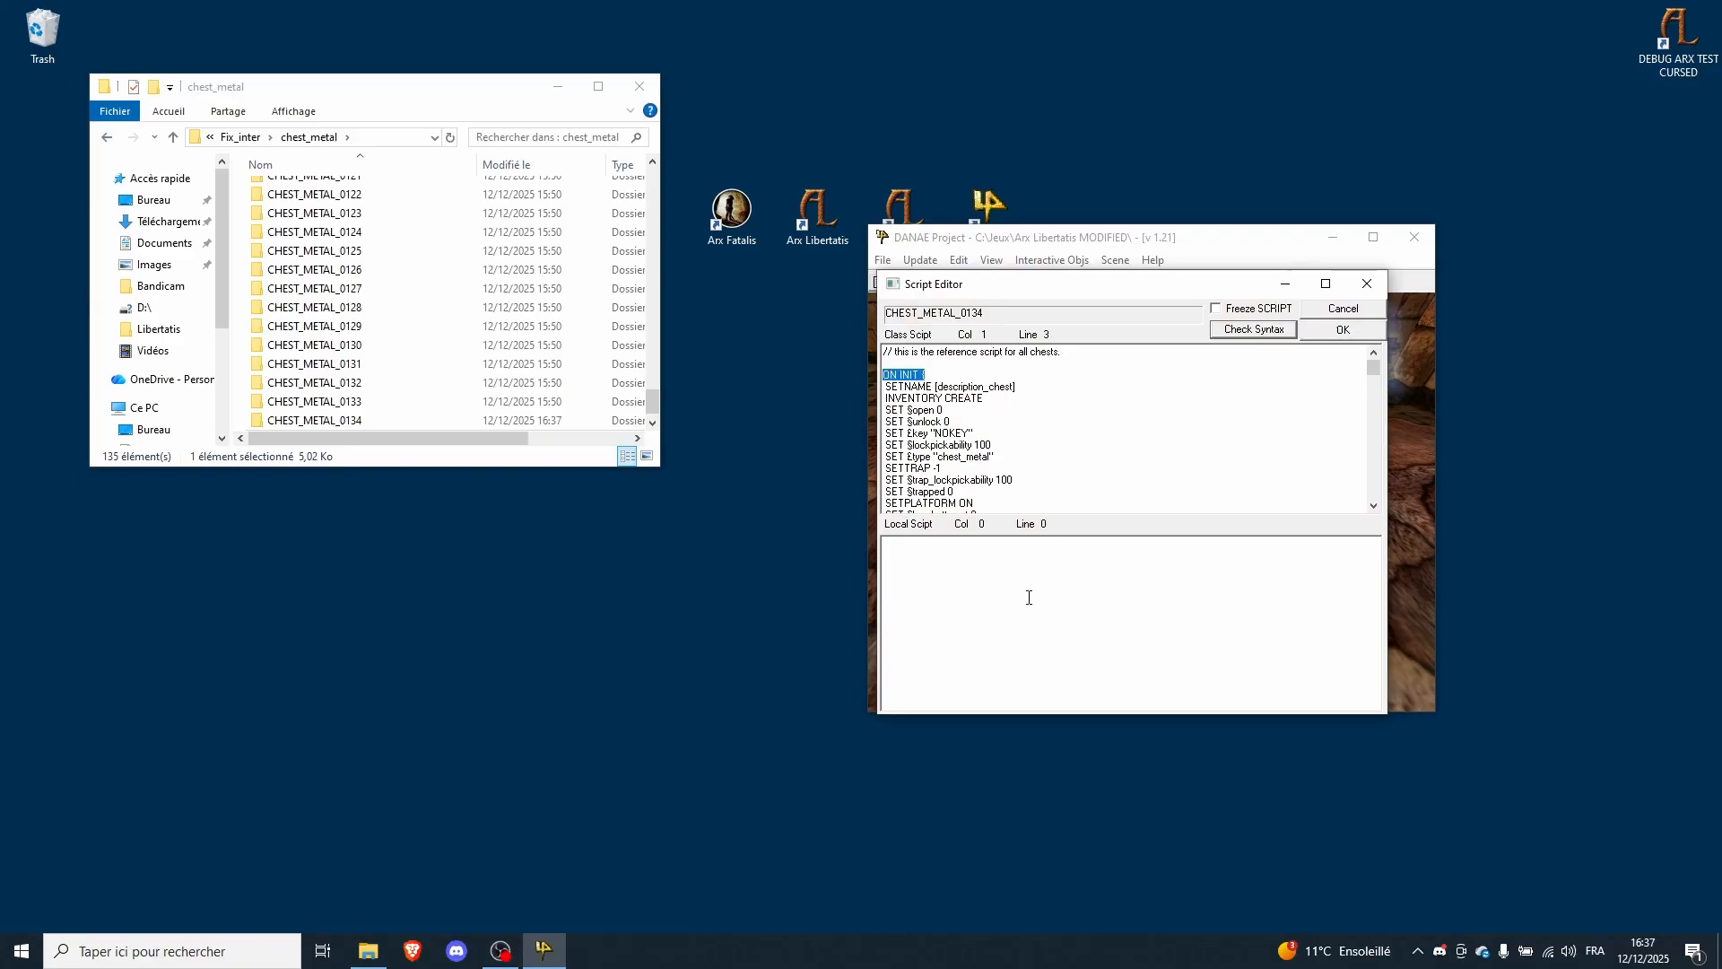
left_click(1048, 554)
type("nothing")
key("BackSpace")
key("BackSpace")
key("BackSpace")
key("BackSpace")
key("BackSpace")
key("BackSpace")
key("BackSpace")
- Copy the §unlock variable from the class script into the local script's SET line and set its value to 1
left_click_drag(953, 421, 825, 433)
left_click(979, 367)
left_click_drag(1064, 352, 882, 354)
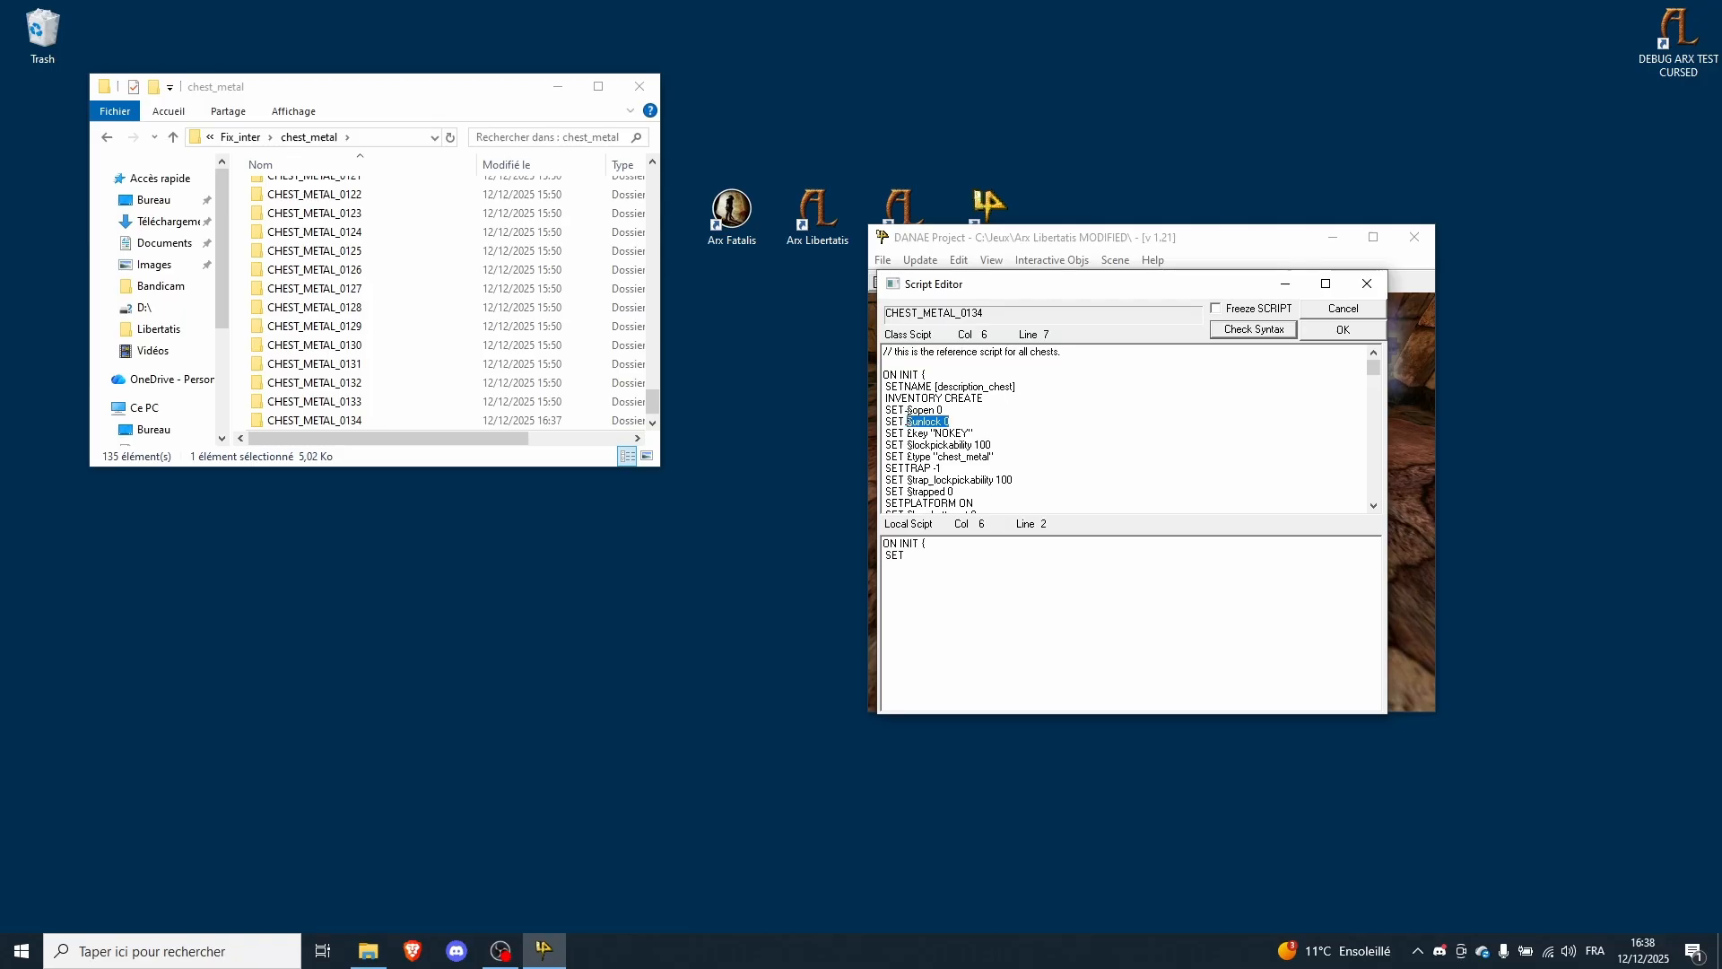
key("ctrl+c")
left_click(935, 557)
key("ctrl+v")
key("BackSpace")
type("1")
- Complete the ON INIT block with ACCEPT and a closing brace, apply the script and return to the chest in the level
key("Return")
type("ACCEPT")
key("Return")
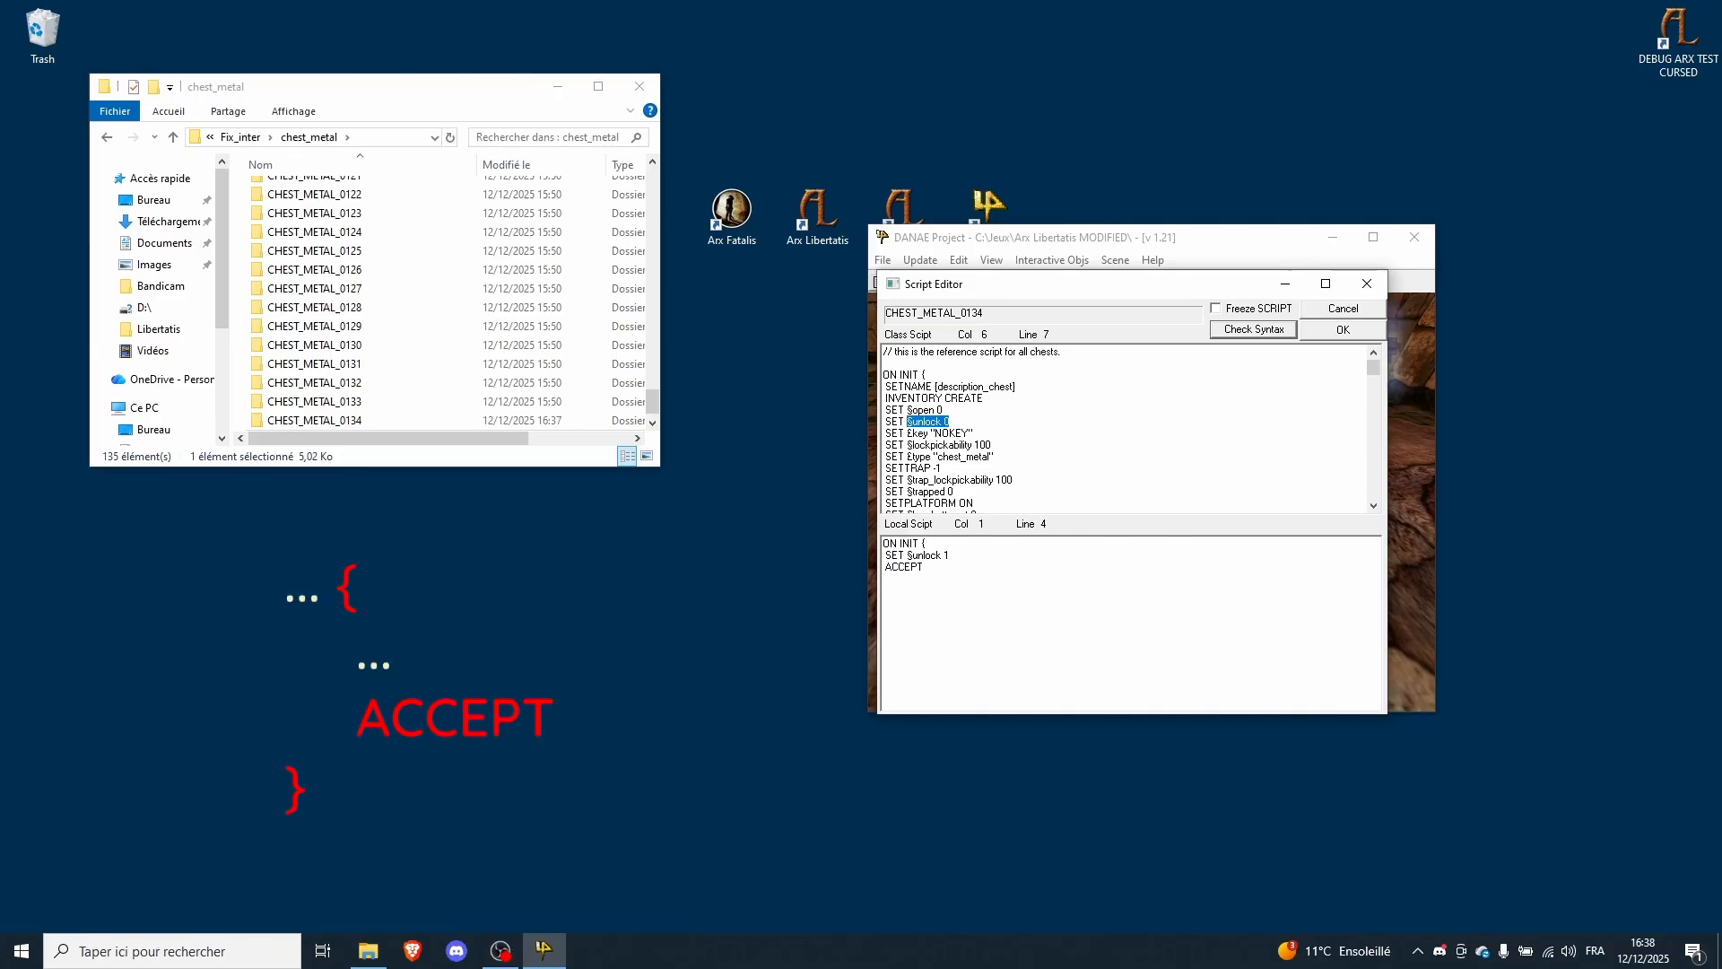
type("}")
left_click(1067, 434)
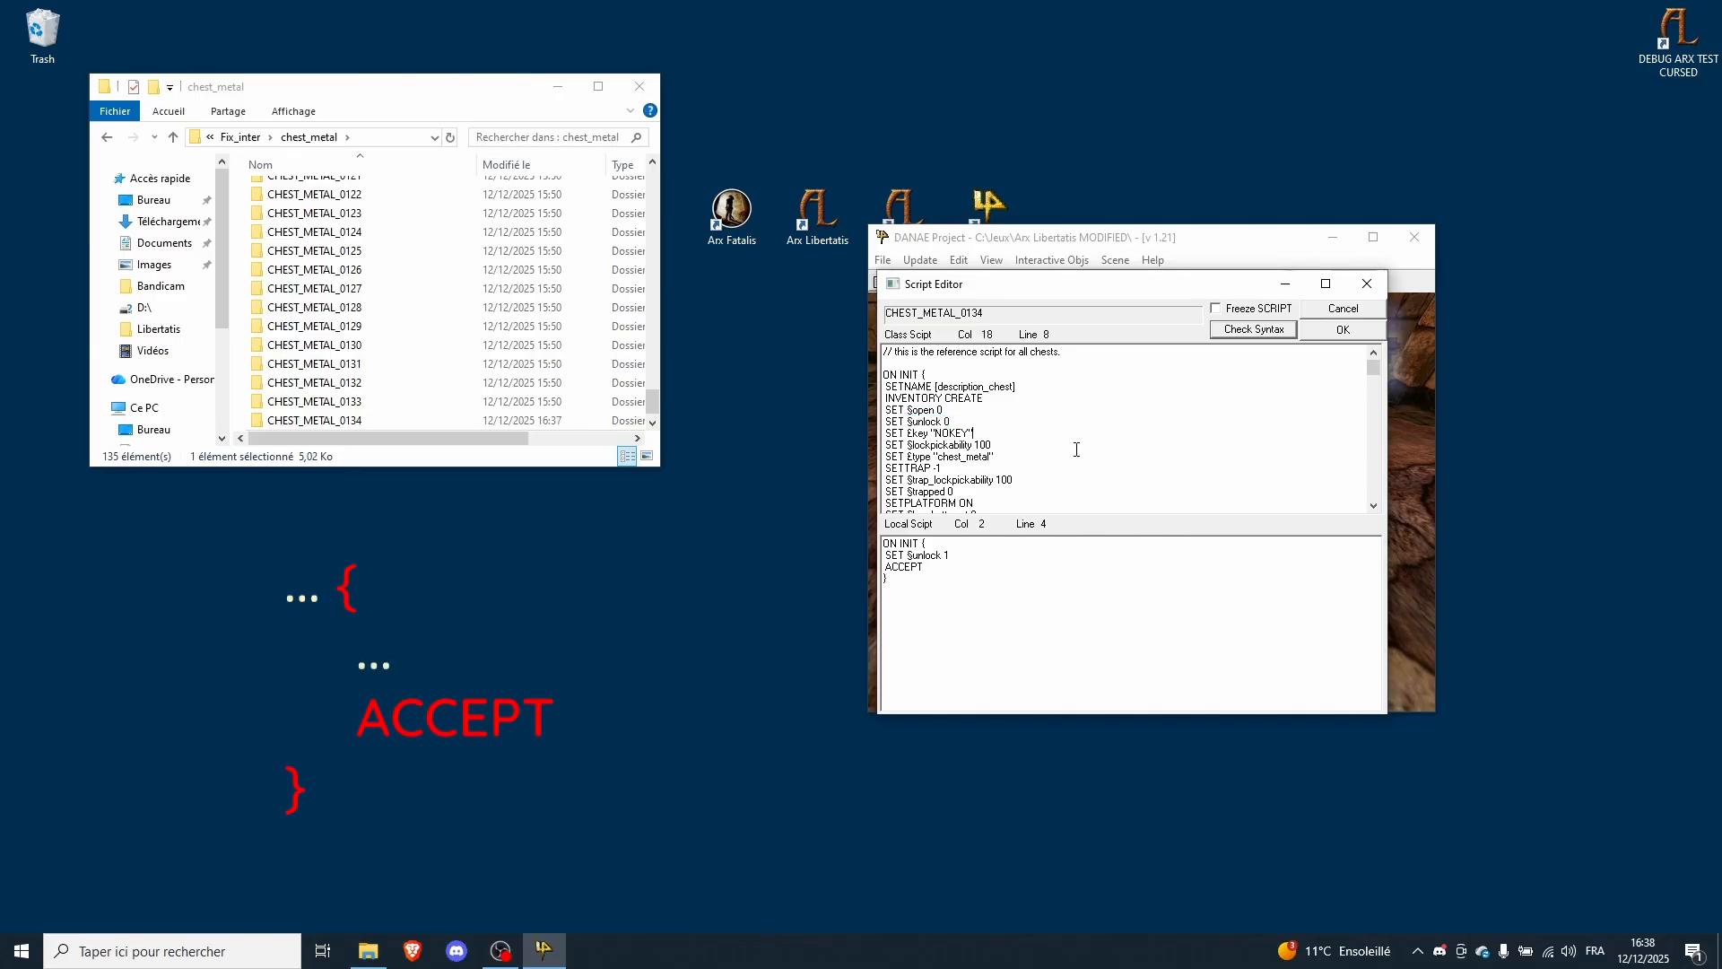
left_click(1340, 332)
left_click(846, 536)
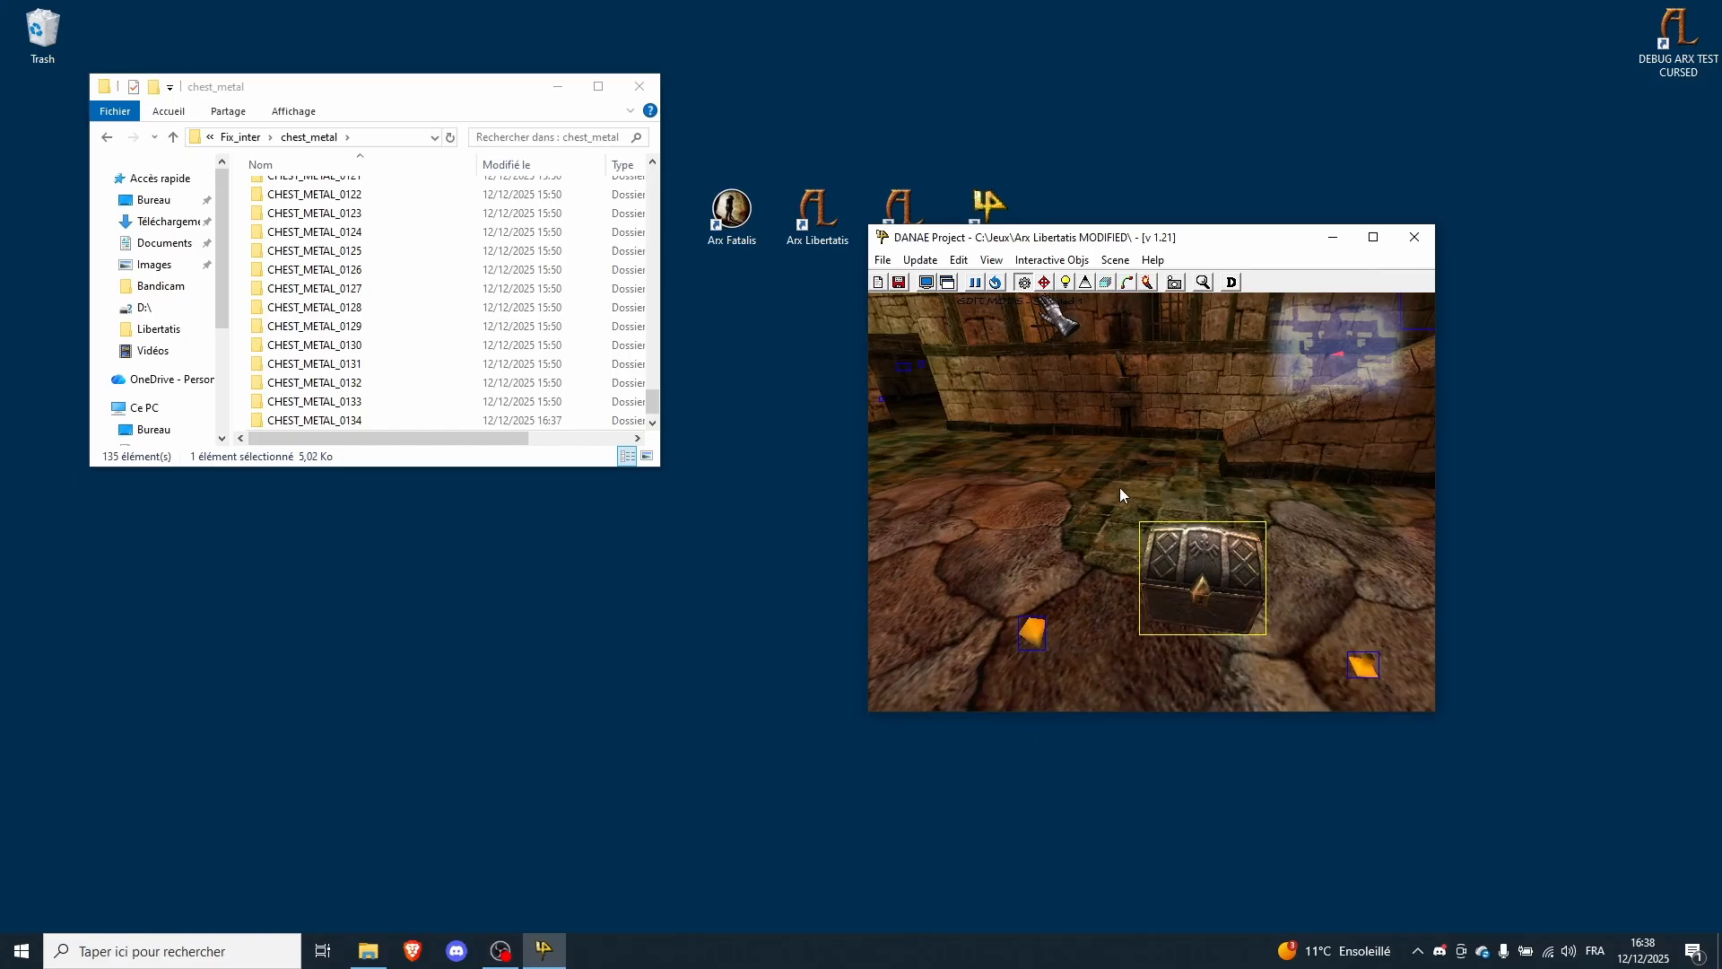
left_click(1151, 489)
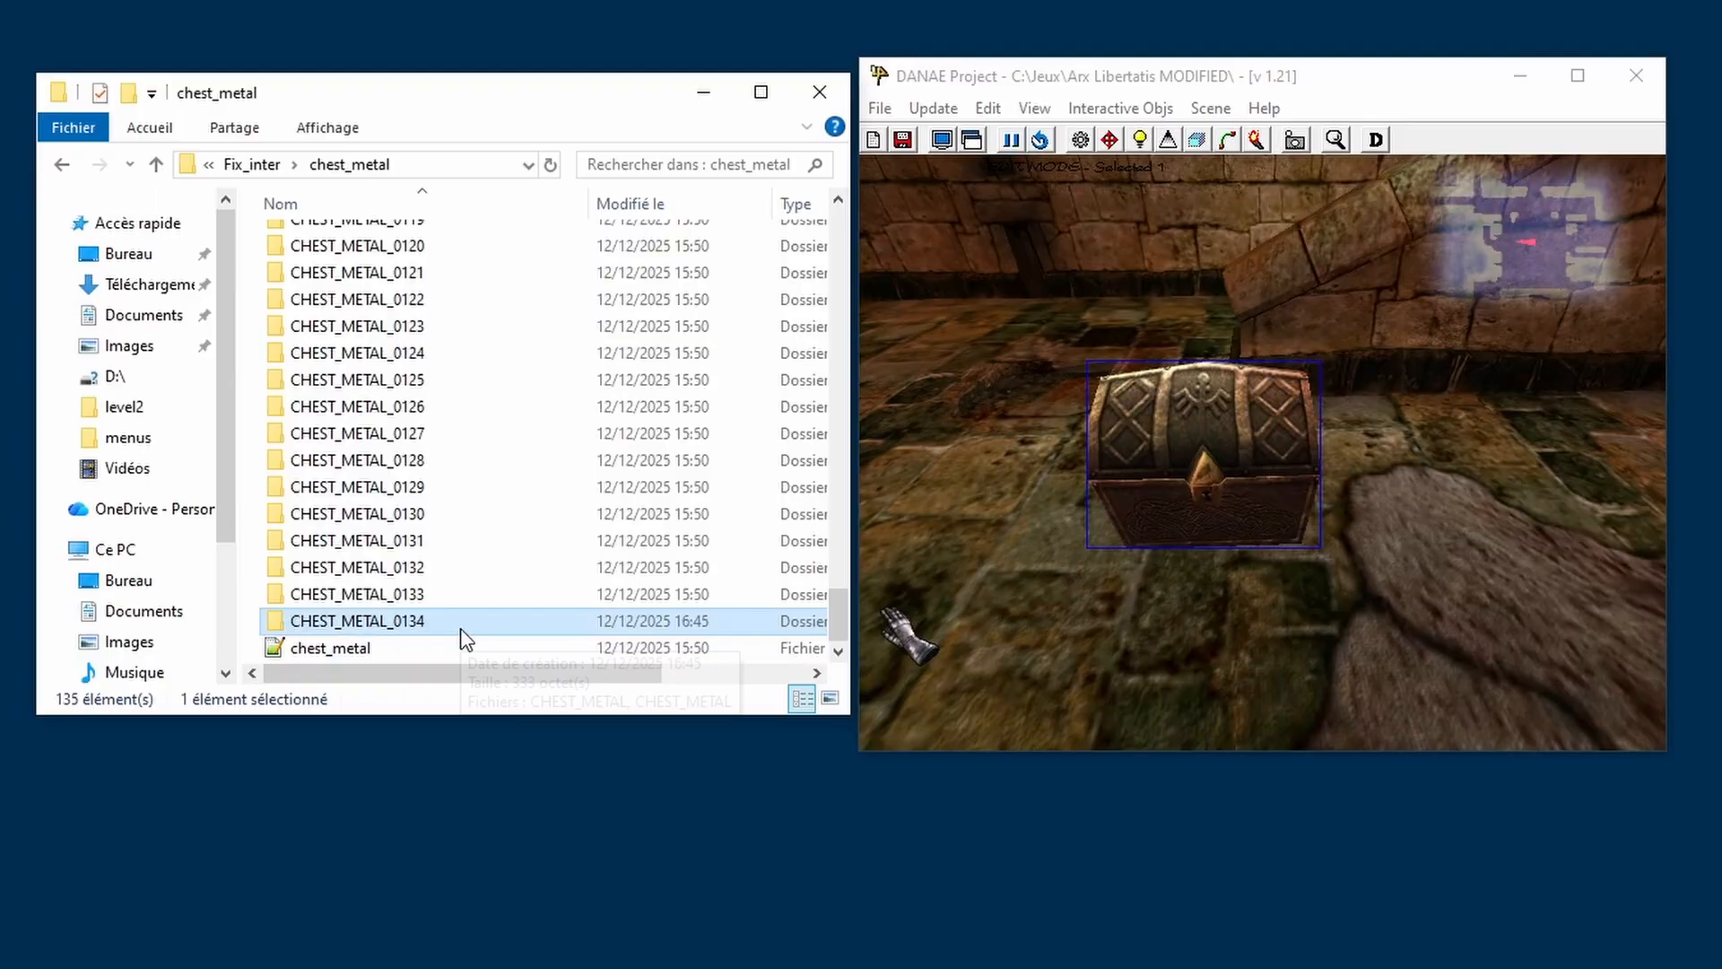
- Delete the metal chest from the level and confirm the removal of its CHEST_METAL_0134 directory and contents
left_click(1263, 434)
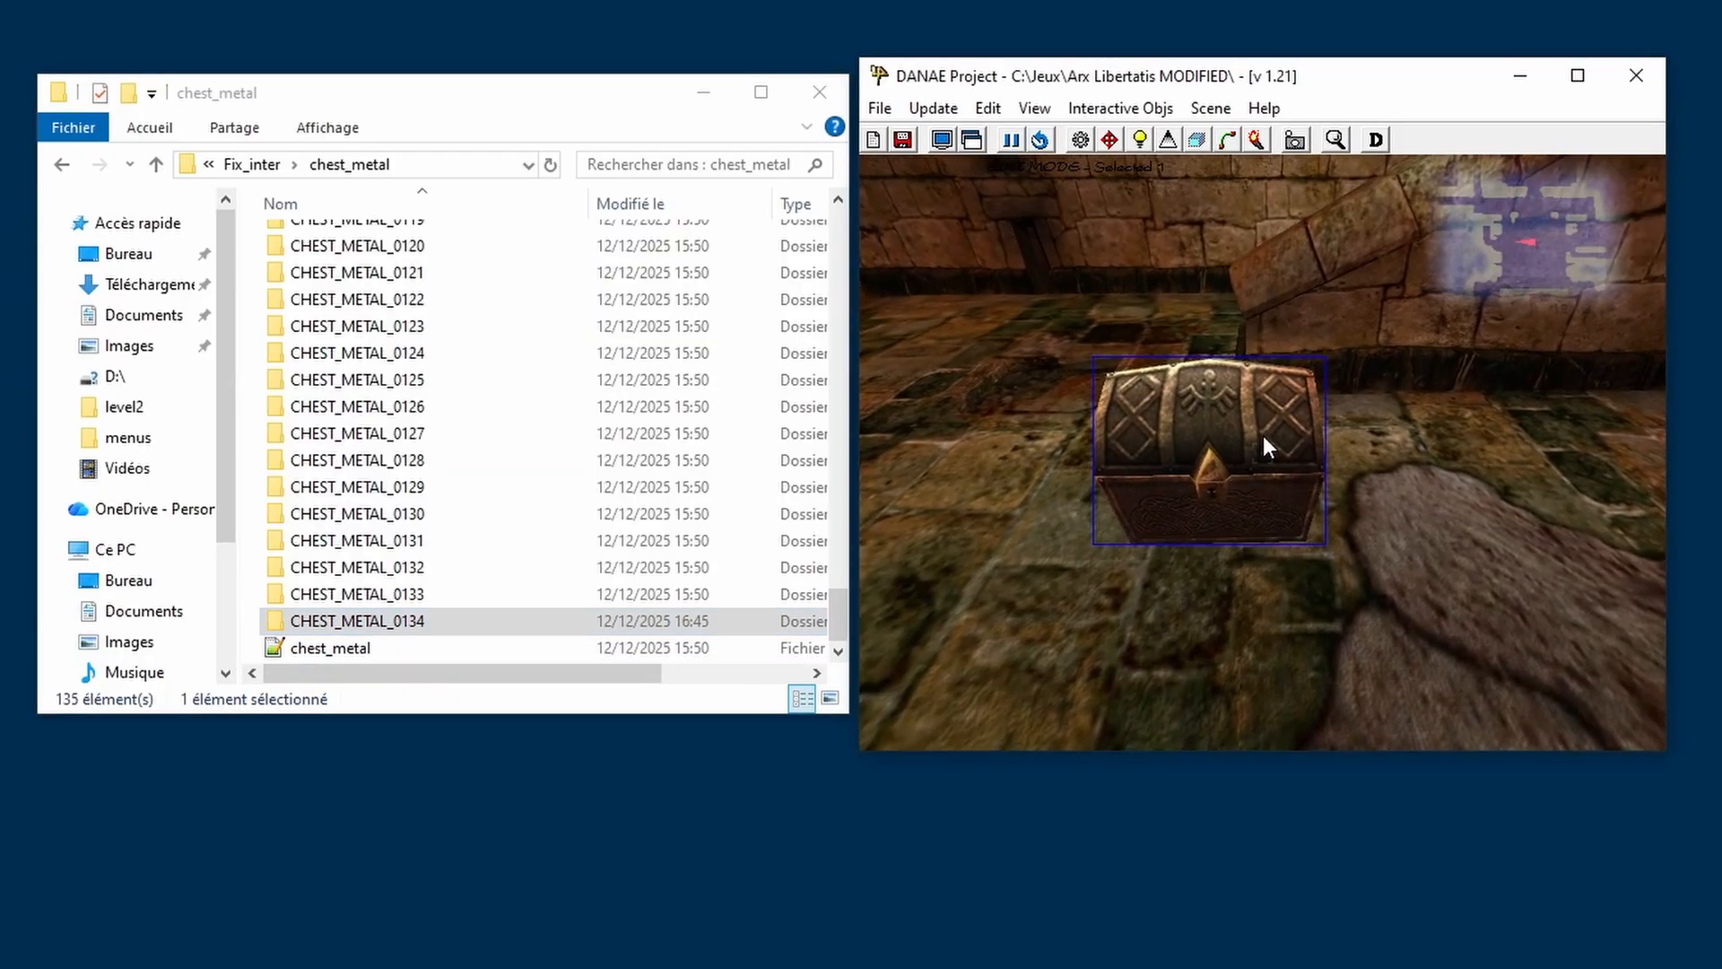
left_click(1263, 434)
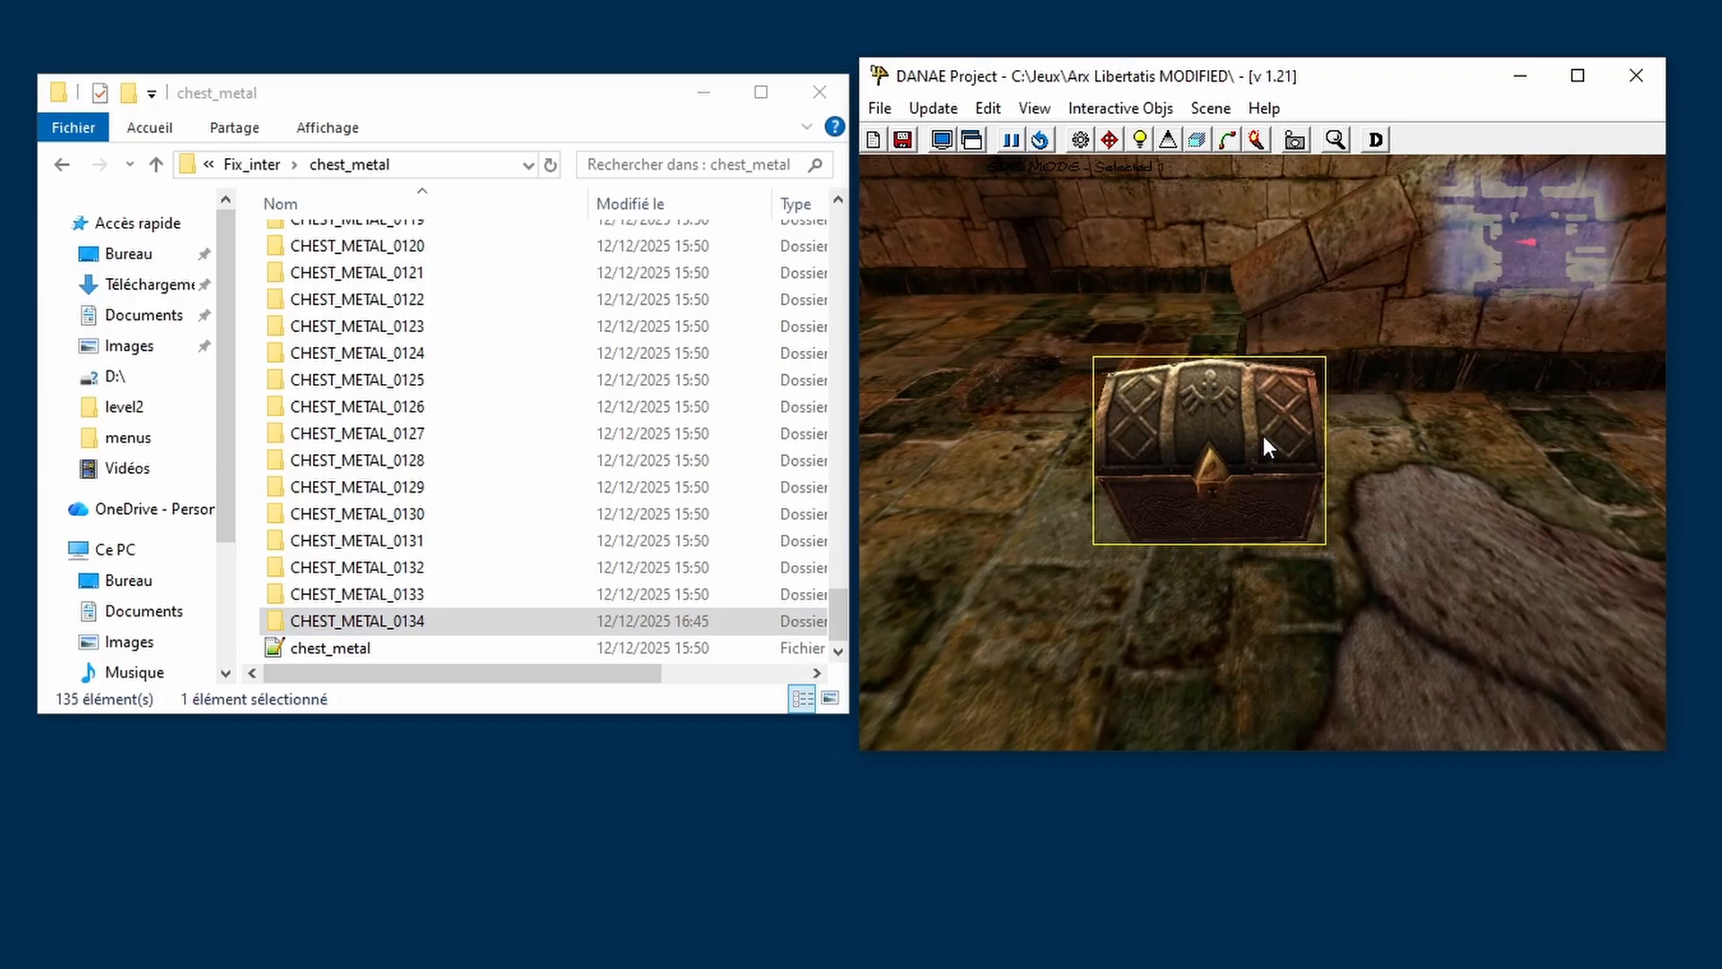
key("Delete")
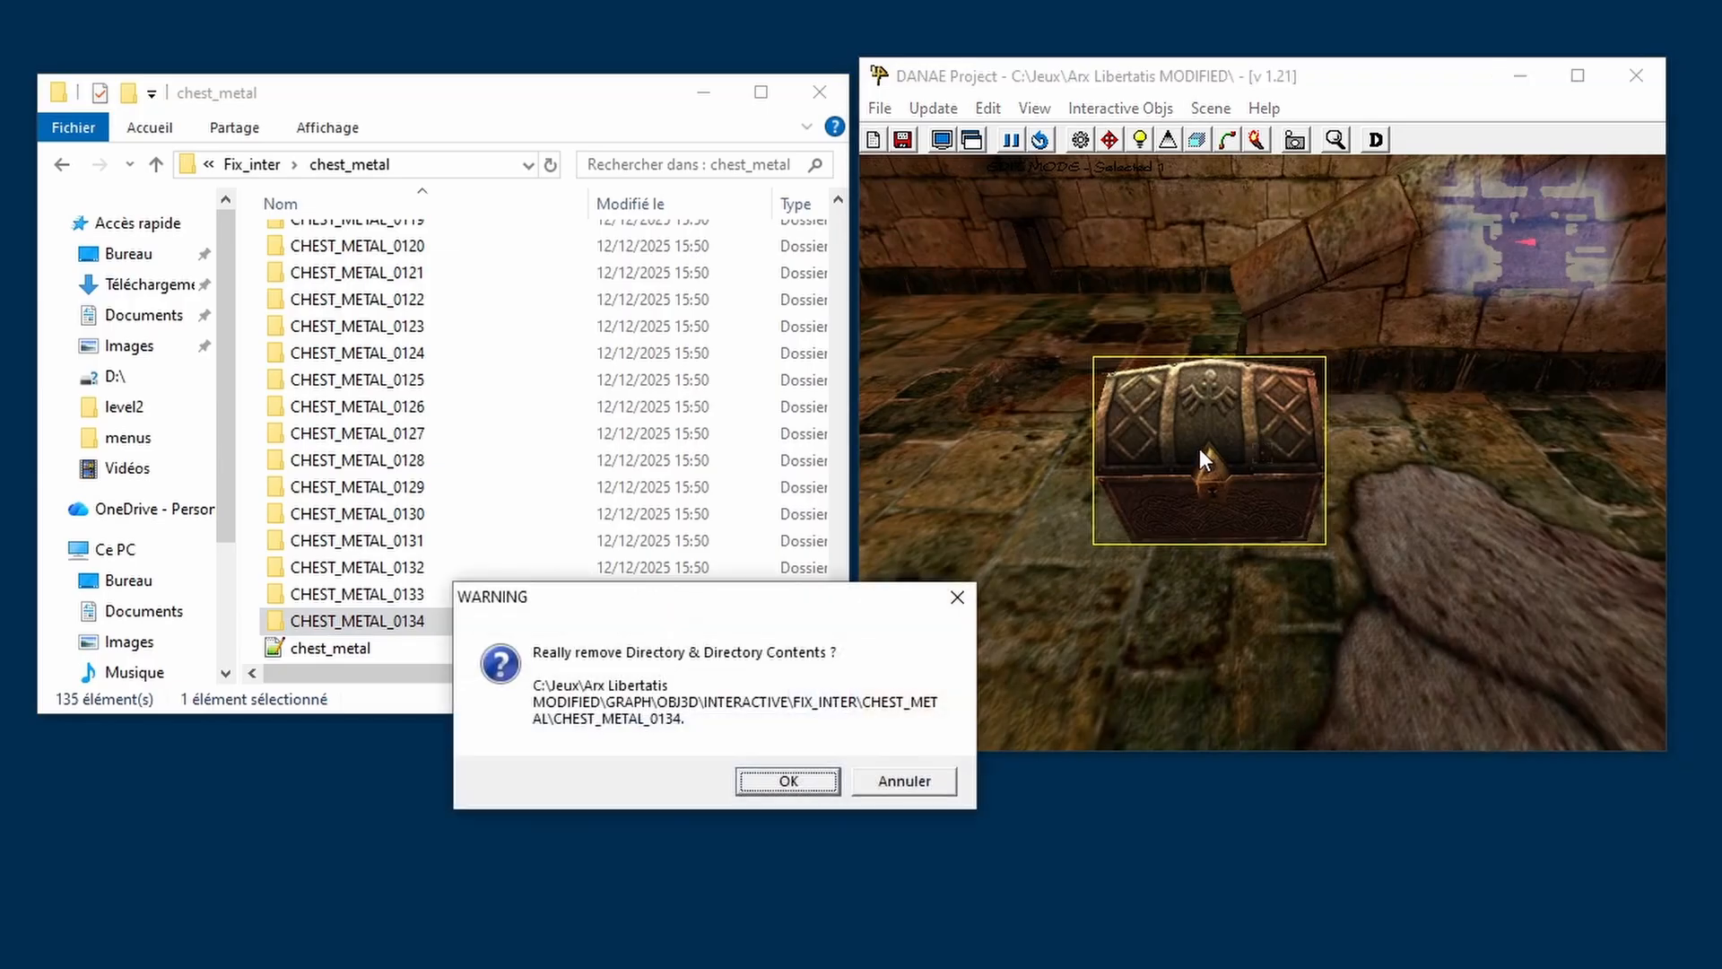
left_click(794, 780)
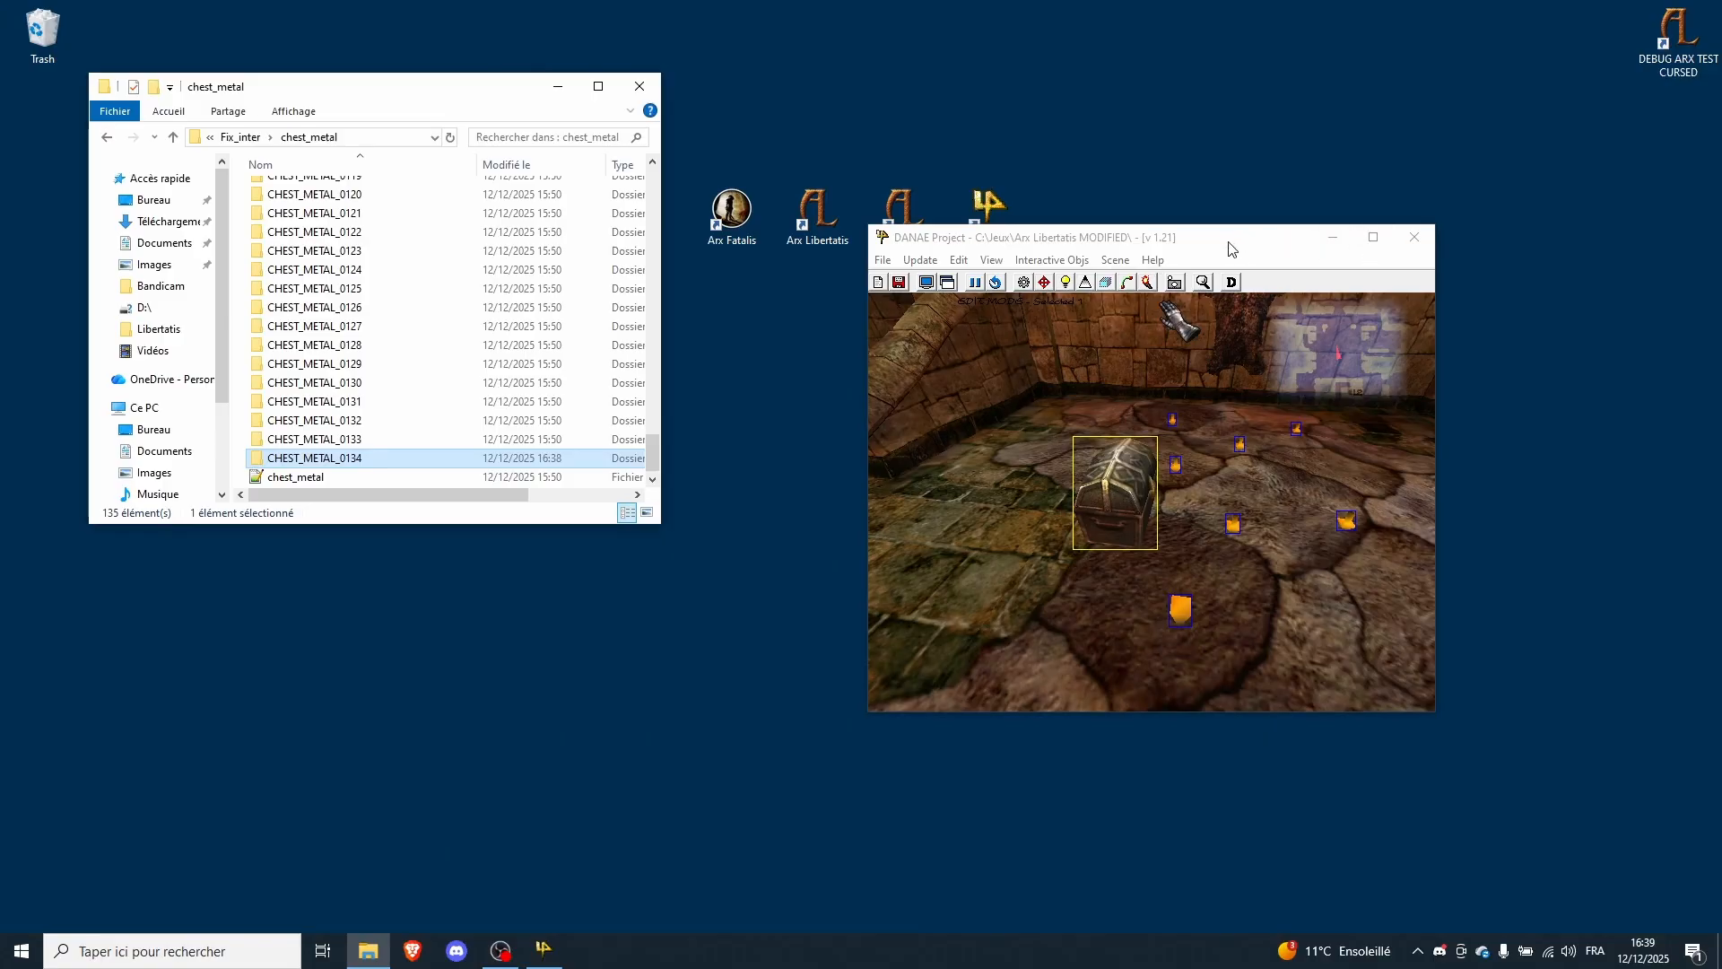
- Maximize the DANAE window and slide the selected metal chest sideways off the rug onto the tiled floor
double_click(1232, 249)
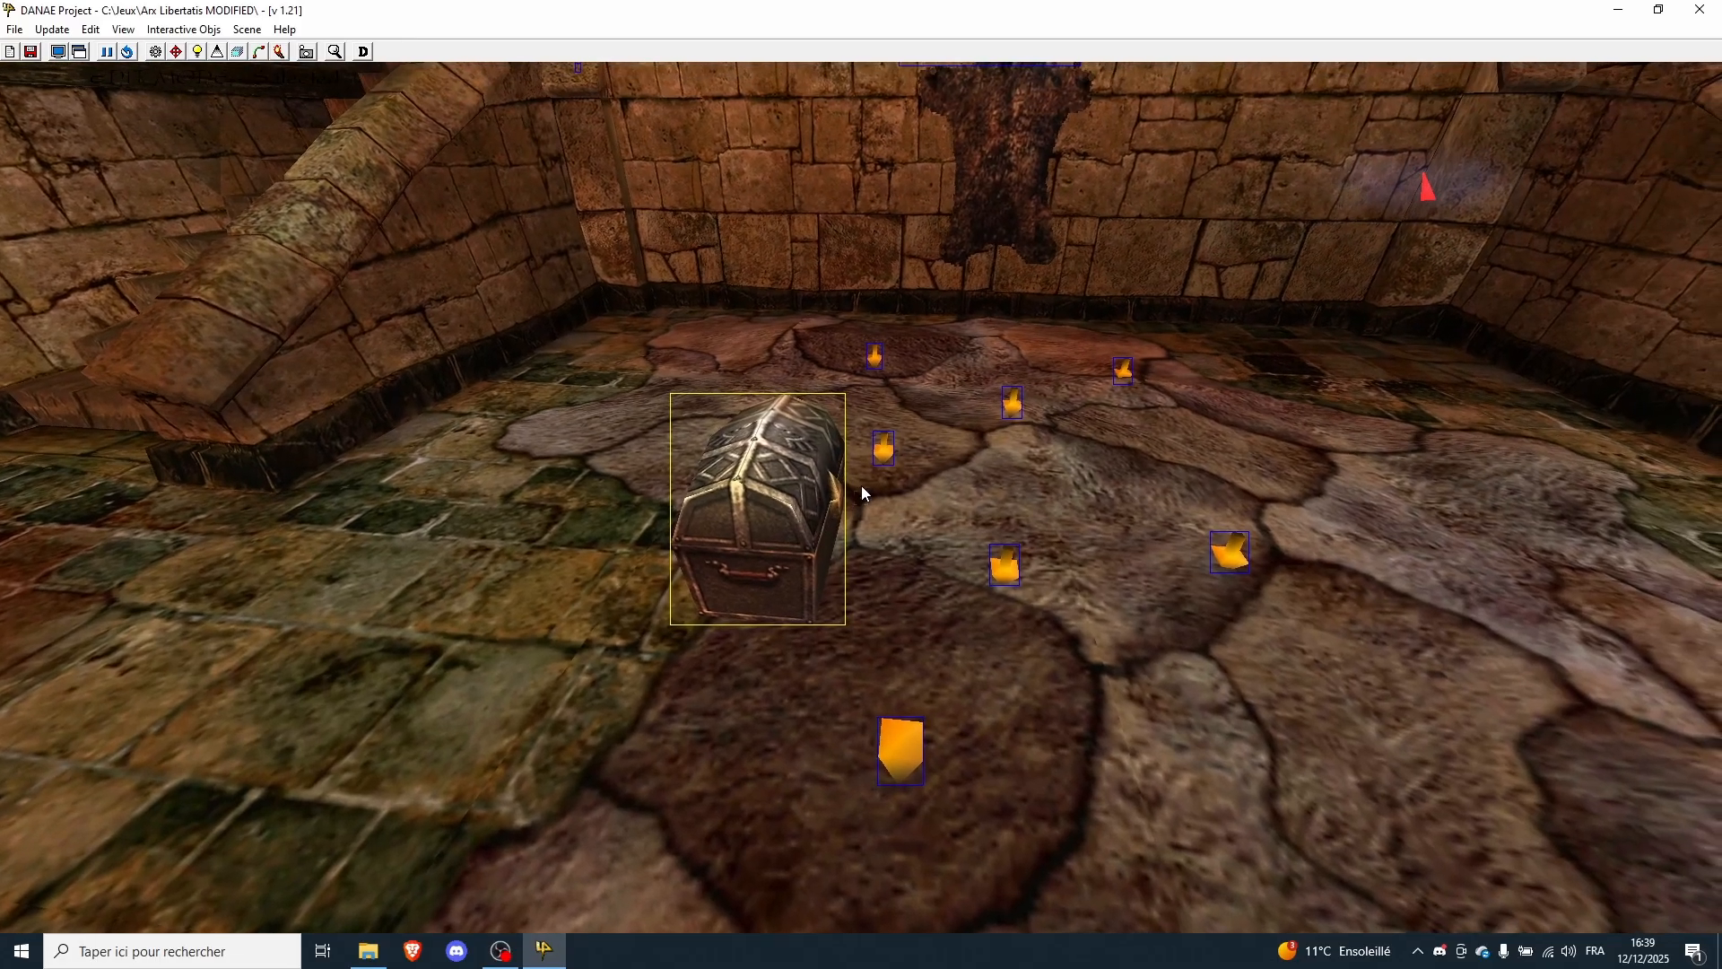
key("Down")
key("Up")
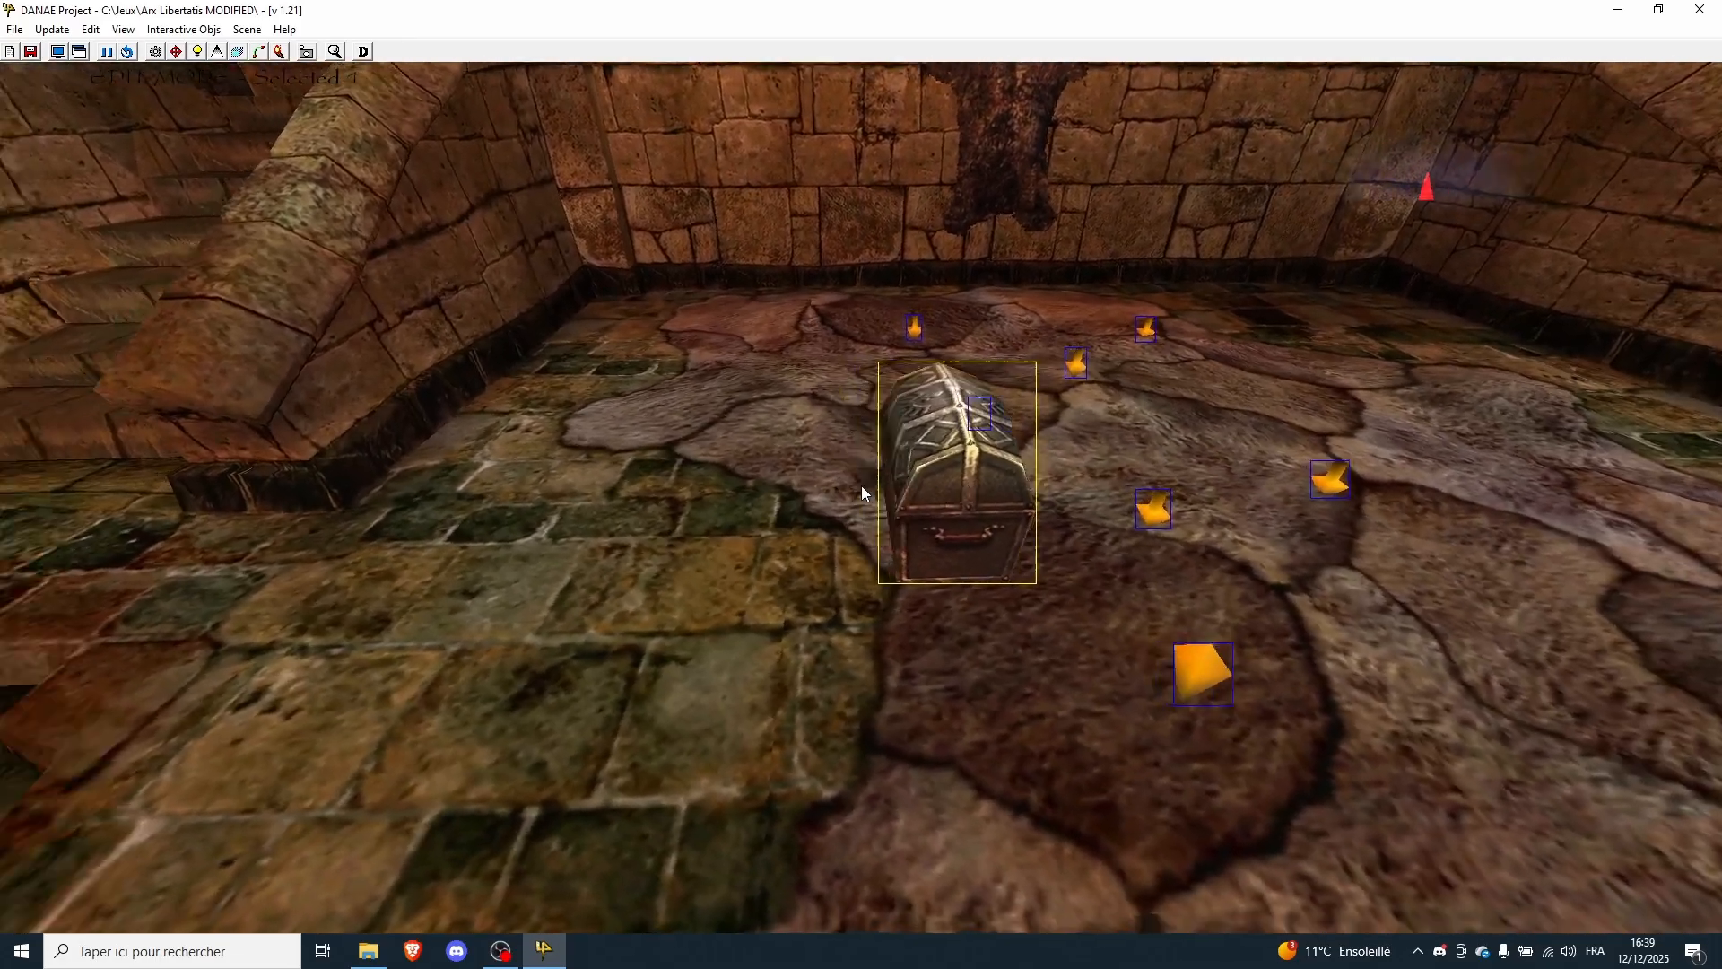
key("Up")
key("Down")
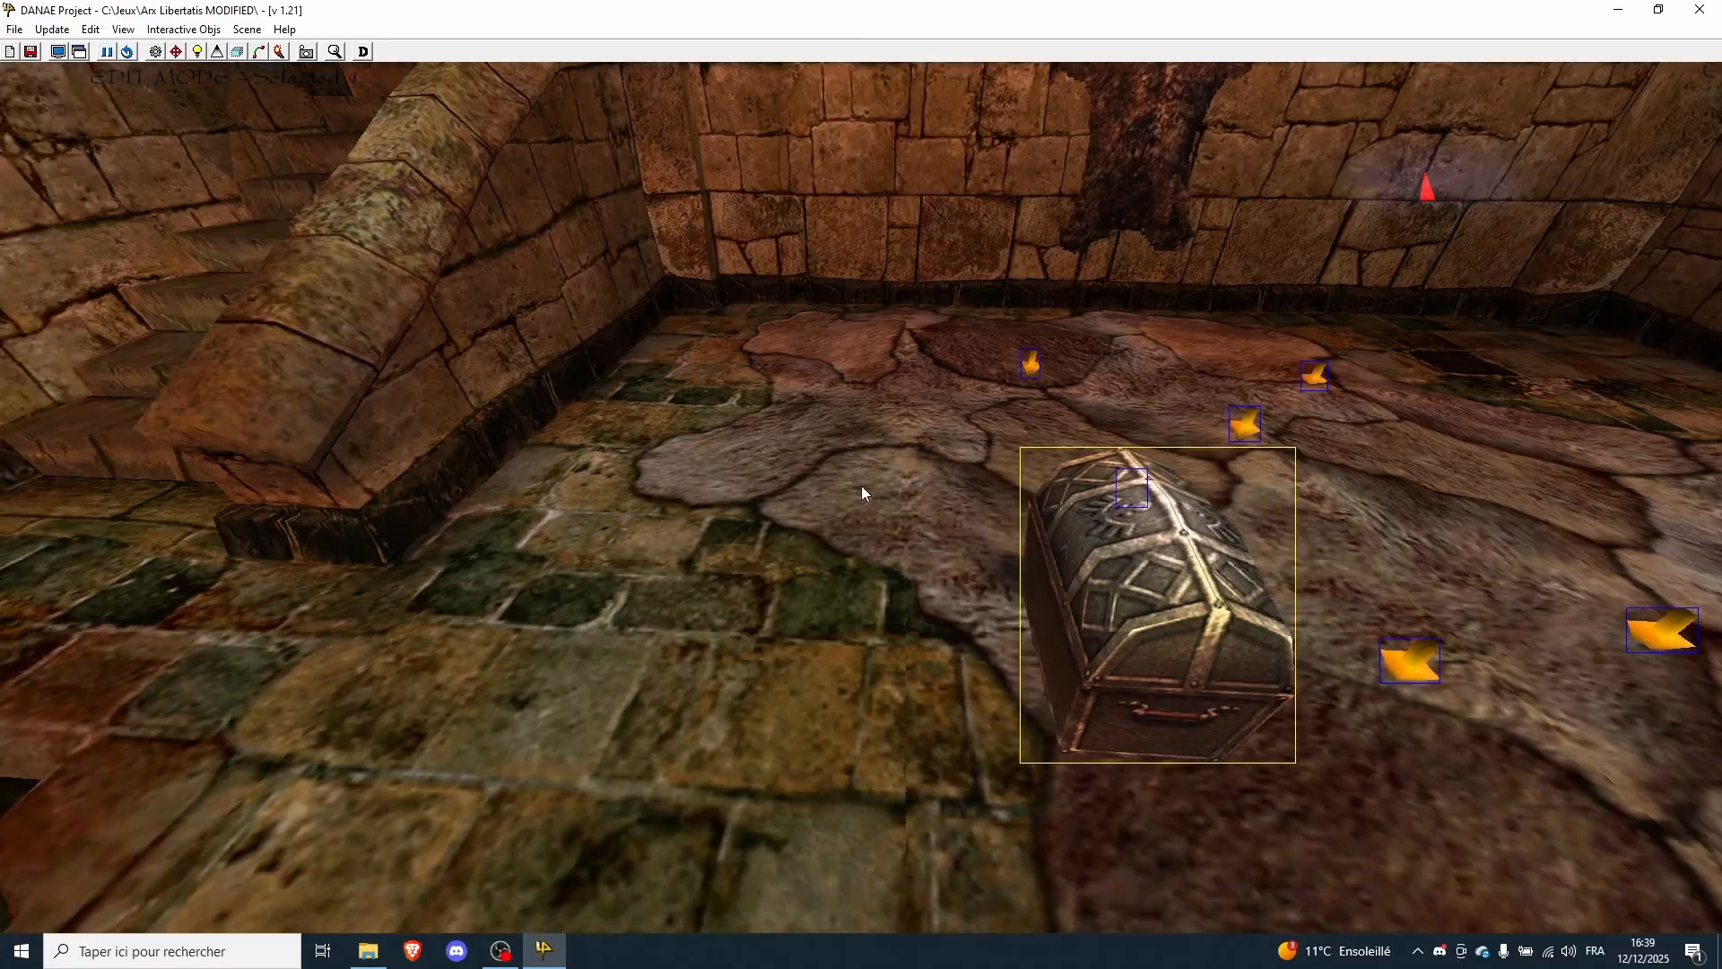
key("Left")
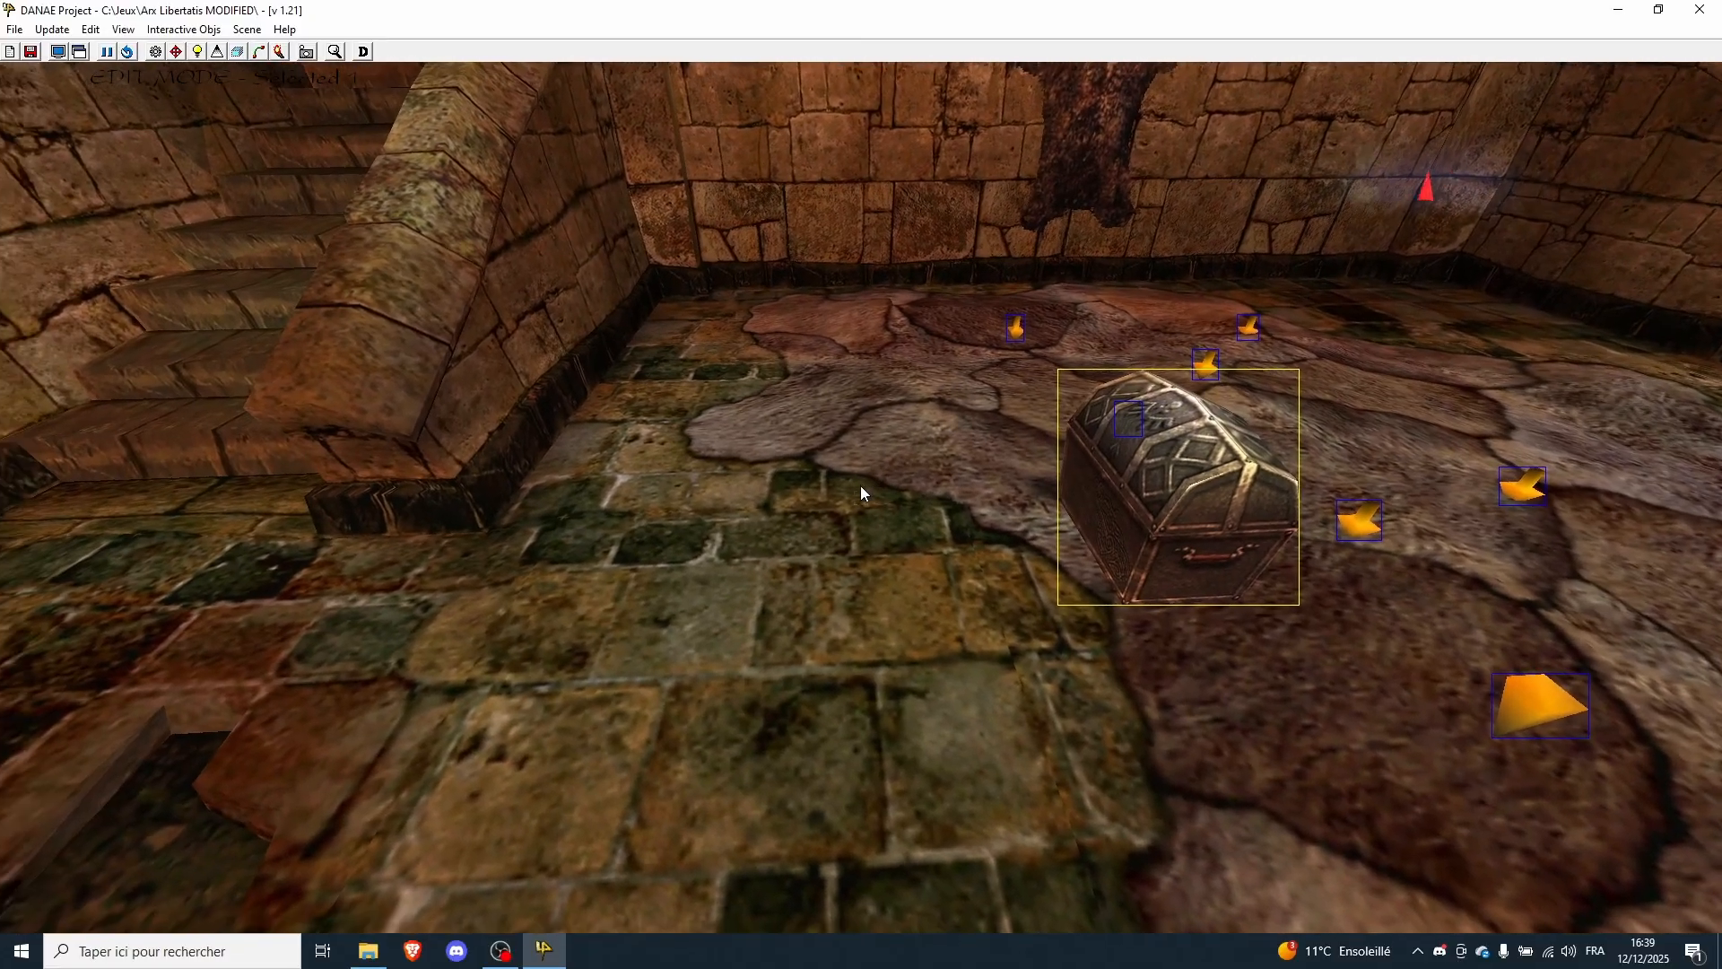
key("KP_4")
key("KP_4")
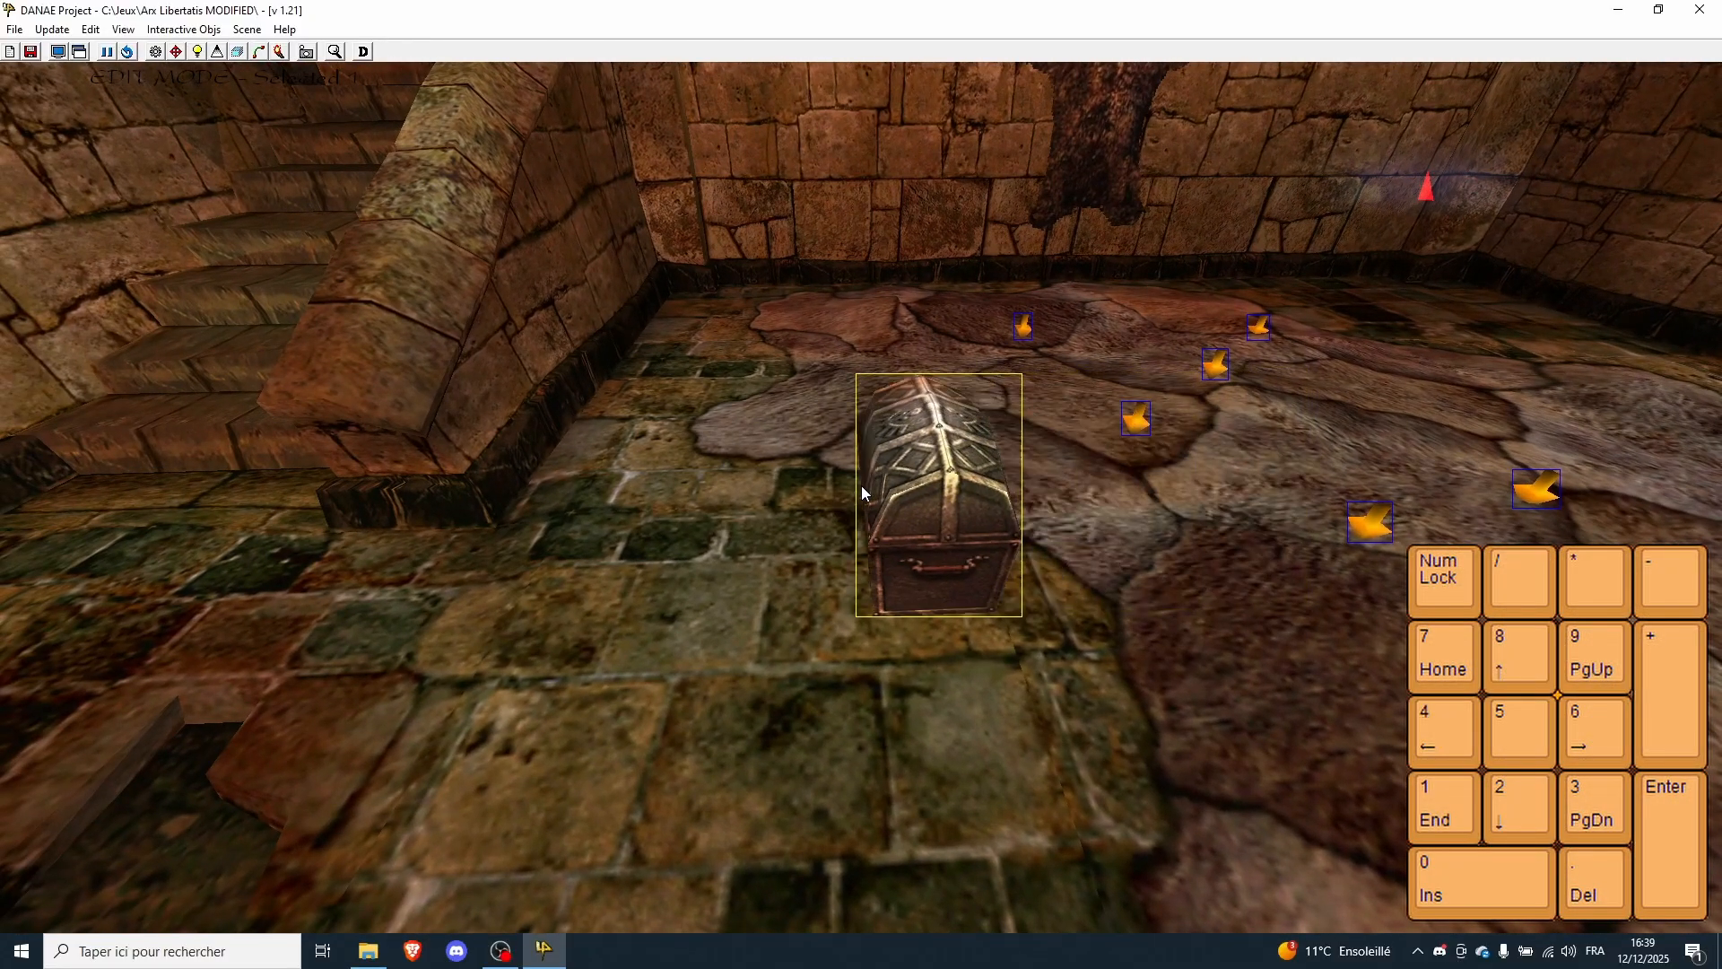
- Move the chest back and forth and side to side across the tiled floor, placing it near the stairs
key("KP_8")
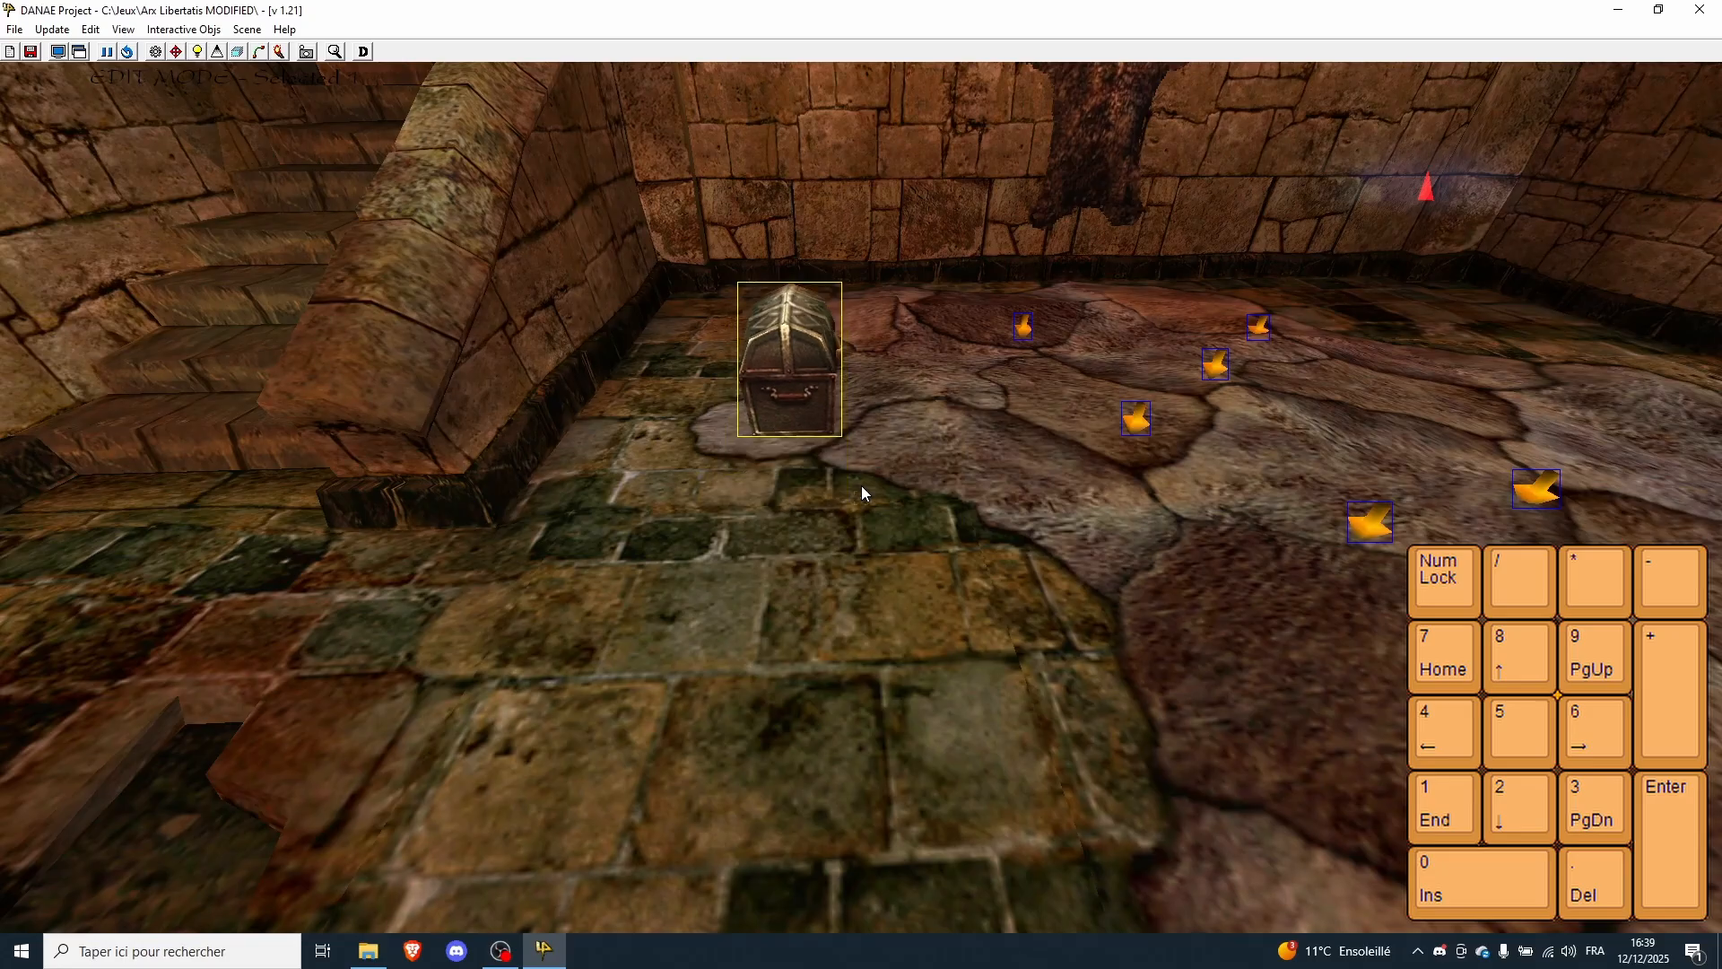
key("KP_2")
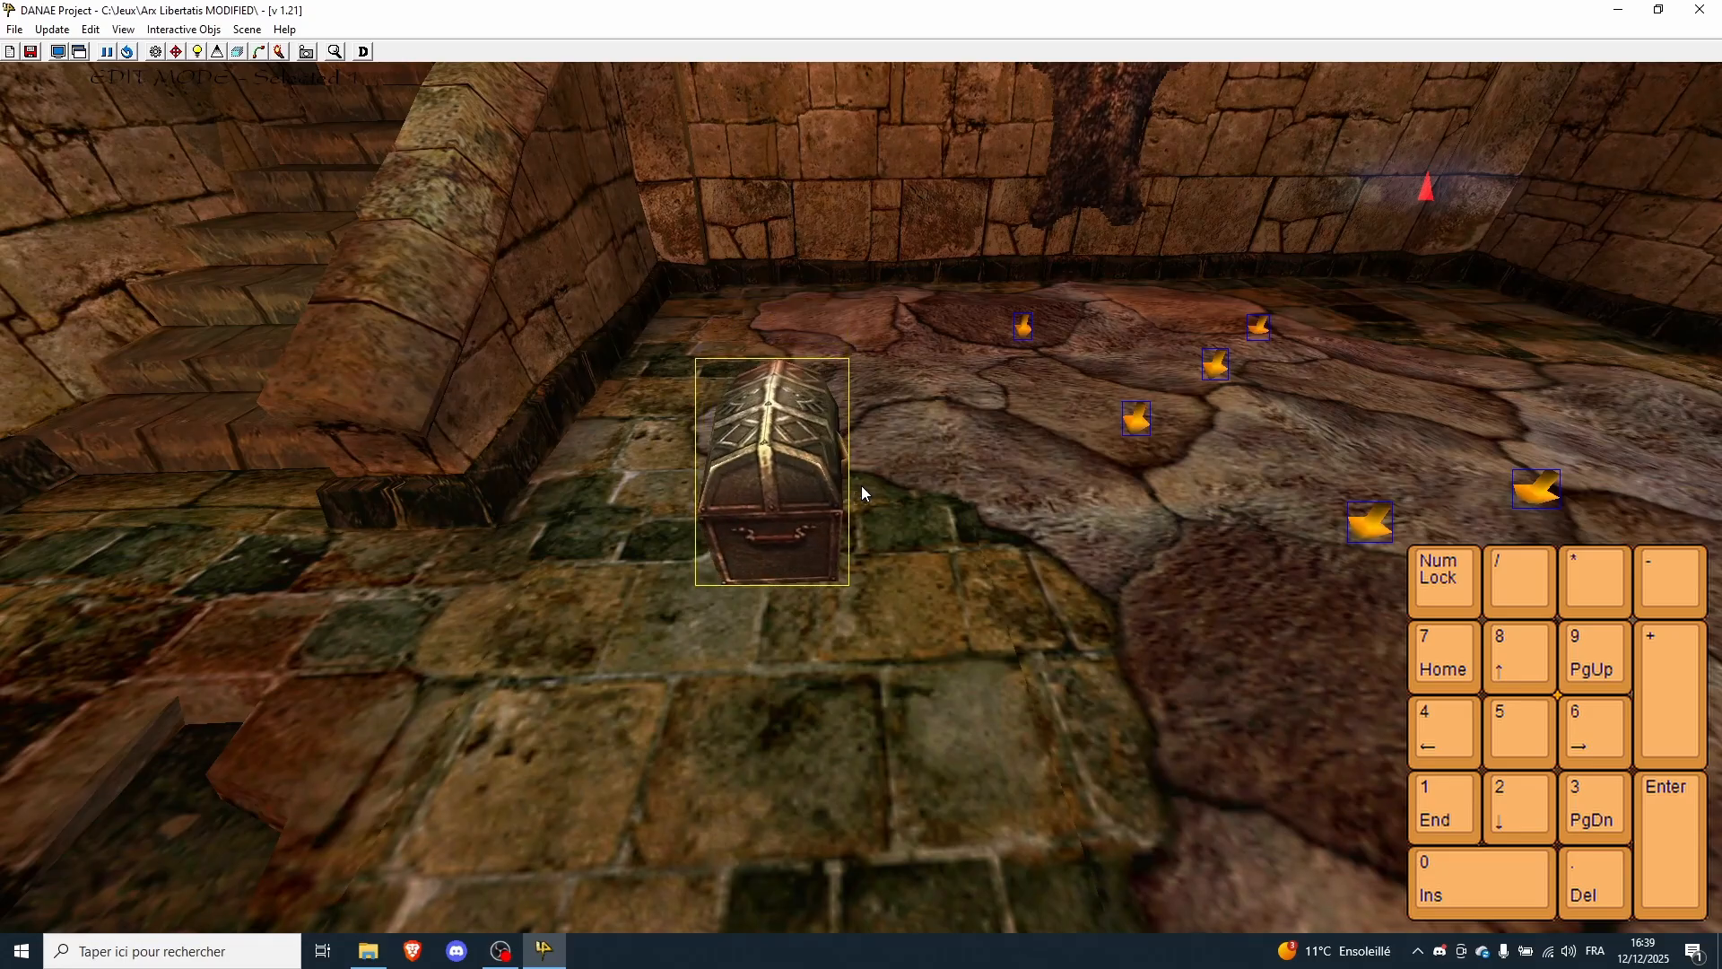
key("KP_6")
key("KP_4")
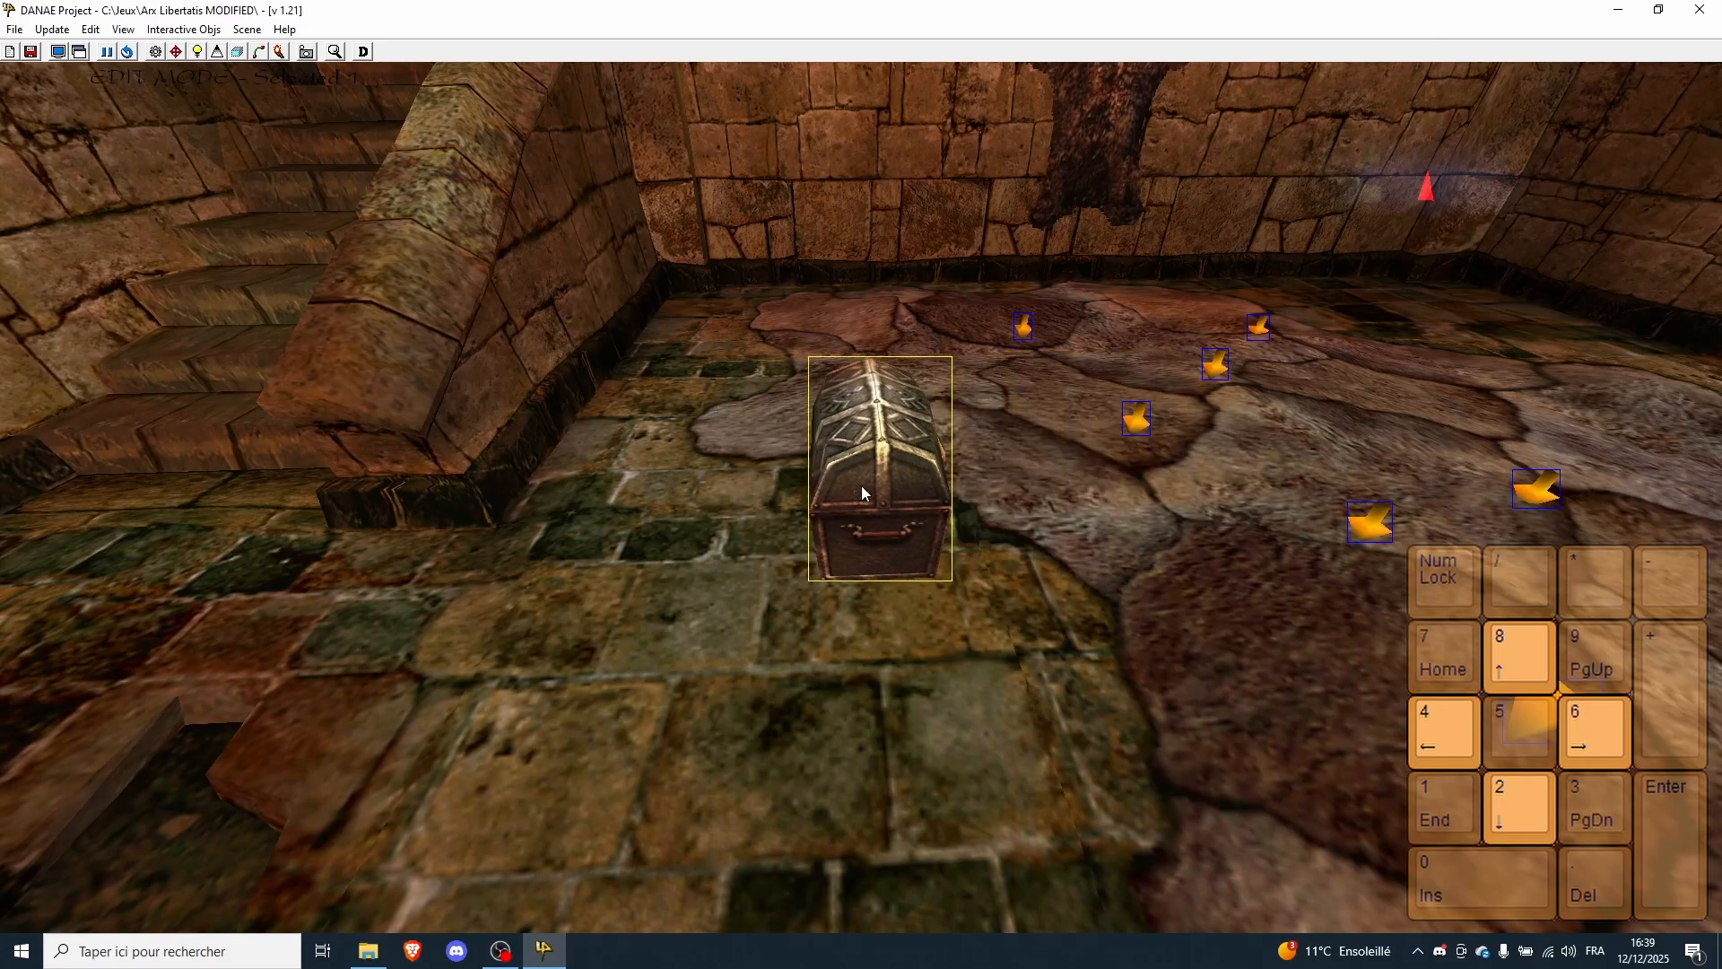
key("KP_8")
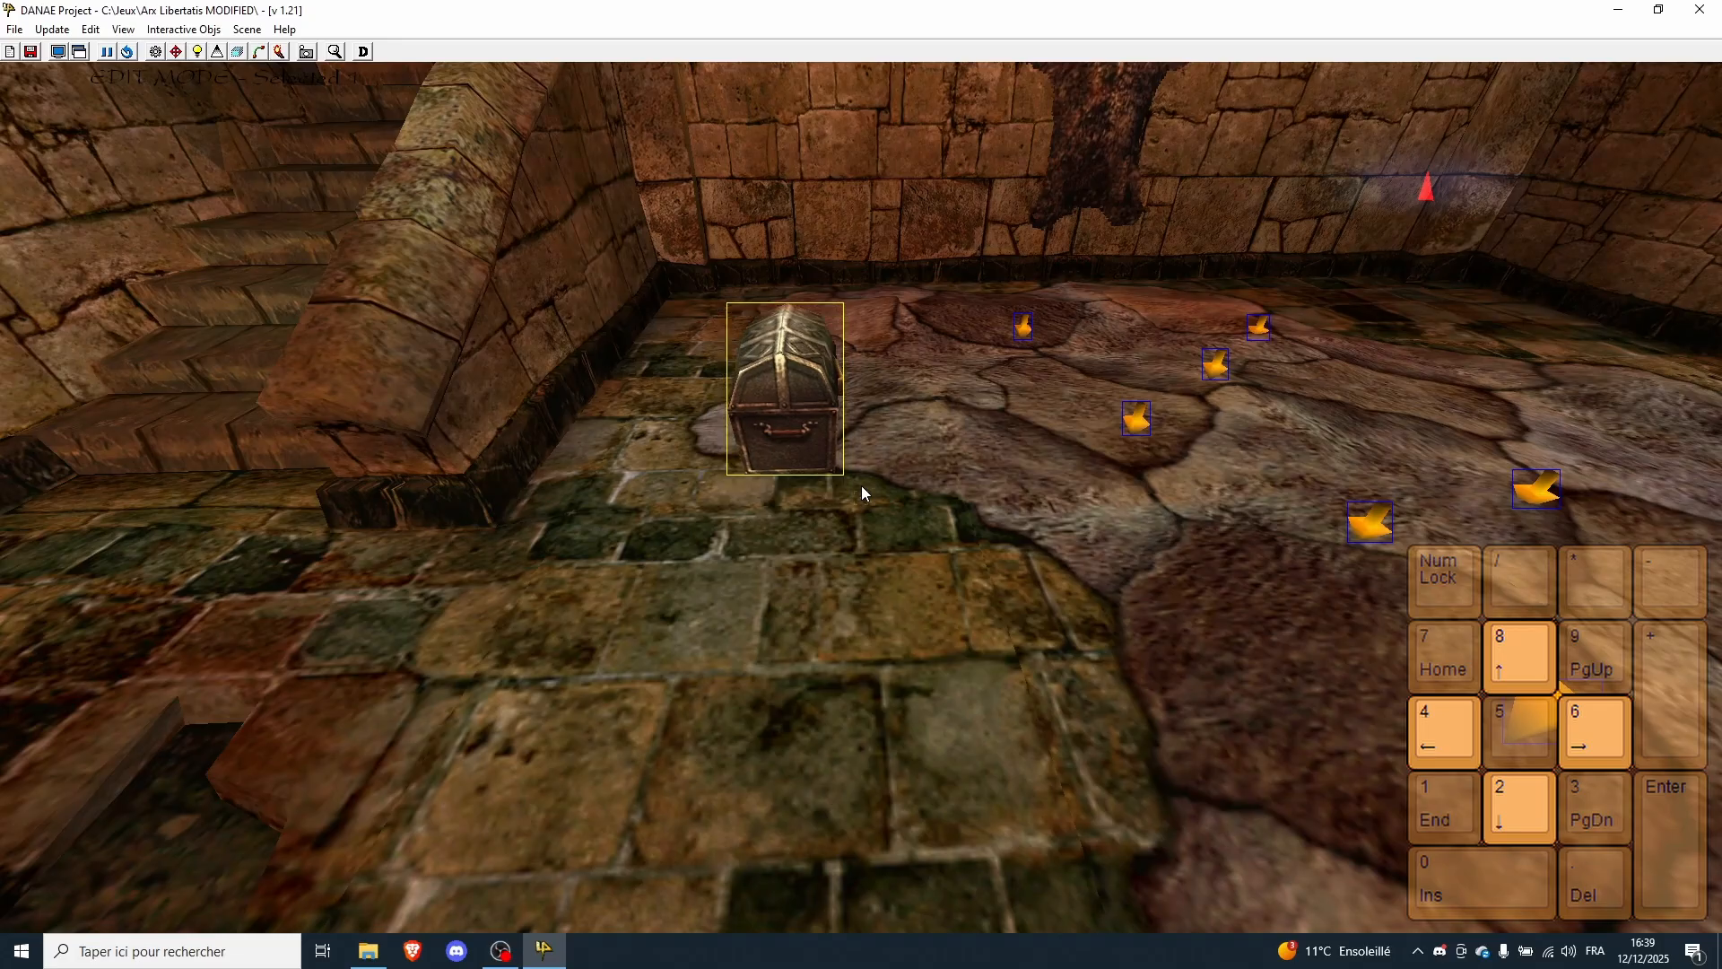
key("KP_4")
key("KP_2")
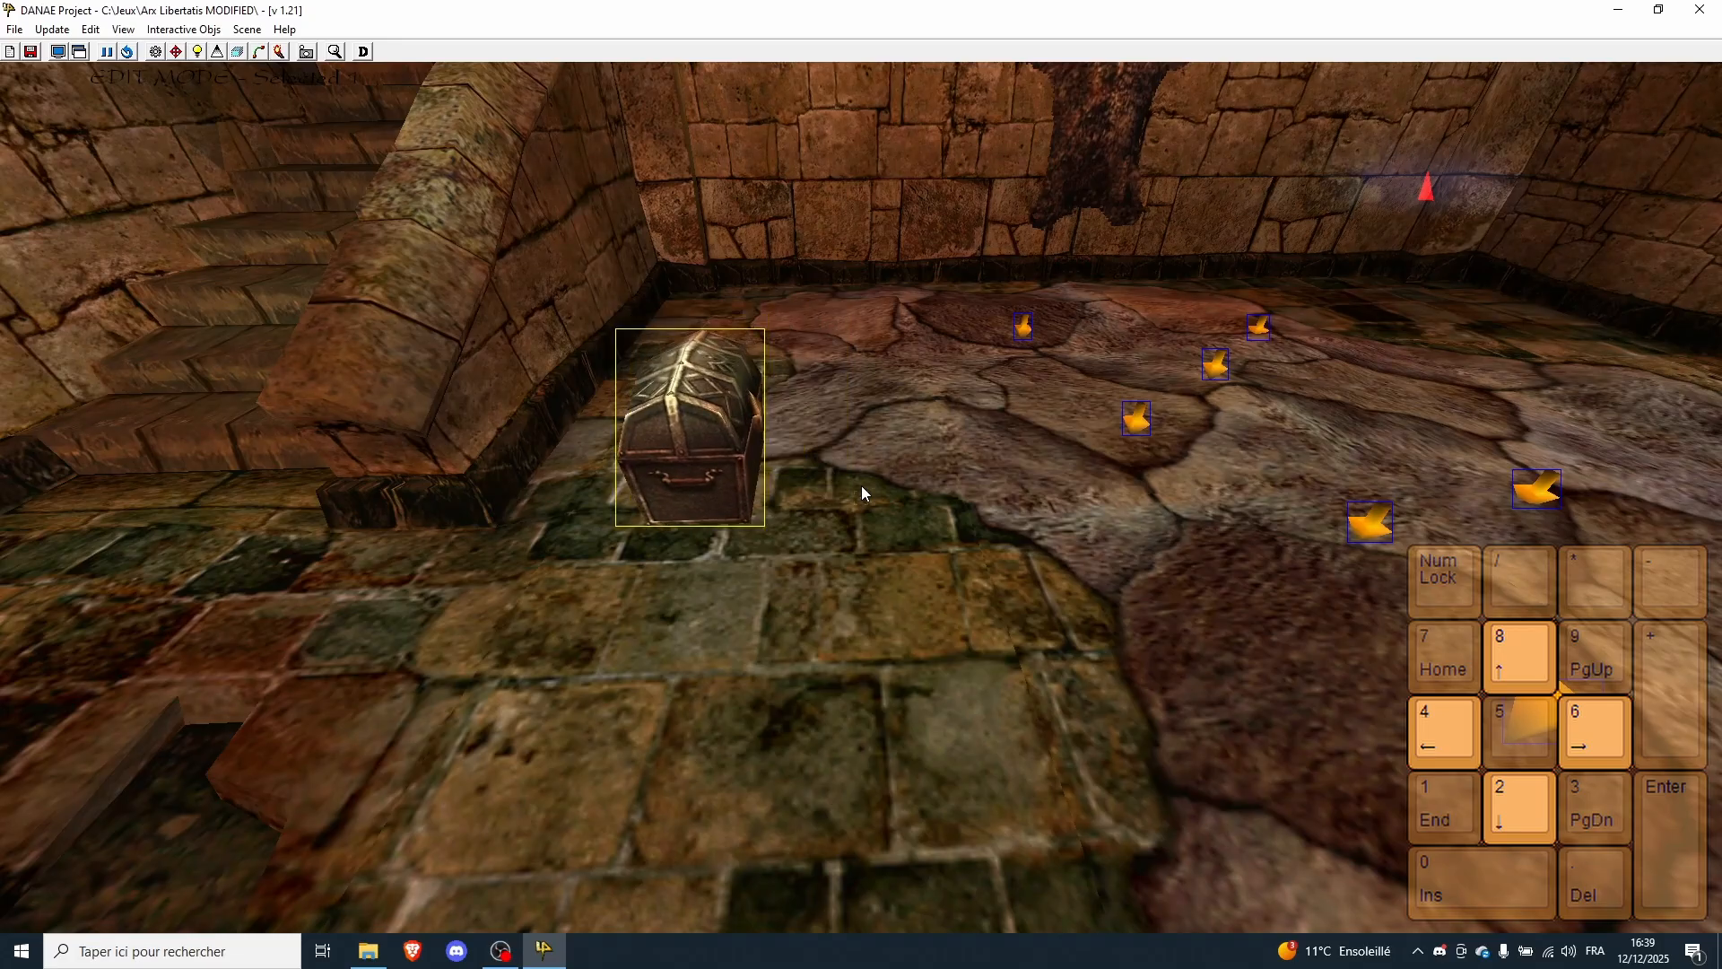
key("KP_2")
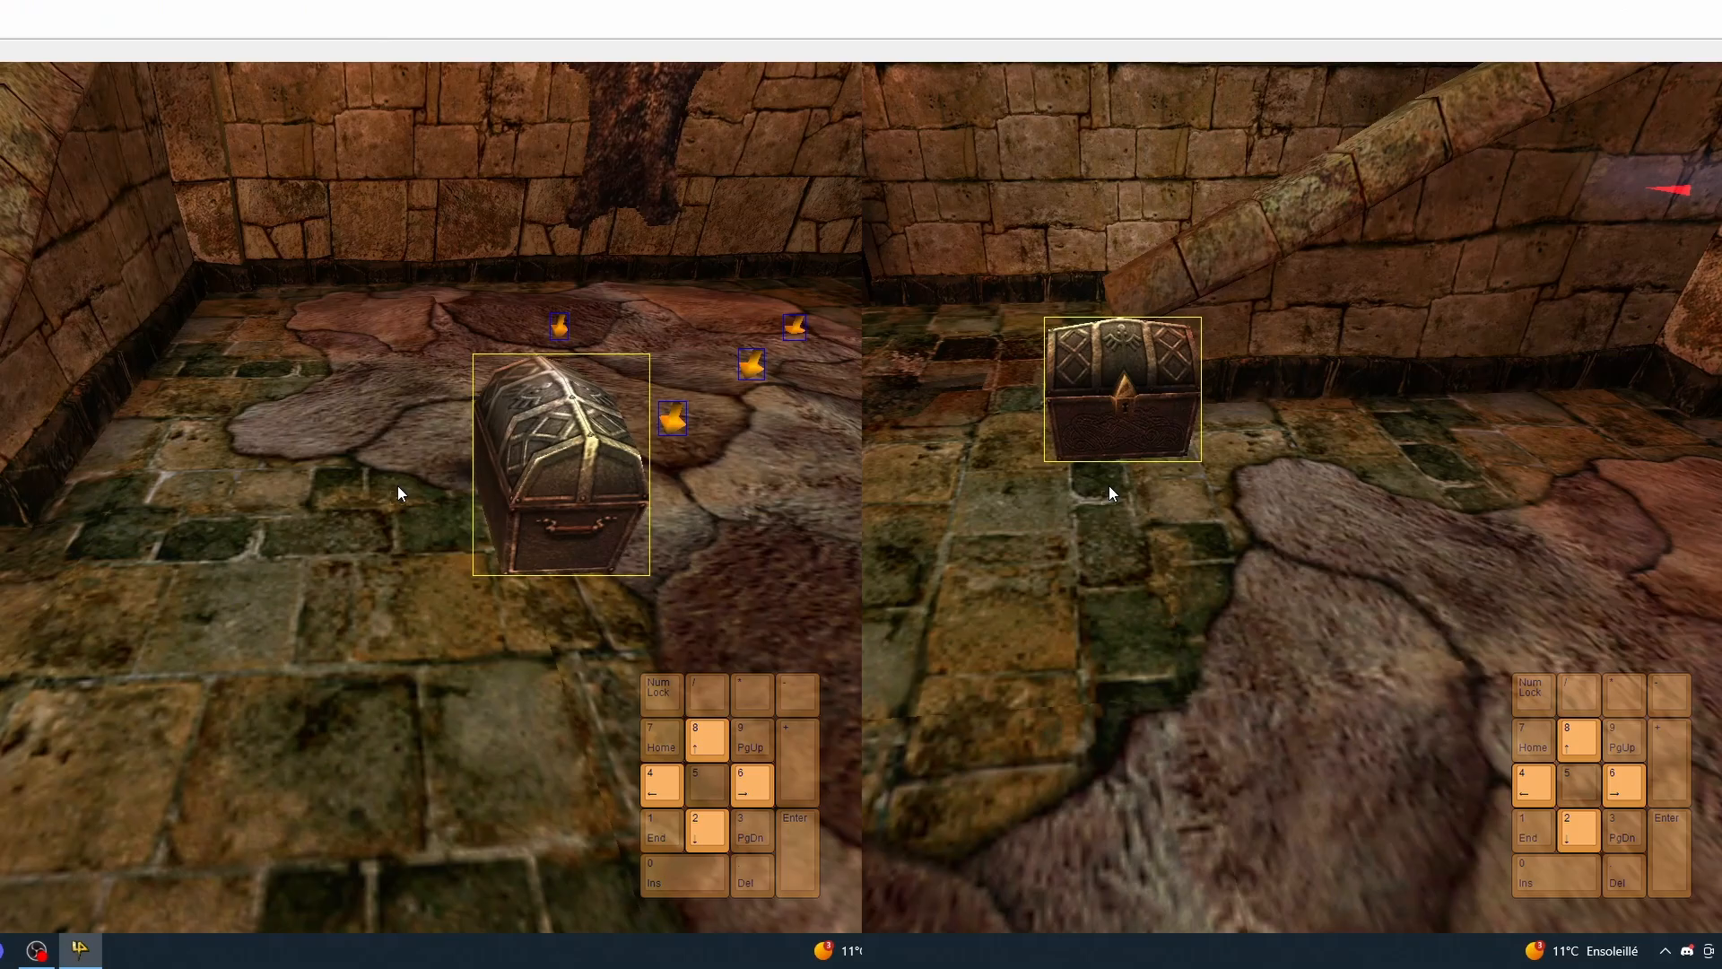
key("KP_4")
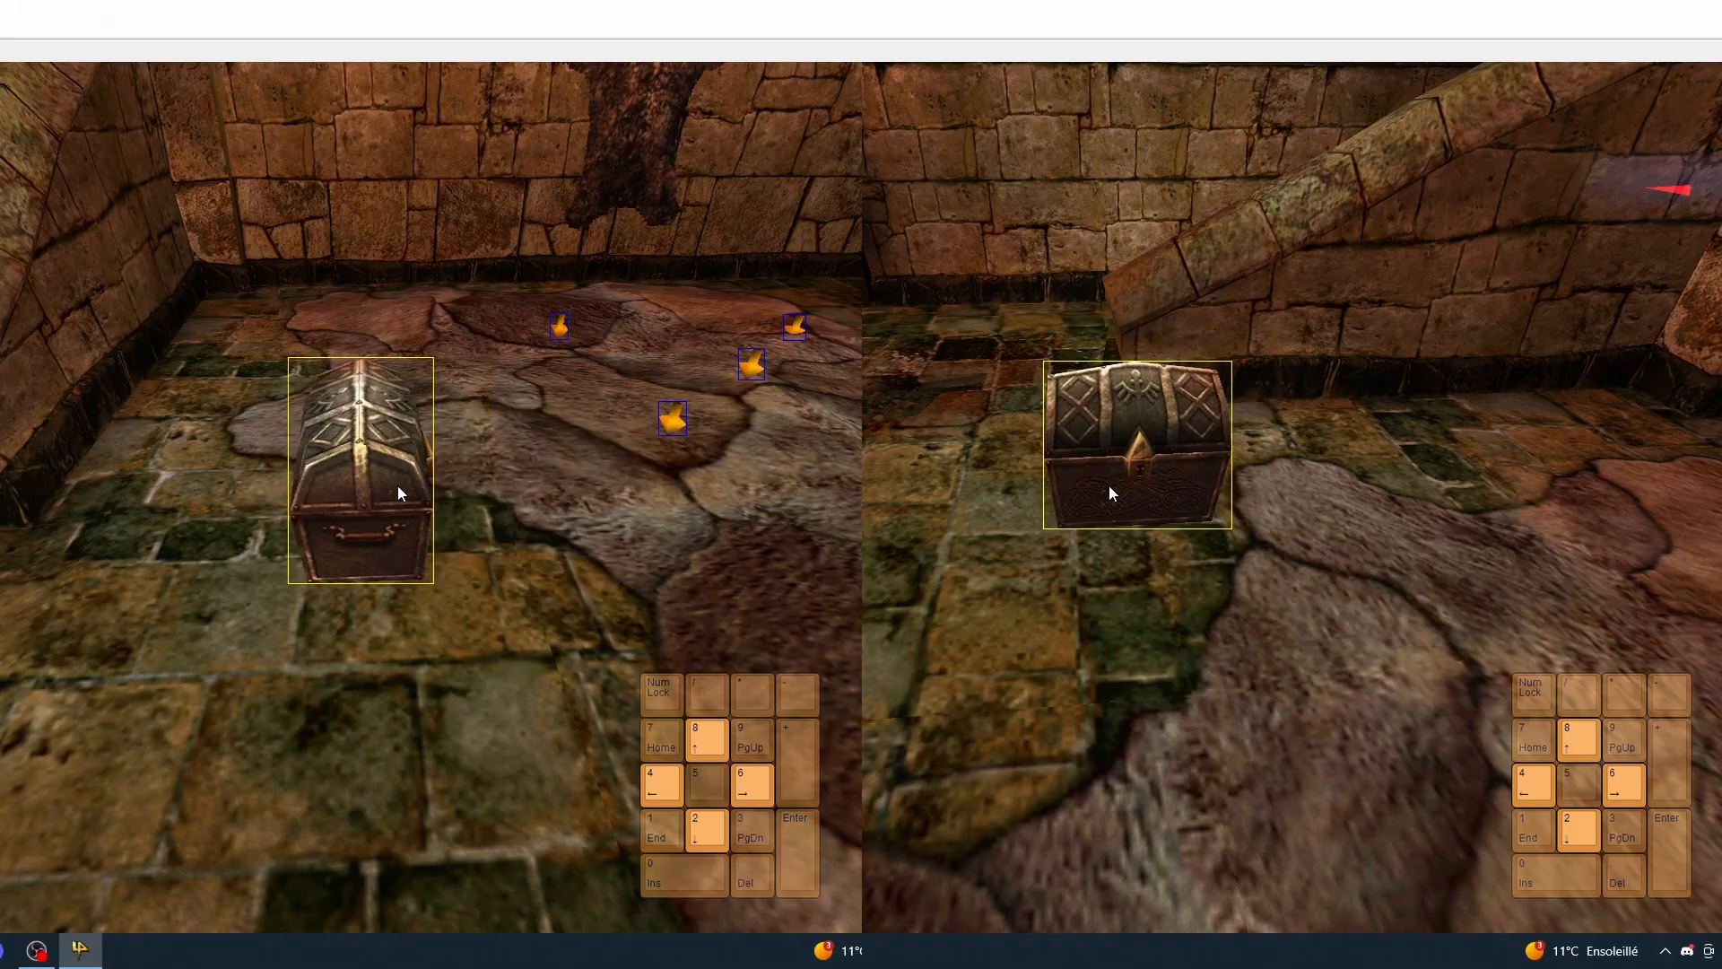
key("KP_4")
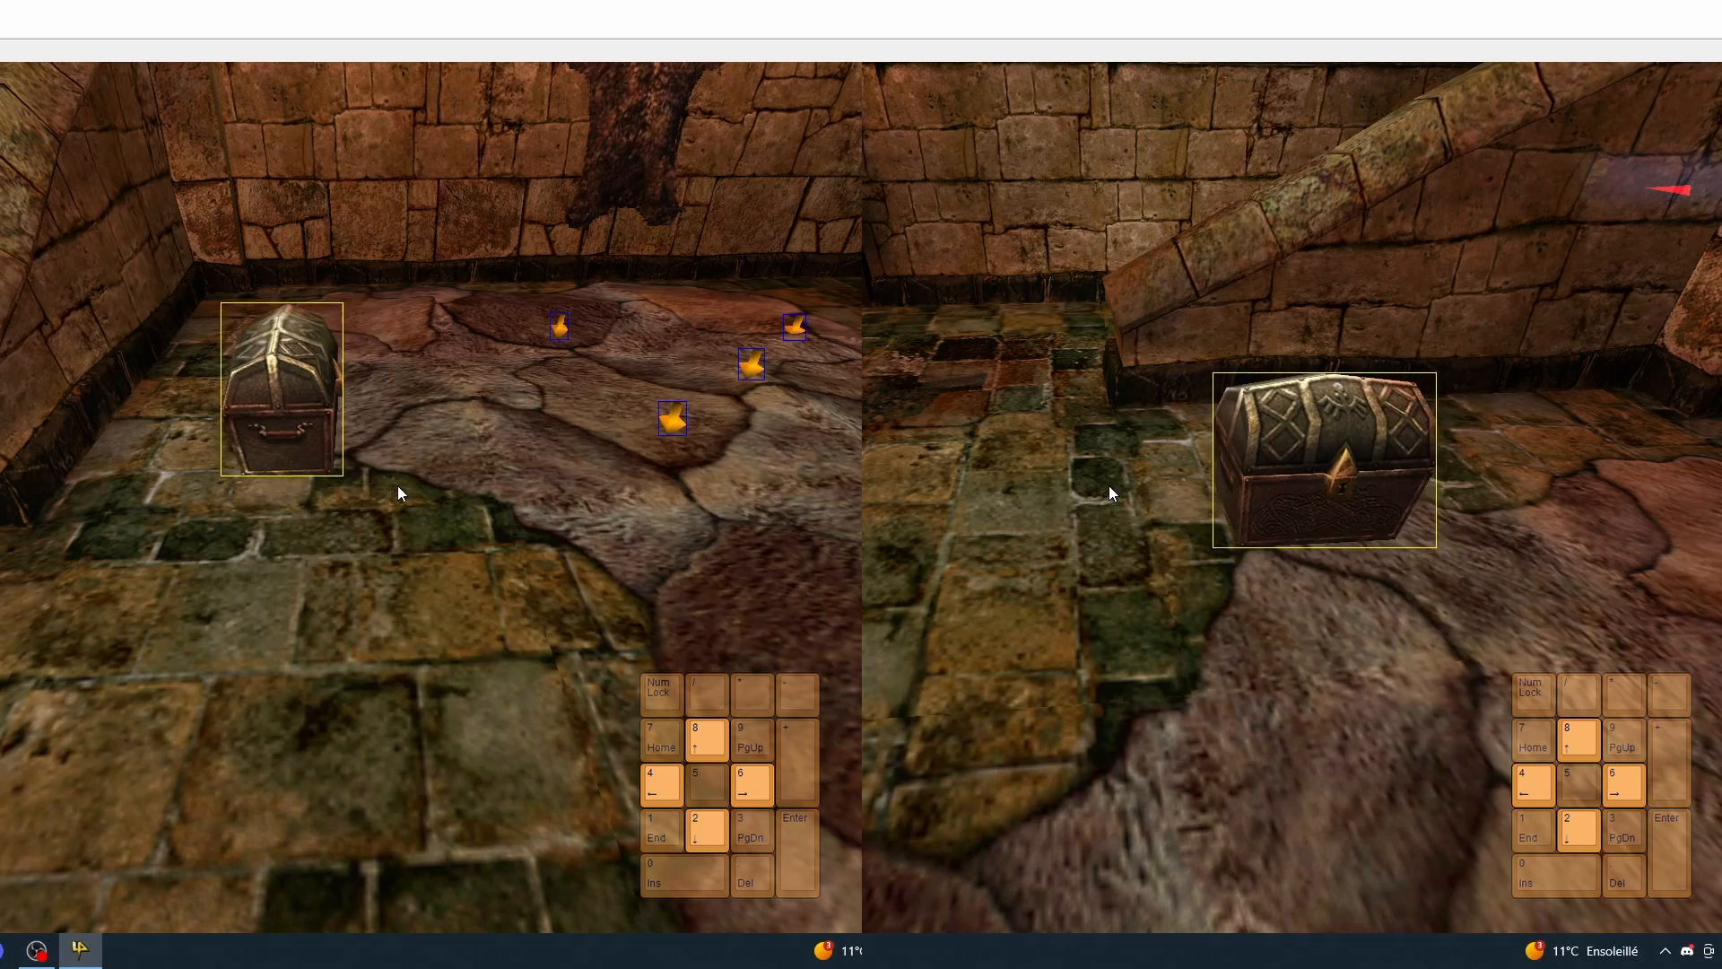
key("KP_6")
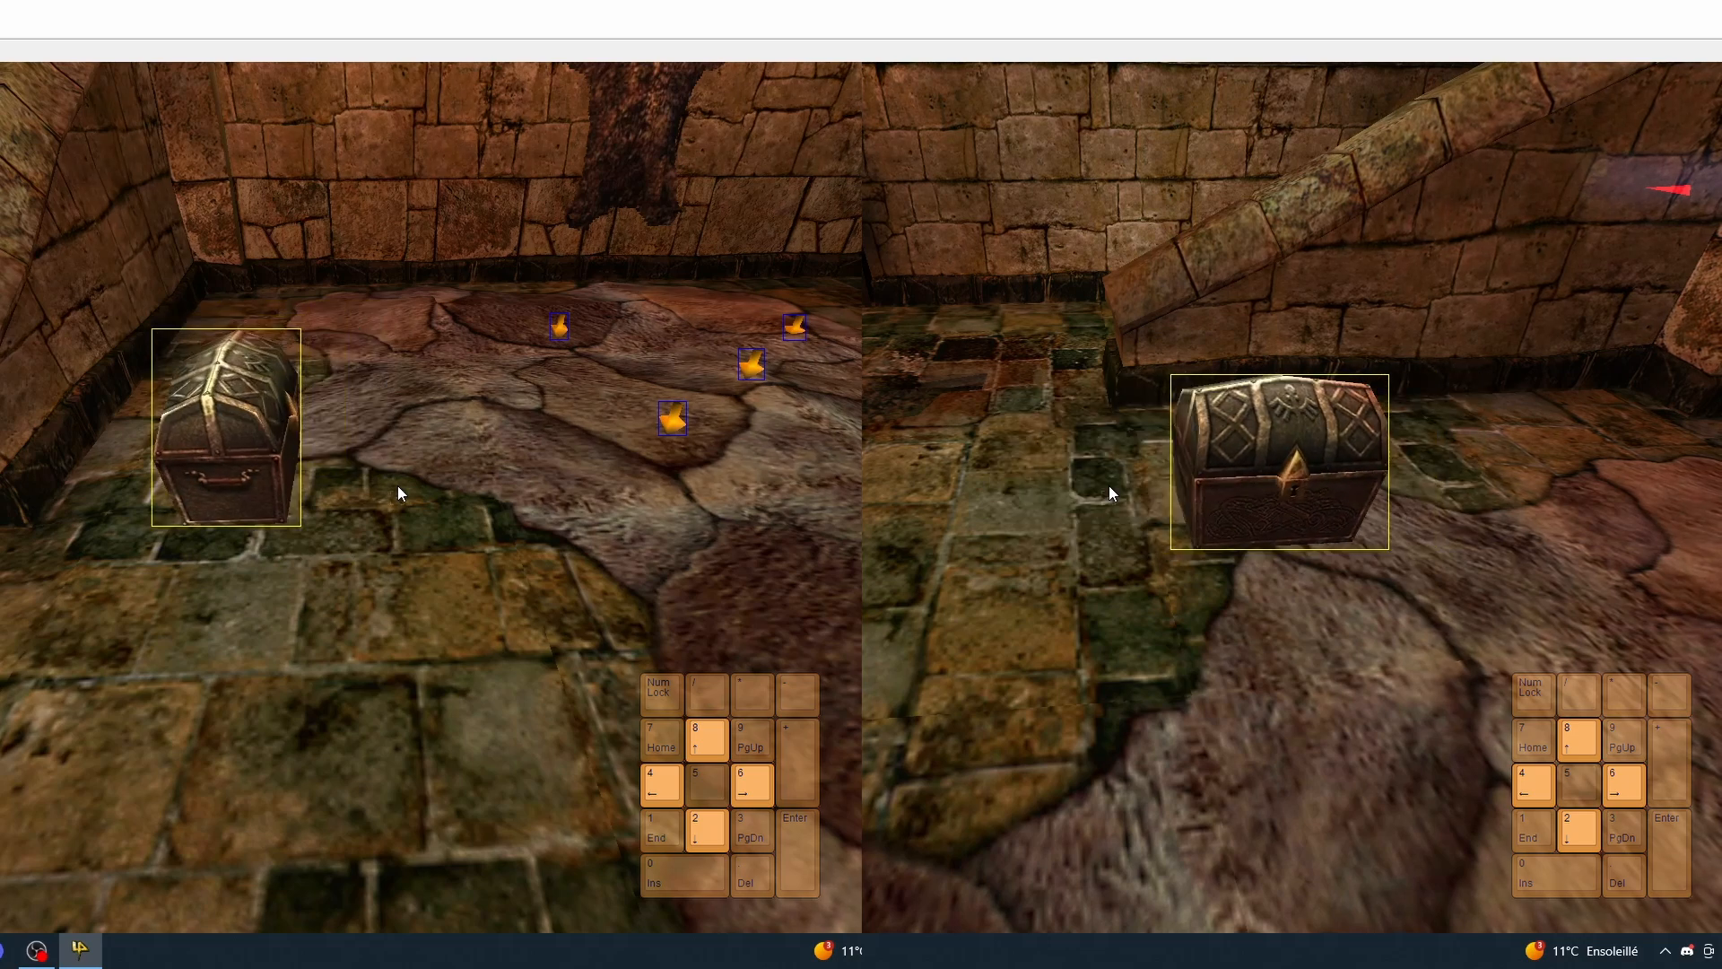
key("KP_4")
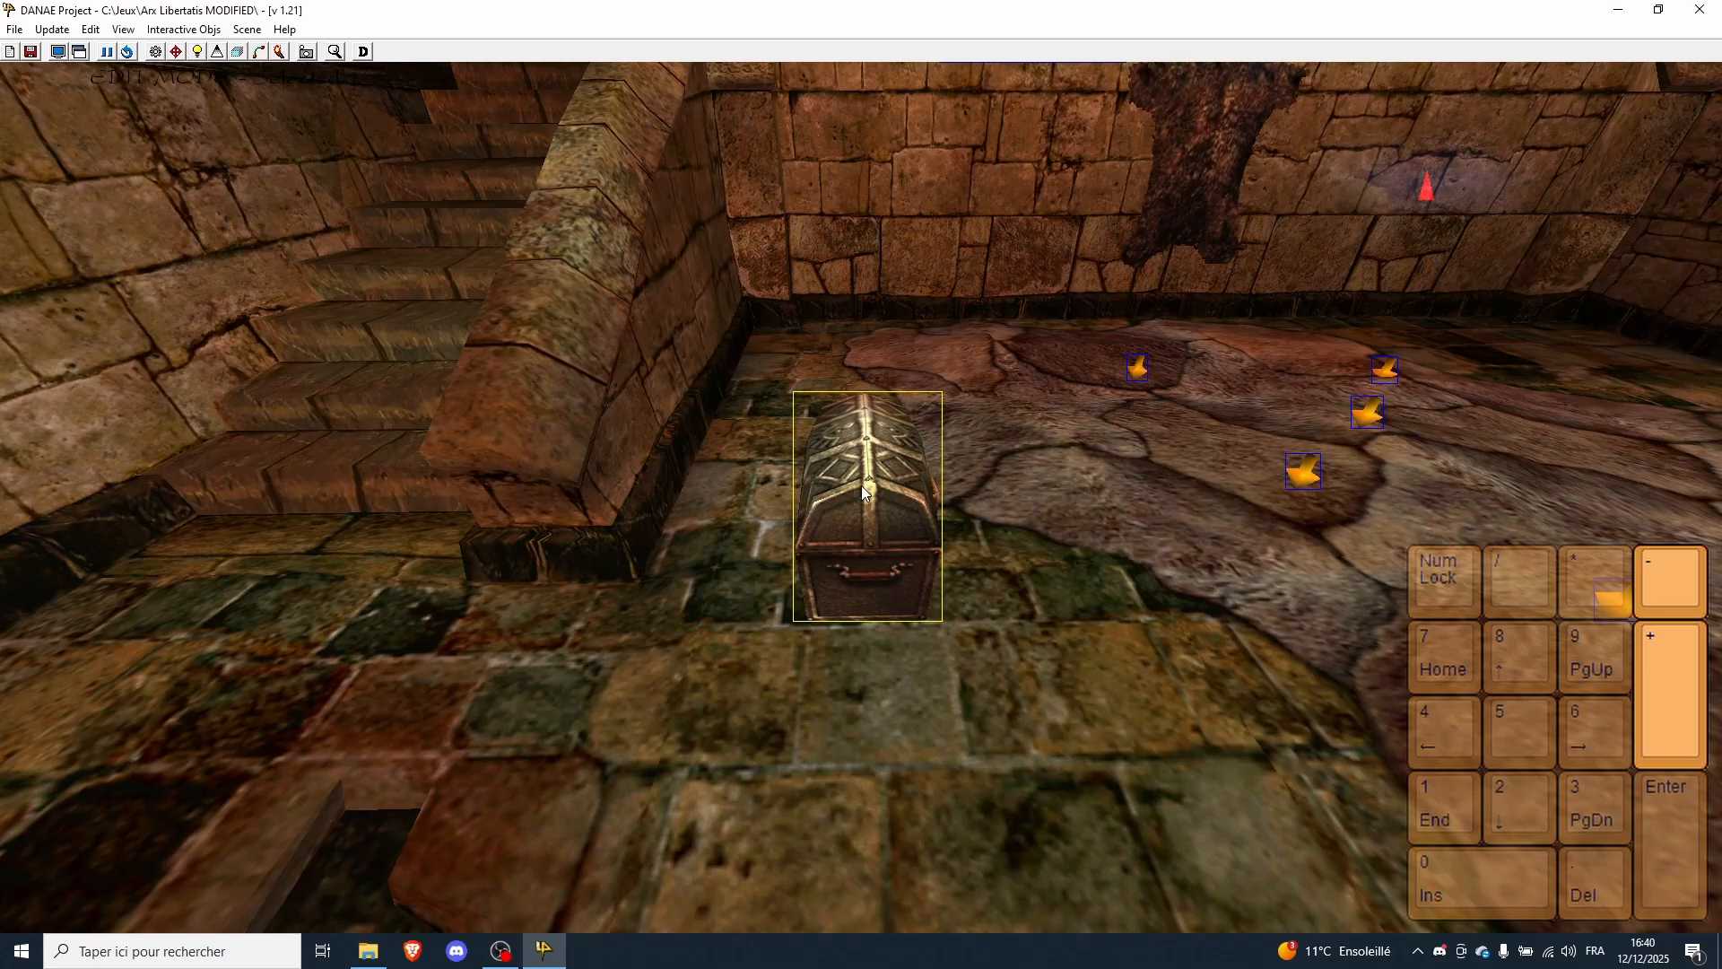
- Raise and lower the chest vertically and snap it back onto the floor
key("KP_8")
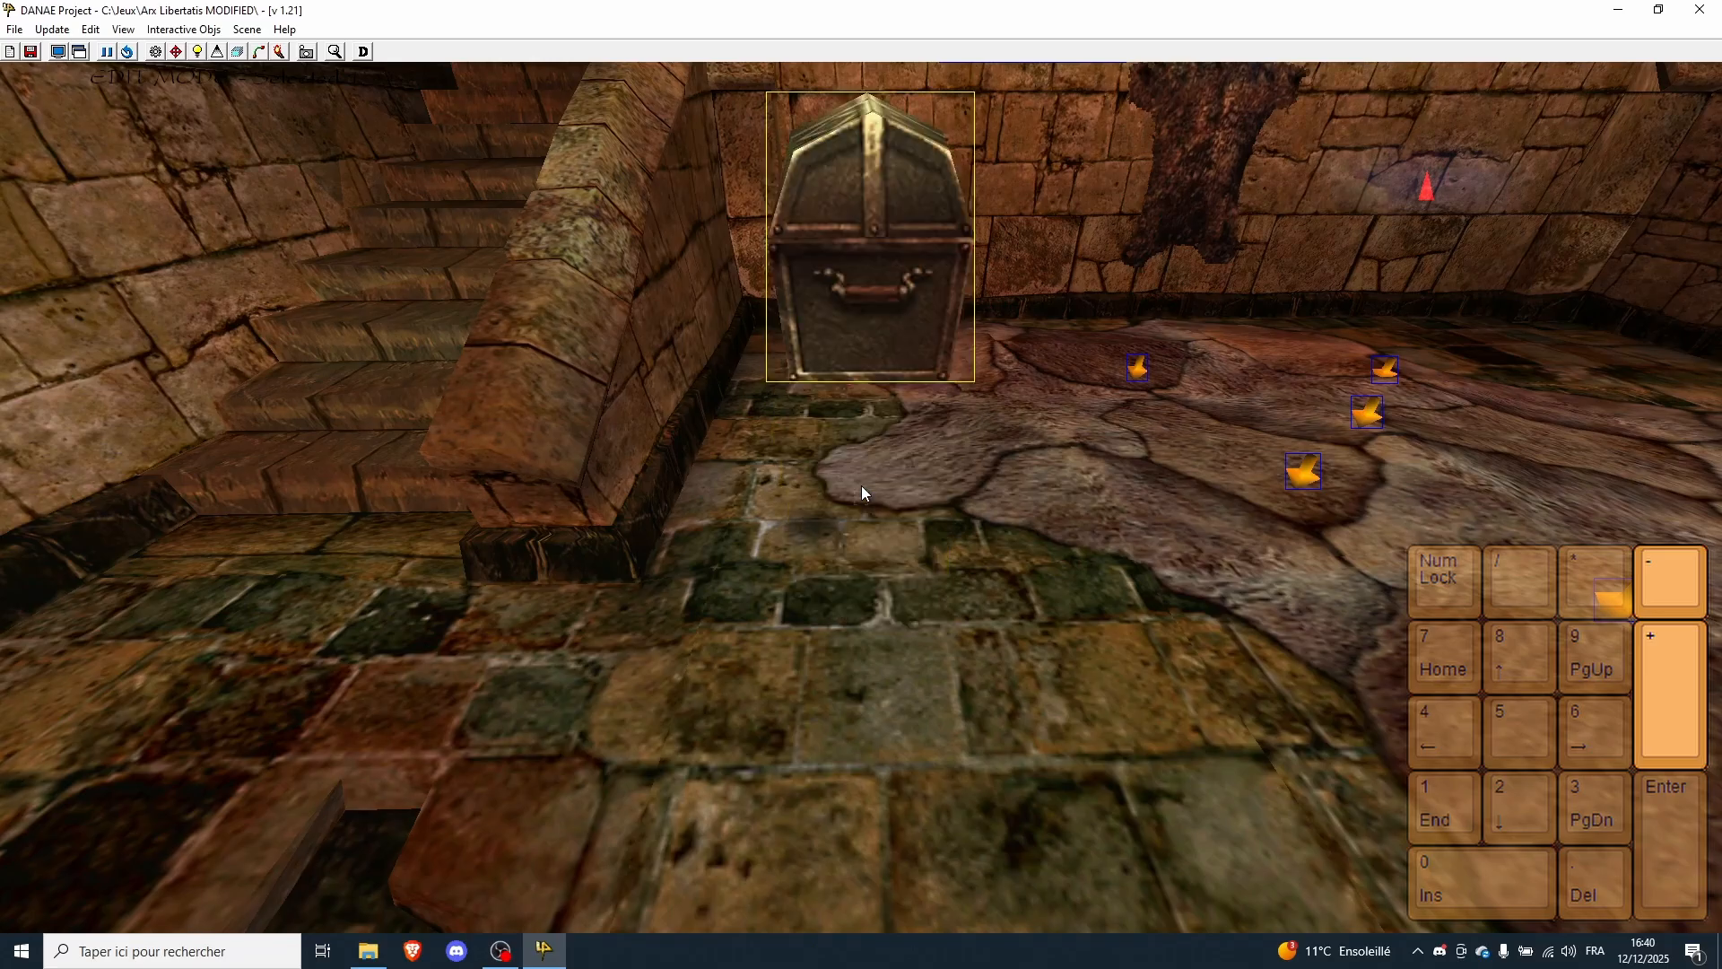
key("KP_8")
key("KP_2")
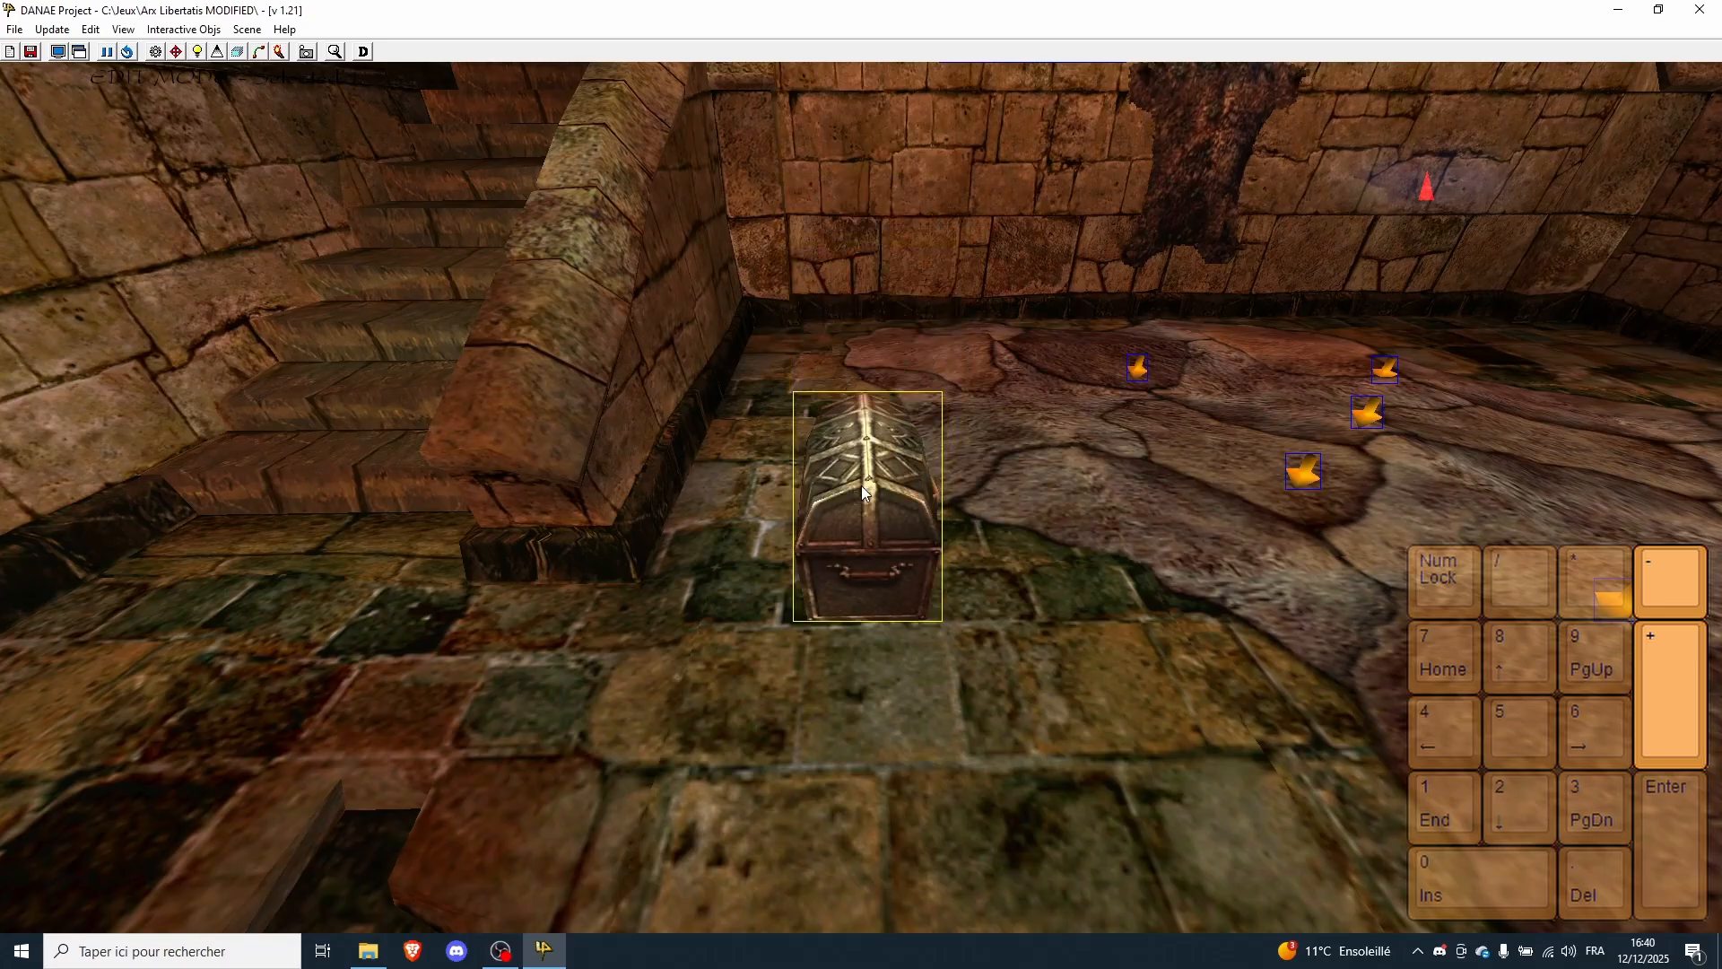
key("KP_Add")
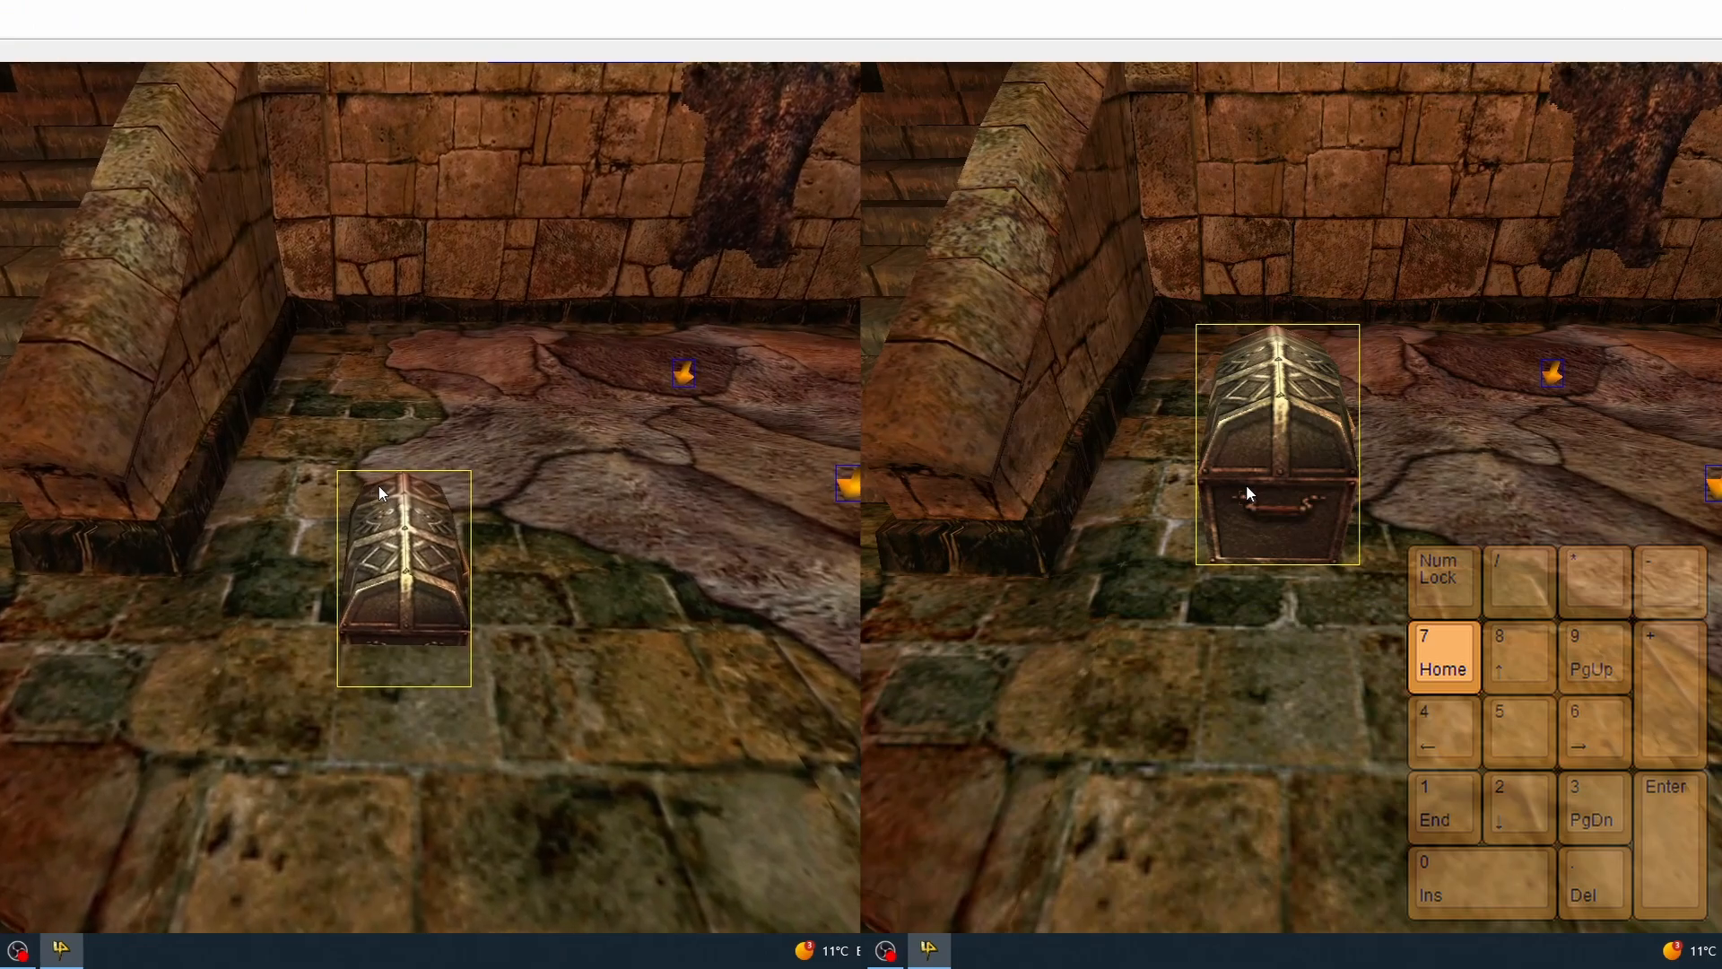
key("KP_7")
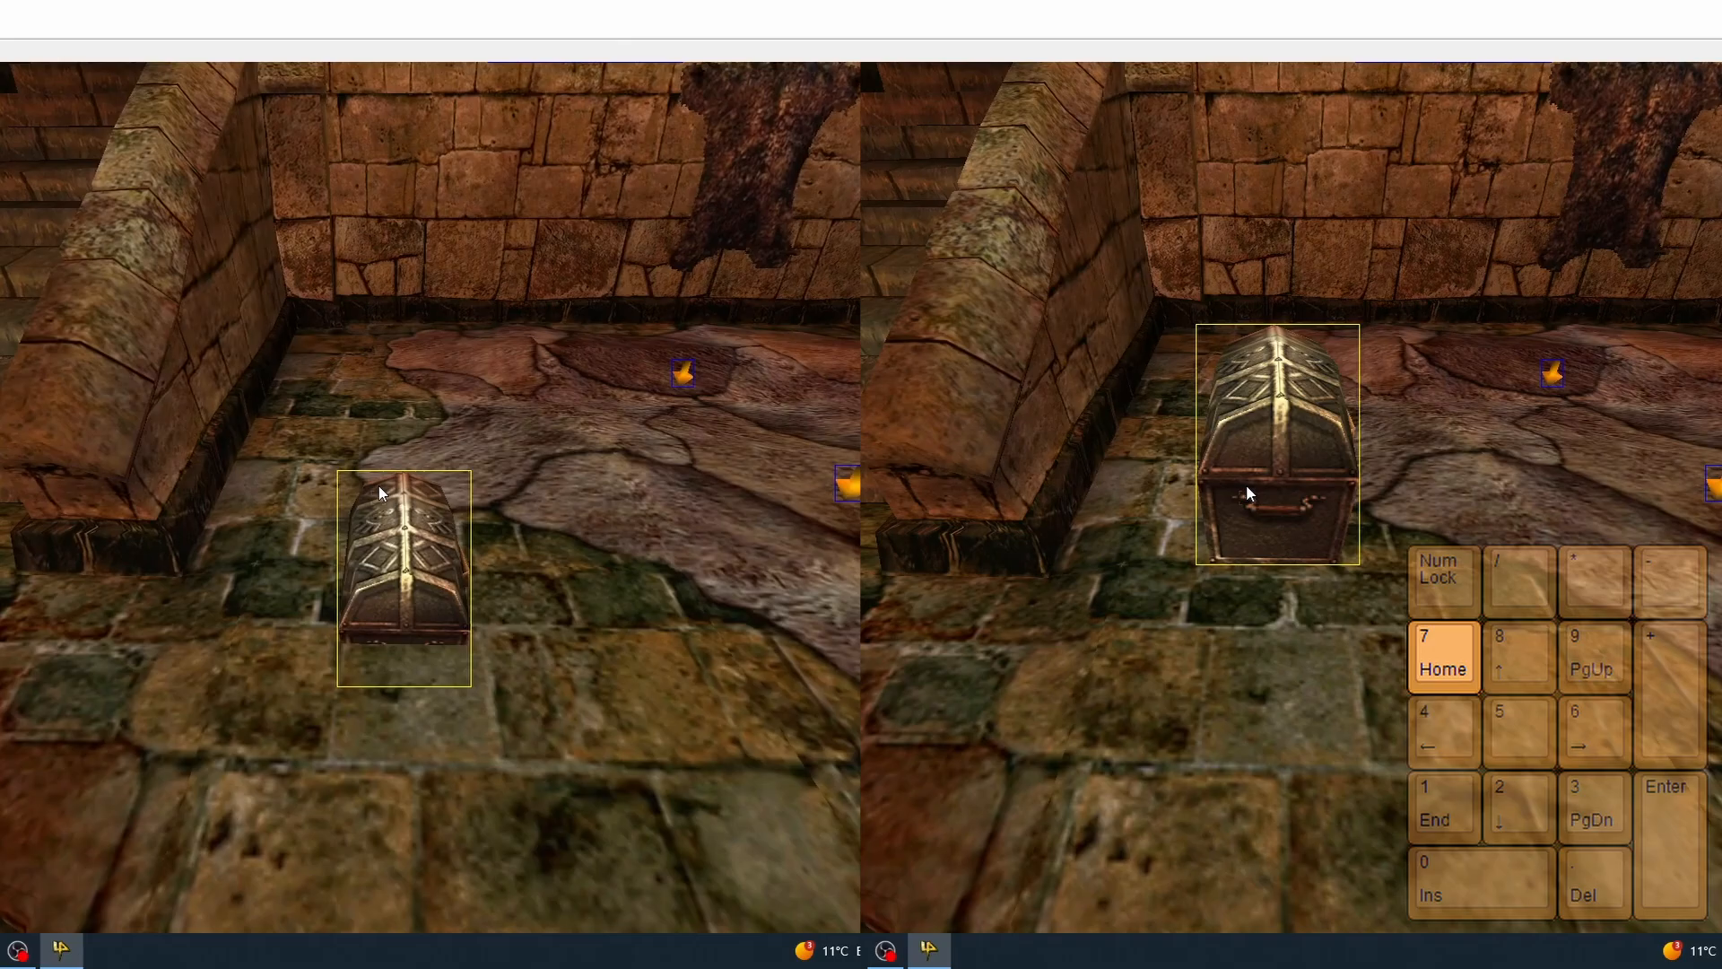
key("KP_7")
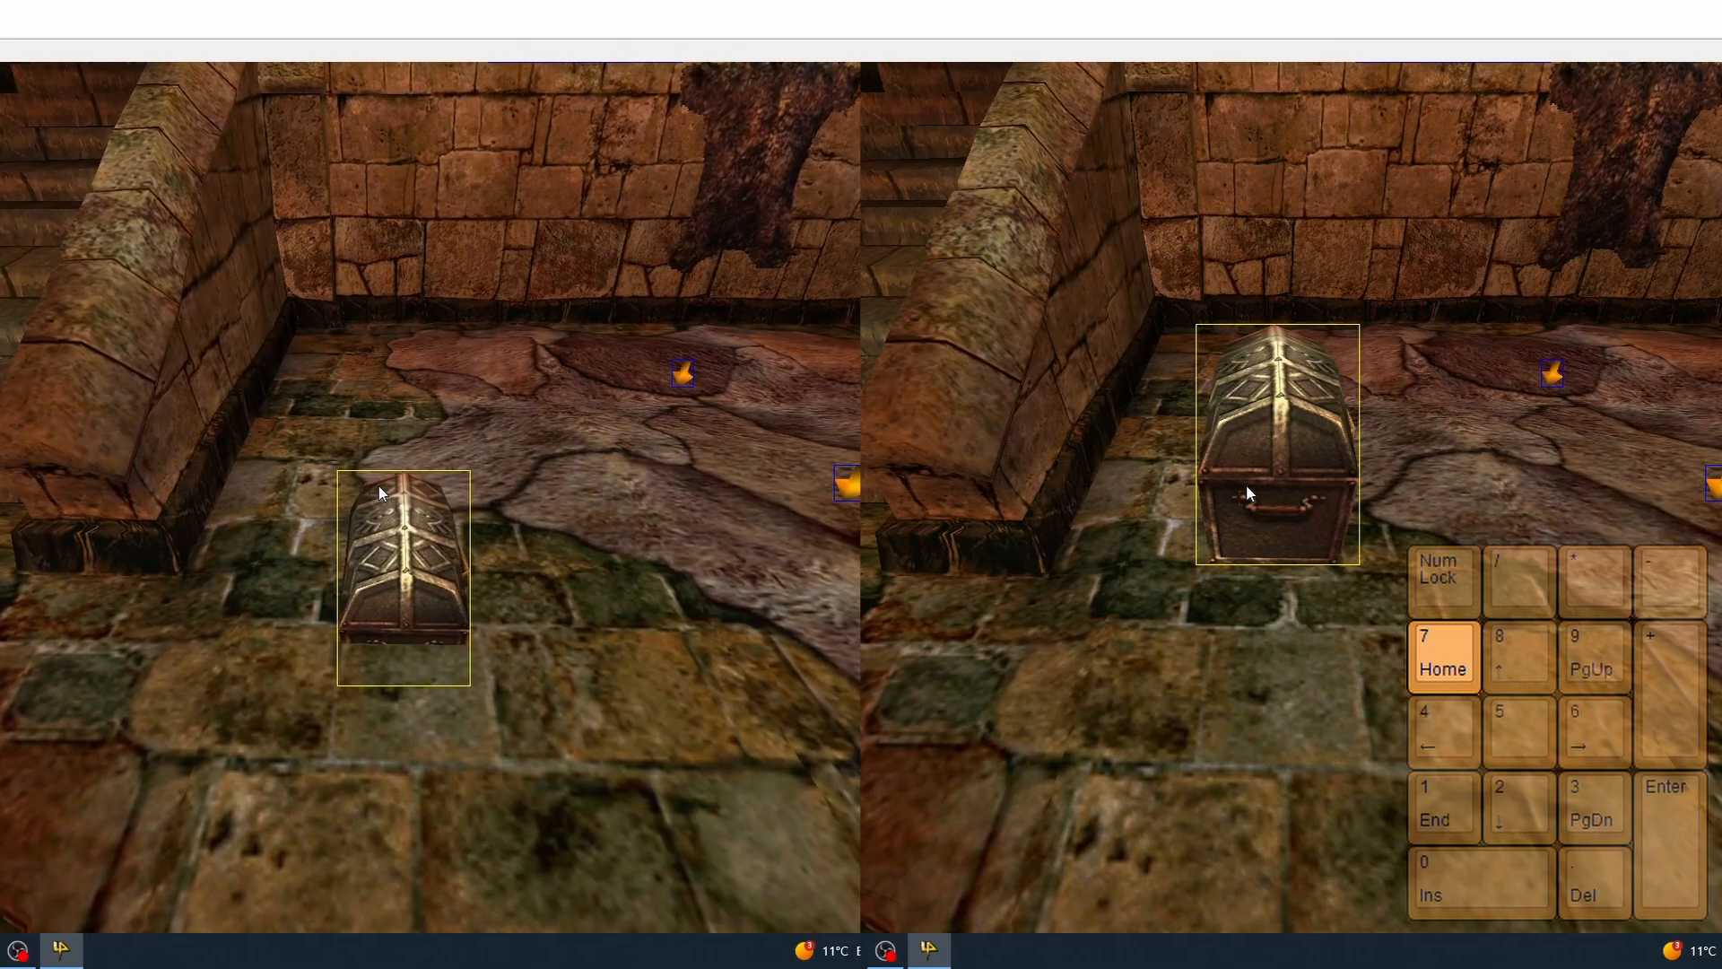
key("KP_7")
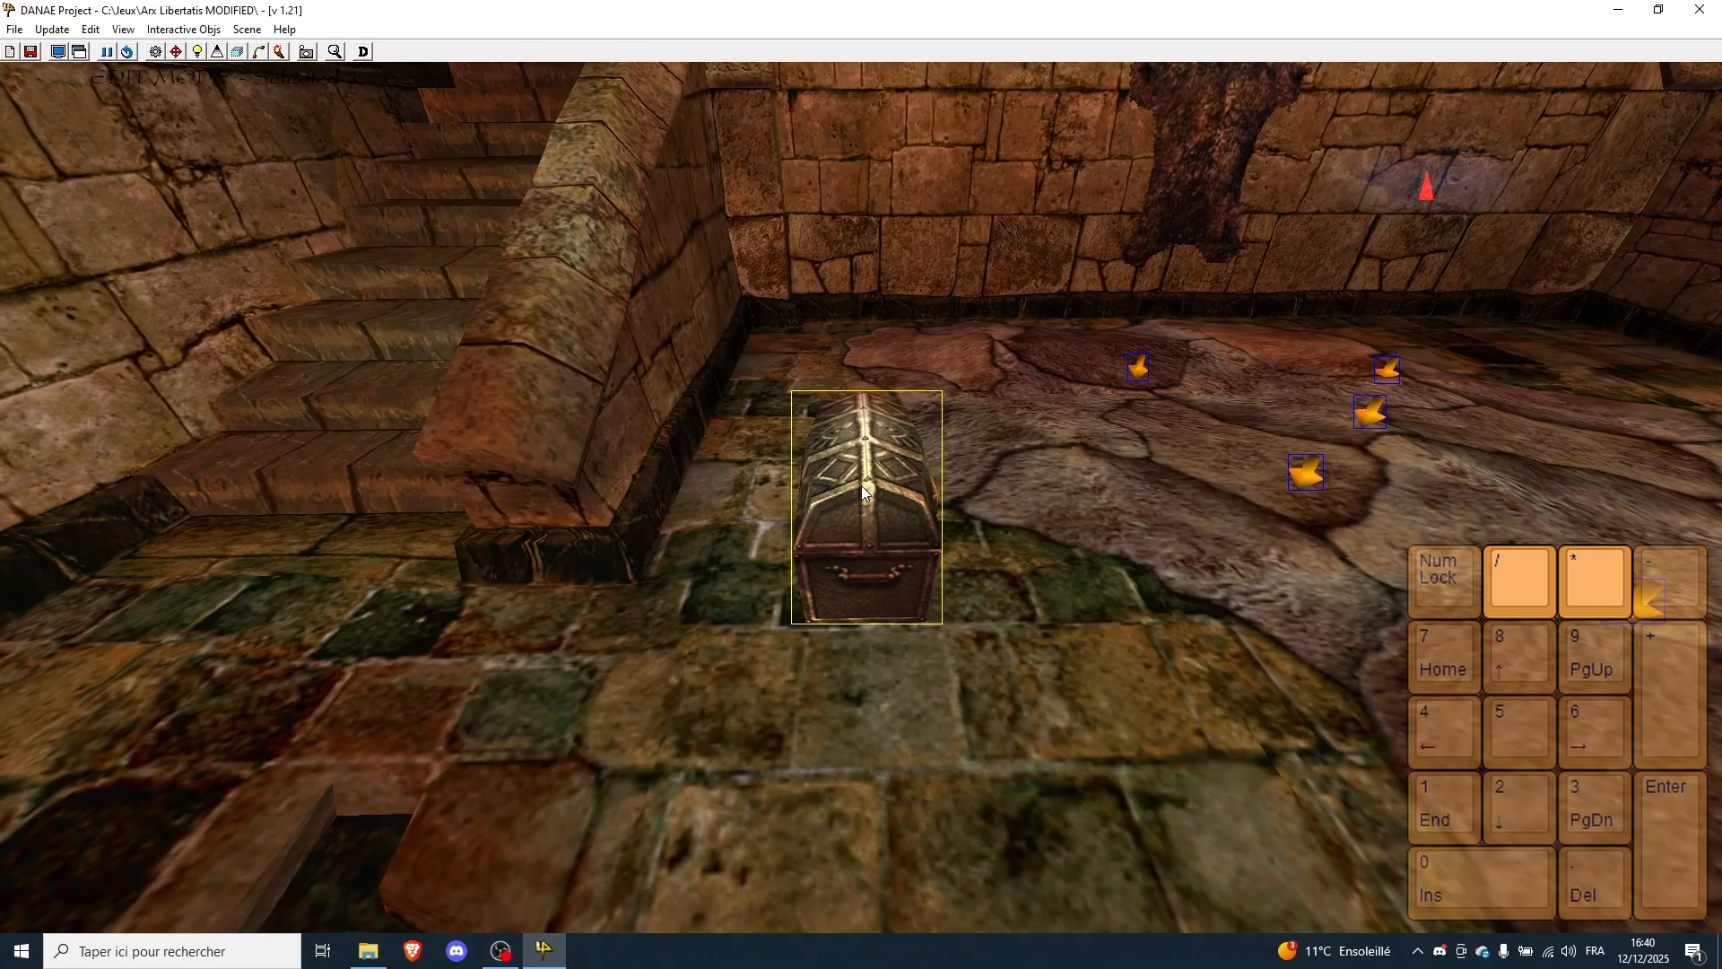
- Rotate the chest around its vertical axis so that its lock faces diagonally toward the stairs side
key("KP_Divide")
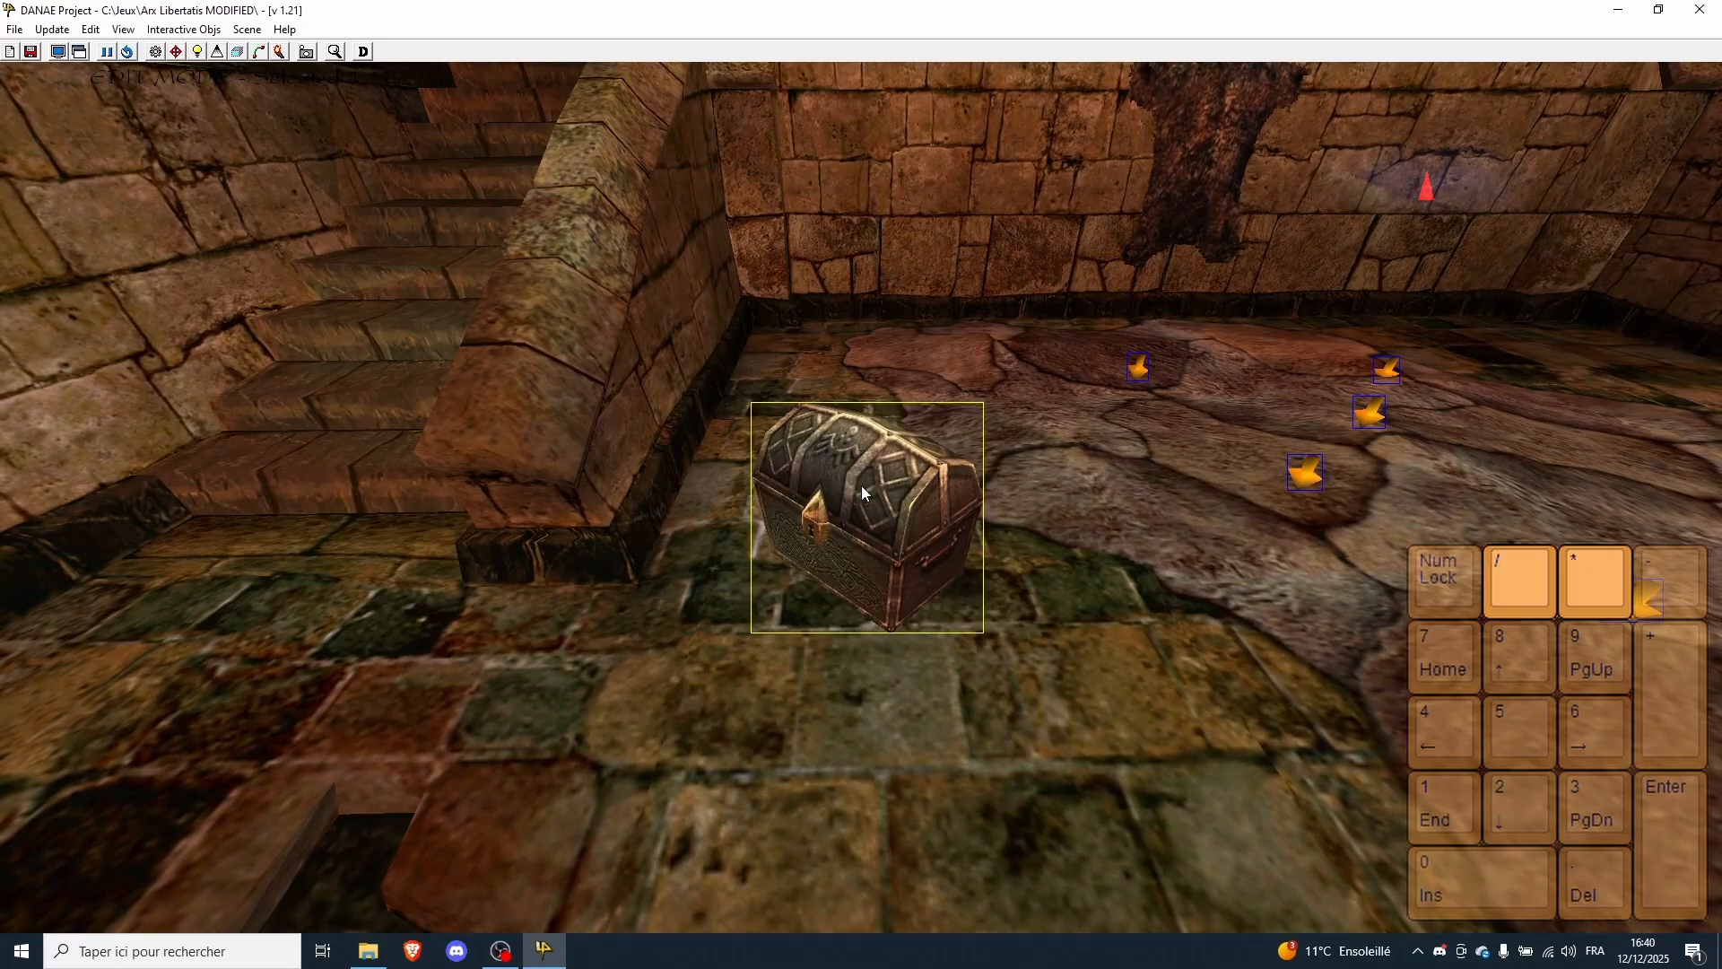
key("KP_Divide")
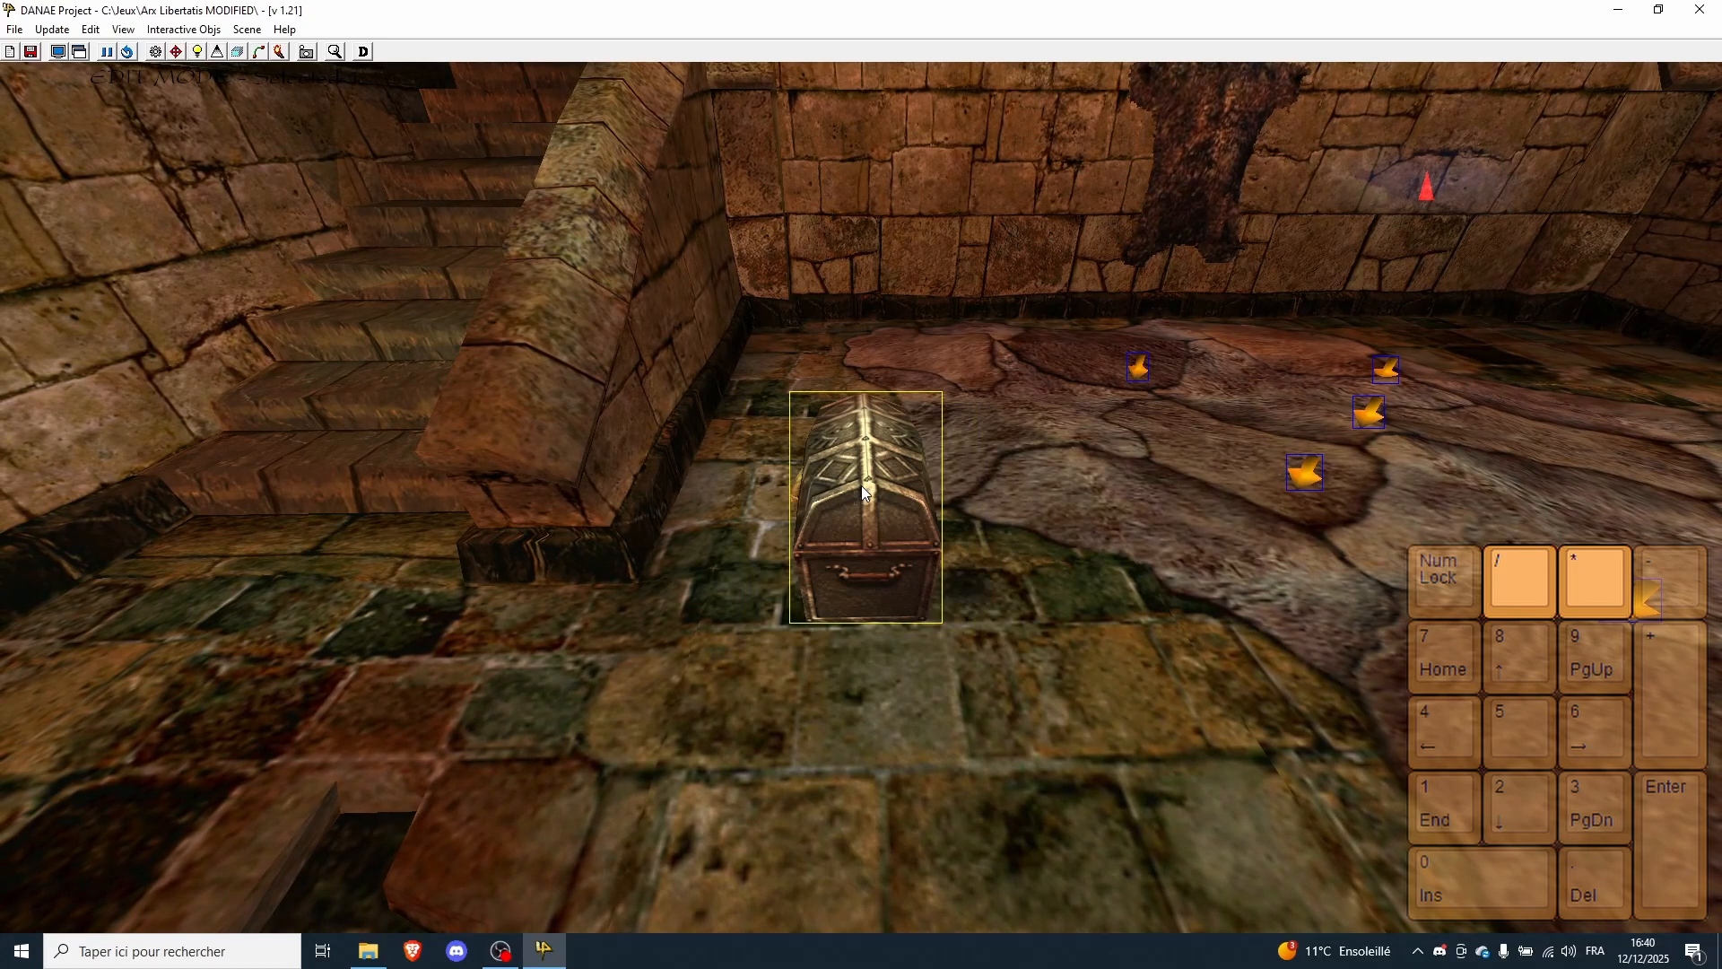
key("KP_Divide")
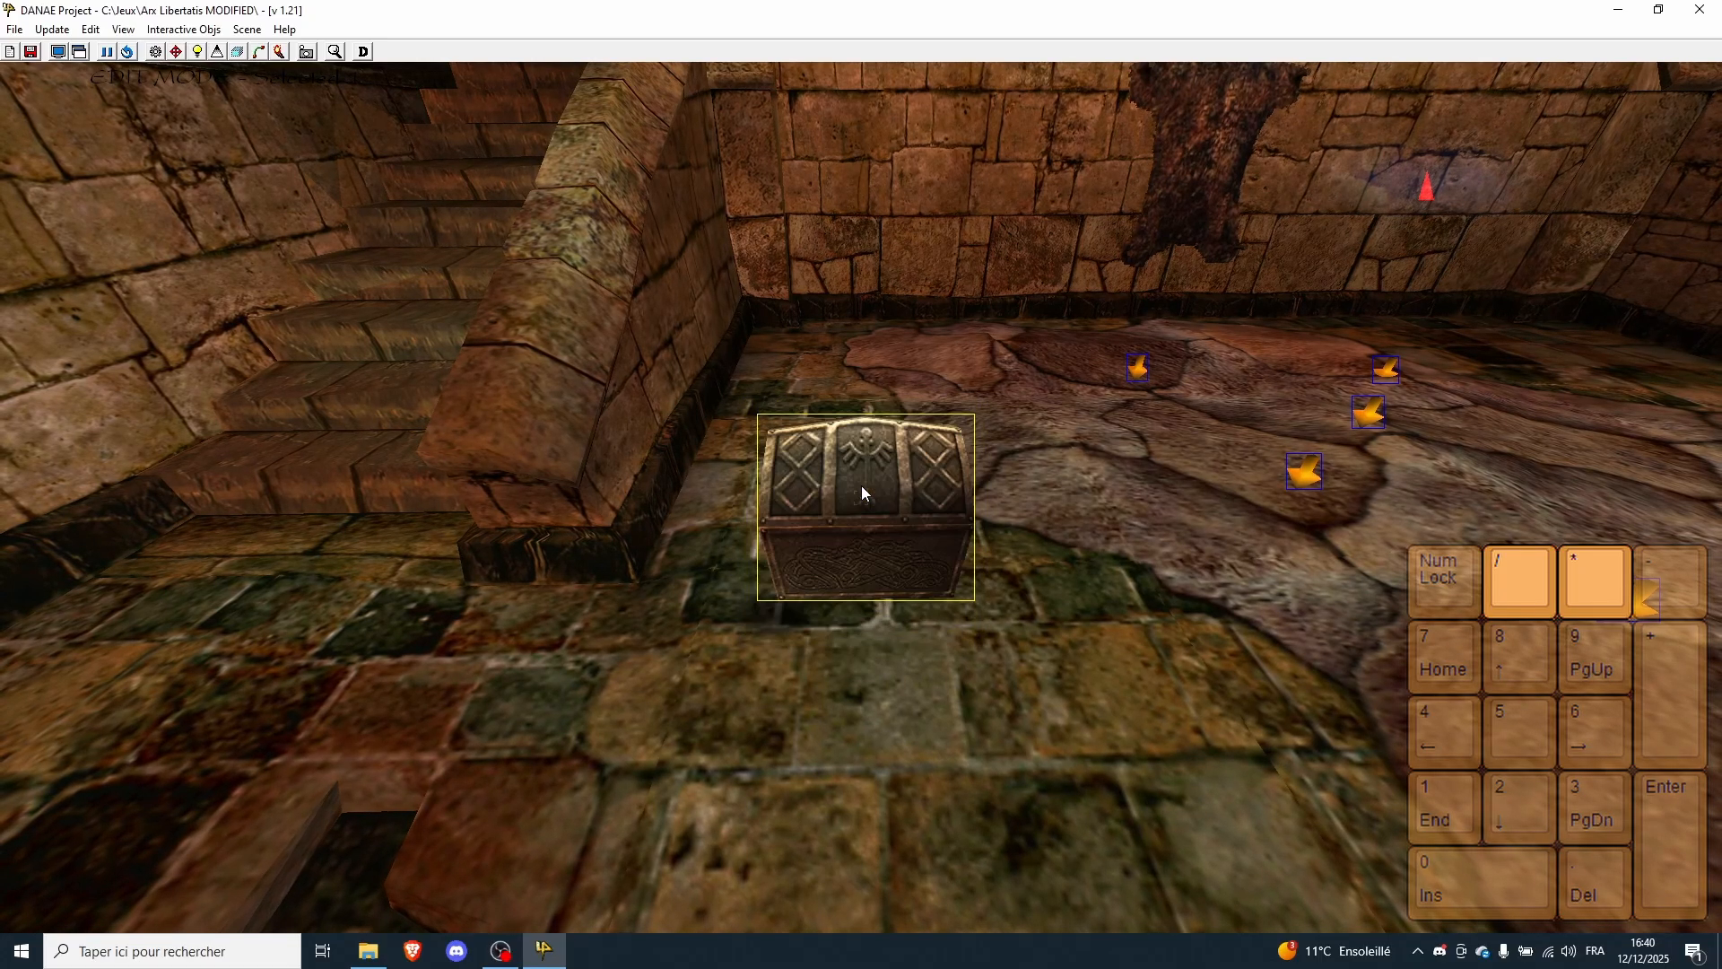
key("KP_Divide")
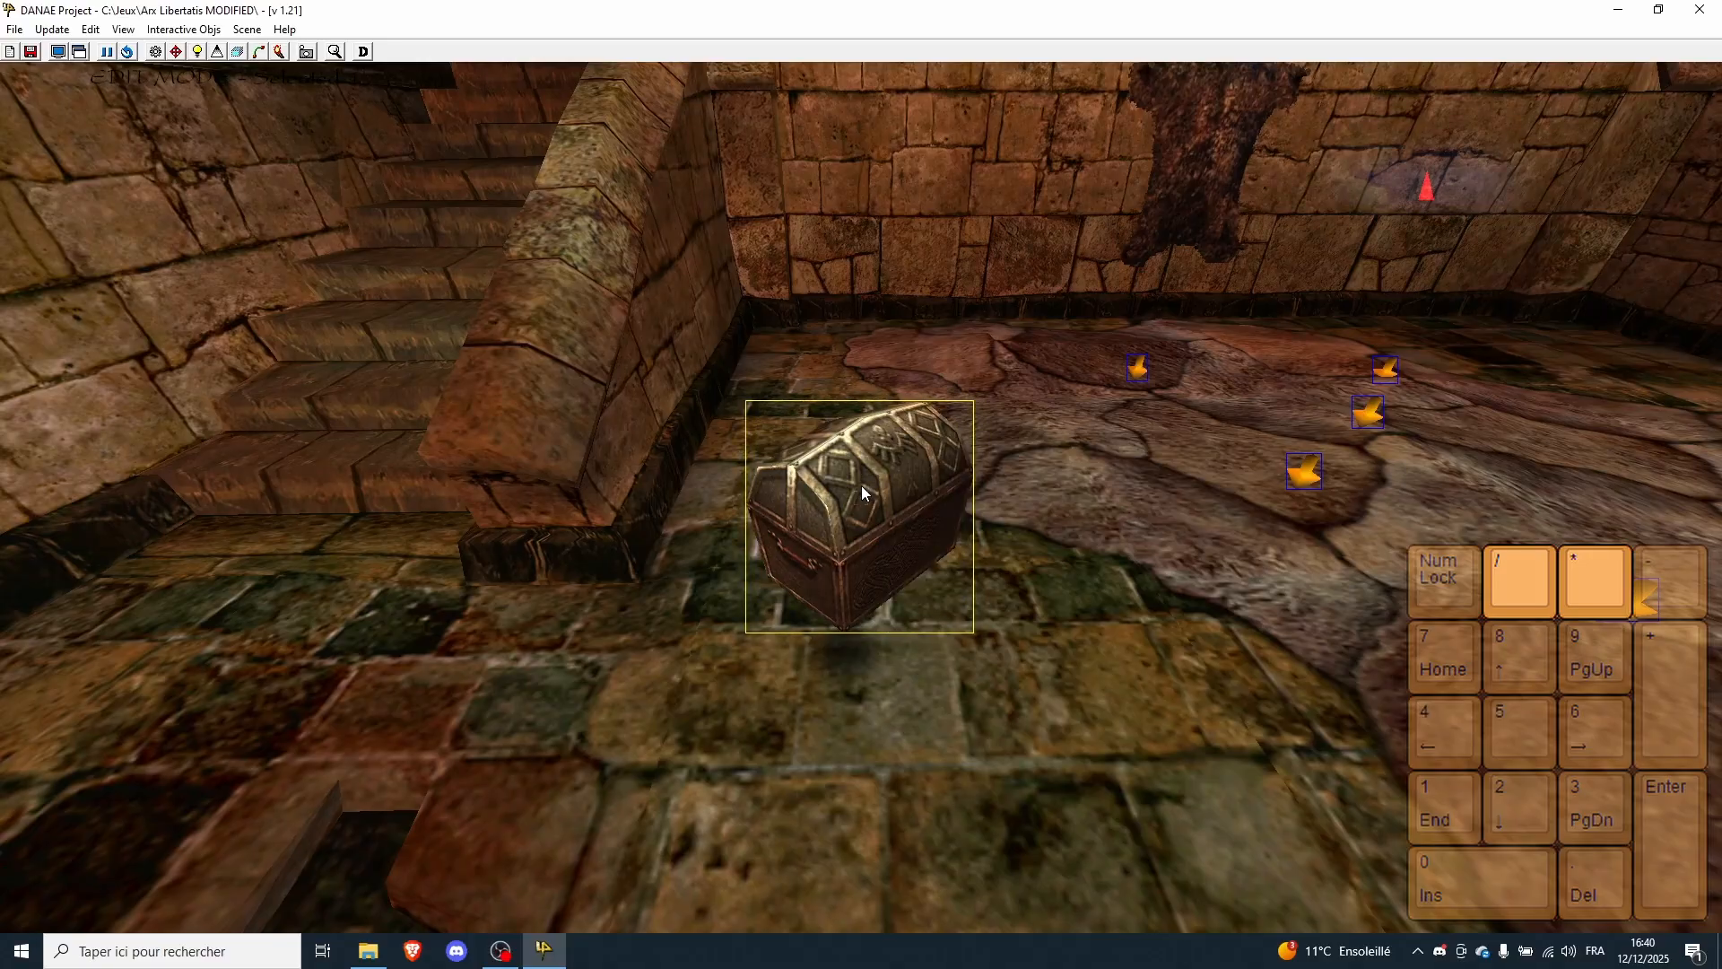
key("KP_Divide")
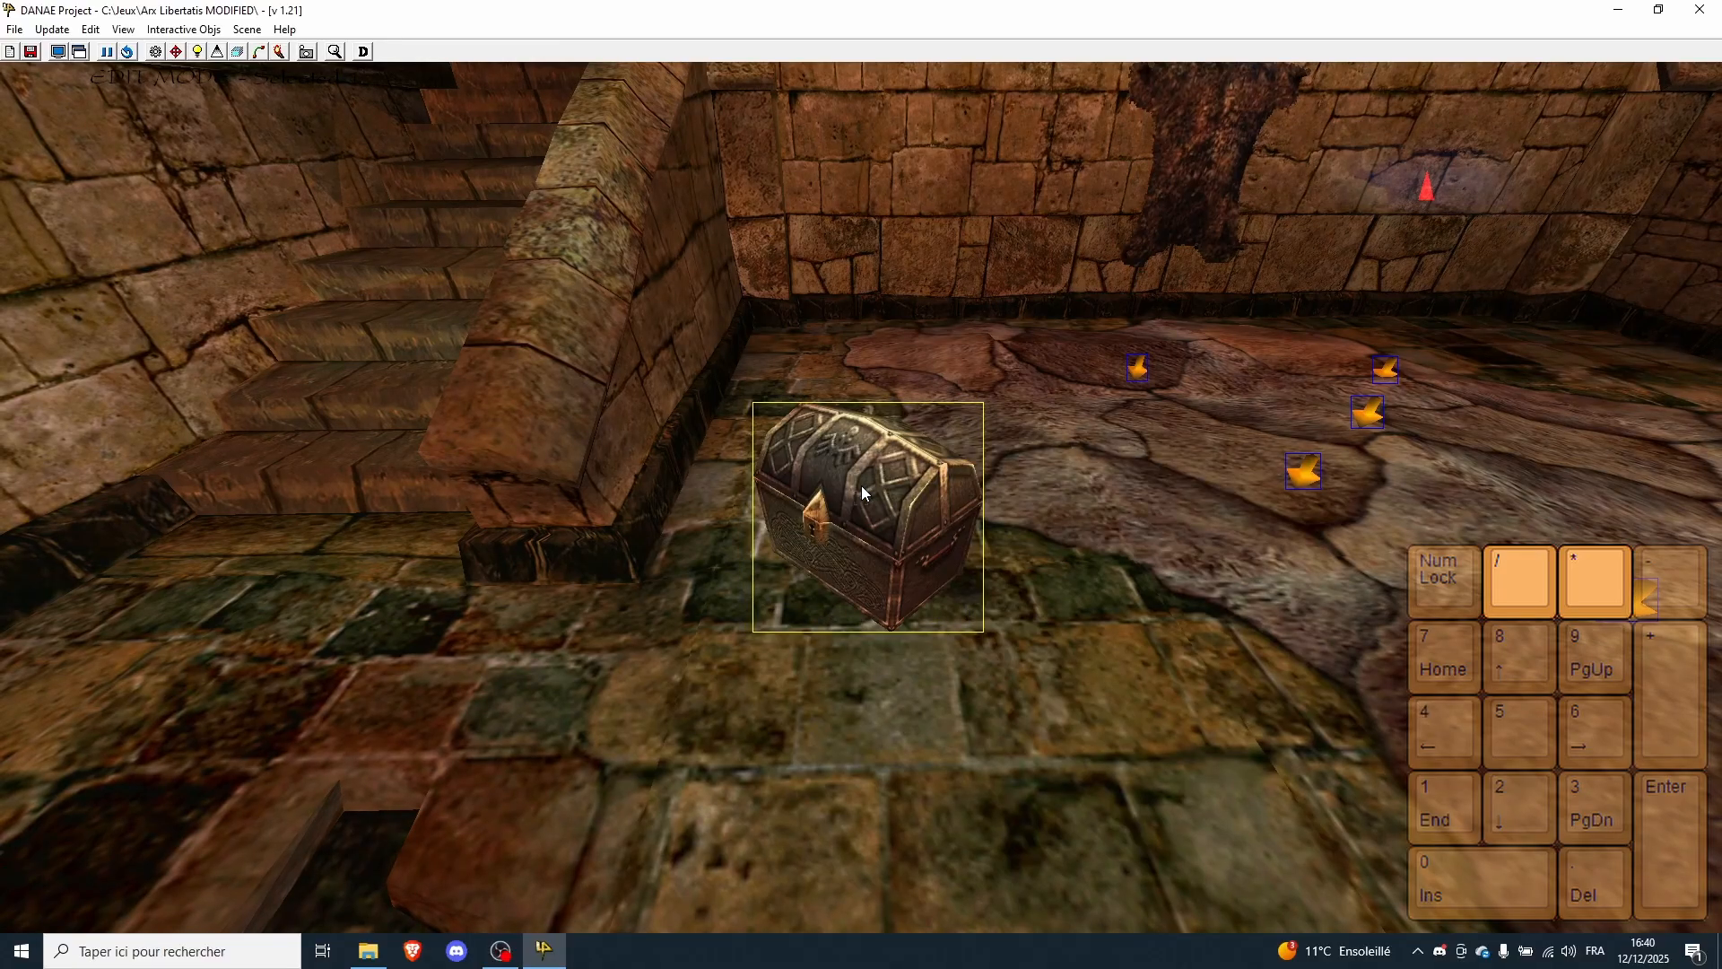
- Apply repeated random rotations to the chest, tilting it into several different orientations
key("KP_Prior")
key("KP_Prior")
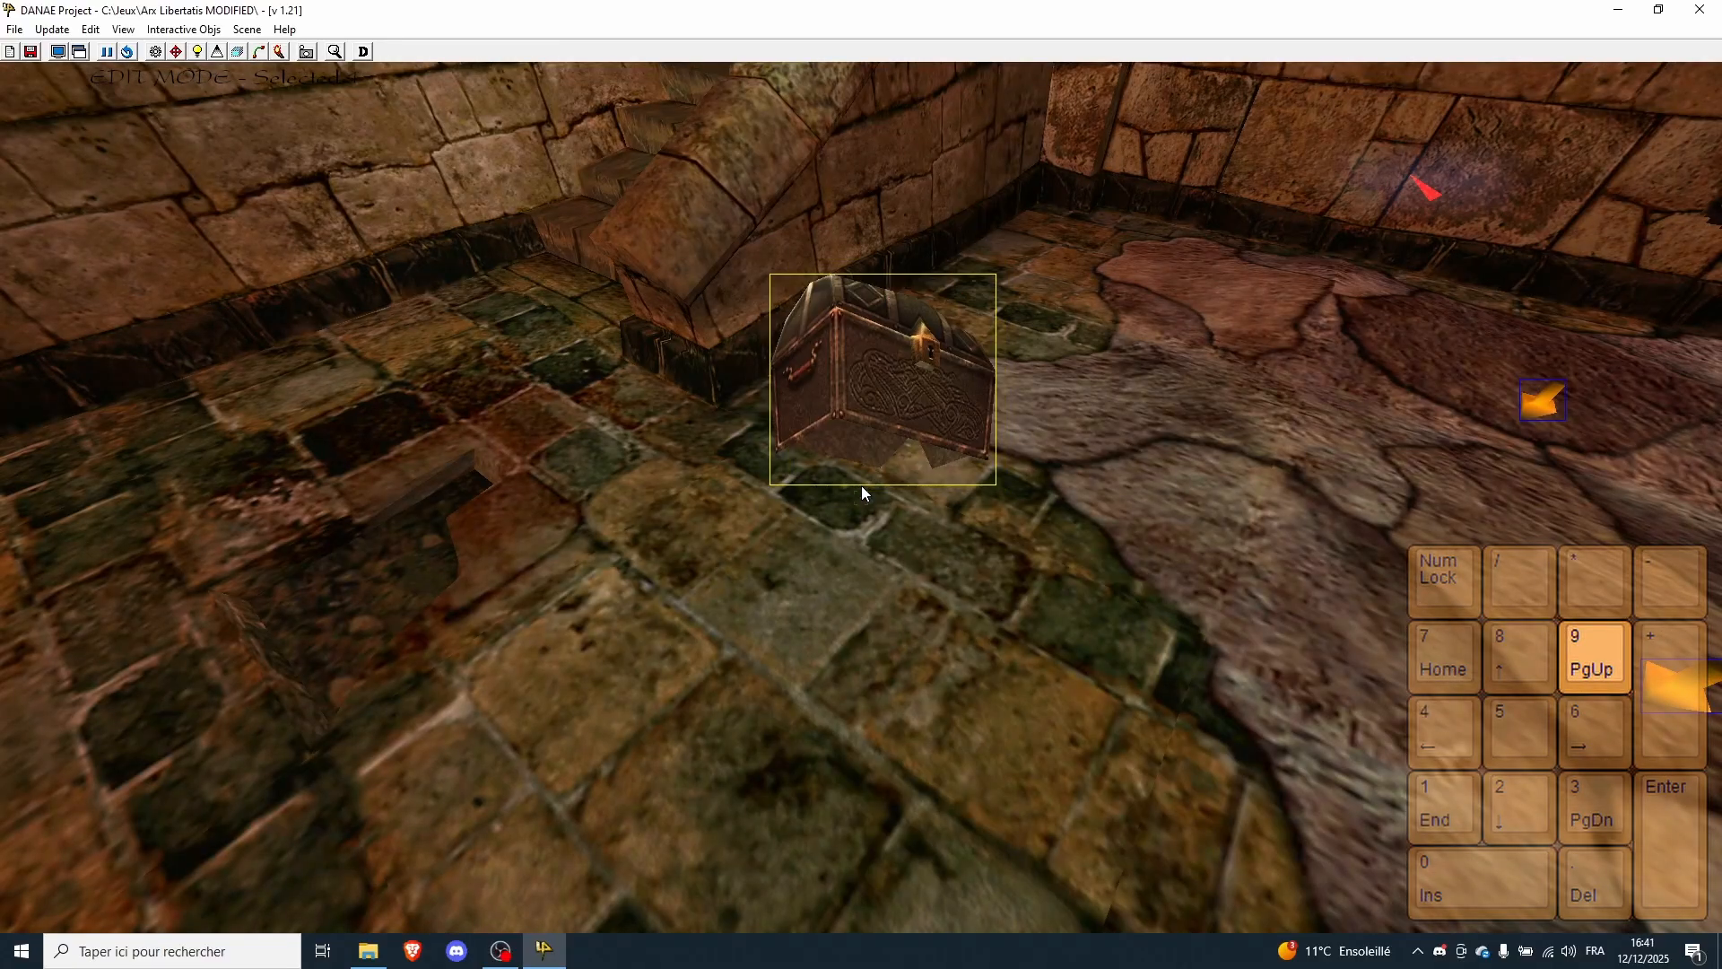
key("KP_Prior")
key("KP_Prior")
key("KP_Prior")
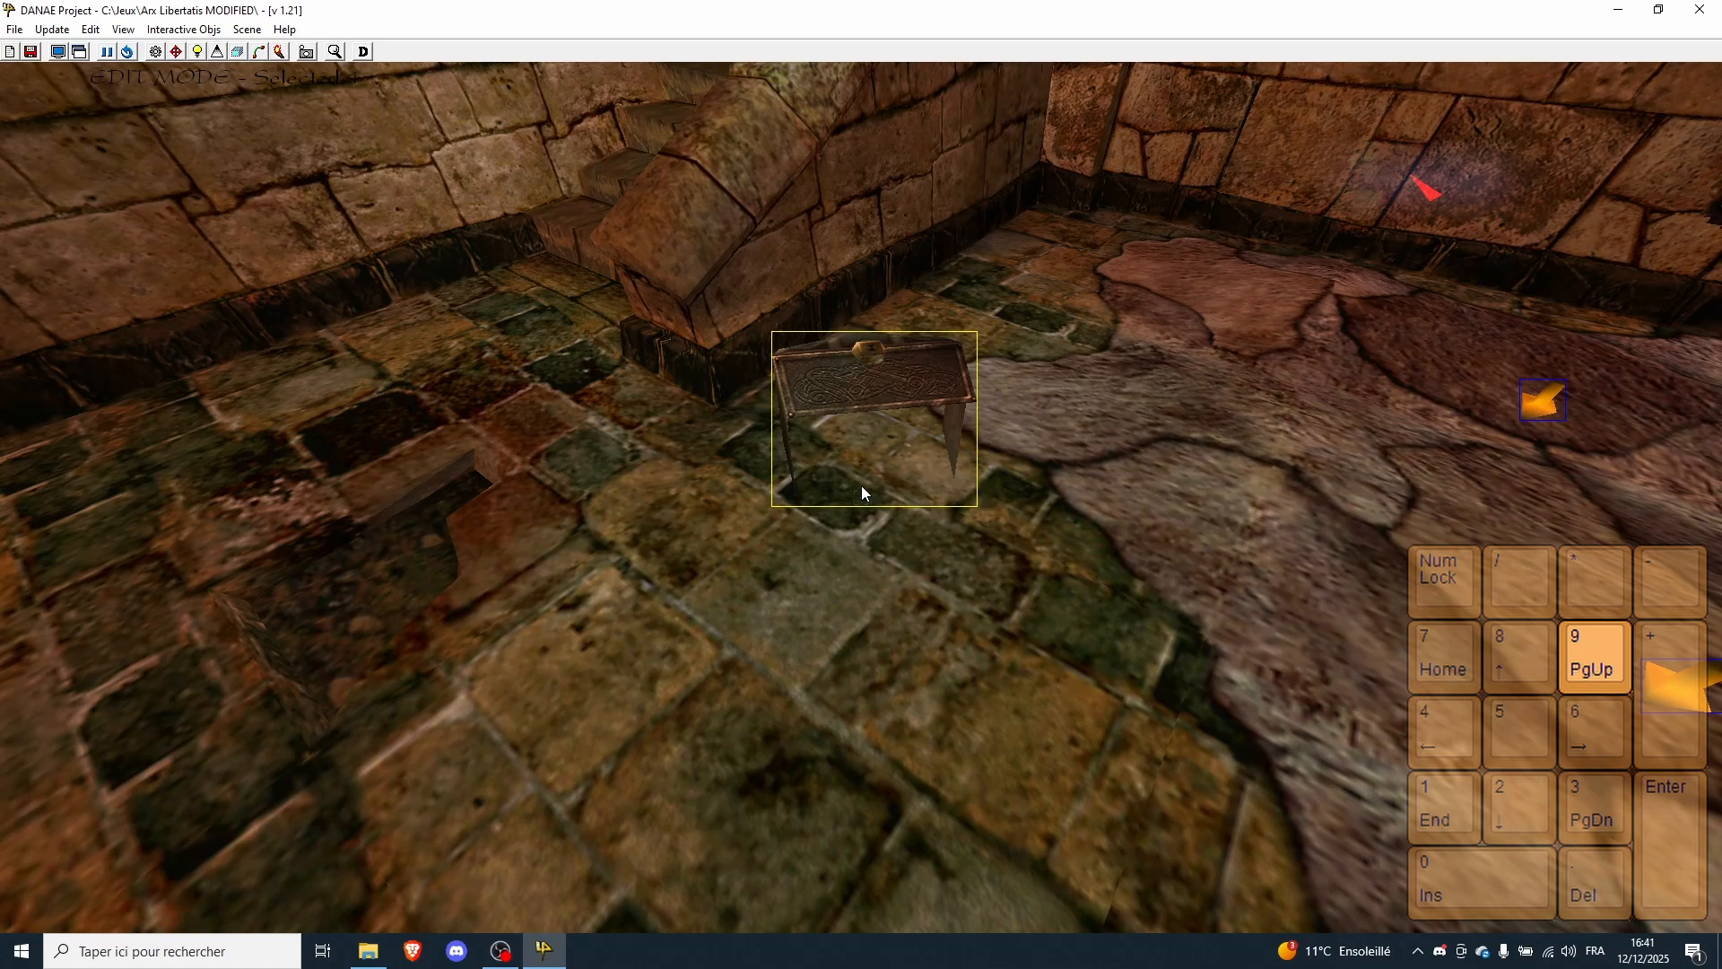
key("KP_Prior")
key("KP_Prior")
key("KP_Prior")
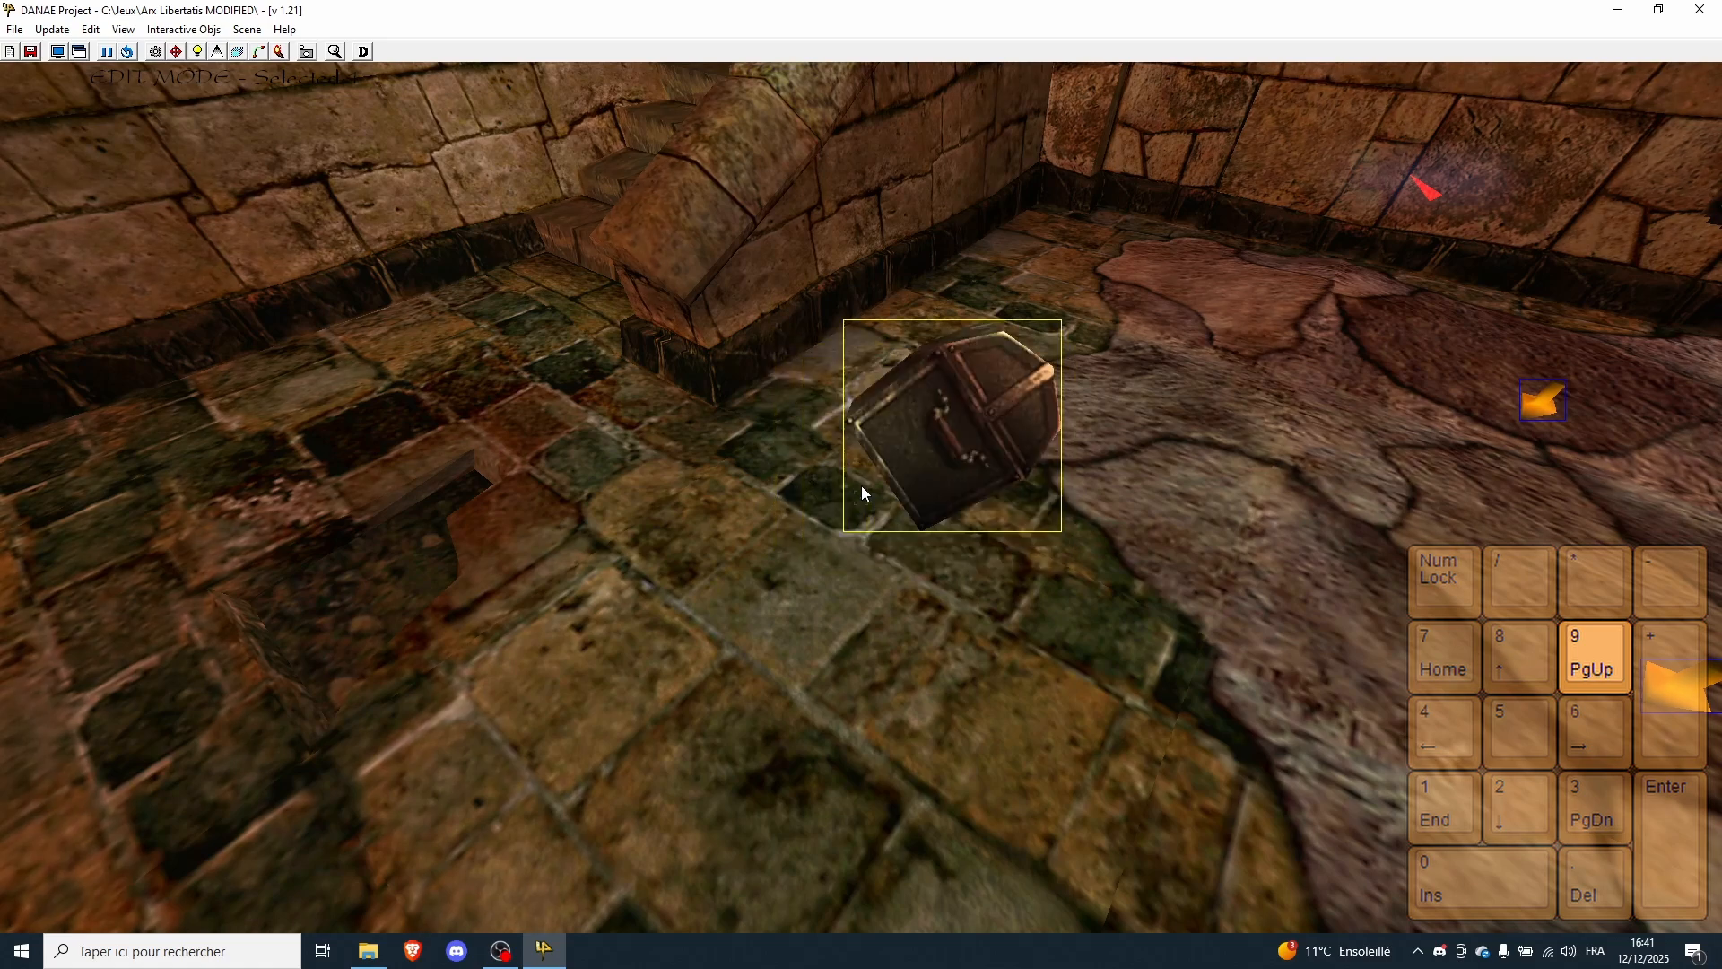
key("KP_Prior")
key("KP_Prior")
key("KP_Prior")
key("KP_Prior")
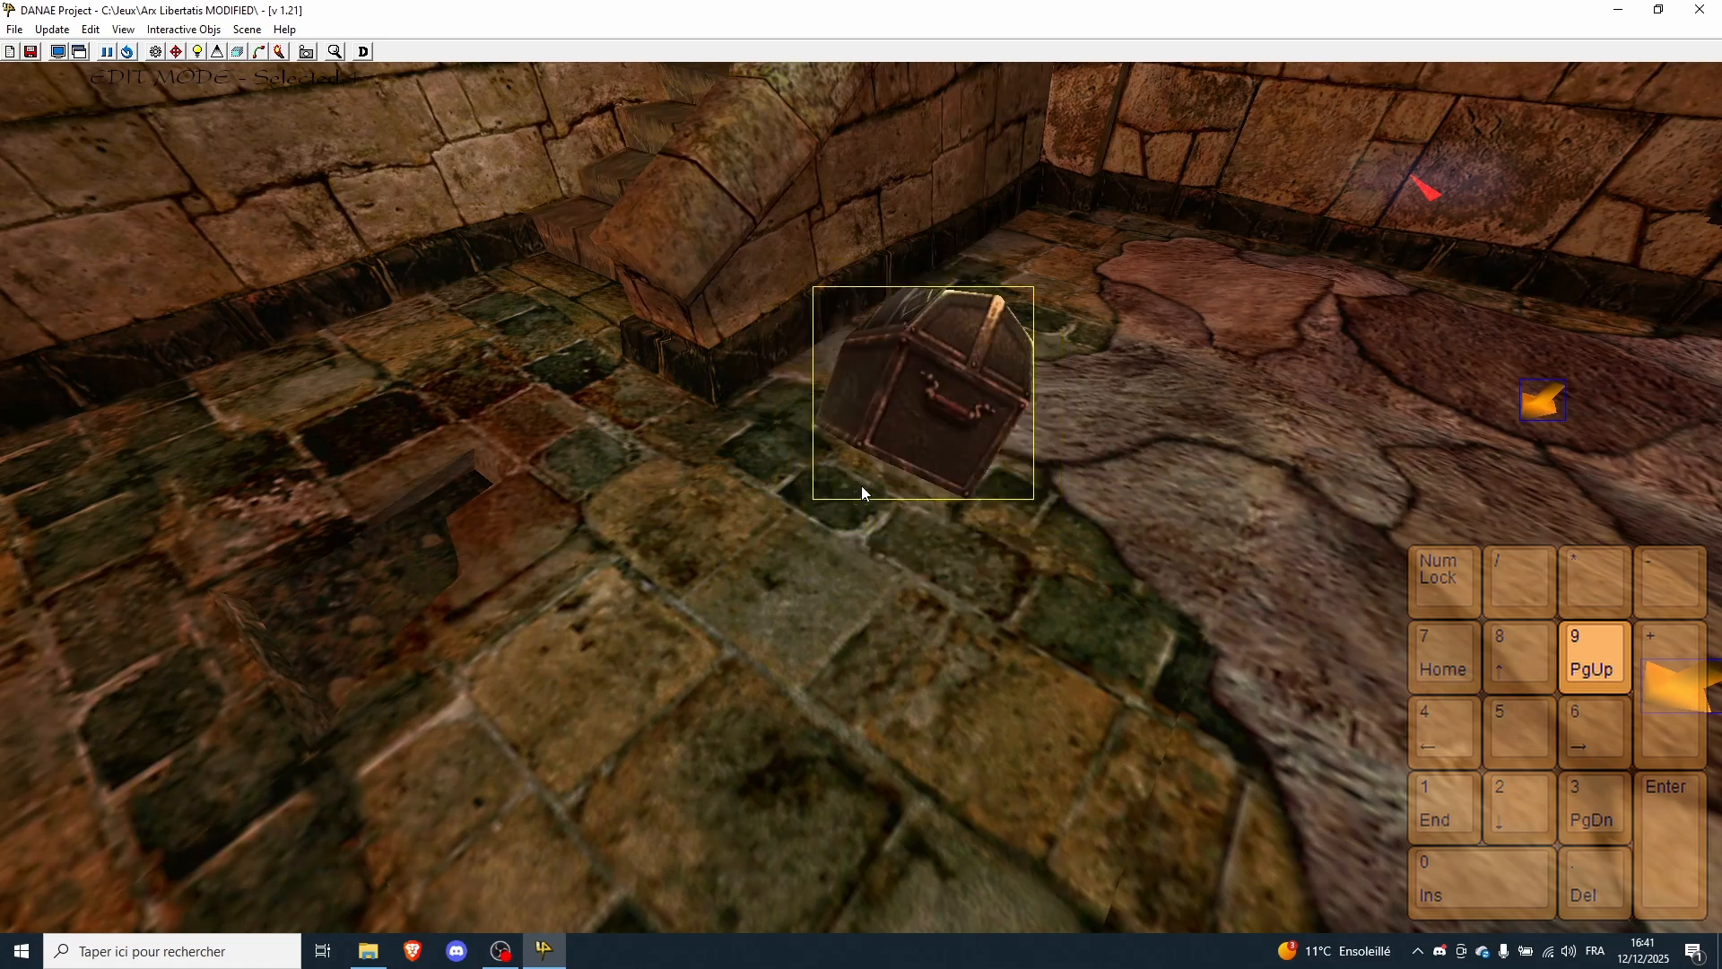
key("KP_Prior")
key("KP_Prior")
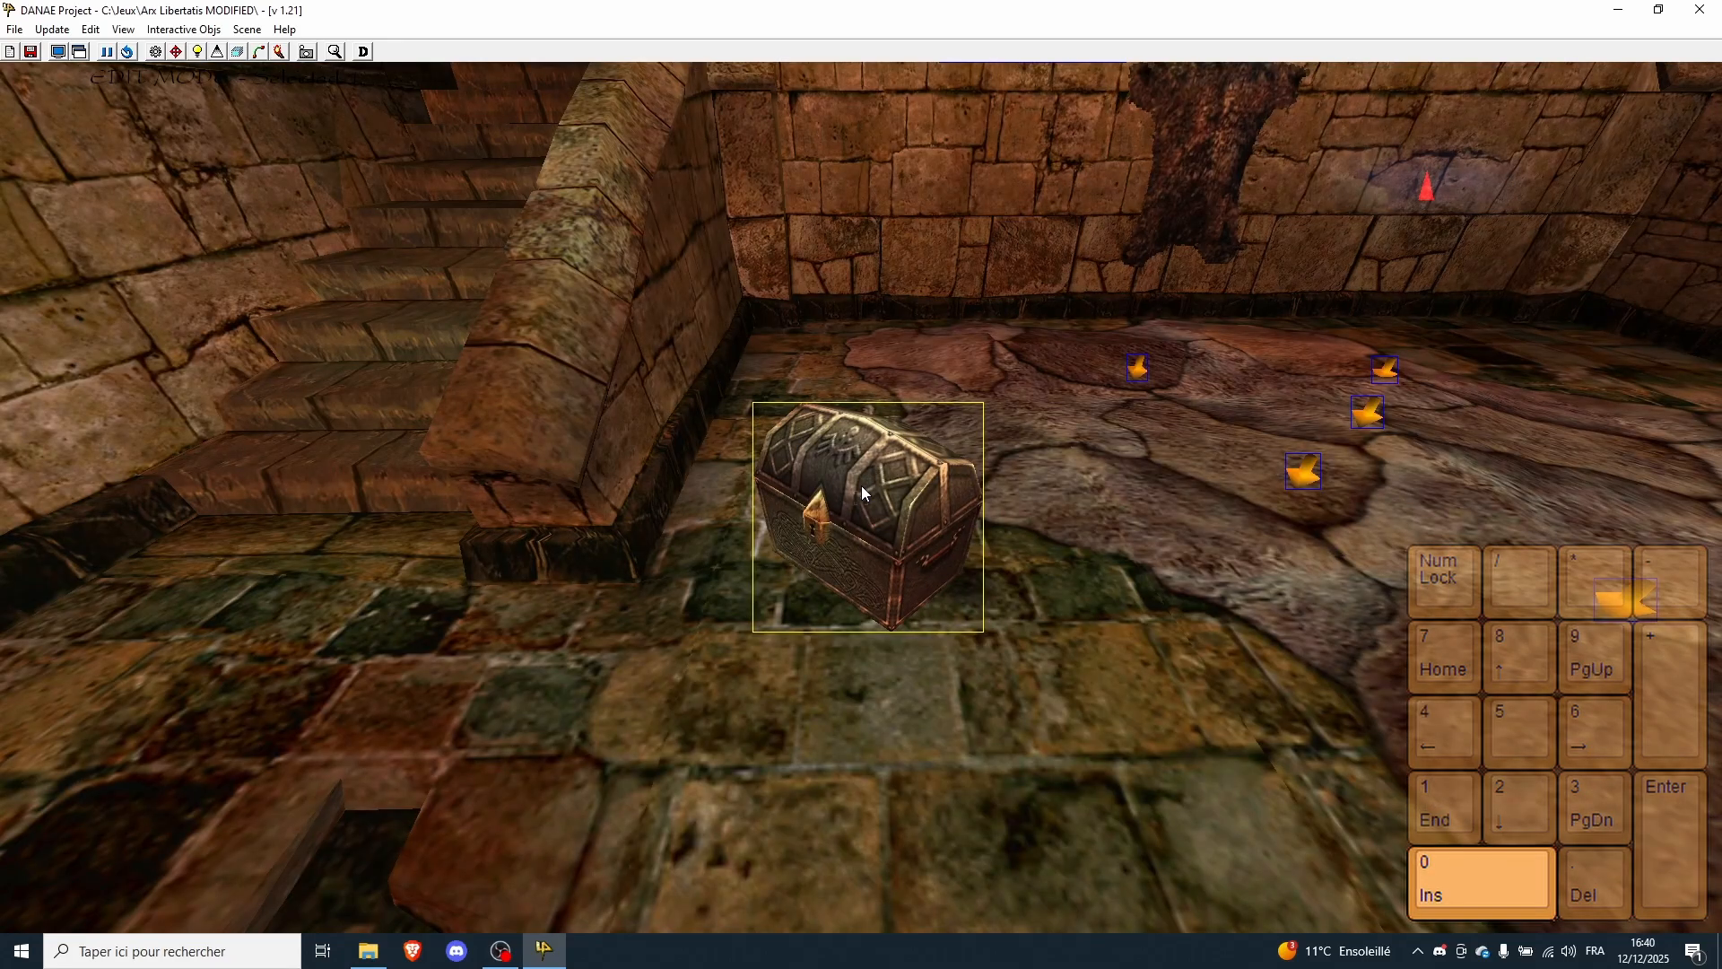
- Reset the chest's orientation, shift it away from the staircase wall and rotate it around its vertical axis
key("KP_Insert")
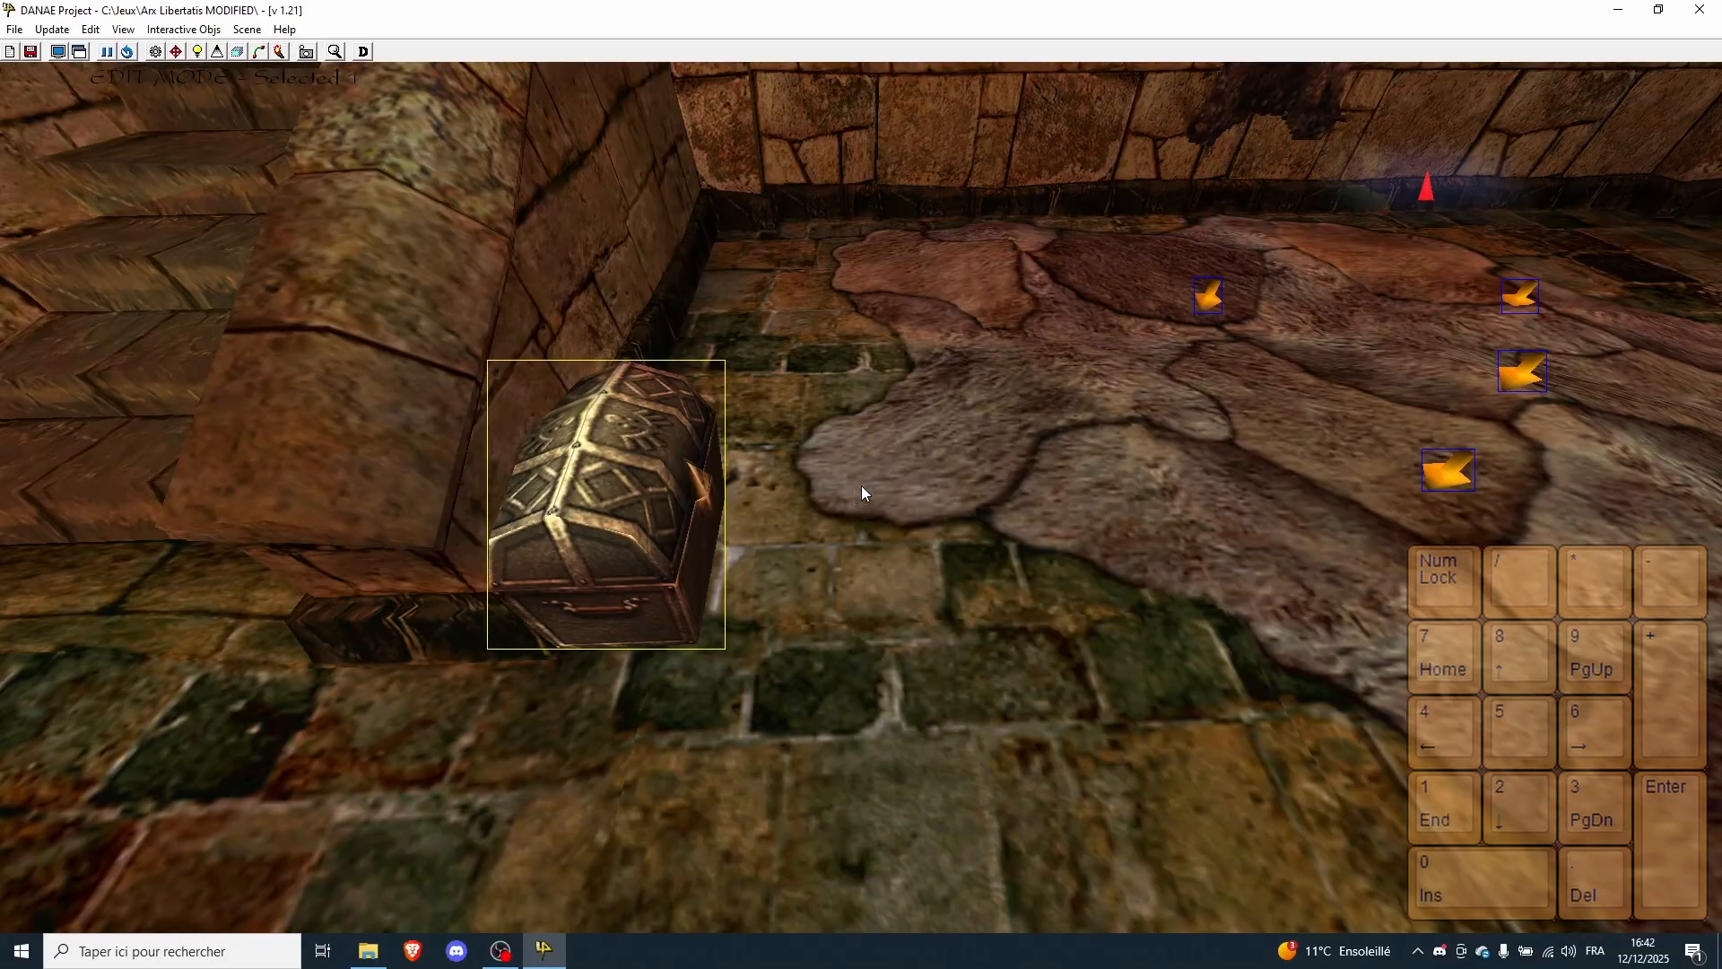
key("KP_Right")
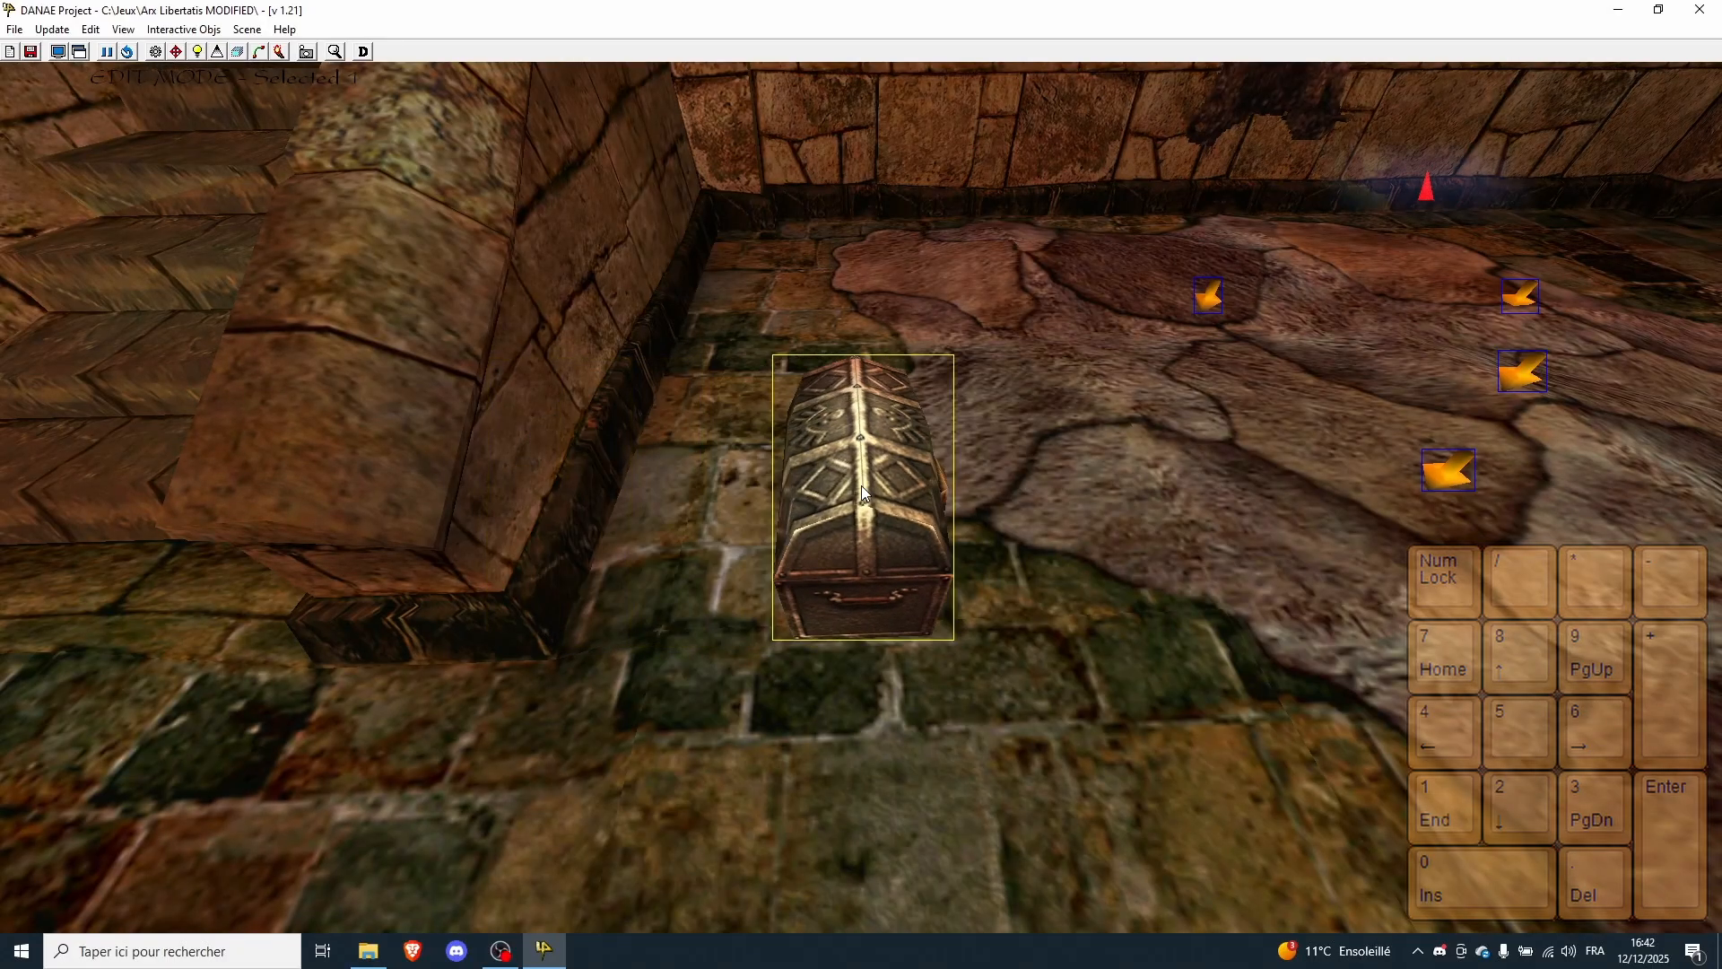
key("KP_9")
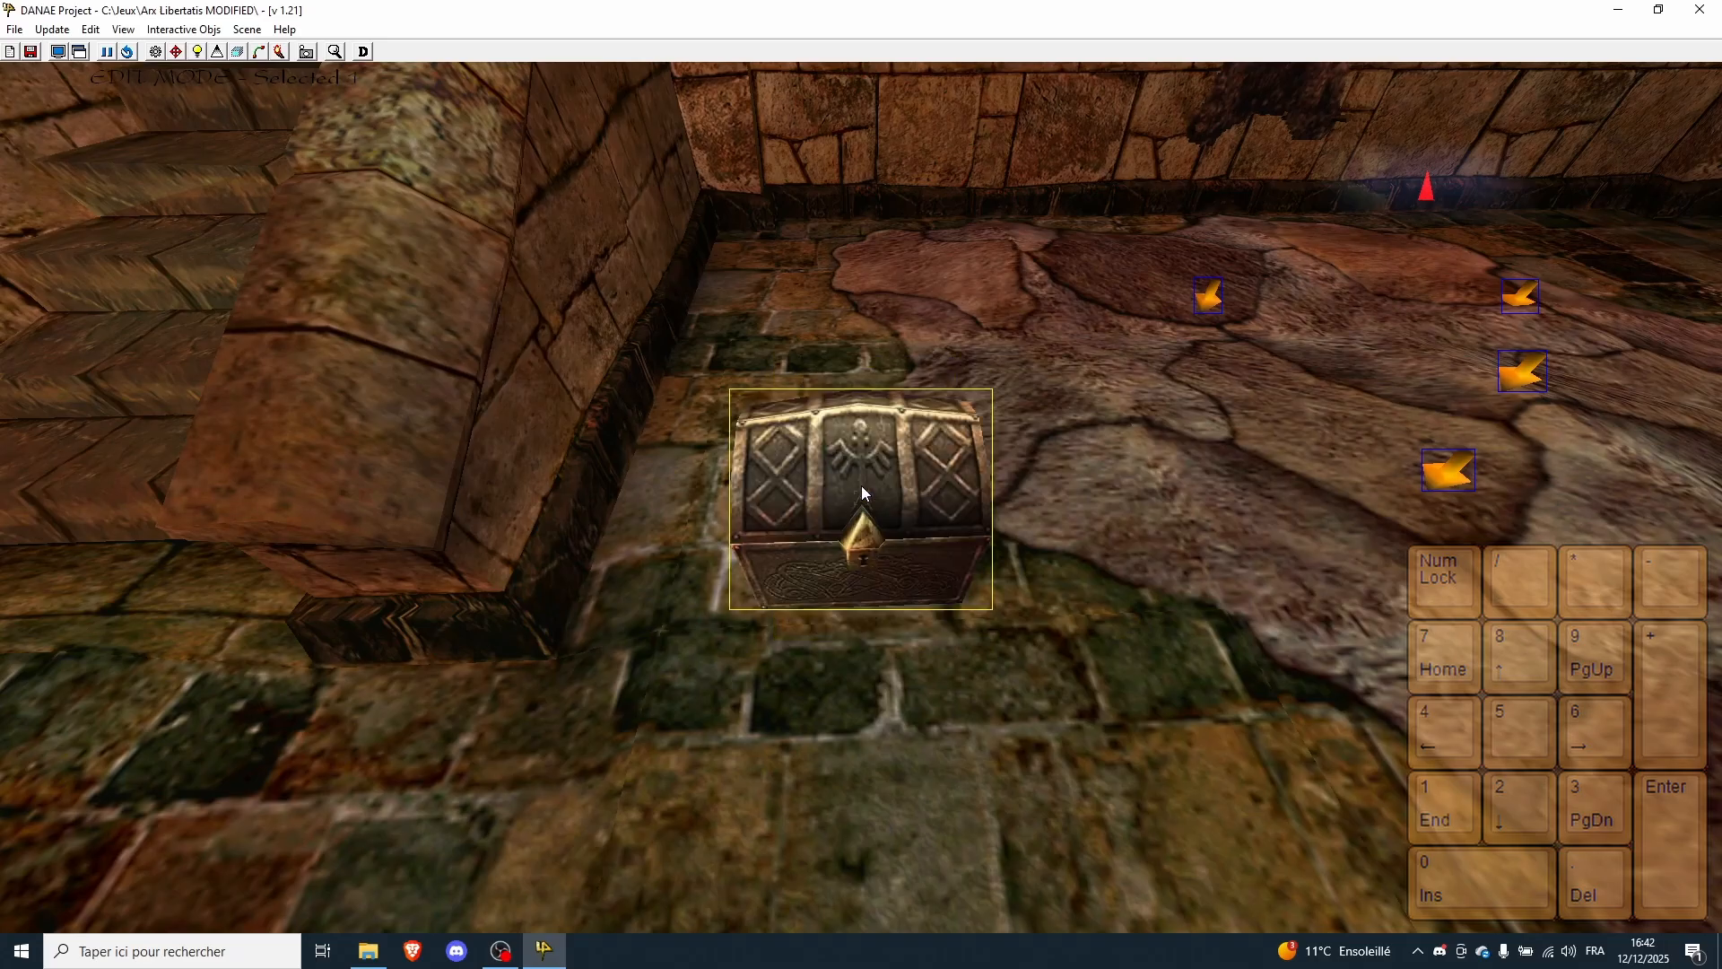
key("shift+KP_9")
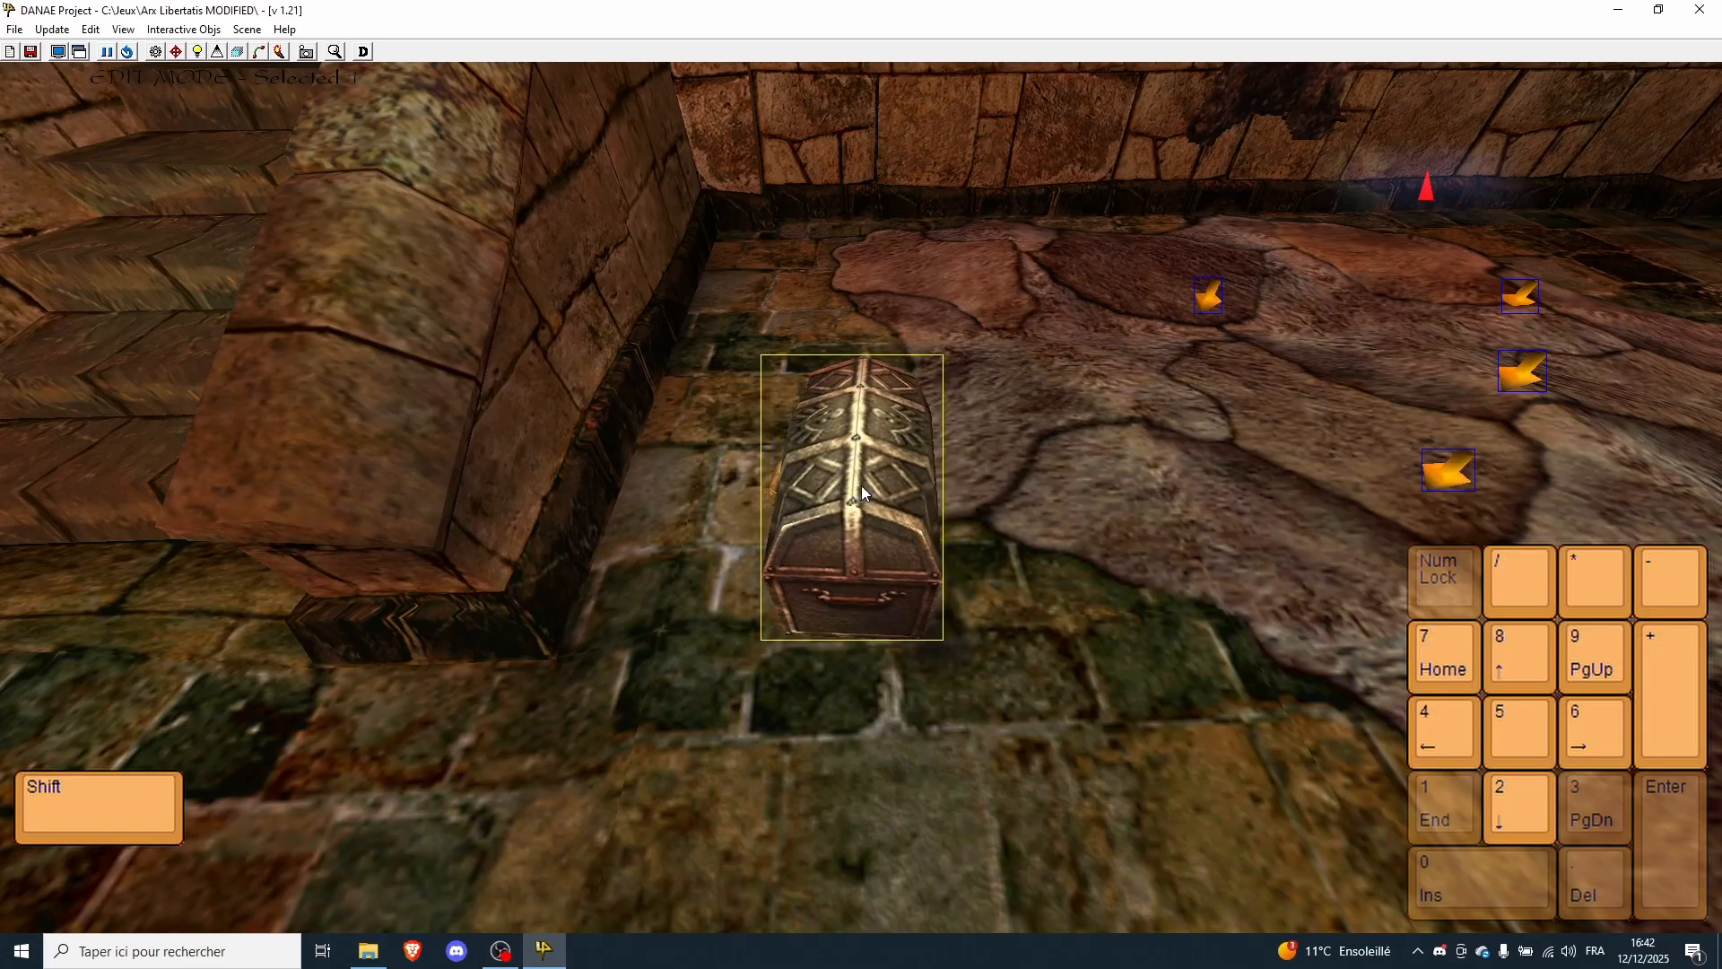
key("shift+KP_9")
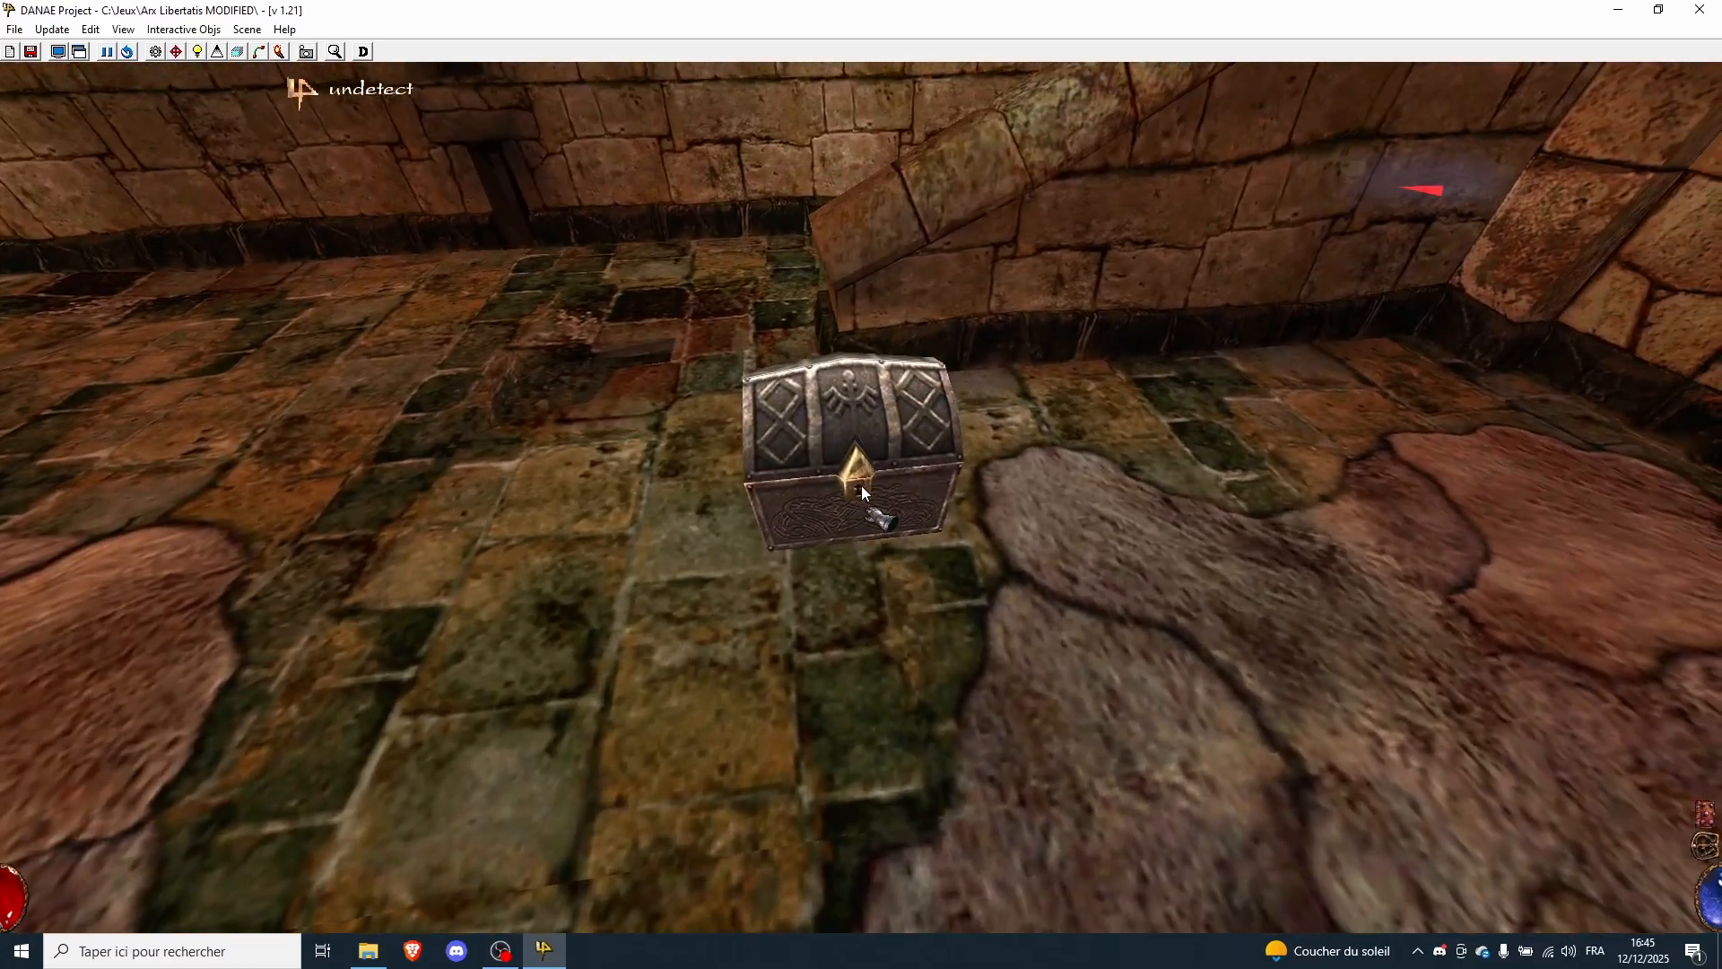
- Test the placed chest in game mode by opening and closing it
left_click(861, 486)
right_click(859, 460)
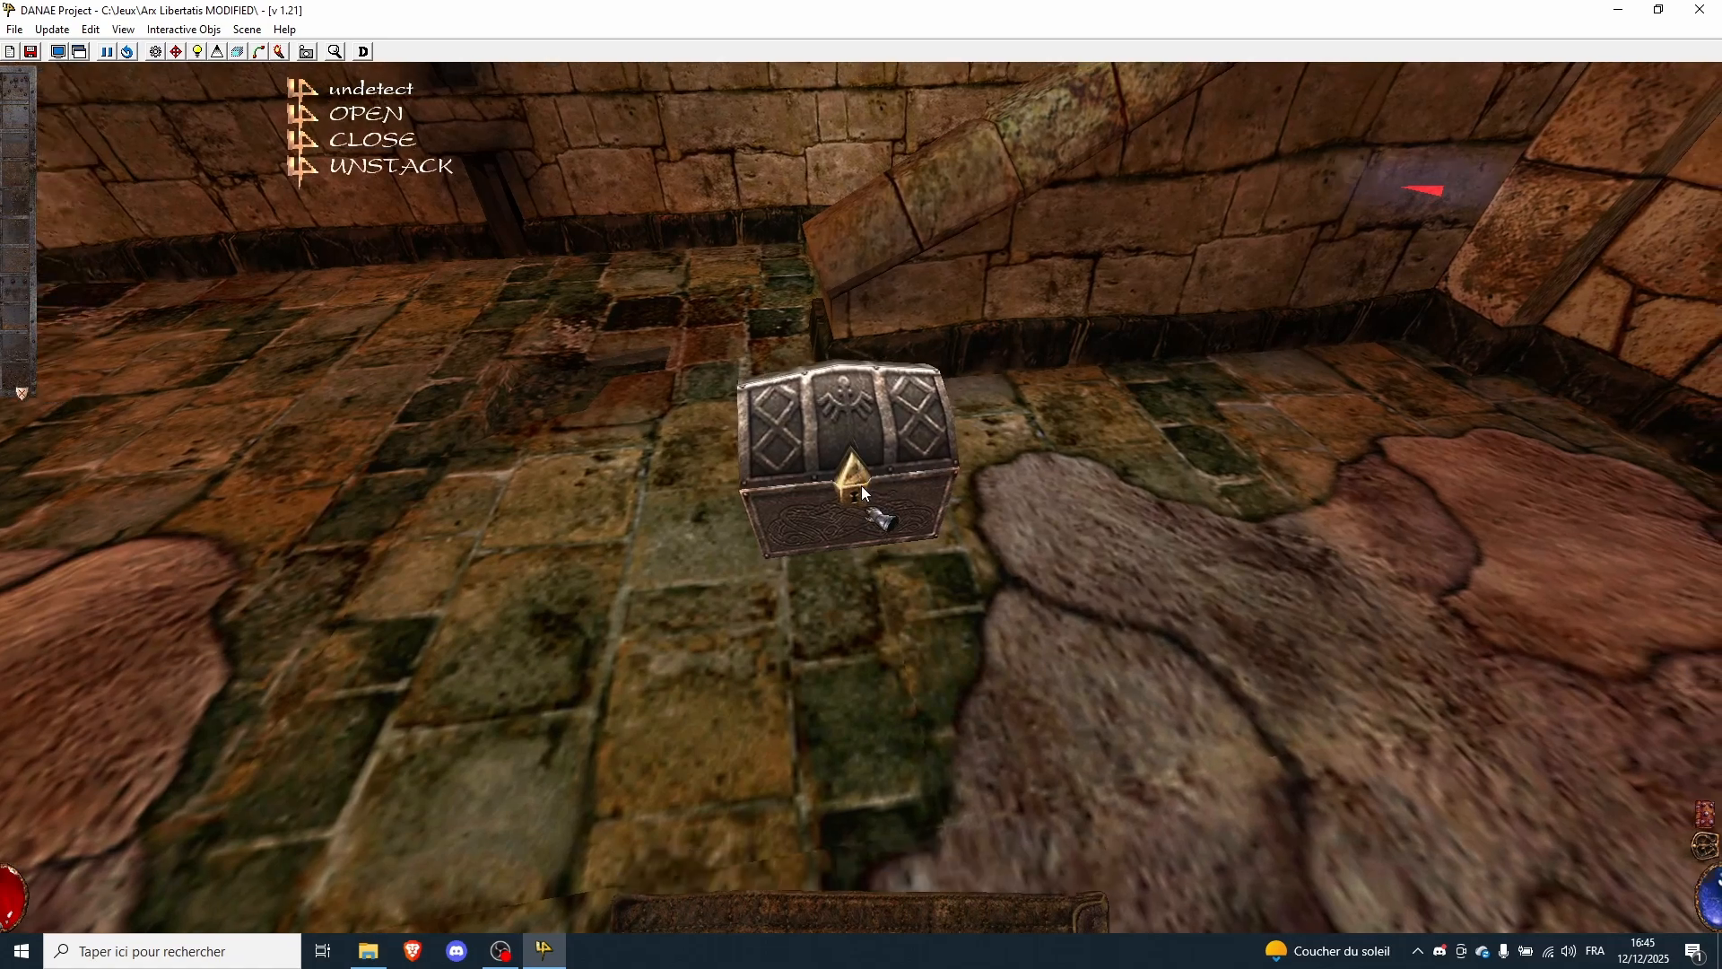
key("z")
right_click(861, 486)
right_click(876, 472)
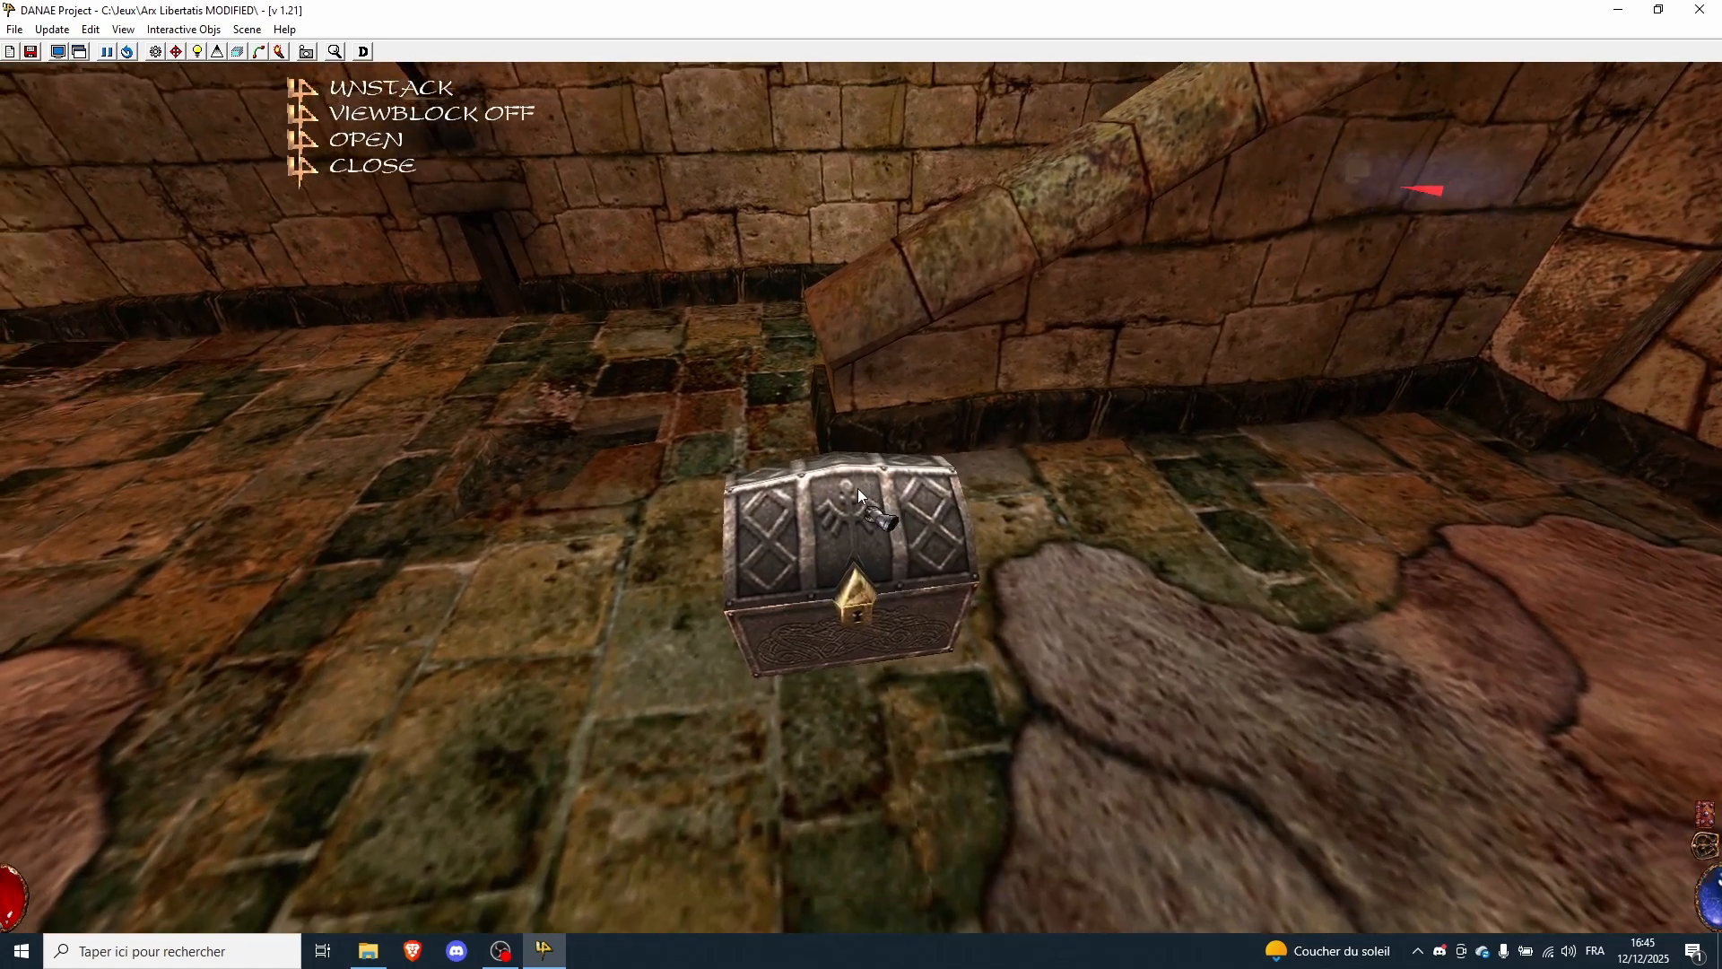
right_click(861, 492)
- Save the current level as level2.DLF in the level2 folder, replacing the existing file
left_click(11, 29)
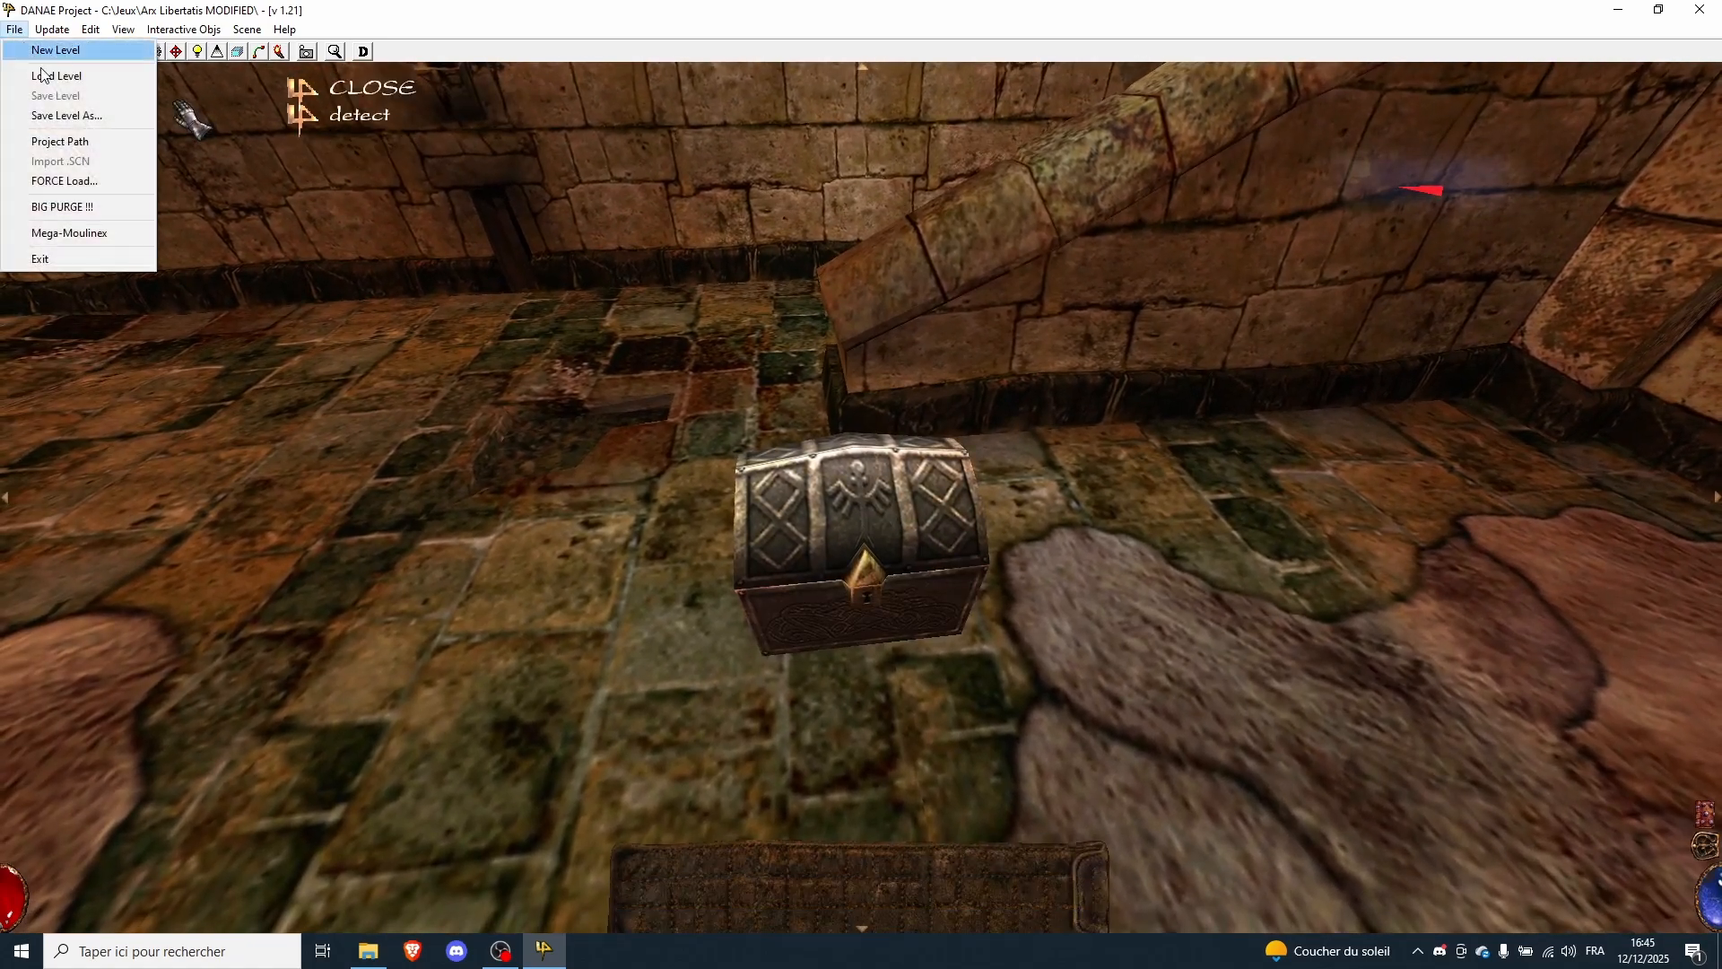
left_click(82, 115)
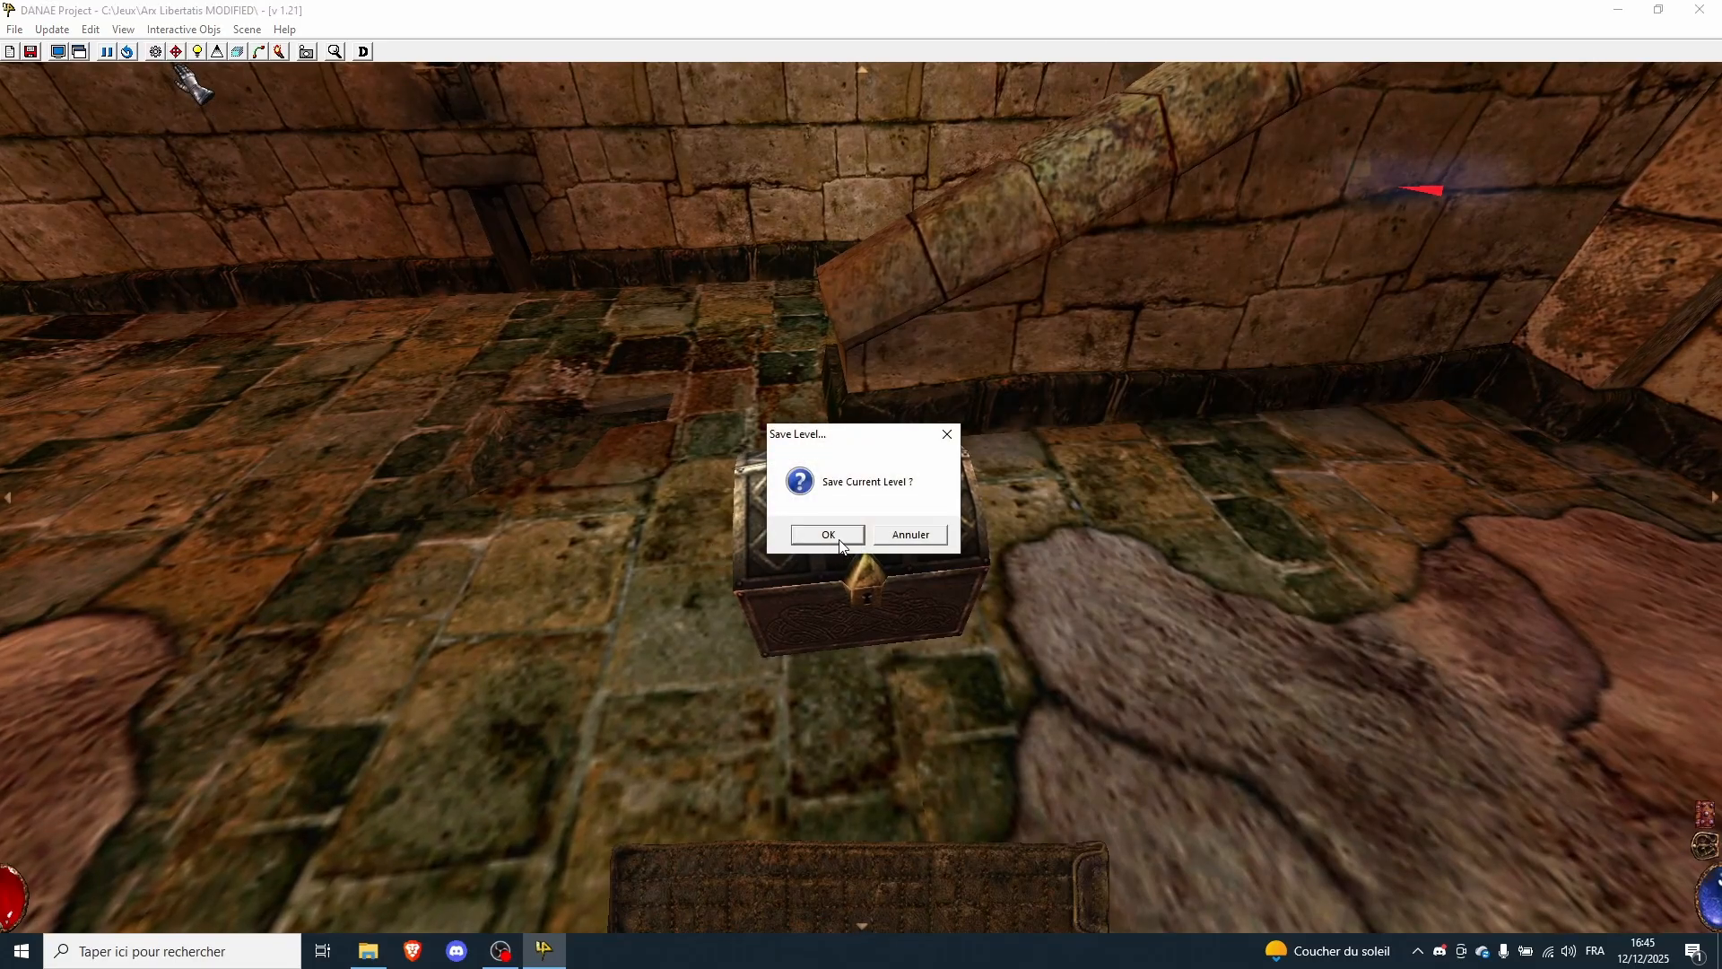
left_click(829, 535)
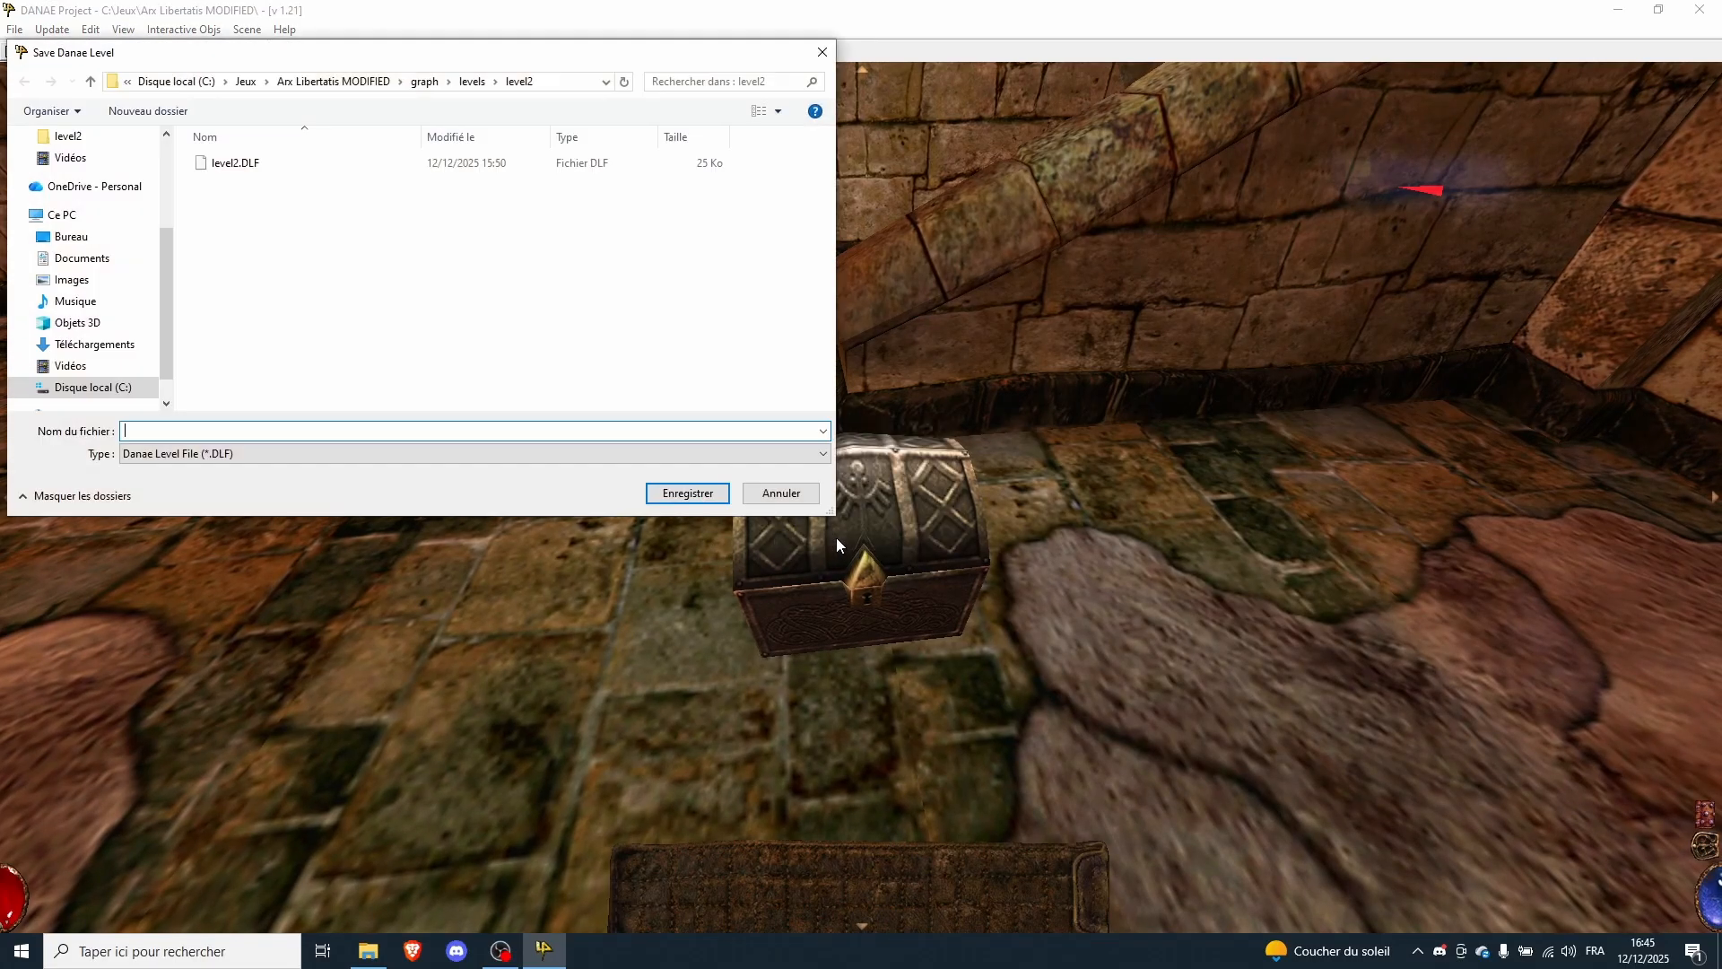
left_click(255, 167)
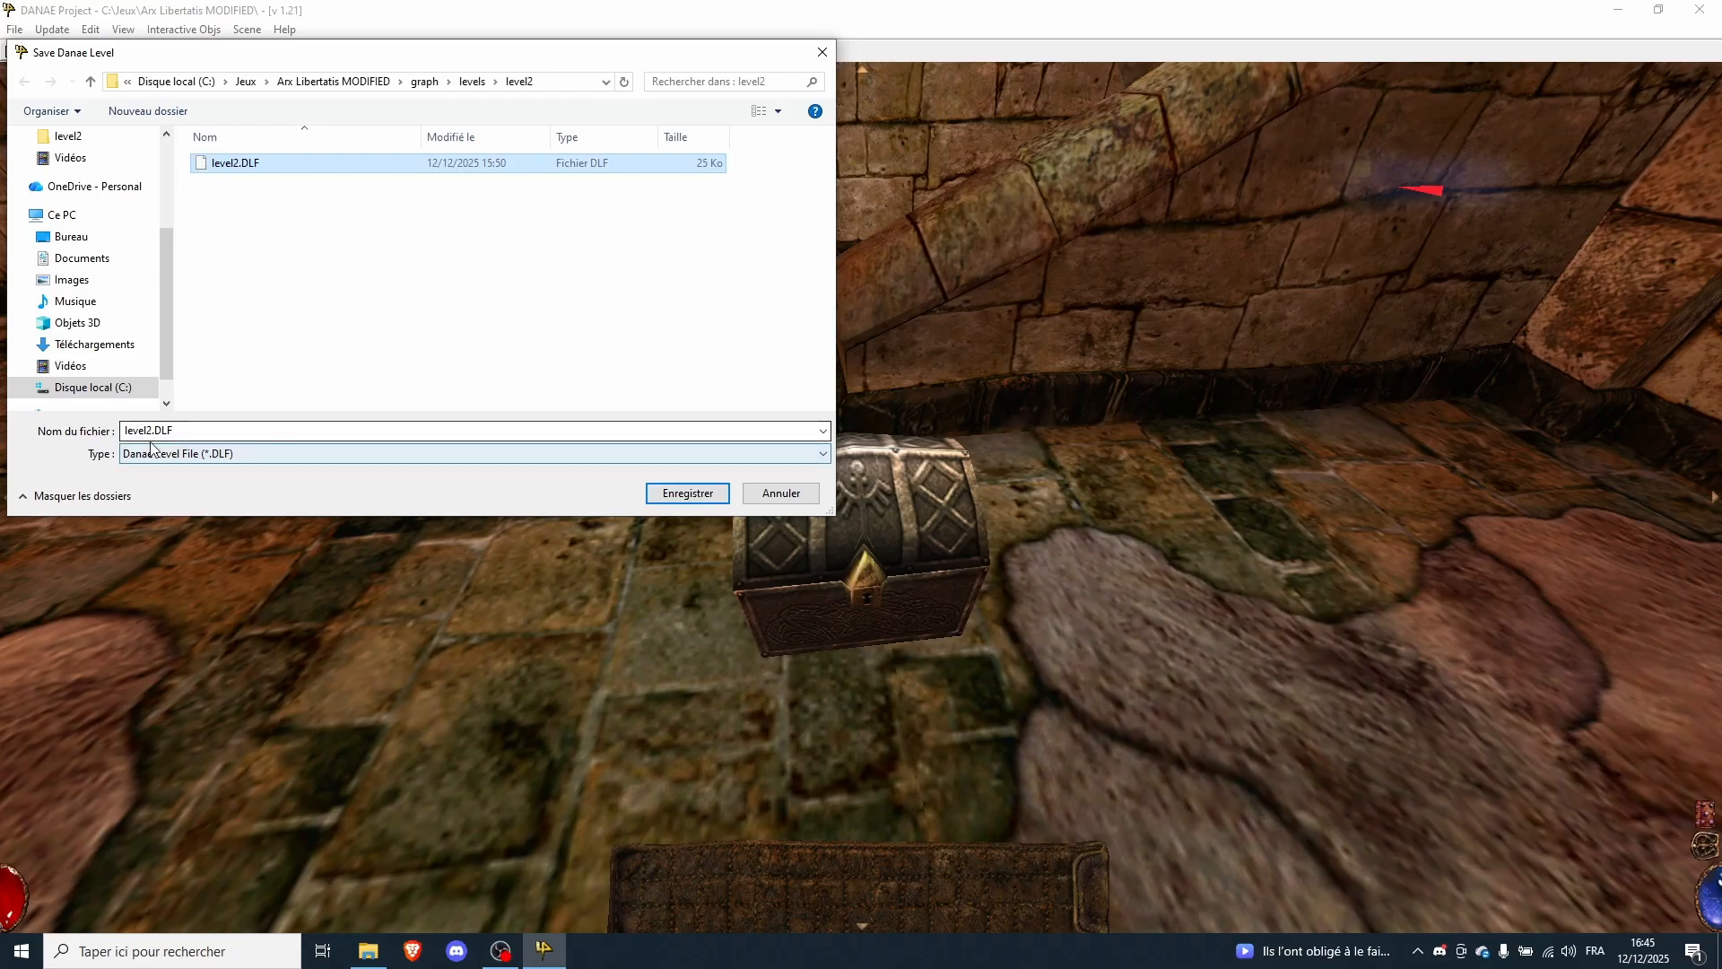
left_click(679, 498)
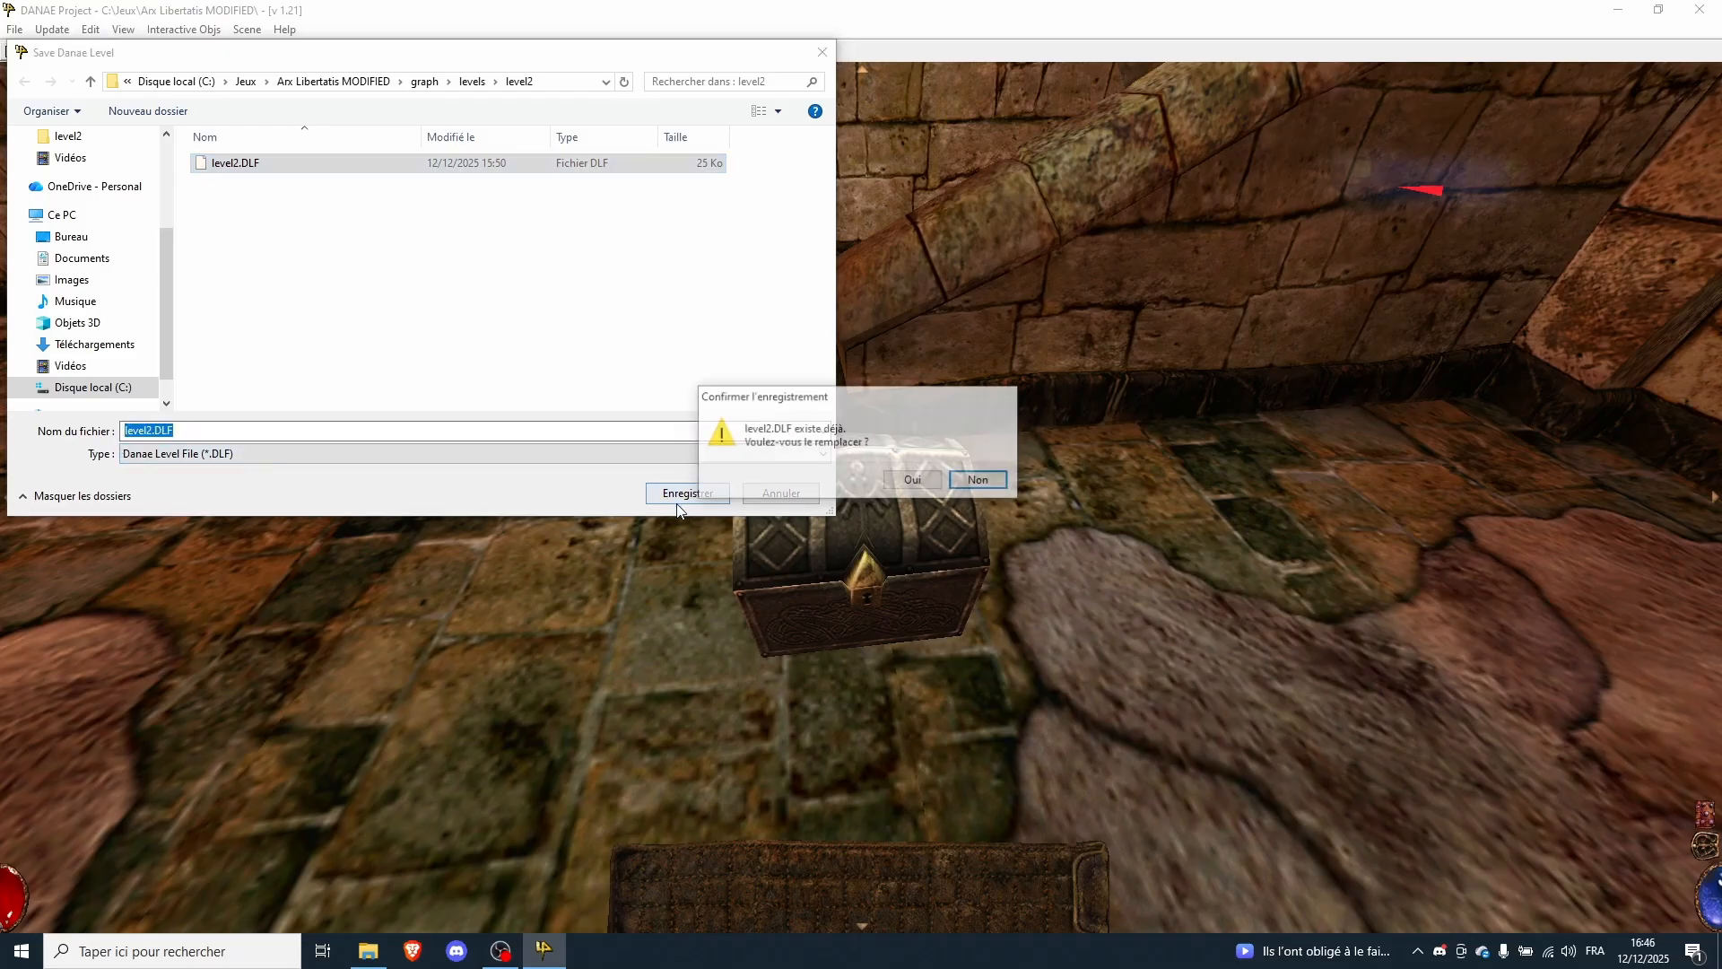
left_click(912, 481)
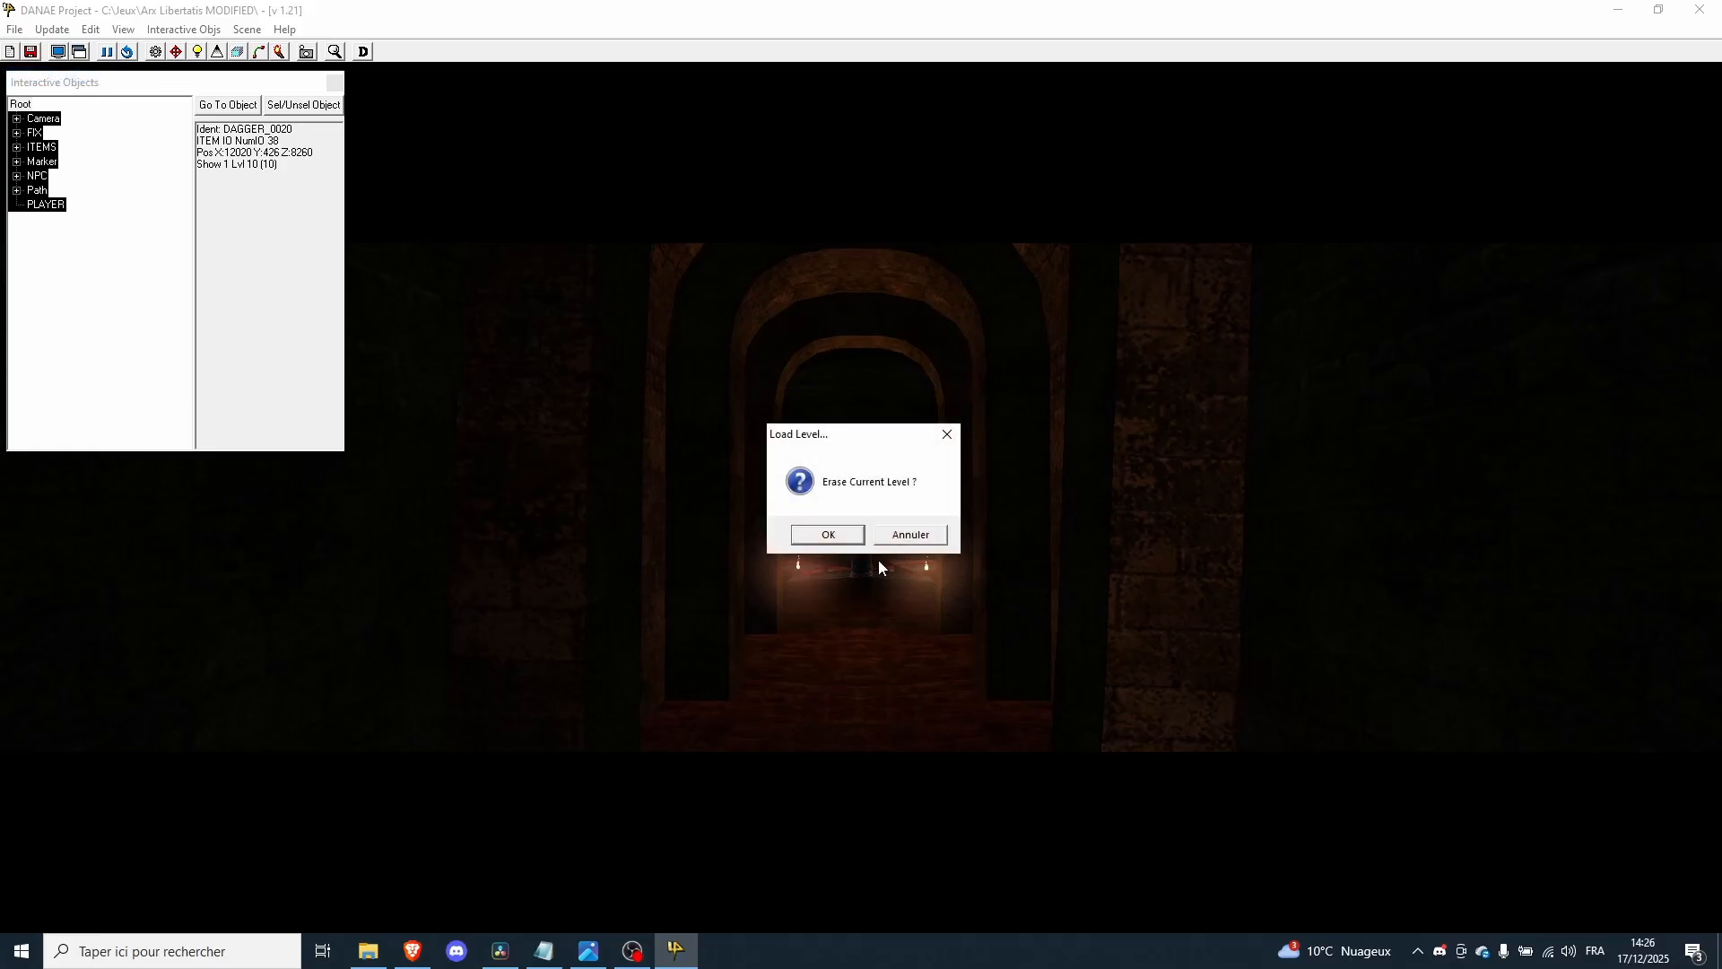
- Load level12.DLF from the level12 folder, erasing the current level
left_click(827, 535)
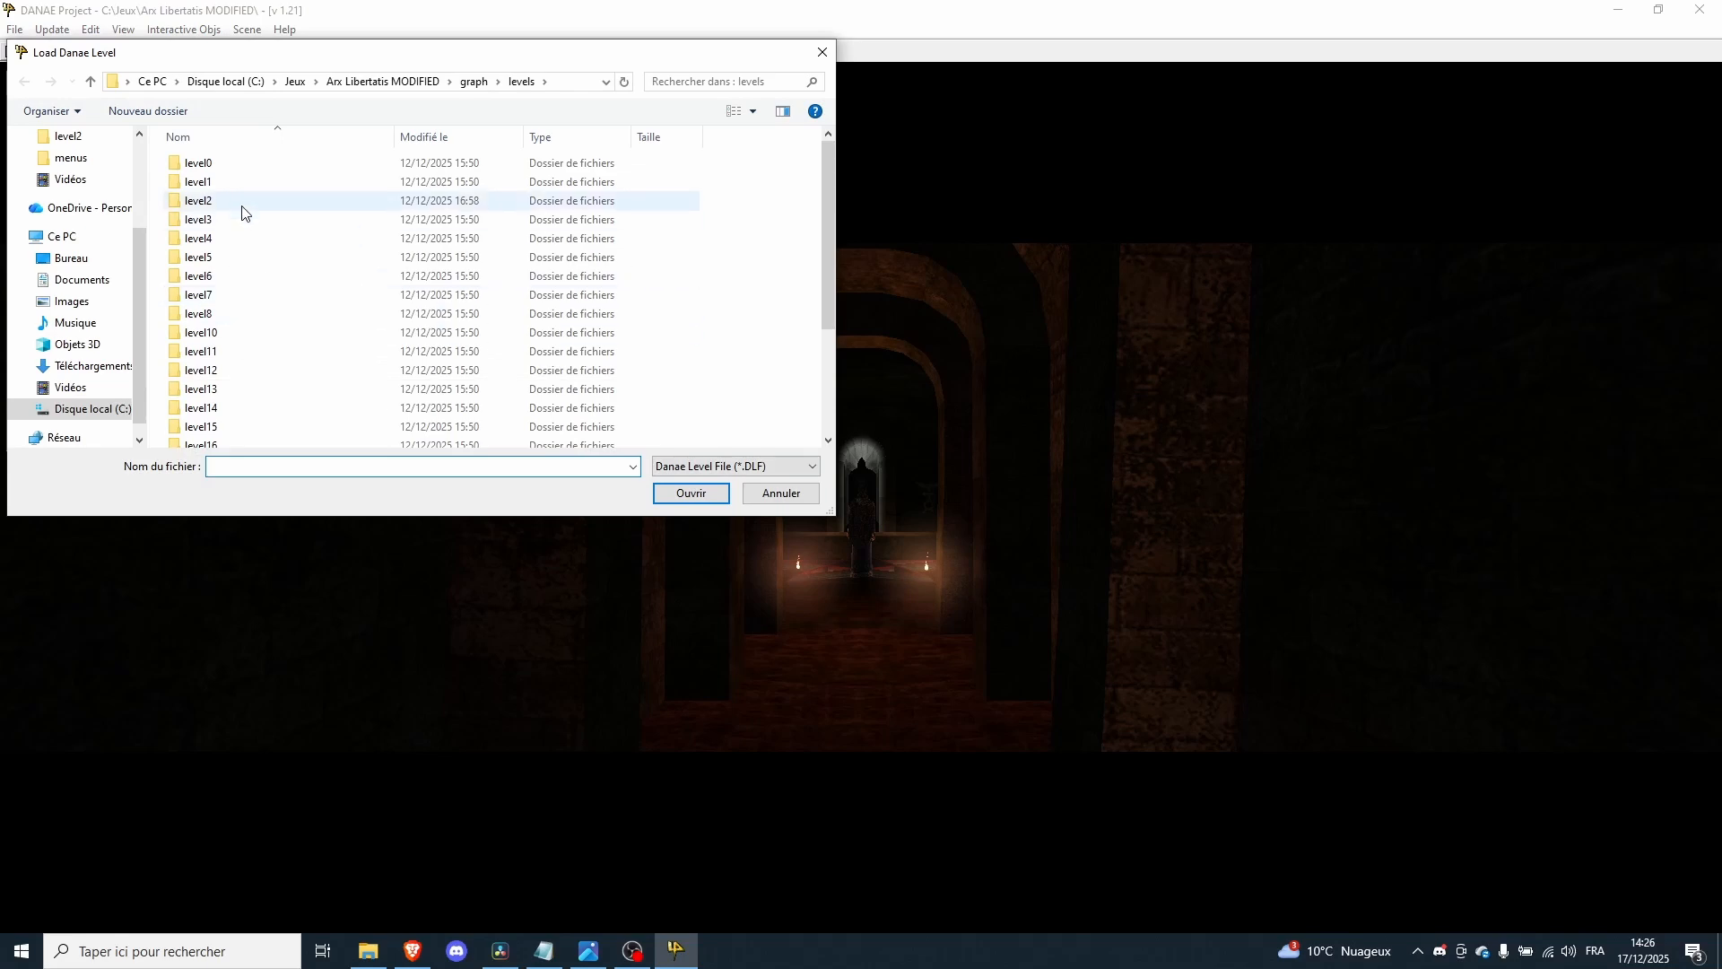
double_click(235, 371)
left_click(243, 165)
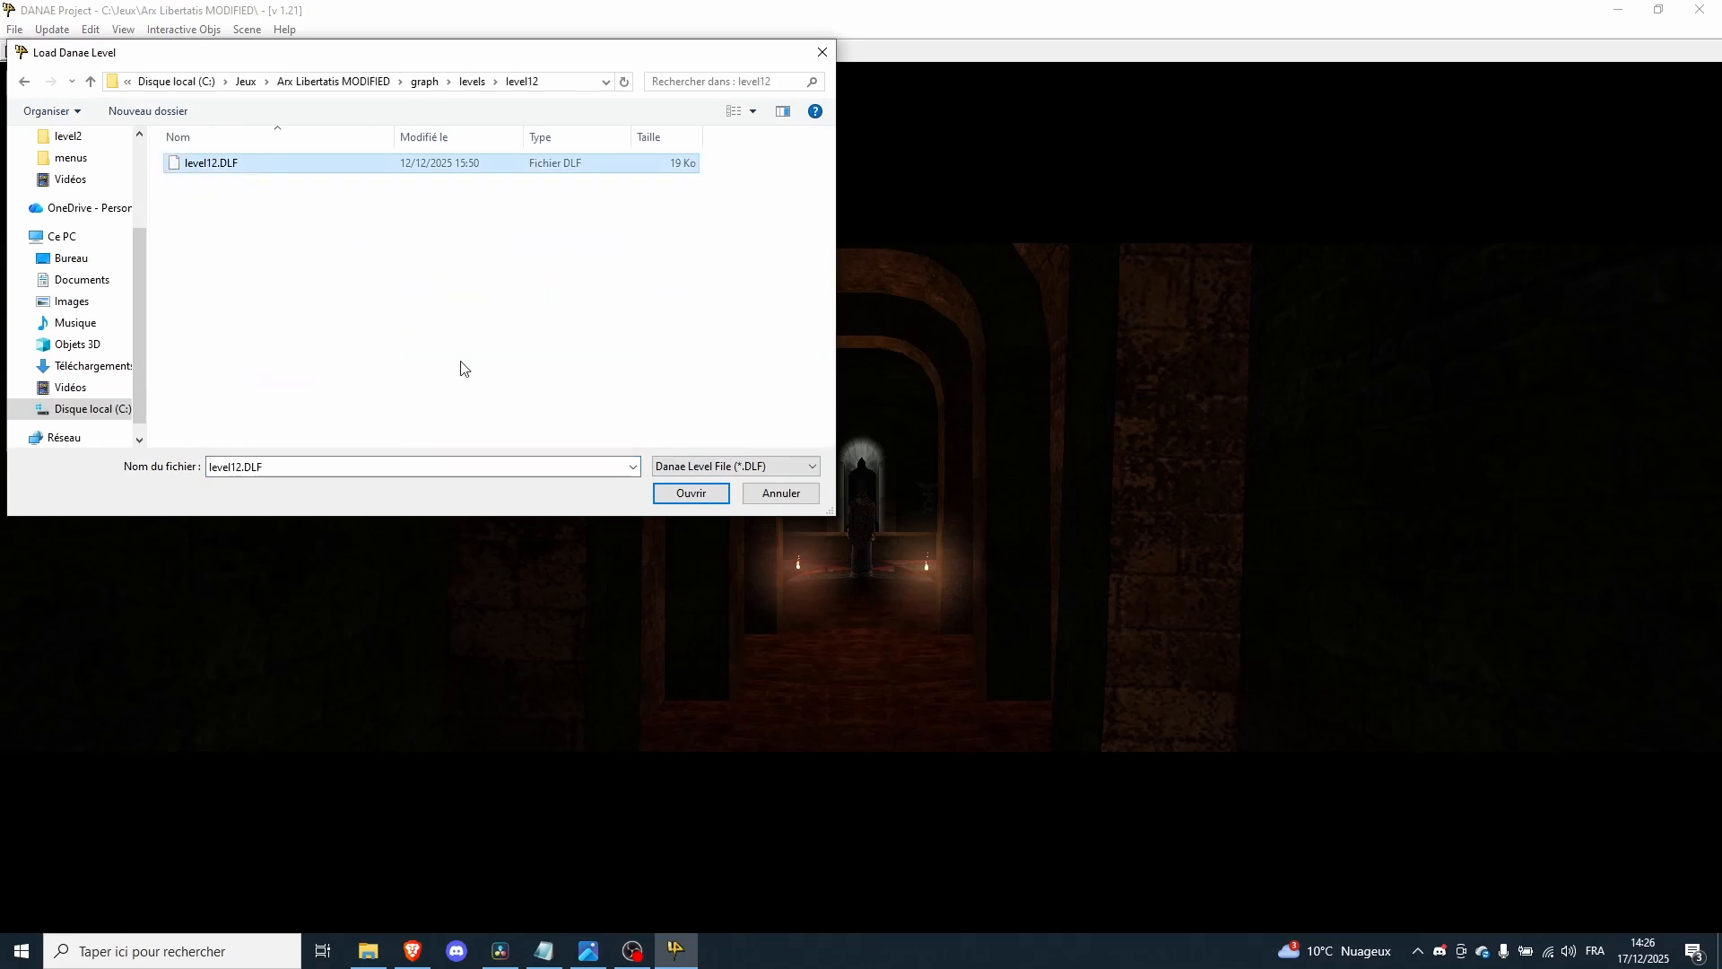
left_click(698, 494)
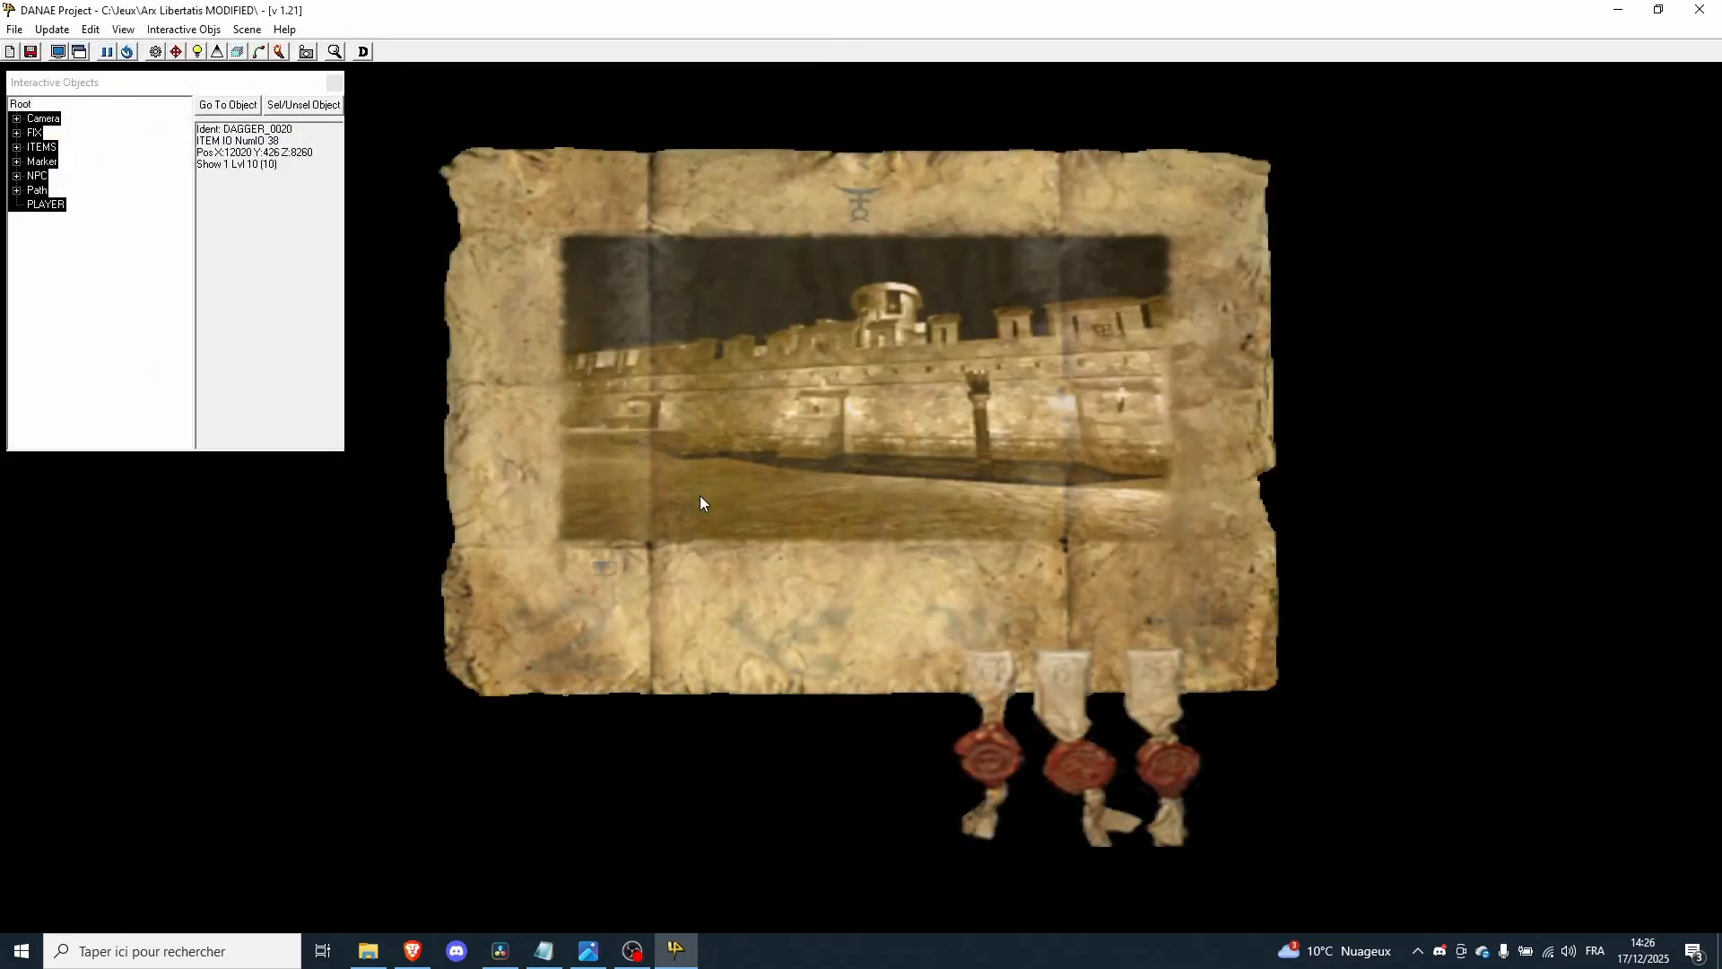
- Start saving the current level under a chosen file name and confirm the save request
left_click(12, 33)
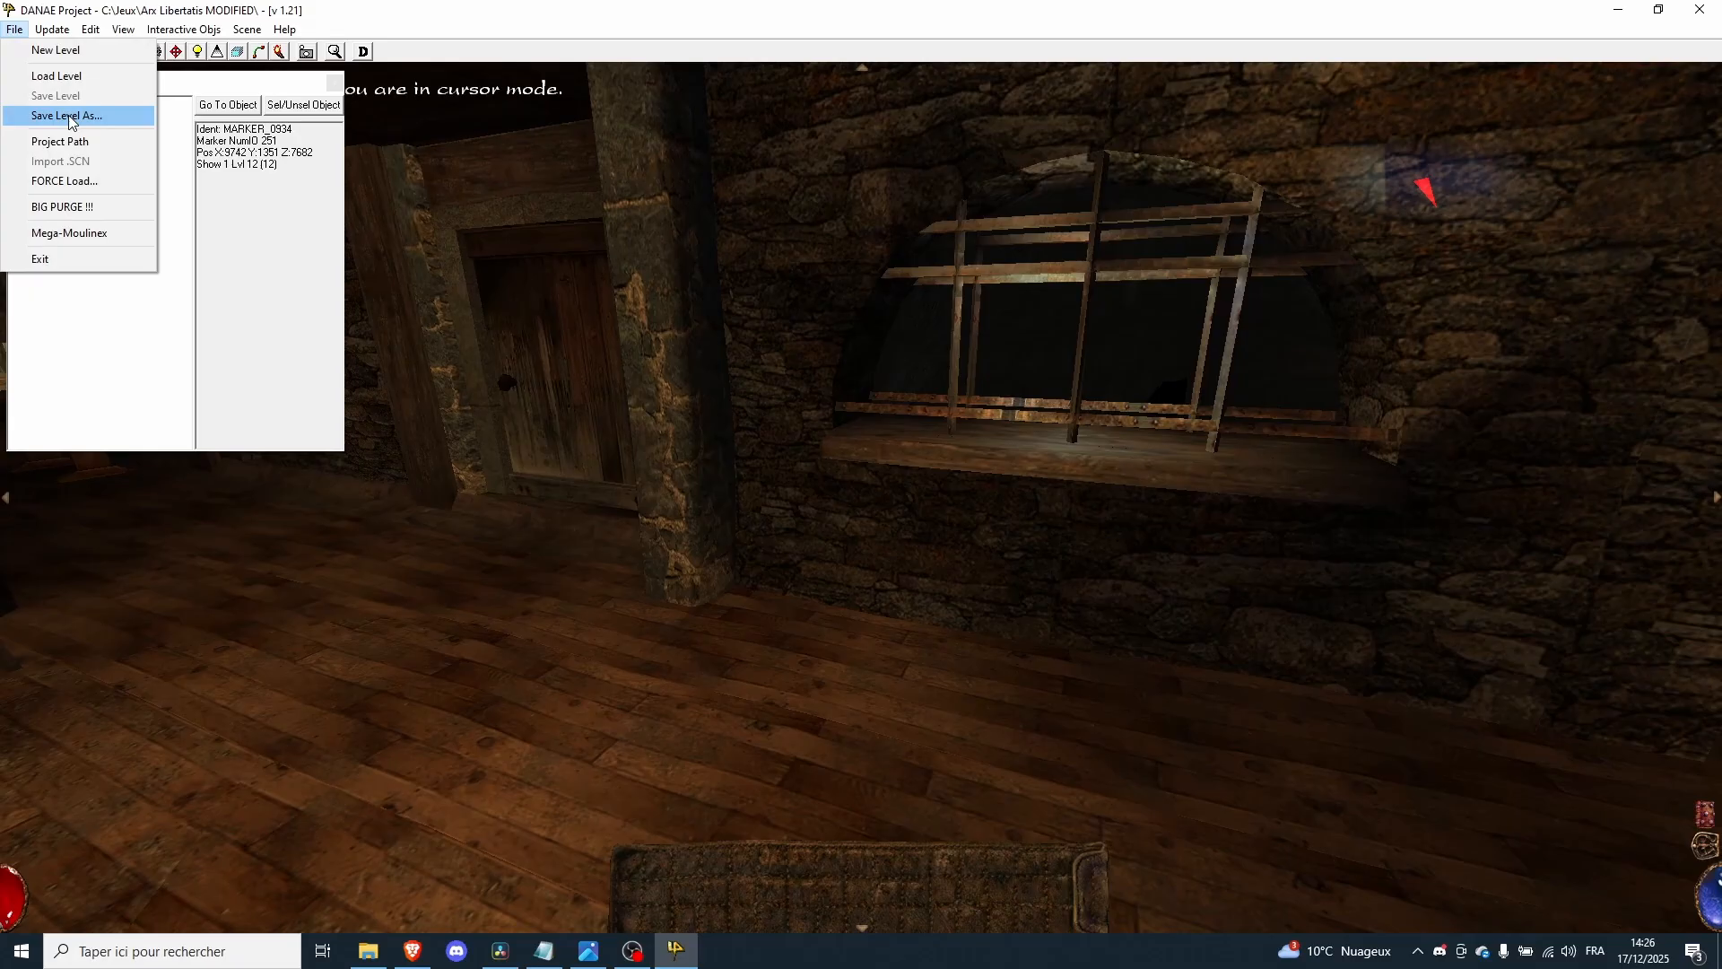
left_click(67, 117)
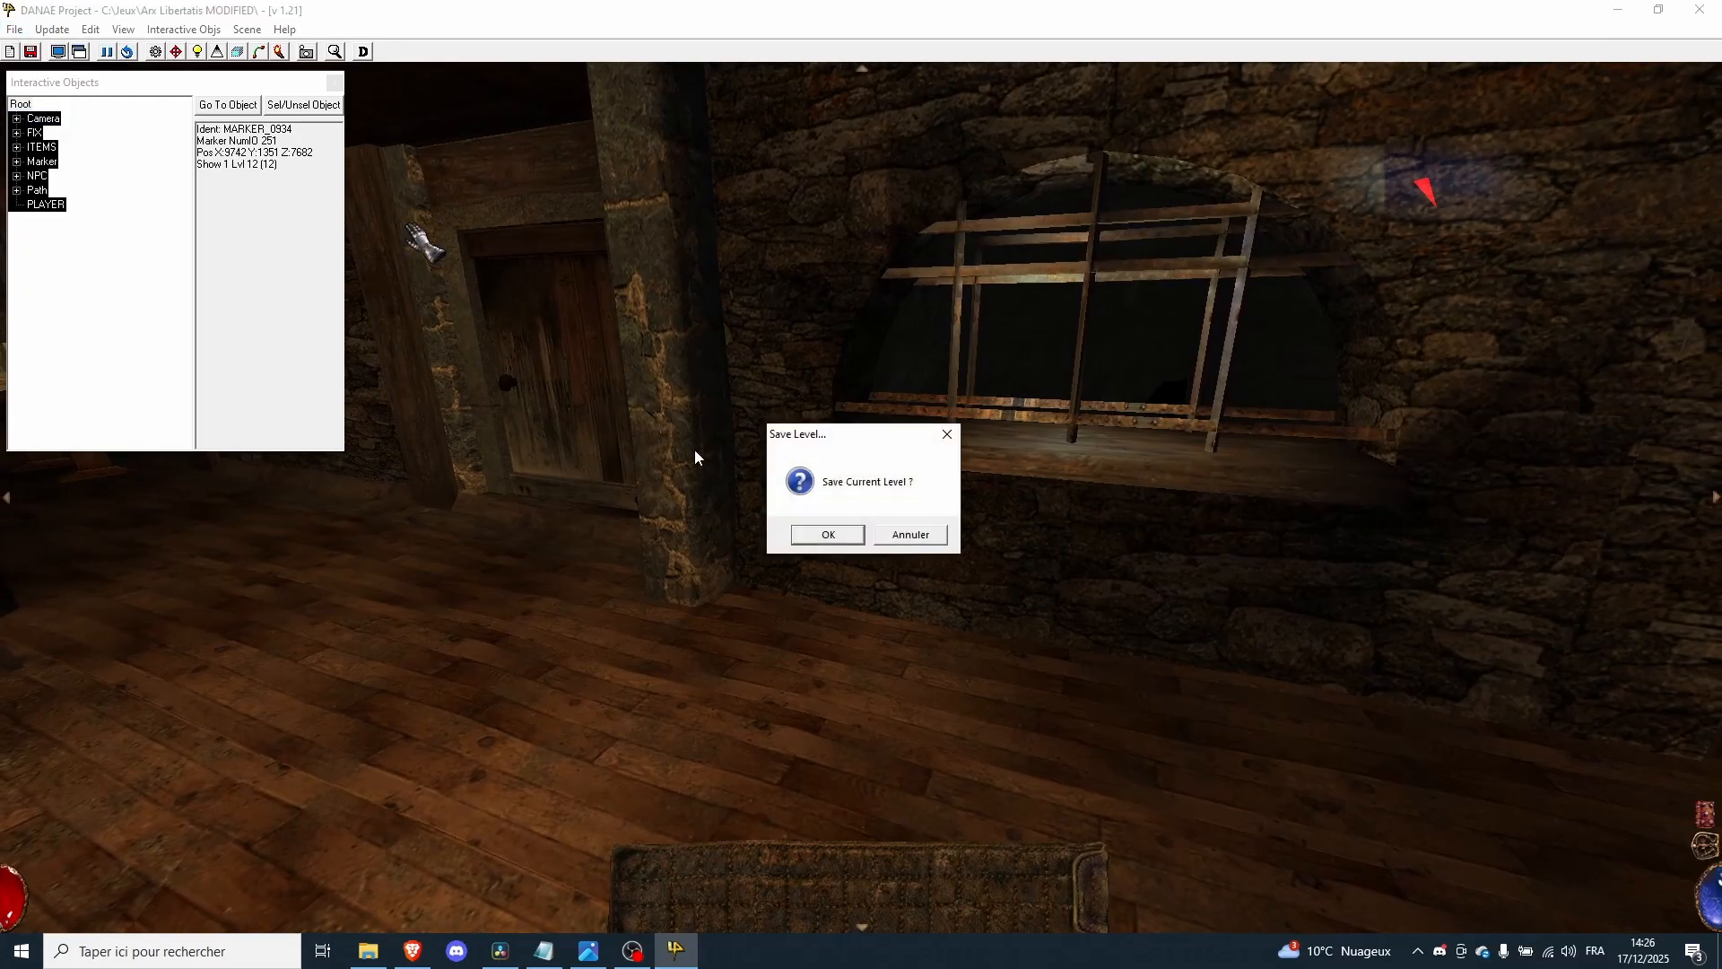
left_click(841, 537)
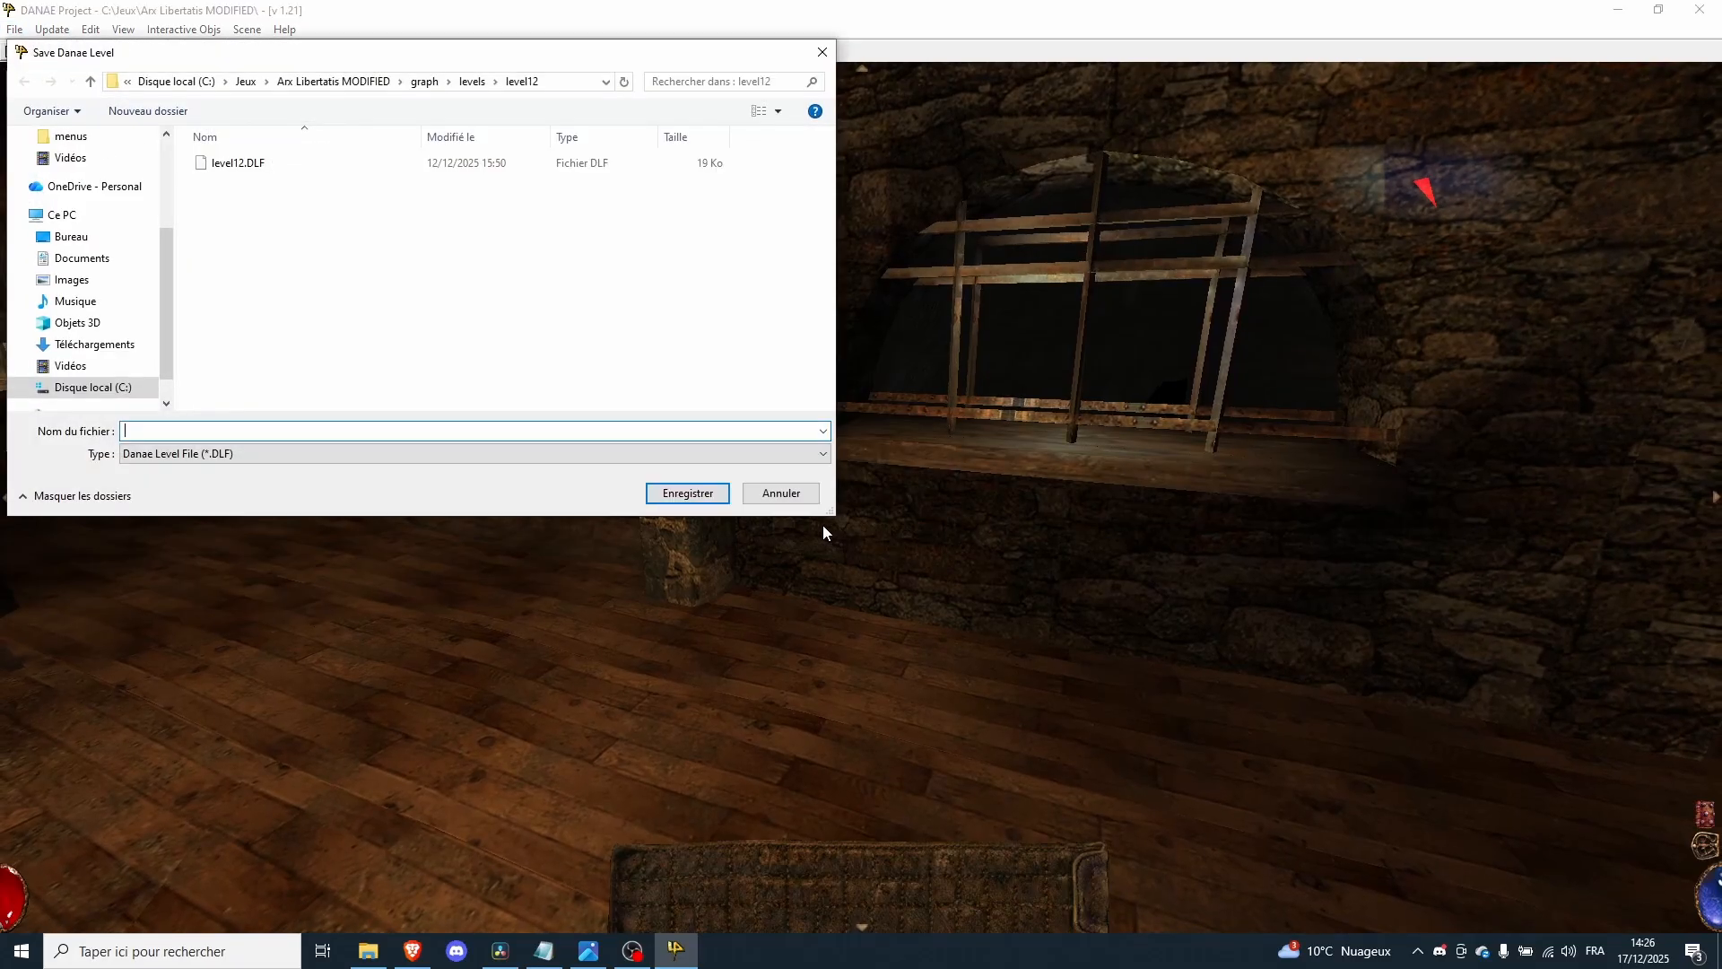
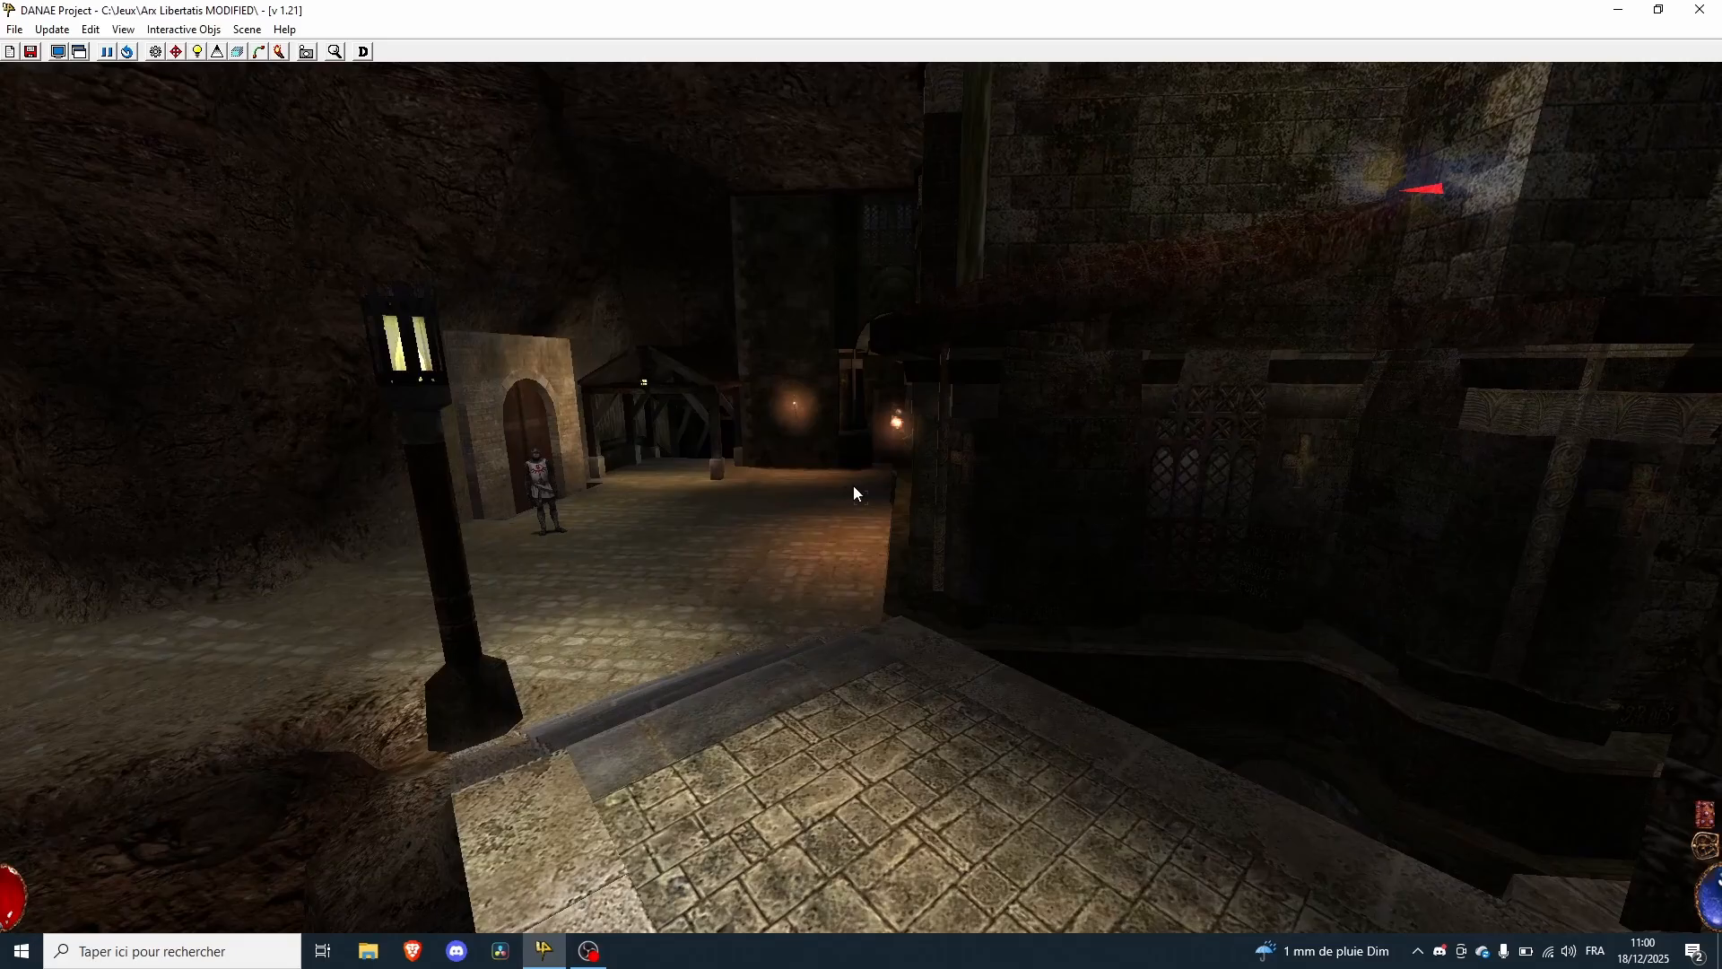
- Walk through the city level across the paved square, past the guard and along the castle wall
key("Up")
key("Up")
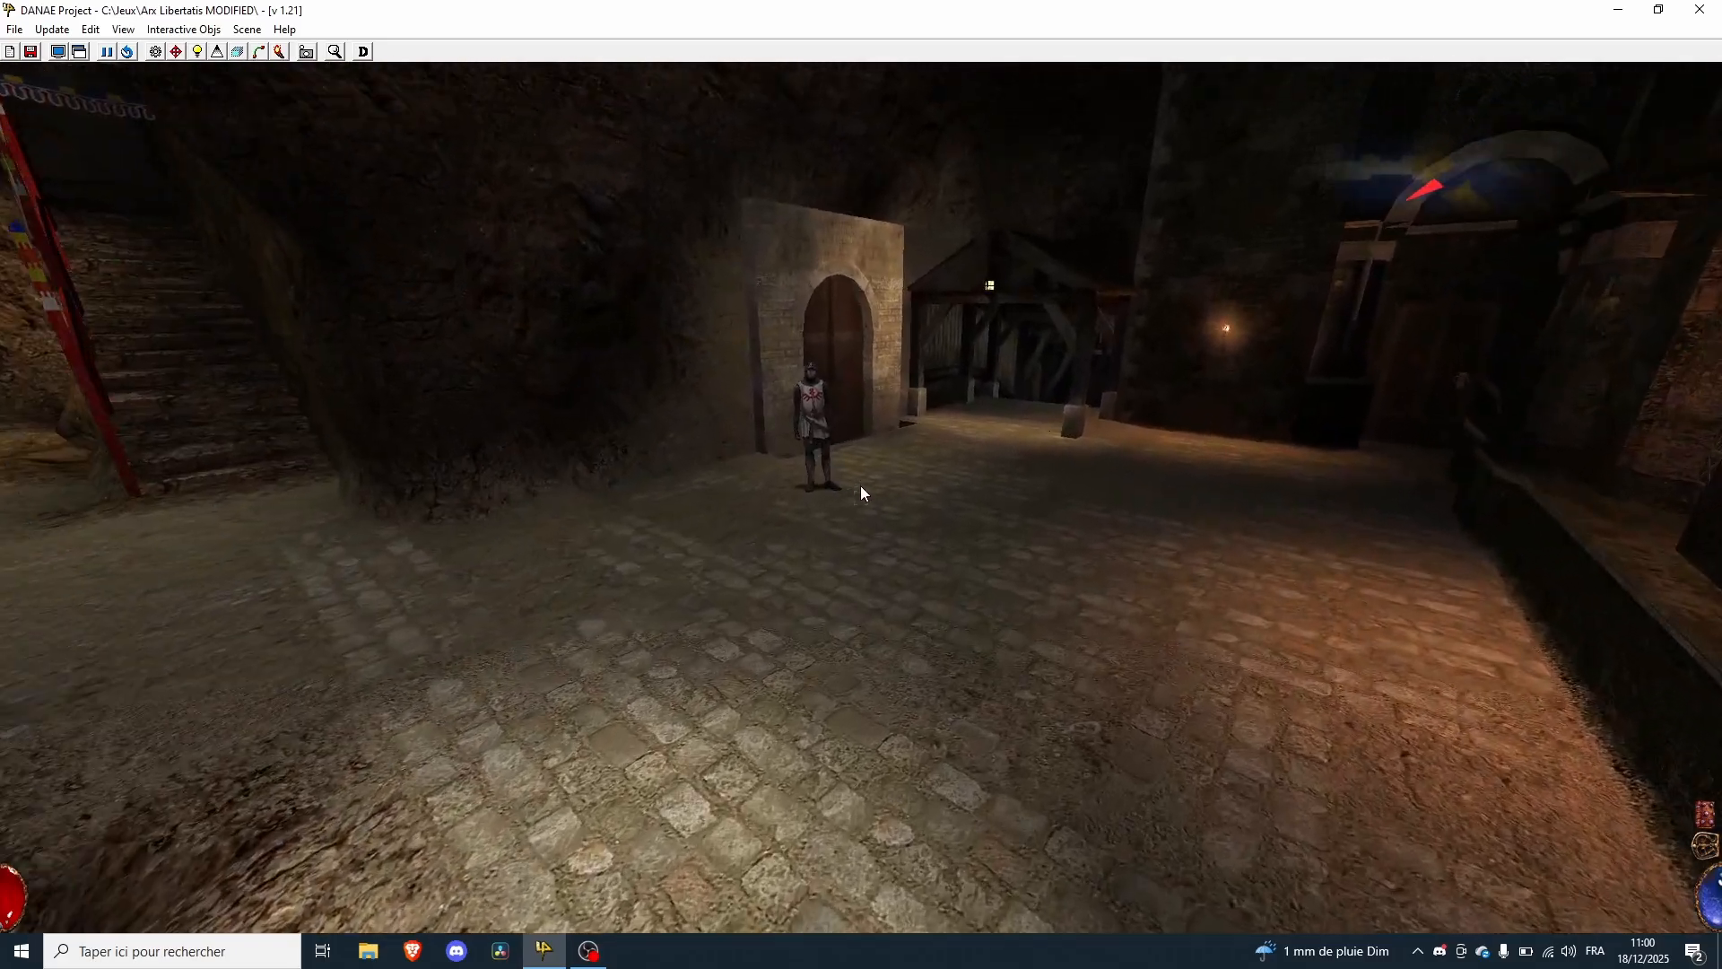
key("Up")
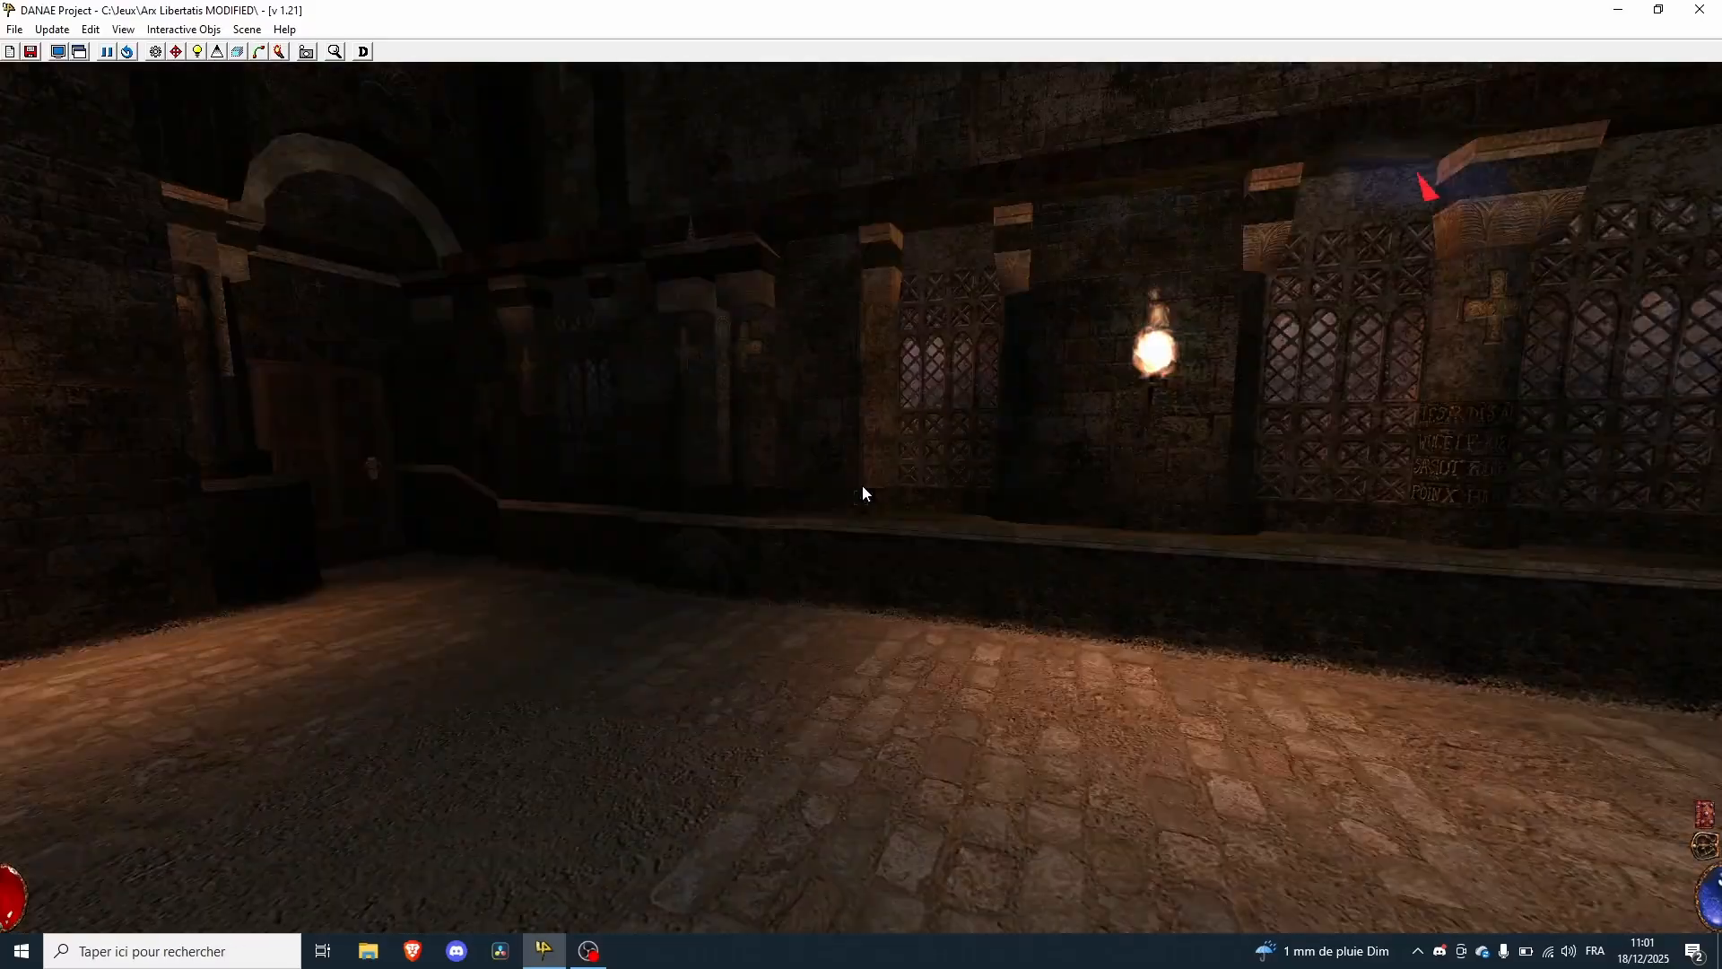
key("Up")
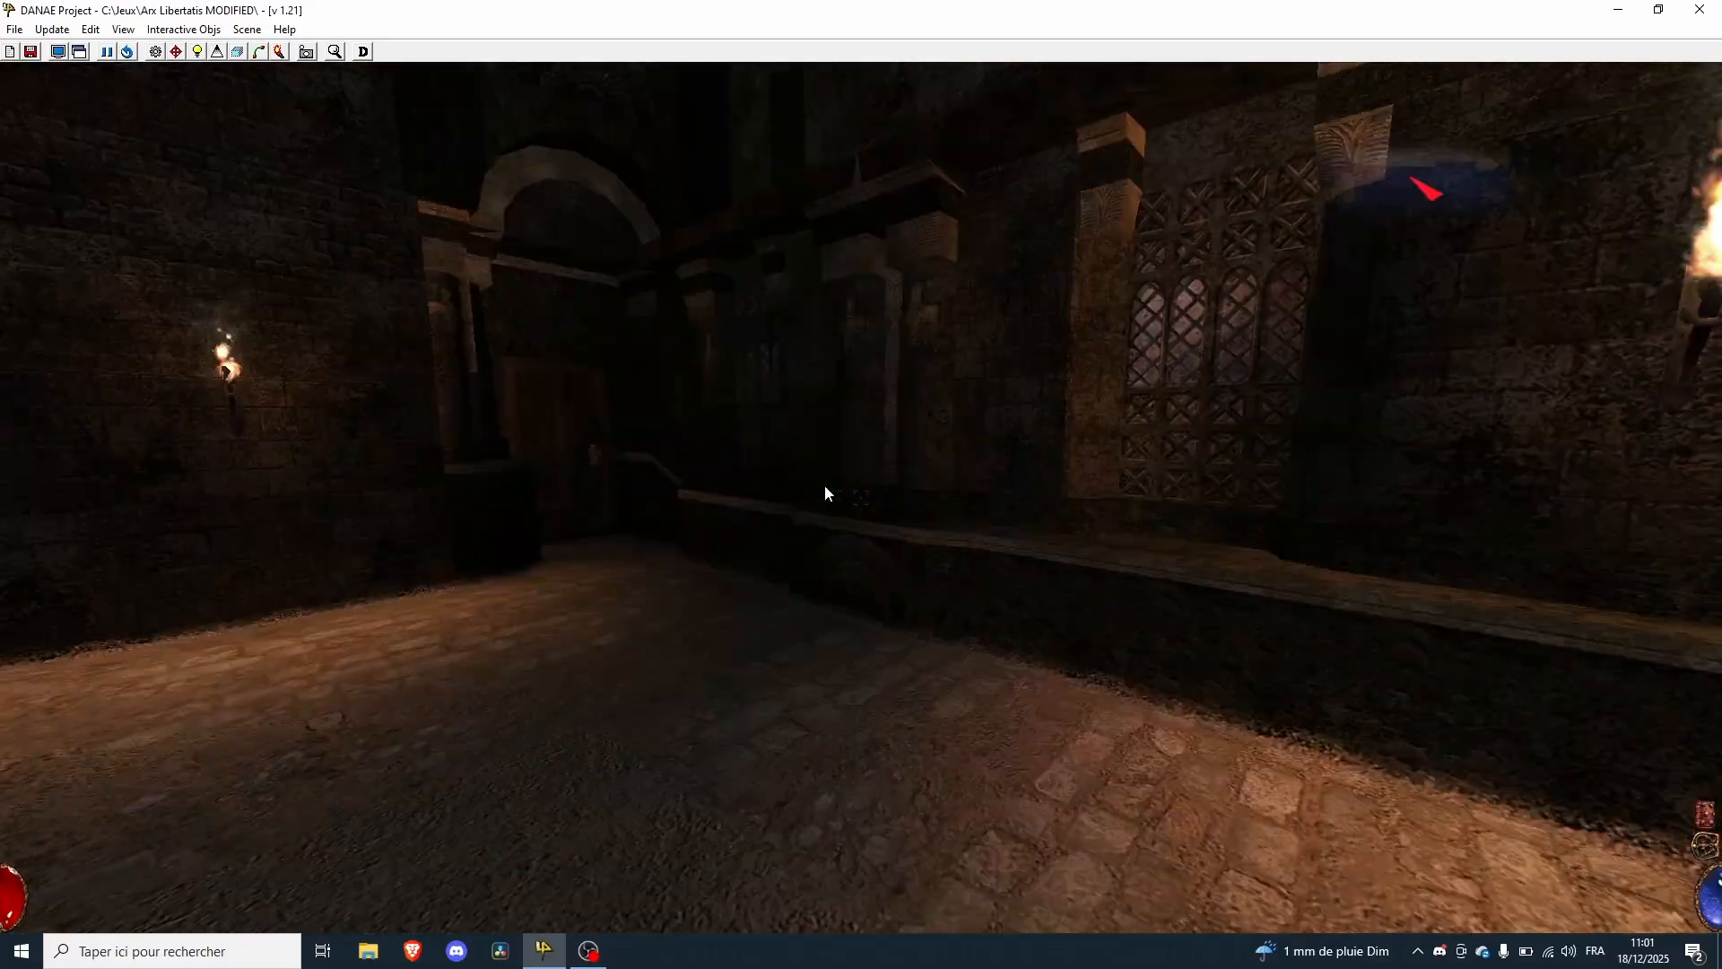
key("Up")
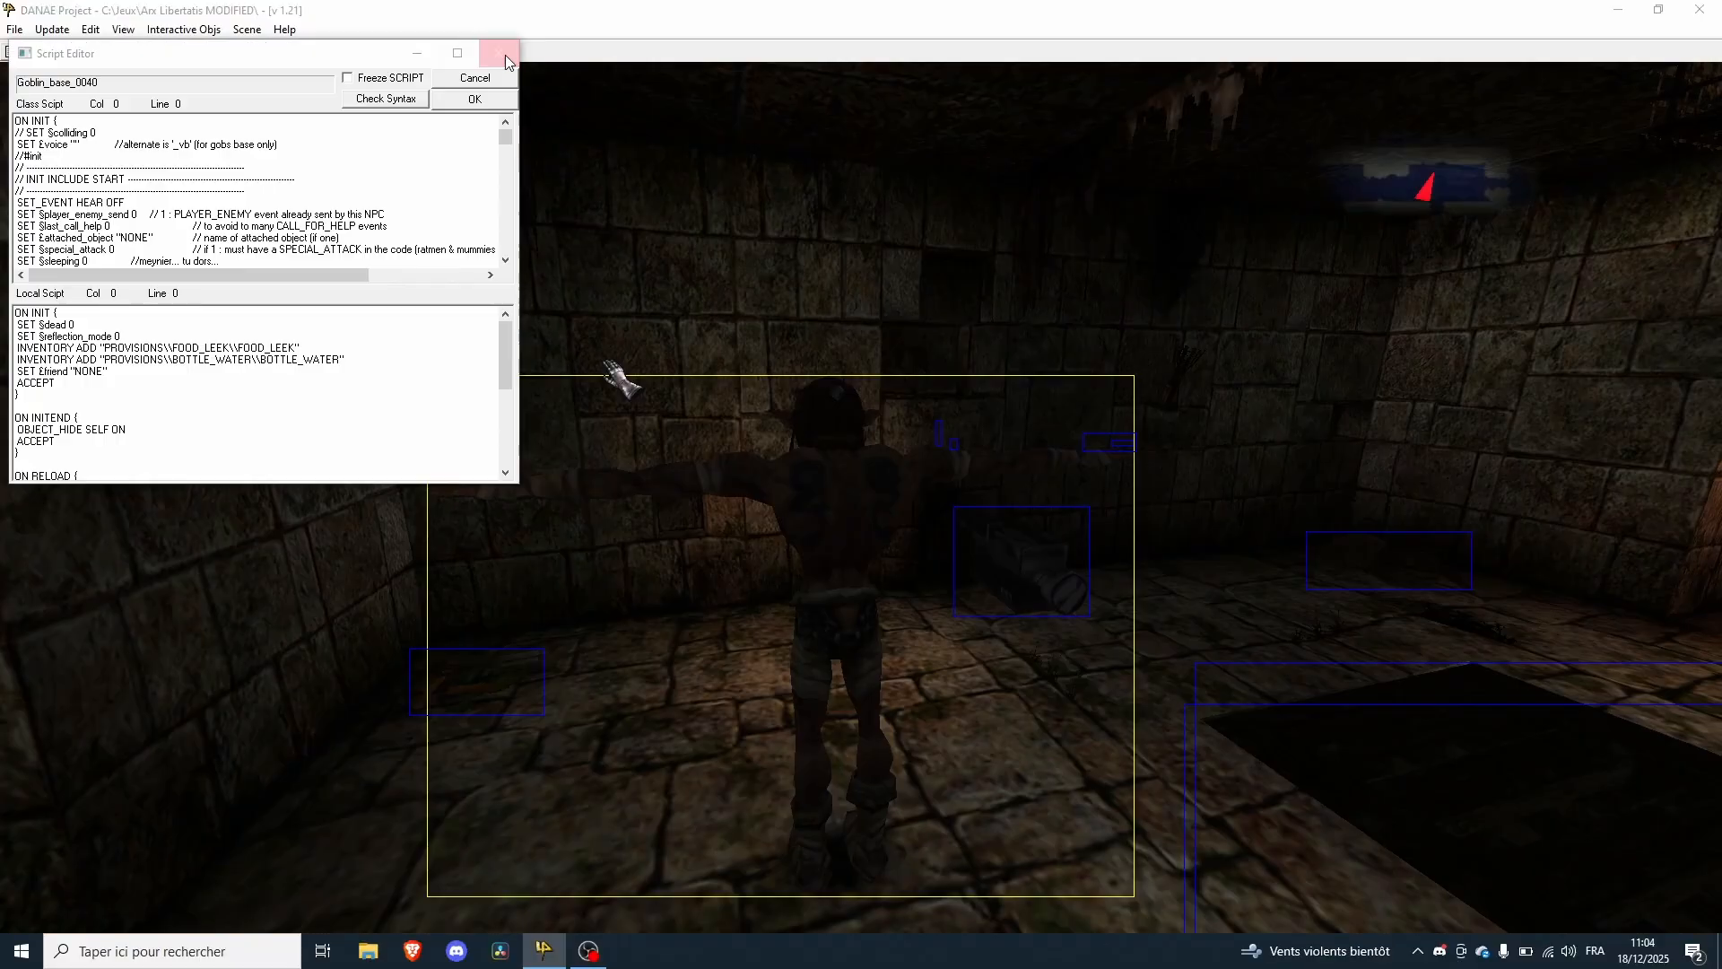
- Close the script editors of Goblin_base_0040 and Light_Door_0106, and look over the object boxes in the square
left_click(499, 62)
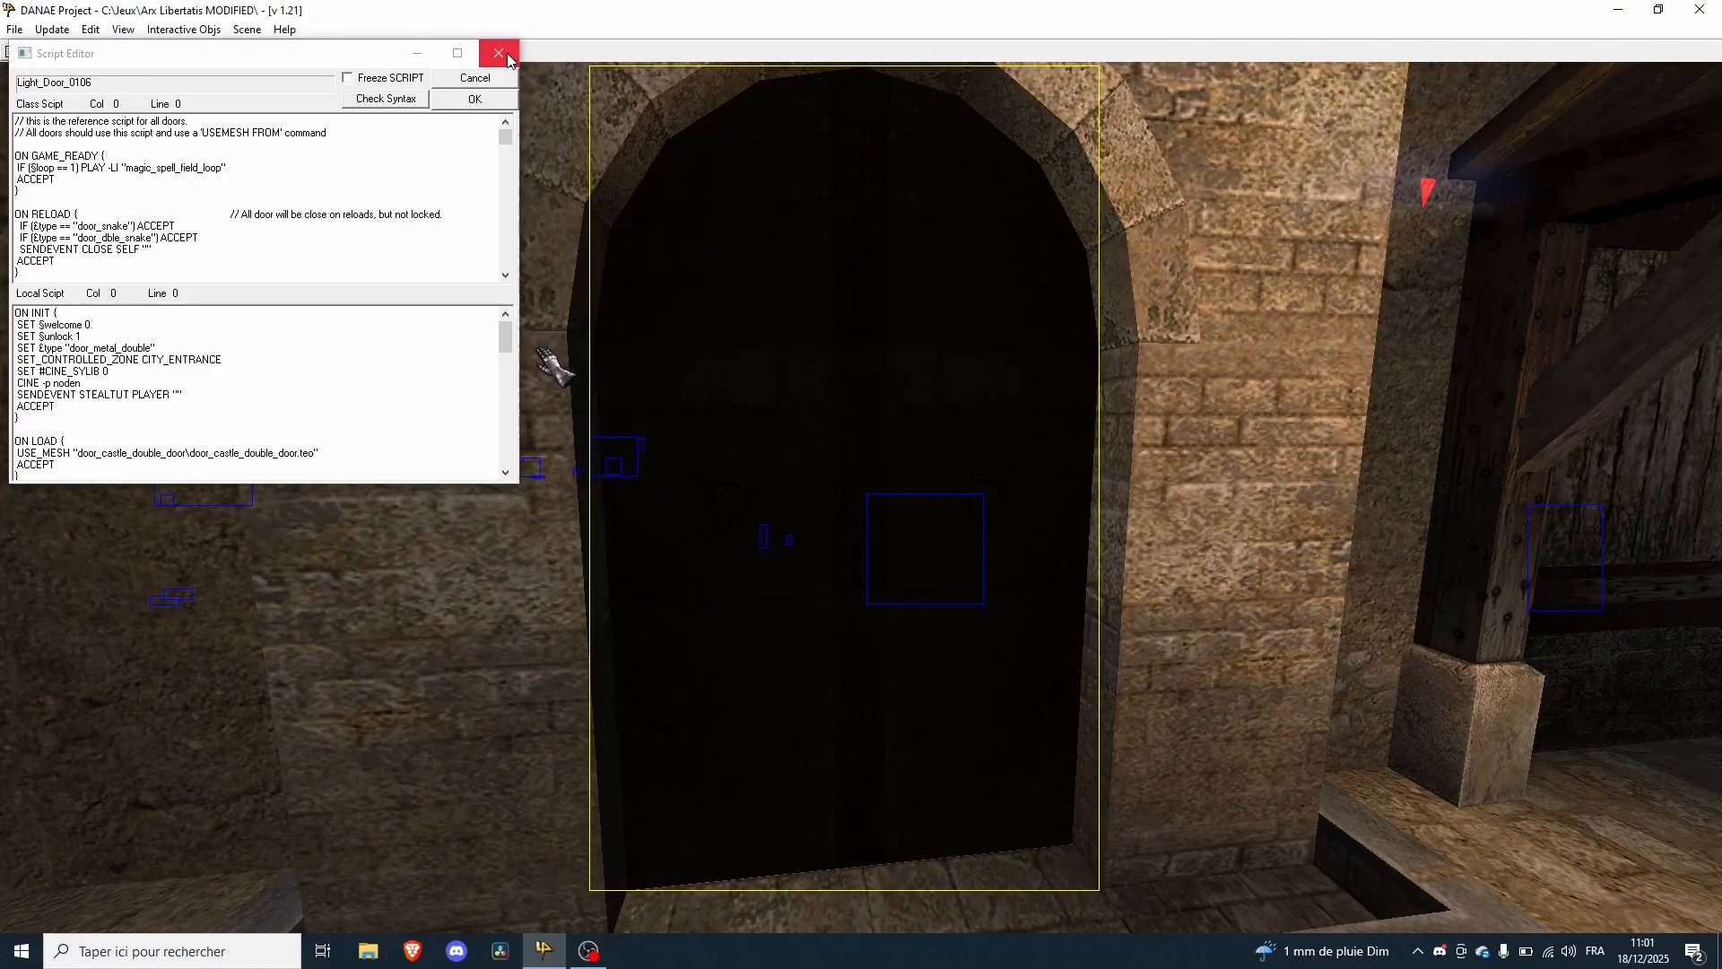
left_click(499, 54)
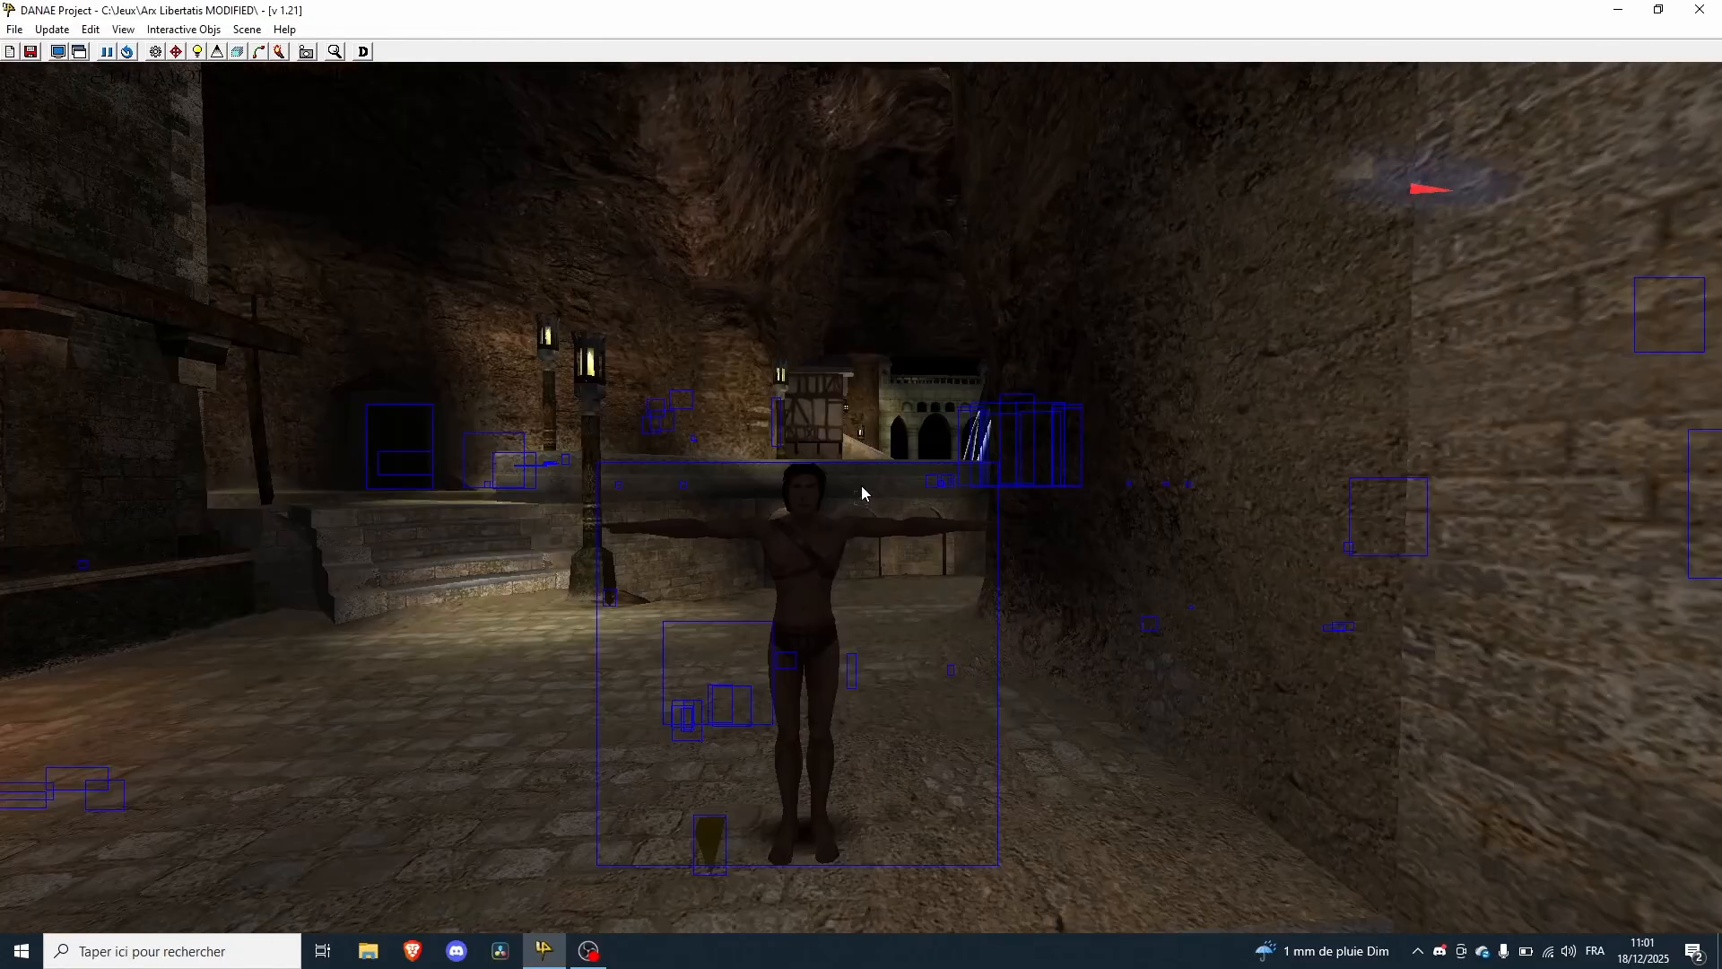
right_click_drag(861, 486, 864, 539)
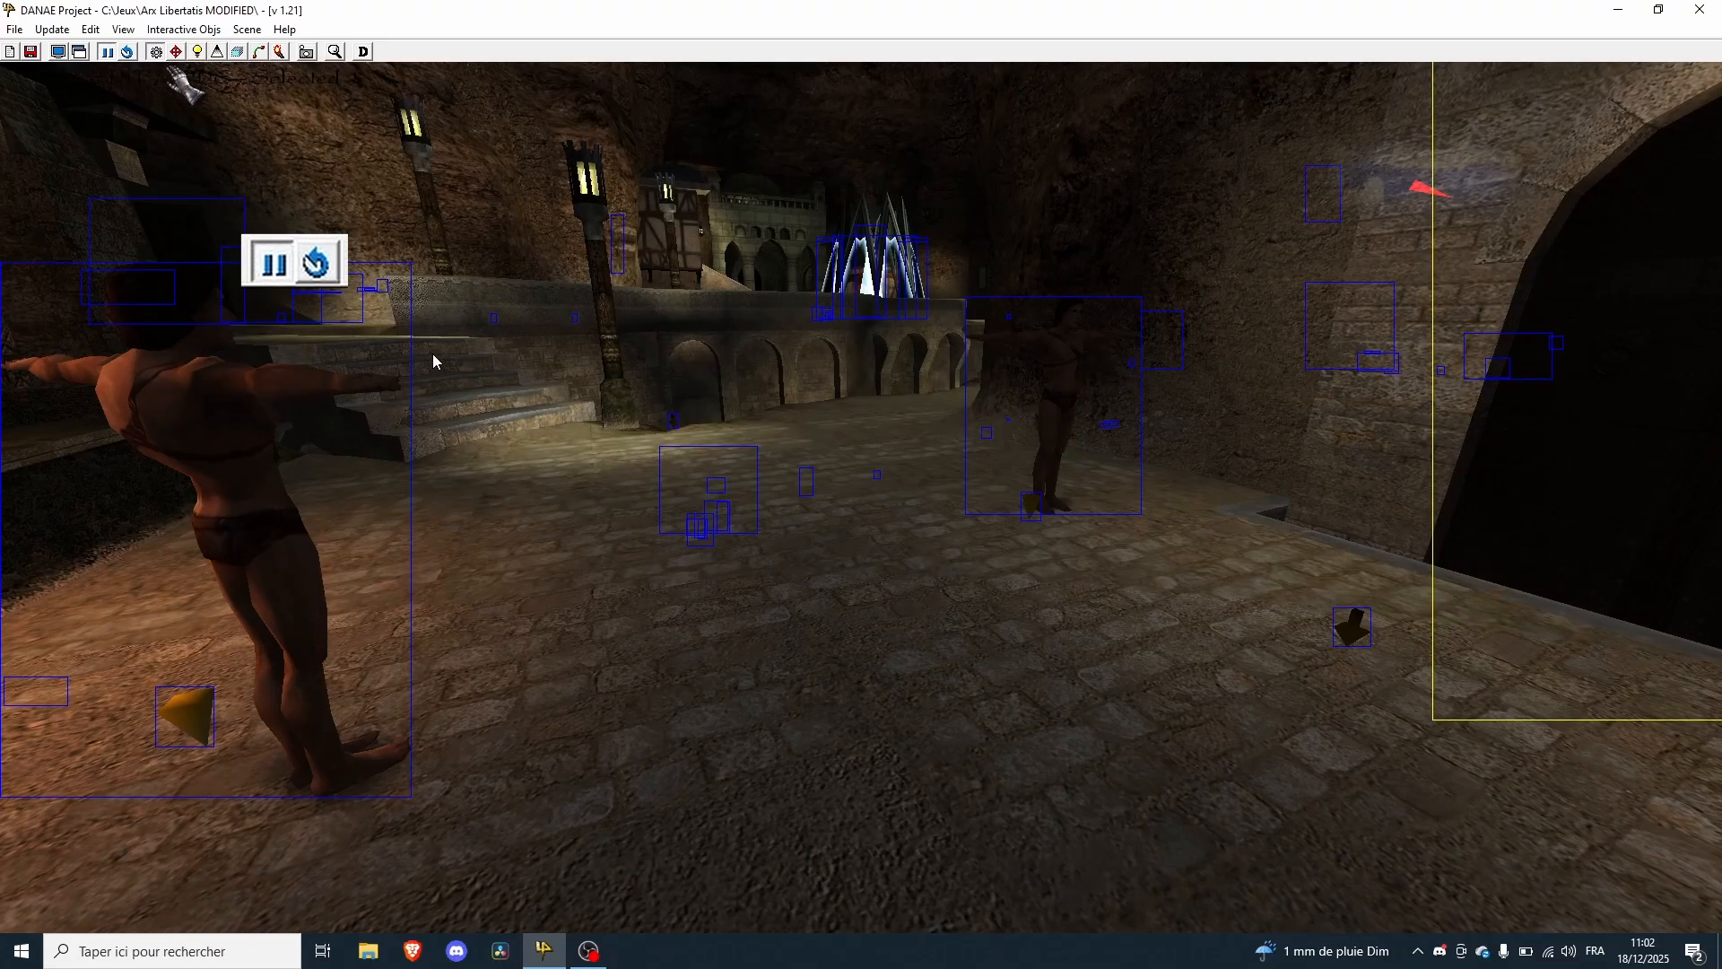
- Leave edit mode and walk up to the guard standing near the large castle door
key("Tab")
right_click(466, 357)
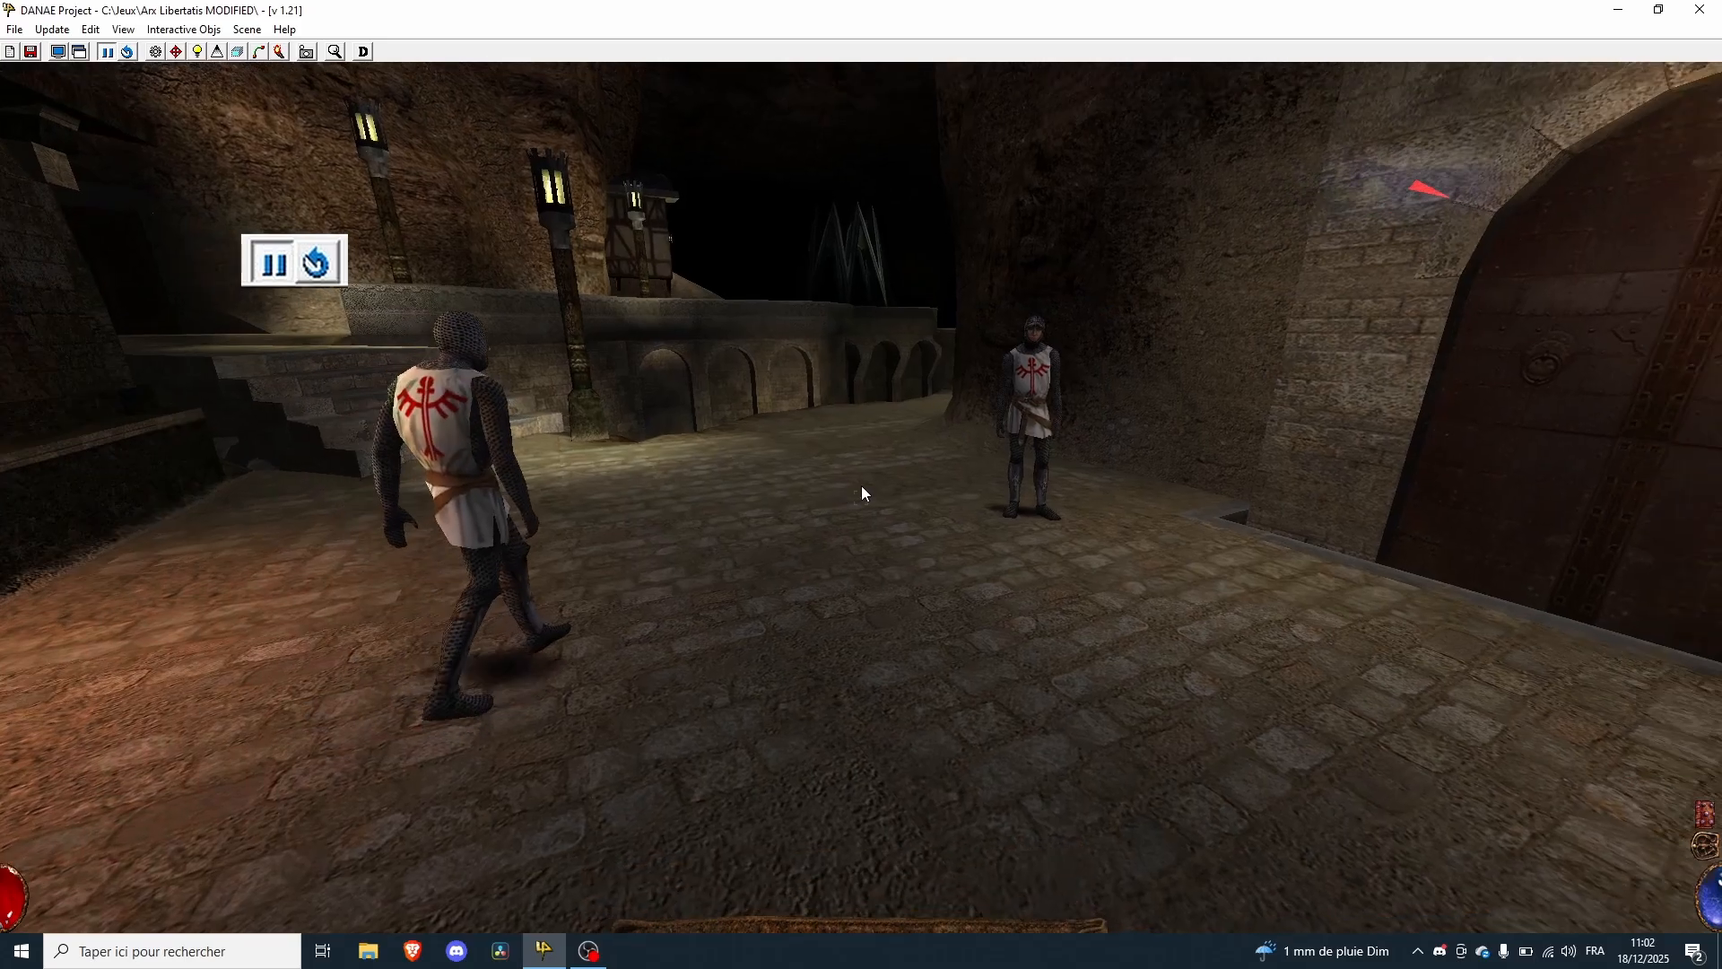
key("w")
left_click(861, 486)
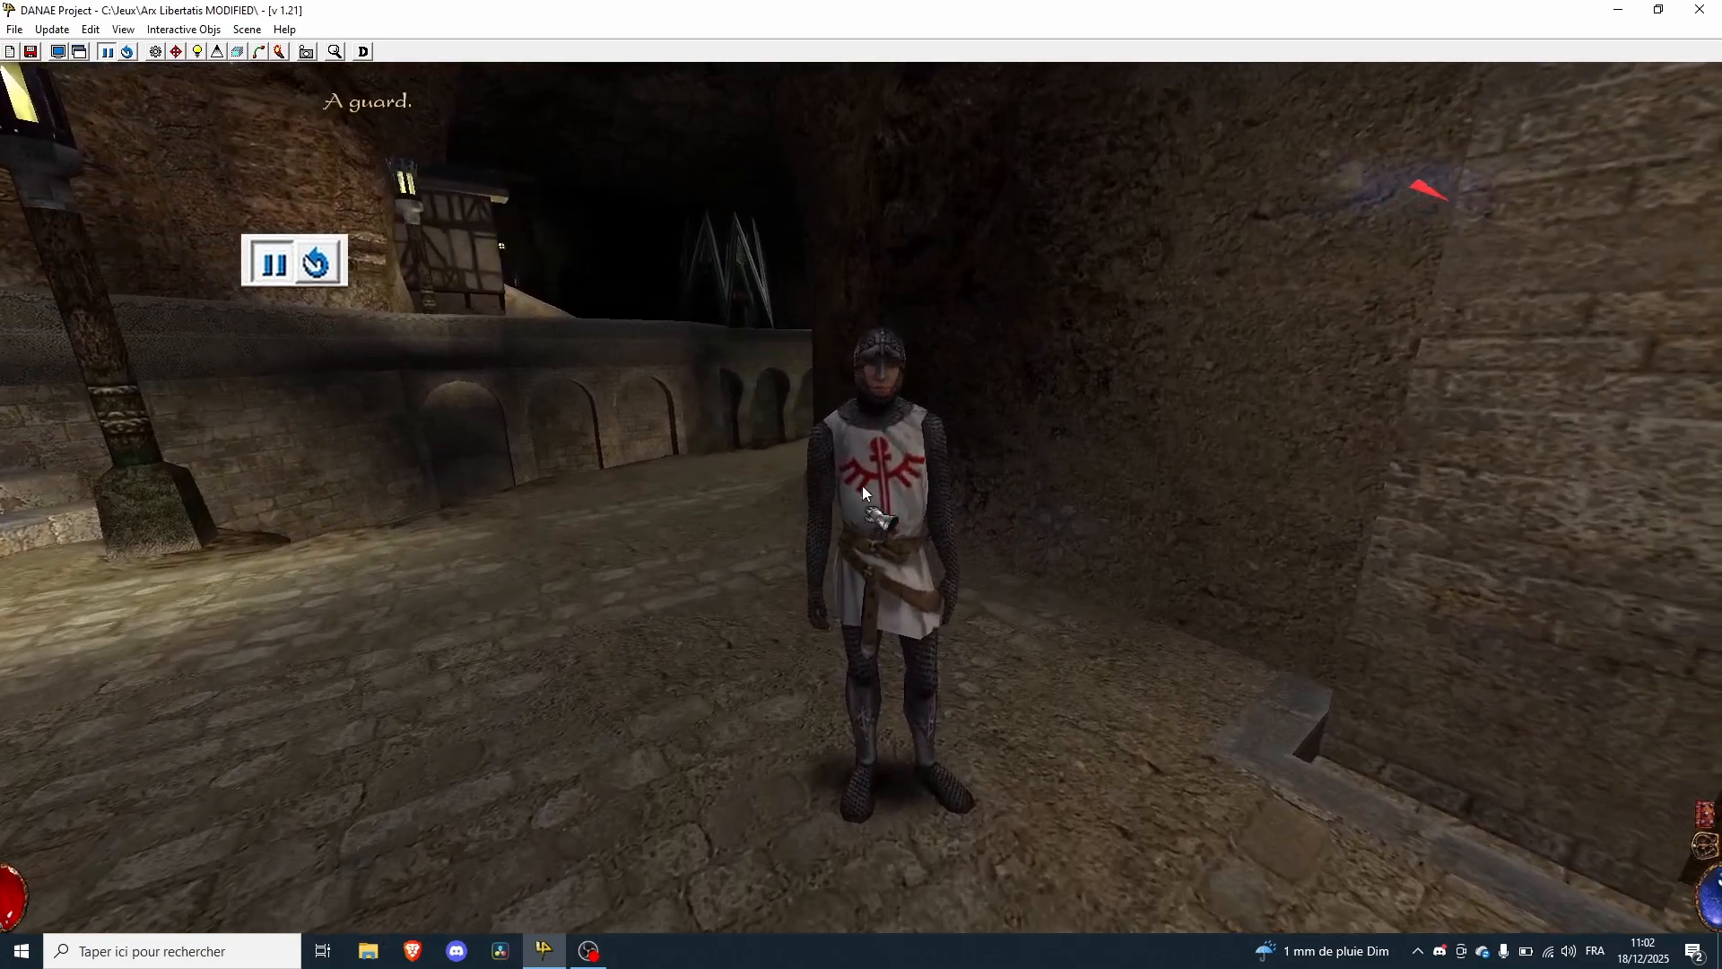
key("s")
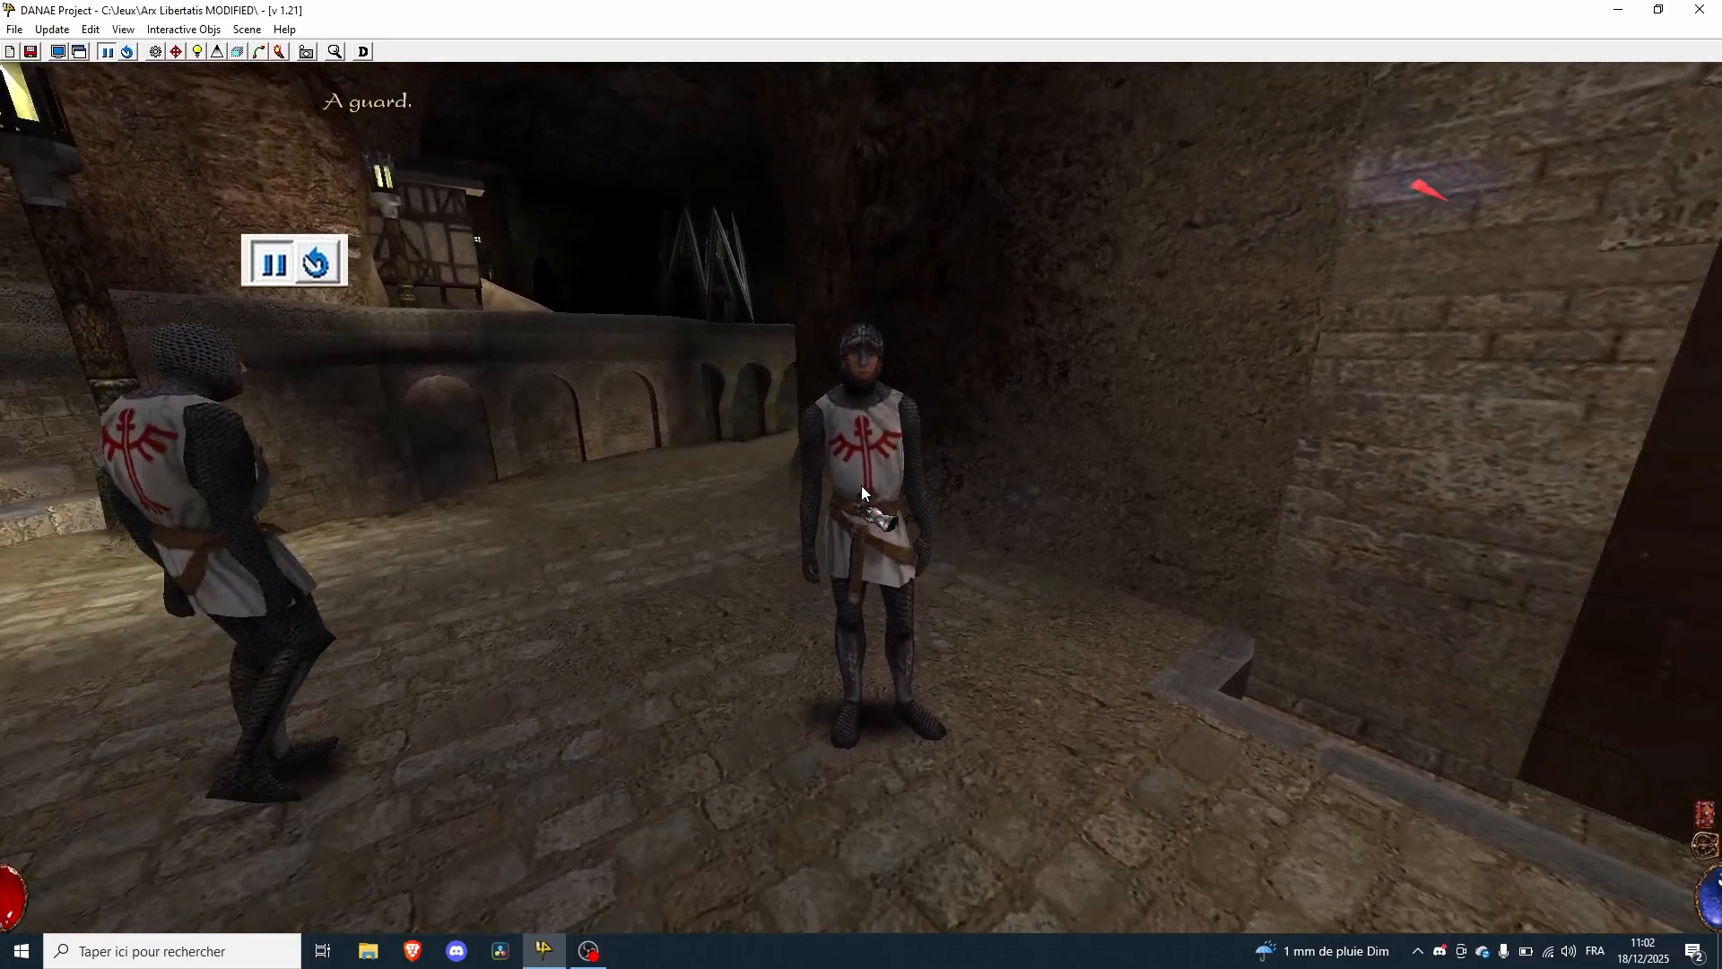
- Test interacting with the guard from varying distances, and walk on toward the covered wooden passage
key("w")
key("s")
key("w")
key("s")
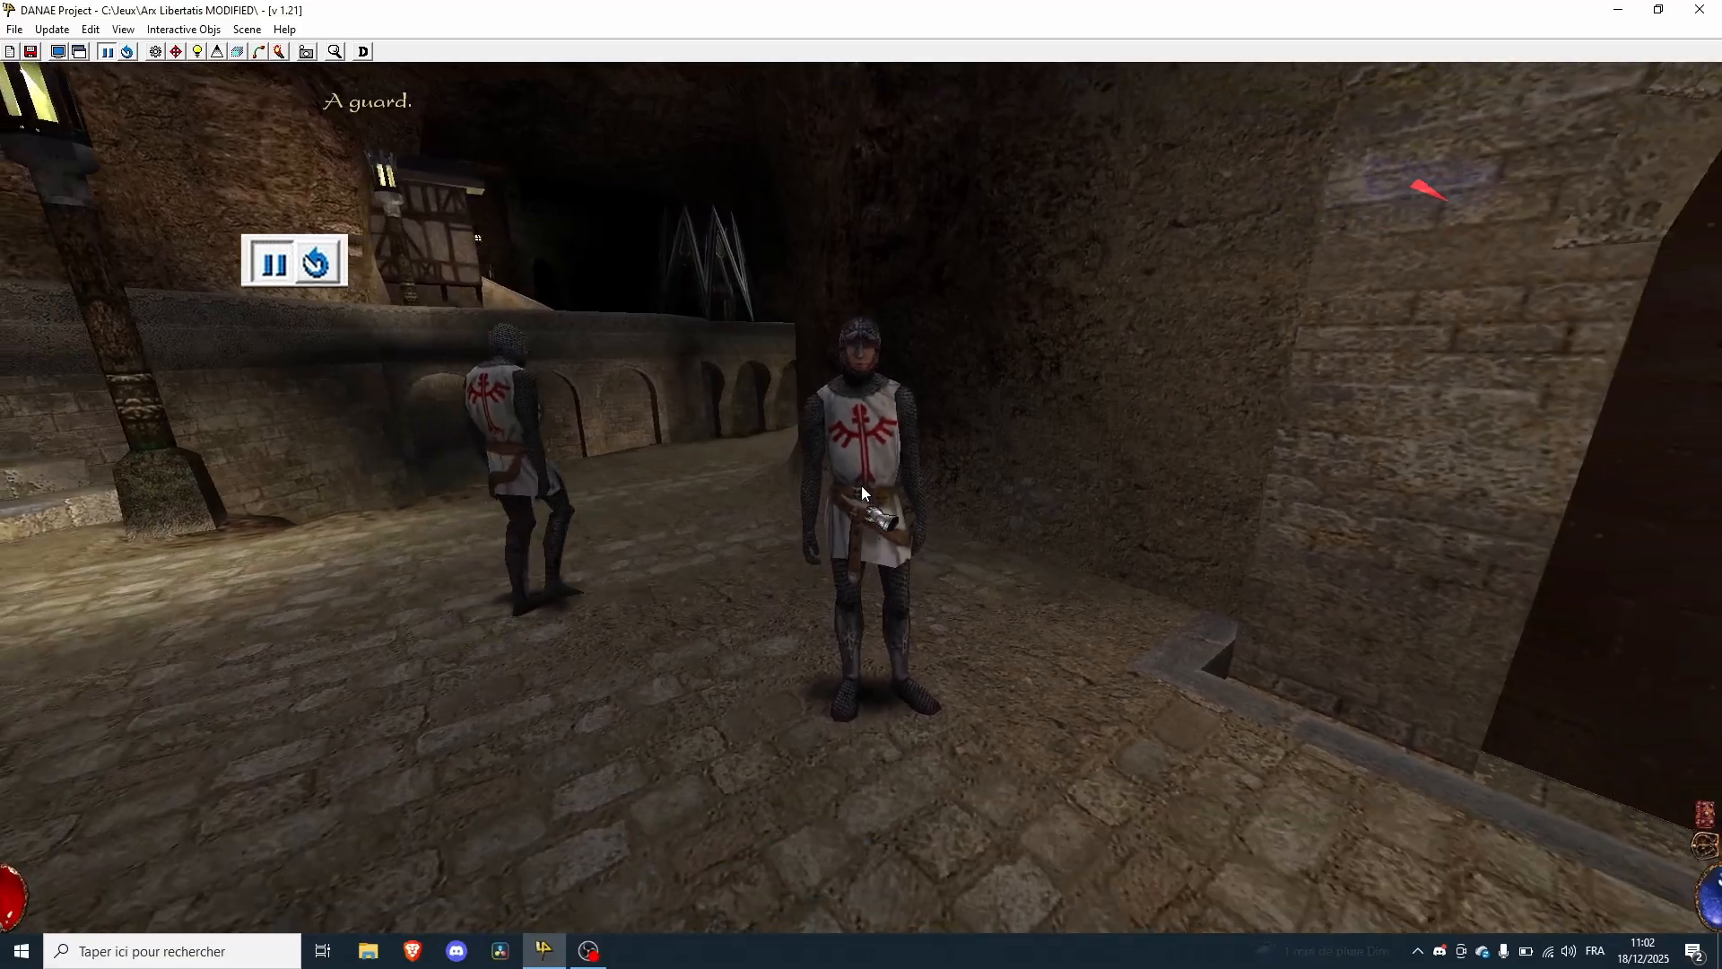
key("w")
key("w")
key("w")
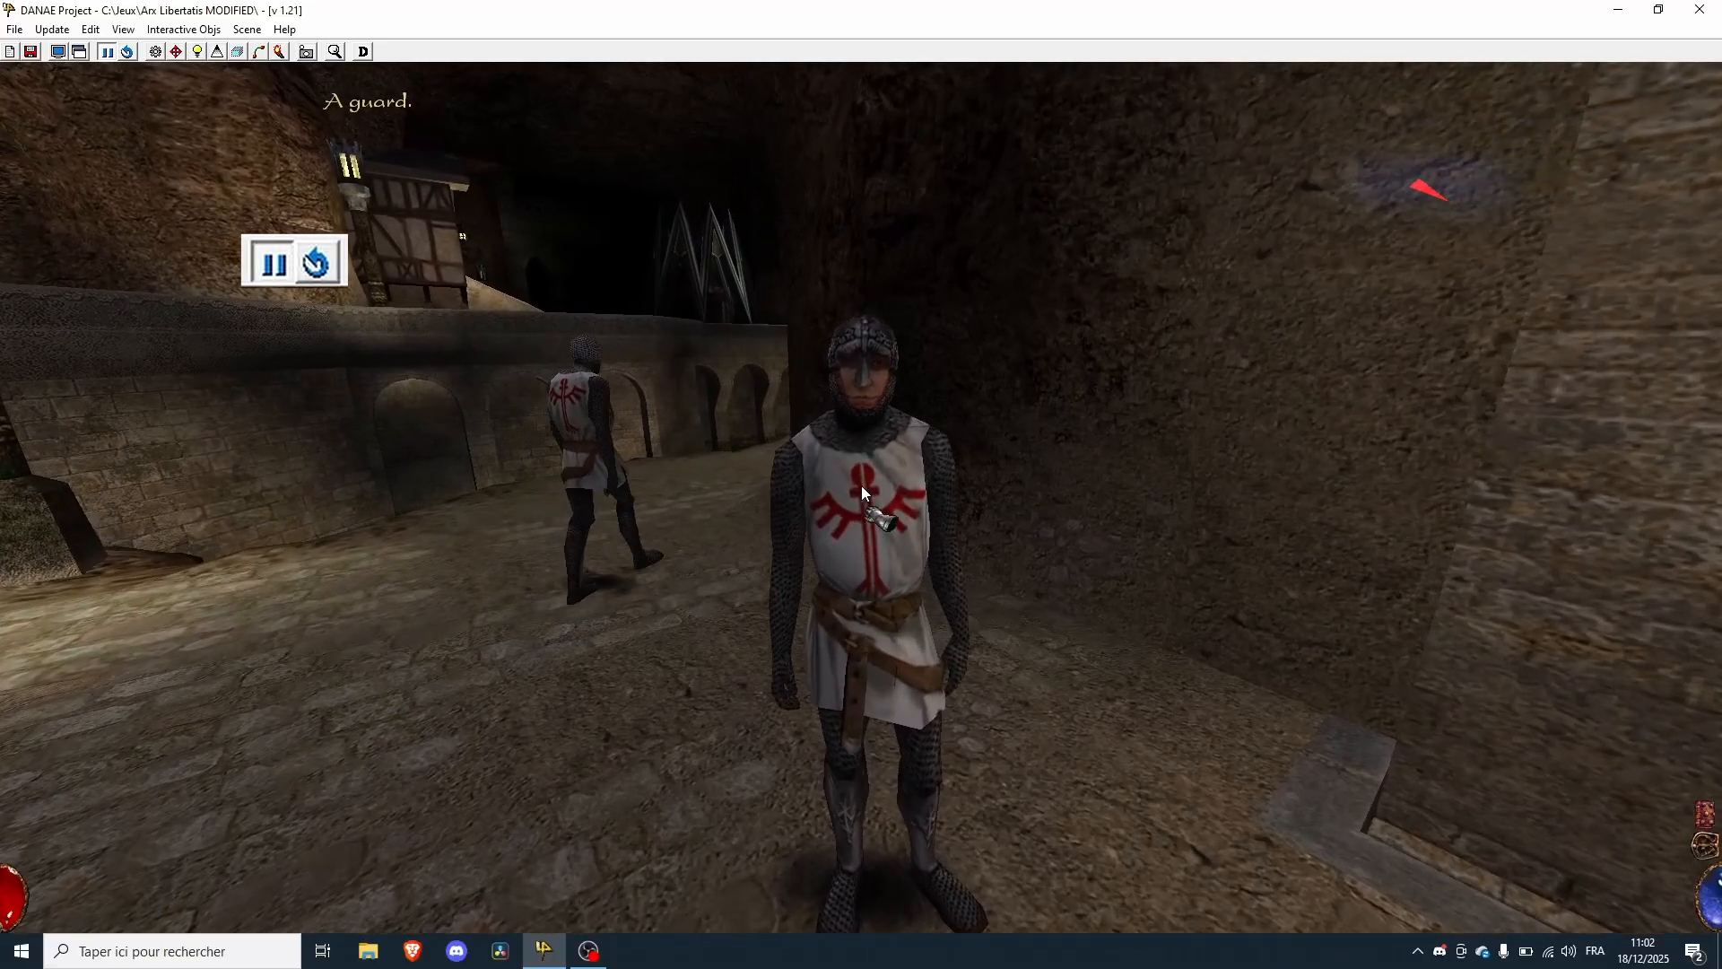
right_click(861, 486)
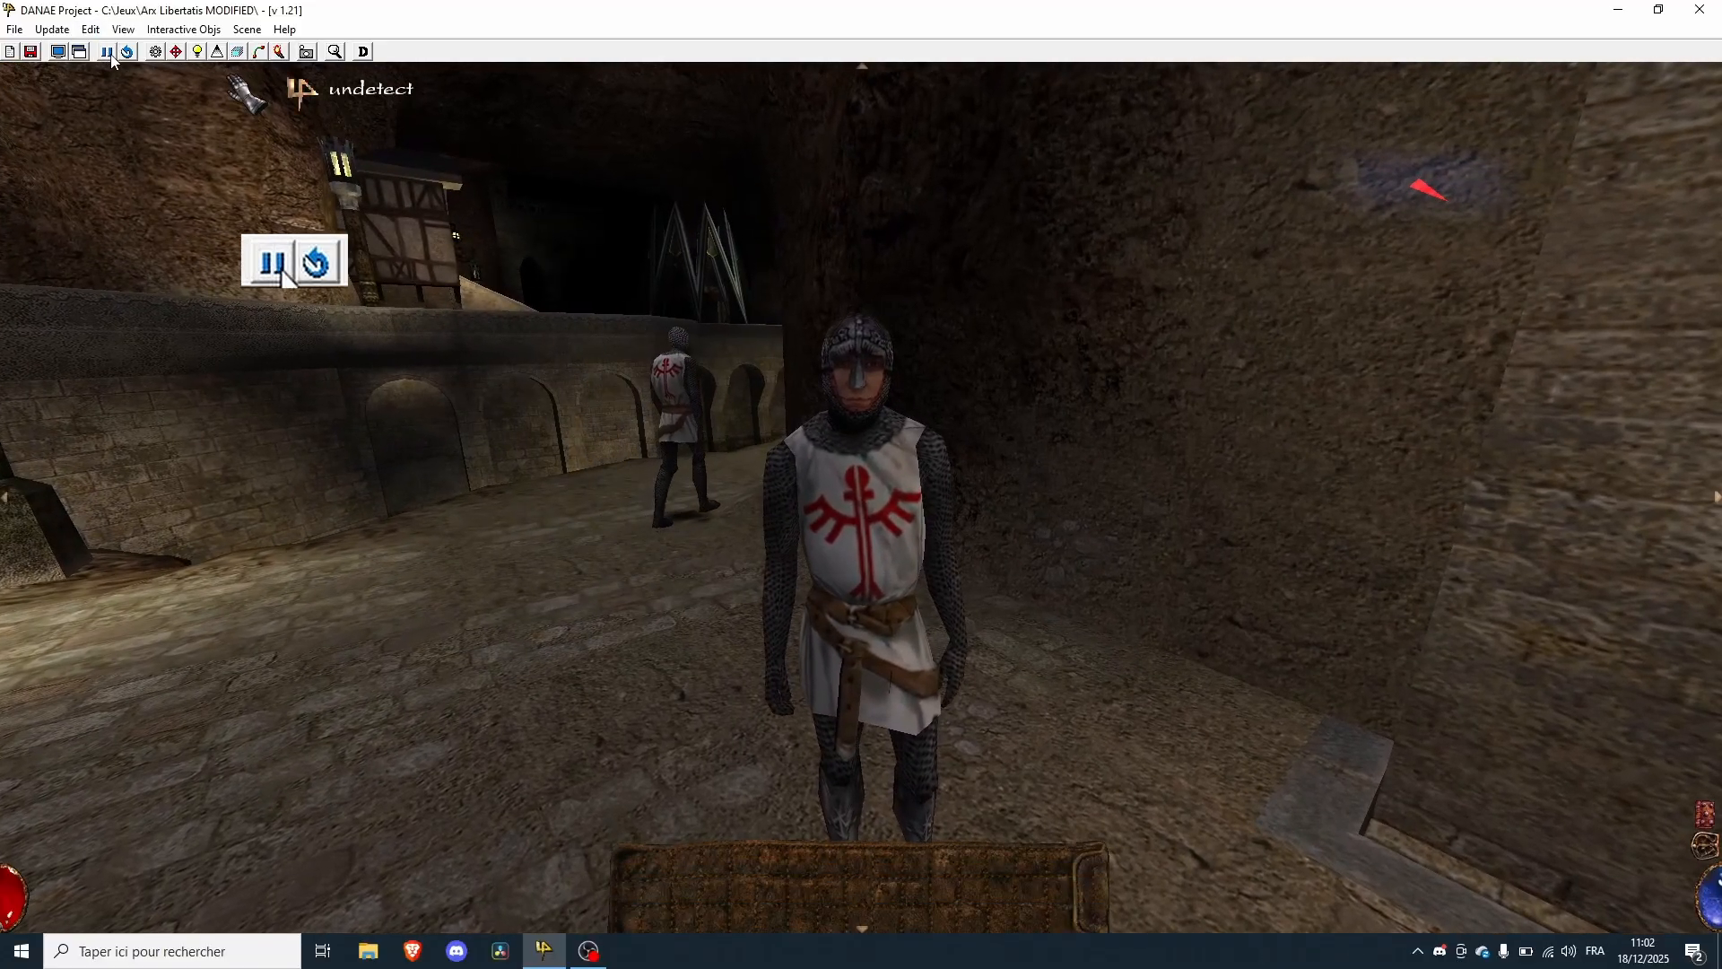
right_click(135, 90)
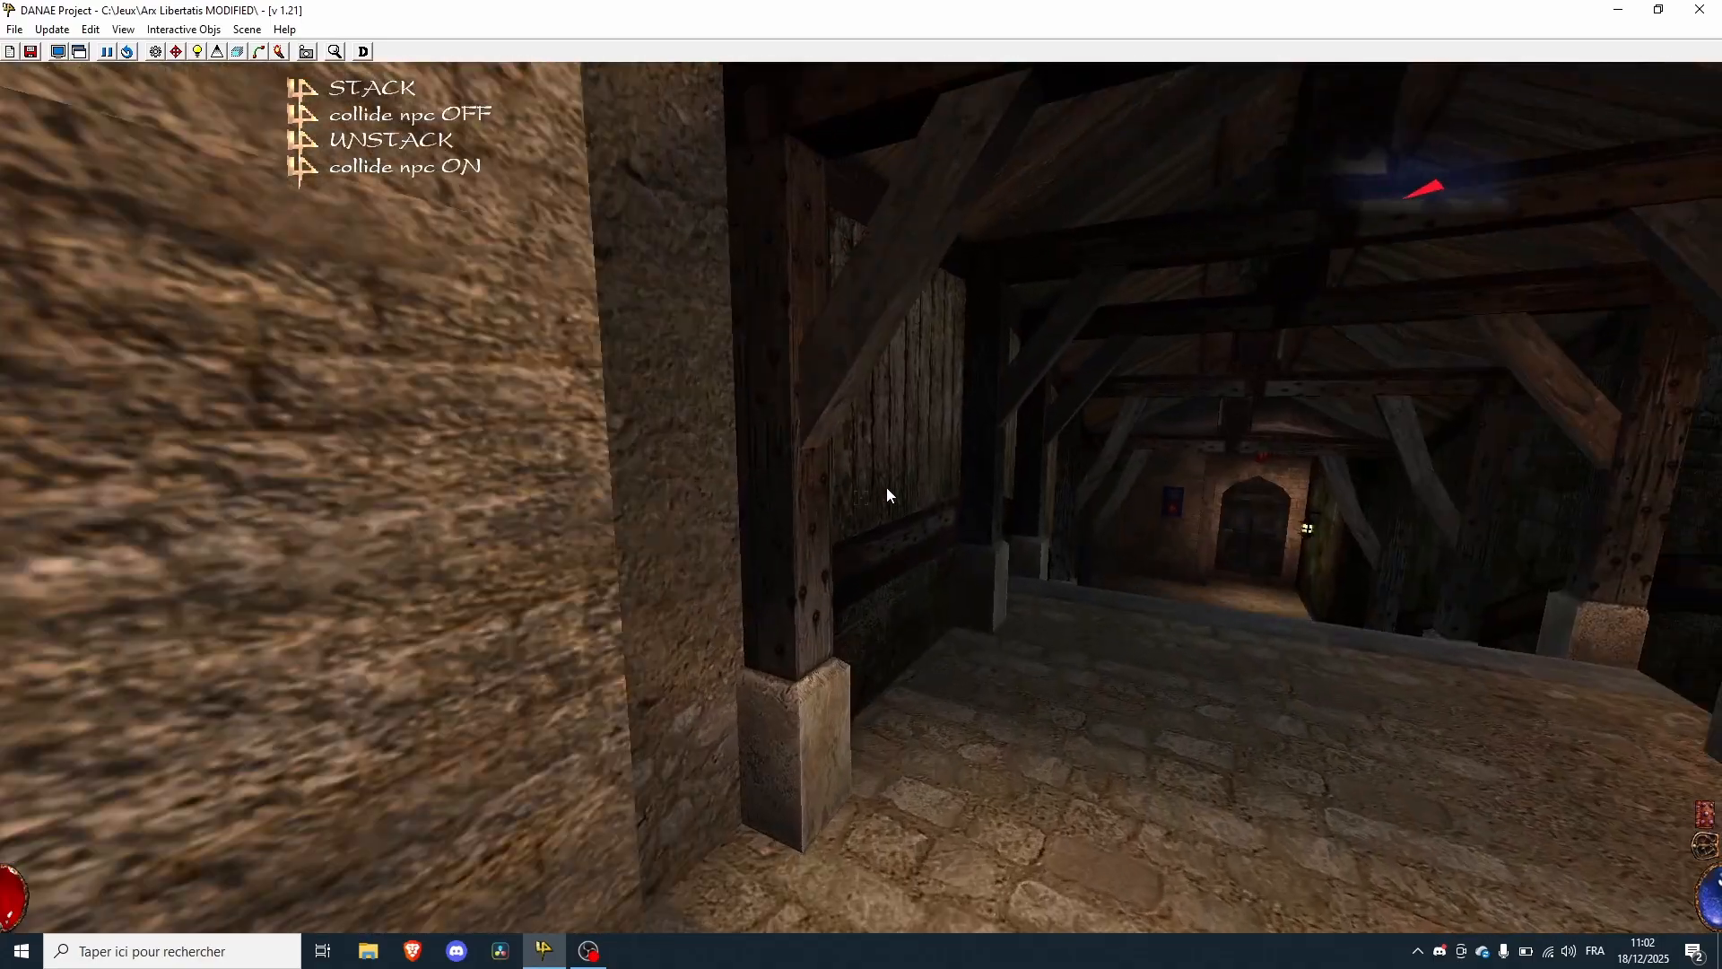
key("w")
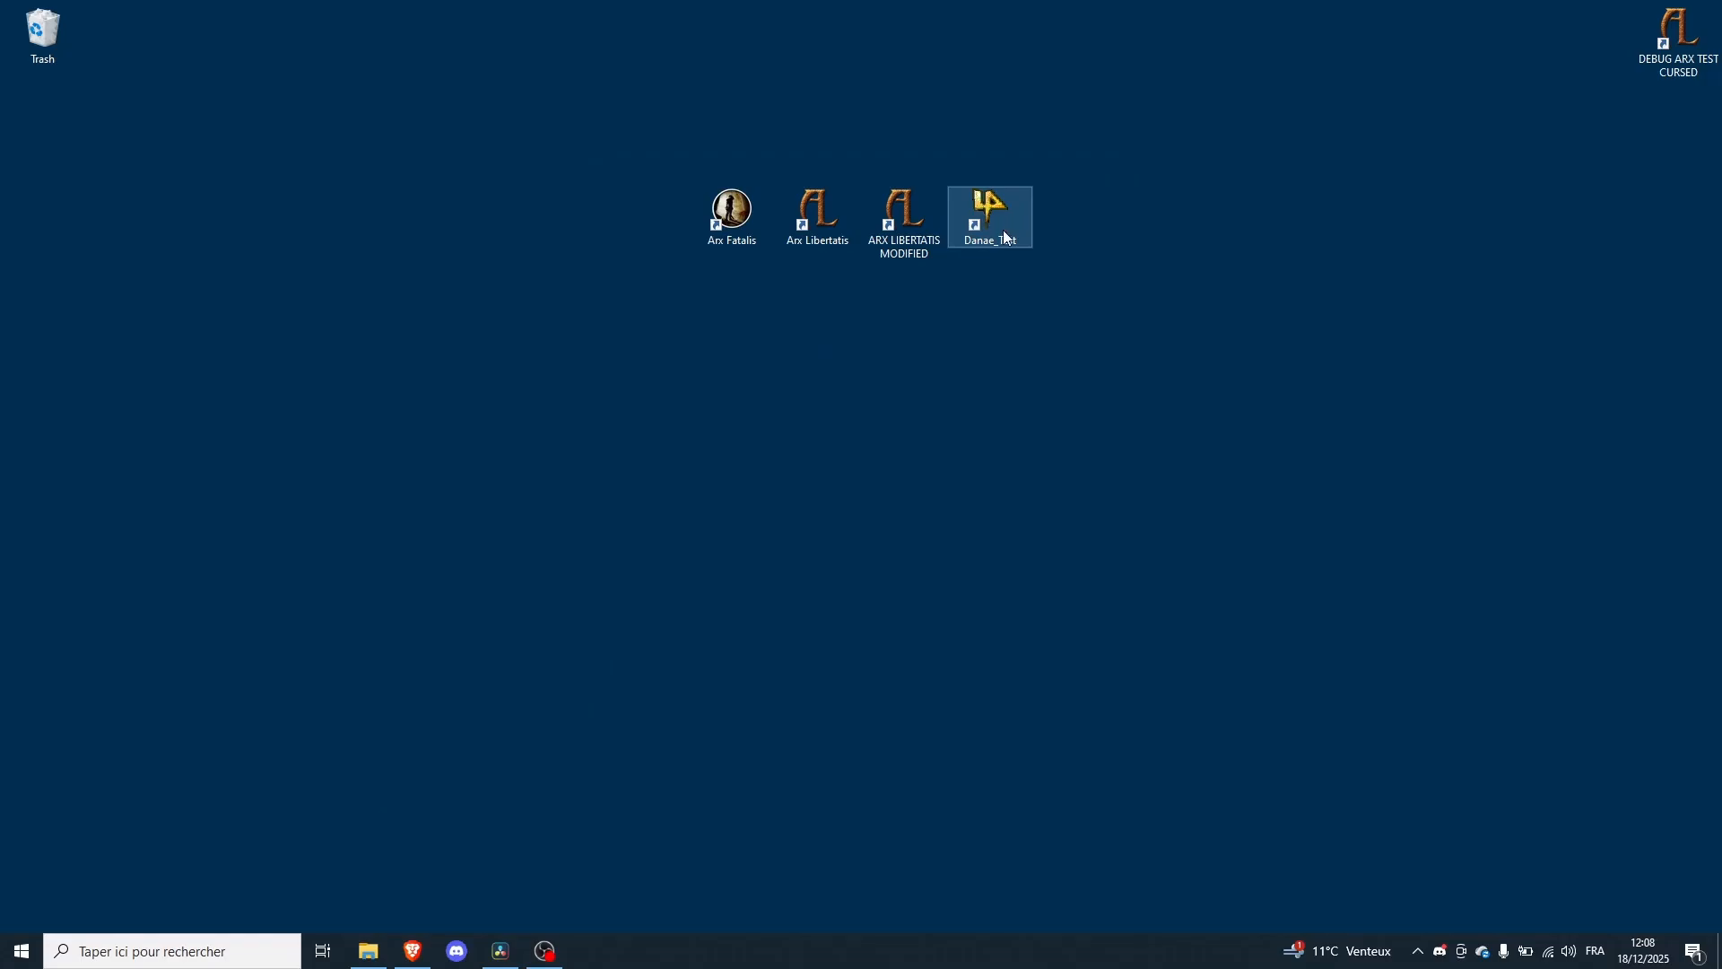
- Launch the game from the Danae_Test launcher, move the project window clear of the Interactive Objects window and dismiss the level selector
double_click(1006, 238)
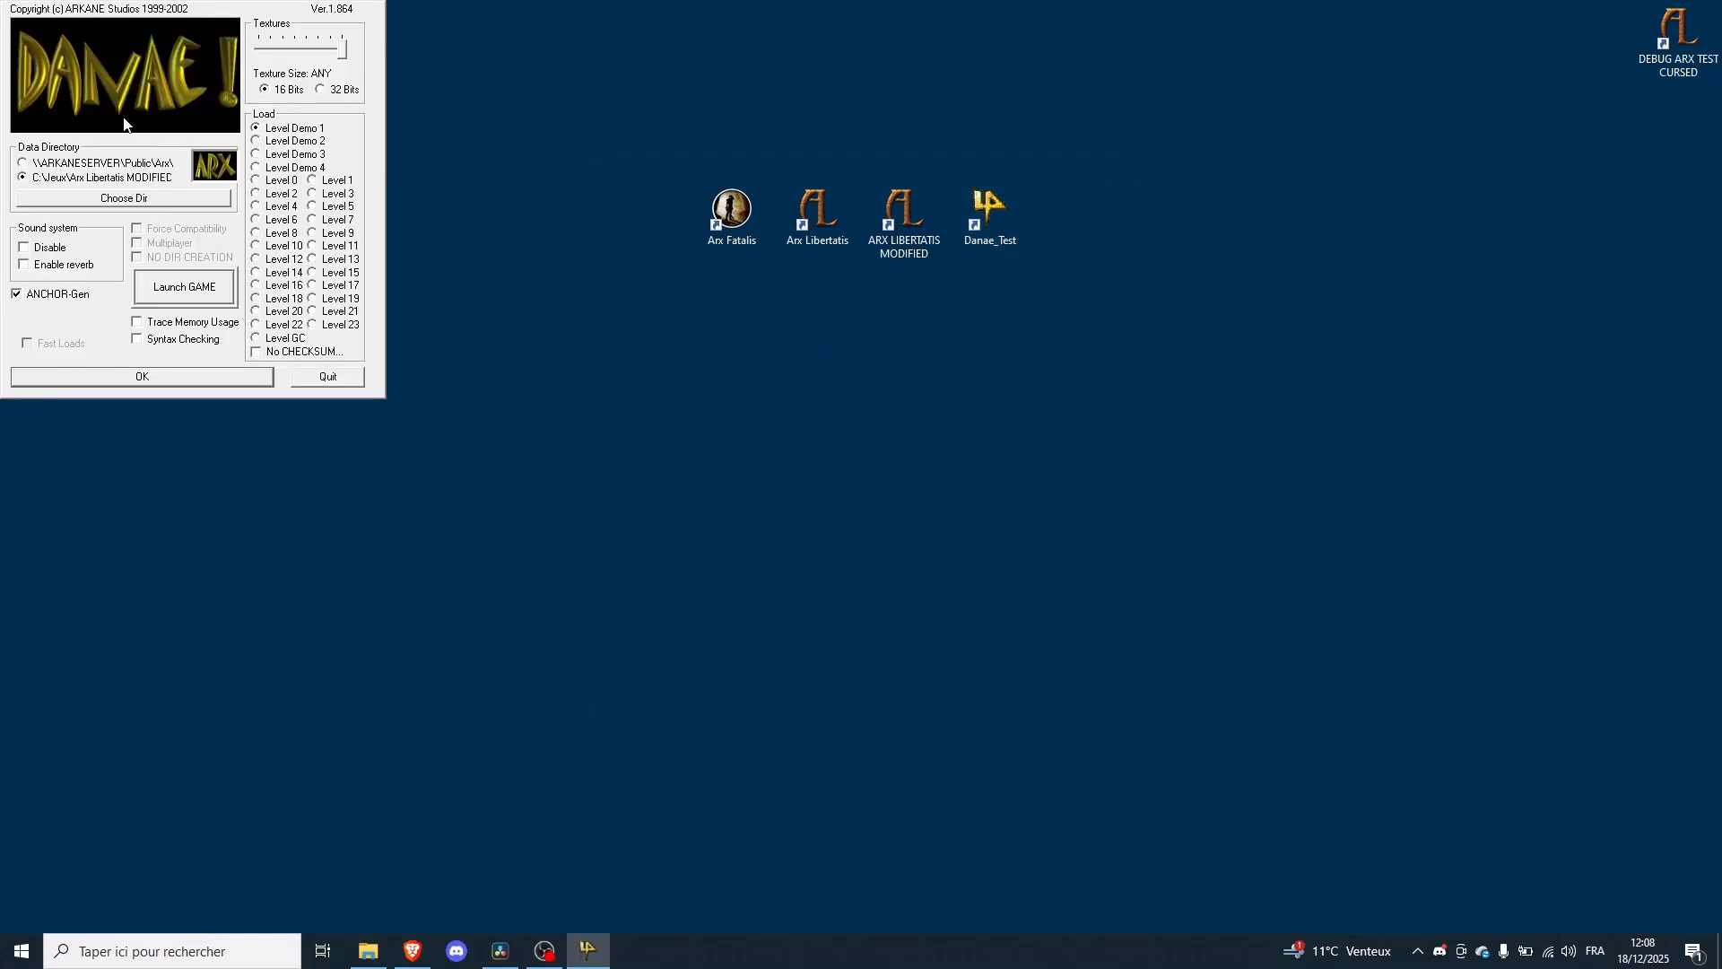
left_click(209, 294)
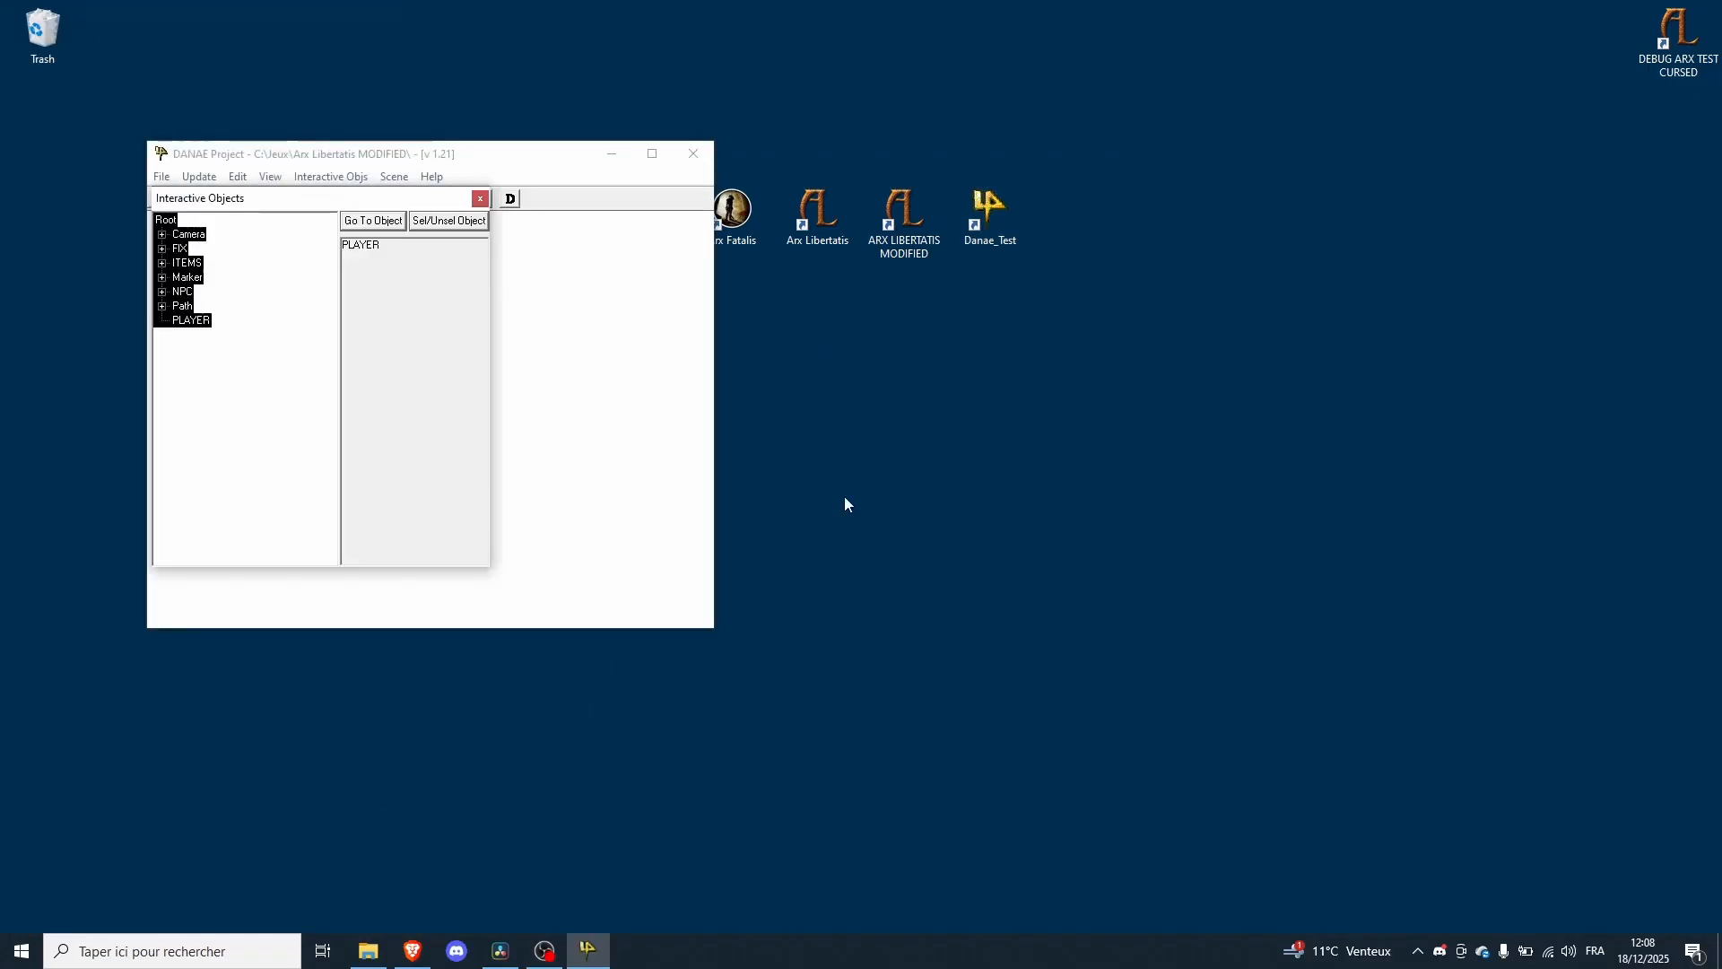
left_click_drag(557, 165, 1141, 268)
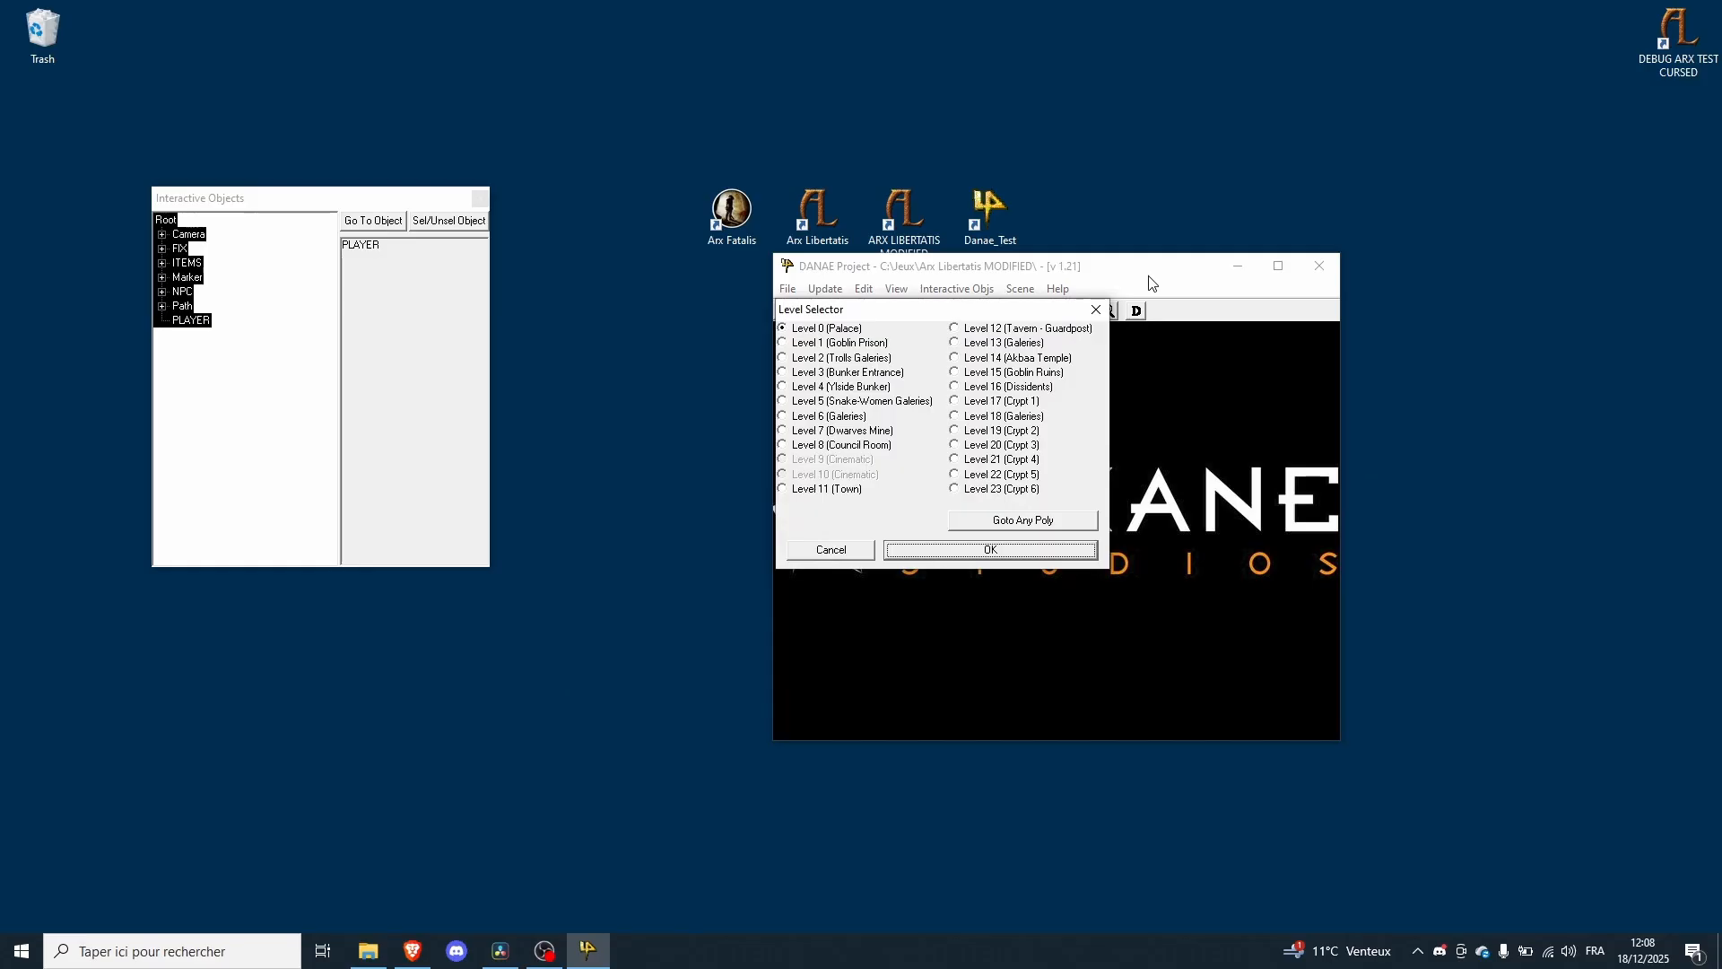
left_click(1096, 310)
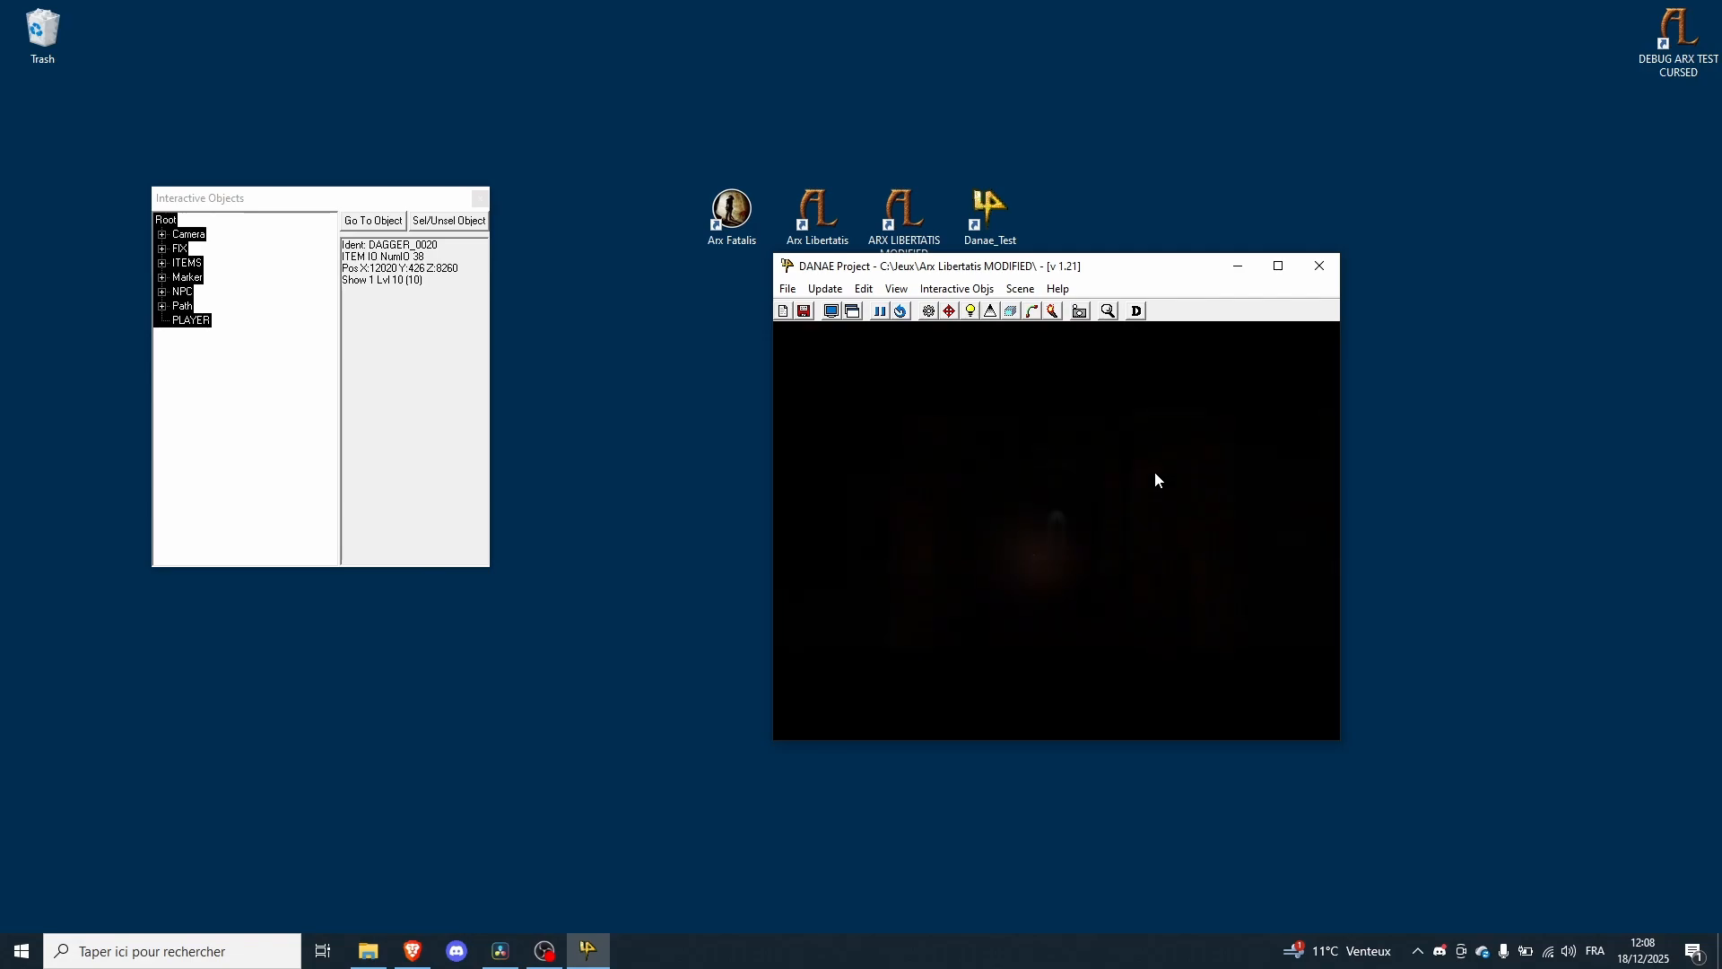
key("F4")
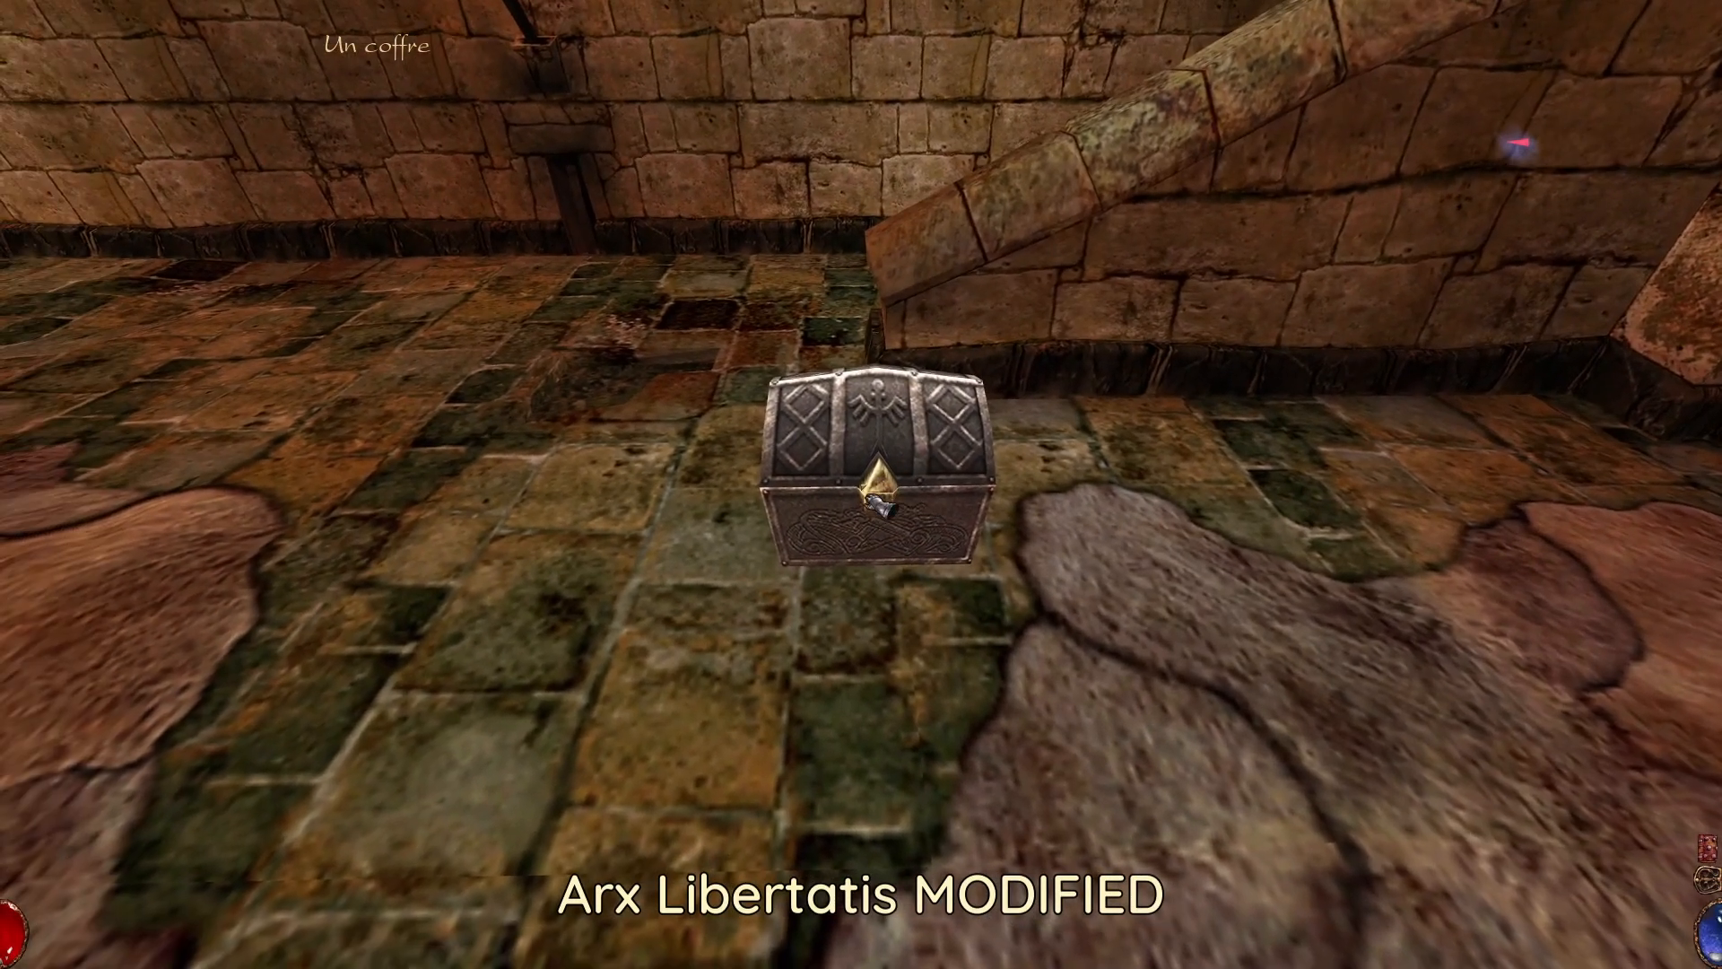
- Save the current game next to the chest into an empty slot in the Arx Libertatis MODIFIED copy
key("Escape")
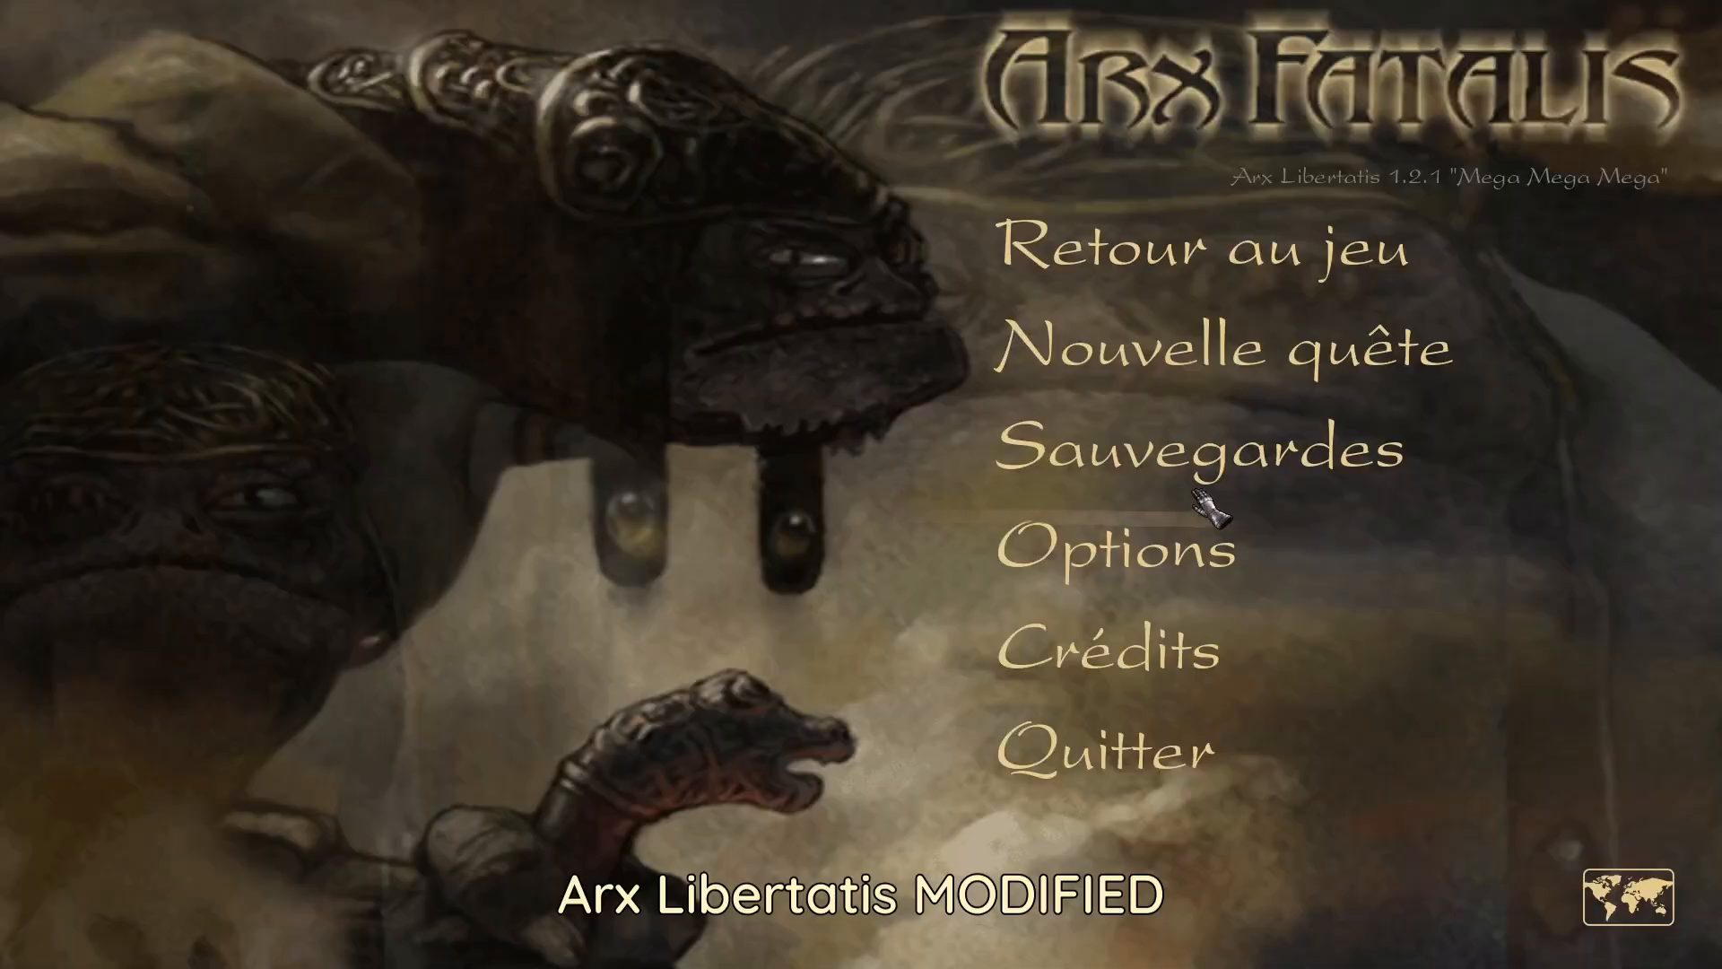
left_click(1197, 457)
left_click(552, 517)
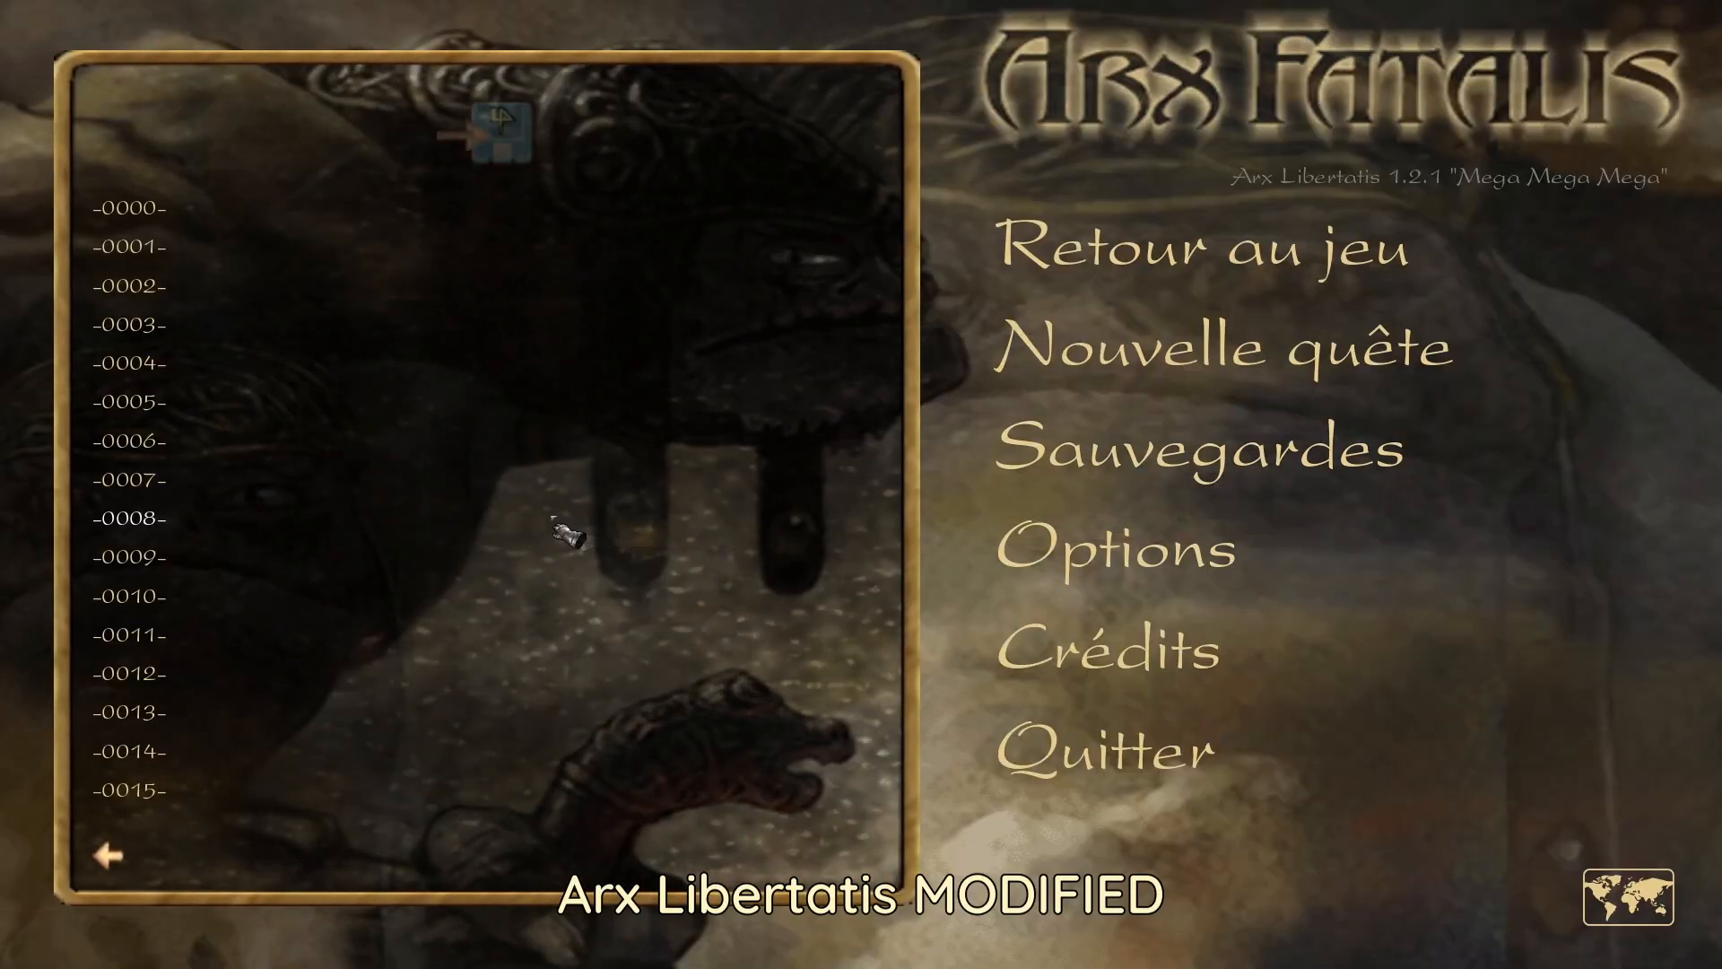
left_click(200, 230)
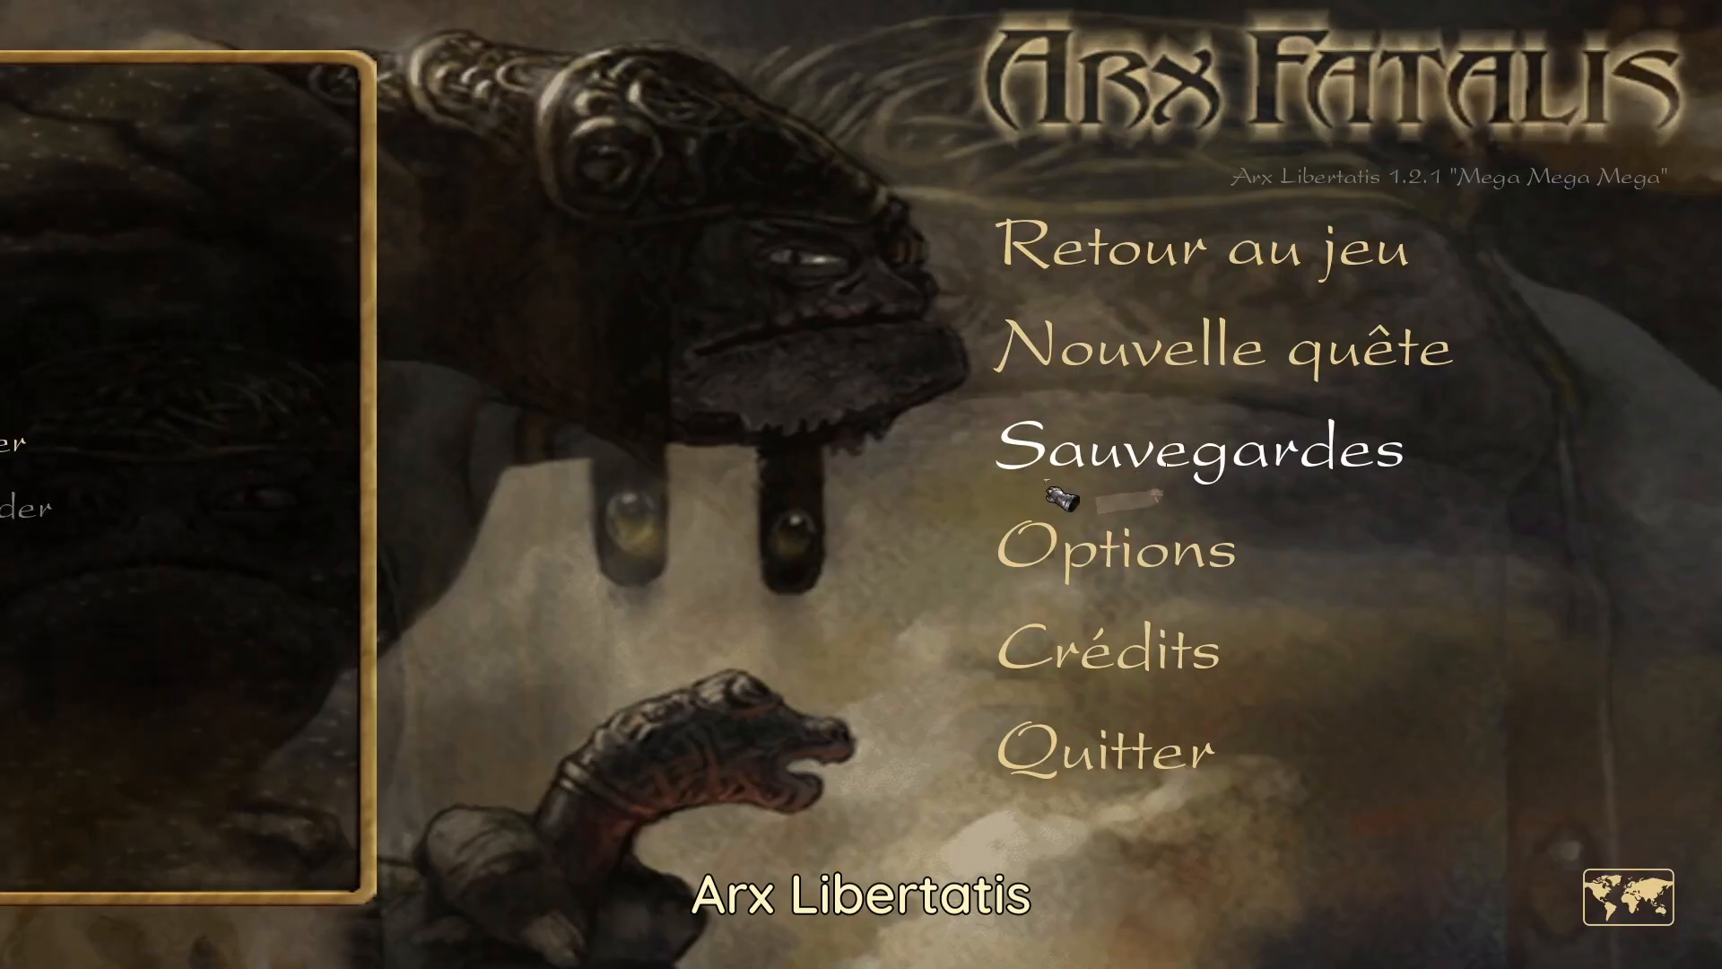
- Restore the saved quest beside the chest in the standard Arx Libertatis game
left_click(1109, 484)
left_click(389, 442)
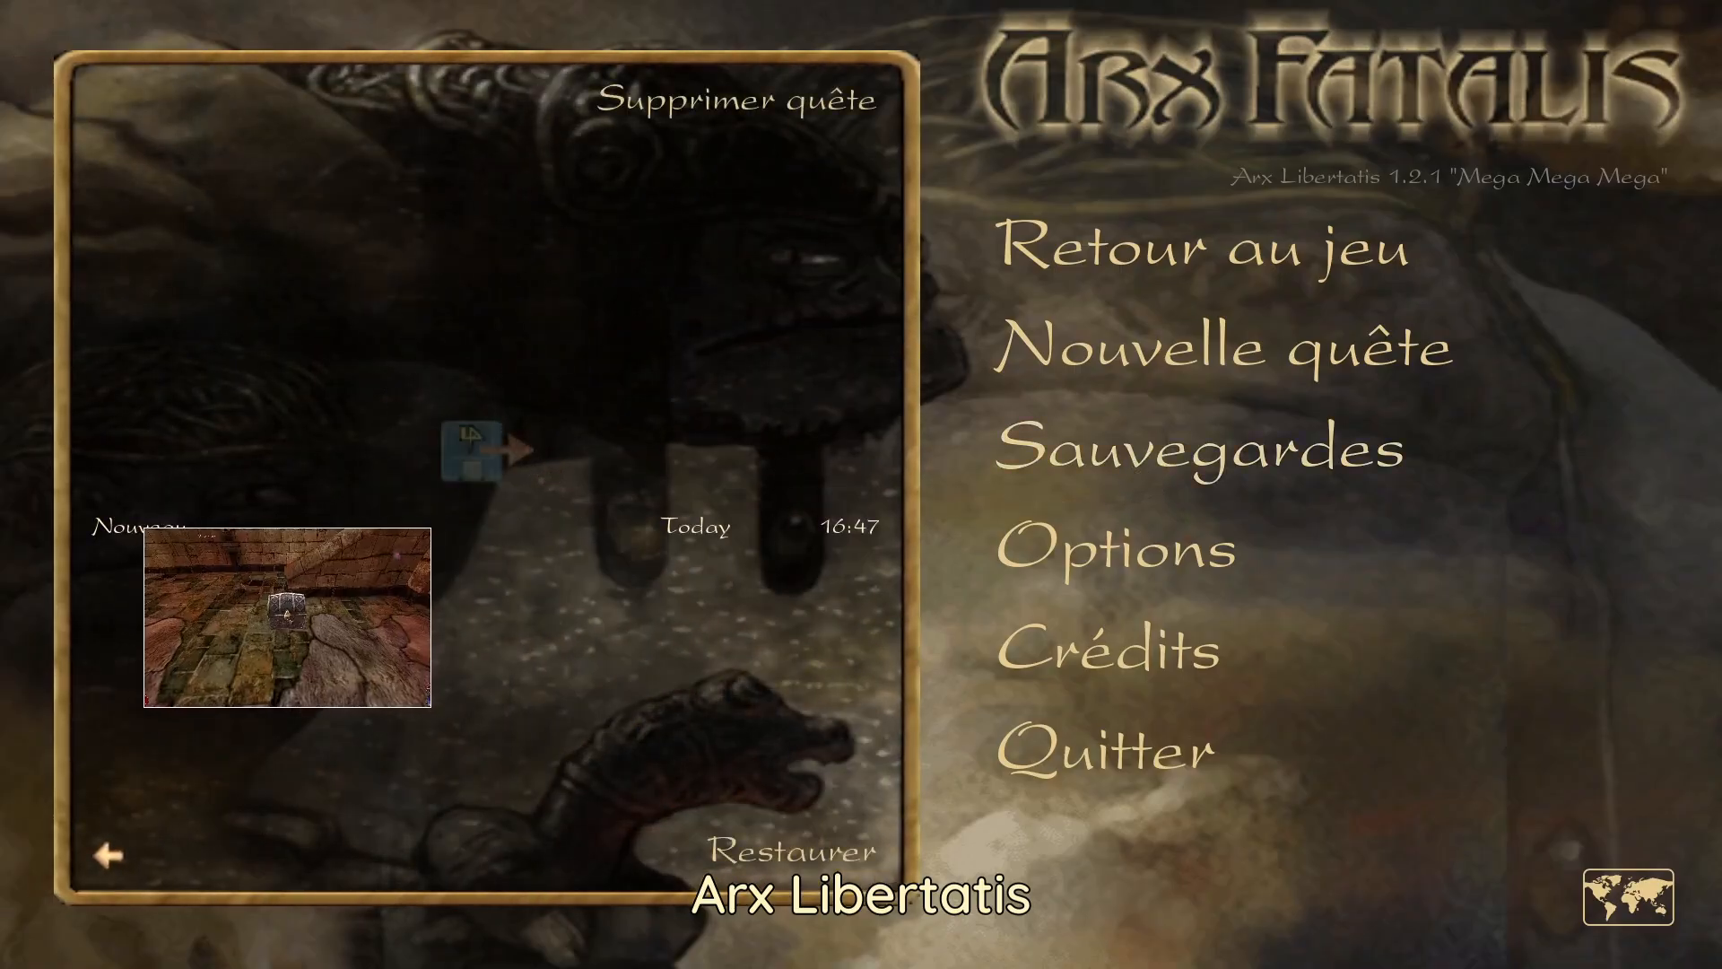
left_click(777, 872)
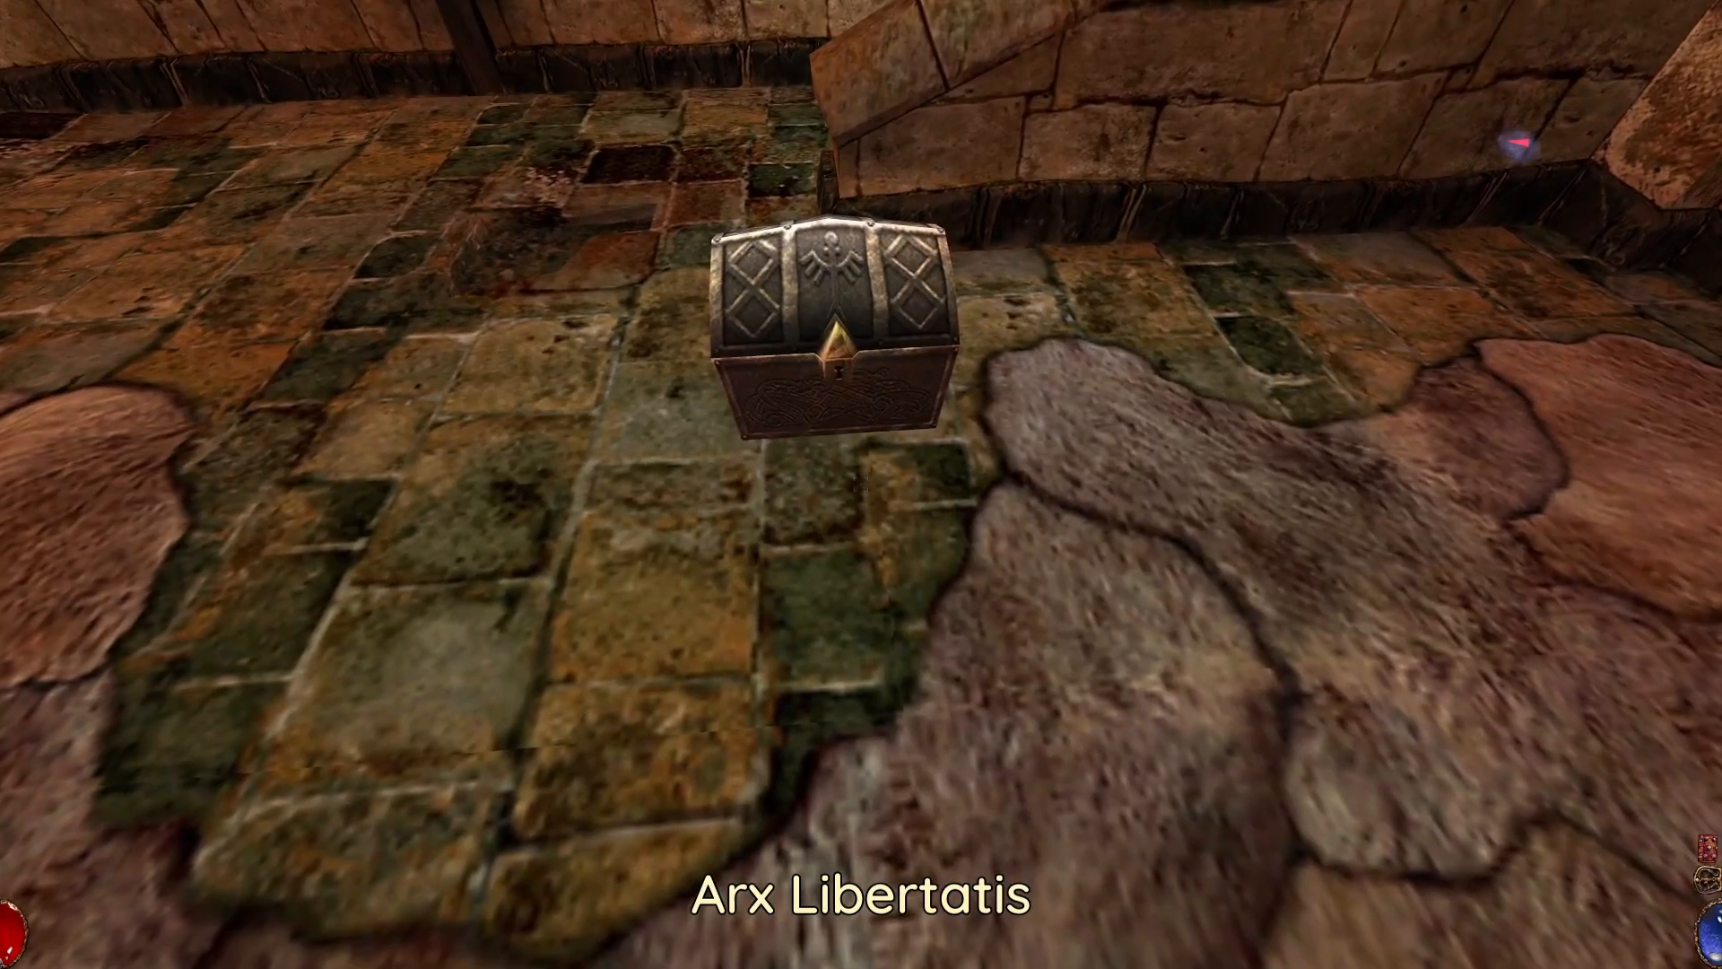
- Open the chest in the restored game and try interacting with it several times
double_click(861, 485)
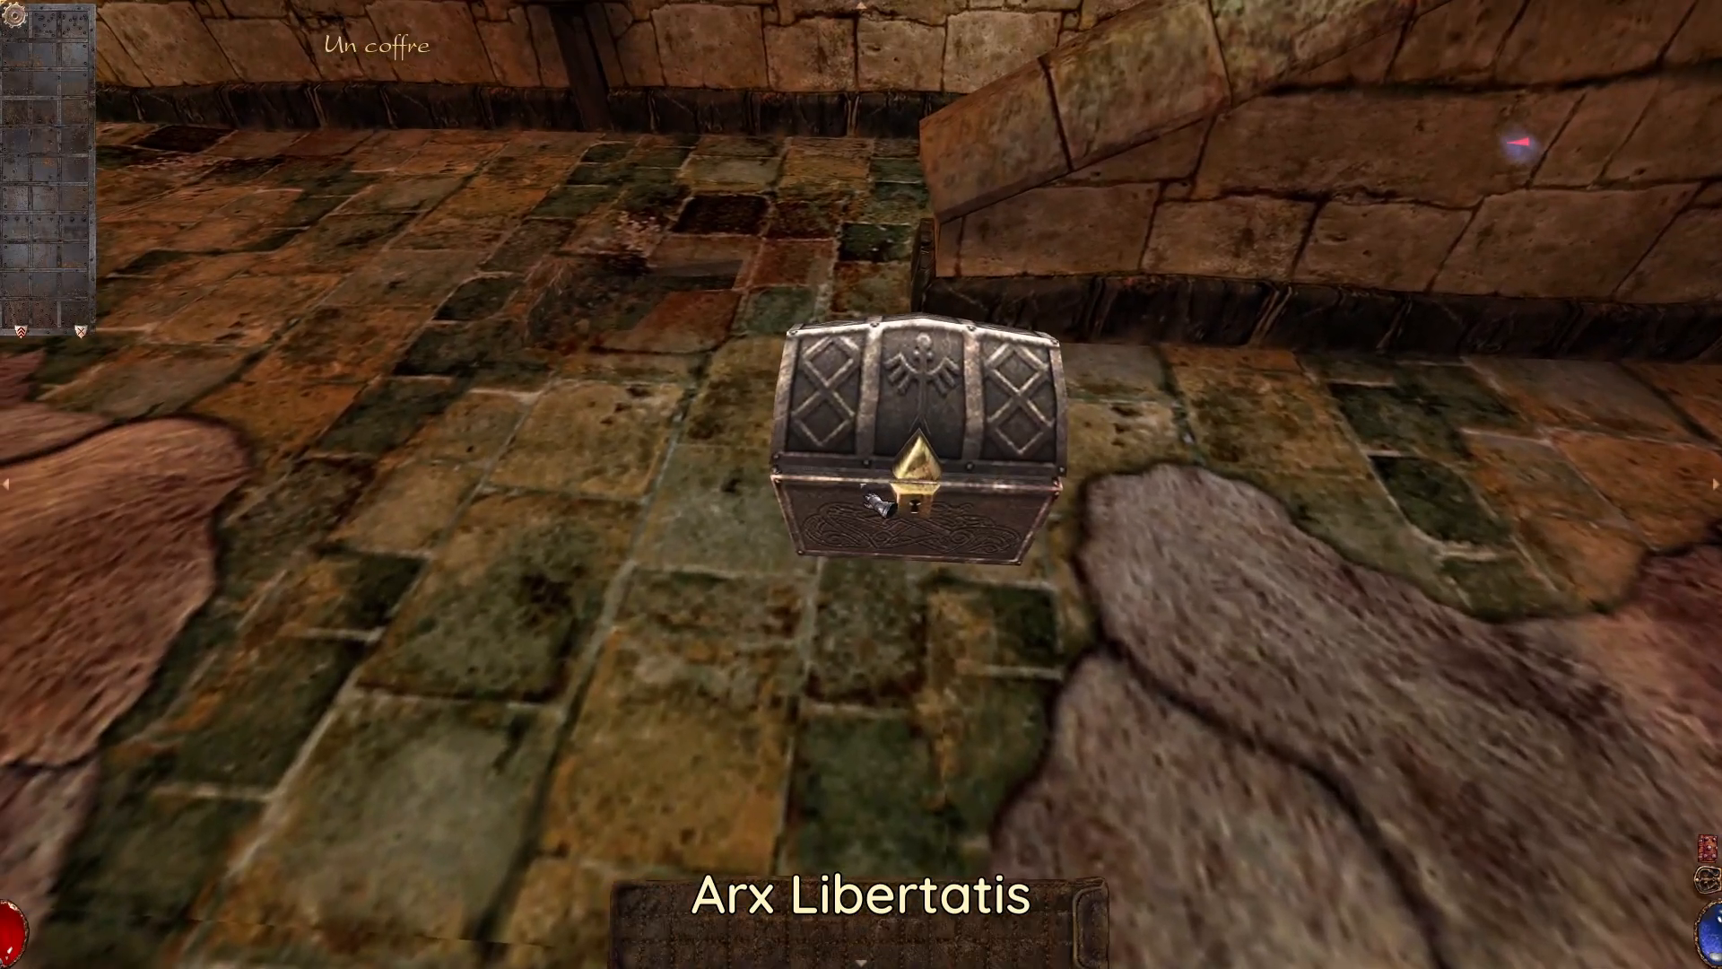
double_click(861, 485)
key("a")
double_click(861, 484)
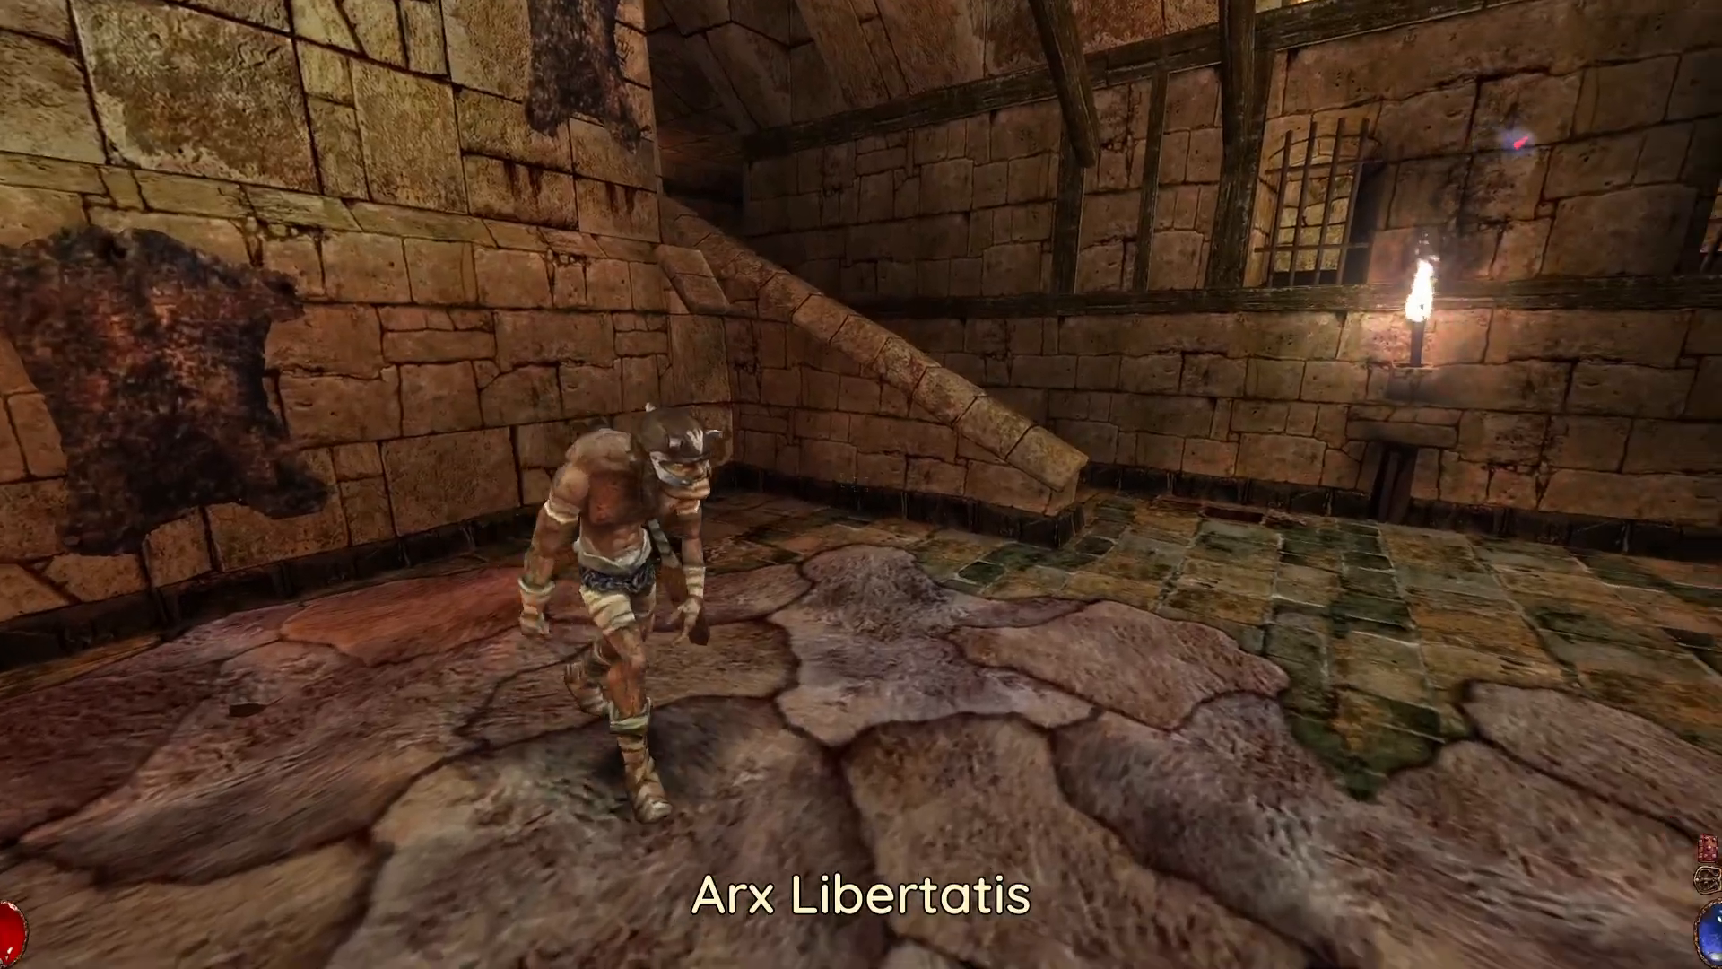
- Walk around the fur-carpeted goblin room, testing the chest and moving past the goblin toward the wall
key("w")
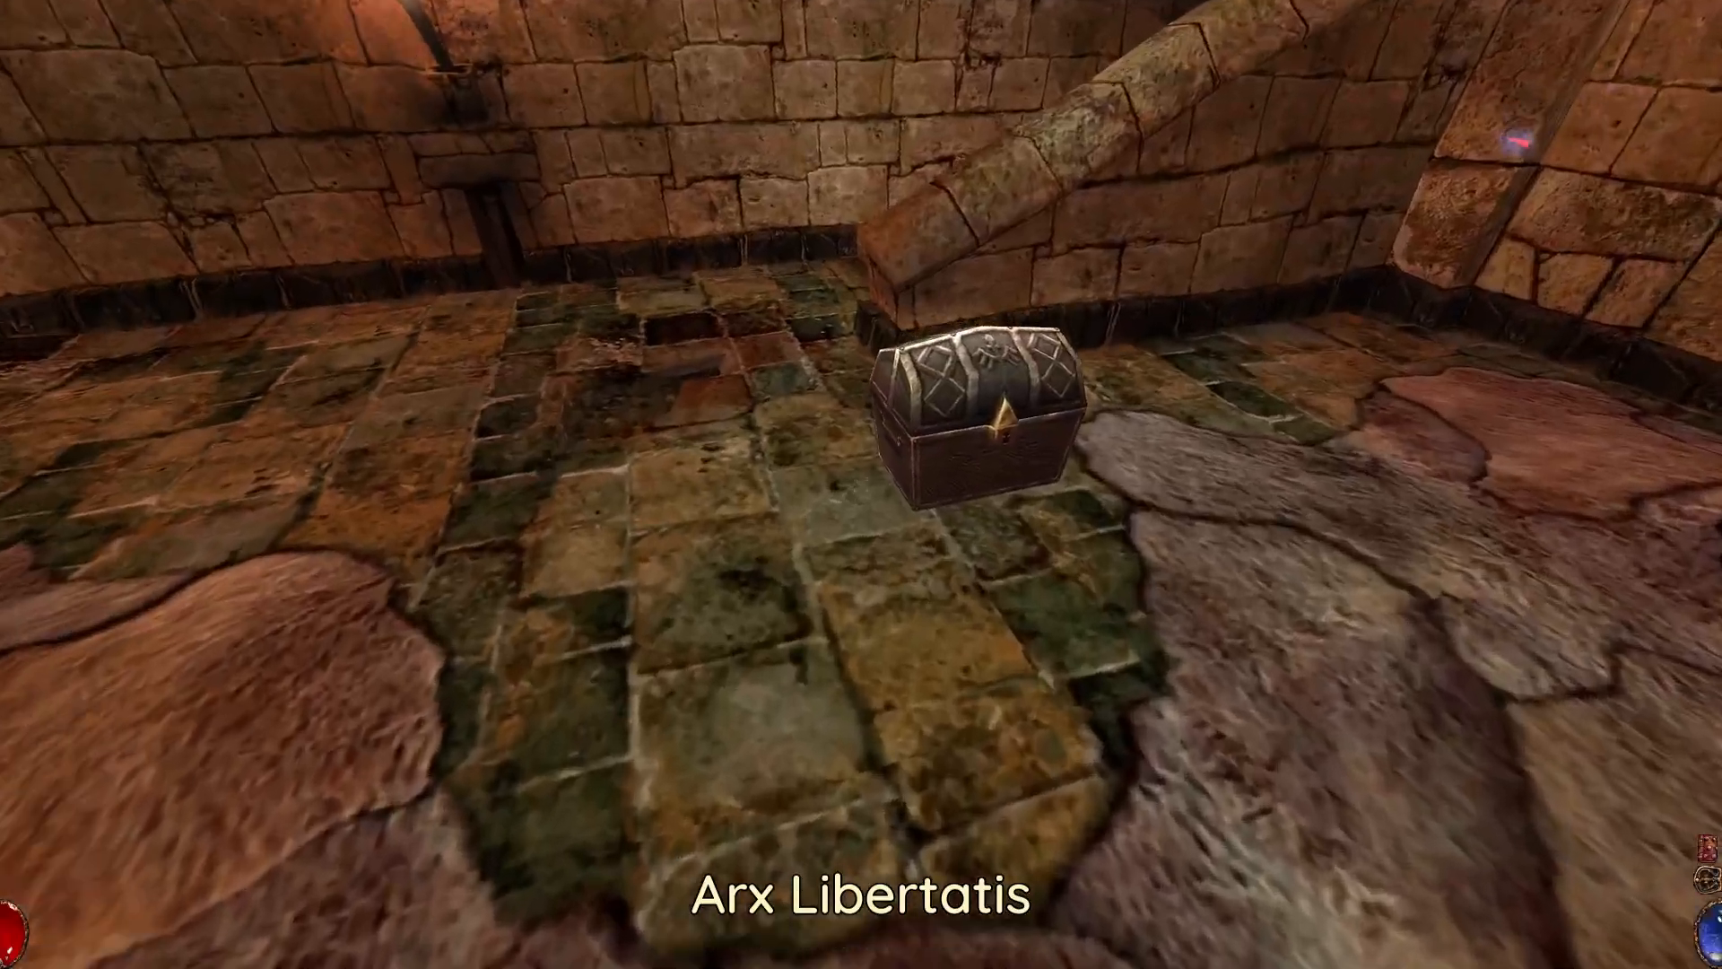
left_click(861, 485)
left_click(872, 507)
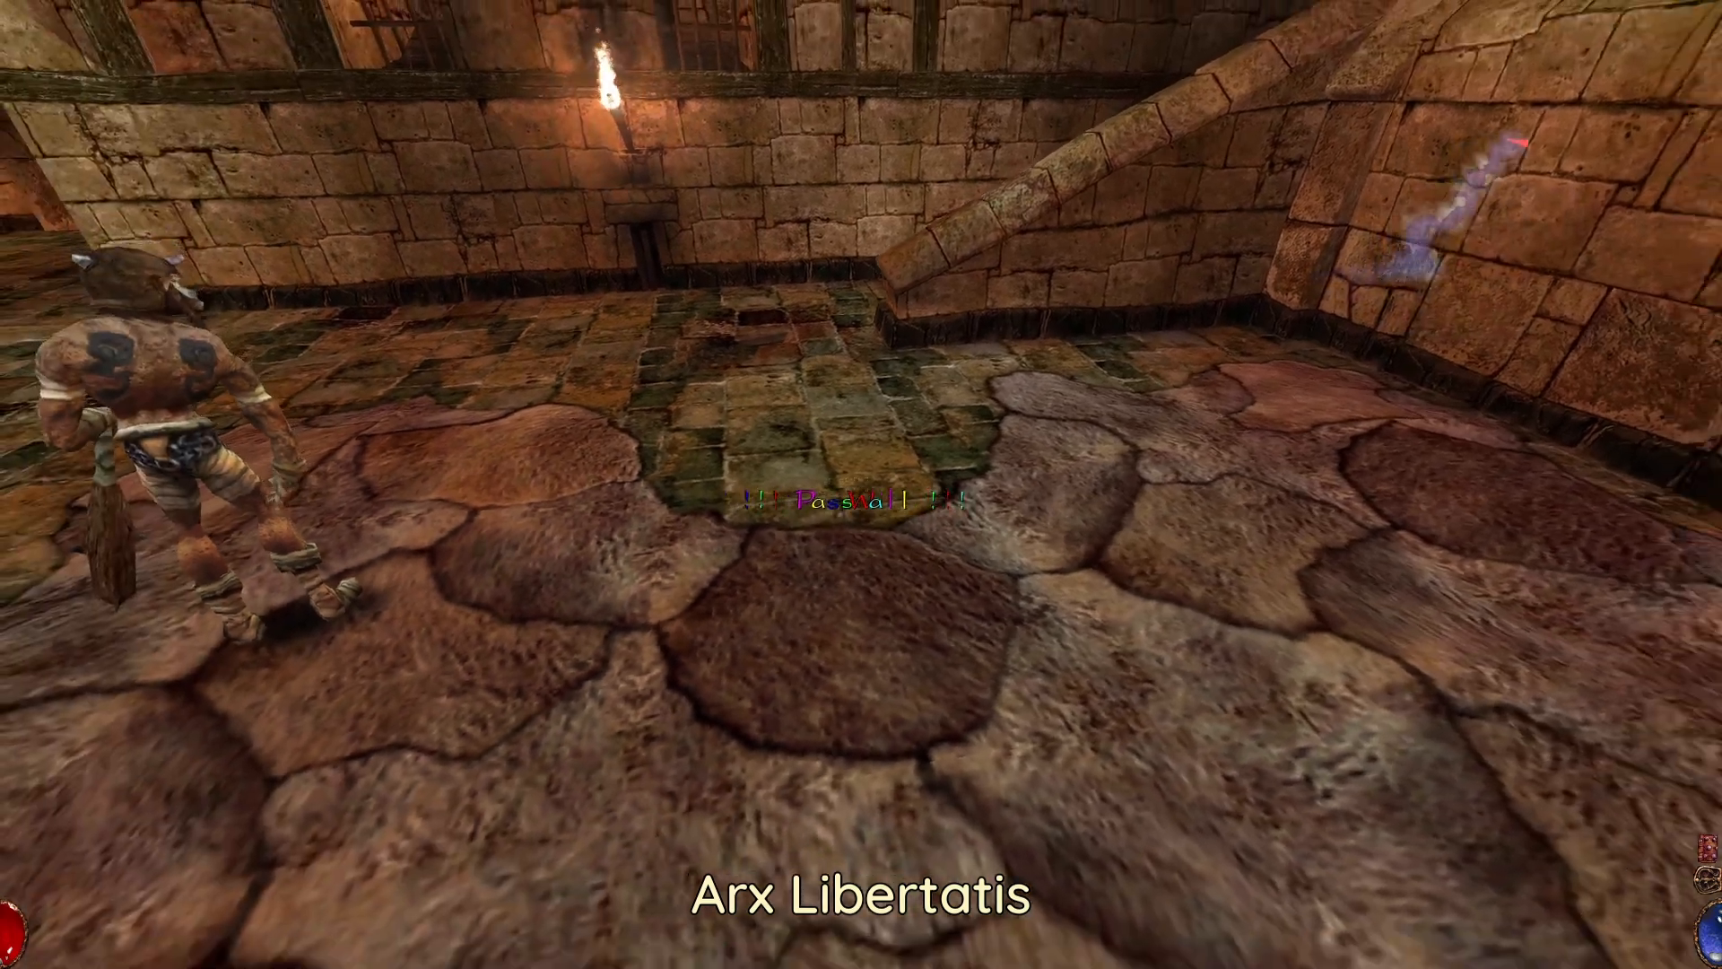
key("w")
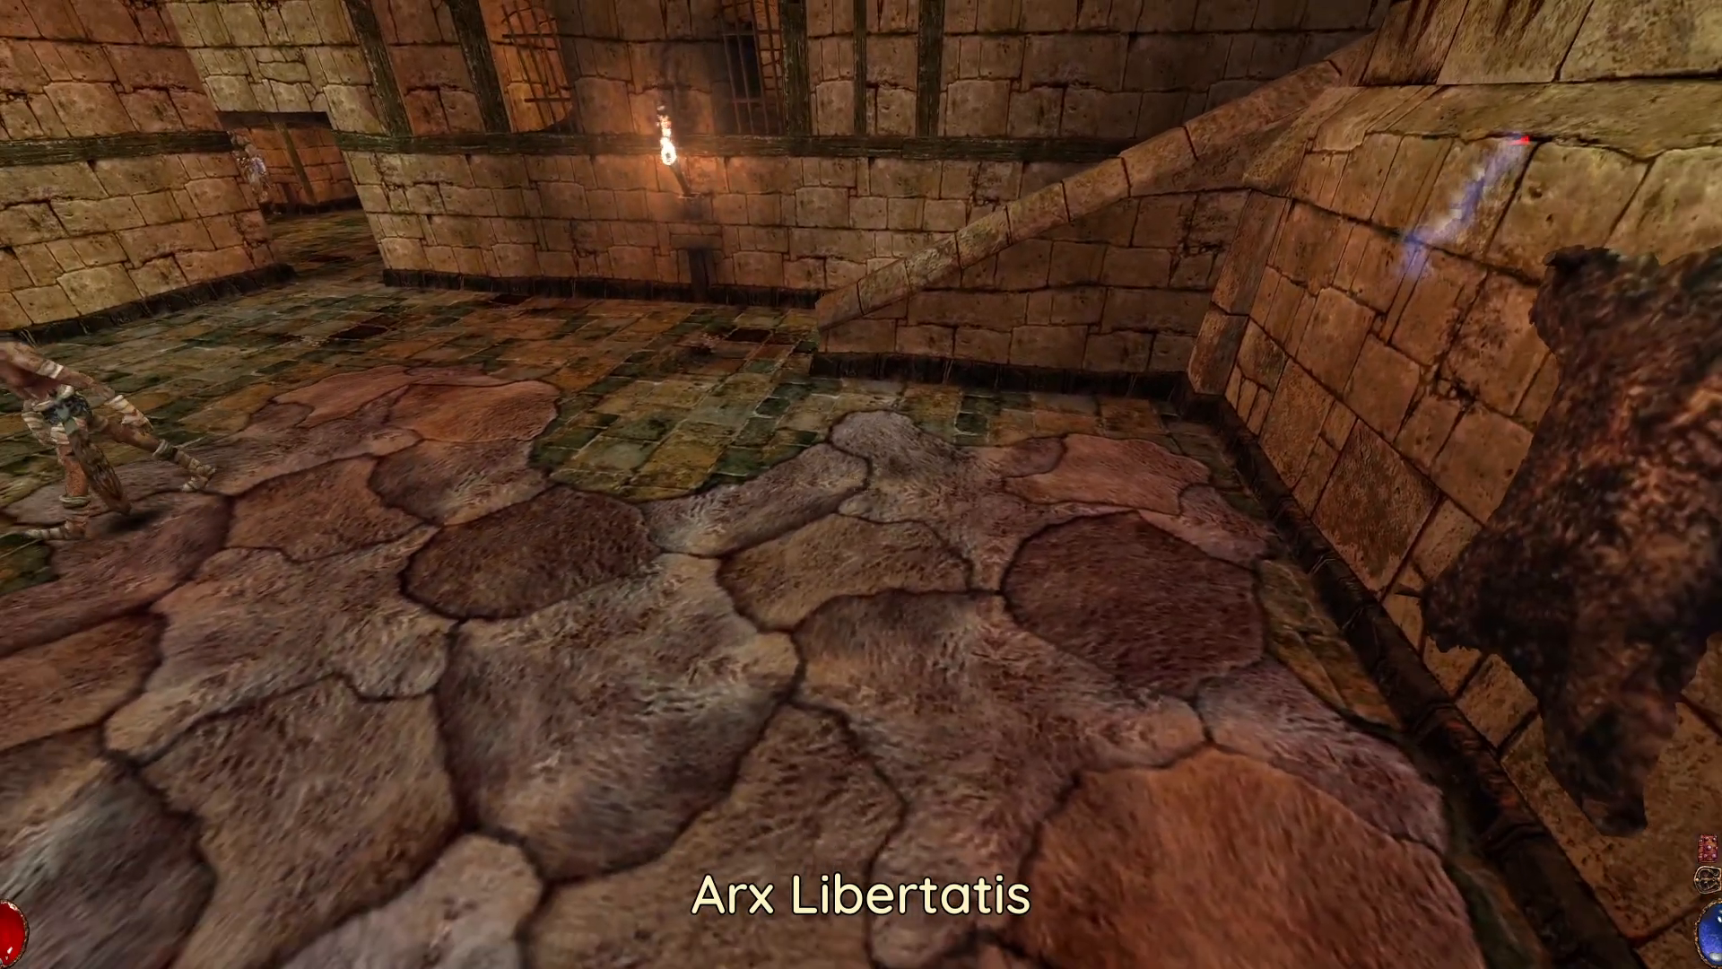
key("w")
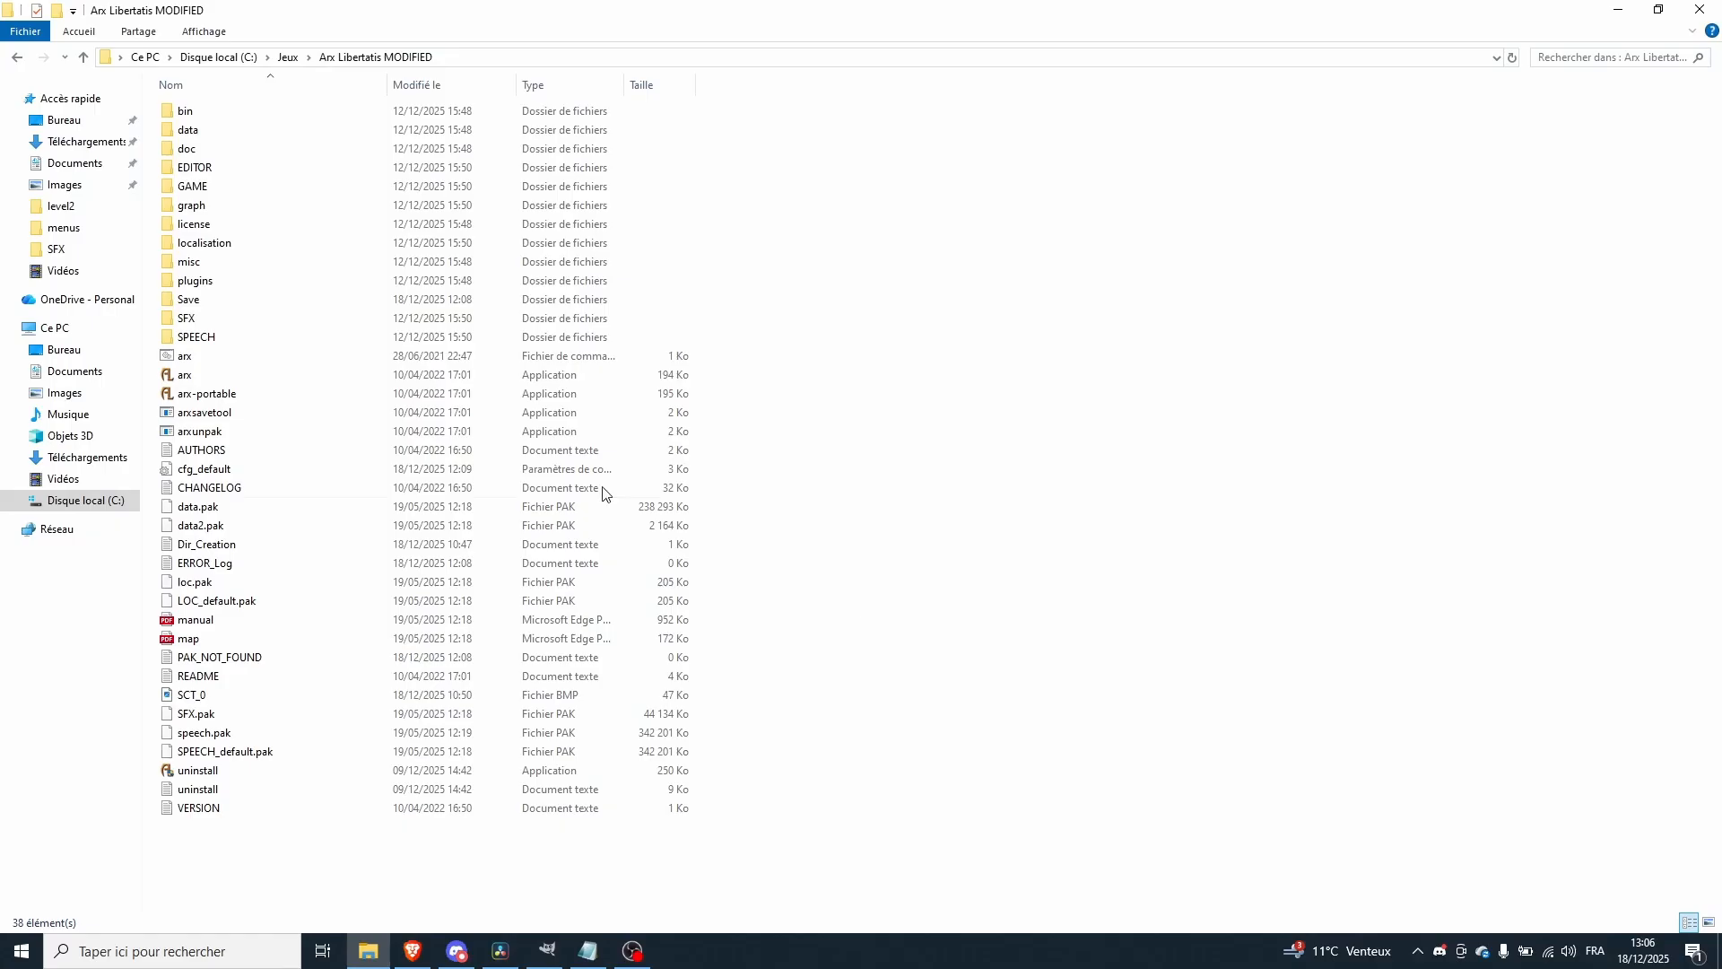
- Browse to the graph/interface/menus folder of Arx Libertatis MODIFIED and bring up the file options of the MENU_MAIN_BACKGROUND image
double_click(231, 210)
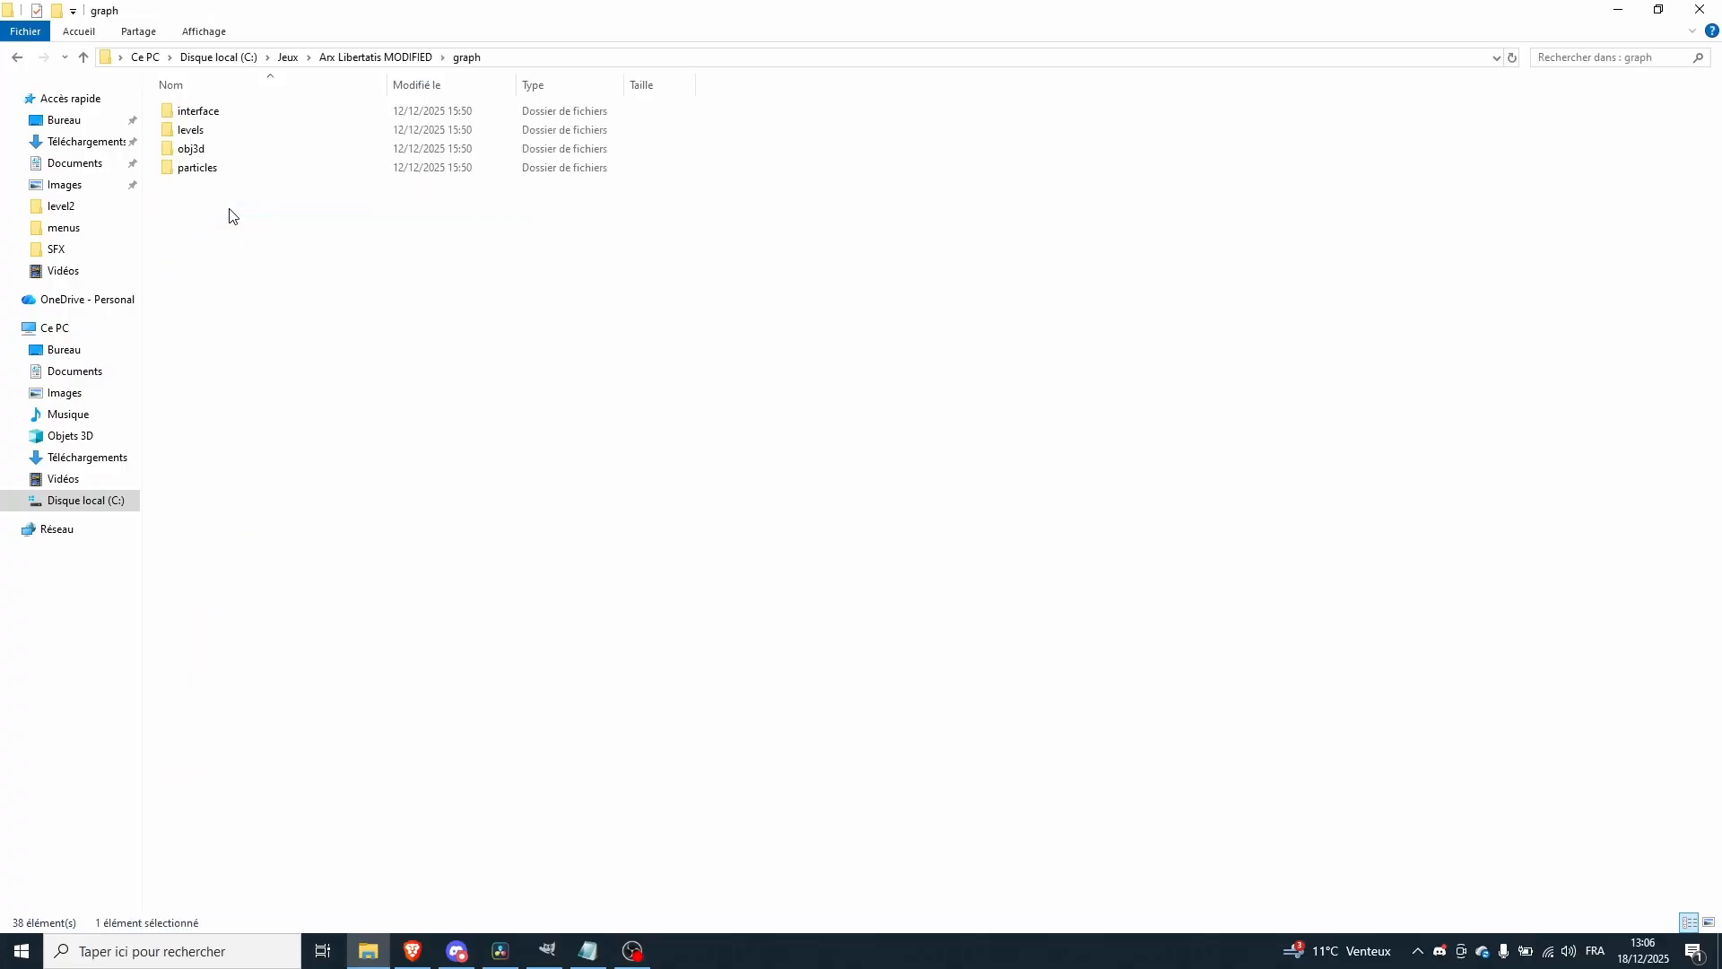
double_click(251, 111)
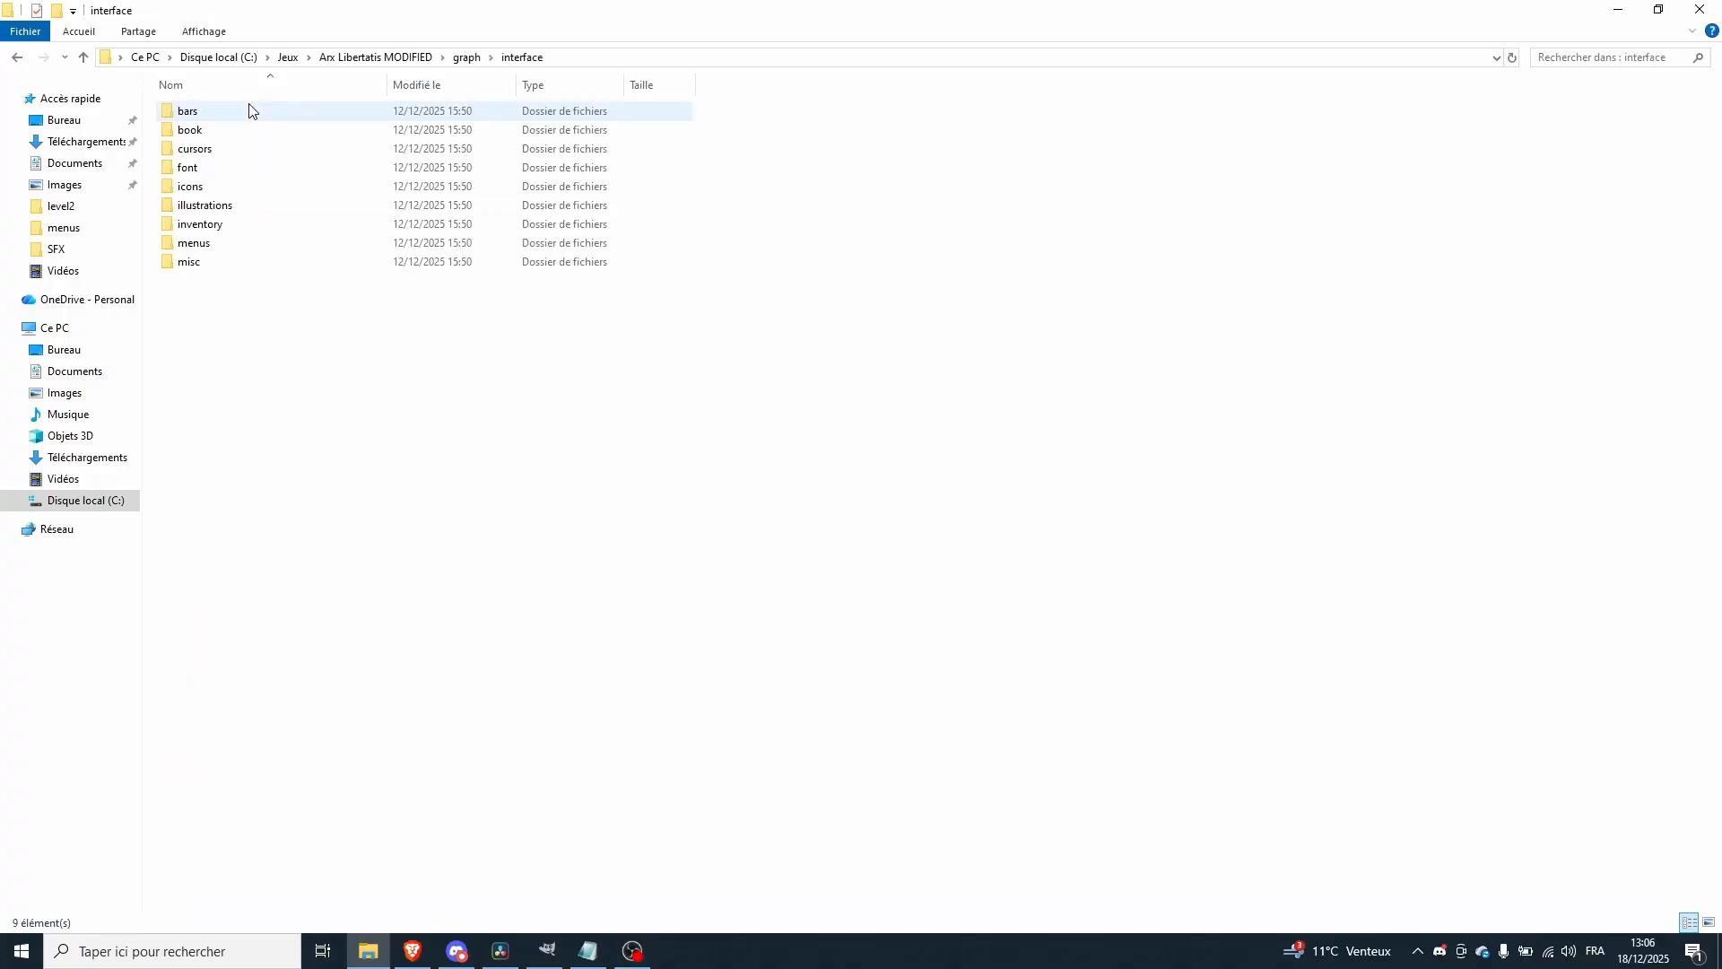
double_click(243, 244)
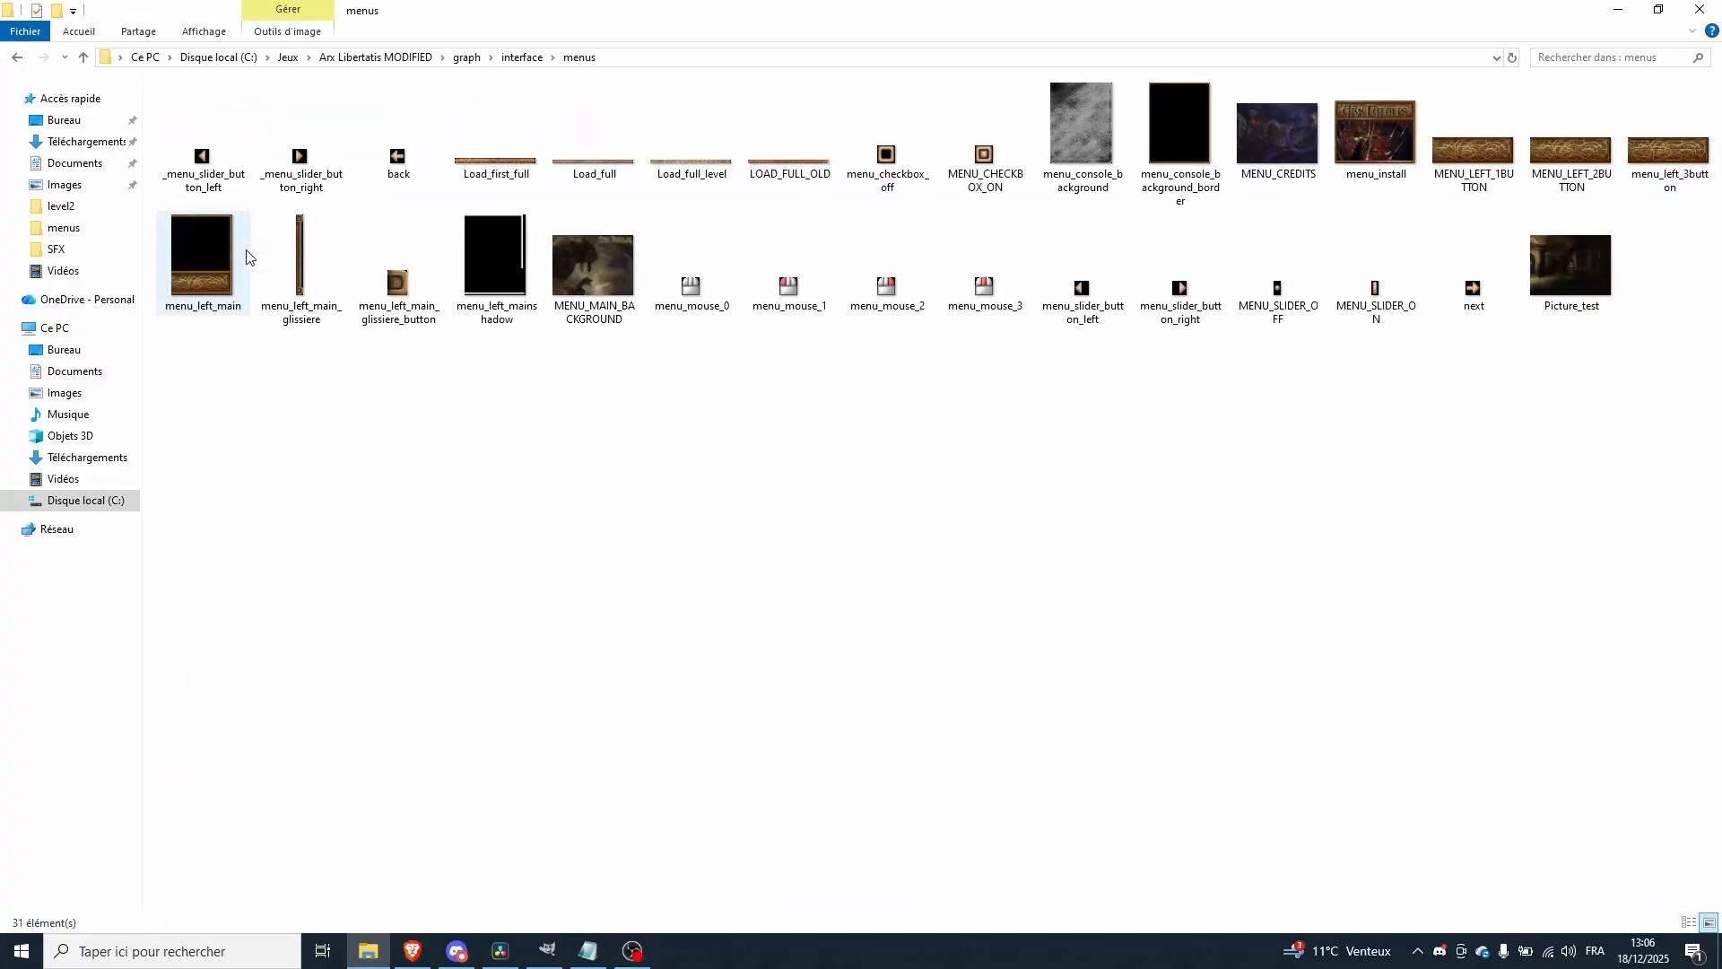
left_click(584, 299)
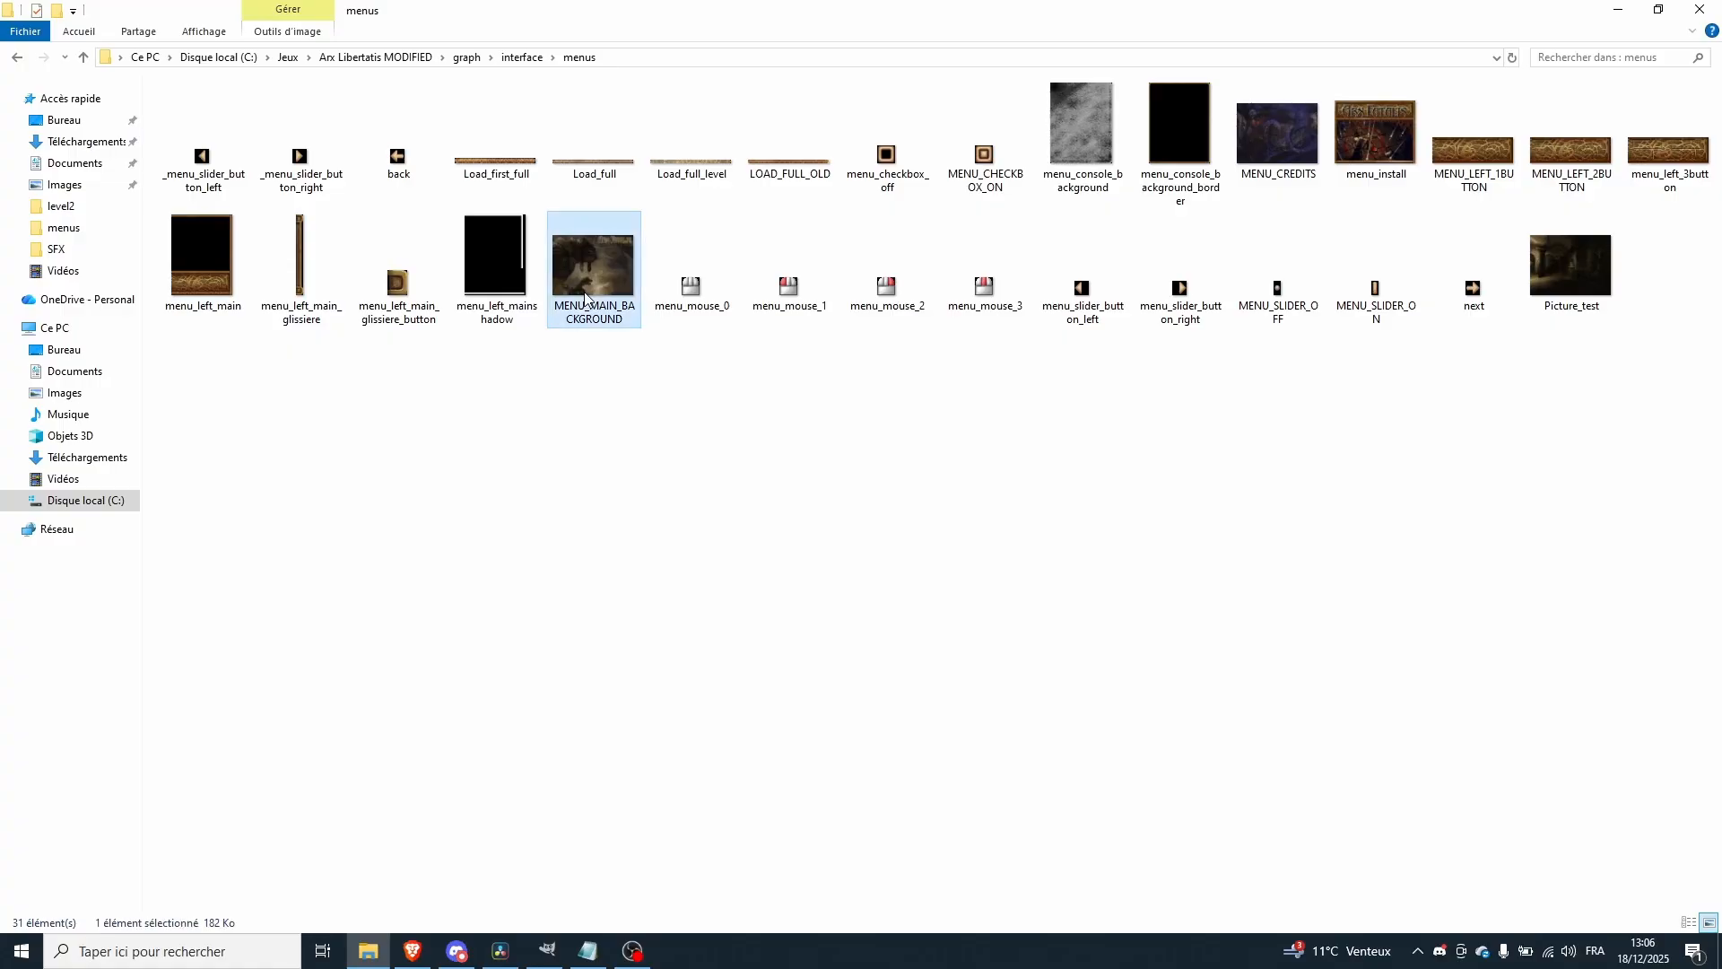
right_click(584, 293)
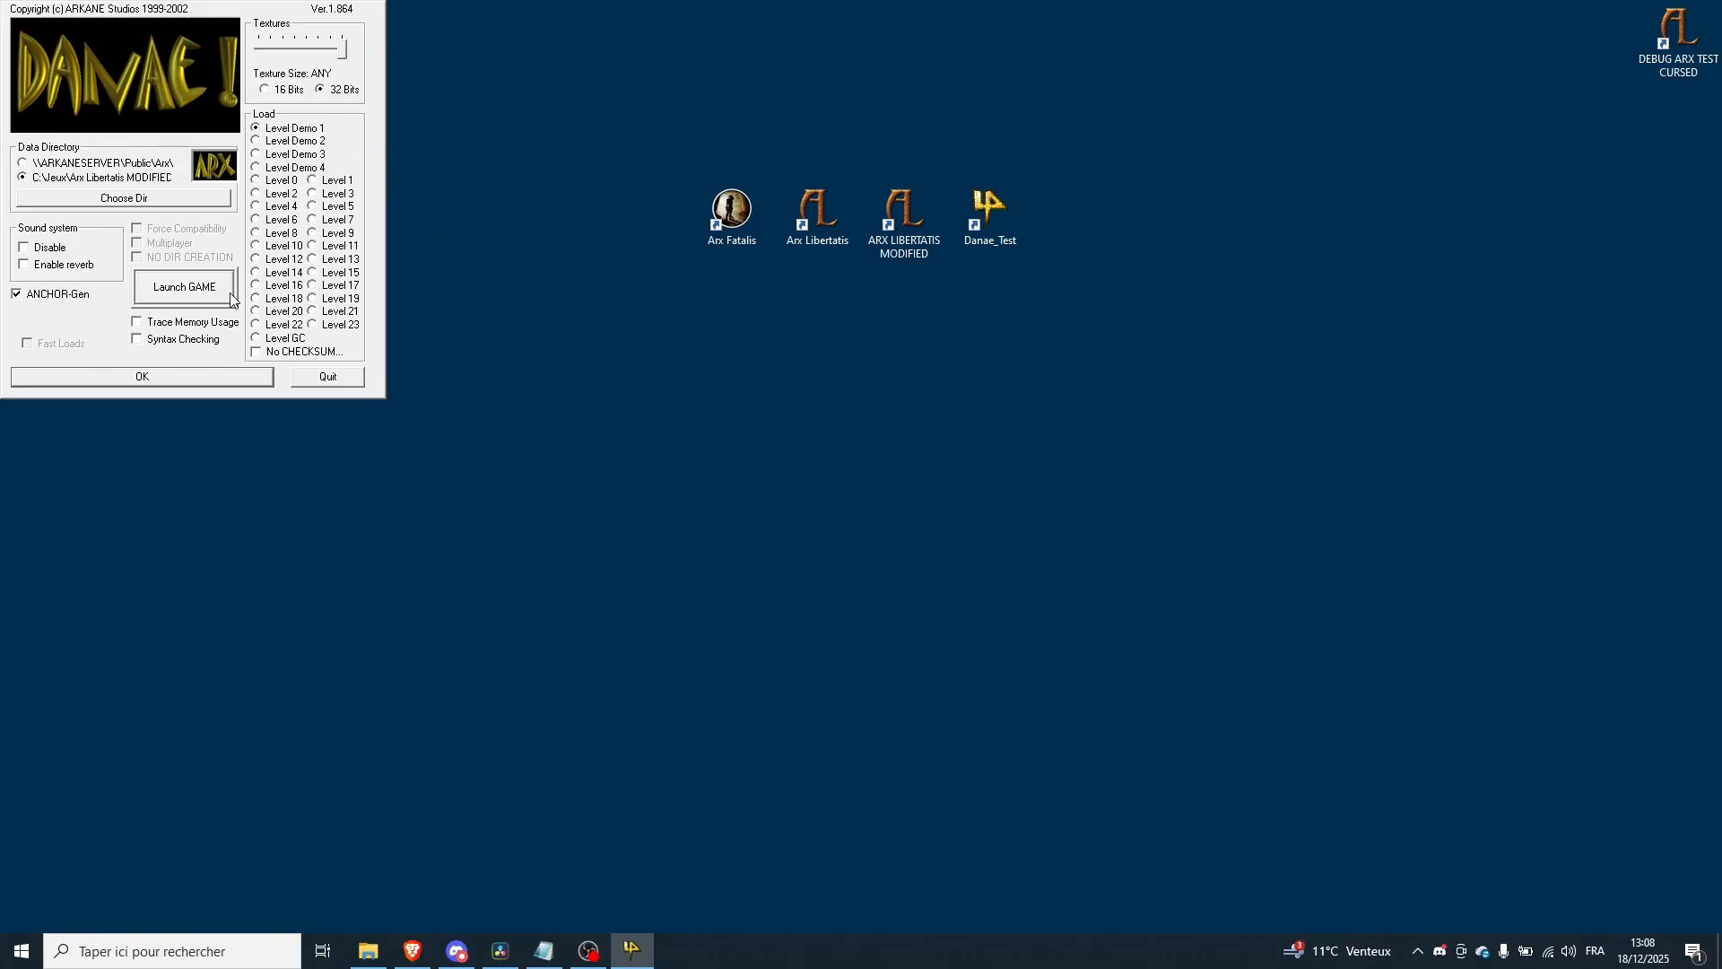
- Launch the game from DANAE, raise Luminosity to its maximum in the video options and return to the level
left_click(230, 294)
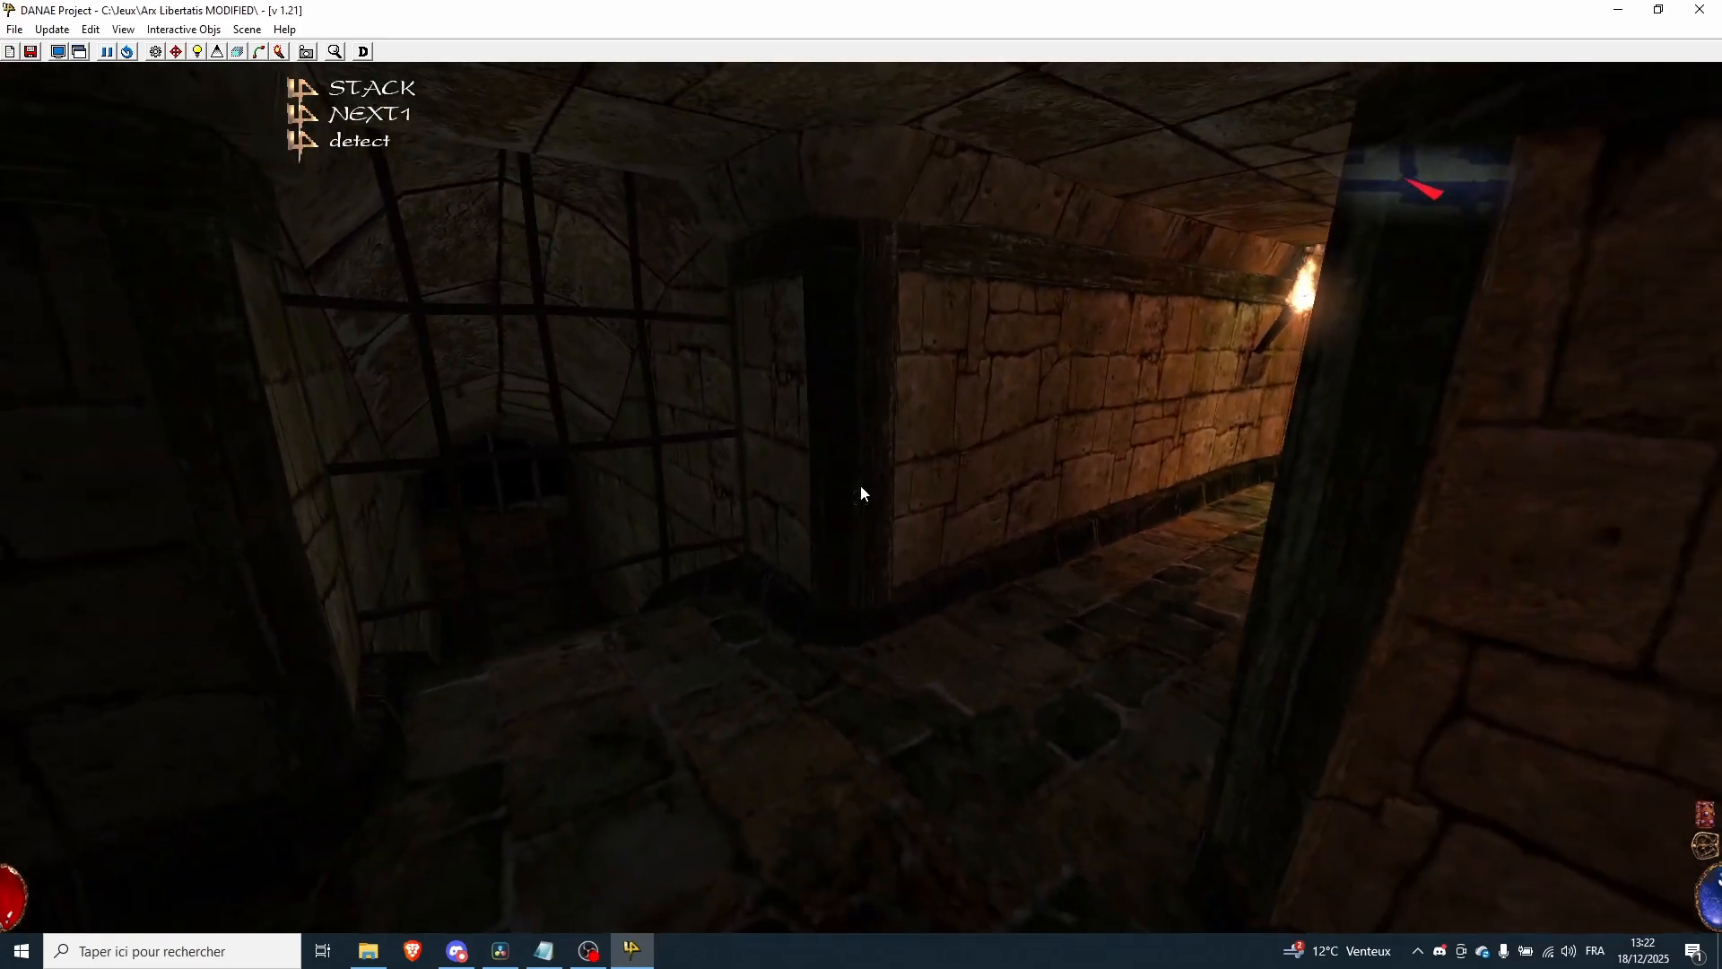
key("z")
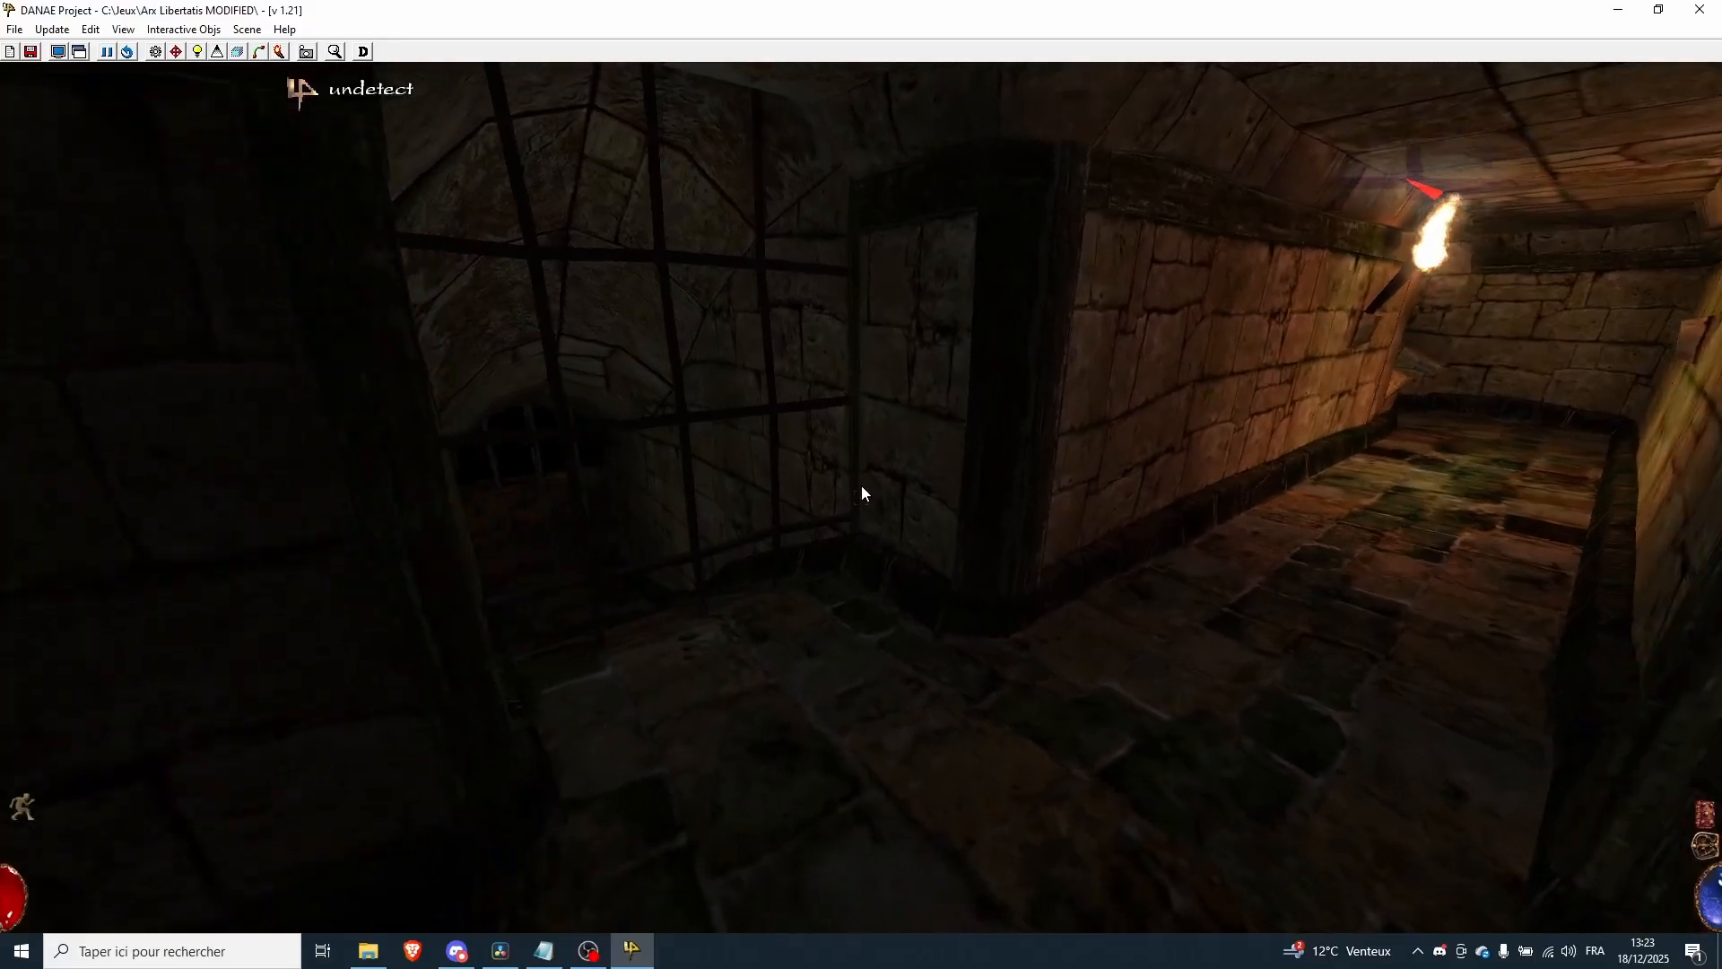
key("Escape")
left_click(879, 507)
left_click(879, 506)
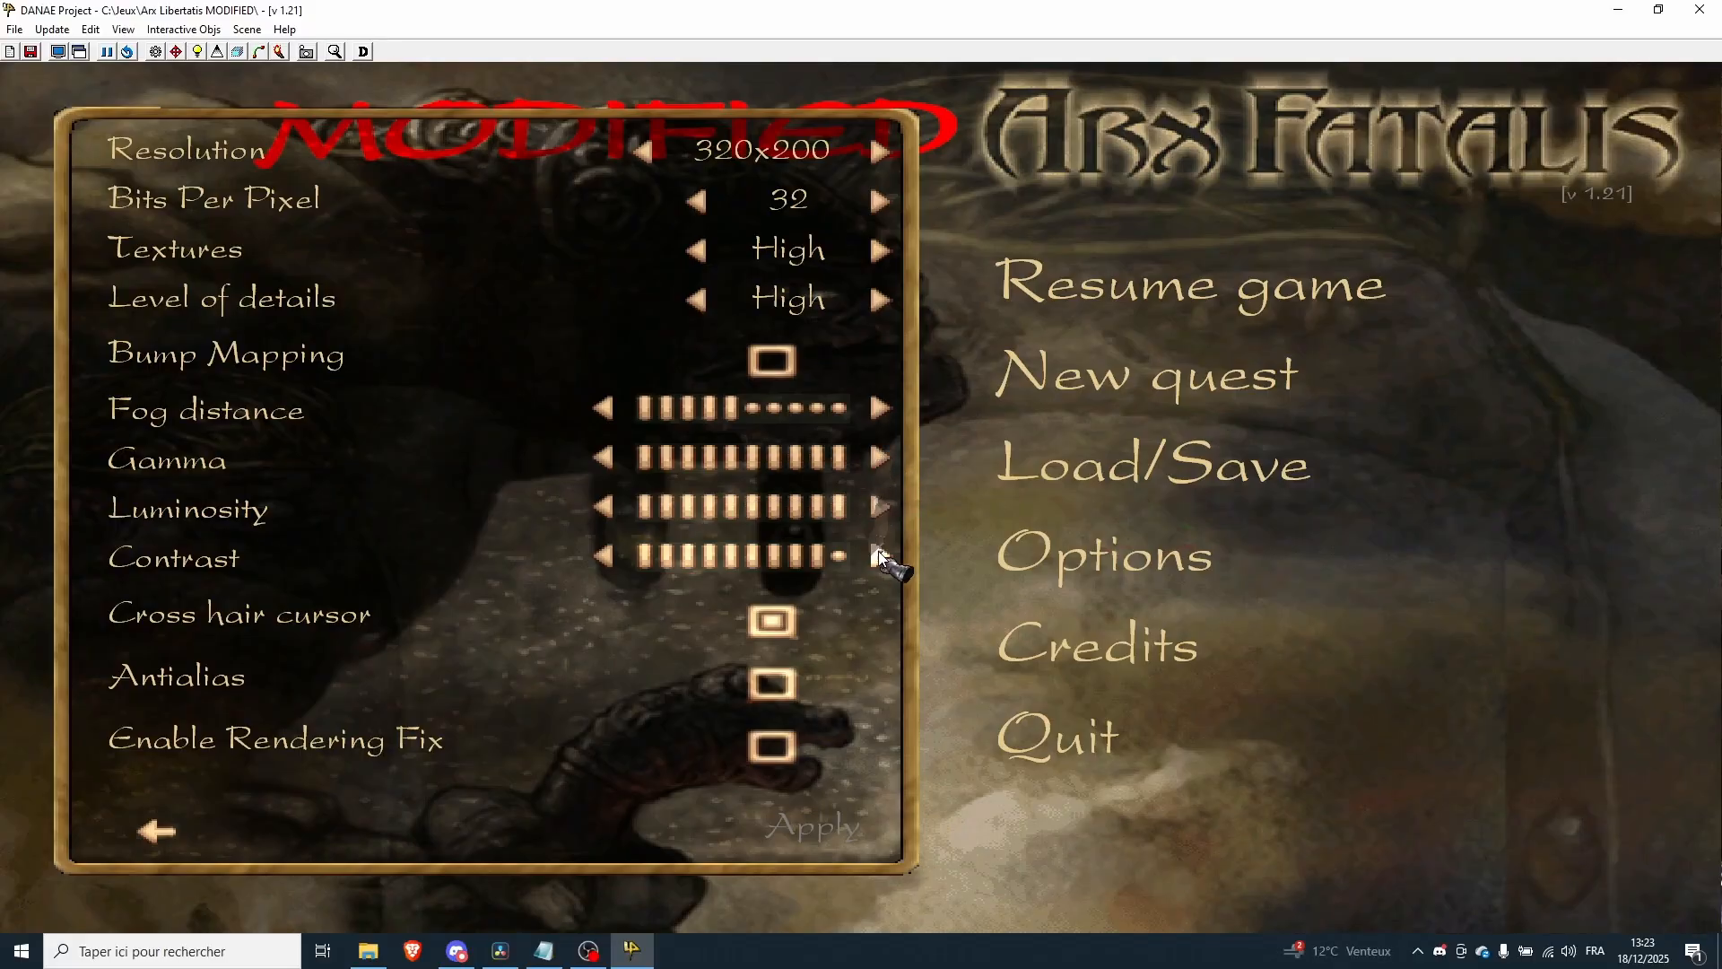
key("Escape")
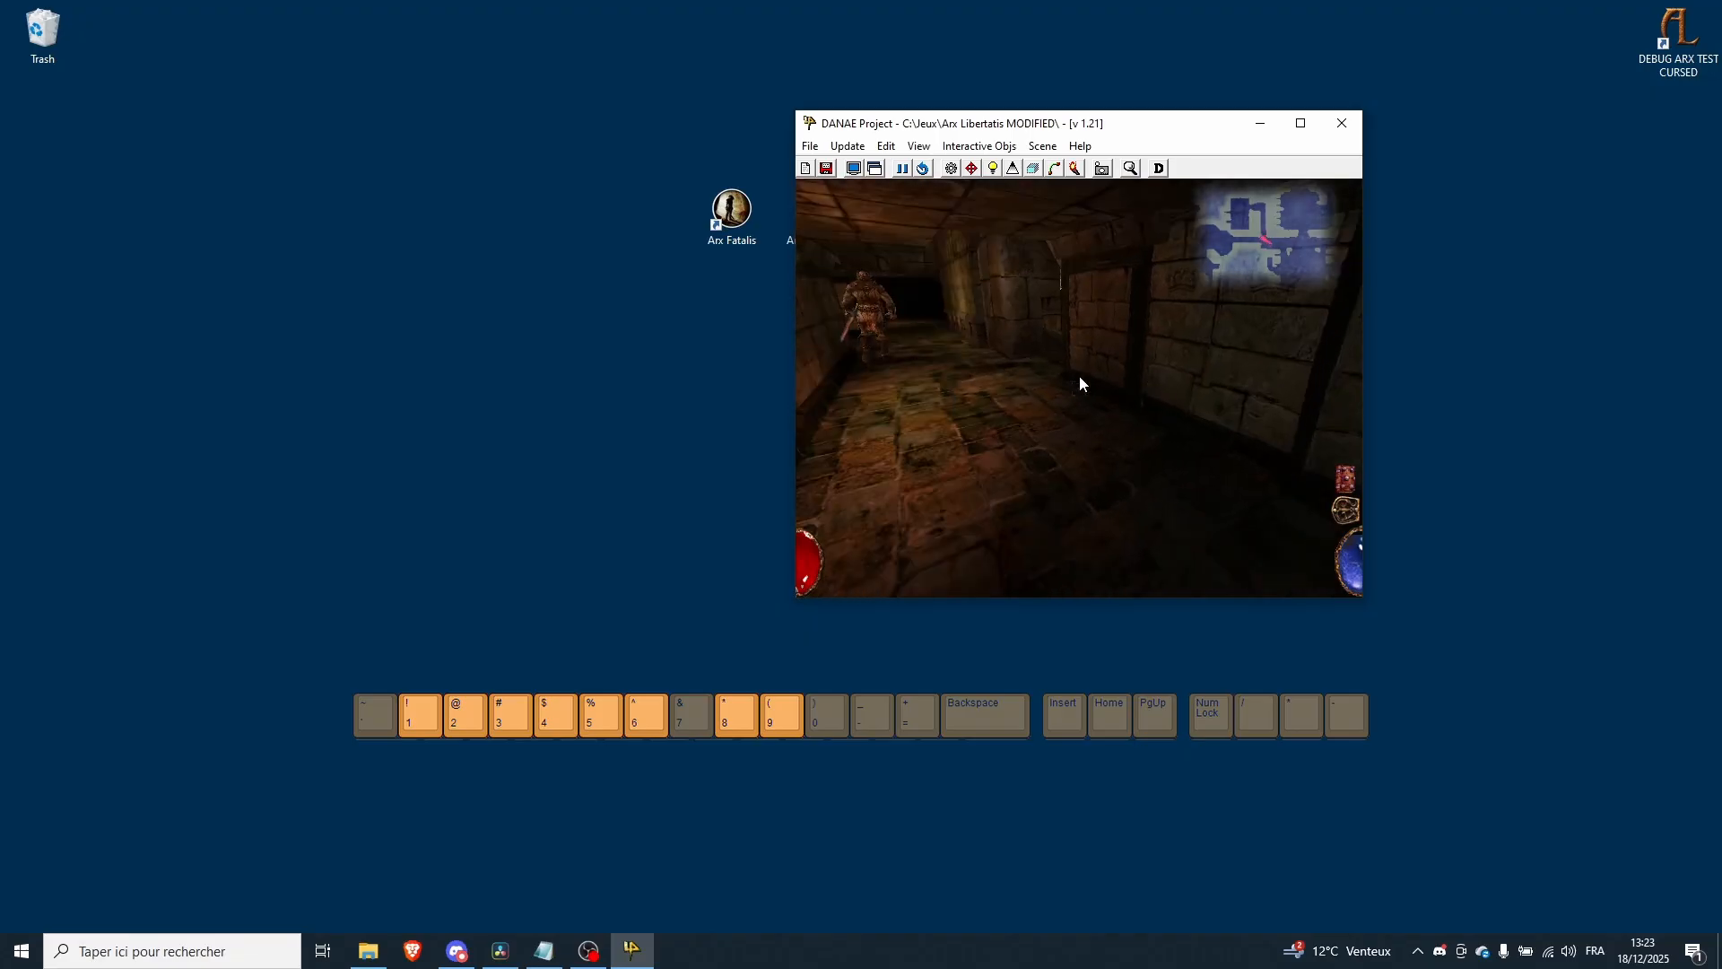
- Walk along the dark corridor behind the armed goblin, and open the player's book in the room with the chest
key("w")
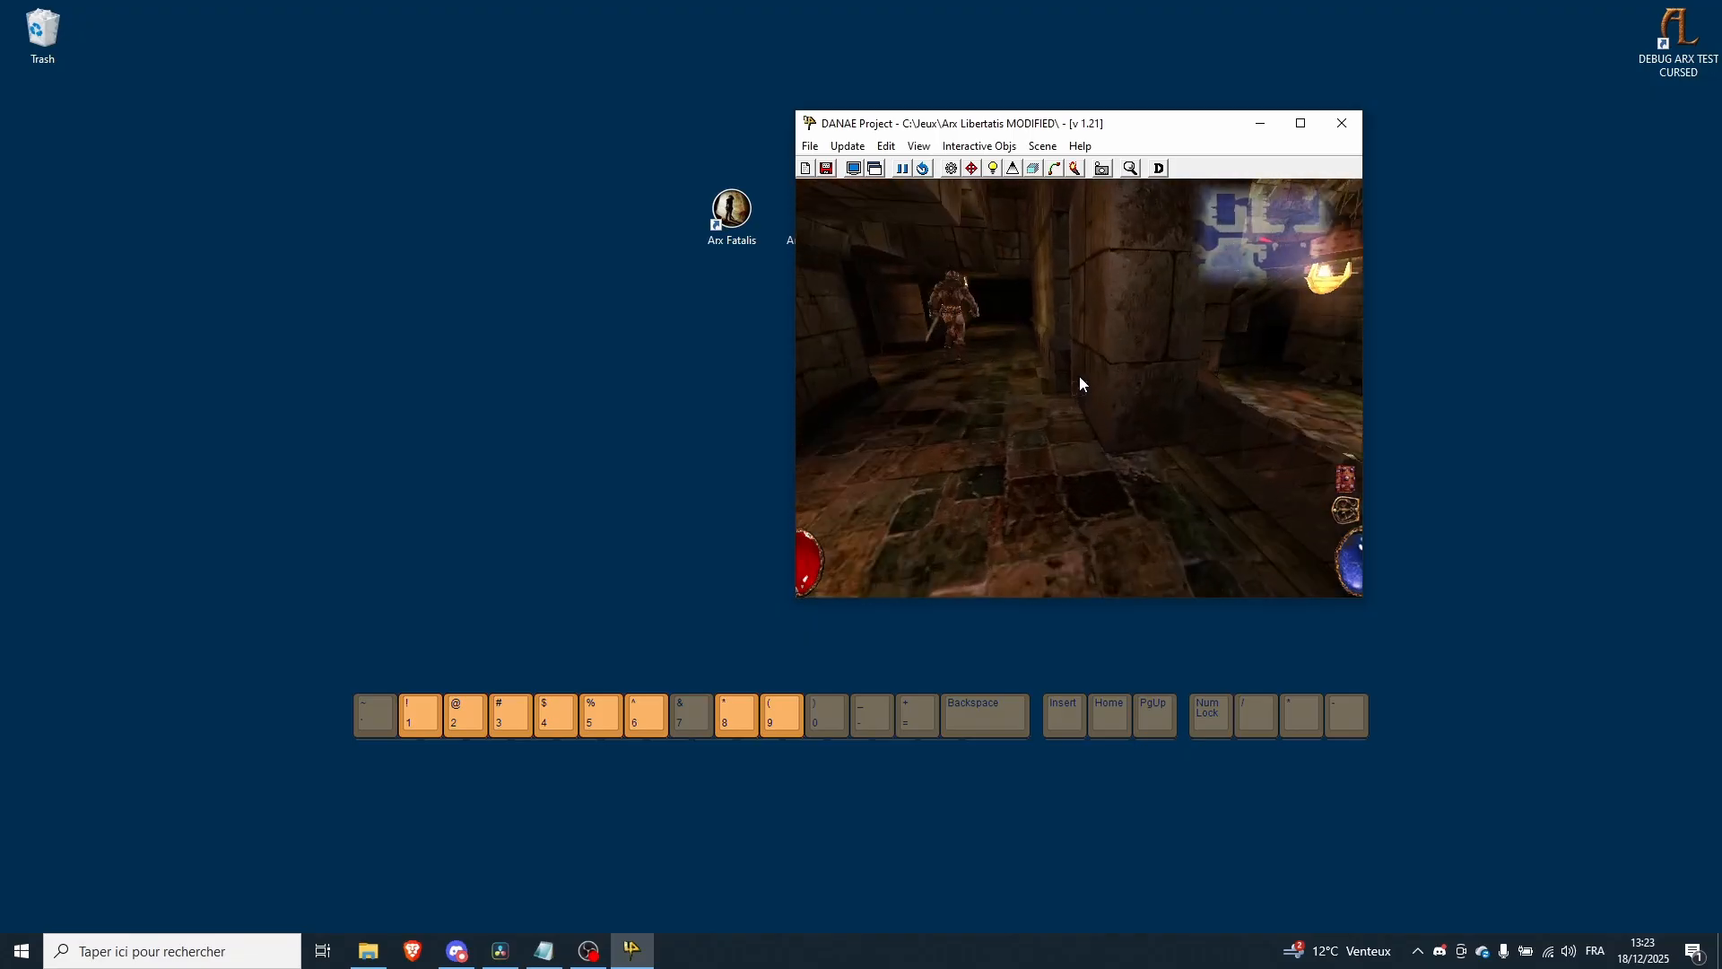
key("w")
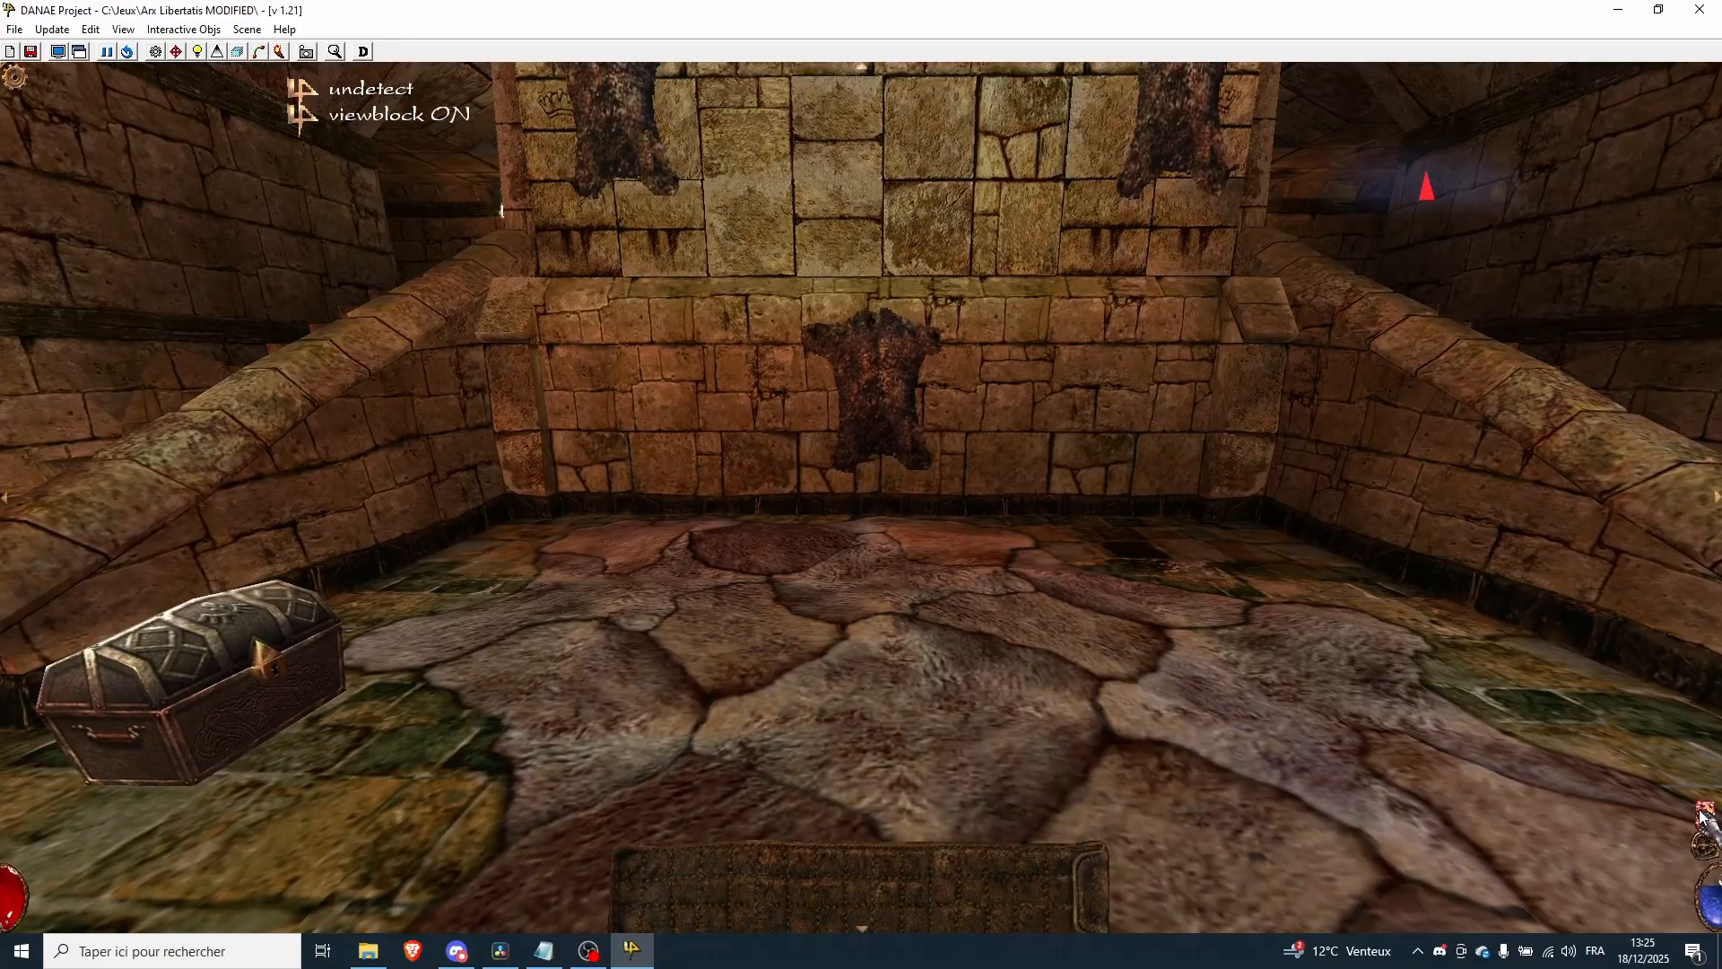
left_click(1704, 816)
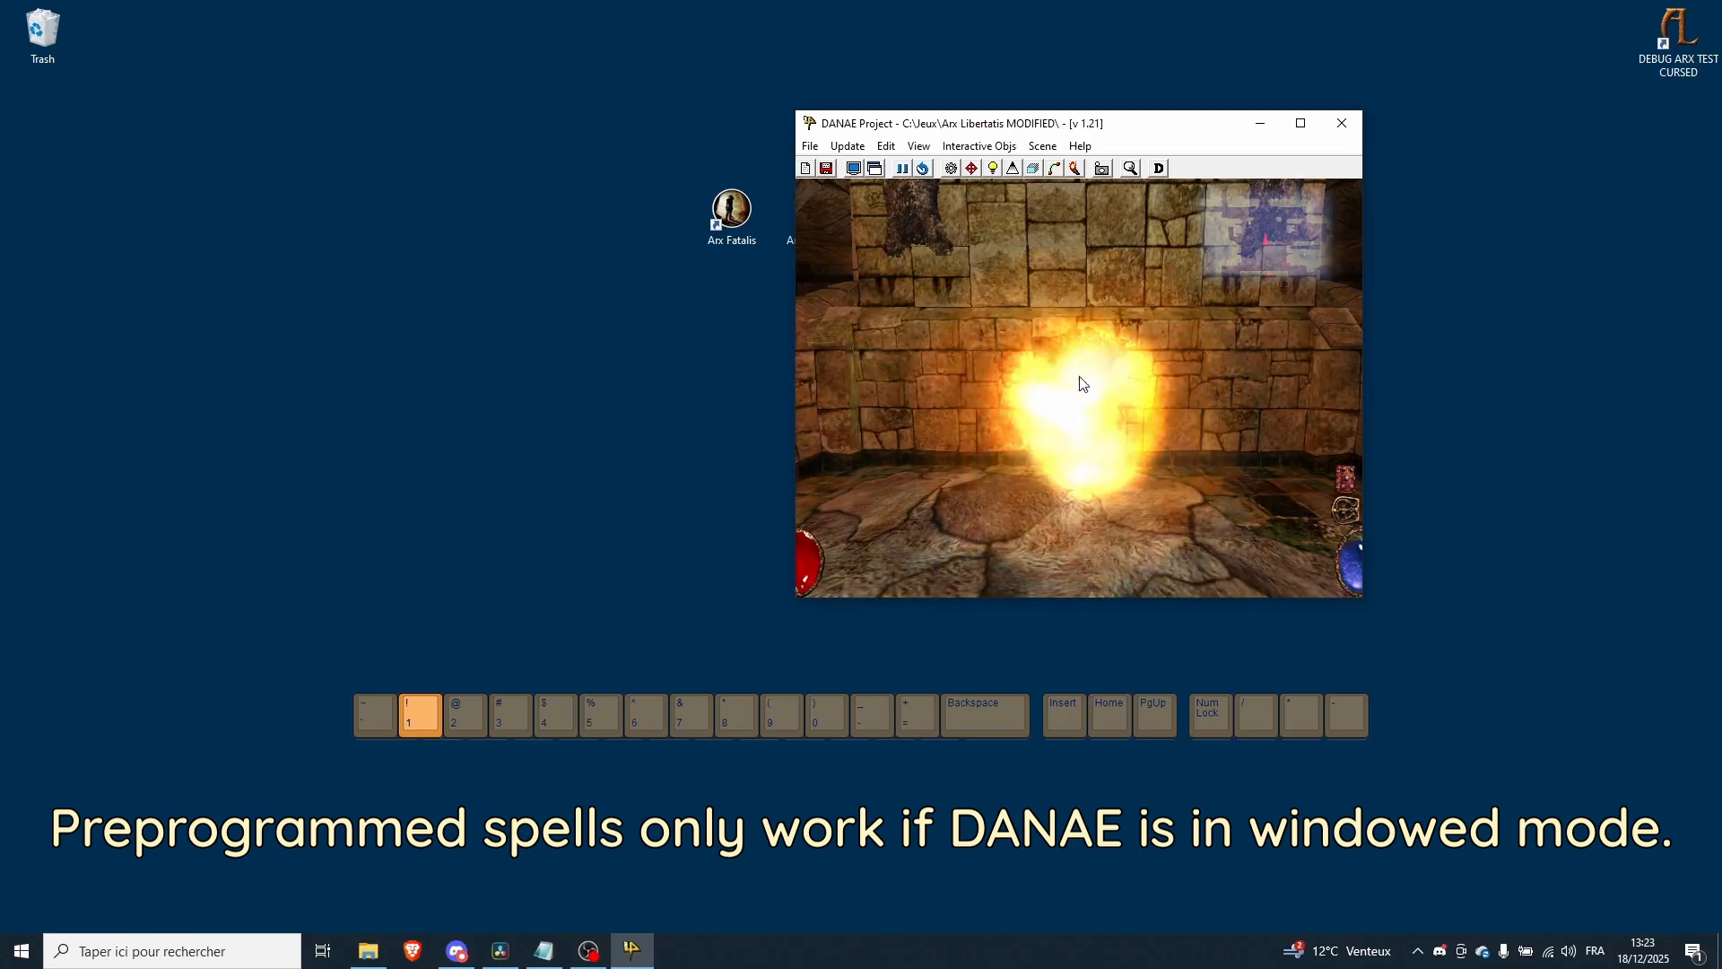
- Test preprogrammed spells 2, 3, 4, 5, 6, 8 and 9 in windowed mode, facing the stone wall with the hanging fur
key("2")
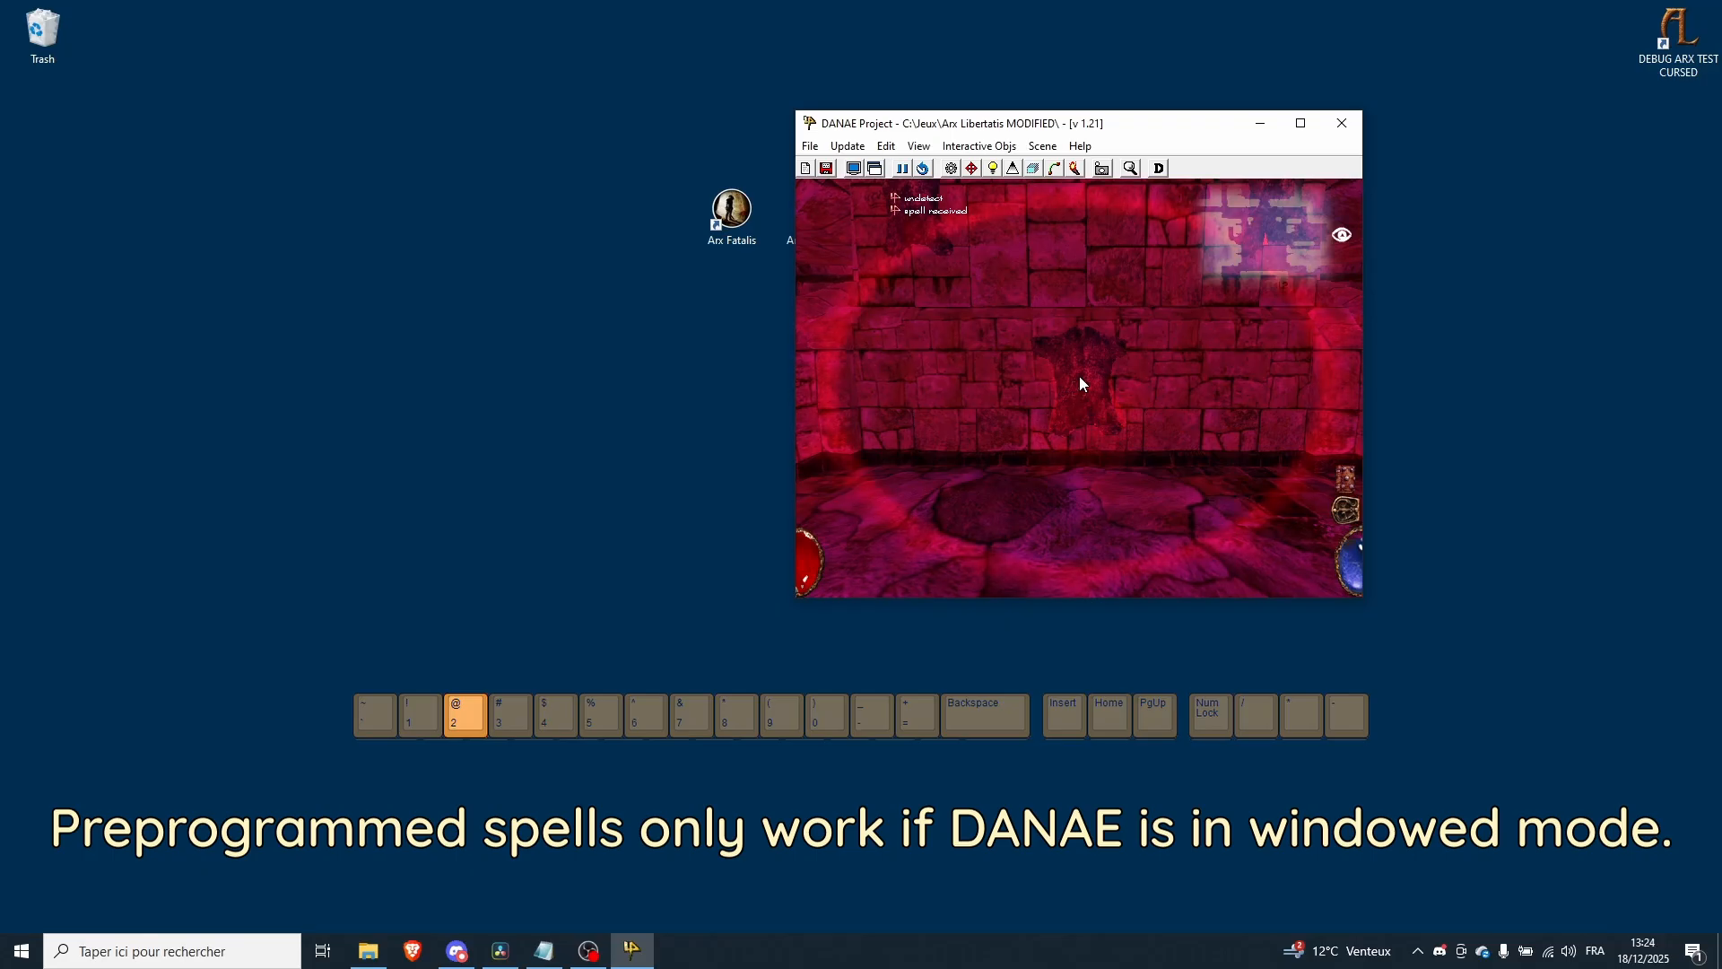
key("3")
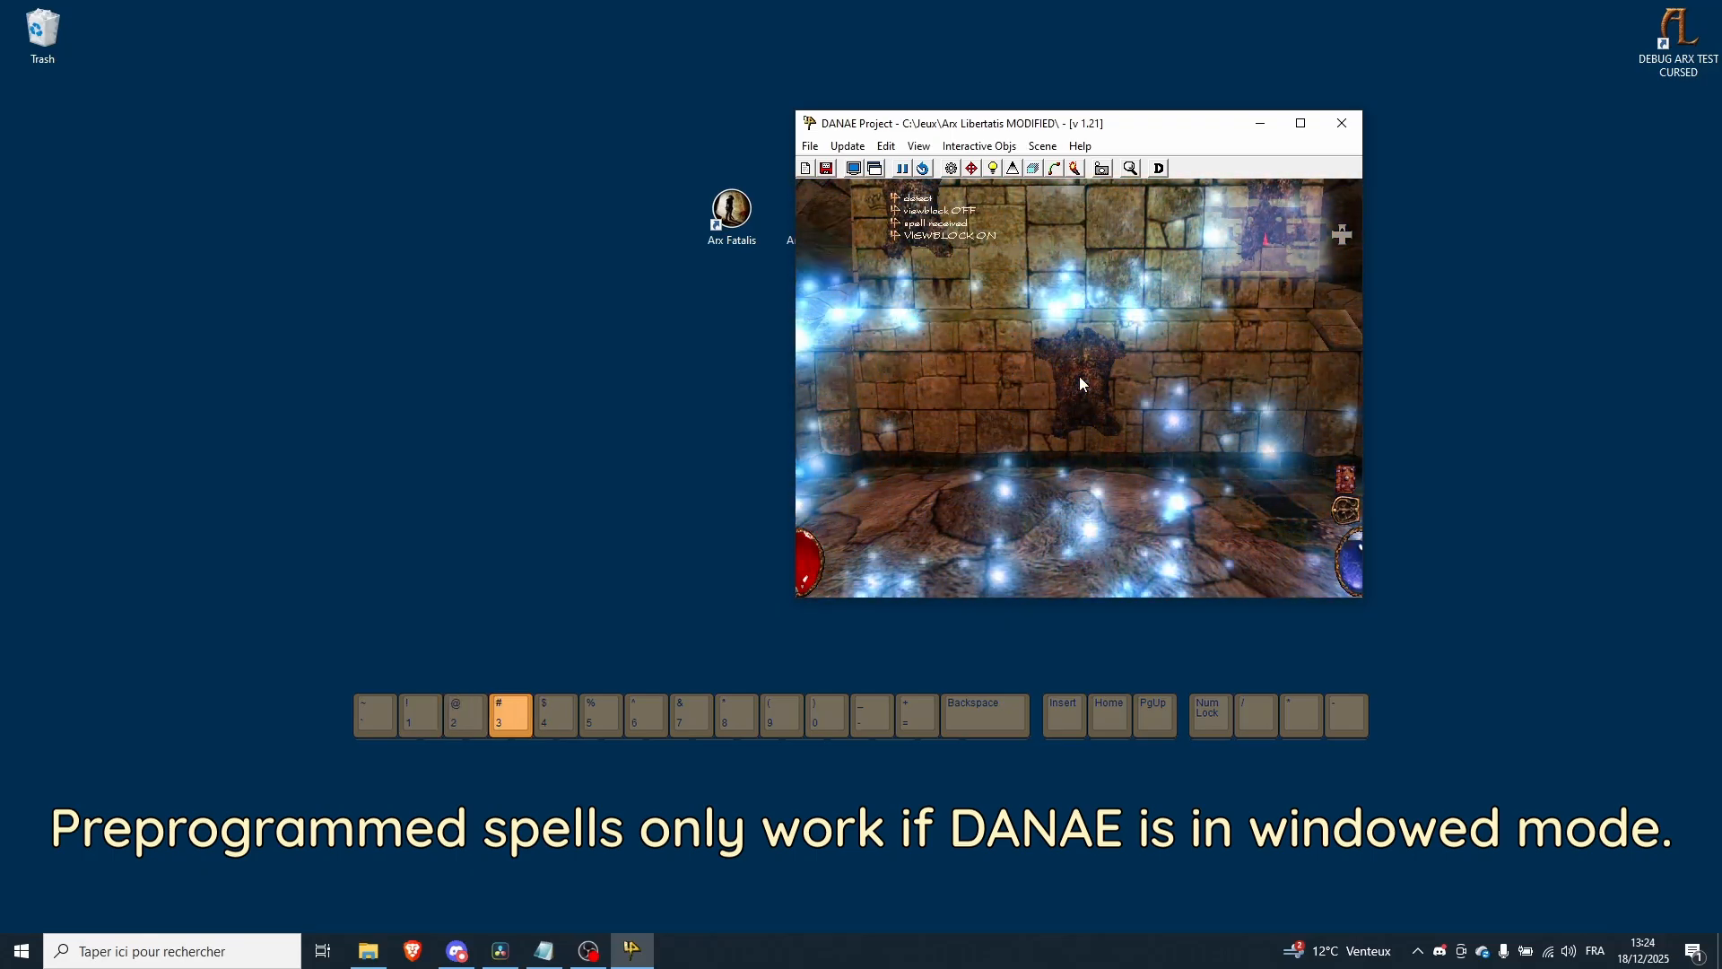
key("4")
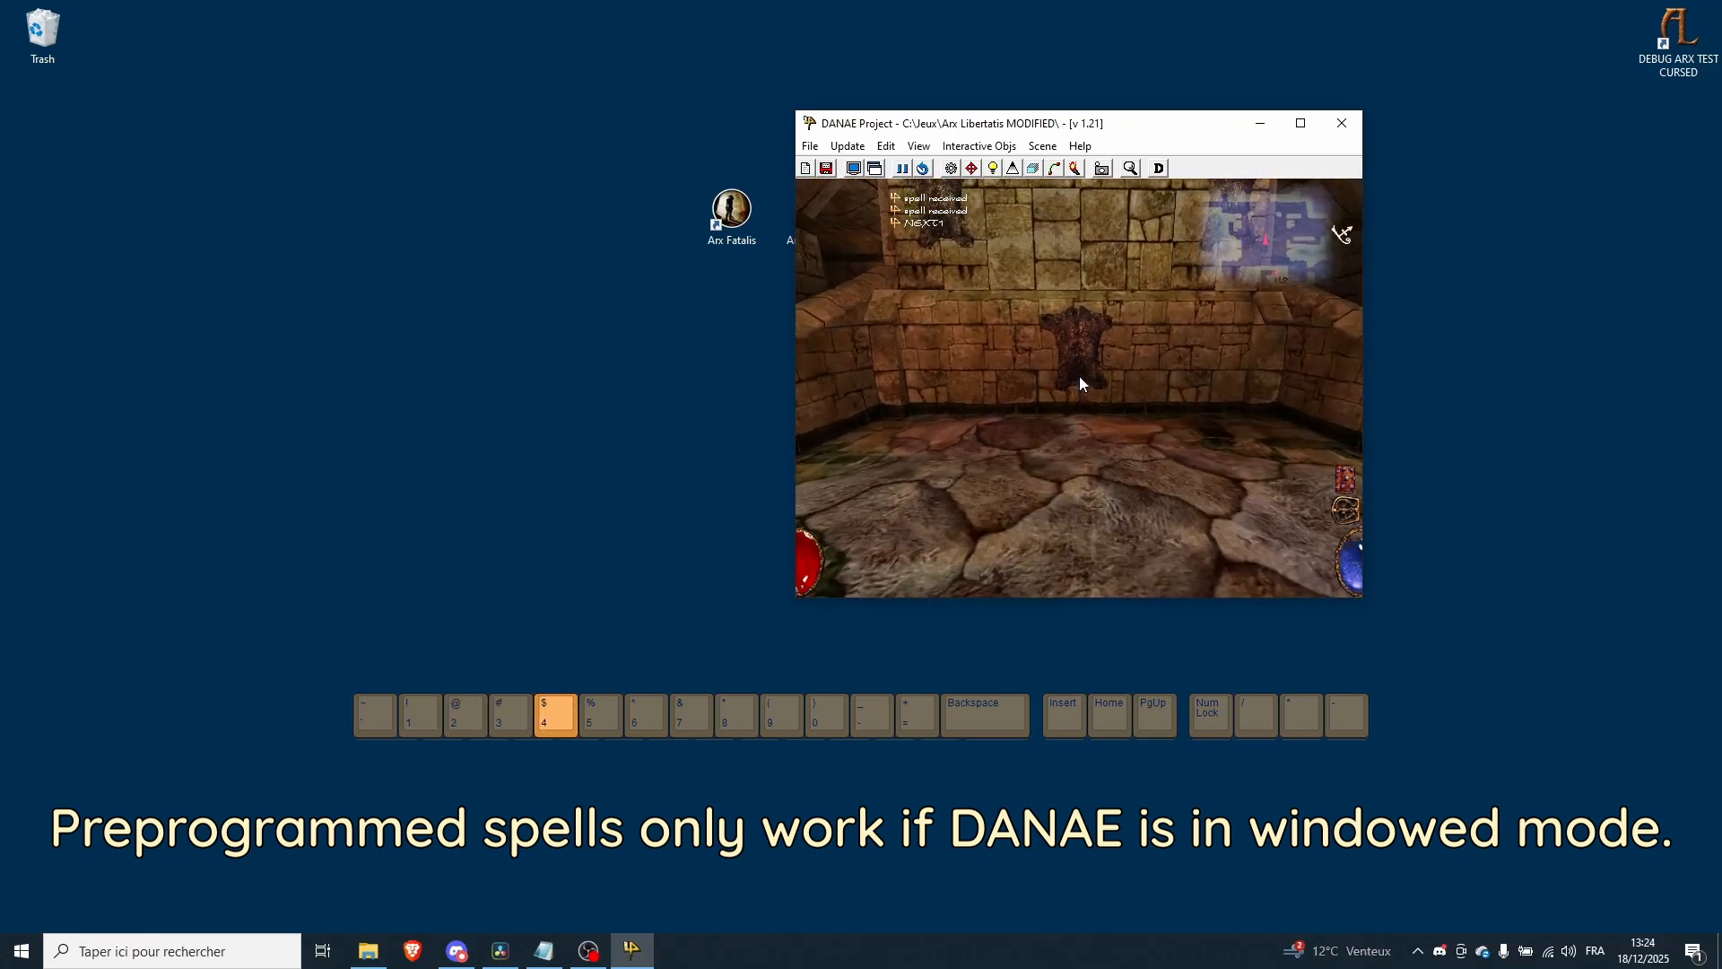
key("5")
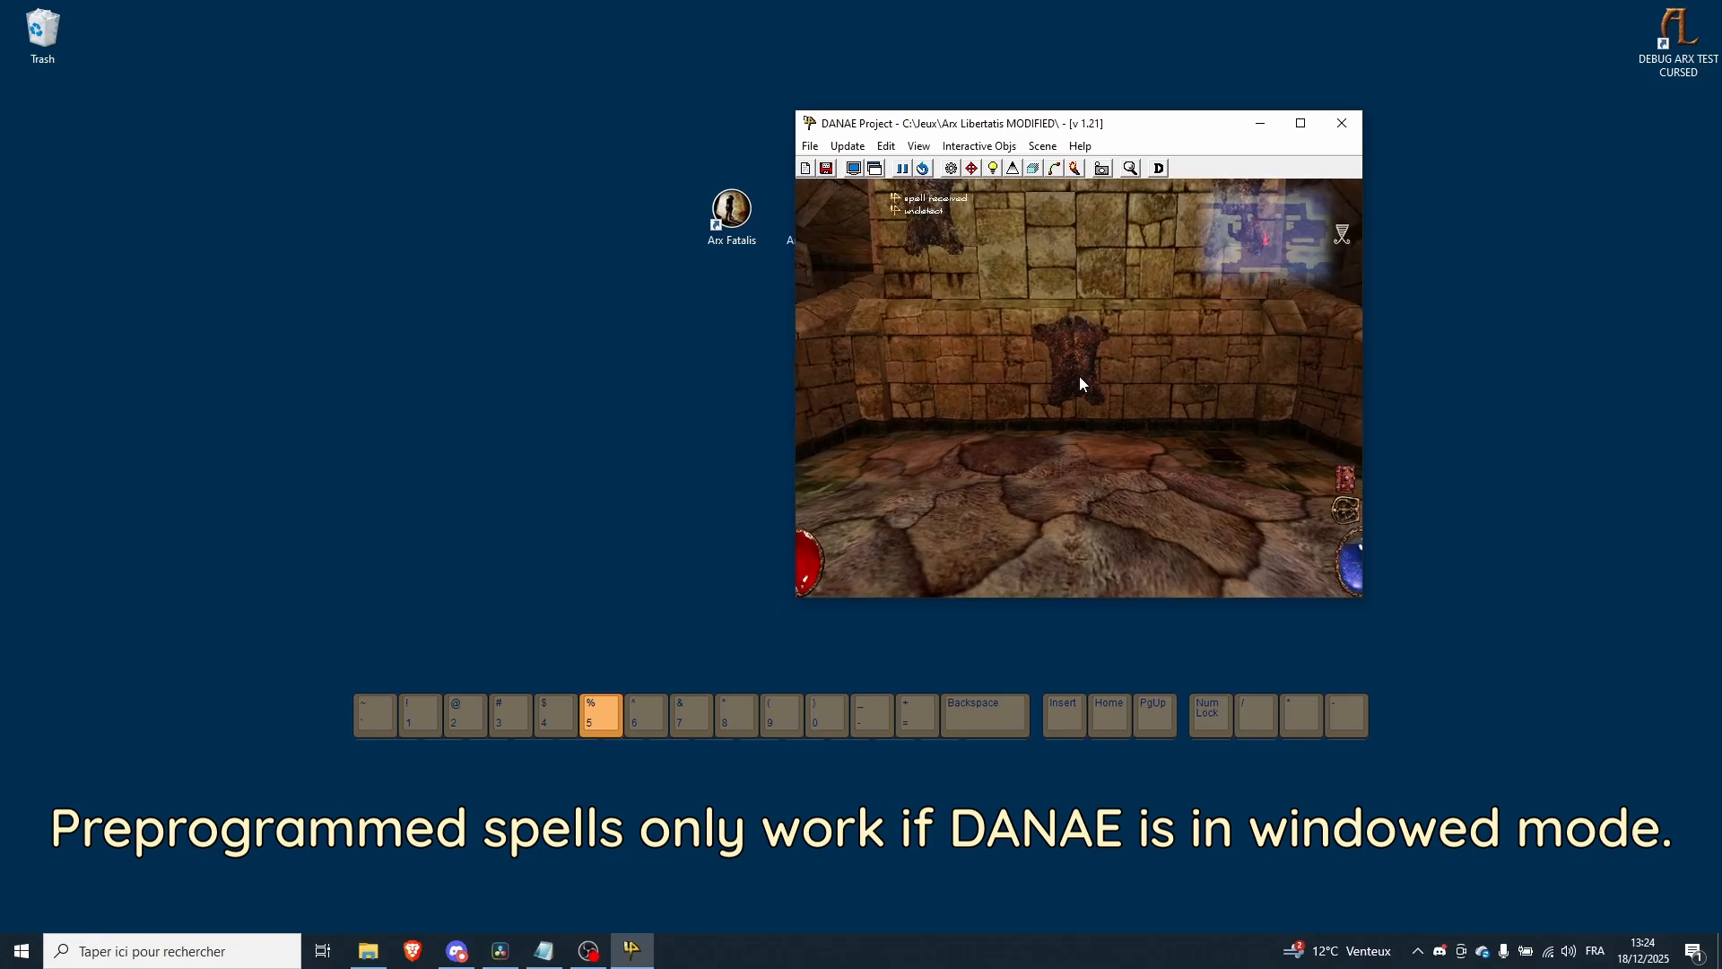
key("6")
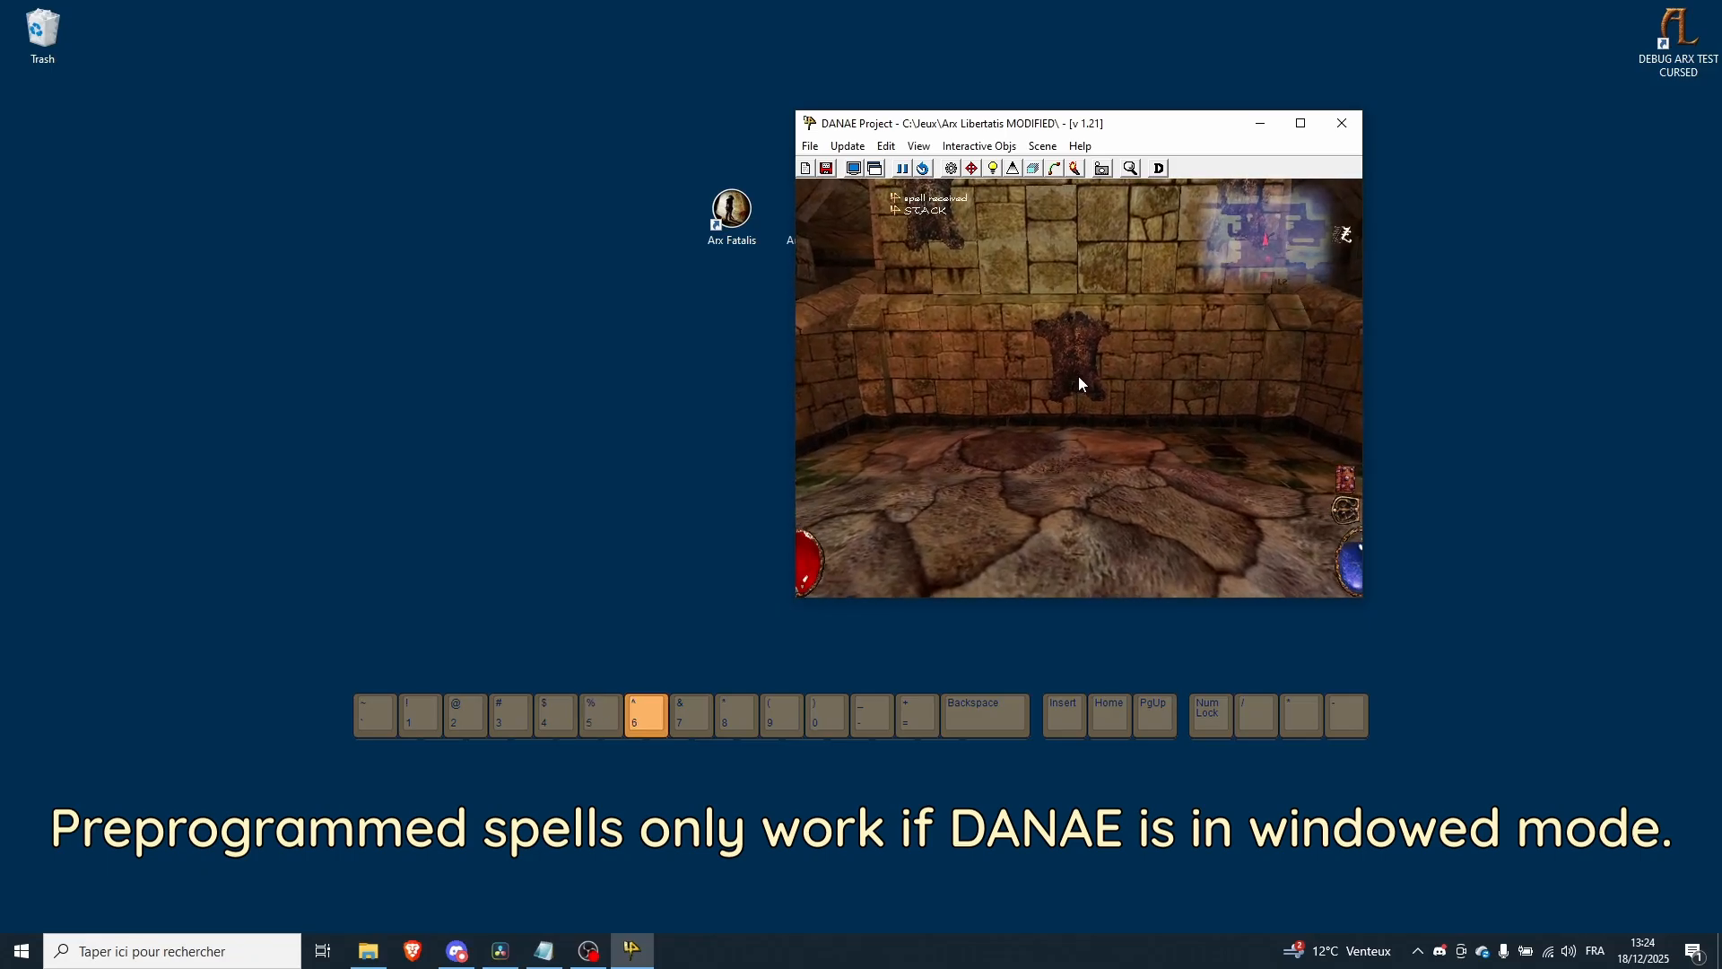
key("8")
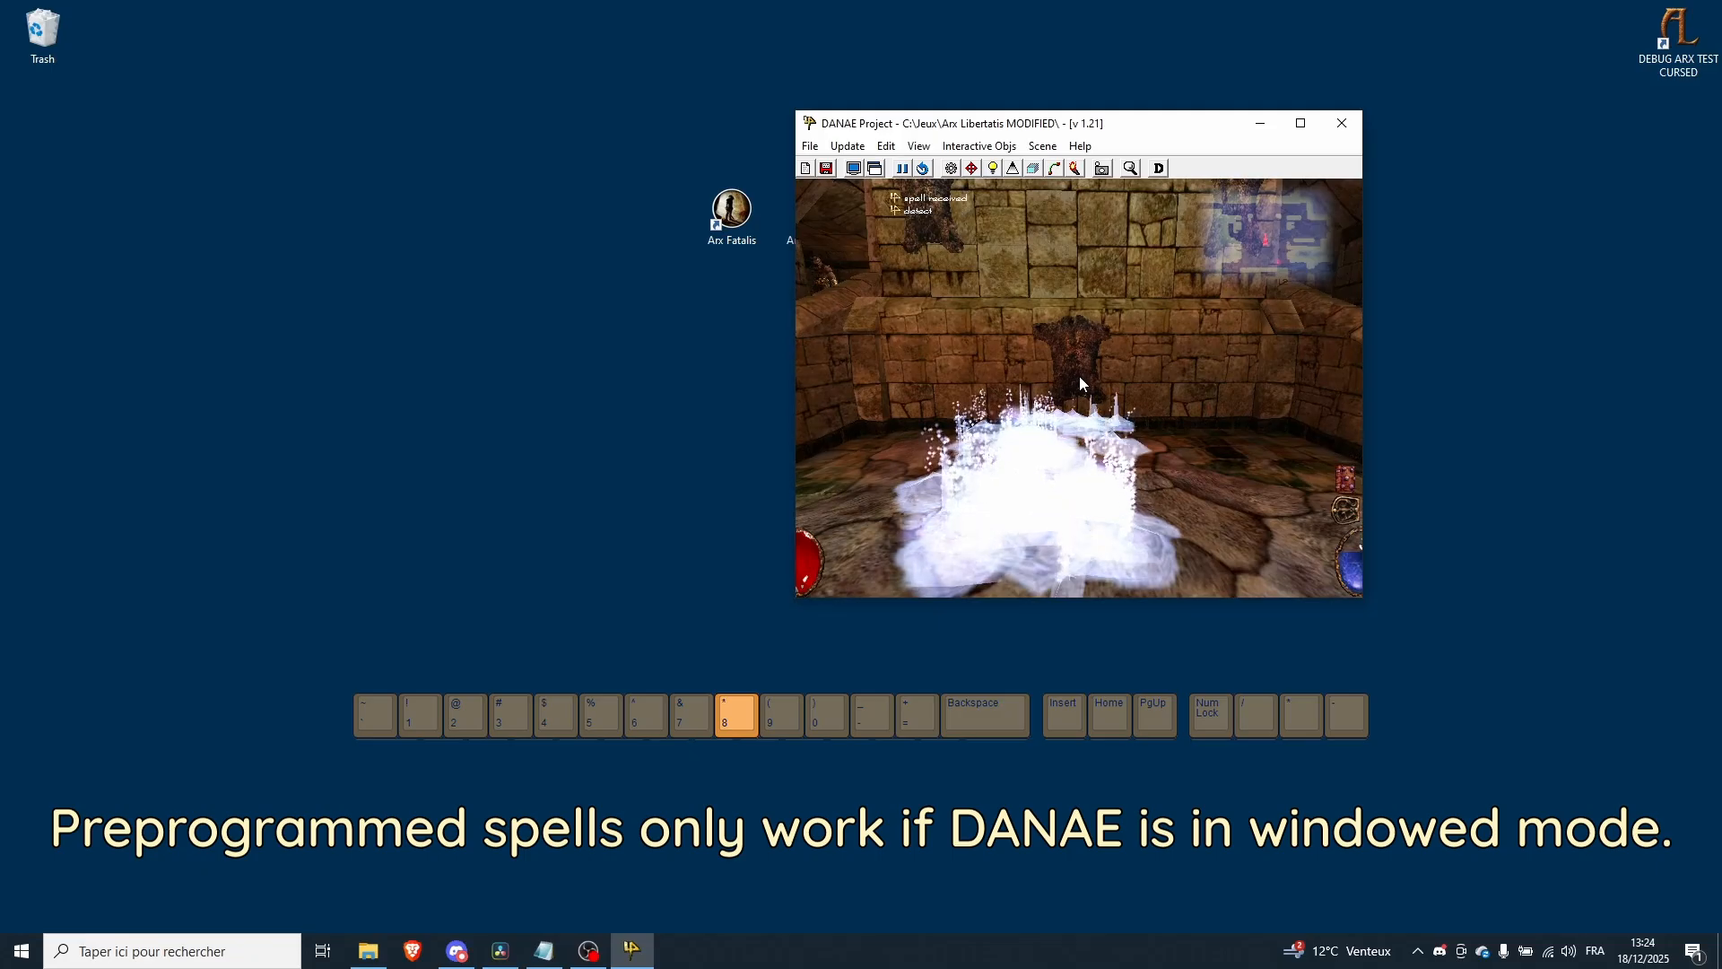
key("9")
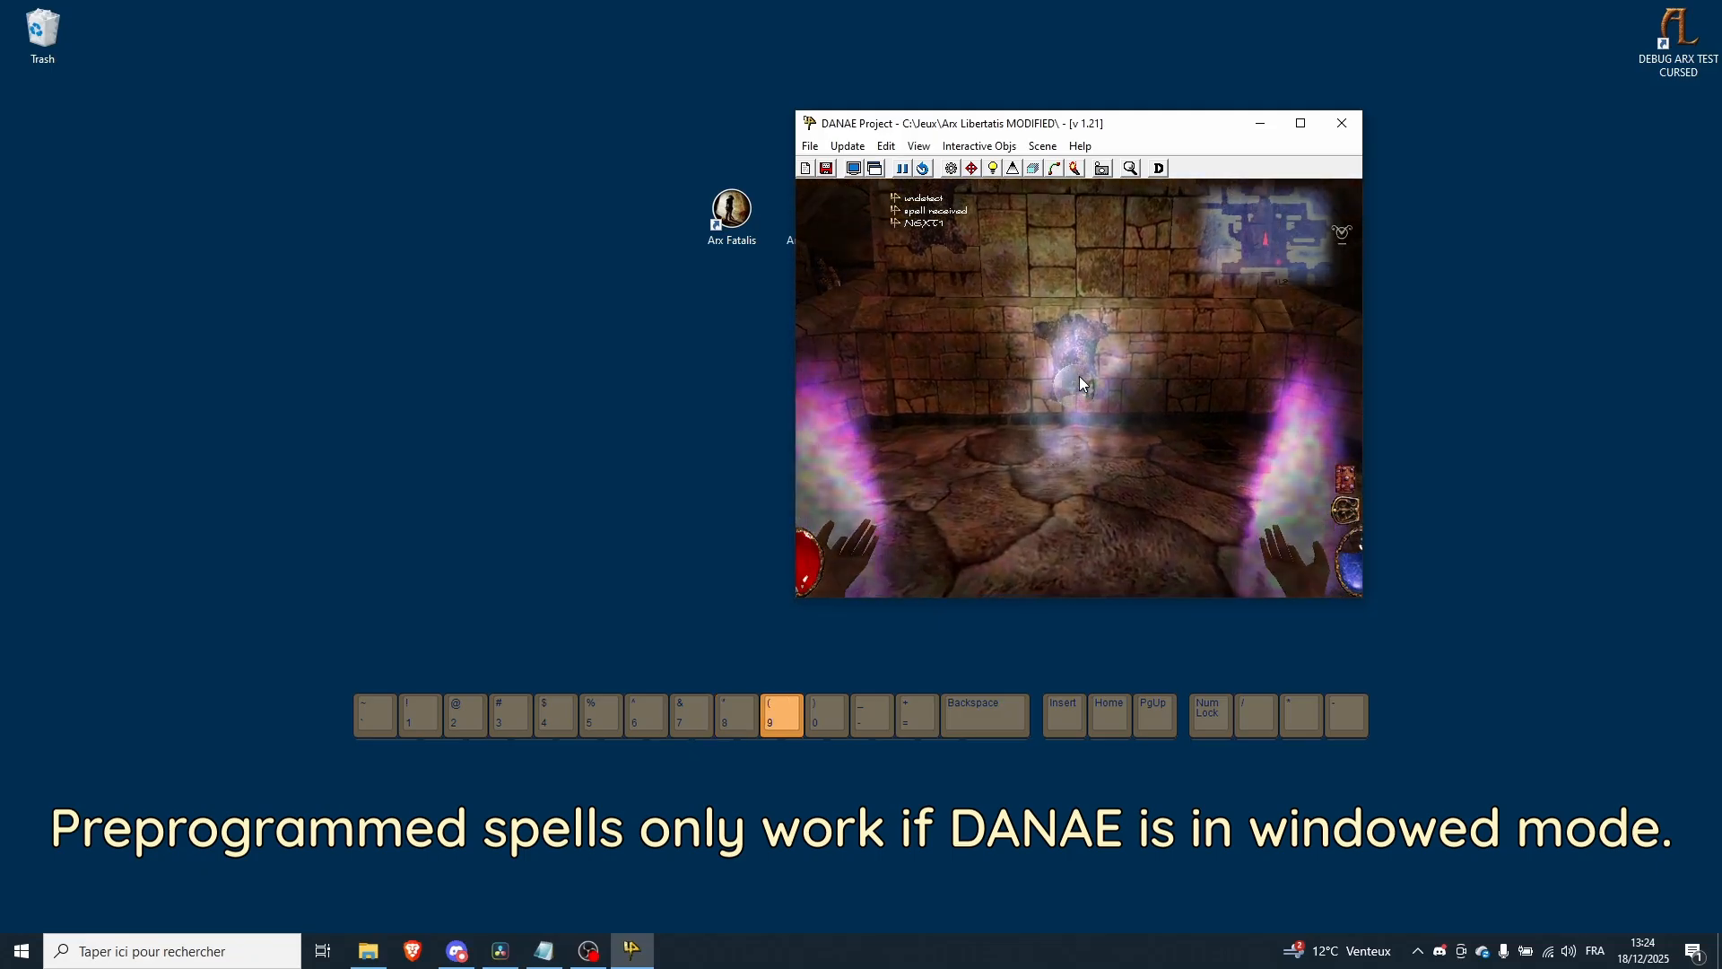
- Test preprogrammed spells 7 and 8, stopping the light precalculation and closing its progress window in between
key("7")
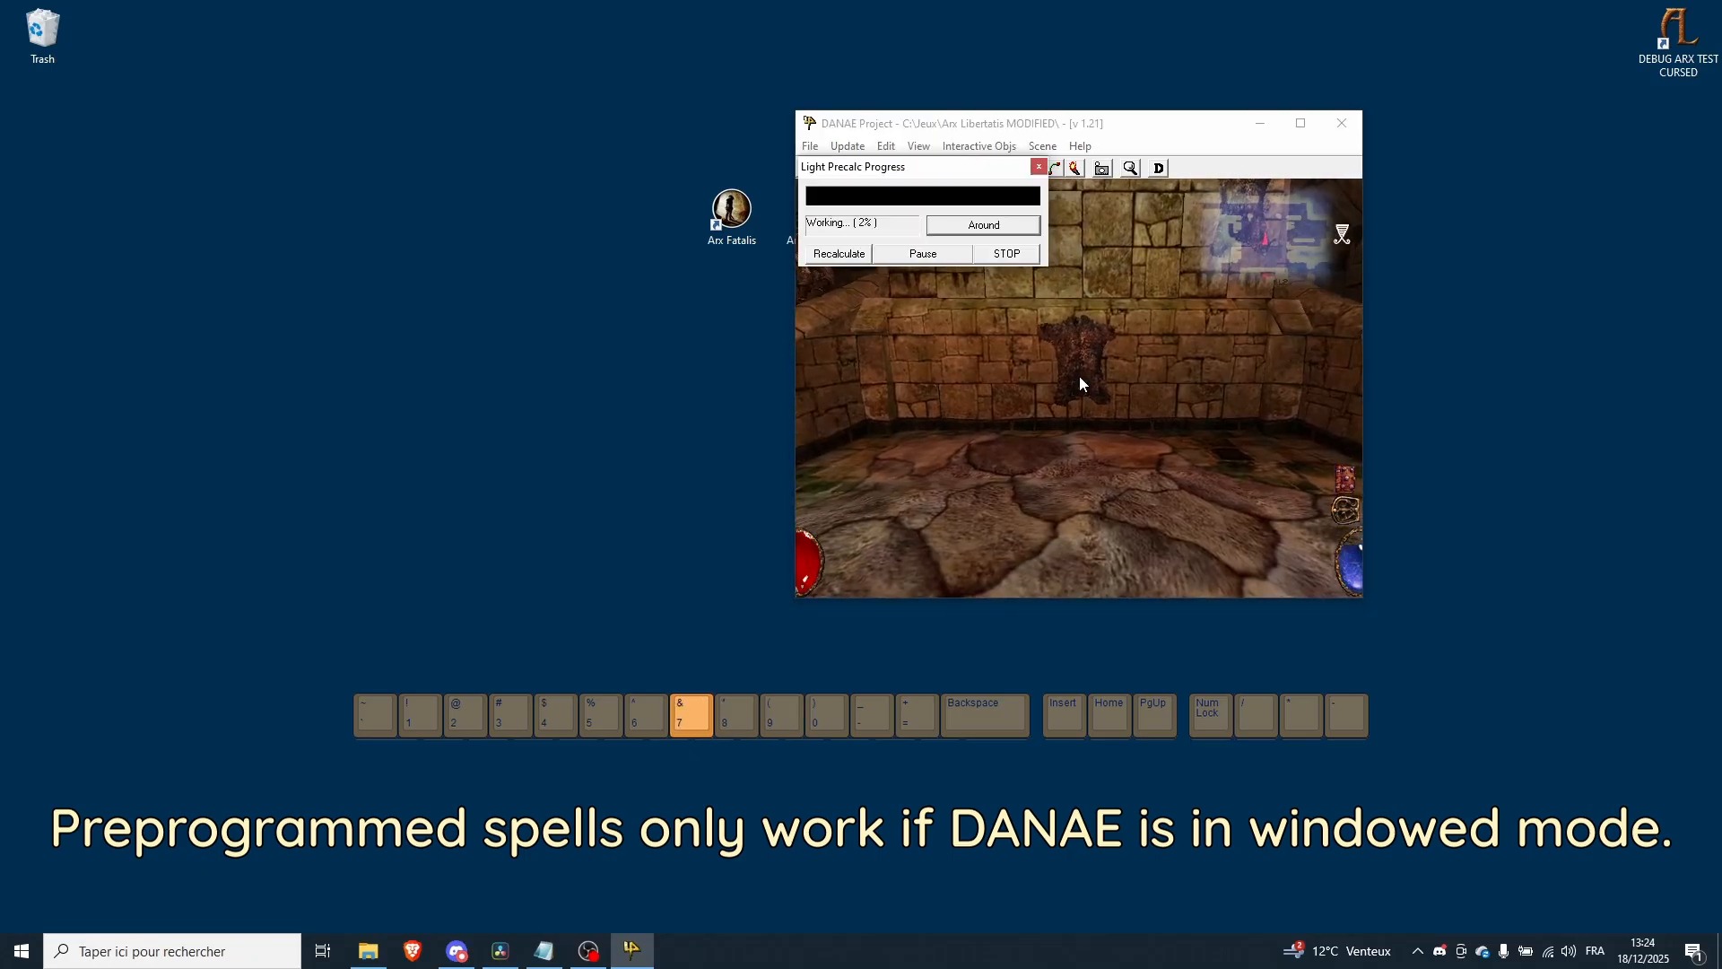
left_click(1019, 257)
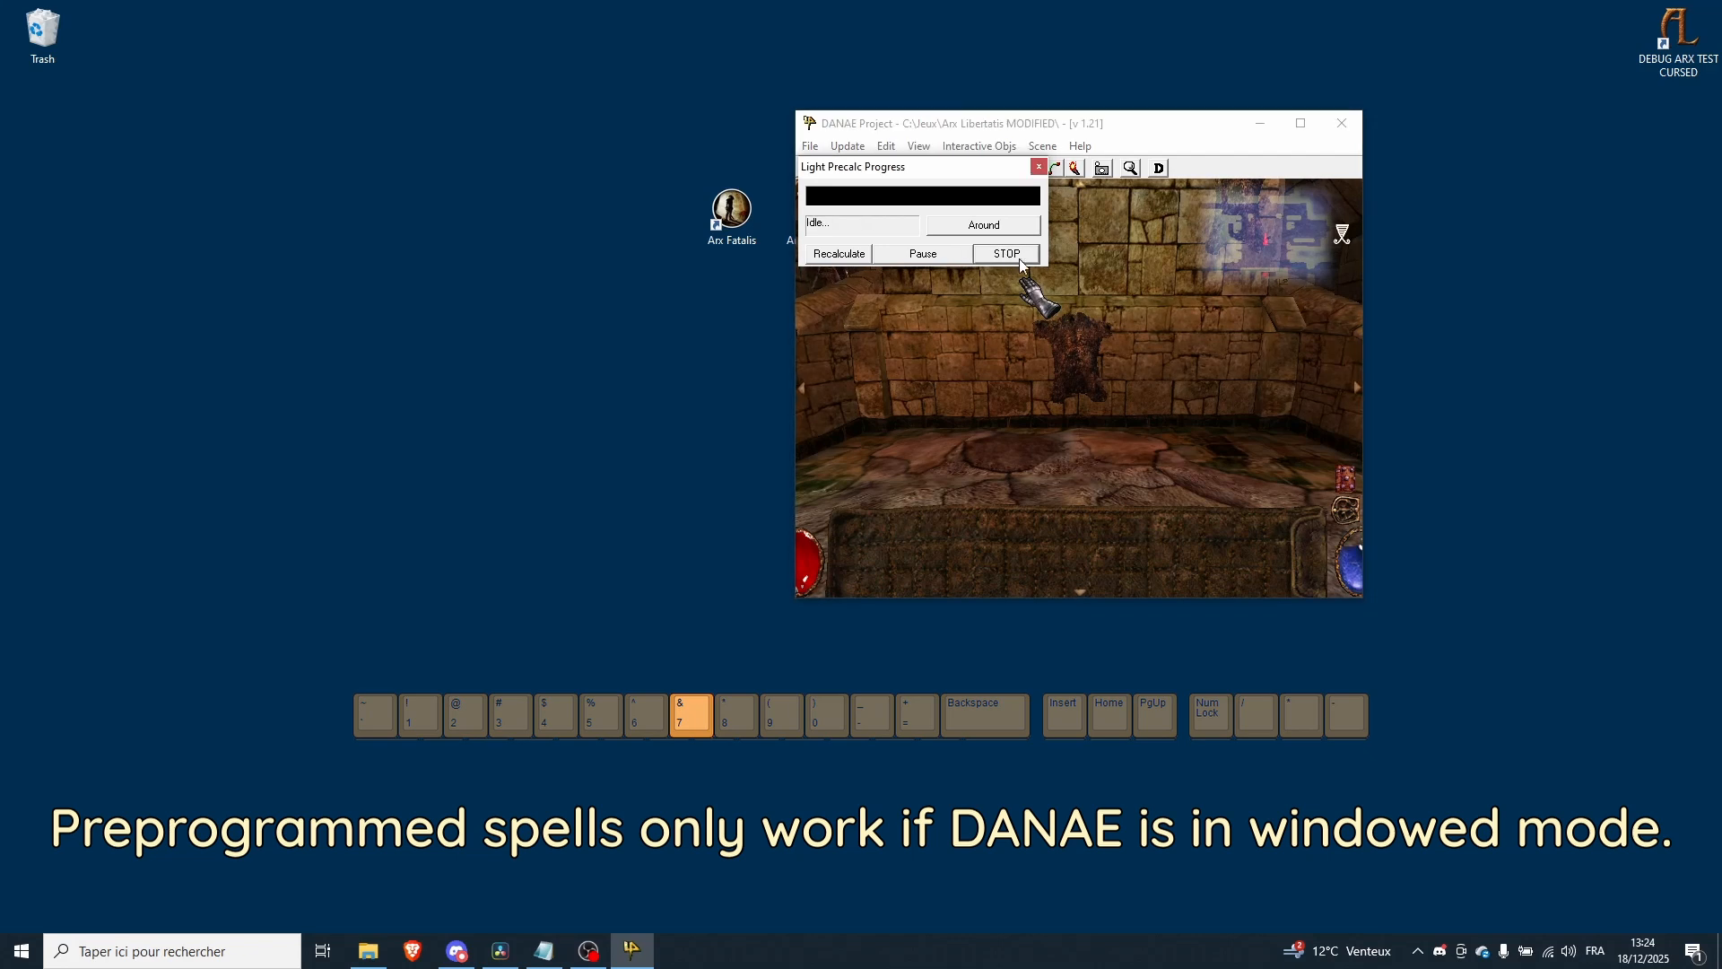
left_click(1040, 168)
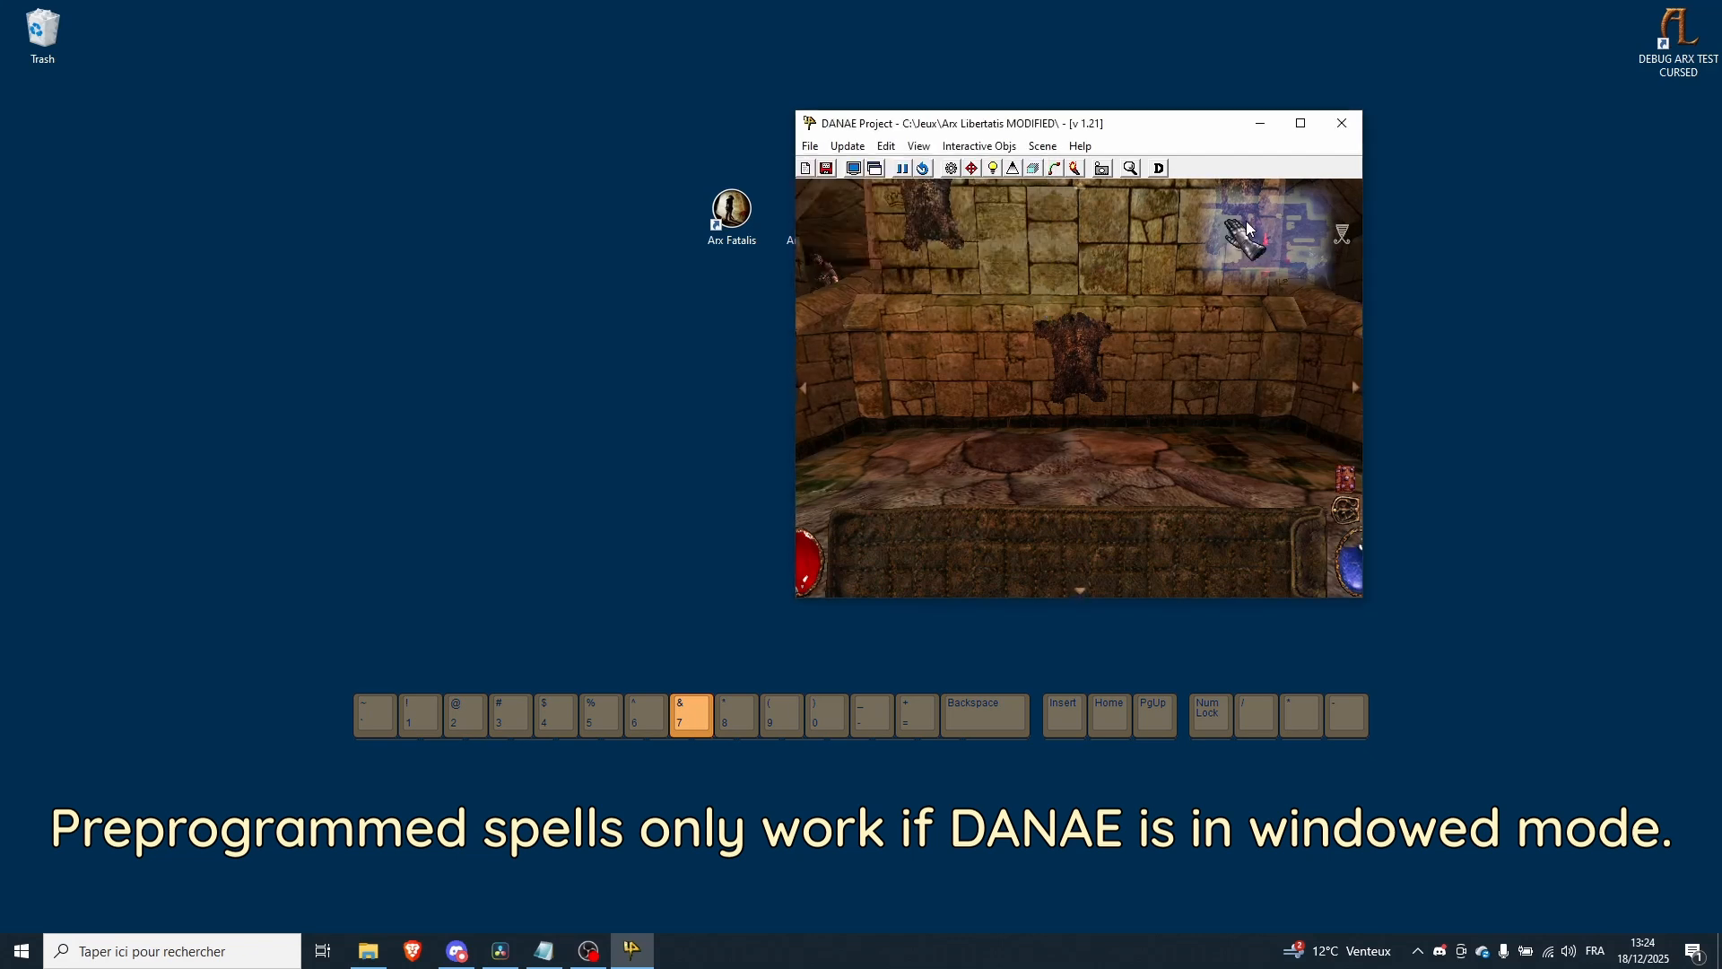
key("8")
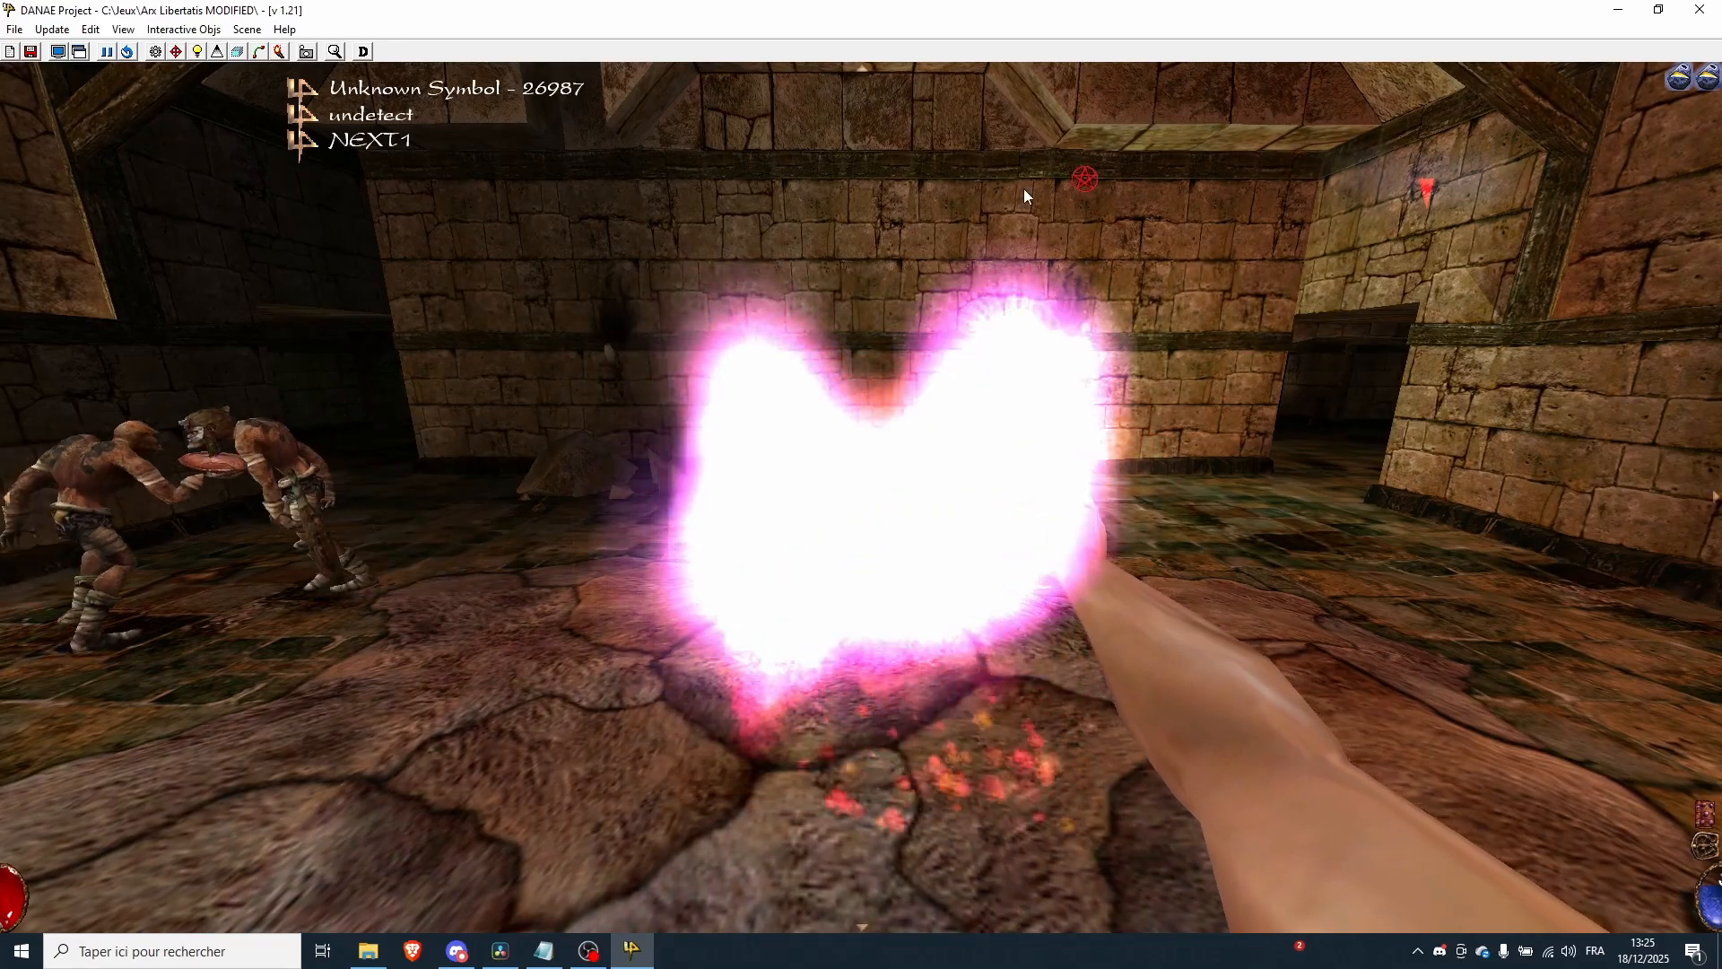
- Trace several spell runes freehand in the large stone room, facing the torchlit wall with the goblins nearby
left_click_drag(1025, 188, 1004, 190, "ctrl")
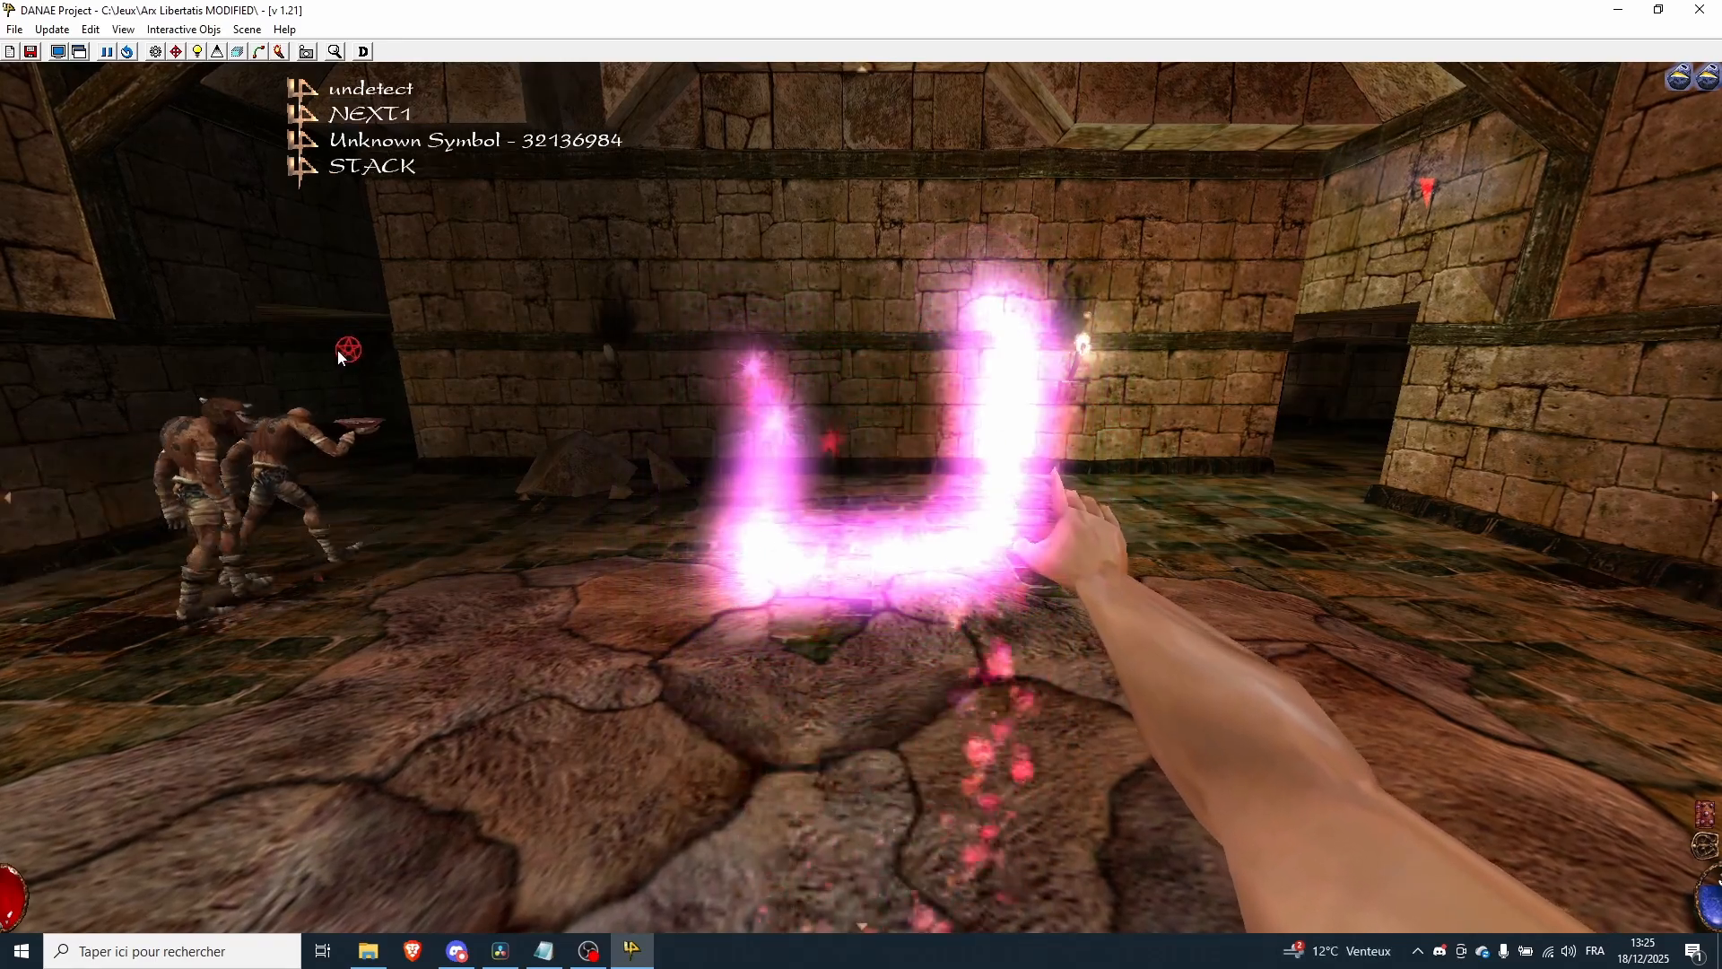
left_click_drag(453, 381, 1011, 374, "ctrl")
mouse_move(603, 247)
left_mouse_down("ctrl")
mouse_move(607, 568)
mouse_move(1057, 176)
left_mouse_up("ctrl")
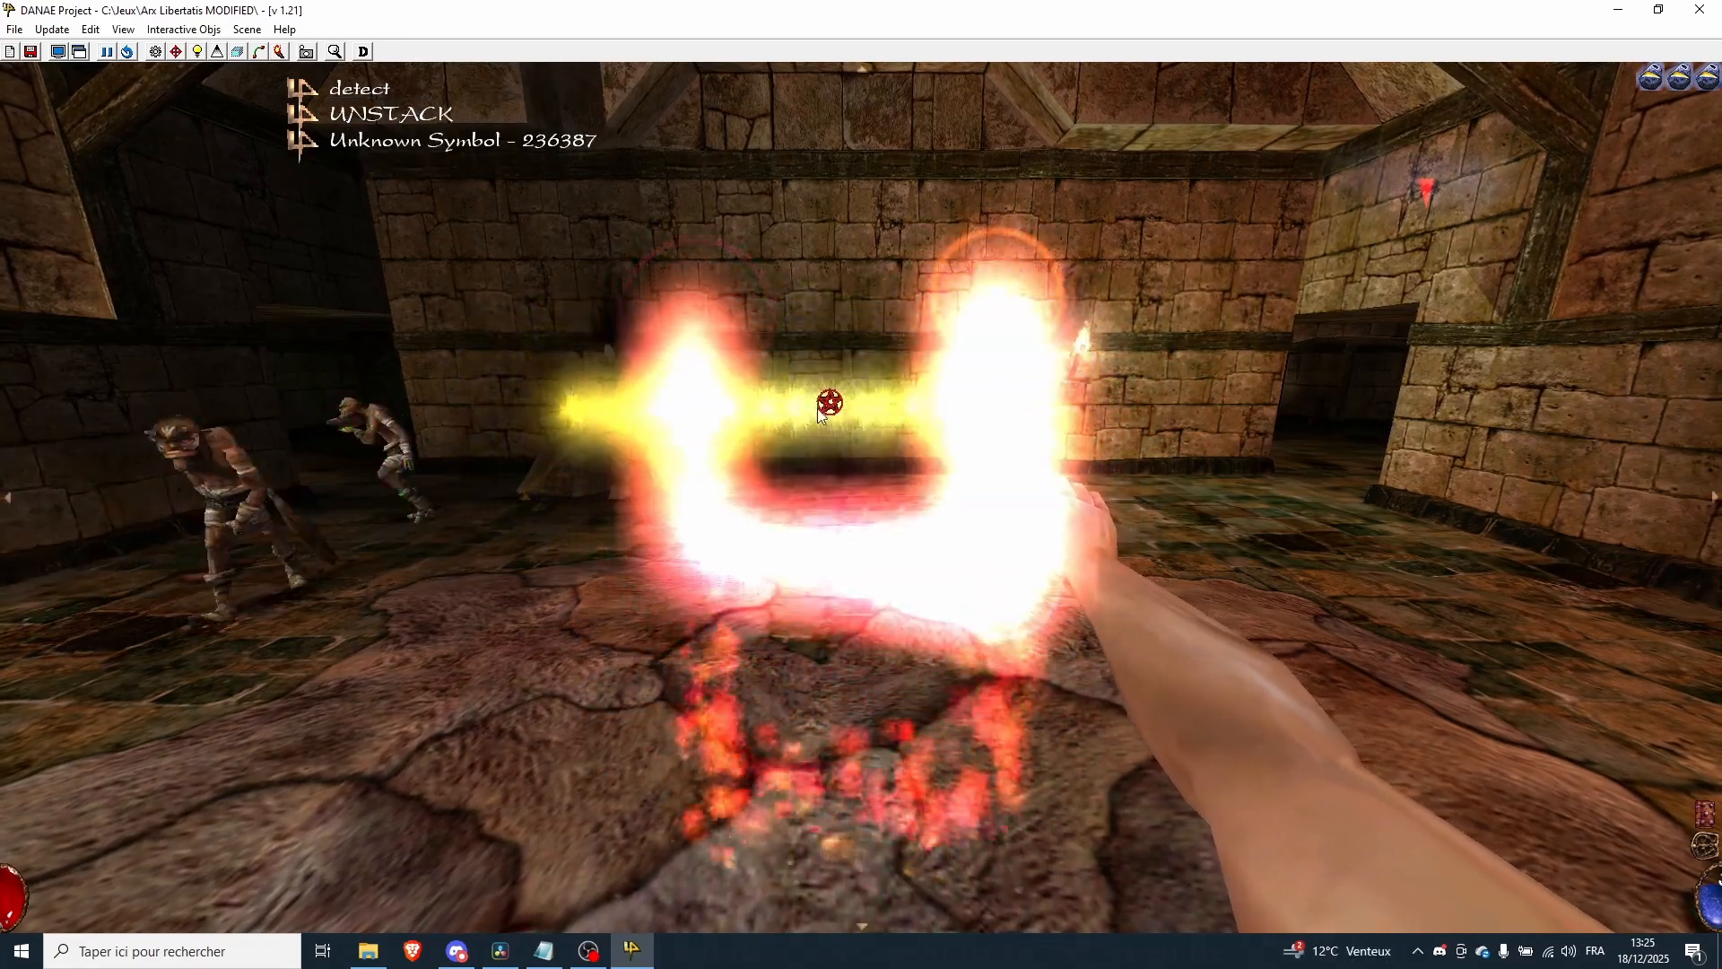
mouse_move(702, 475)
left_mouse_down("ctrl")
mouse_move(950, 601)
mouse_move(999, 402)
mouse_move(938, 394)
left_mouse_up("ctrl")
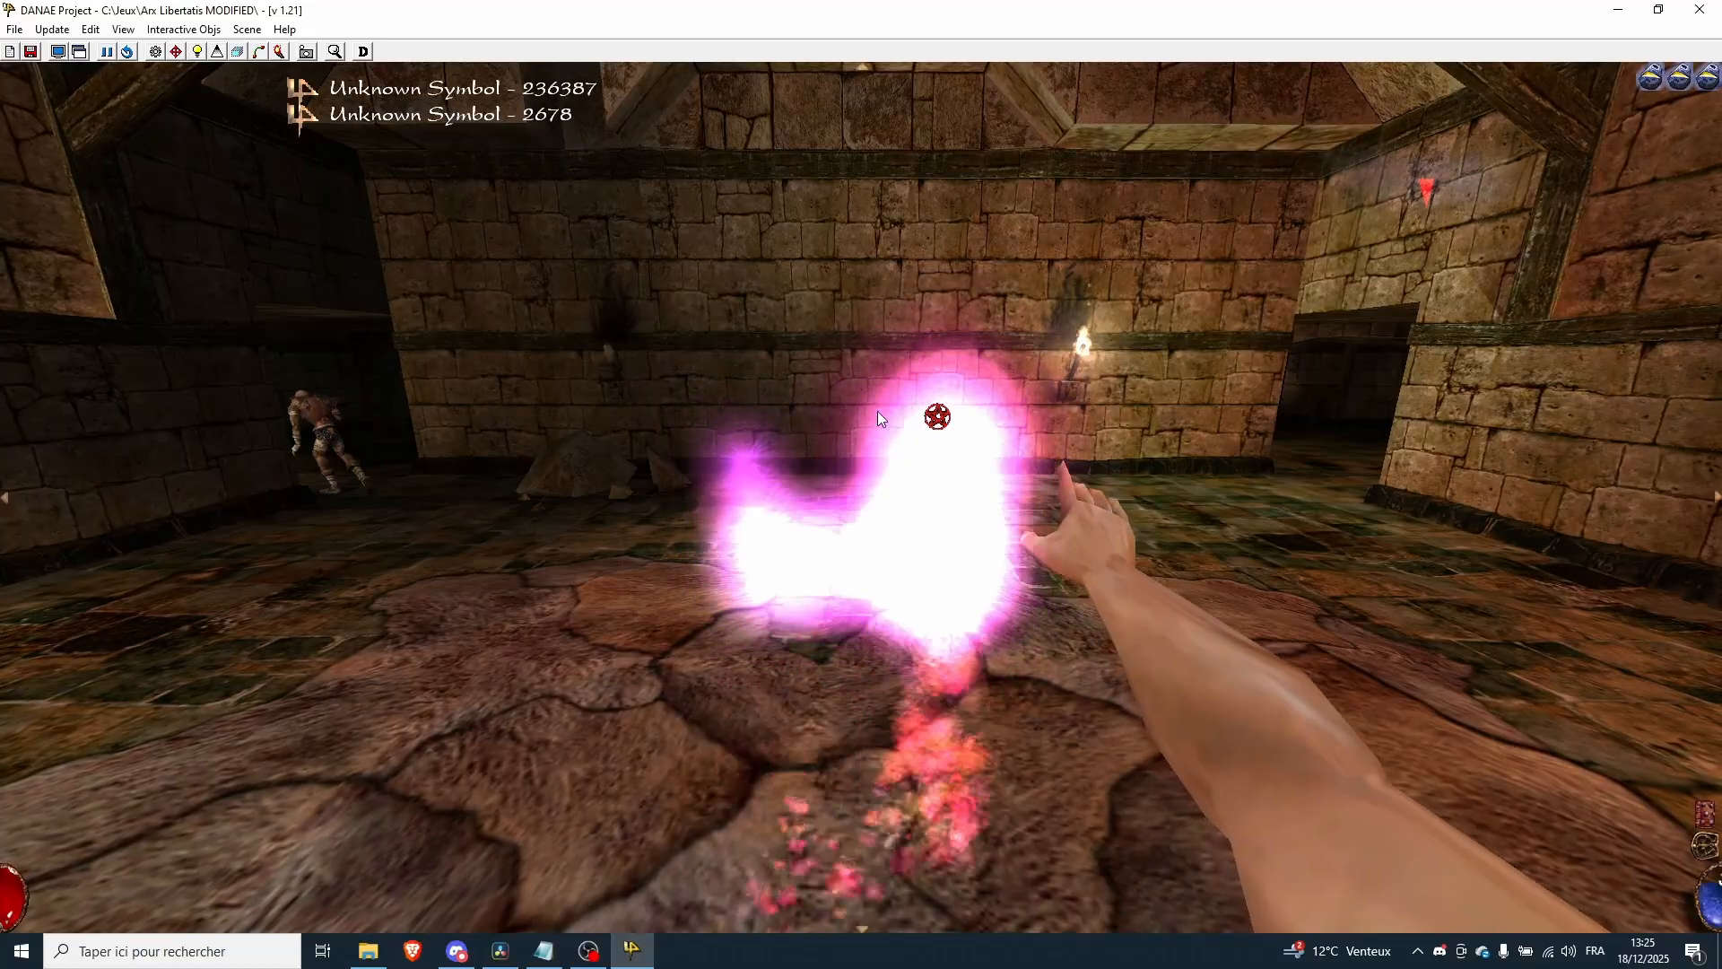
mouse_move(801, 440)
left_mouse_down("ctrl")
mouse_move(782, 540)
mouse_move(930, 419)
mouse_move(915, 385)
mouse_move(896, 394)
left_mouse_up("ctrl")
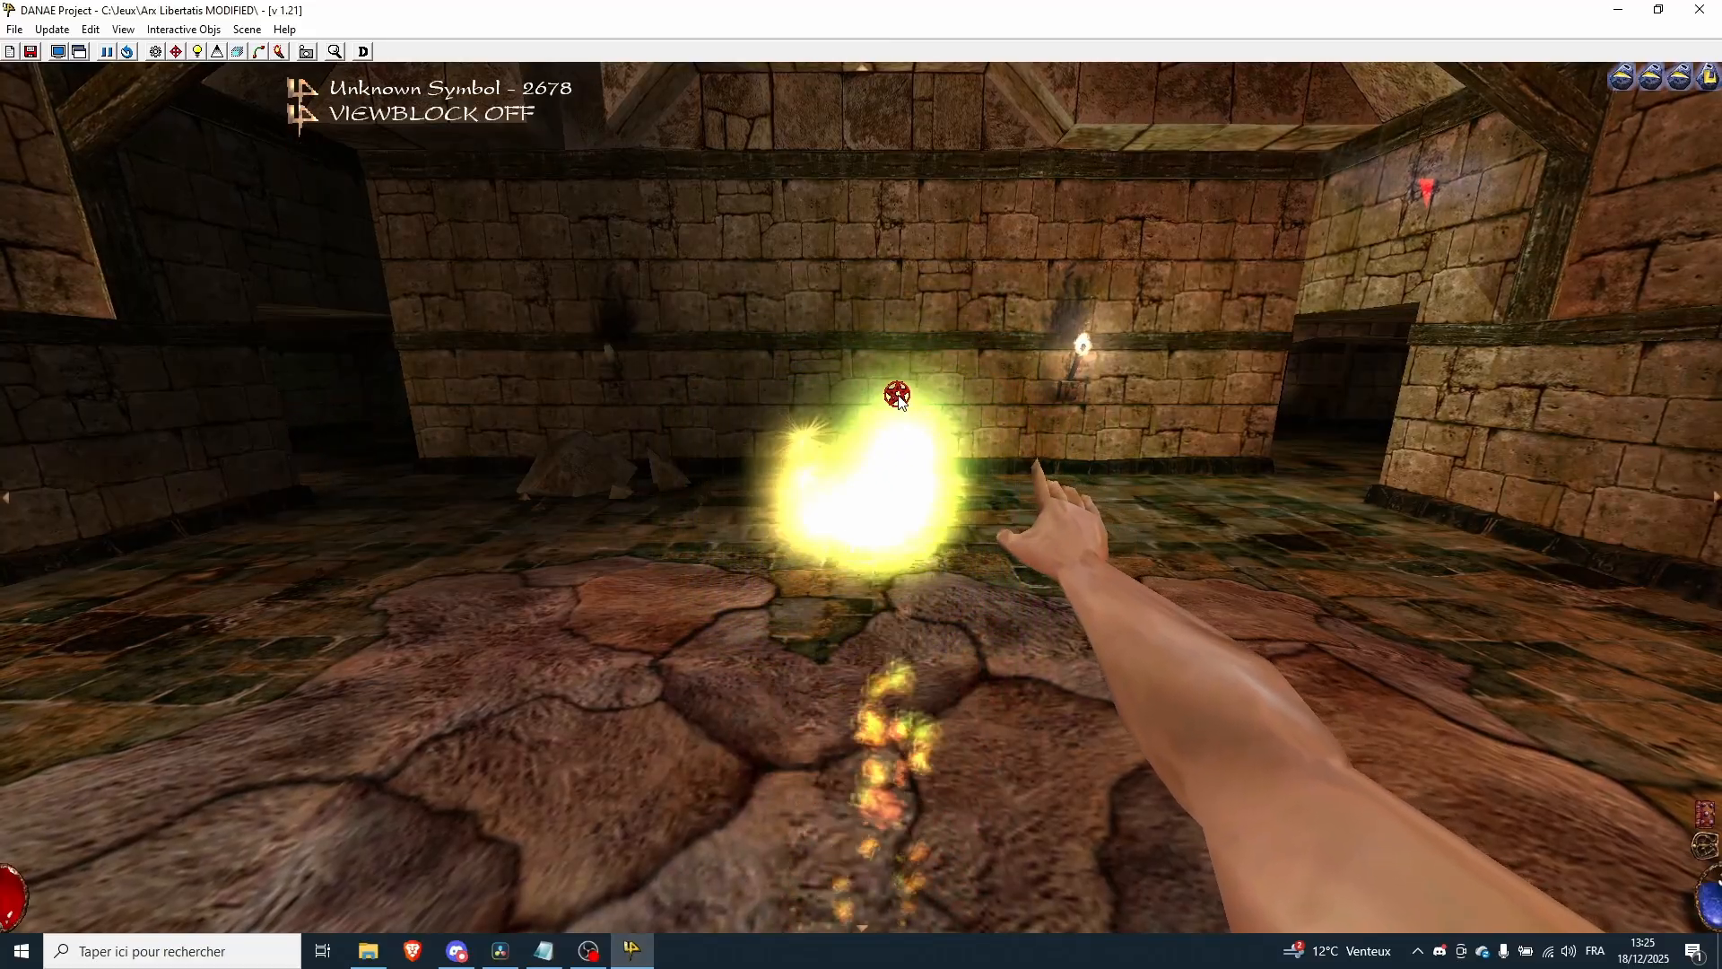
left_click_drag(842, 549, 818, 419, "ctrl")
mouse_move(722, 384)
left_mouse_down("ctrl")
mouse_move(894, 461)
mouse_move(909, 299)
left_mouse_up("ctrl")
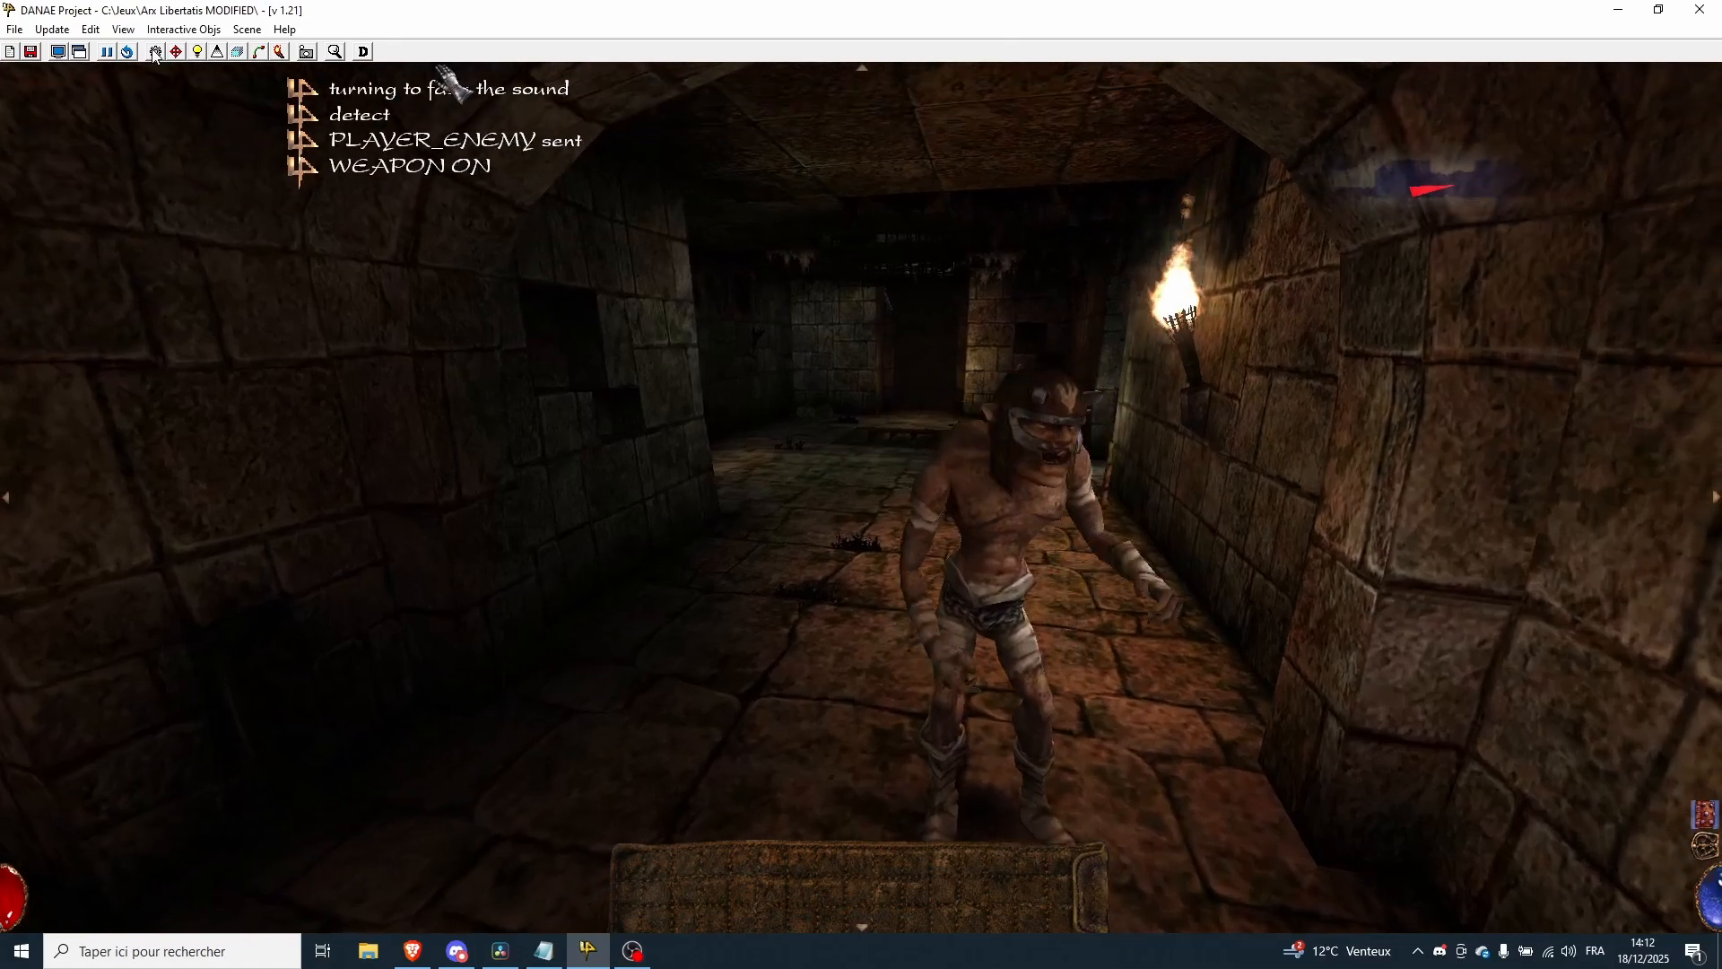
- Explore the level with object bounding boxes shown, moving down the dark corridor to select the engraved wall plaque and looking around the cave
right_click(377, 435)
key("w")
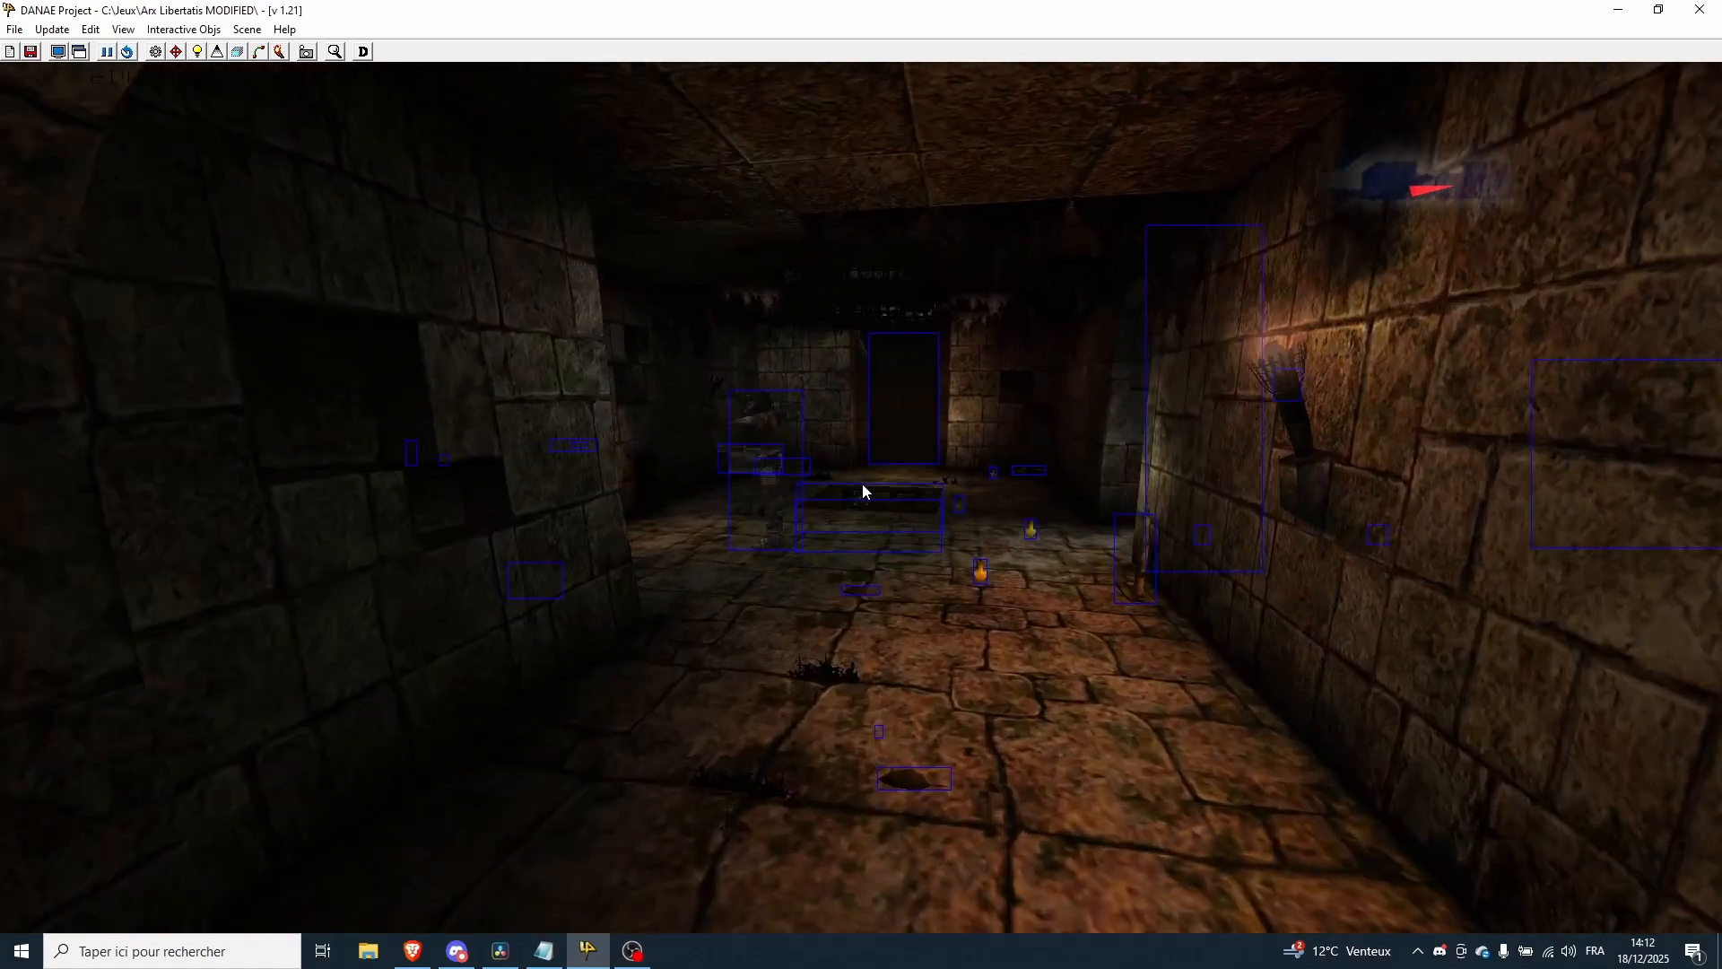
key("w")
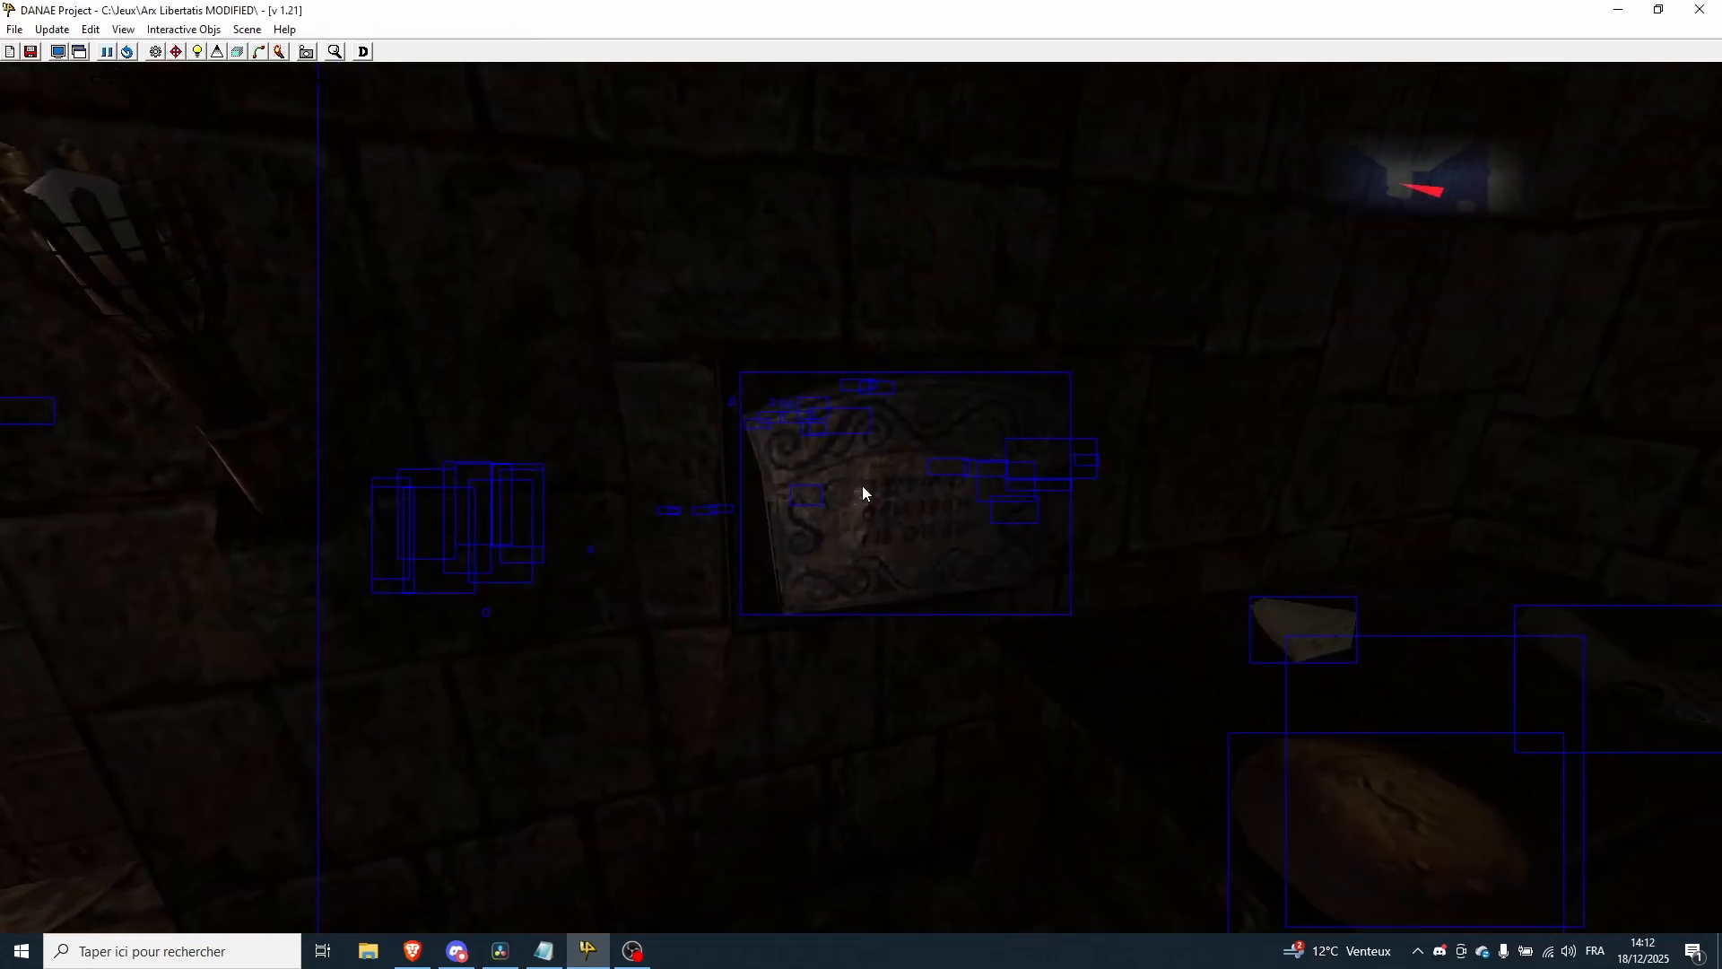
left_click(862, 486)
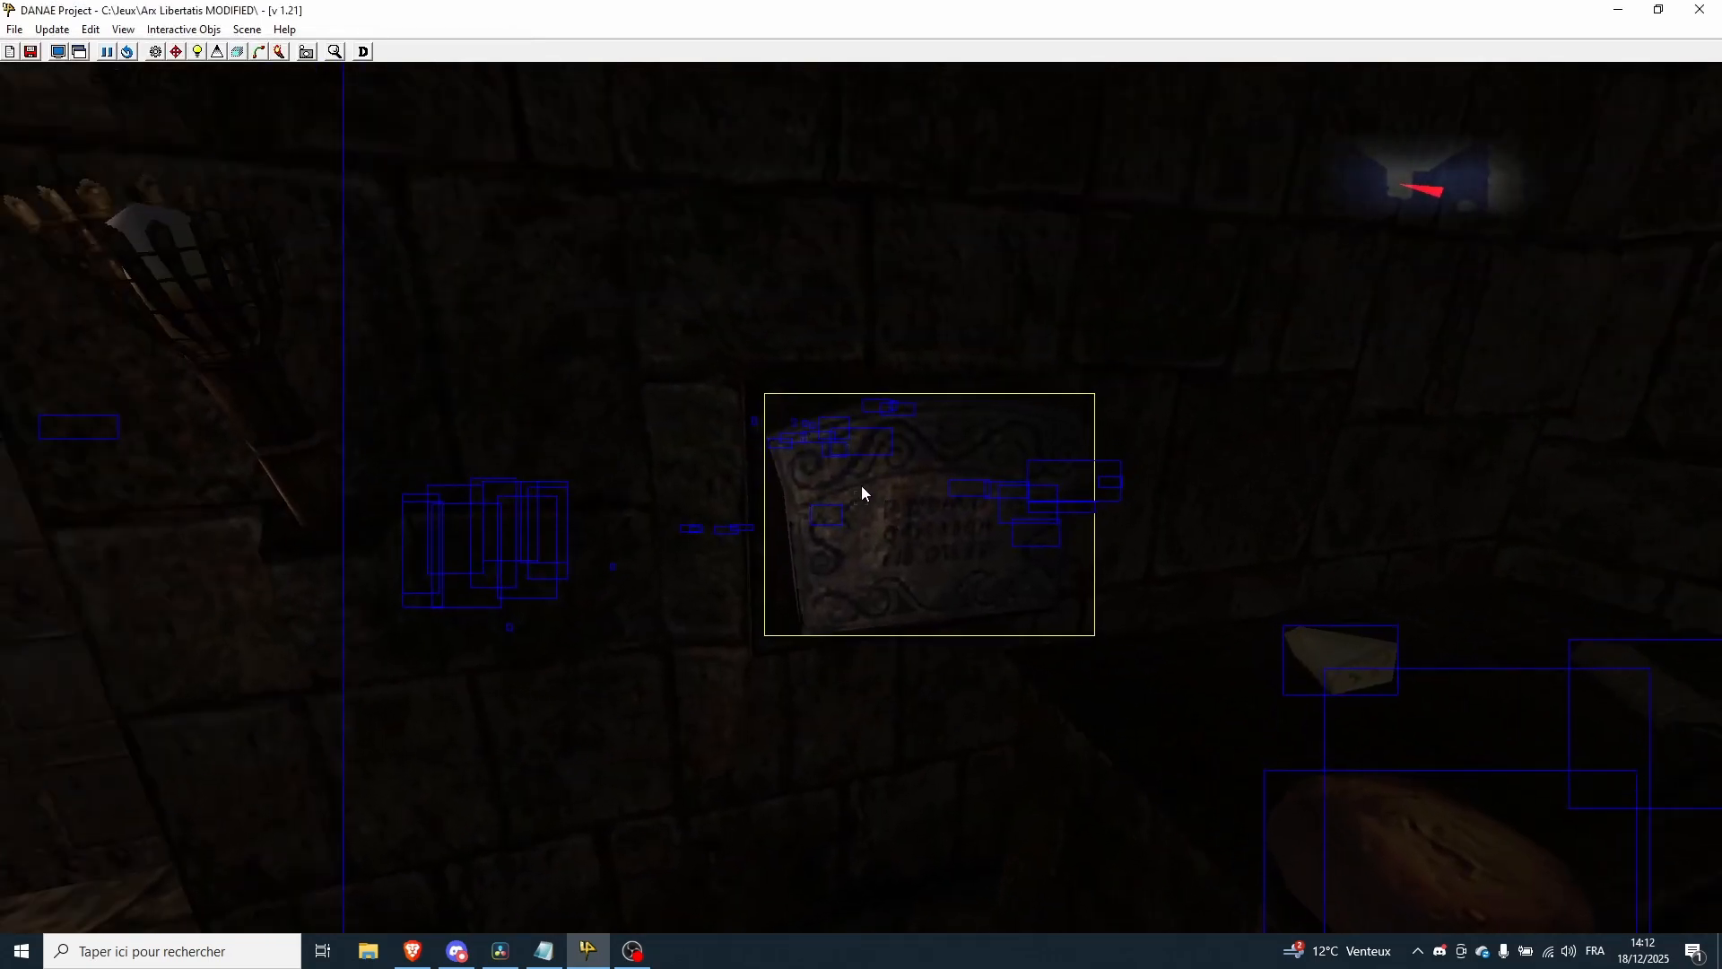
double_click(861, 486)
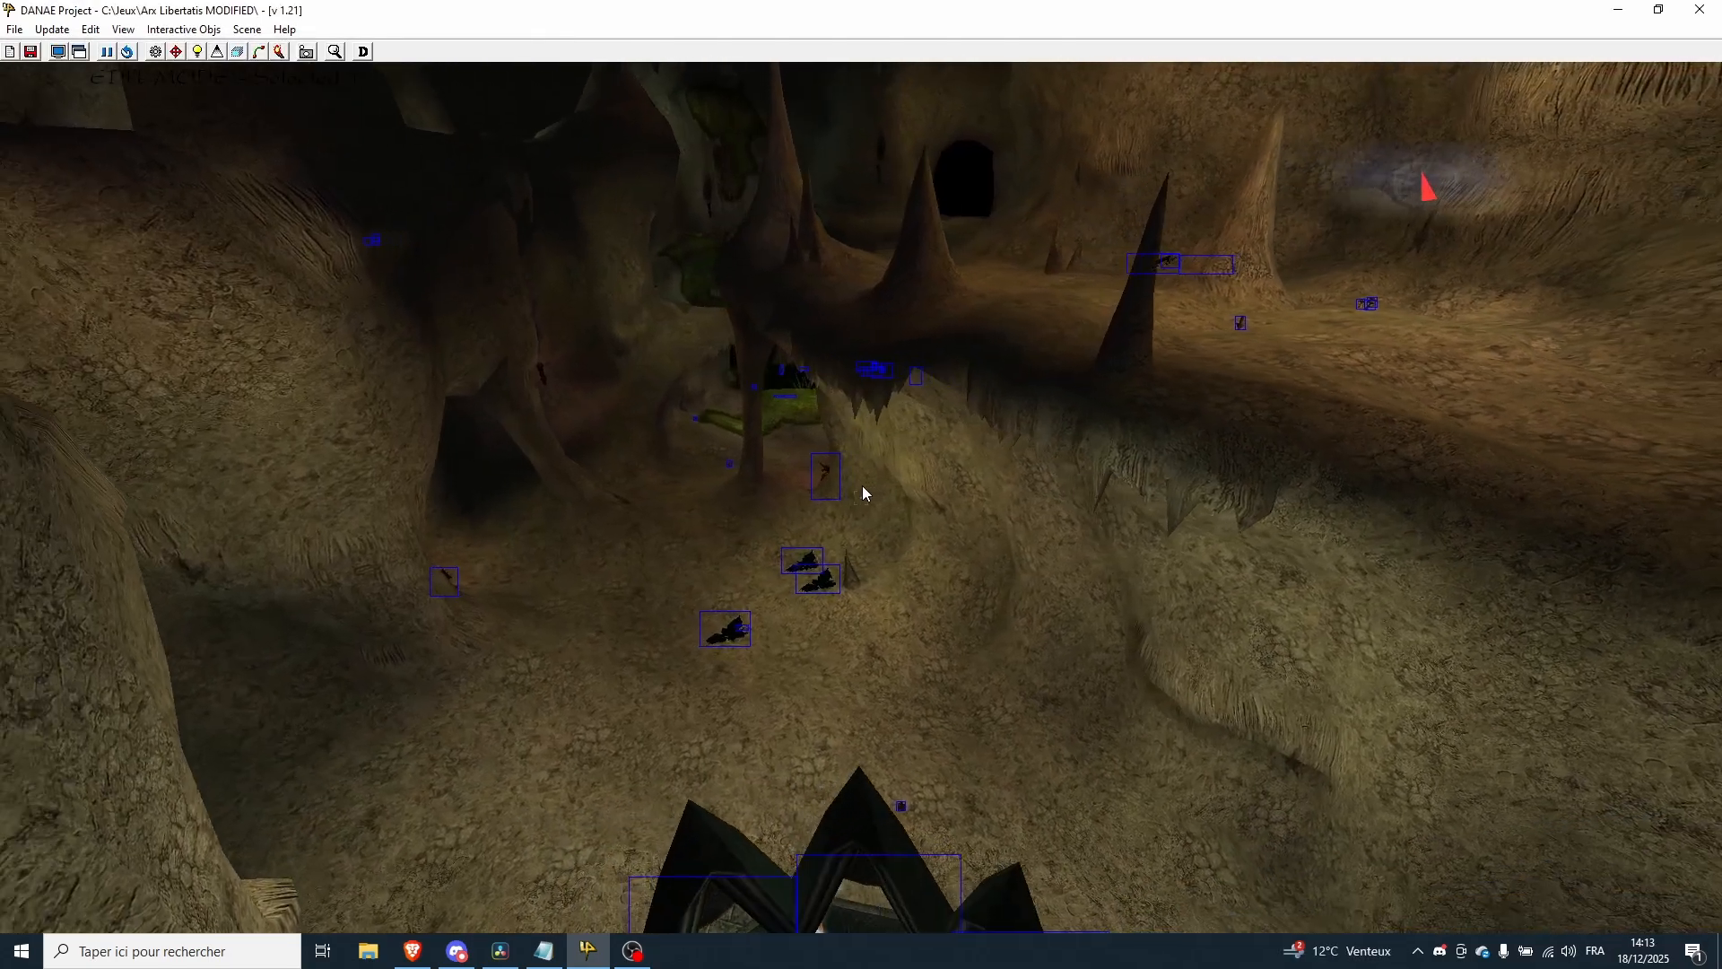
mouse_move(863, 486)
right_mouse_down()
mouse_move(881, 480)
mouse_move(861, 486)
right_mouse_up()
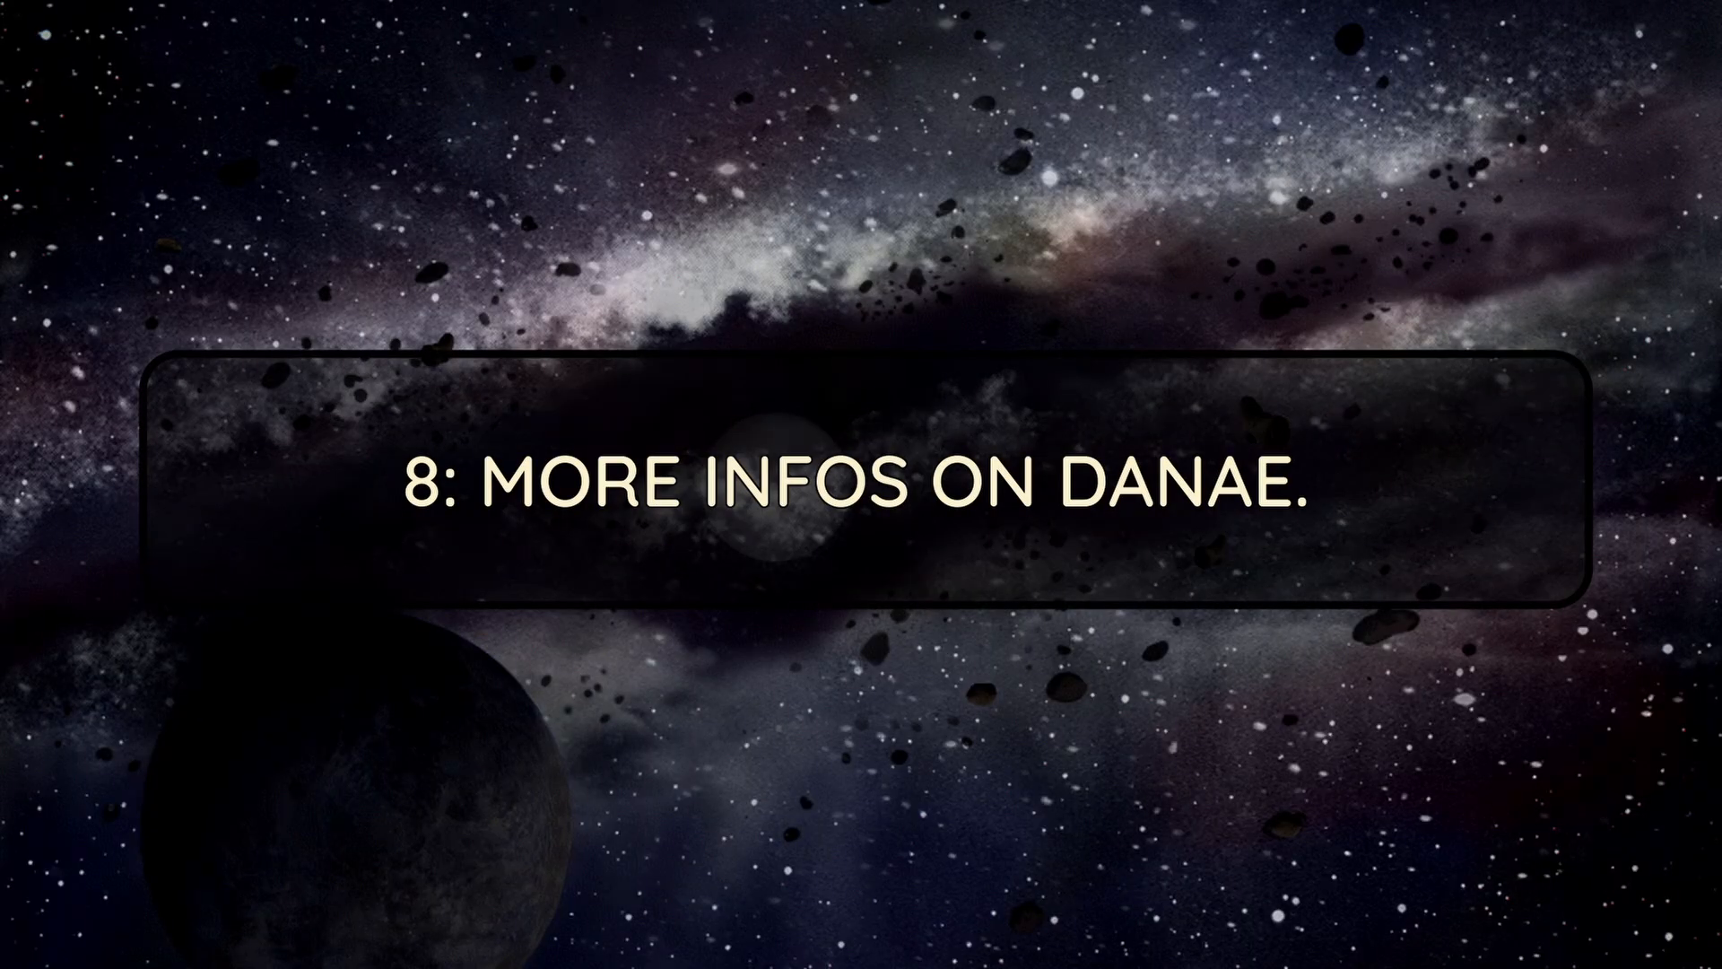